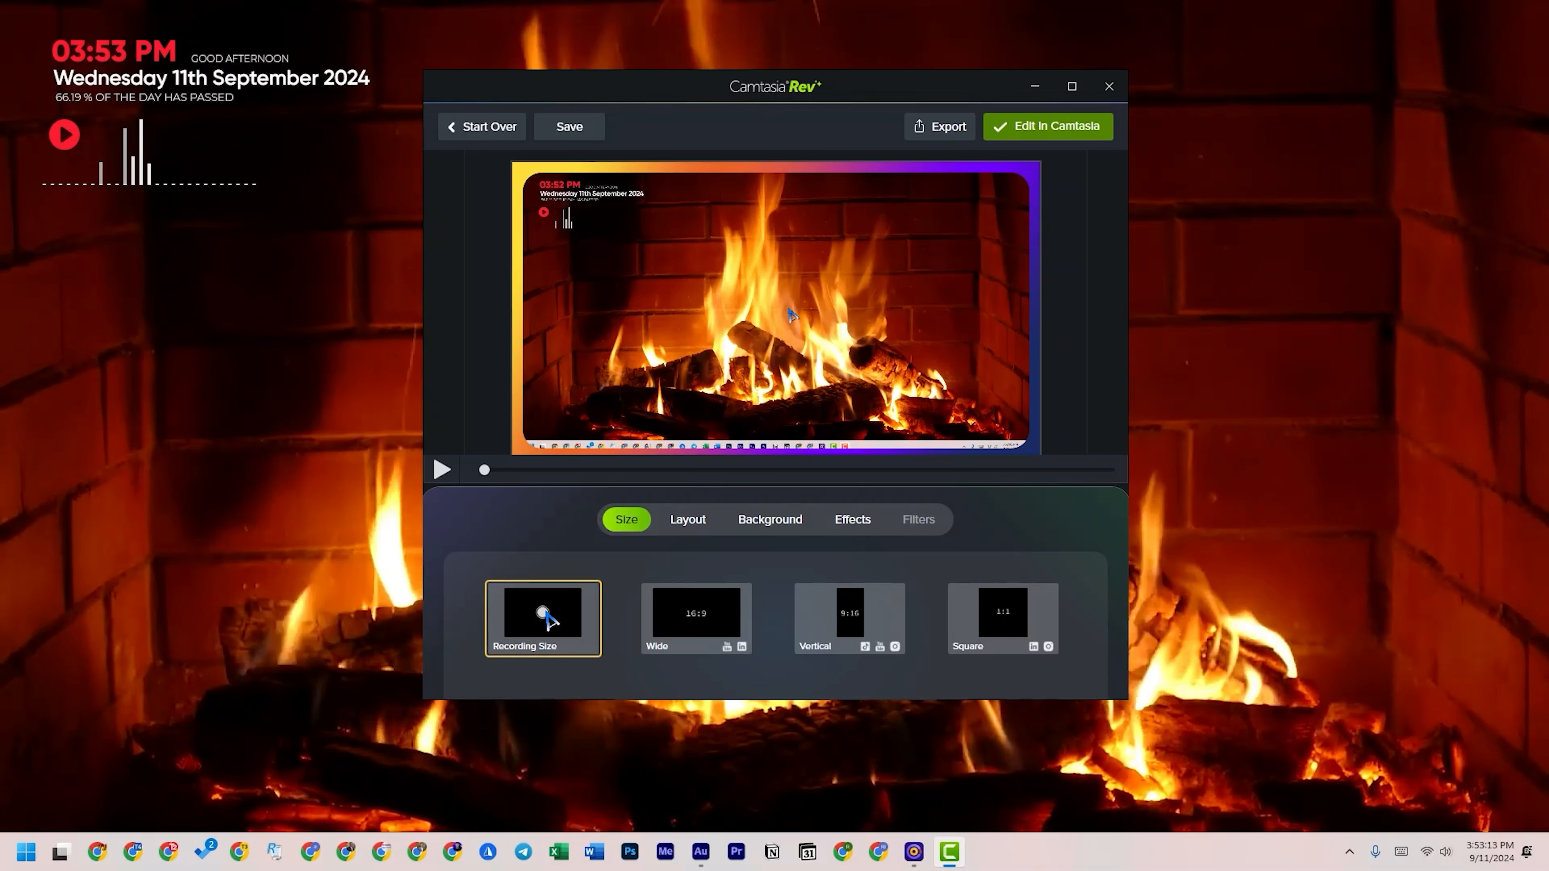
click(687, 519)
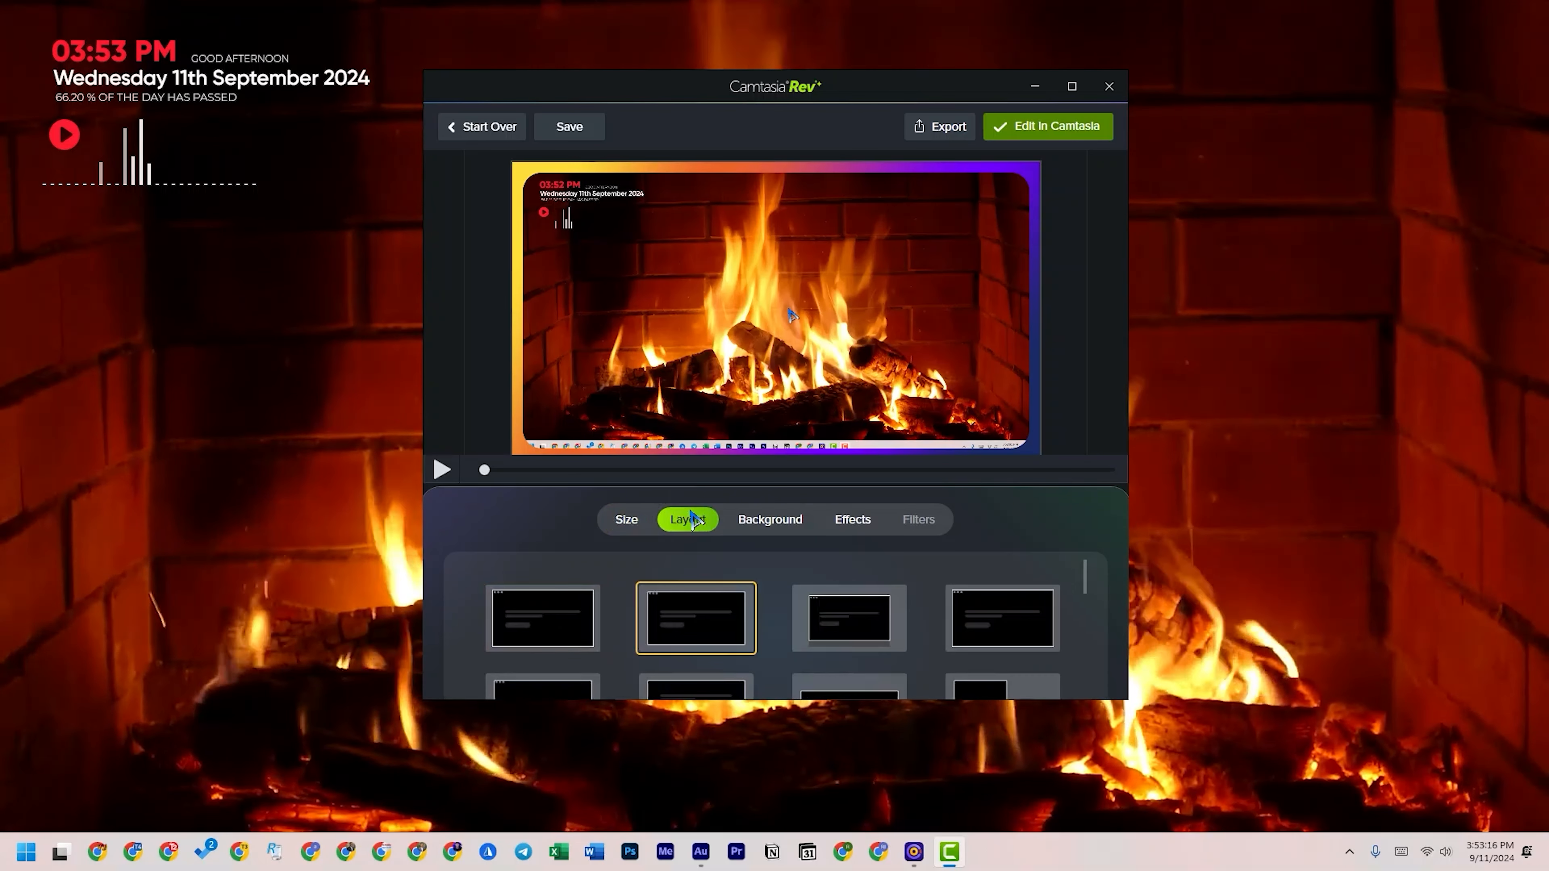
click(797, 522)
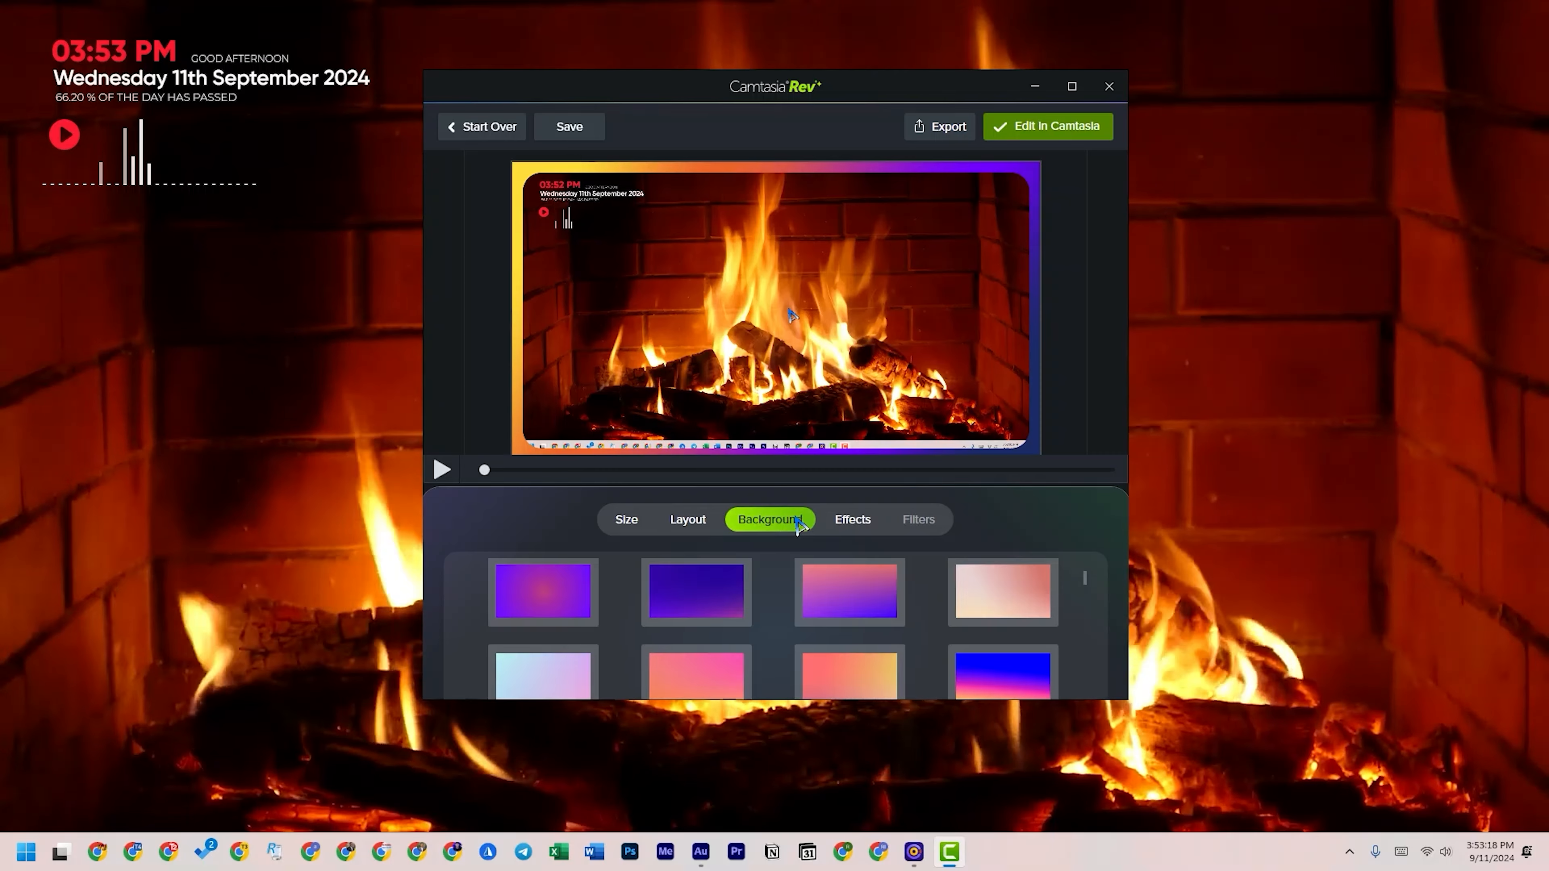
click(874, 519)
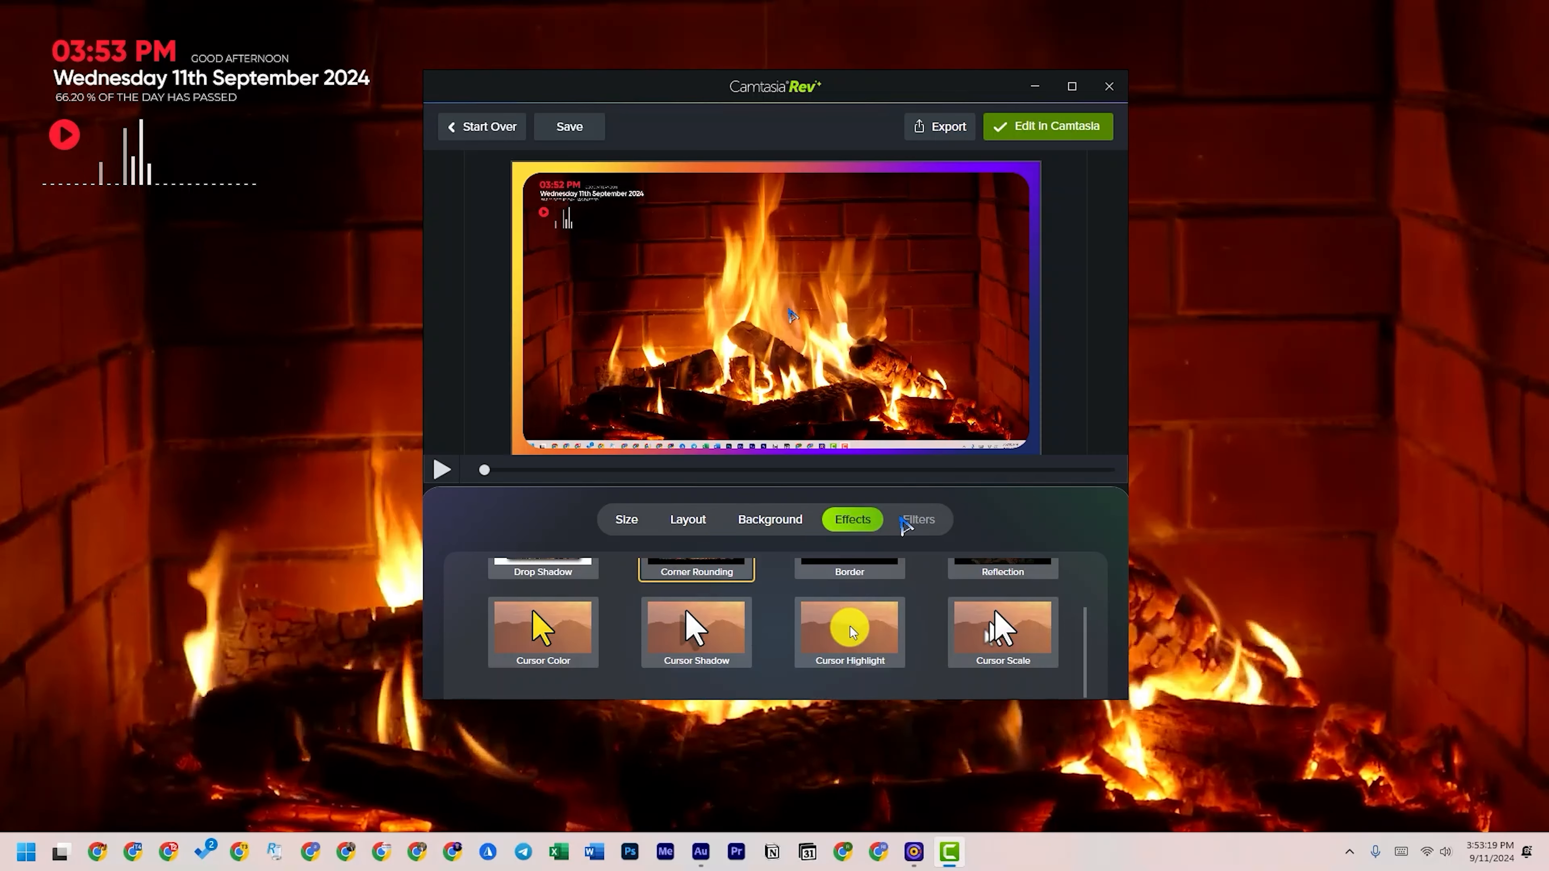
click(633, 525)
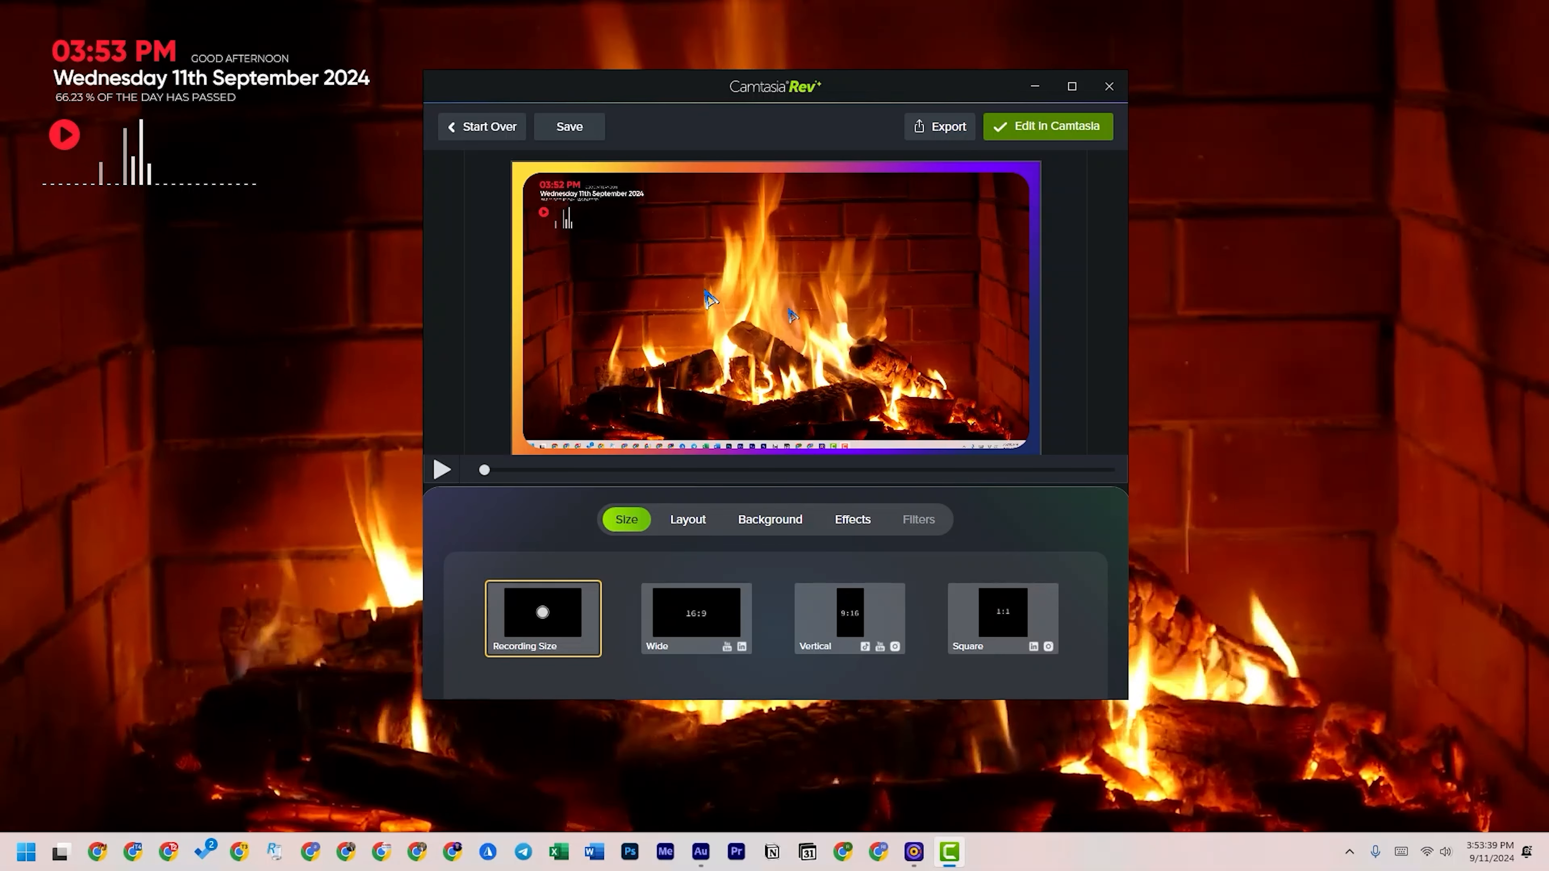
click(695, 638)
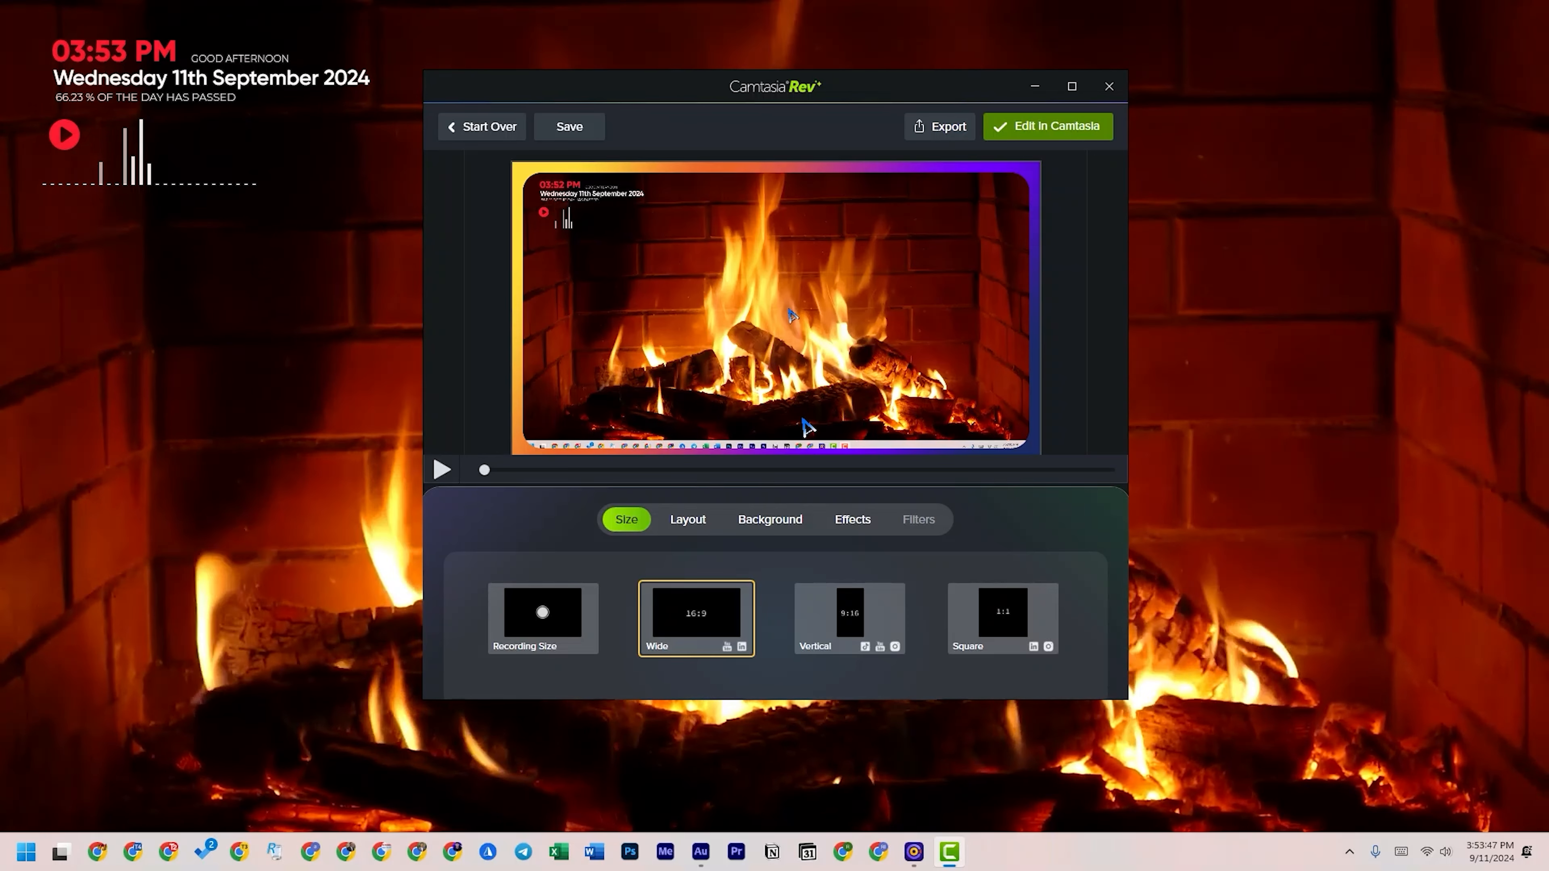
click(853, 623)
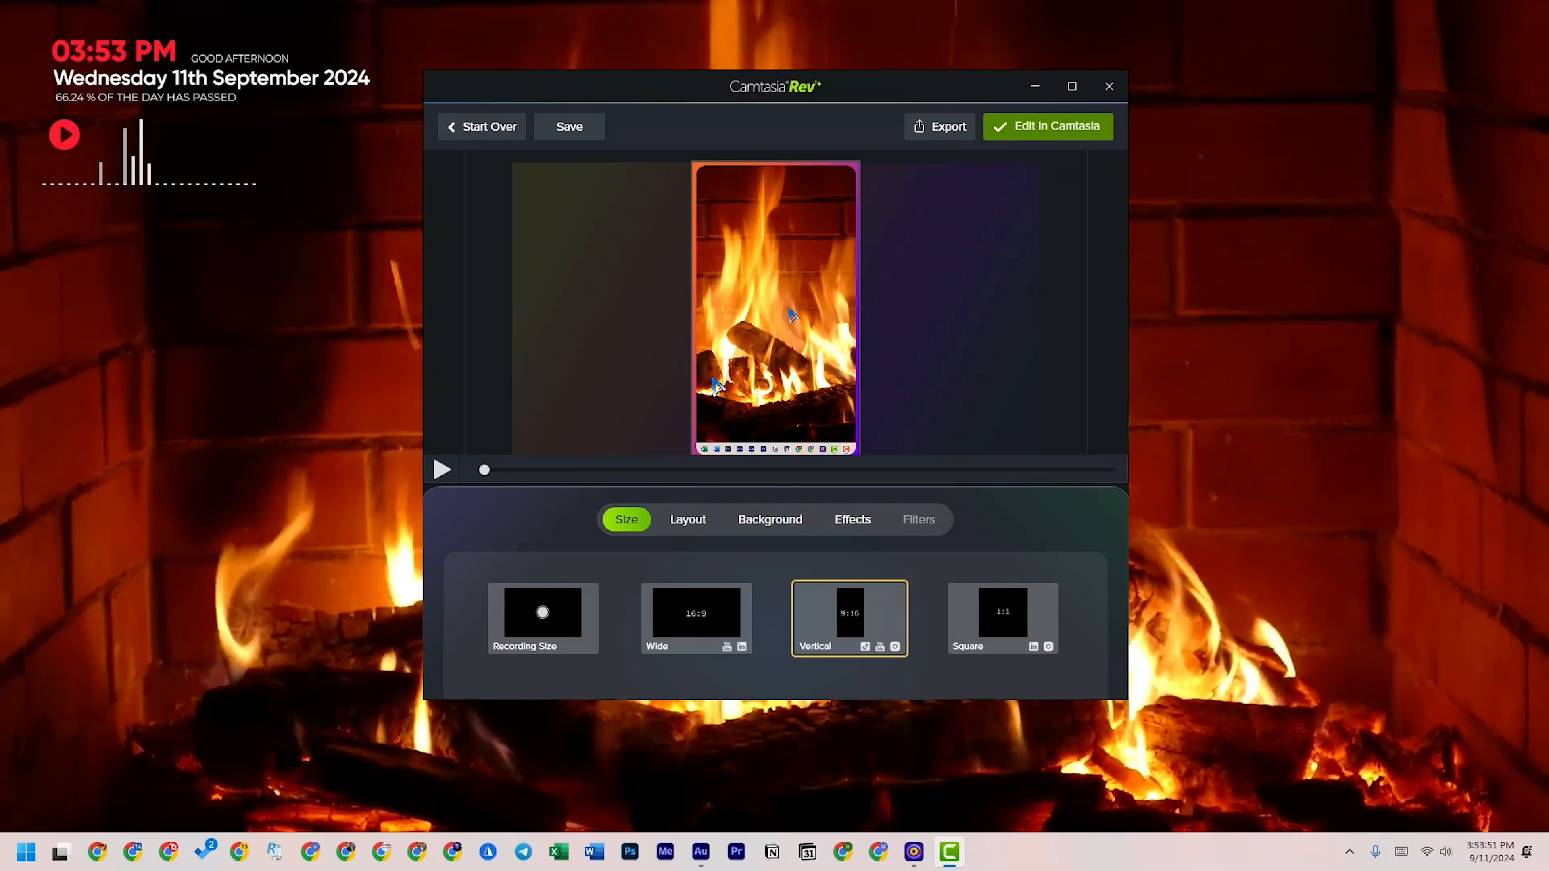
click(1016, 623)
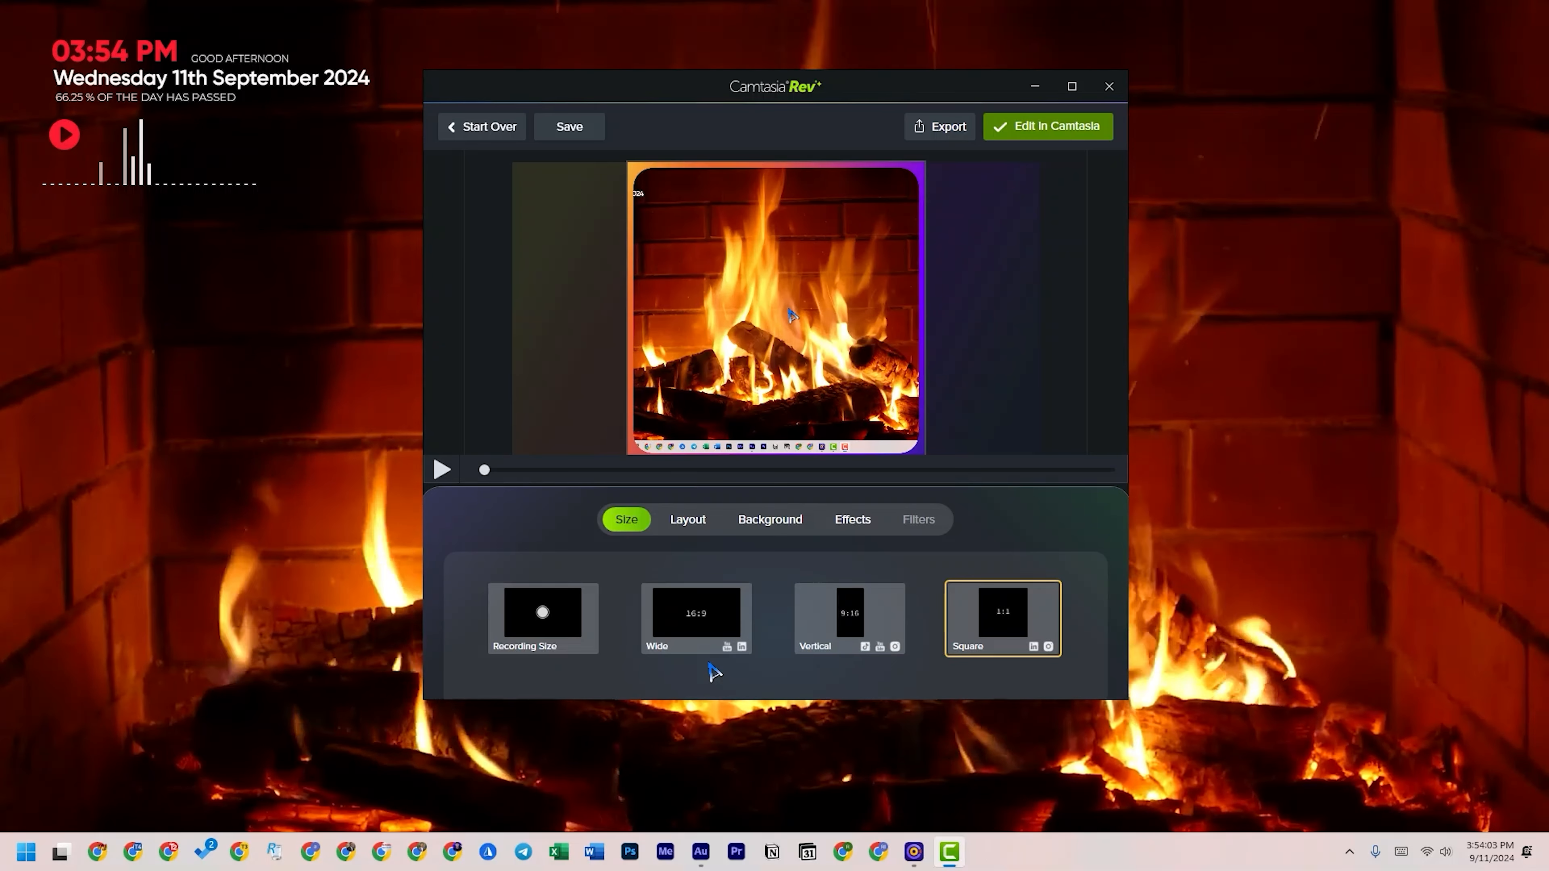
click(537, 619)
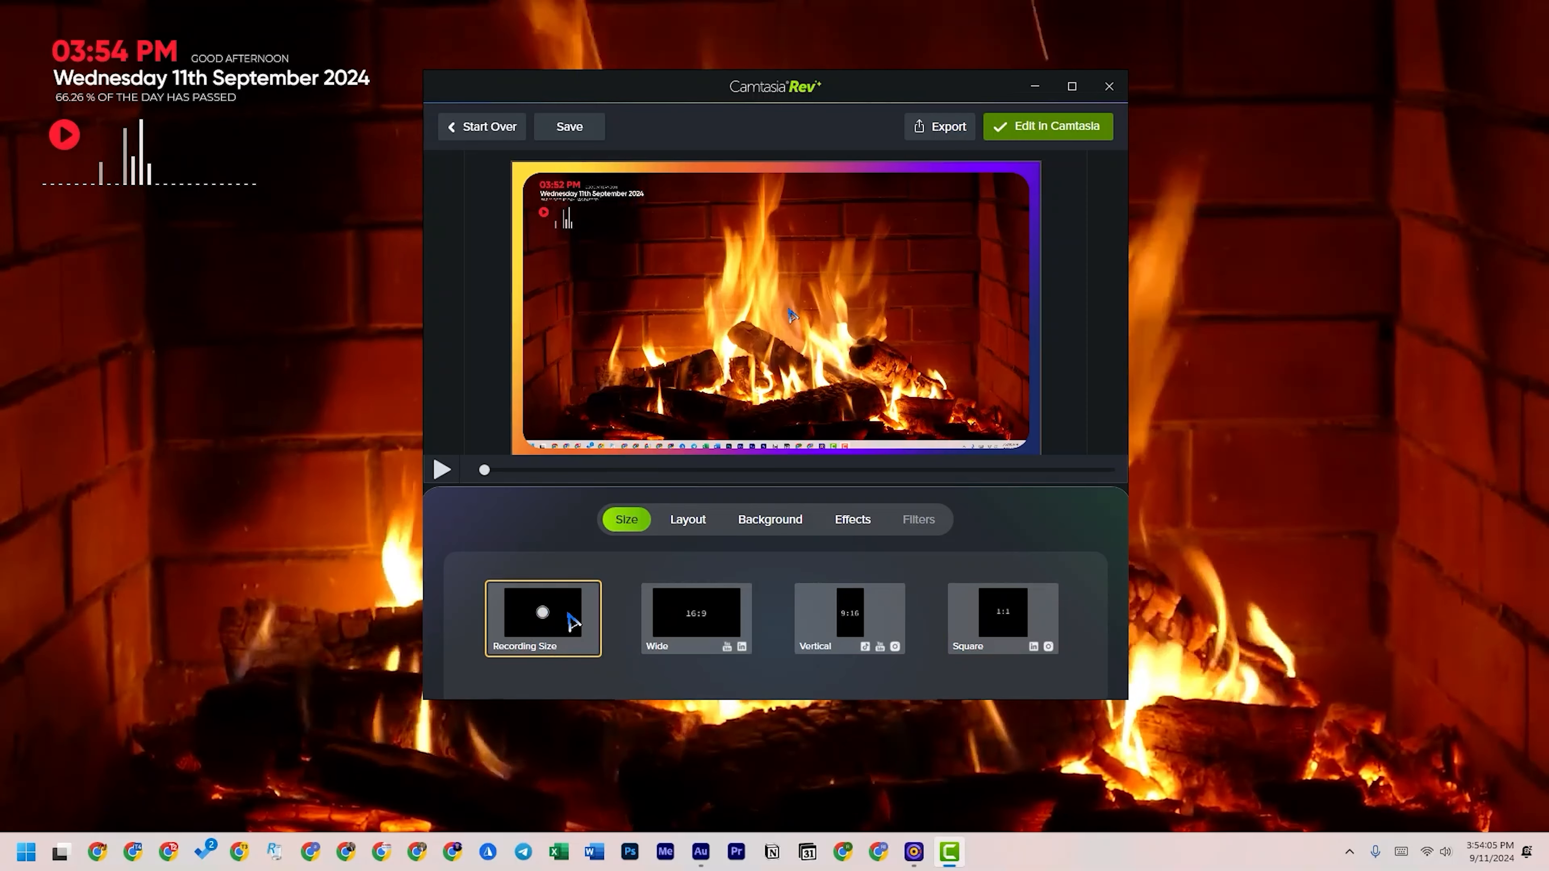
- Compare several layout presets and settle on the third top-row layout, a centred inset on the gradient
click(701, 522)
scroll(895, 607, down, 1)
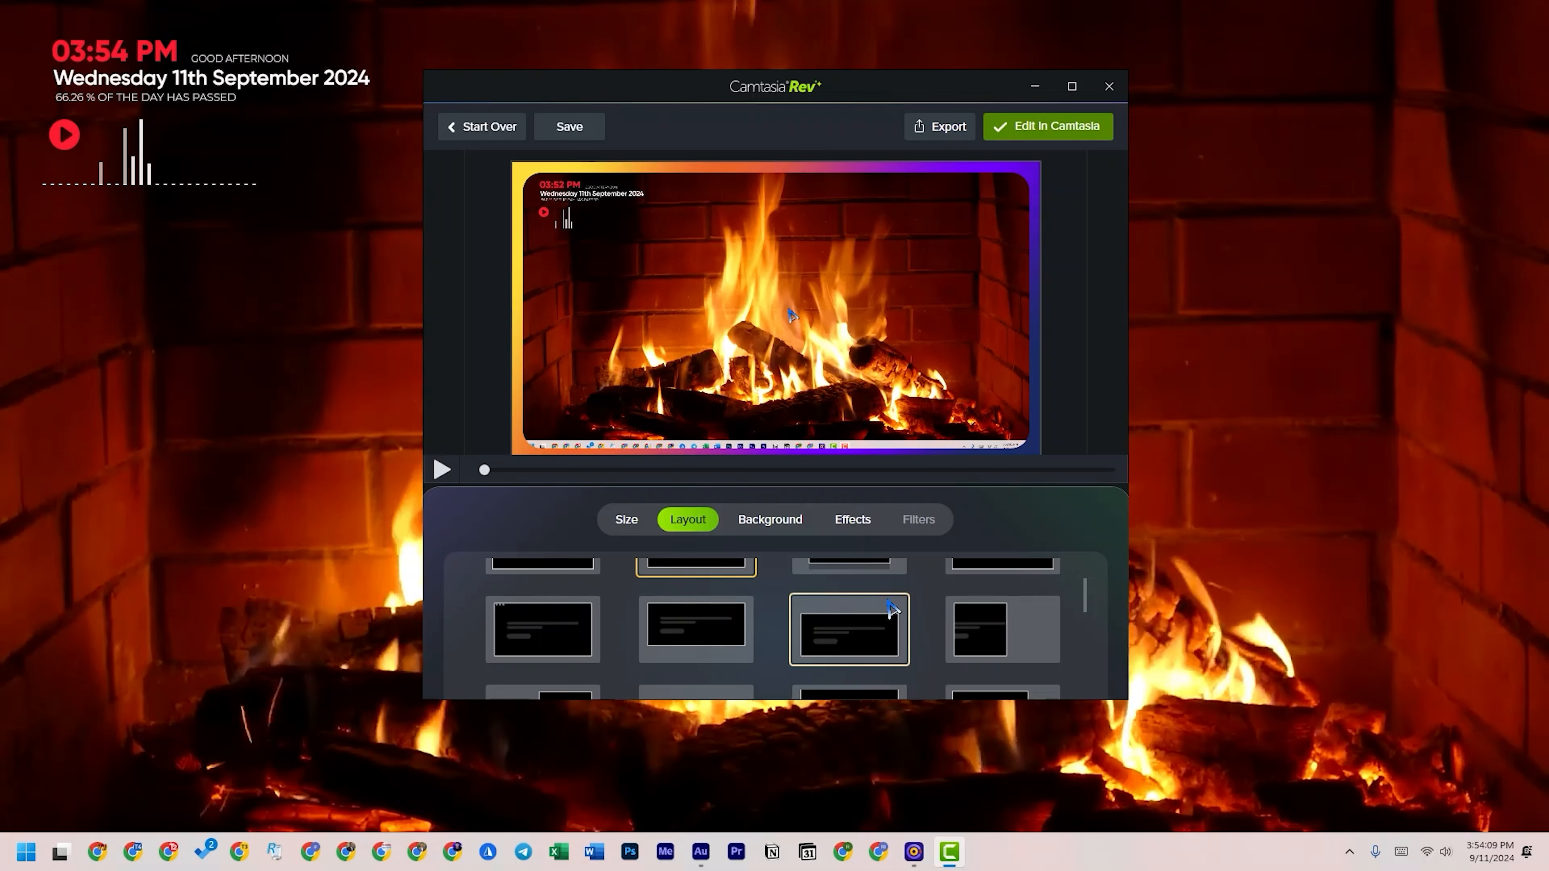
click(543, 632)
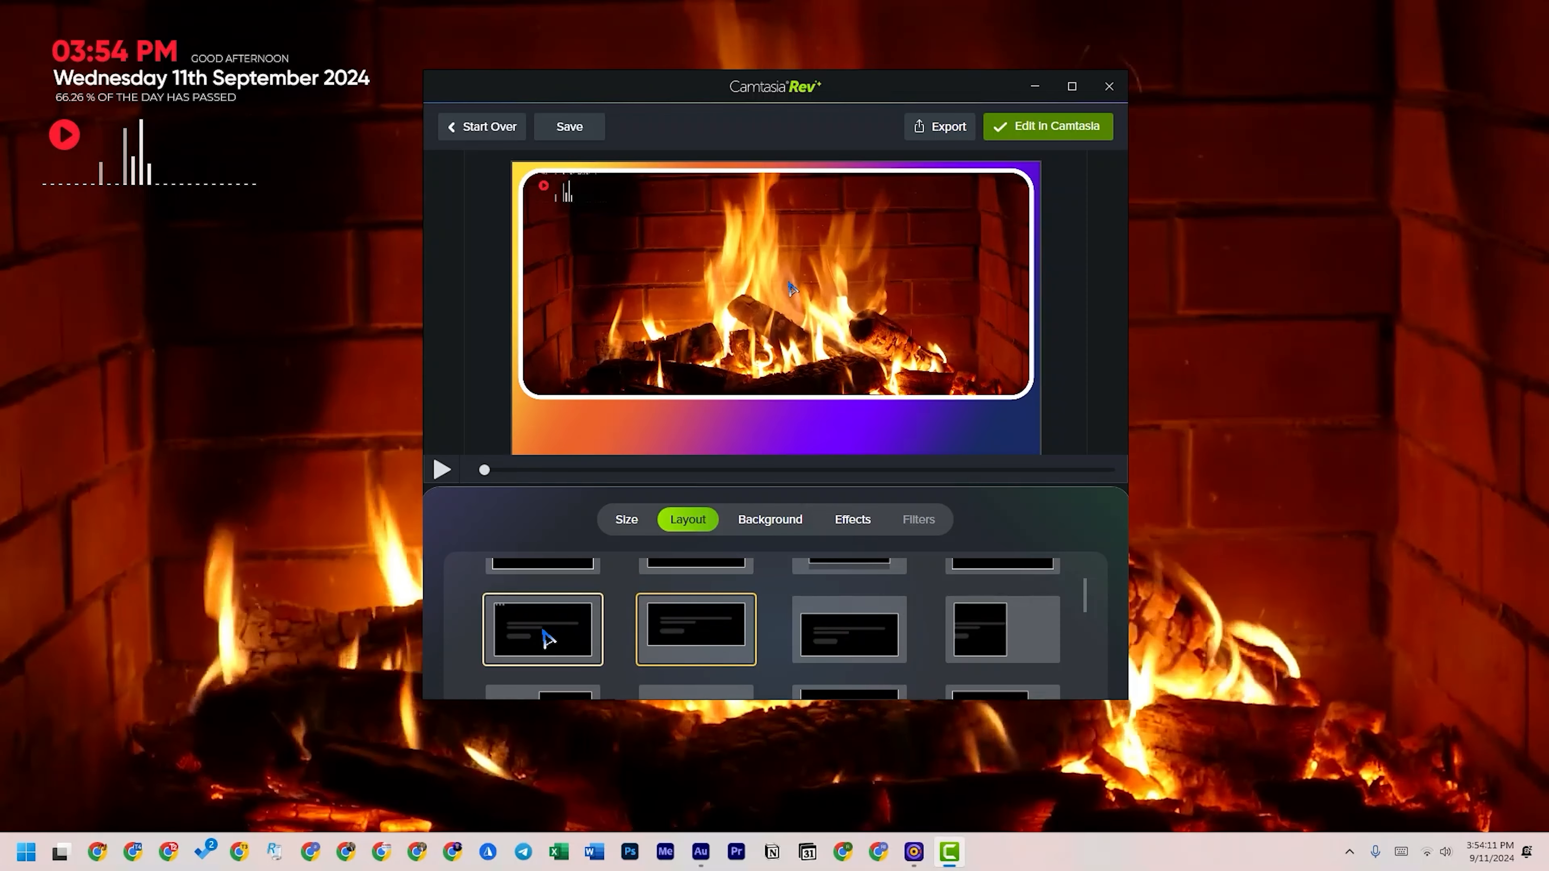
scroll(622, 627, up, 1)
click(595, 616)
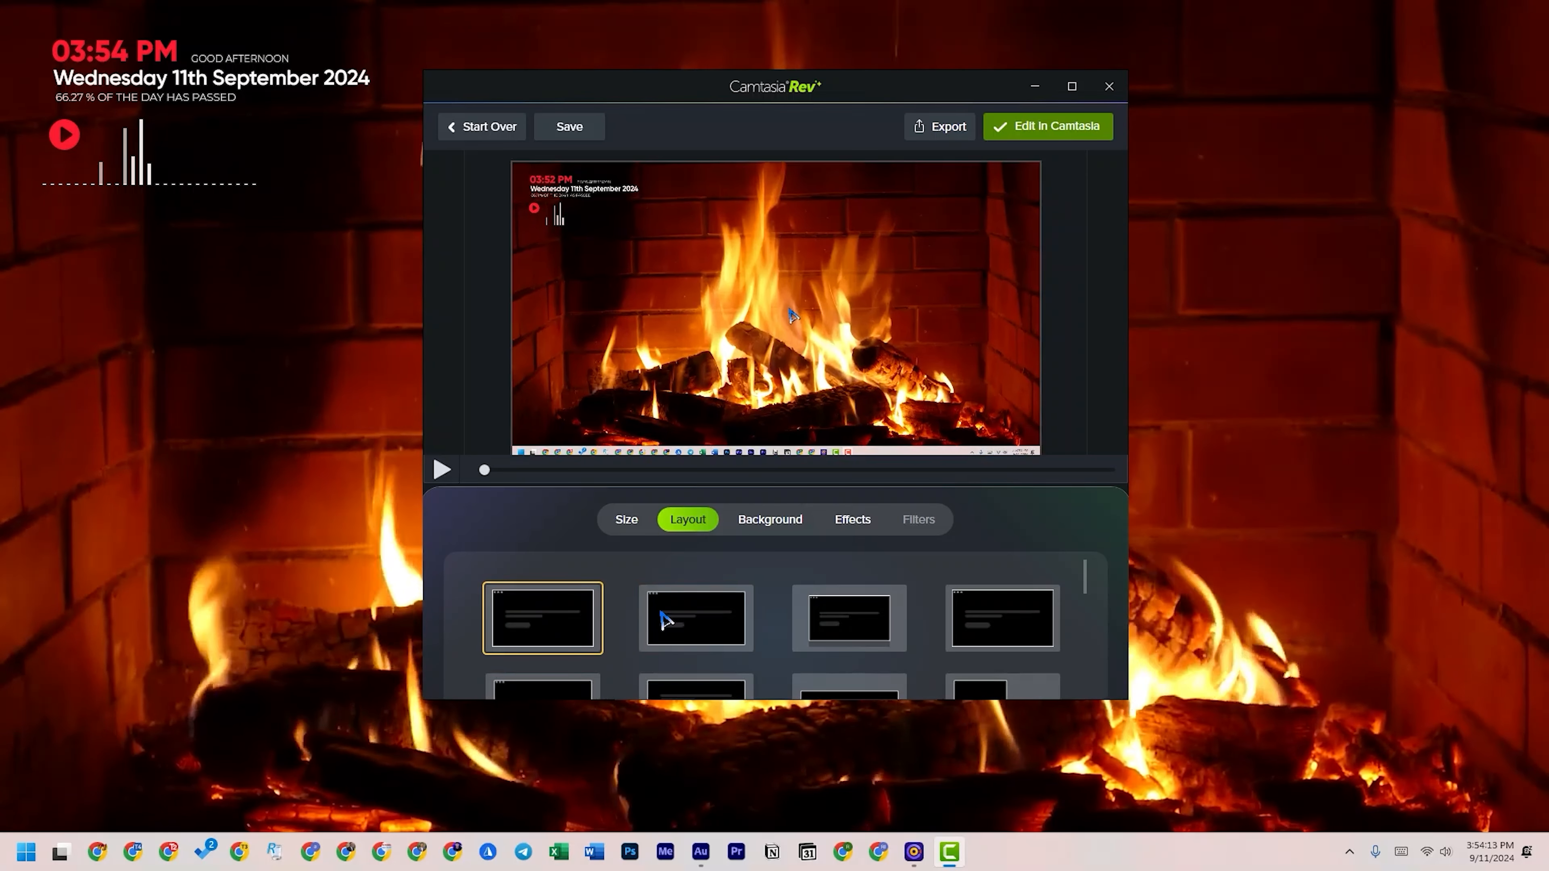
click(864, 632)
click(987, 631)
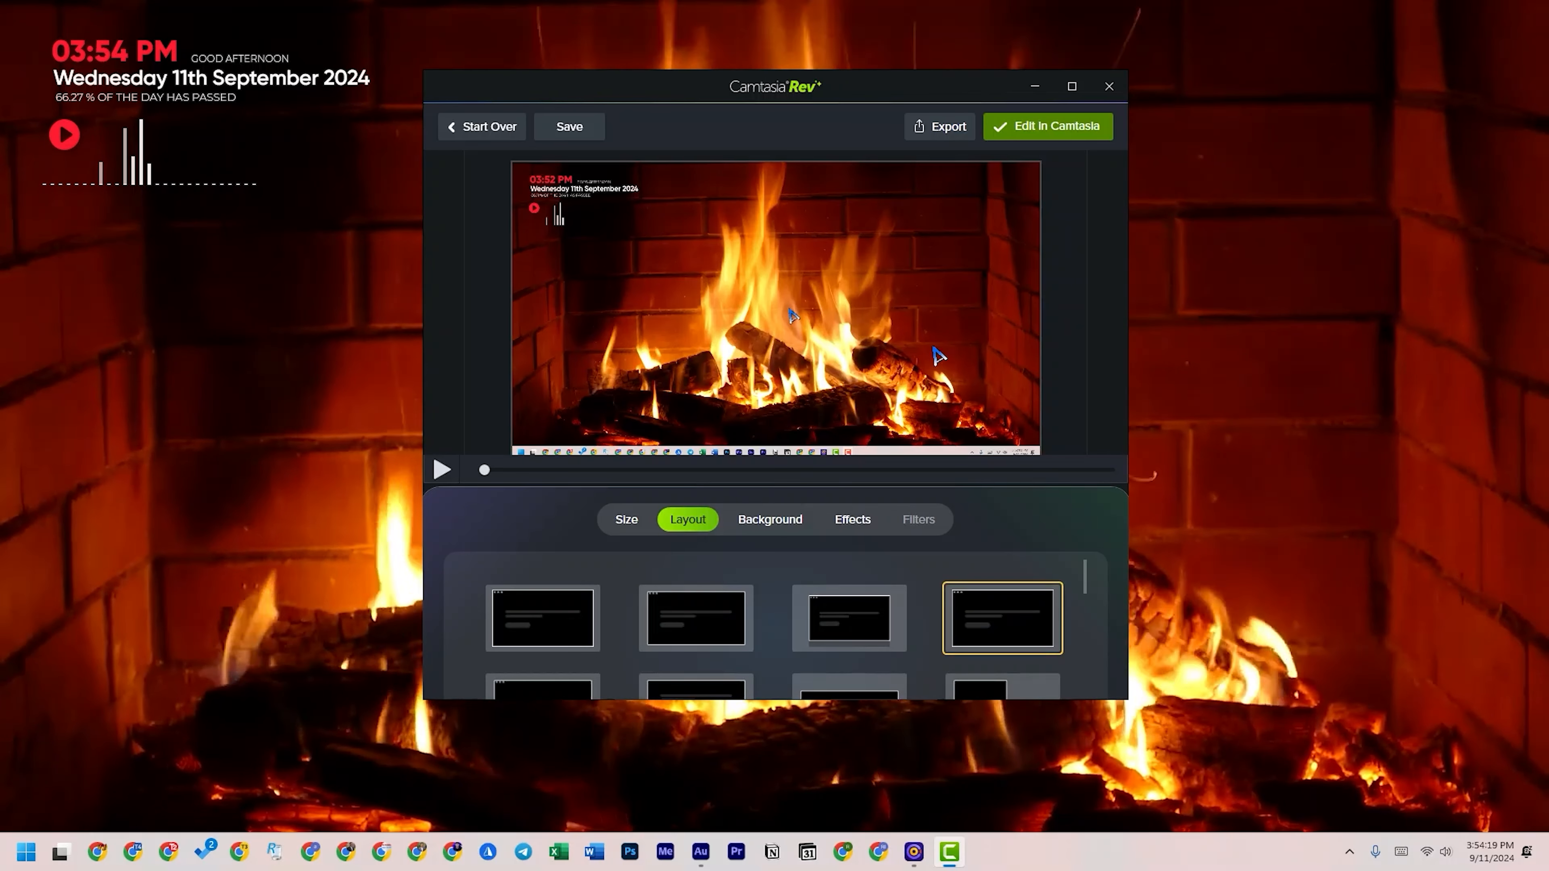
click(793, 604)
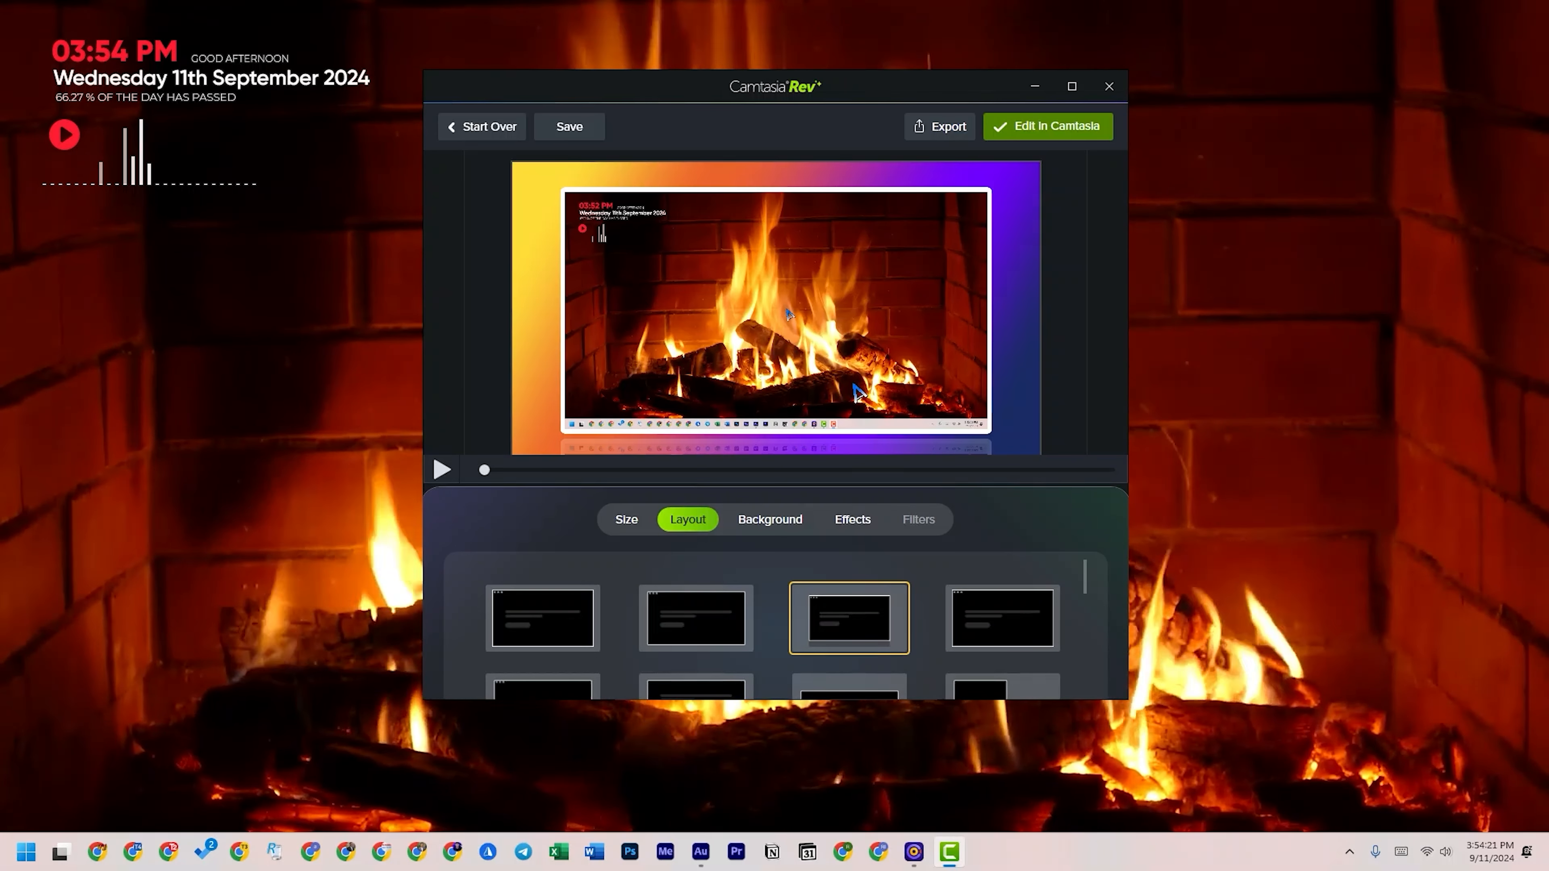
- Try the circuit, pink waves, transparent, red, orange-purple and crystal backgrounds, ending on the teal gradient
click(756, 522)
scroll(629, 595, down, 15)
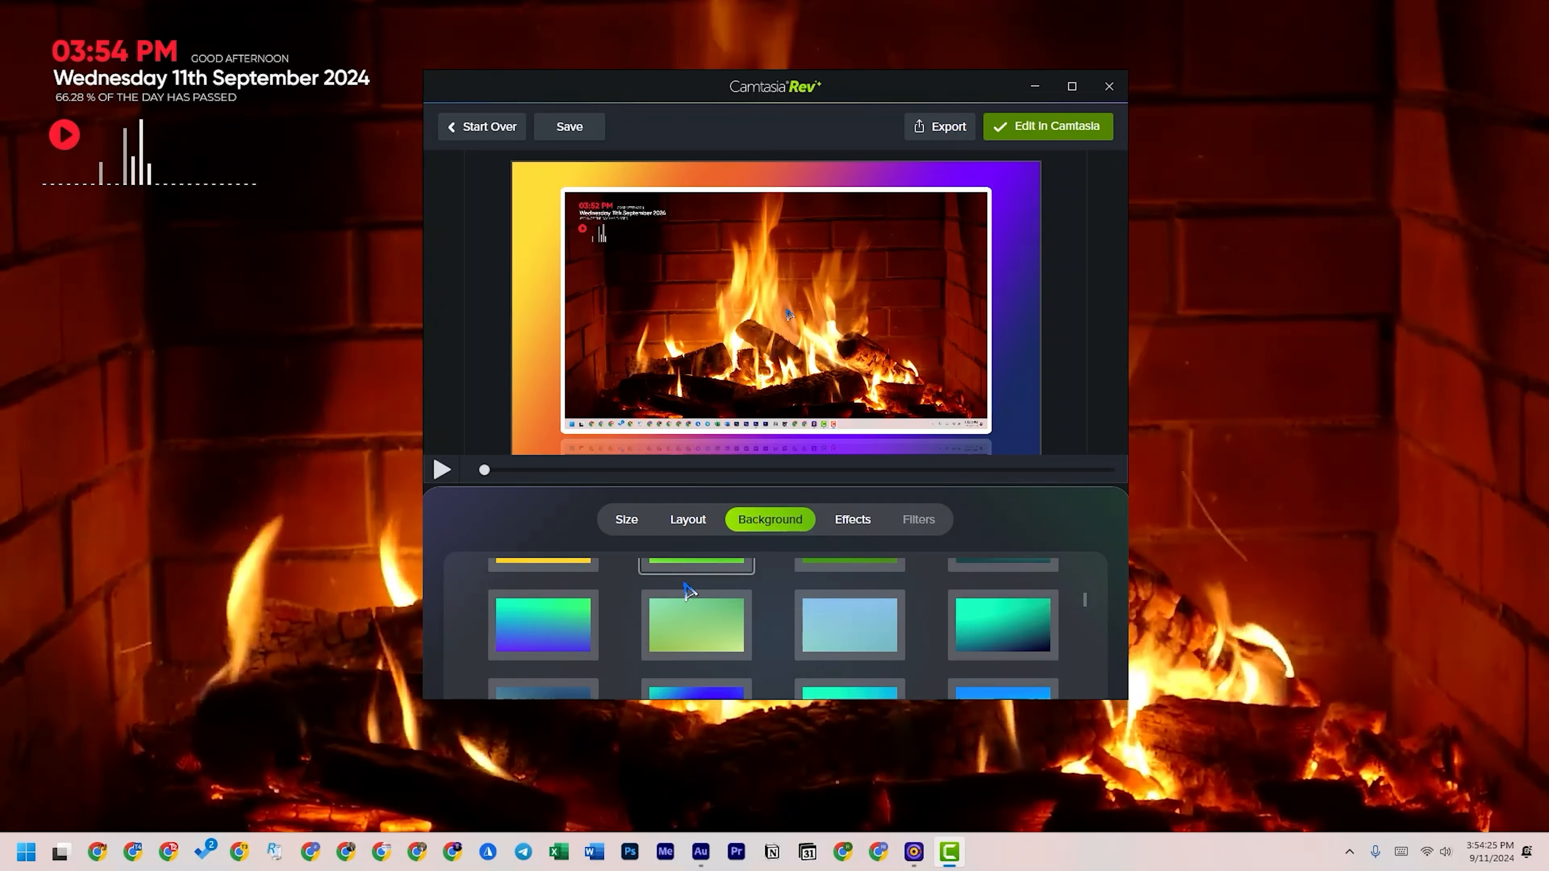
click(1002, 642)
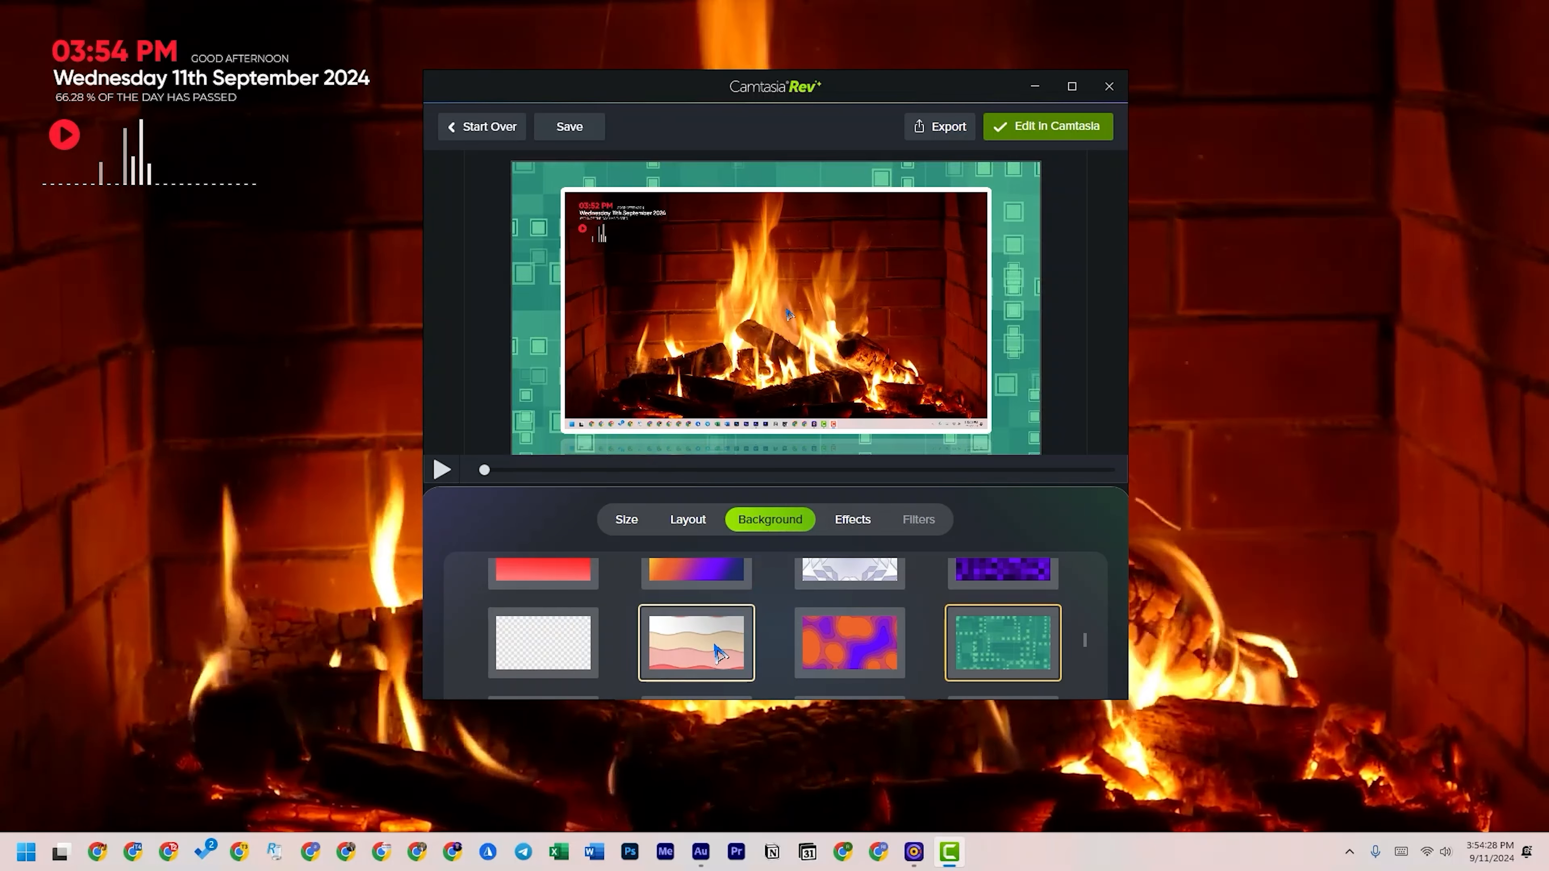
click(696, 642)
click(559, 643)
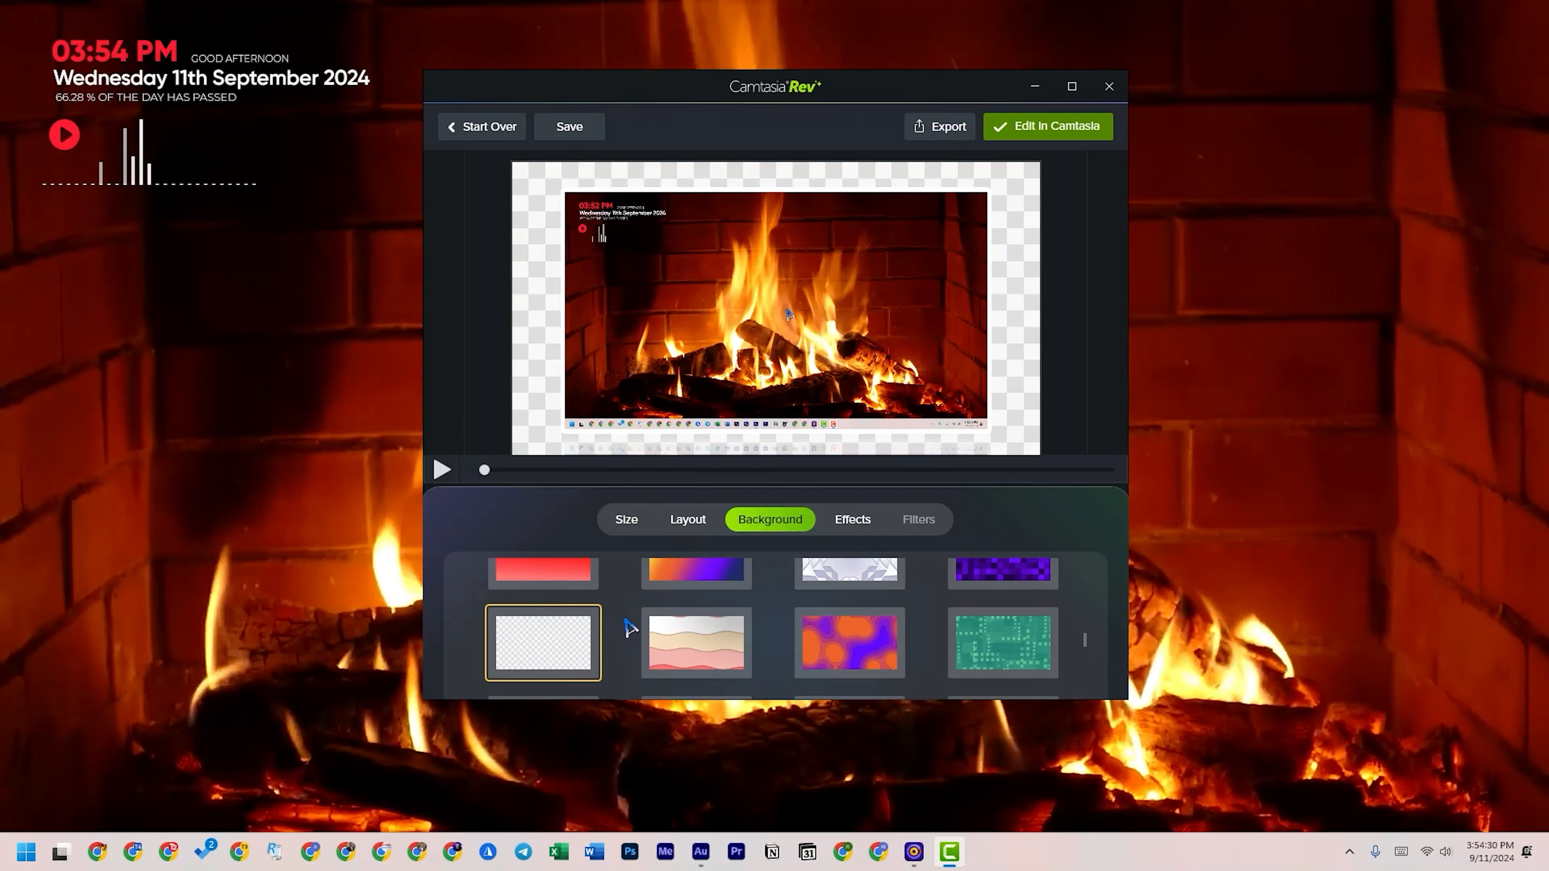
click(543, 573)
click(708, 601)
click(844, 599)
scroll(847, 601, up, 8)
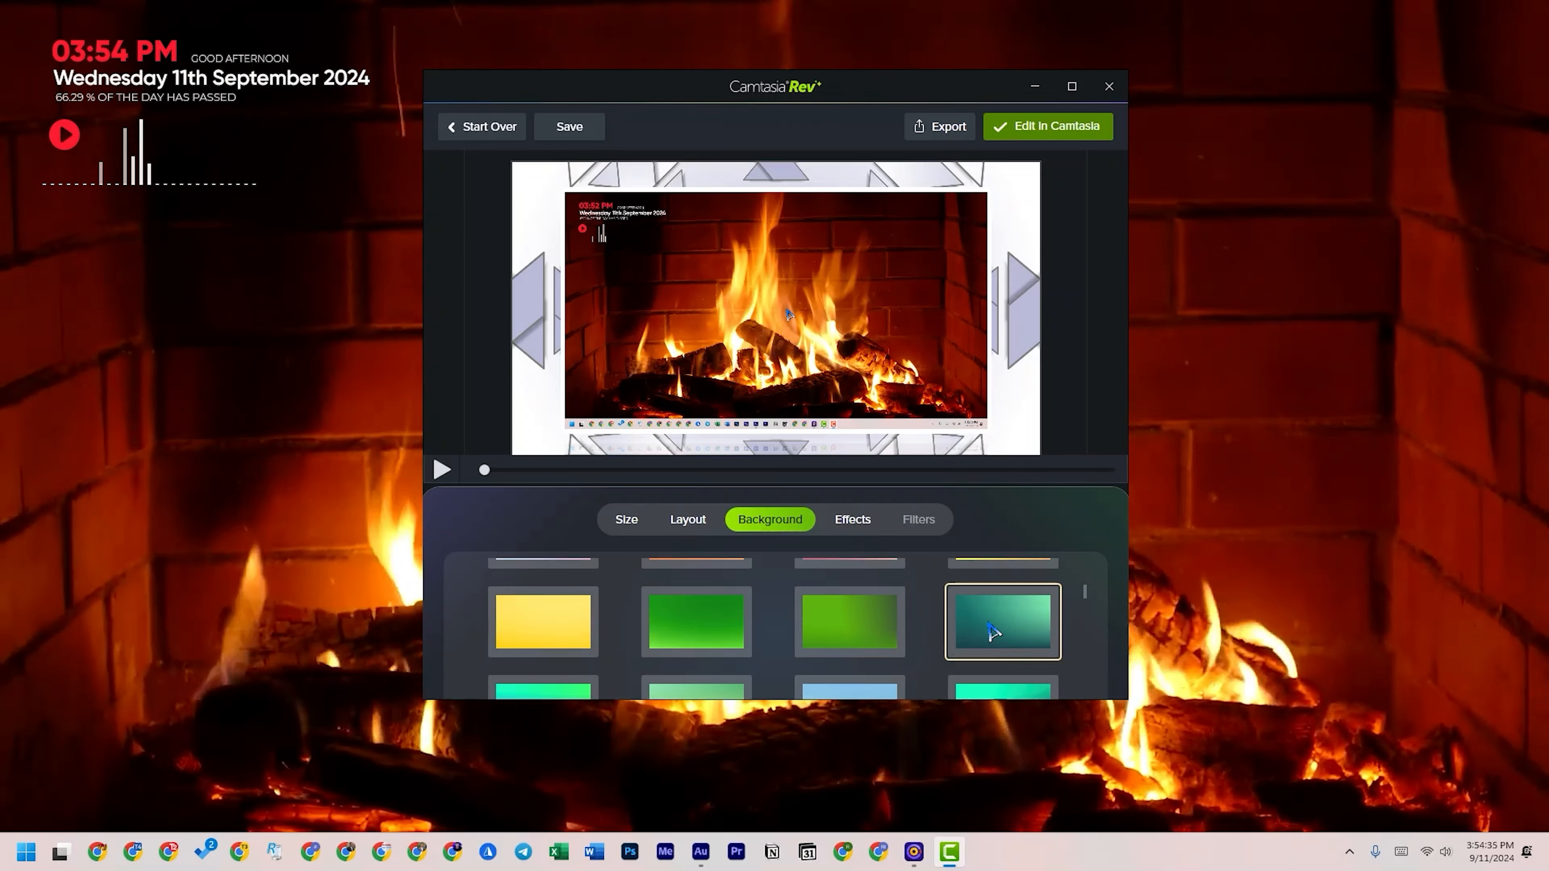
click(993, 633)
scroll(775, 596, up, 3)
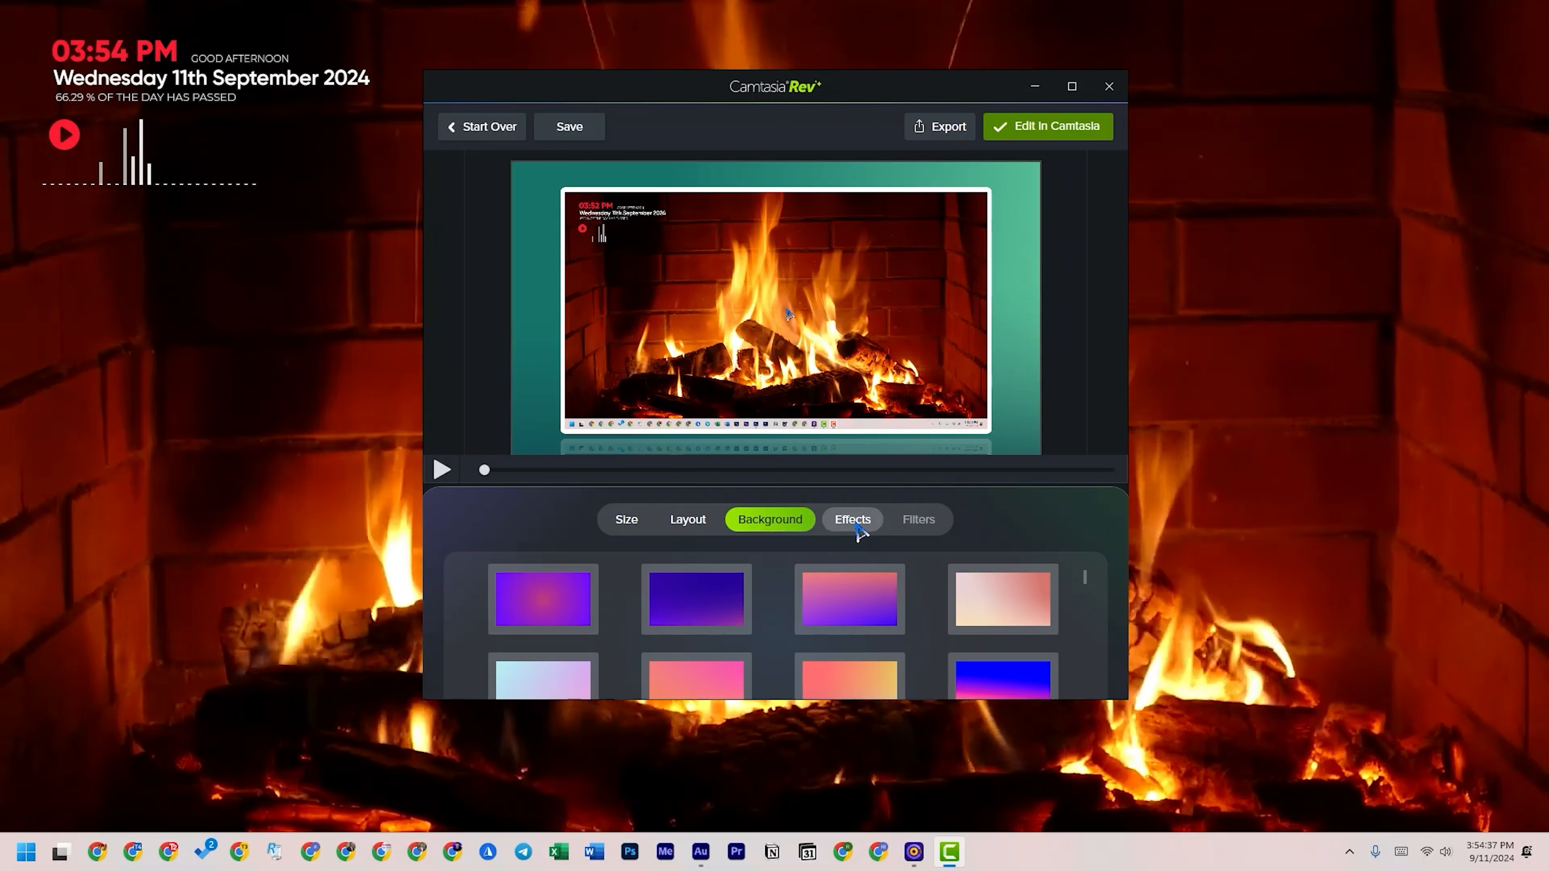
- Apply the Cursor Scale effect to the recording
click(835, 526)
scroll(884, 585, up, 2)
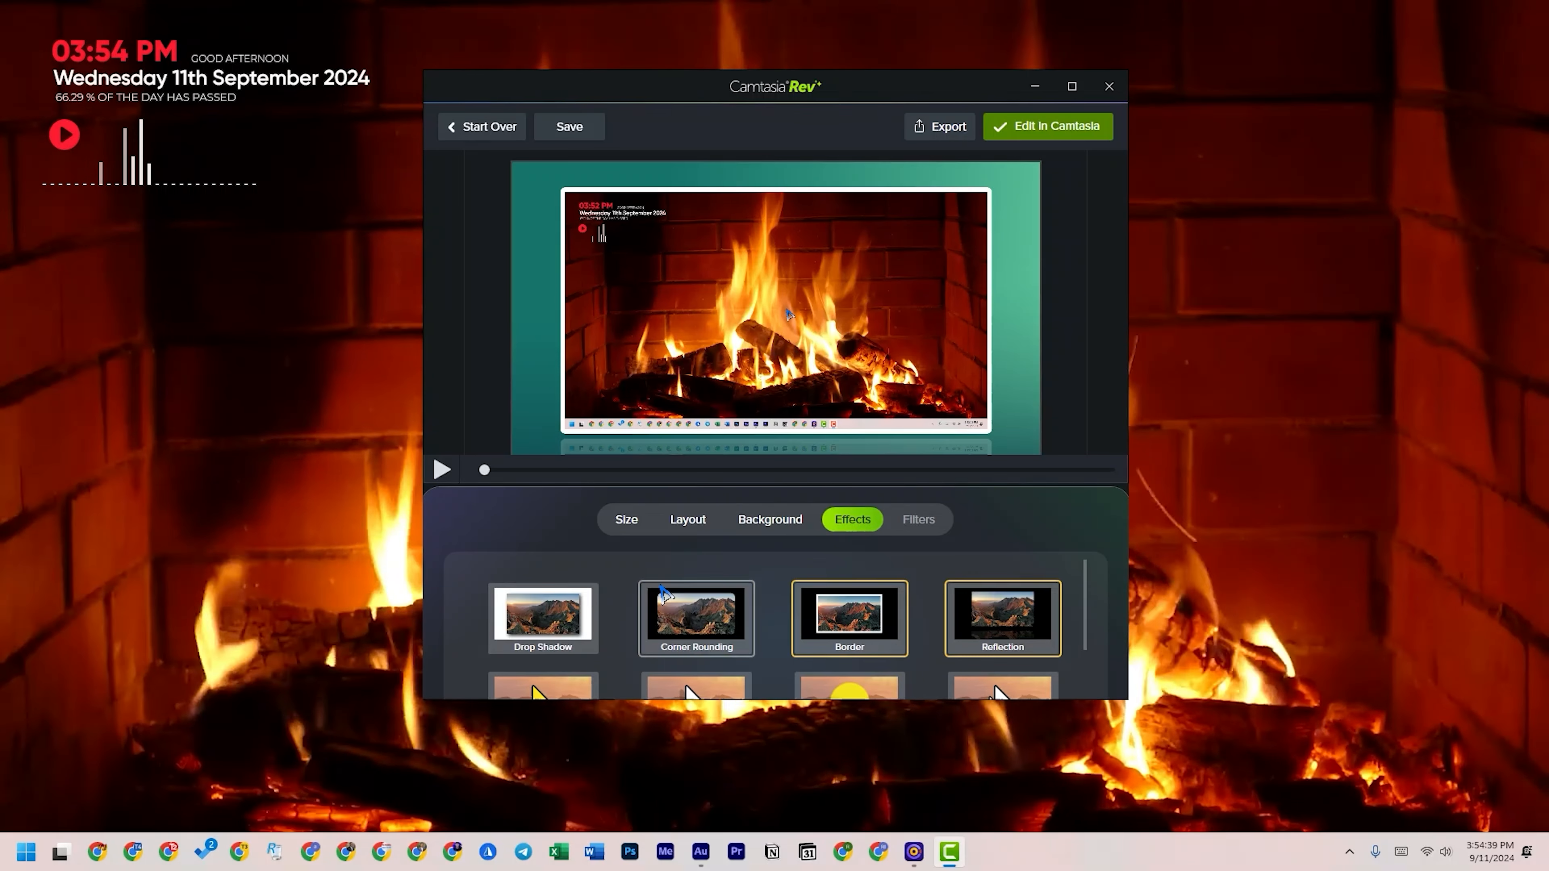
scroll(941, 622, down, 2)
click(1017, 613)
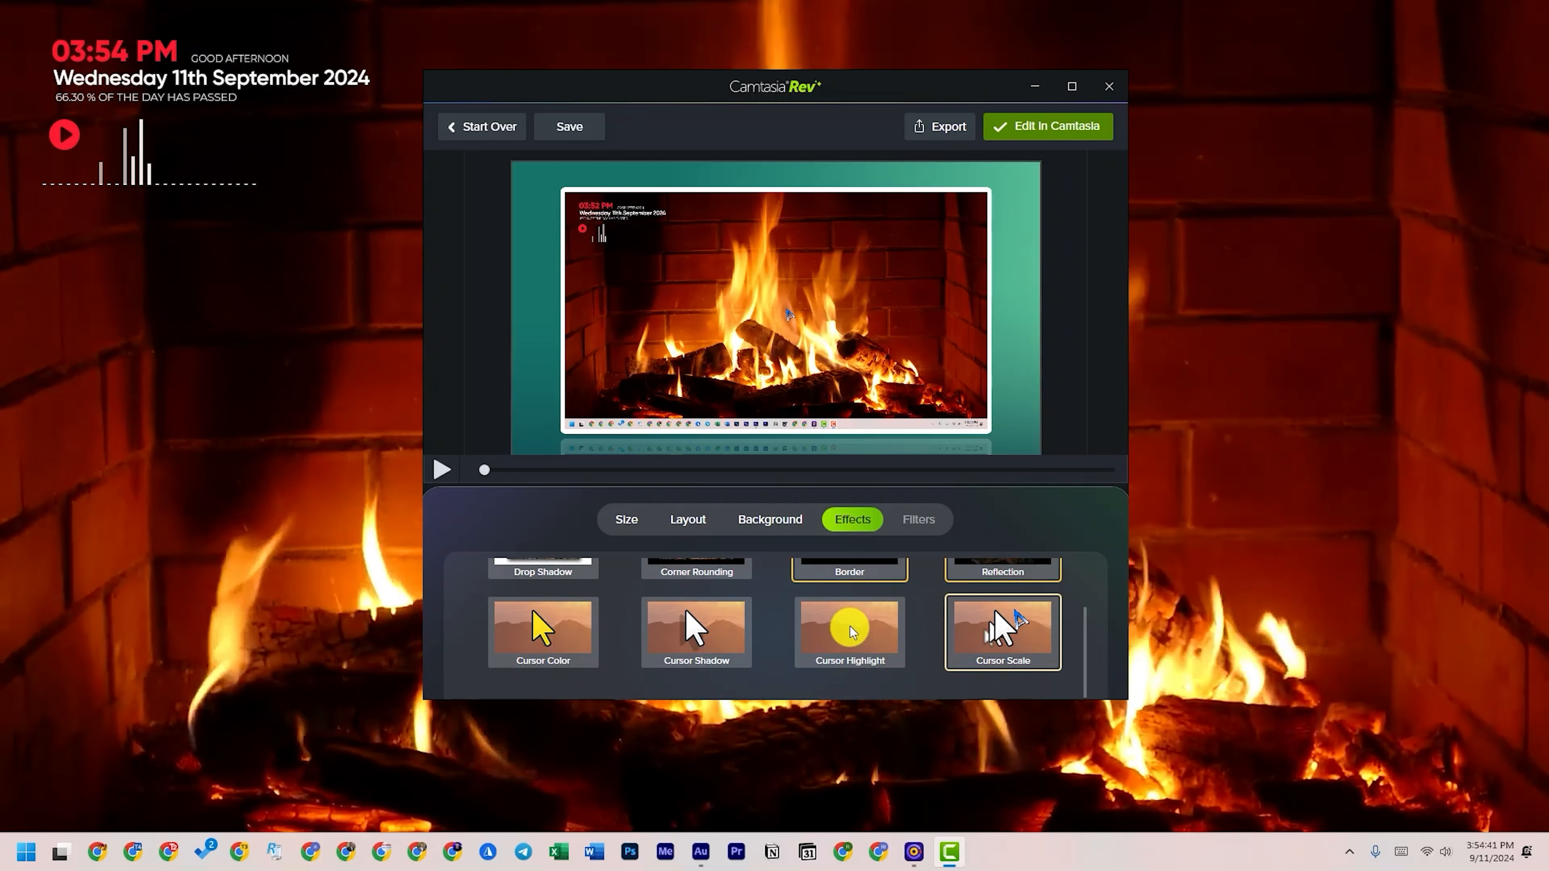
scroll(976, 598, up, 2)
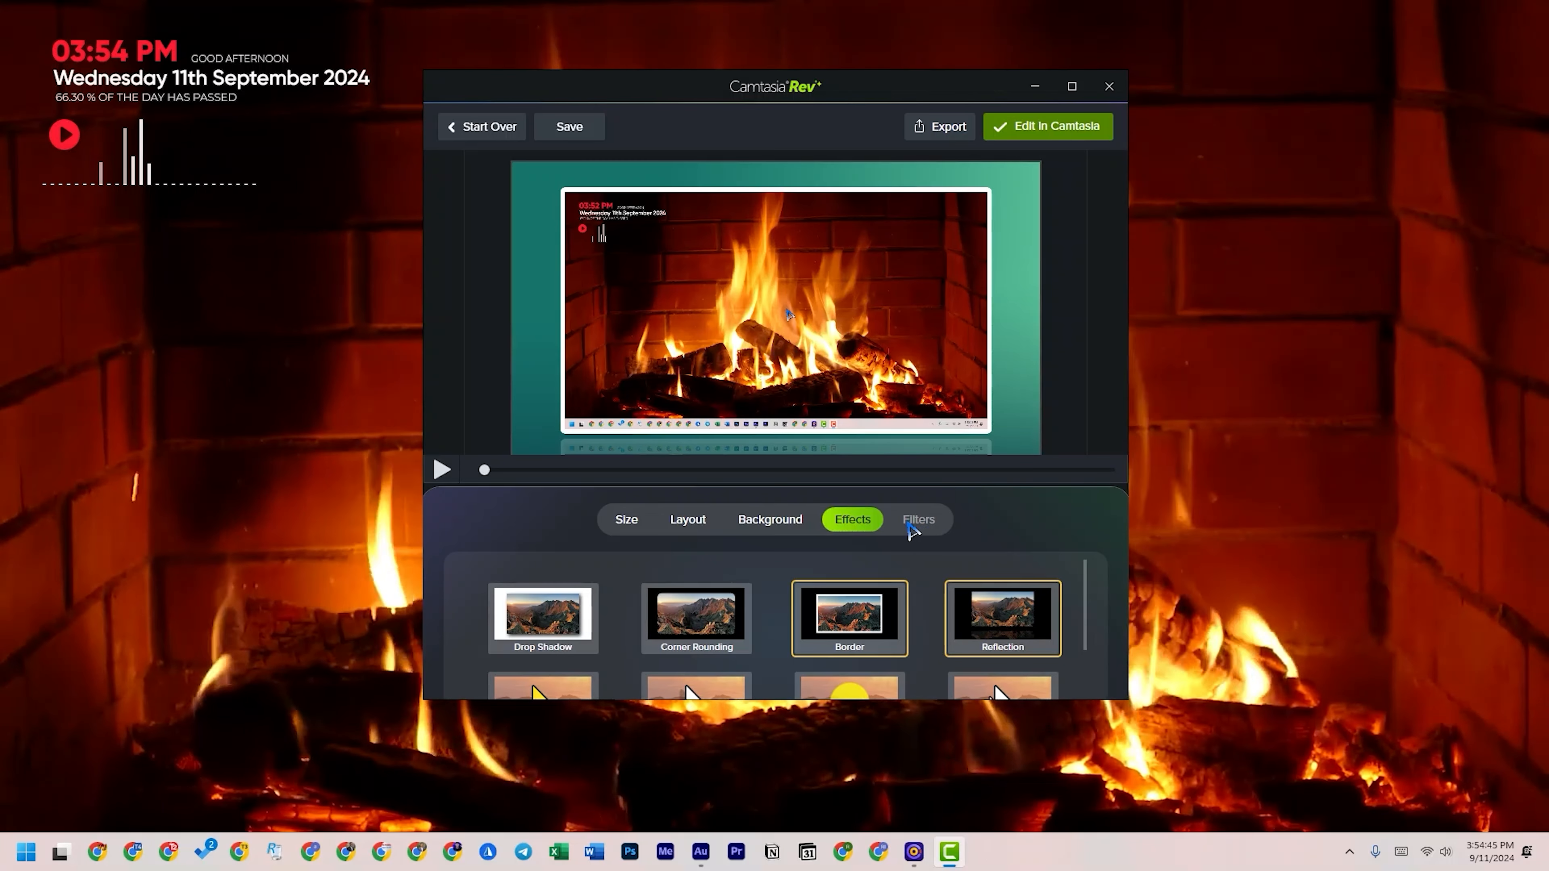
- Switch to the fourth layout preset so the recording fills the frame
click(763, 522)
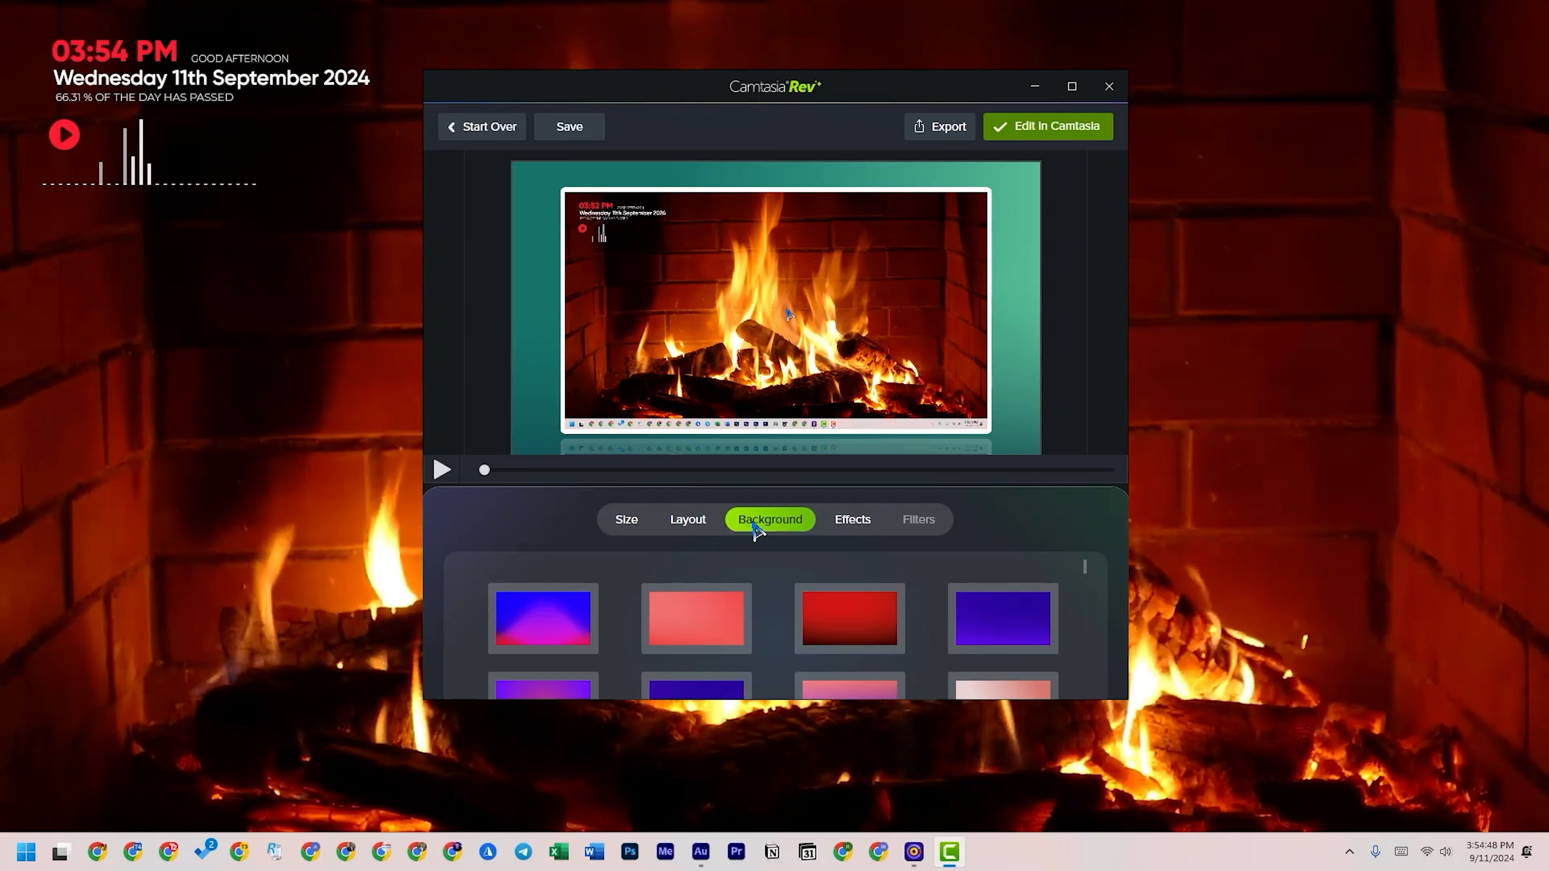
click(695, 523)
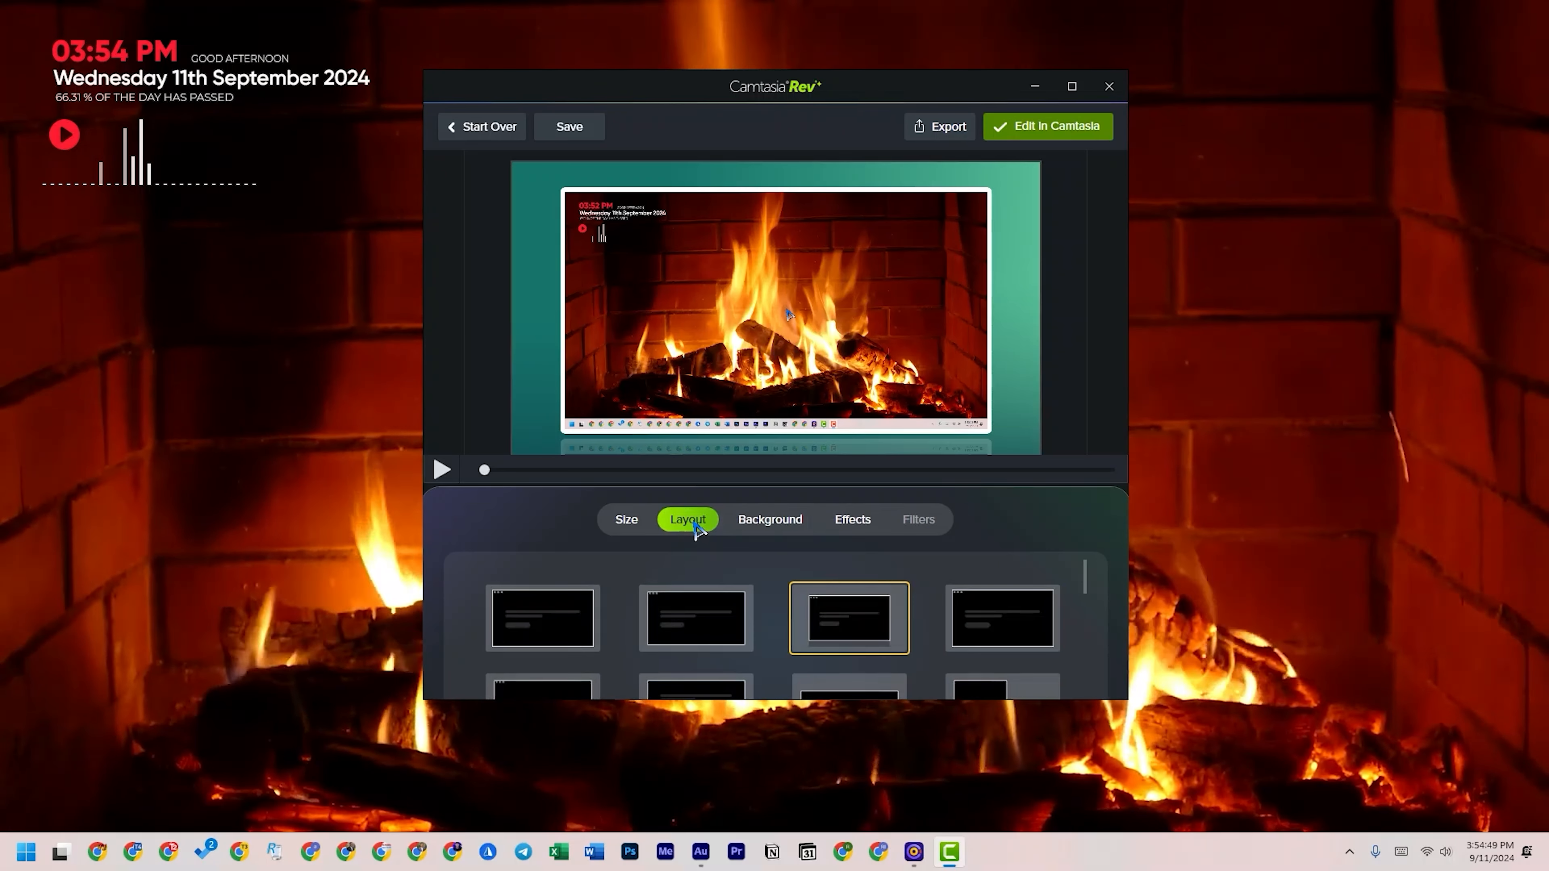
click(994, 629)
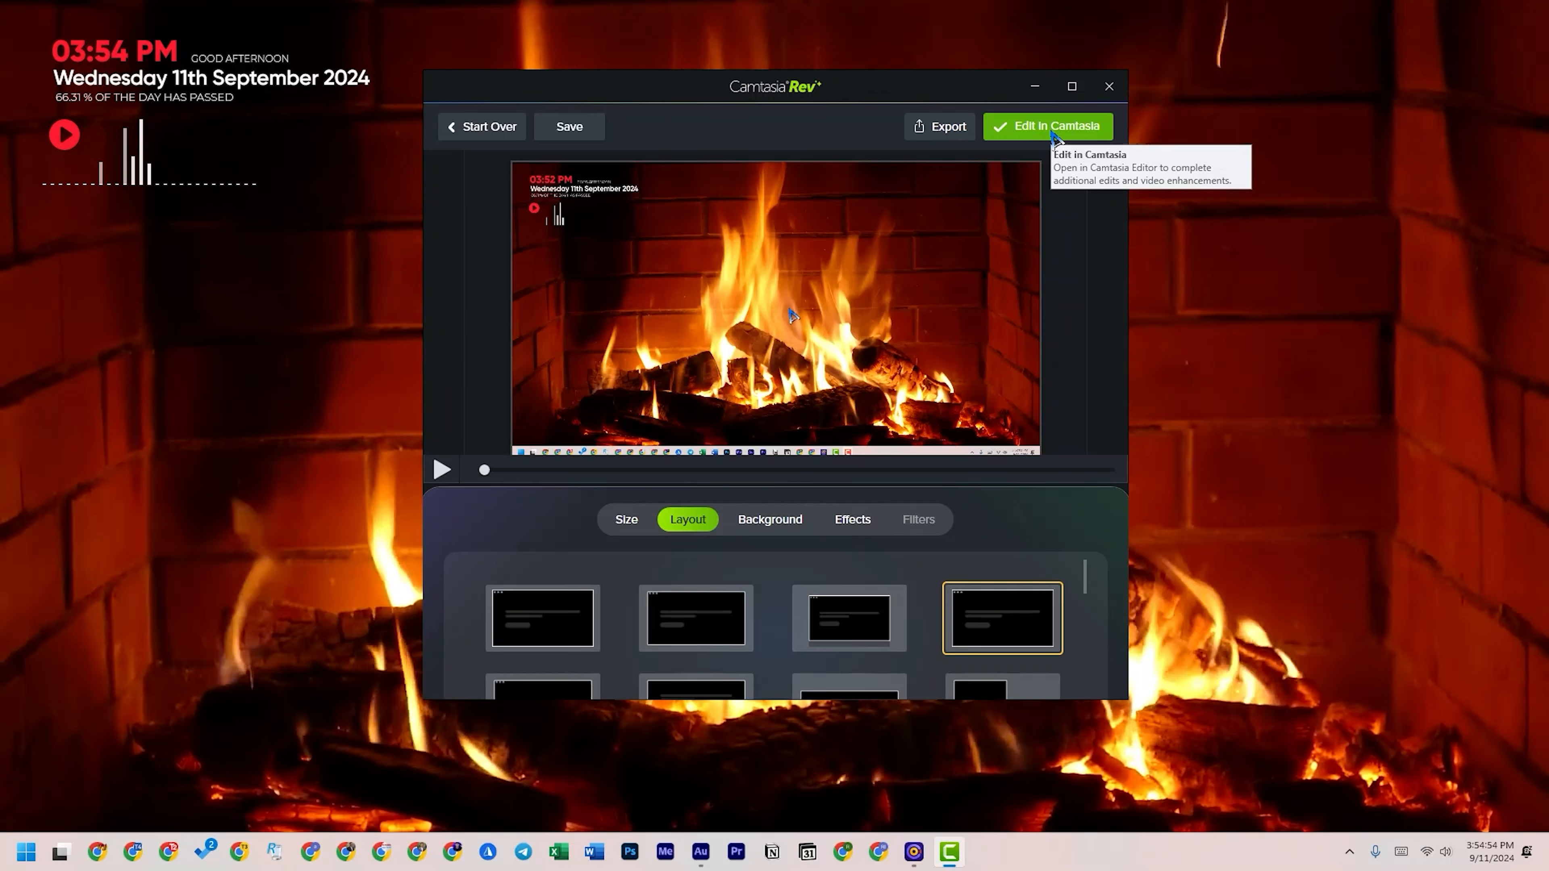
- Open the recording in the Camtasia editor, scrub to about 14 seconds, select the Track 1 clip, enlarge the timeline
click(1058, 133)
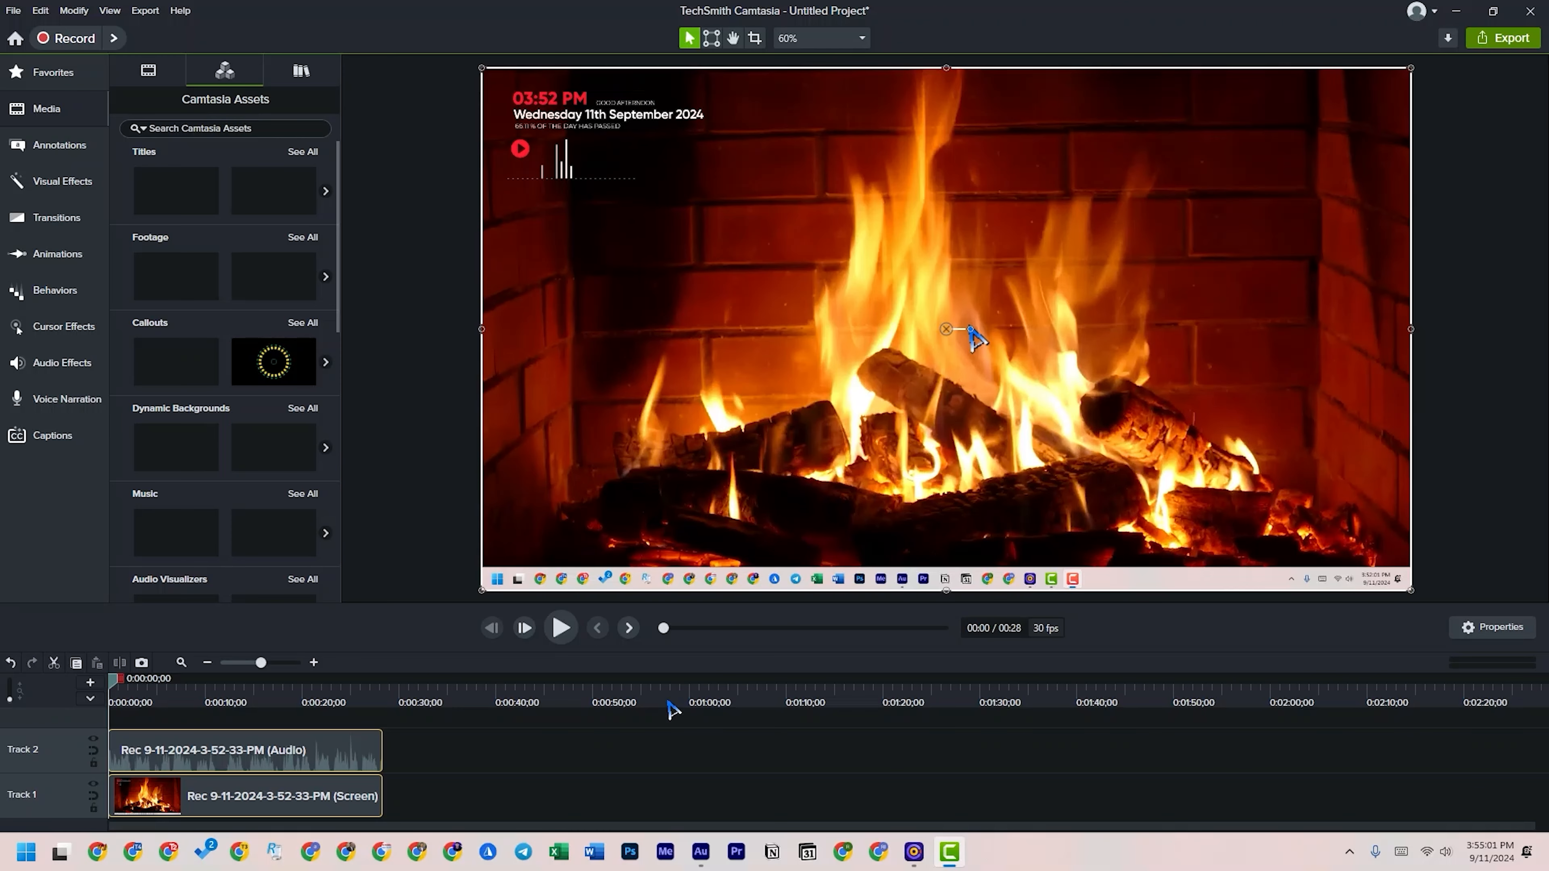
click(619, 766)
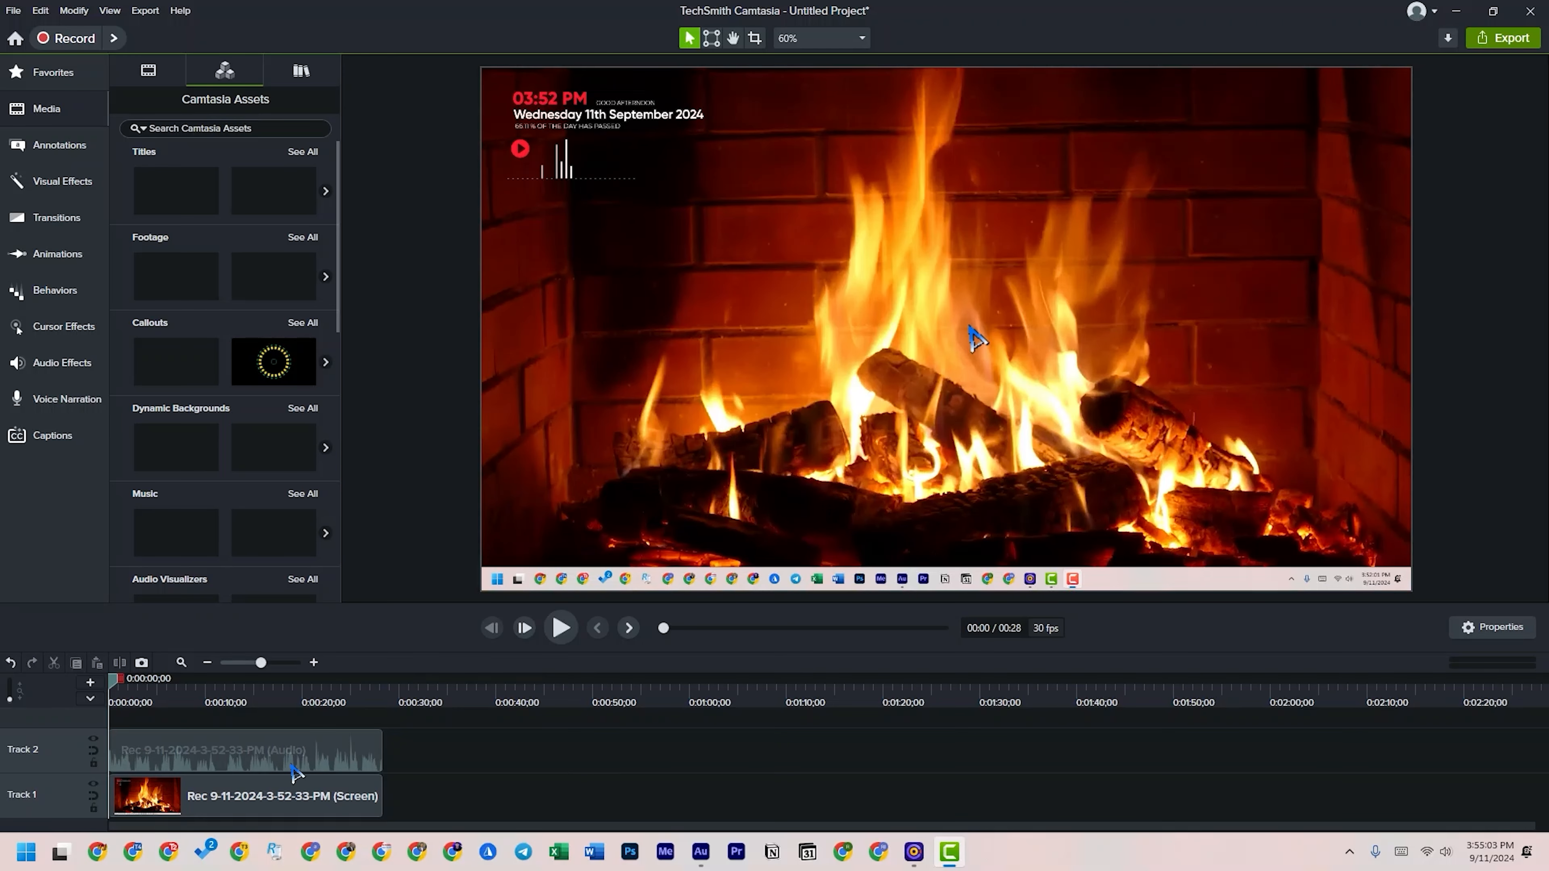
drag(165, 709, 216, 711)
click(277, 800)
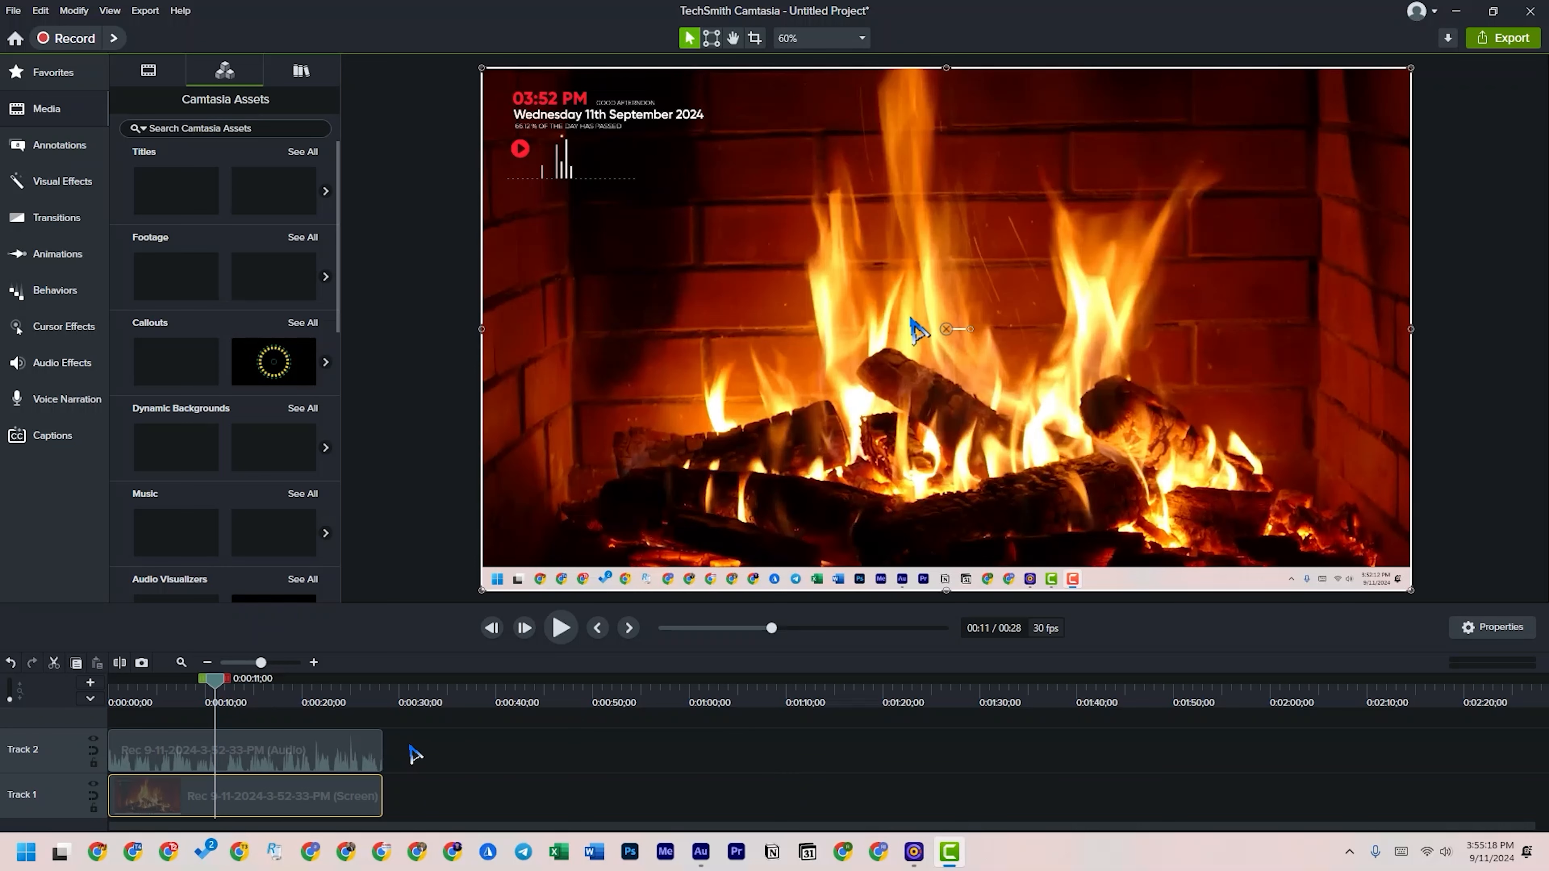
drag(392, 607, 398, 530)
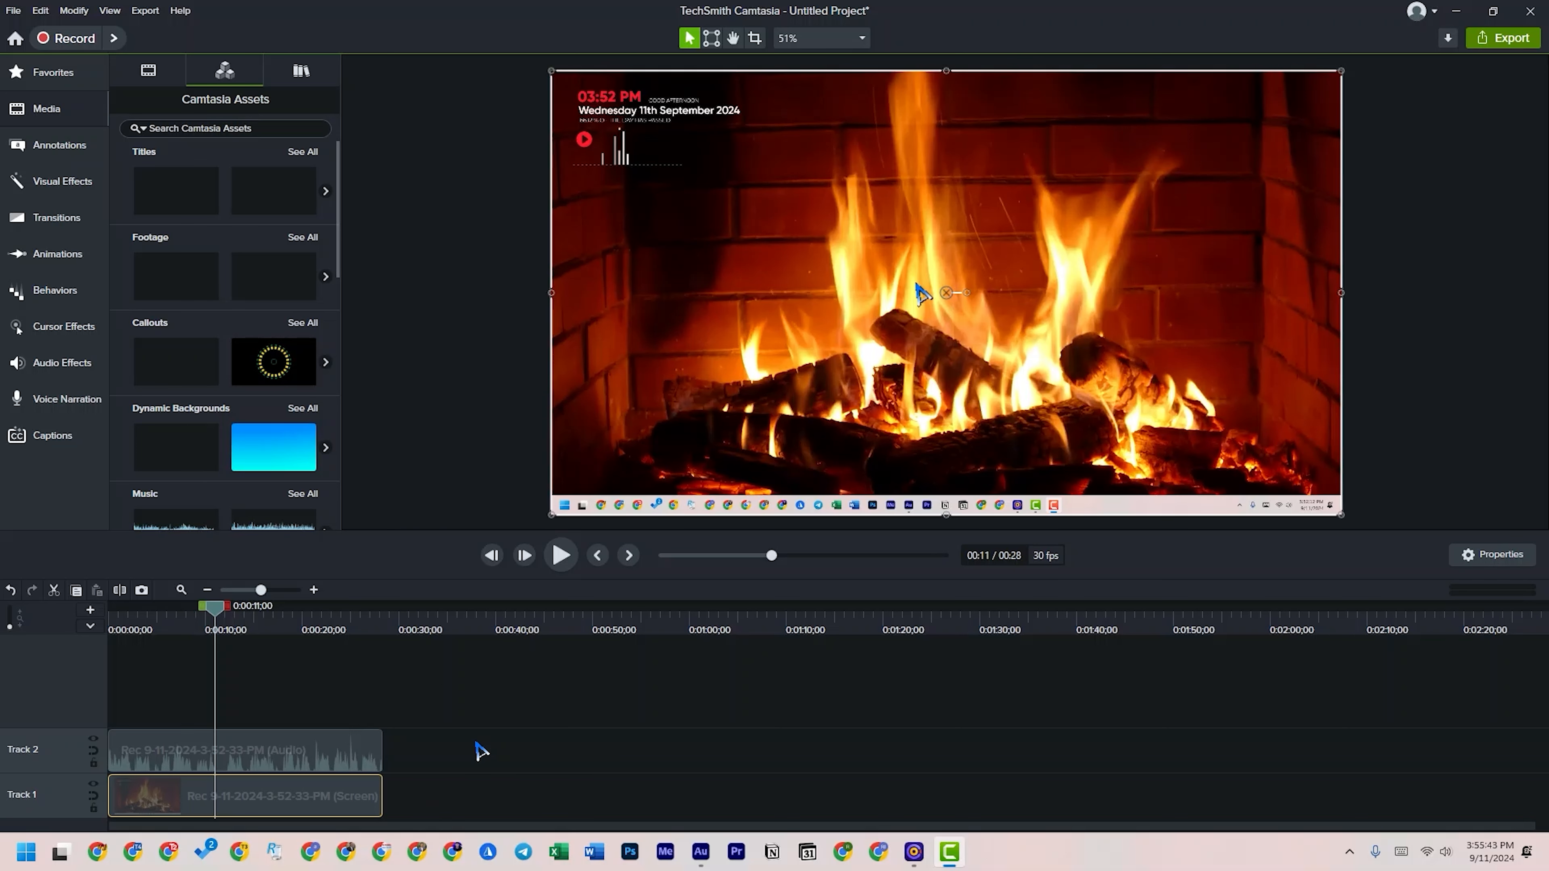
- Delete both recording clips from the timeline and close the project without saving changes
drag(492, 670, 268, 809)
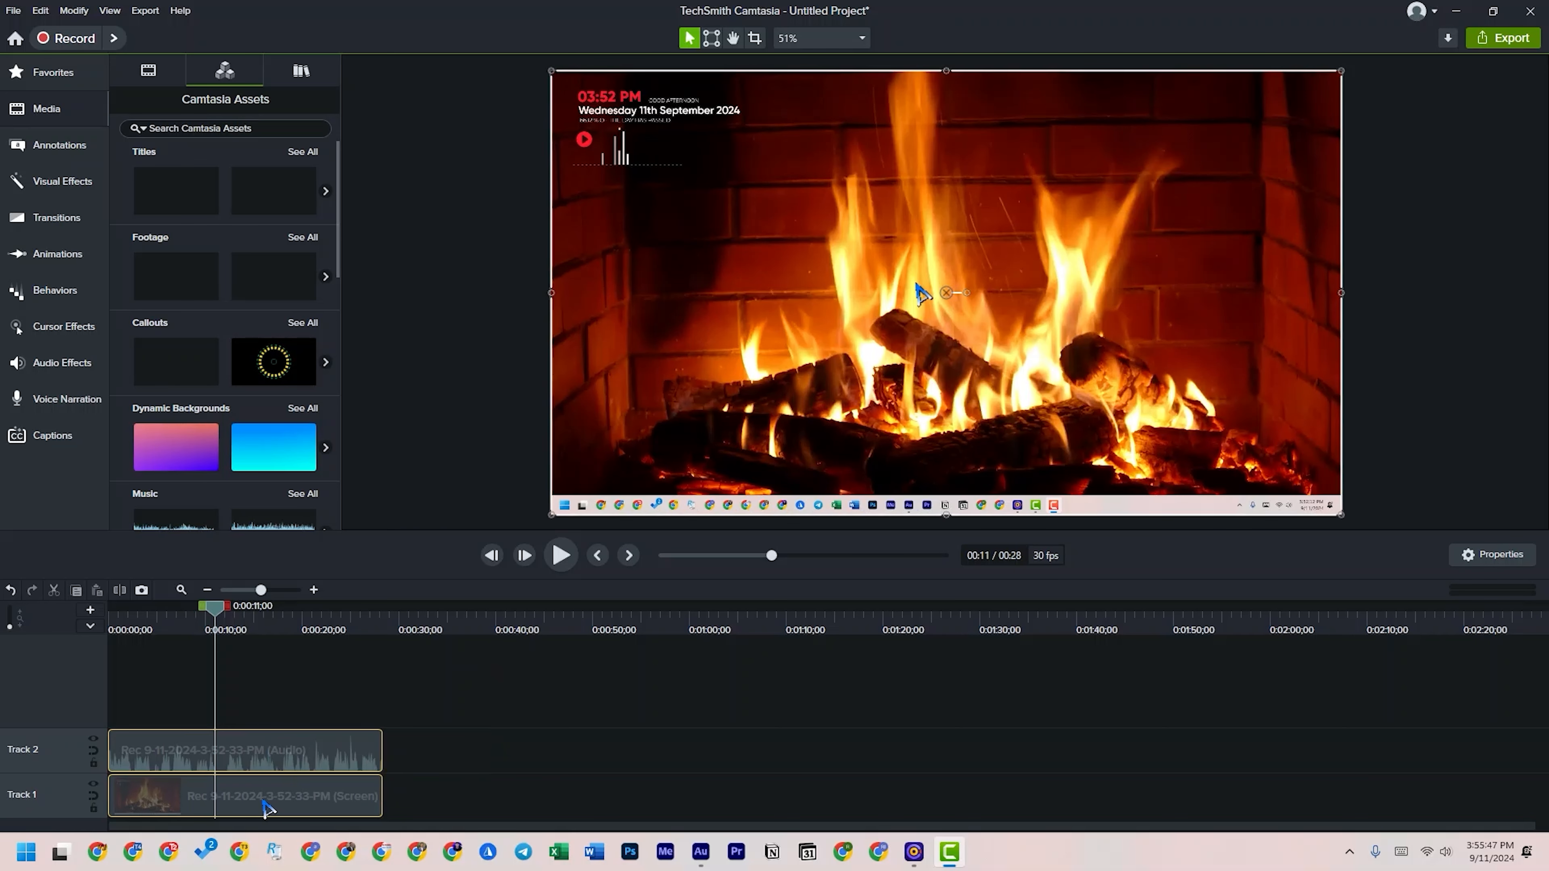
key(Delete)
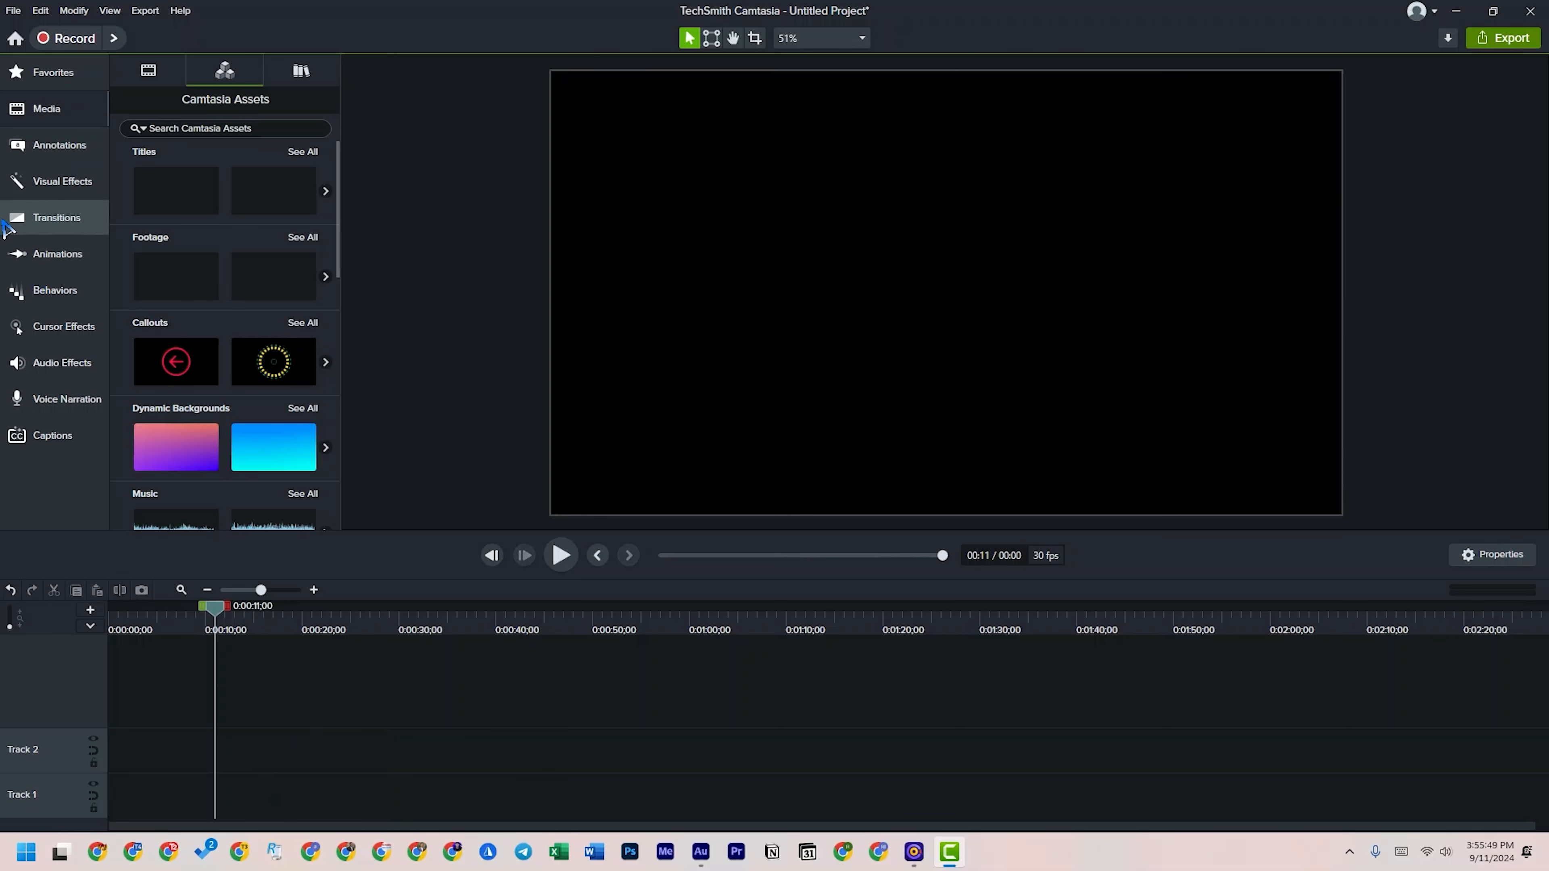
click(50, 70)
click(1530, 10)
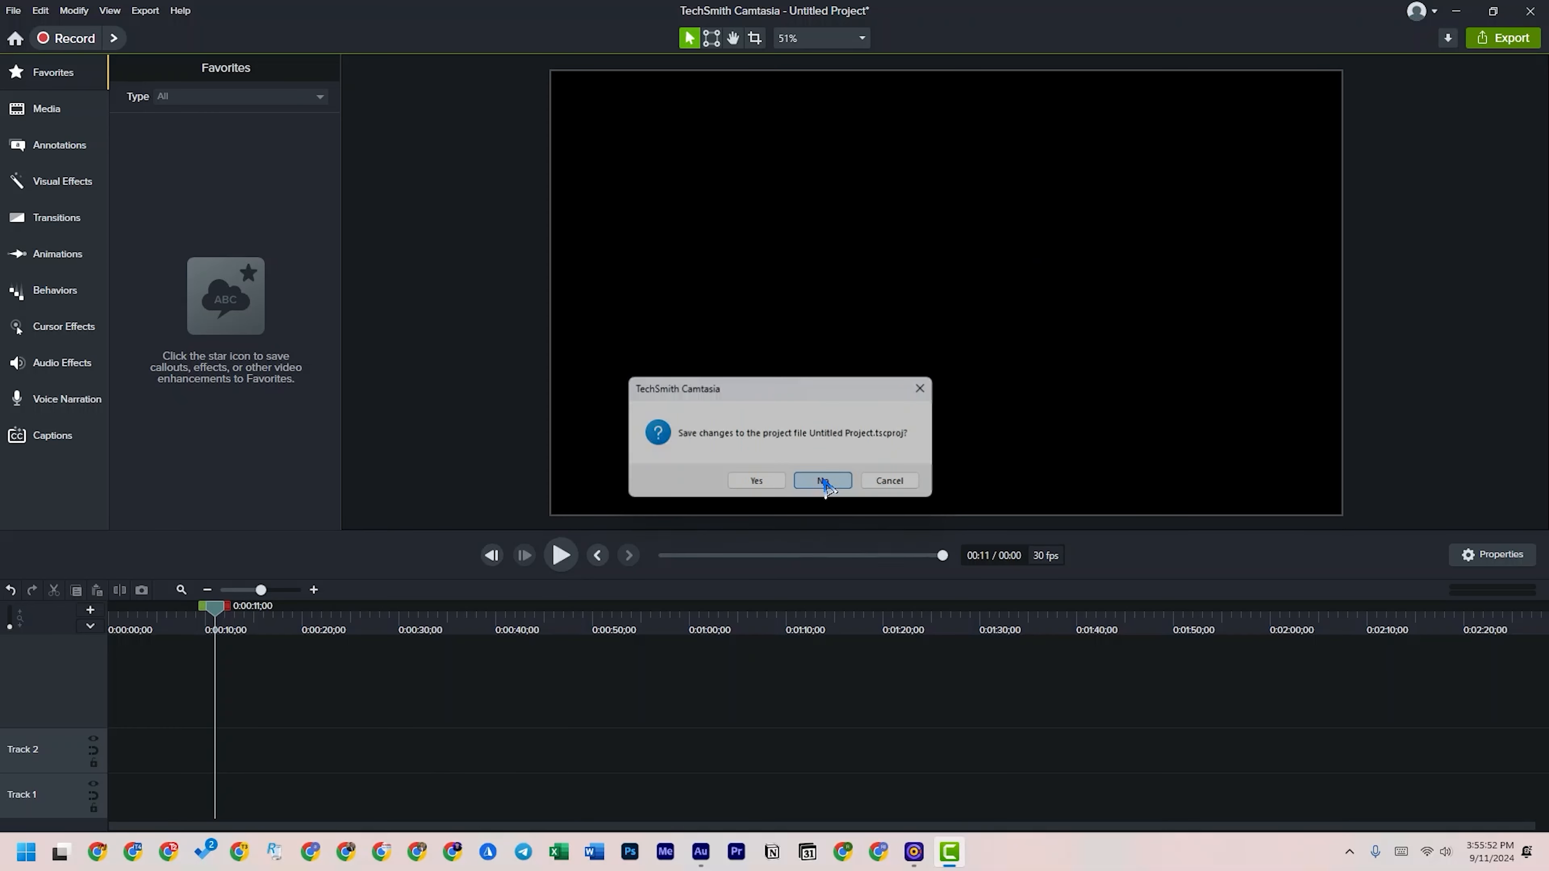
click(823, 481)
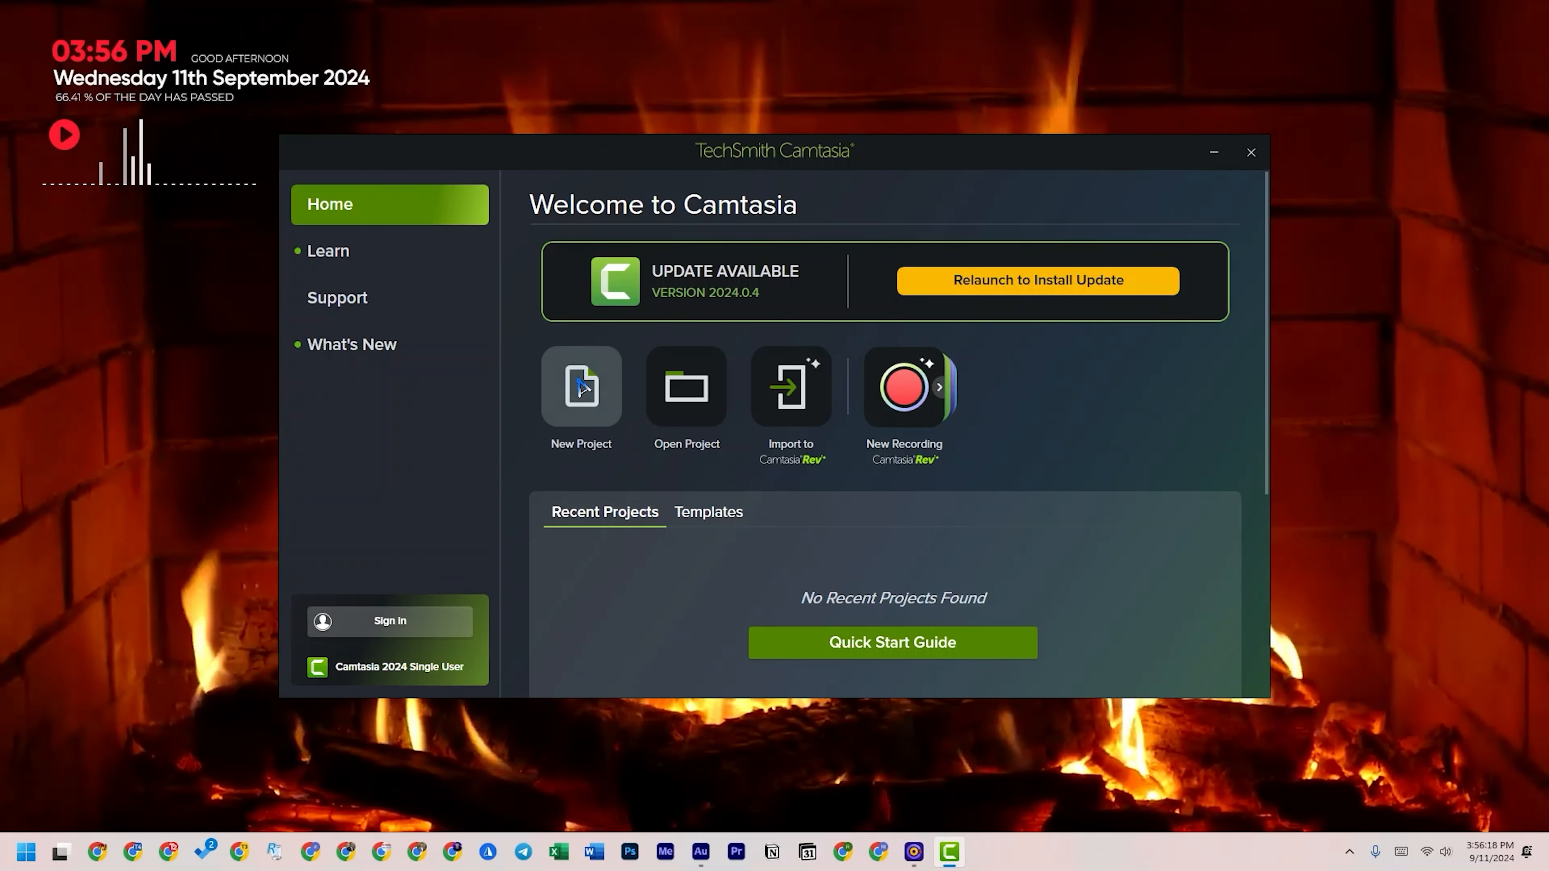
- Create a new empty project from the welcome window and drag the divider up to enlarge the timeline
click(580, 386)
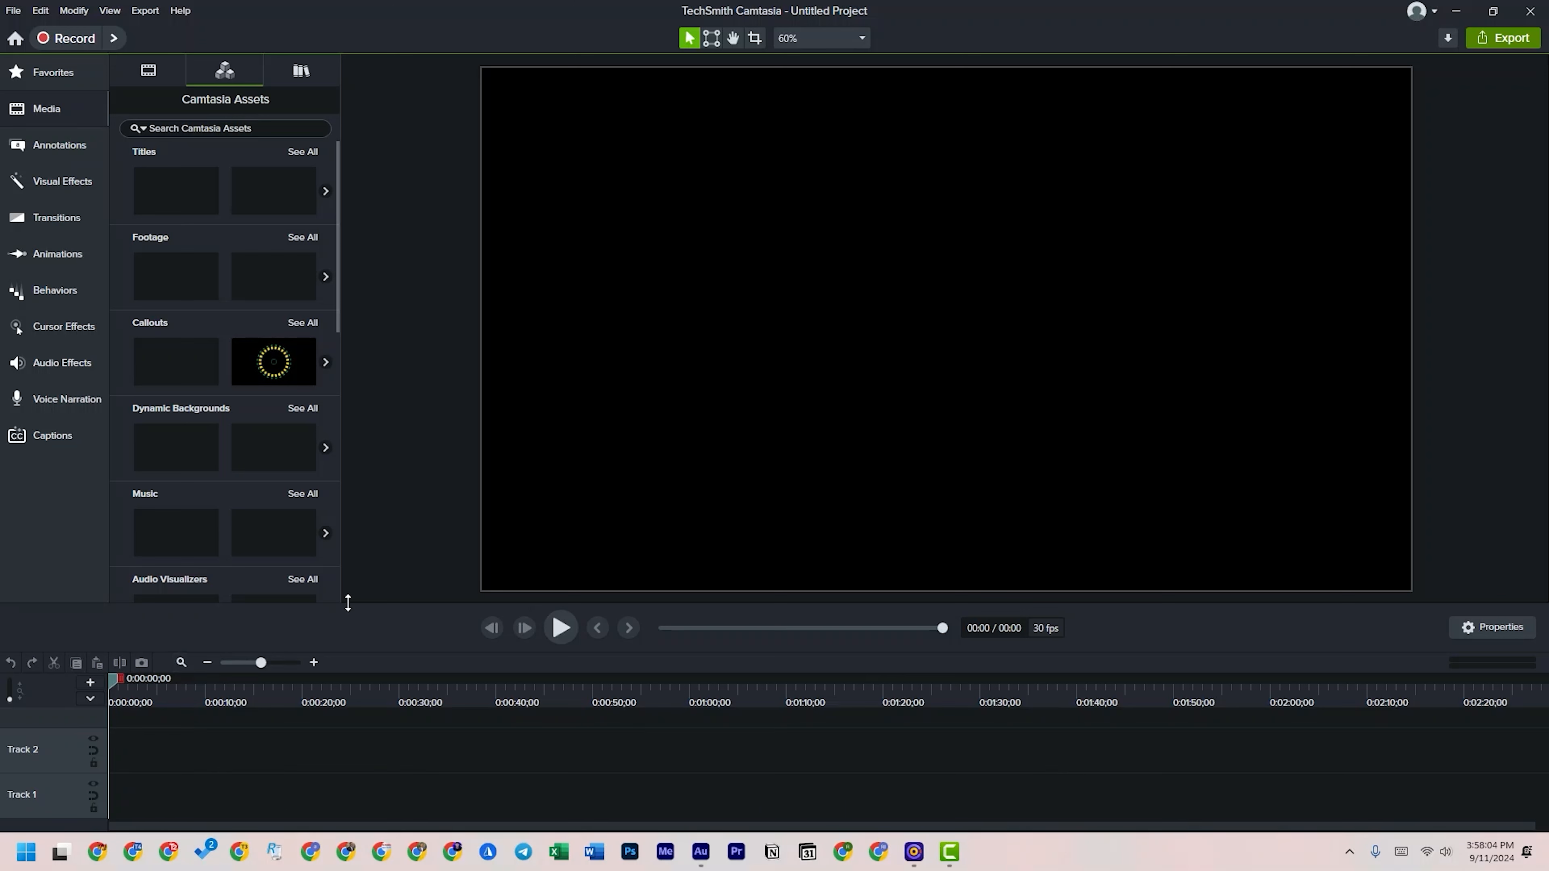
drag(347, 603, 355, 454)
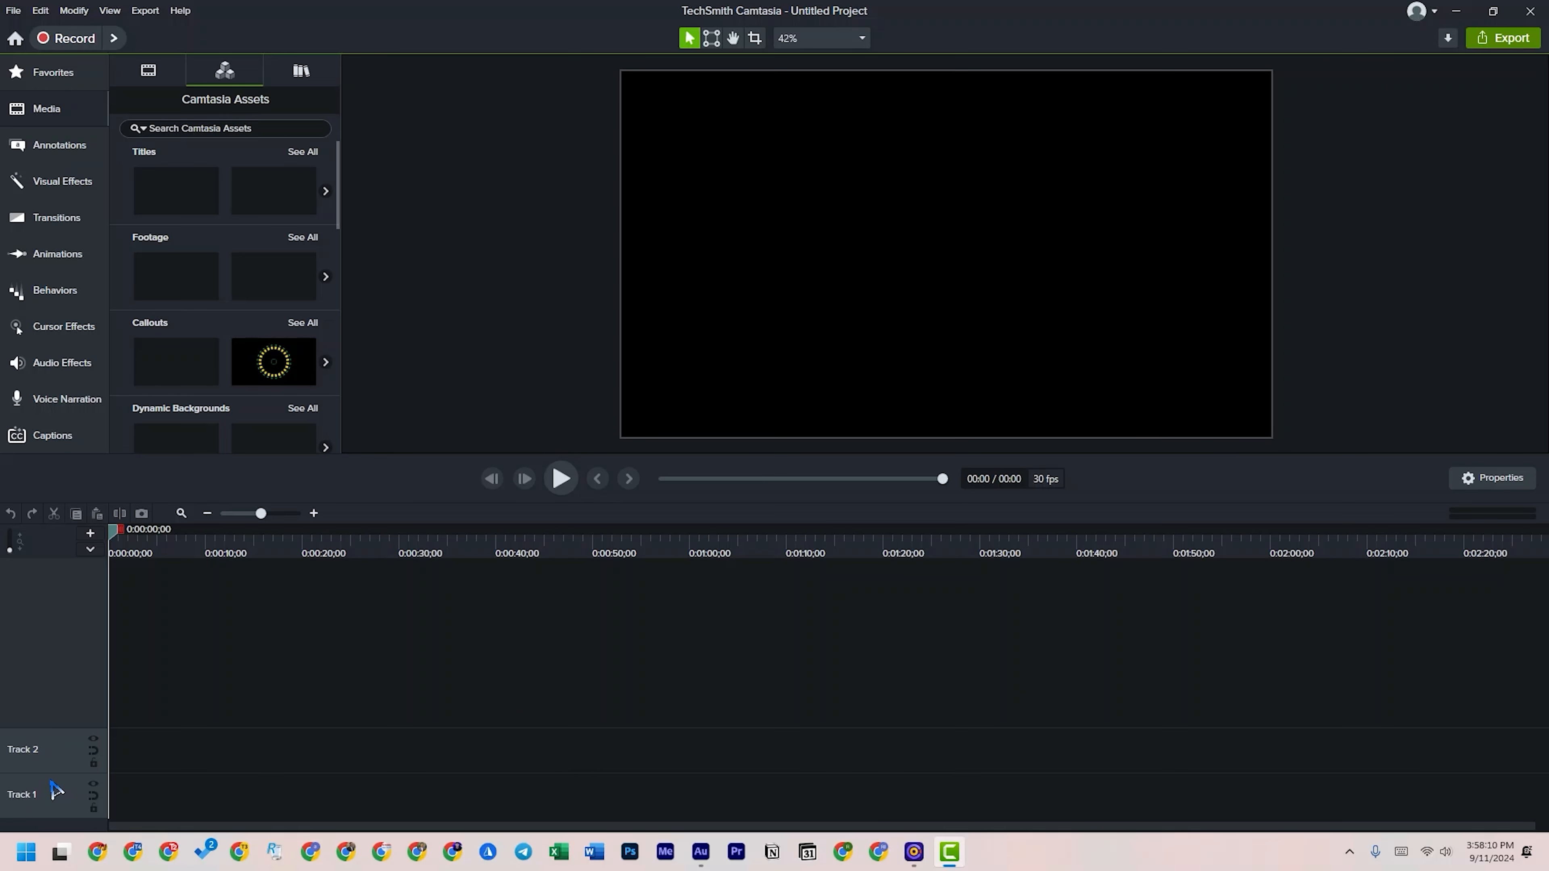
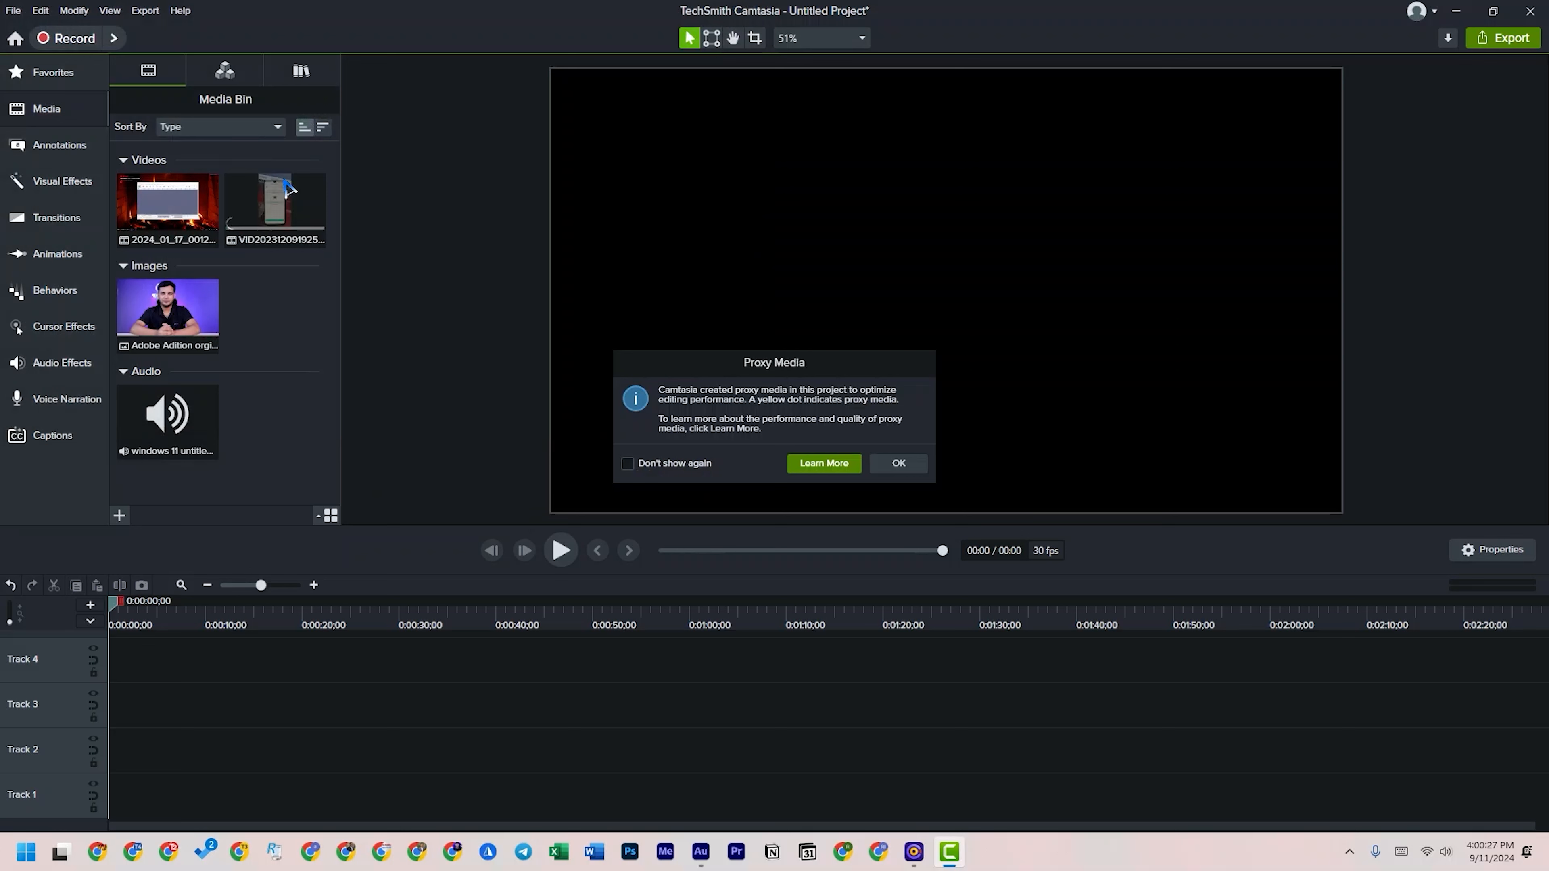
- Dismiss the proxy notice and drag VID20240102193959.mp4 from Explorer into the Media Bin, then close Explorer
click(898, 464)
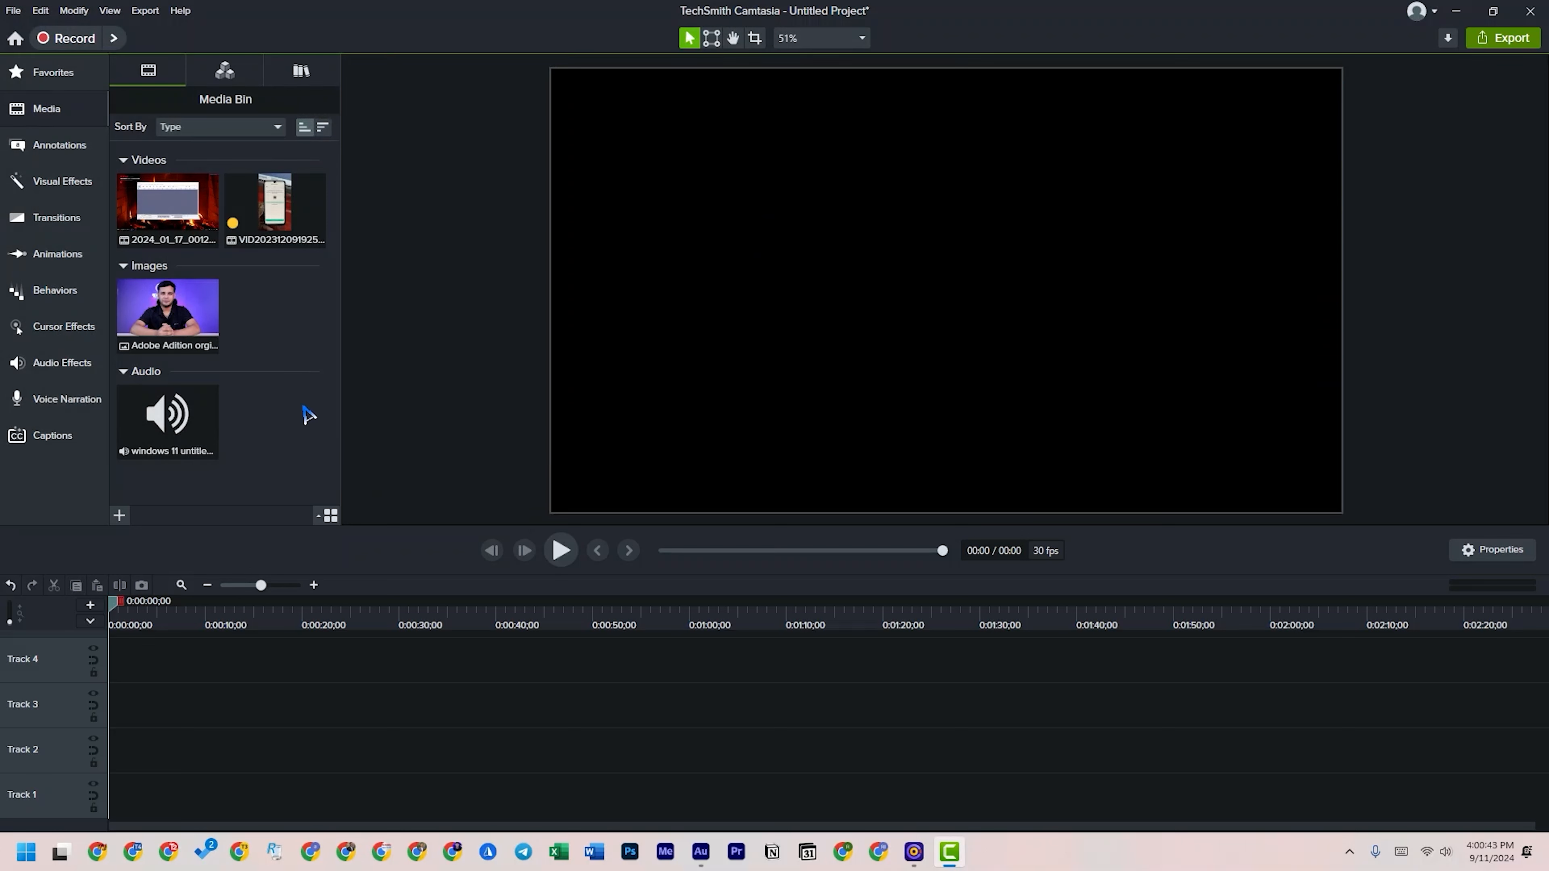
click(1493, 11)
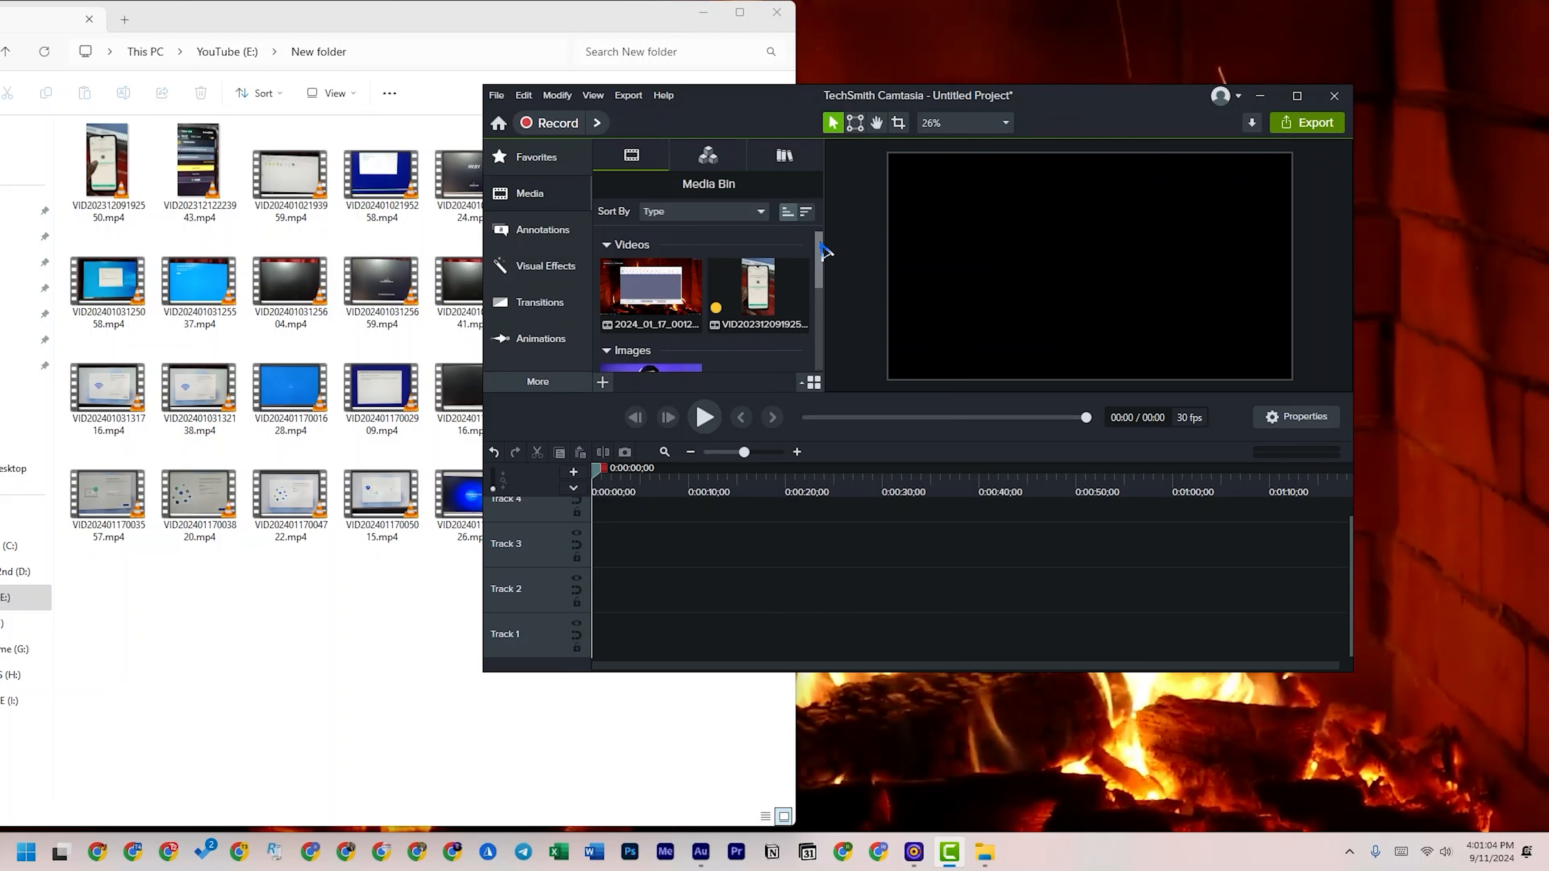
drag(821, 243, 821, 290)
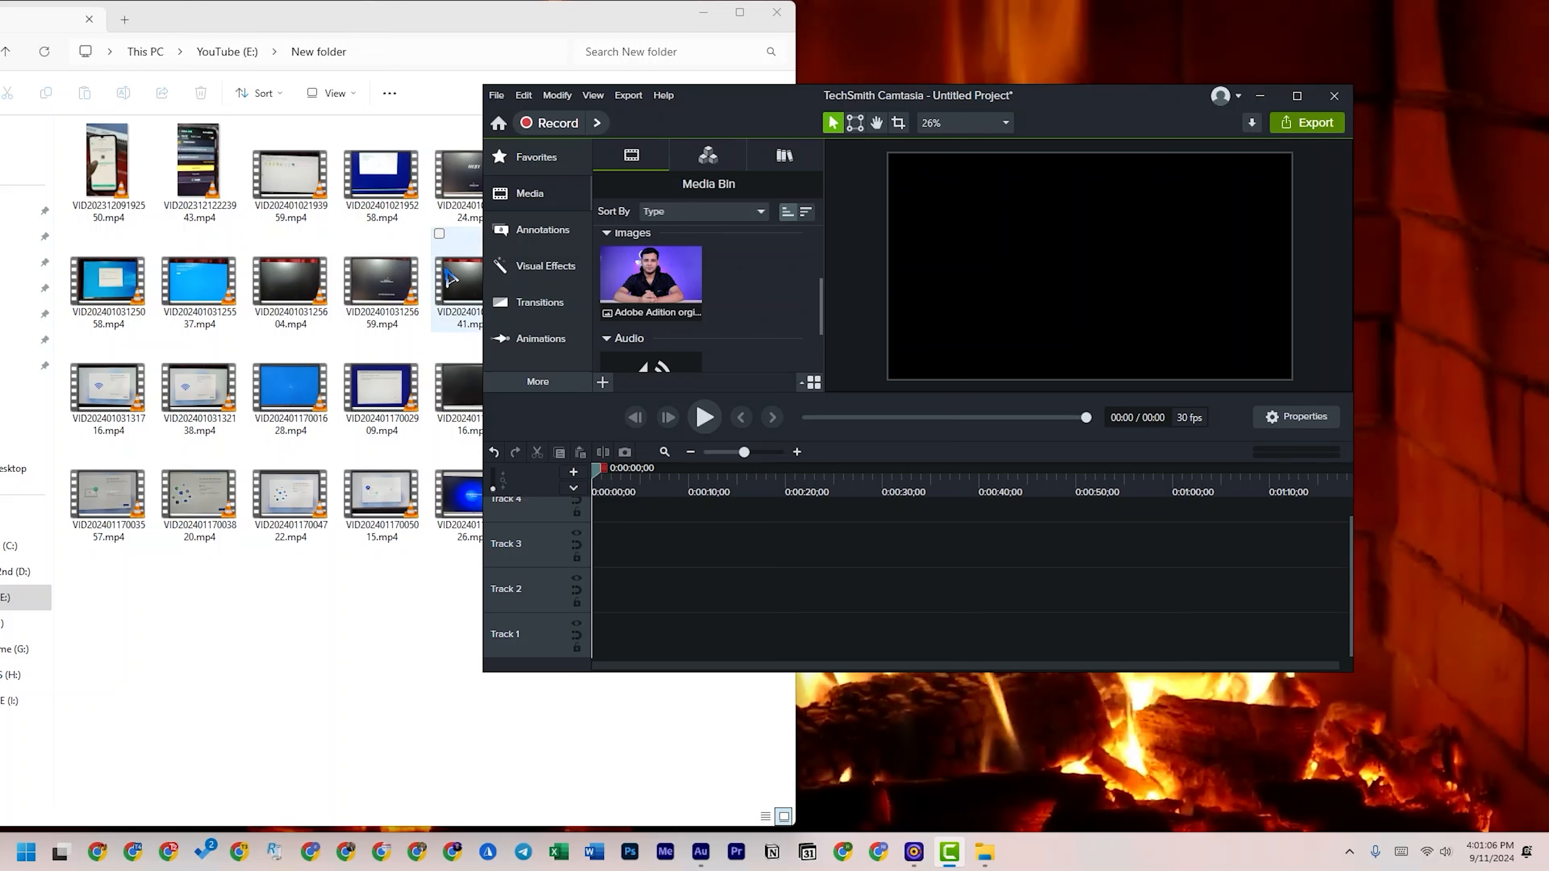
drag(287, 183, 726, 276)
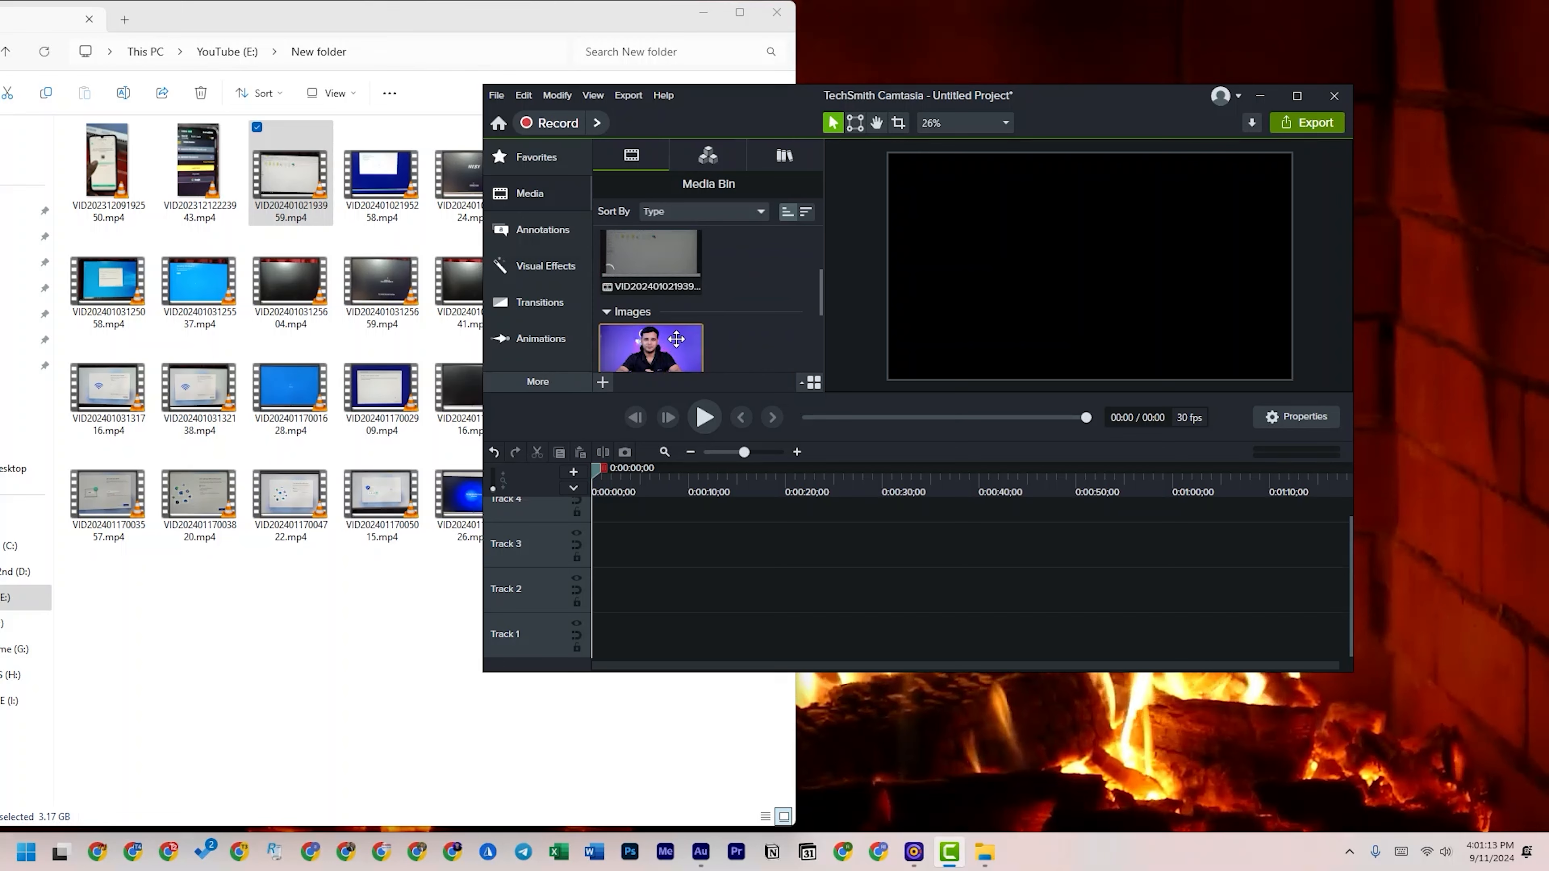
click(777, 12)
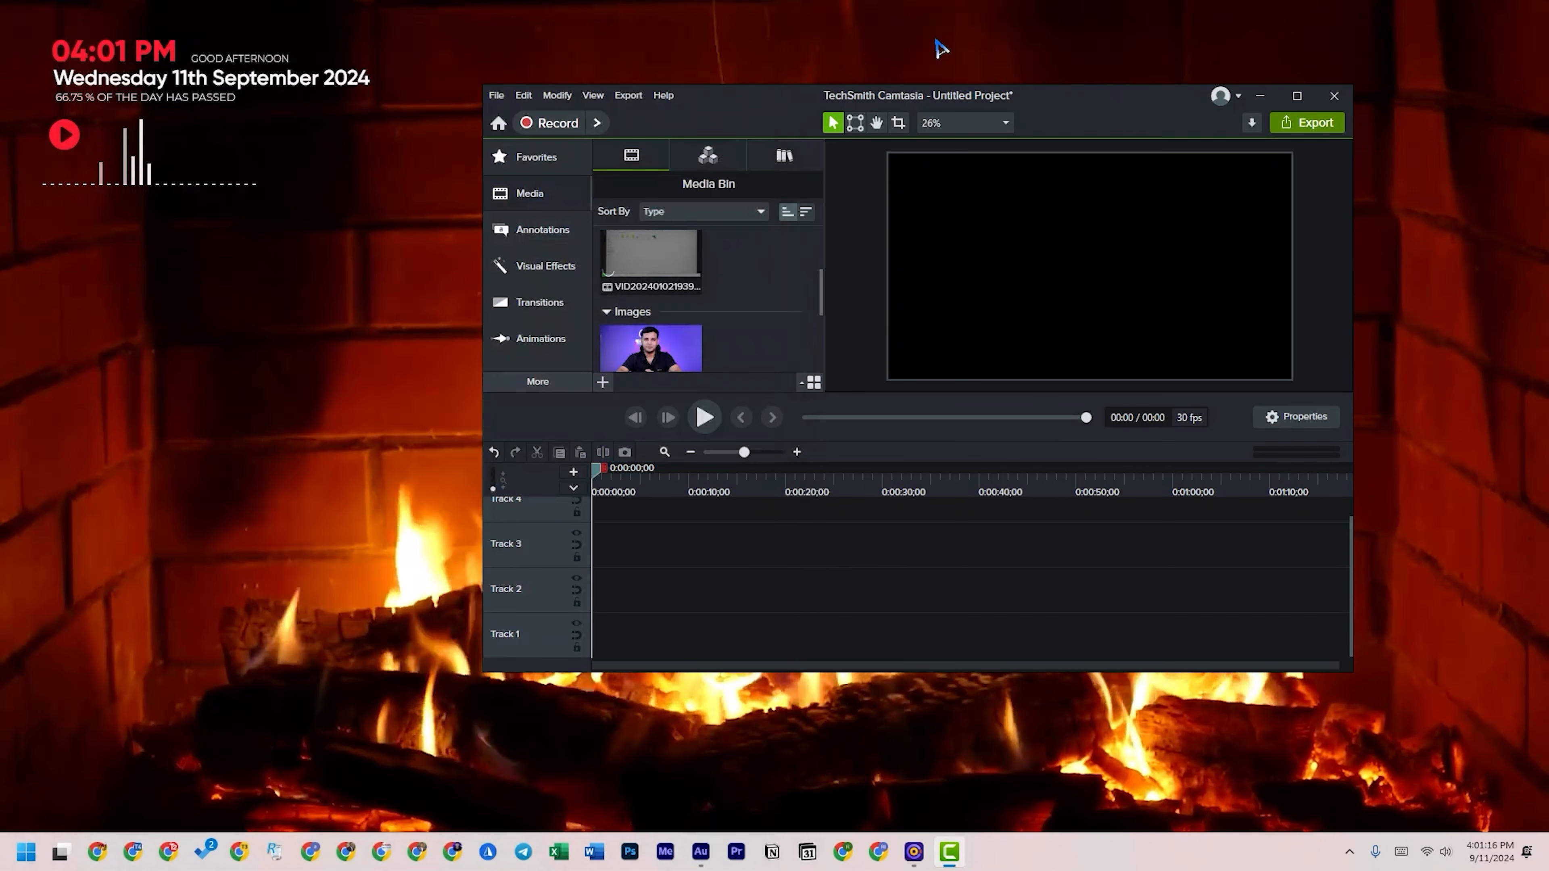
click(1297, 96)
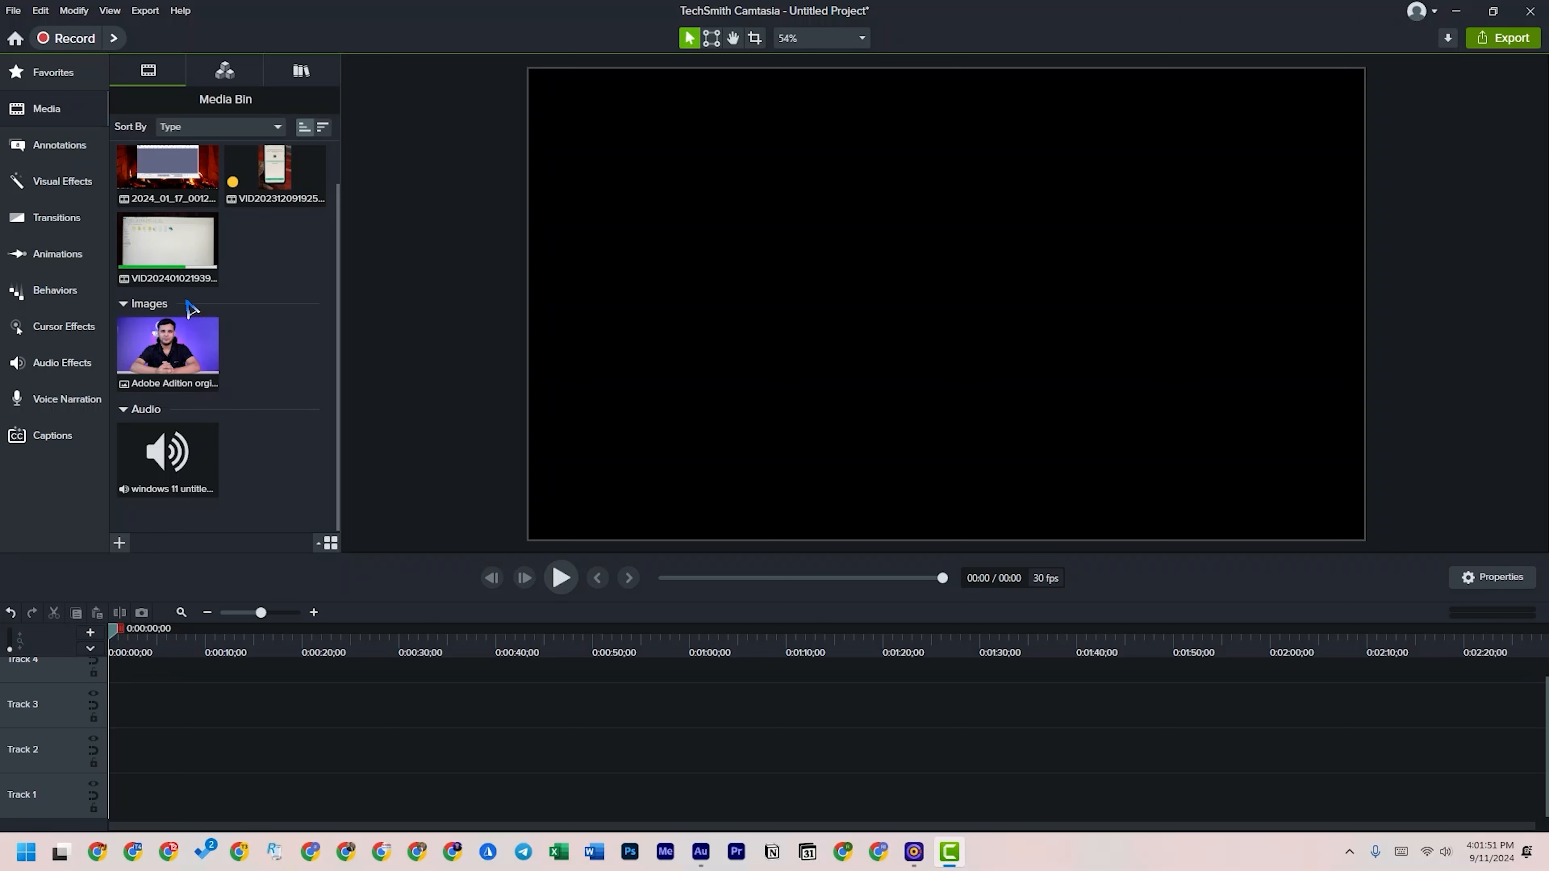
- Place recording 2024_01_17_001224 on Track 1 at its full 2:05 length, select it, and enlarge Track 1
drag(174, 179, 183, 793)
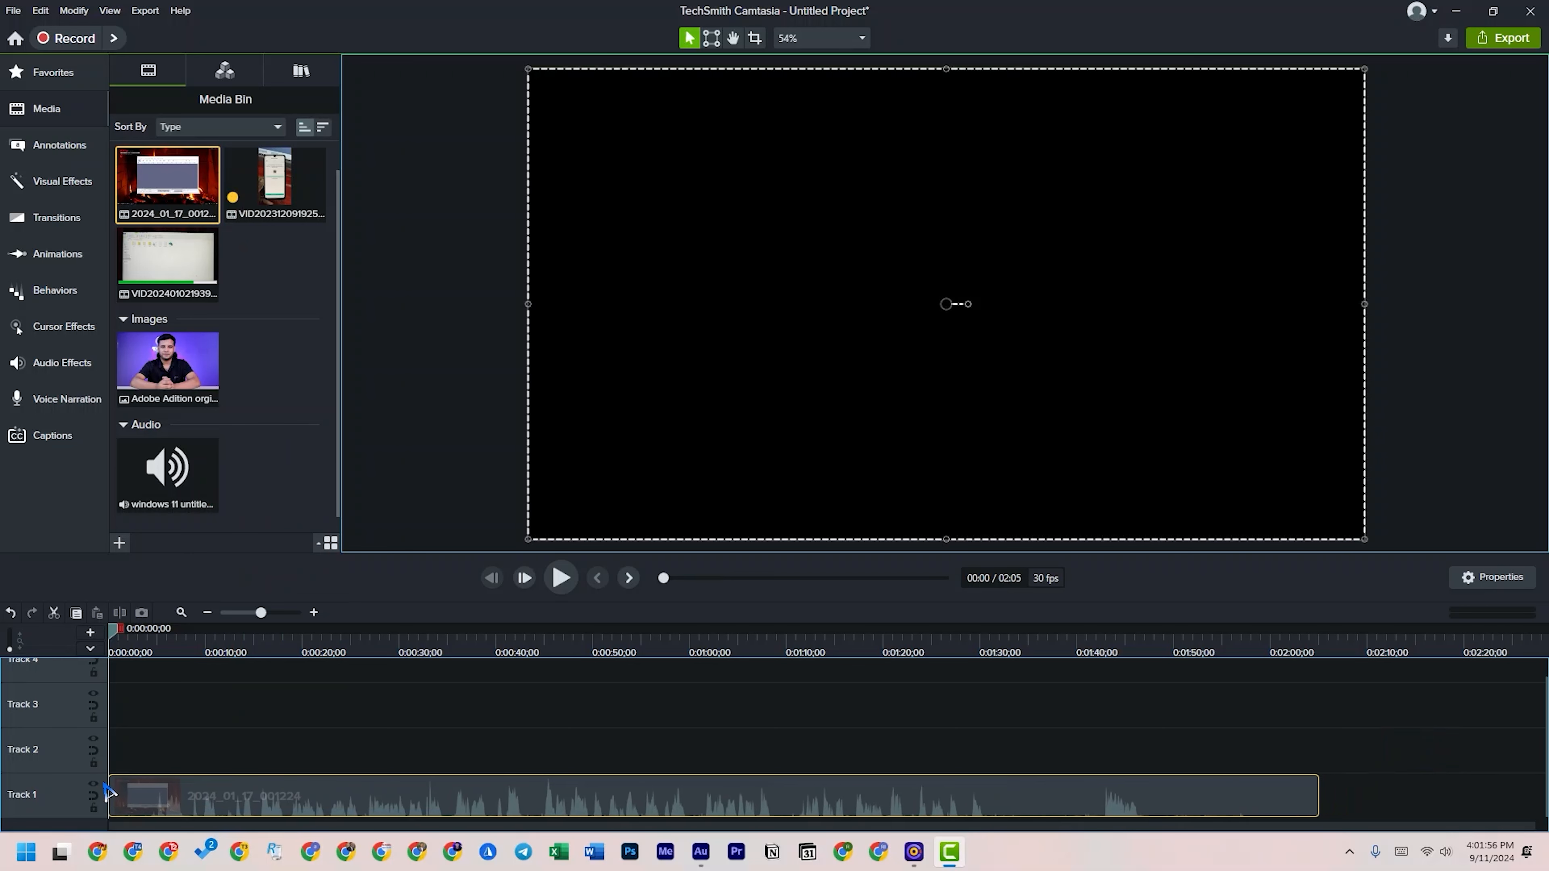
click(257, 724)
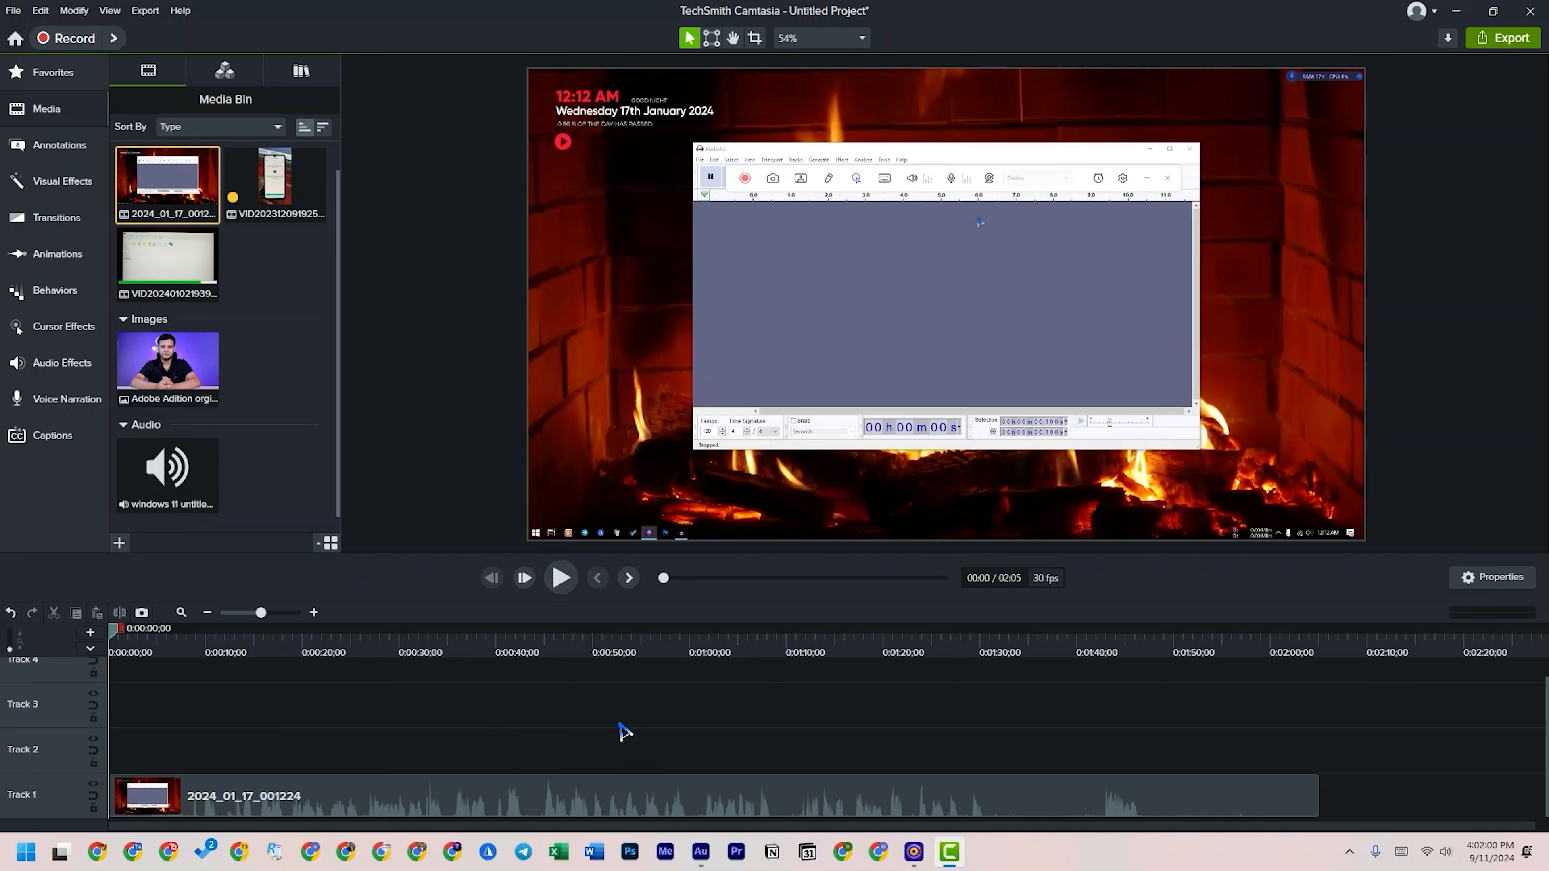
mouse_move(1317, 793)
mouse_down()
mouse_move(1158, 789)
mouse_move(1326, 795)
mouse_up()
click(677, 726)
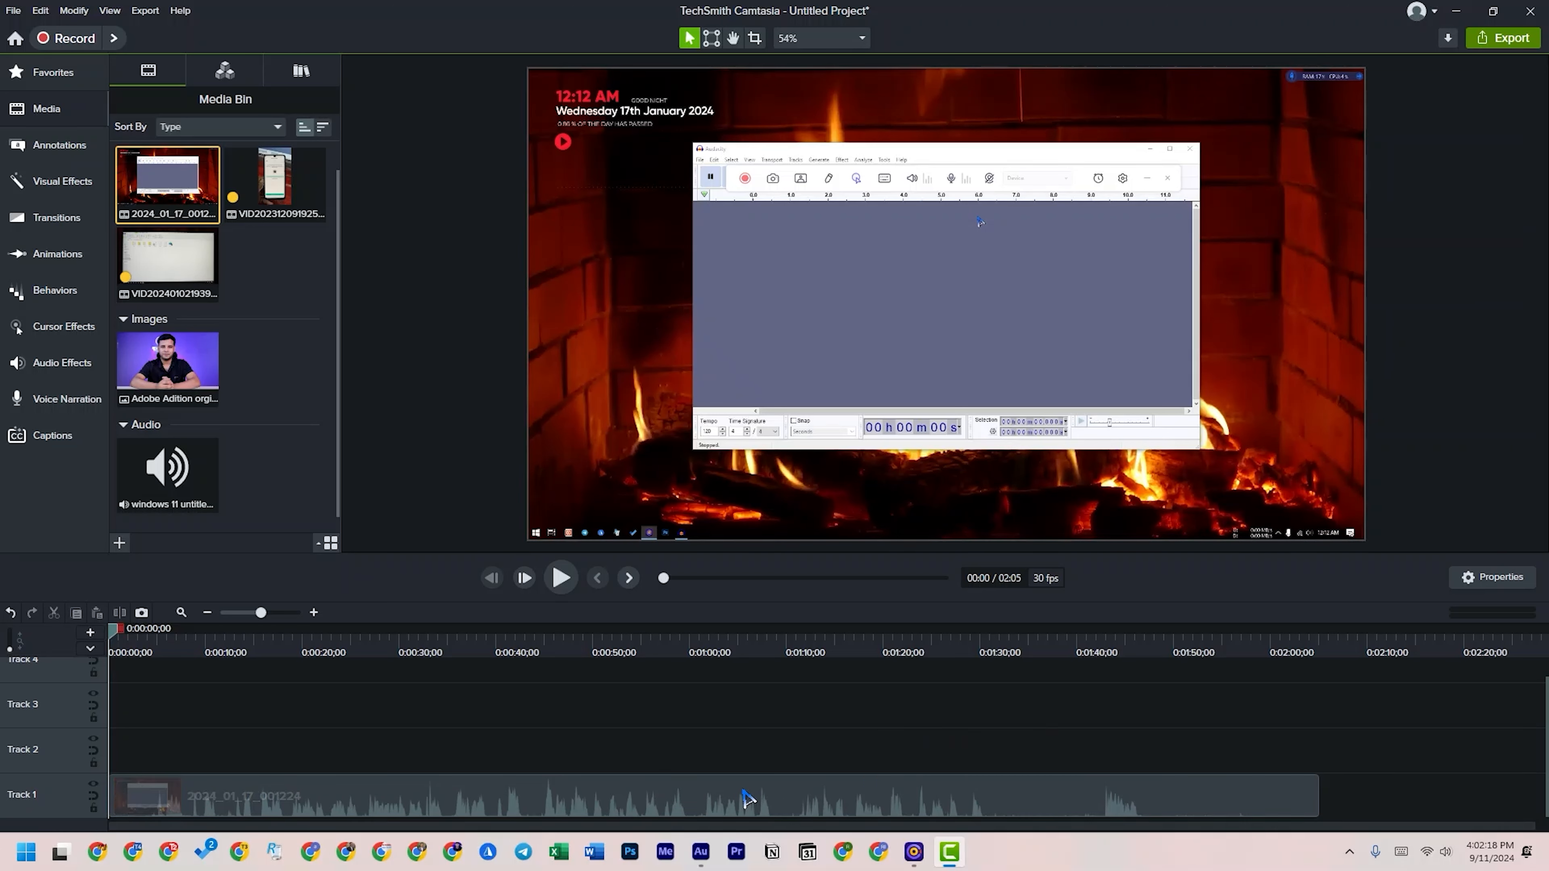
click(743, 800)
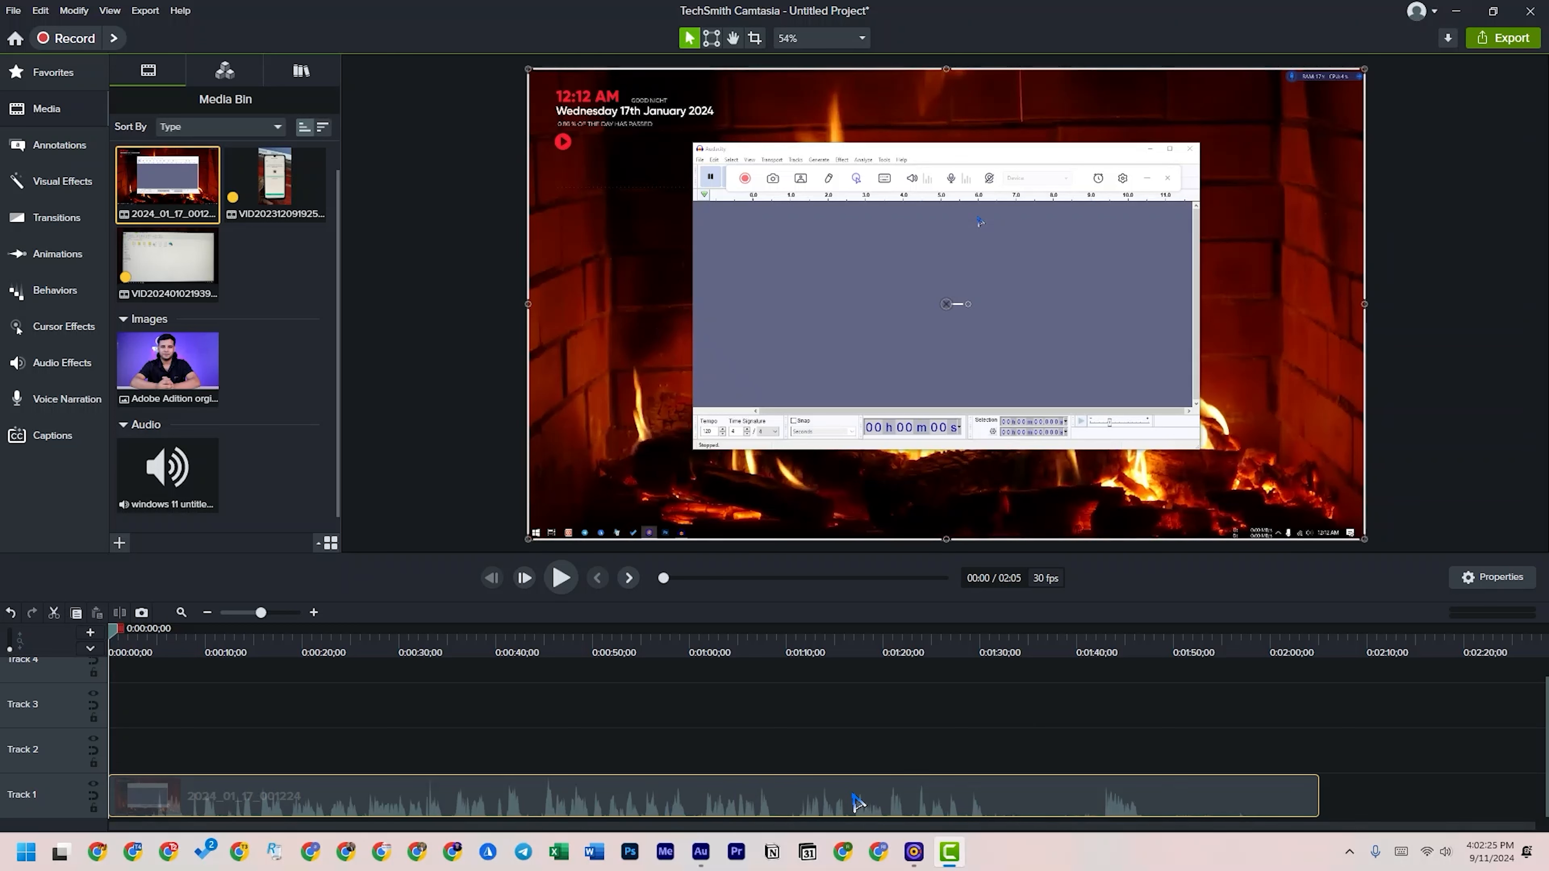
drag(61, 772, 98, 689)
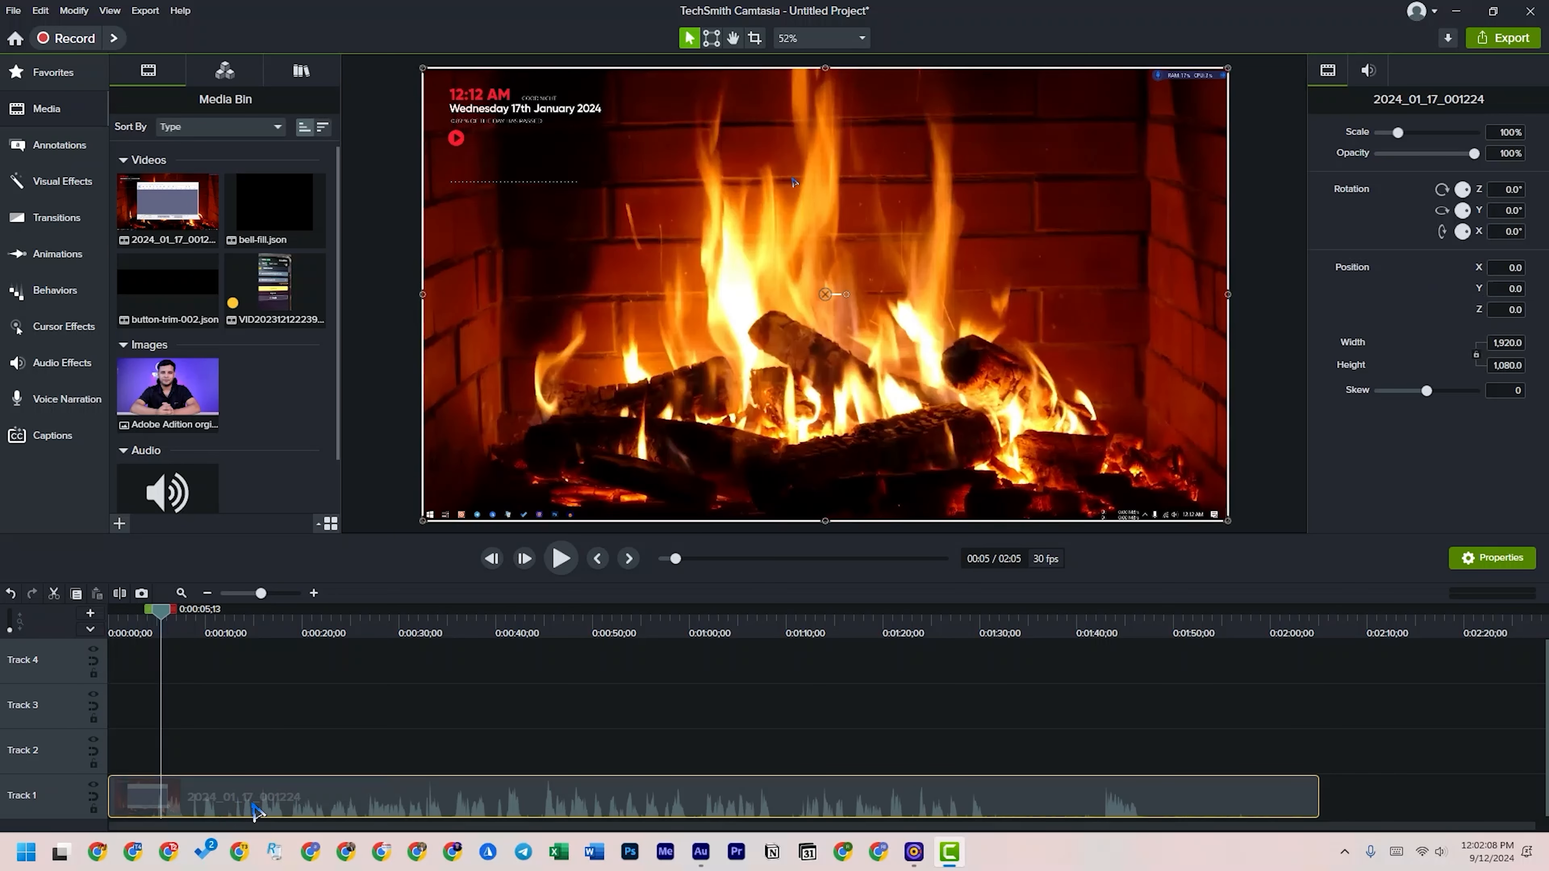
- Apply Separate Audio and Video to the Track 1 clip, moving its sound onto Track 2
right_click(253, 806)
click(252, 805)
right_click(238, 795)
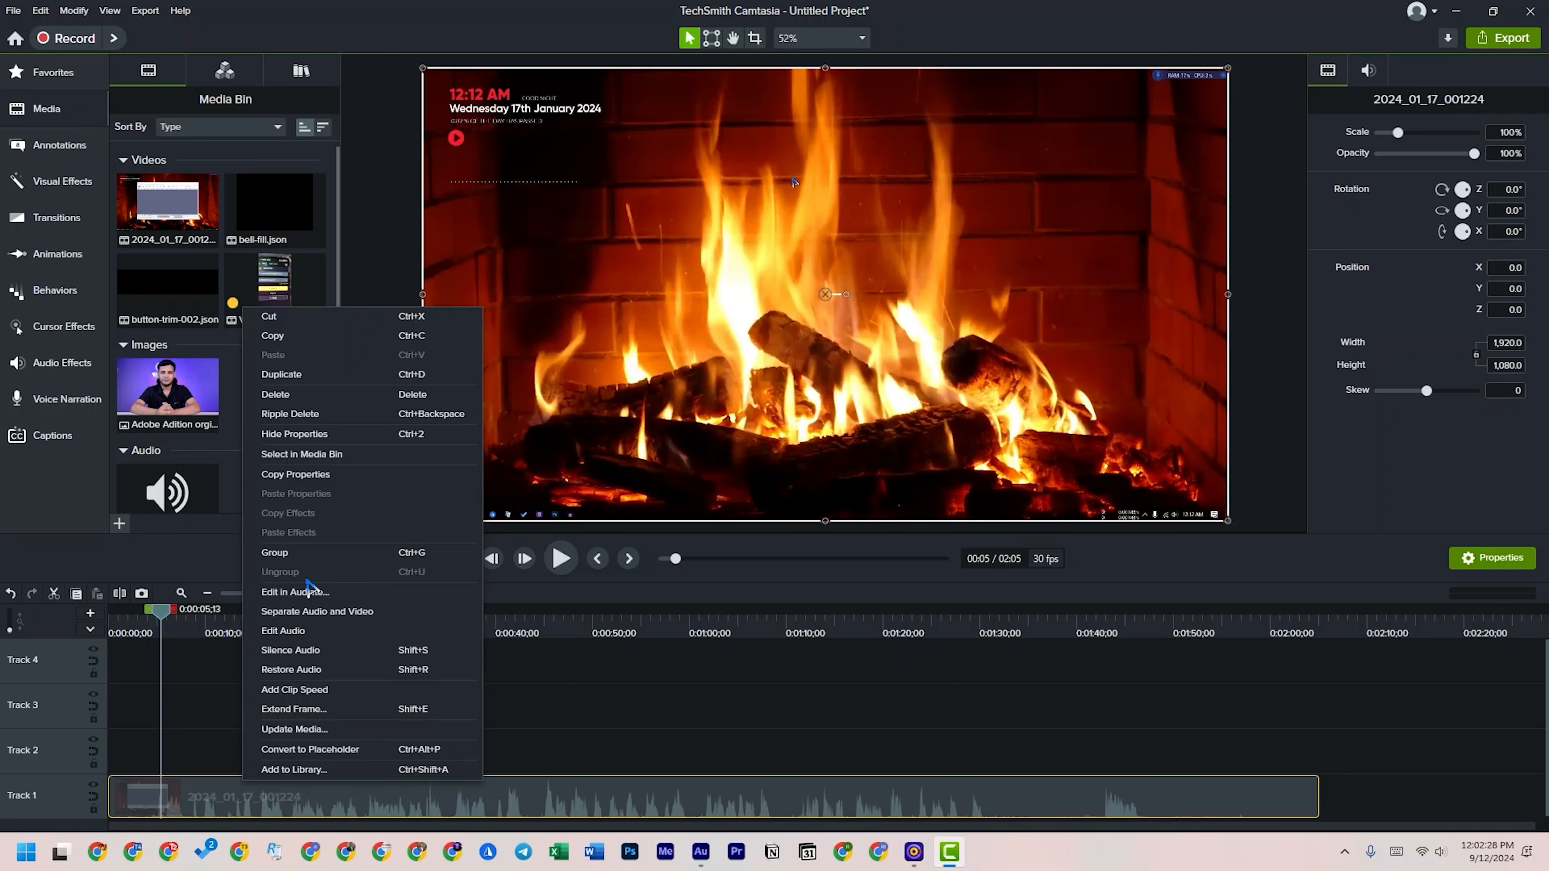
click(330, 613)
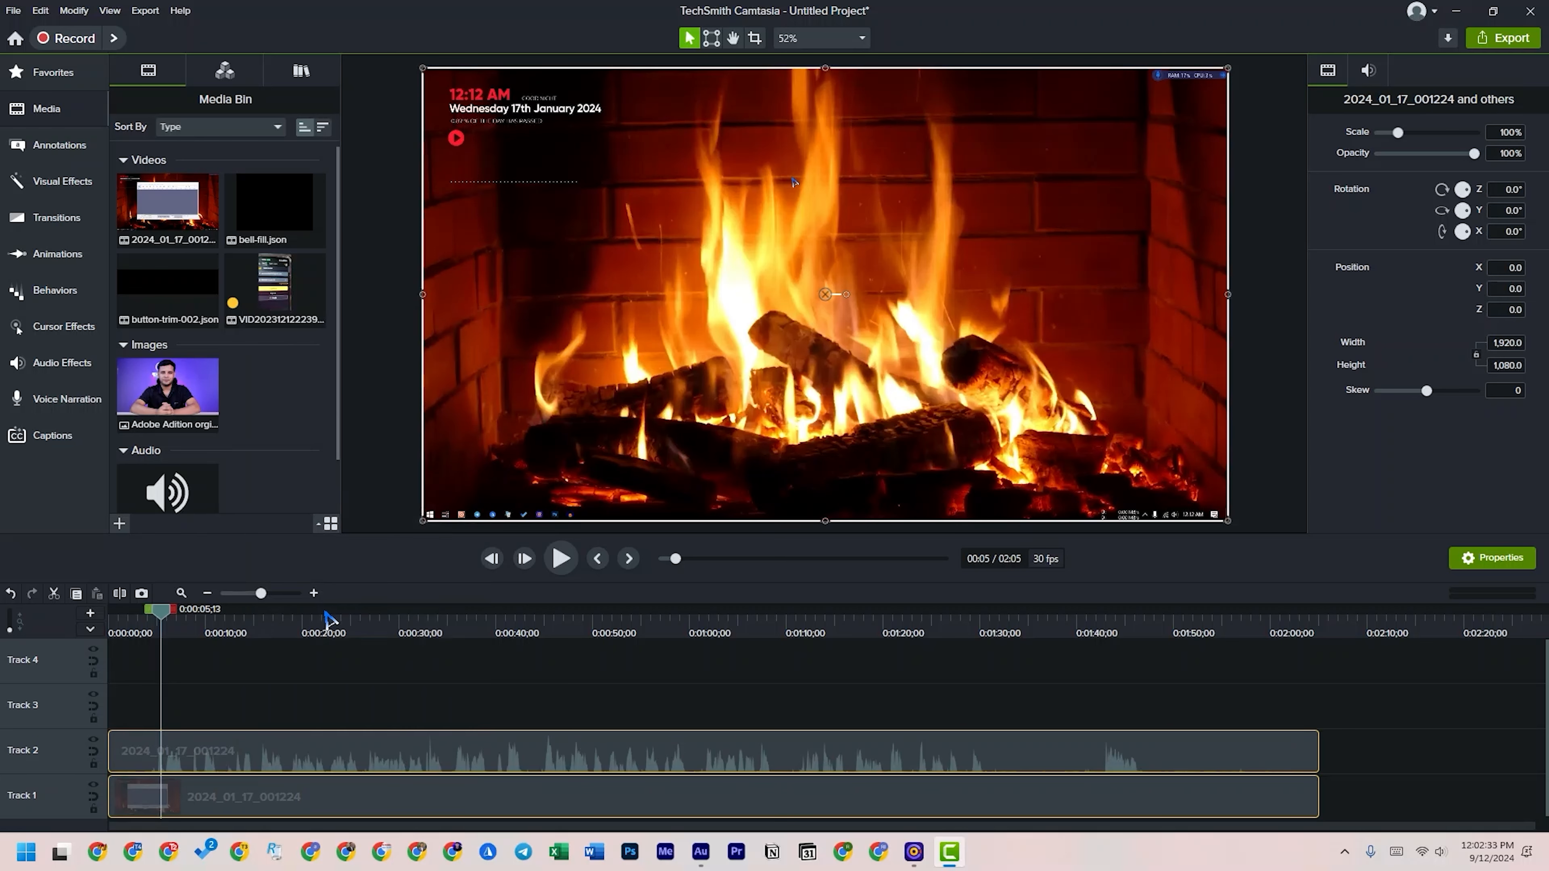
click(294, 701)
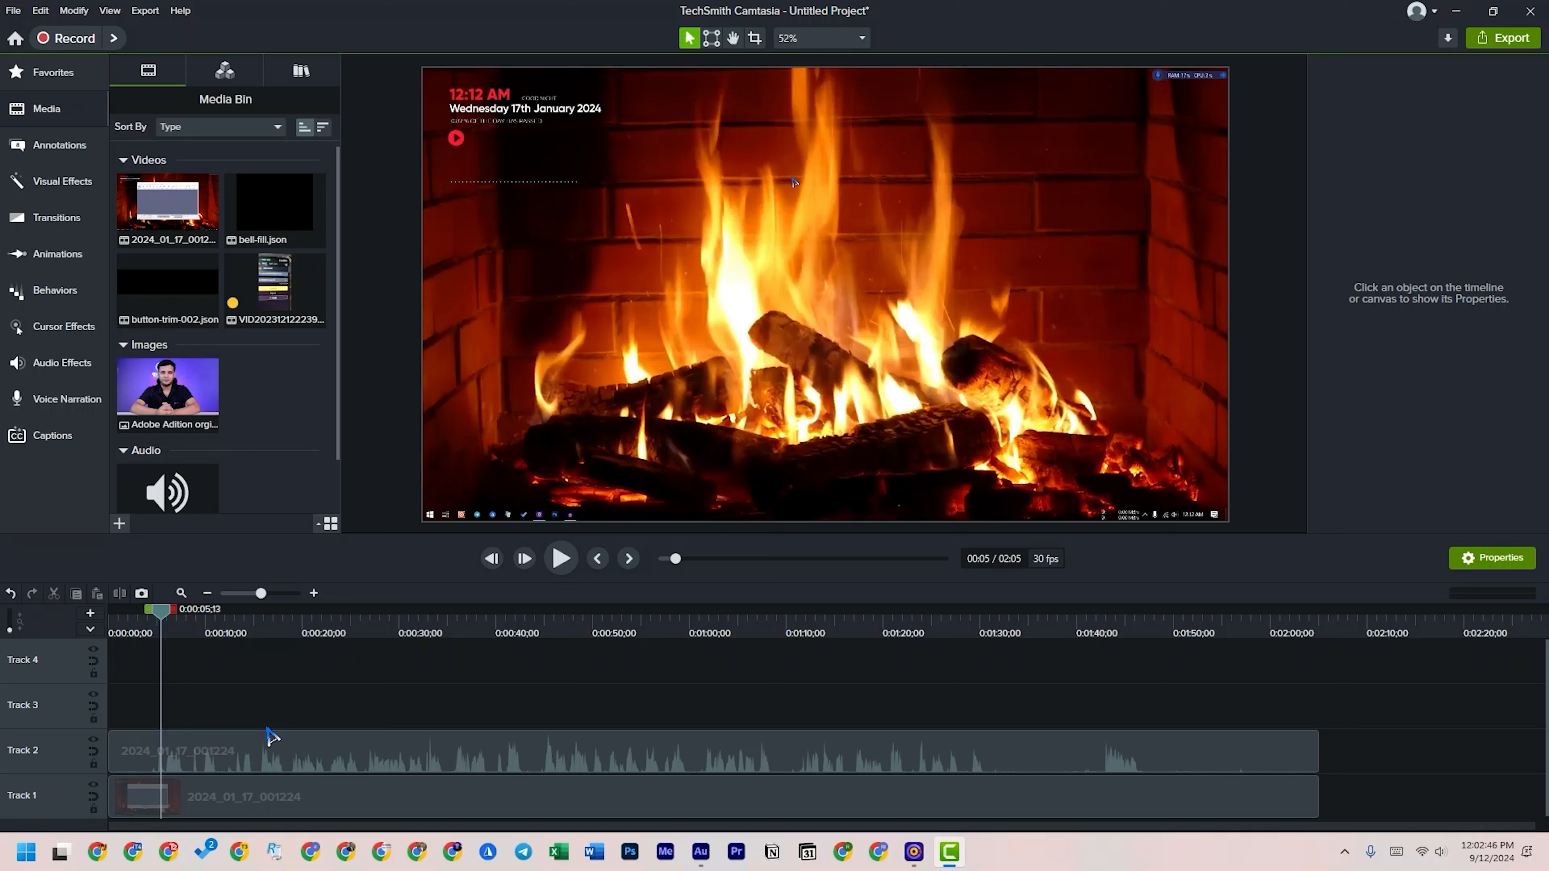
- Undo the audio separation and switch the Track 1 clip to Edit Audio
key(ctrl+z)
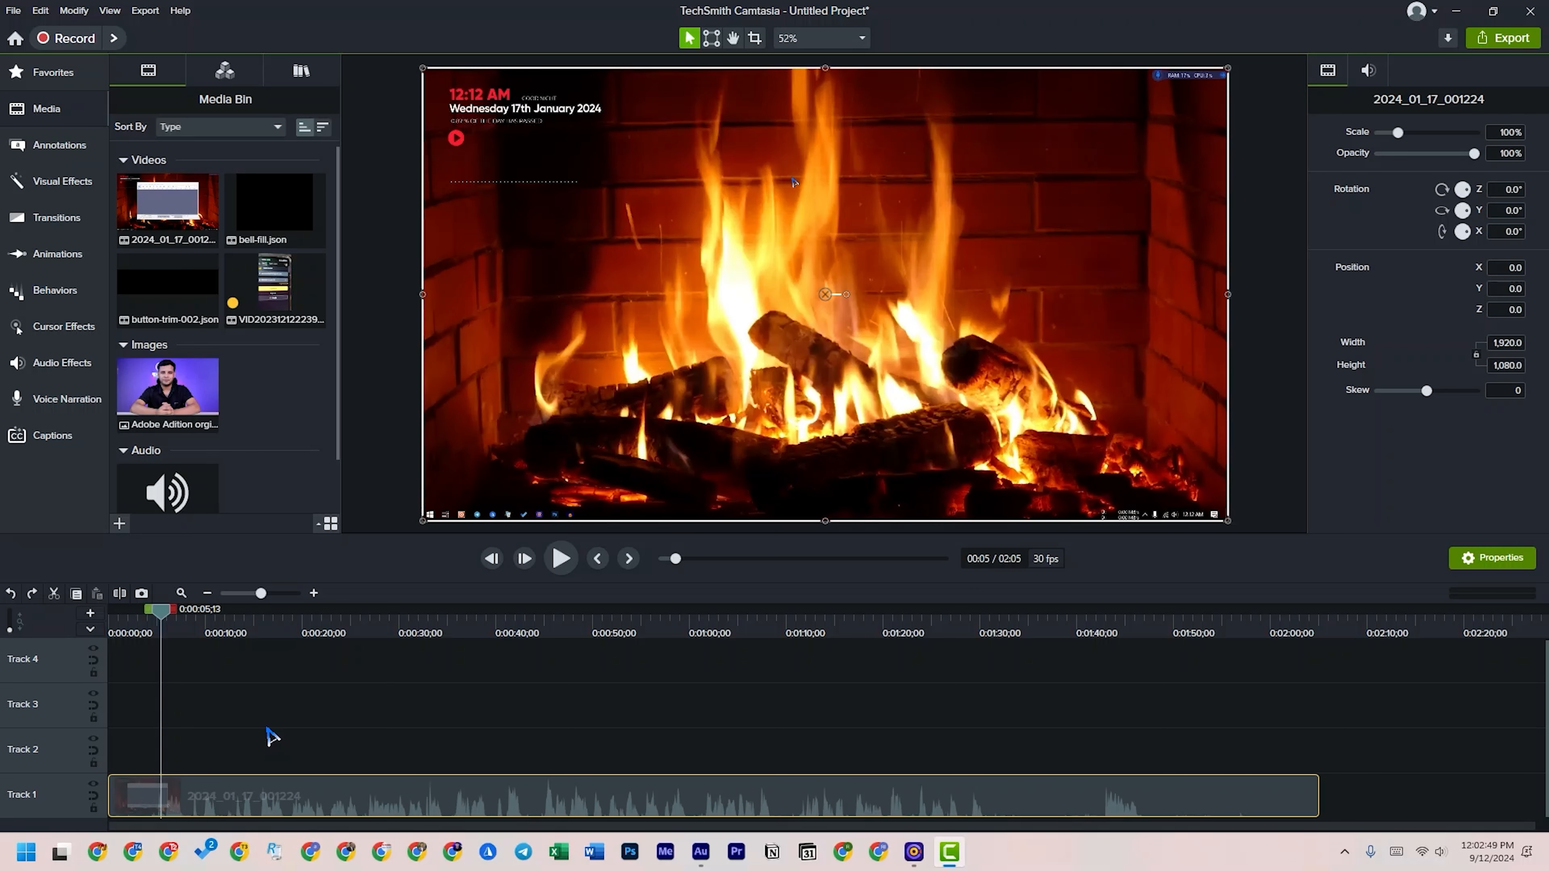
right_click(336, 805)
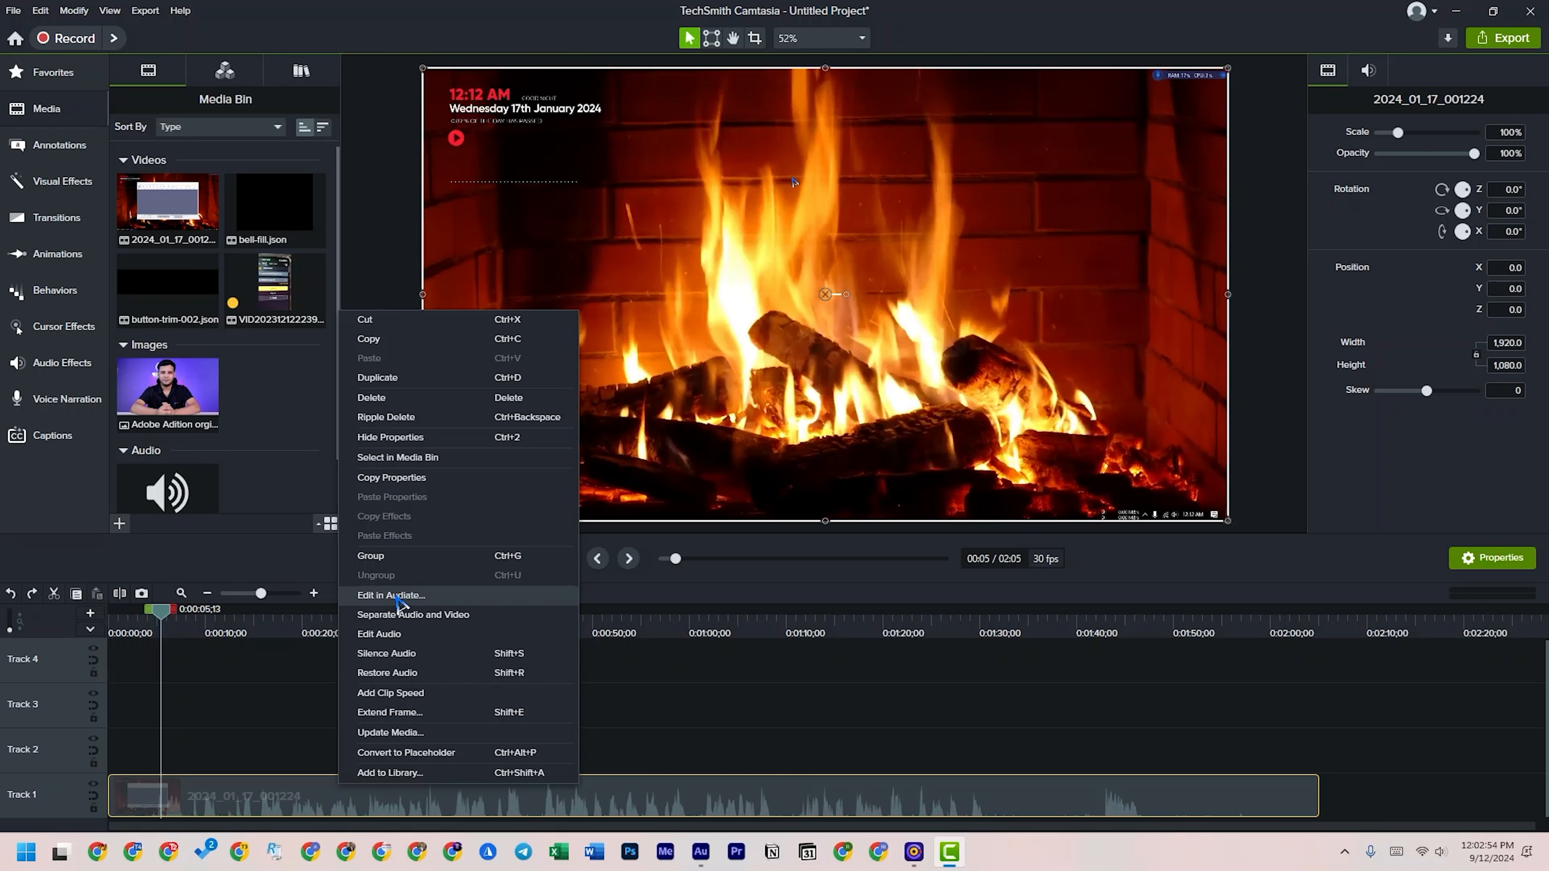
click(394, 638)
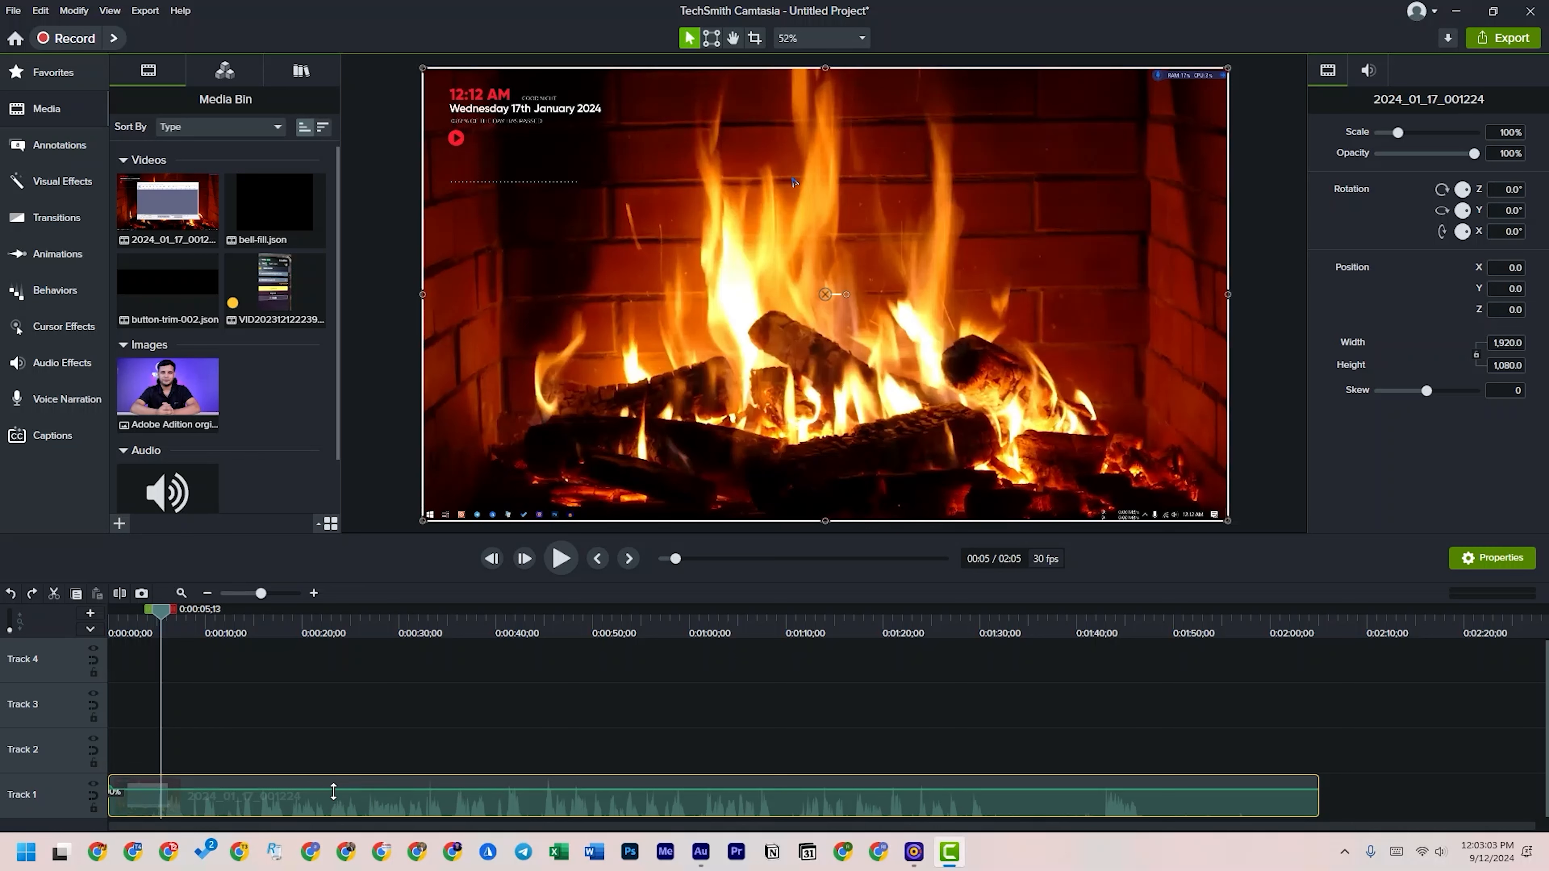
- Test the volume line by dropping it to 0% and raising it back, then scrub ahead
drag(335, 793, 328, 836)
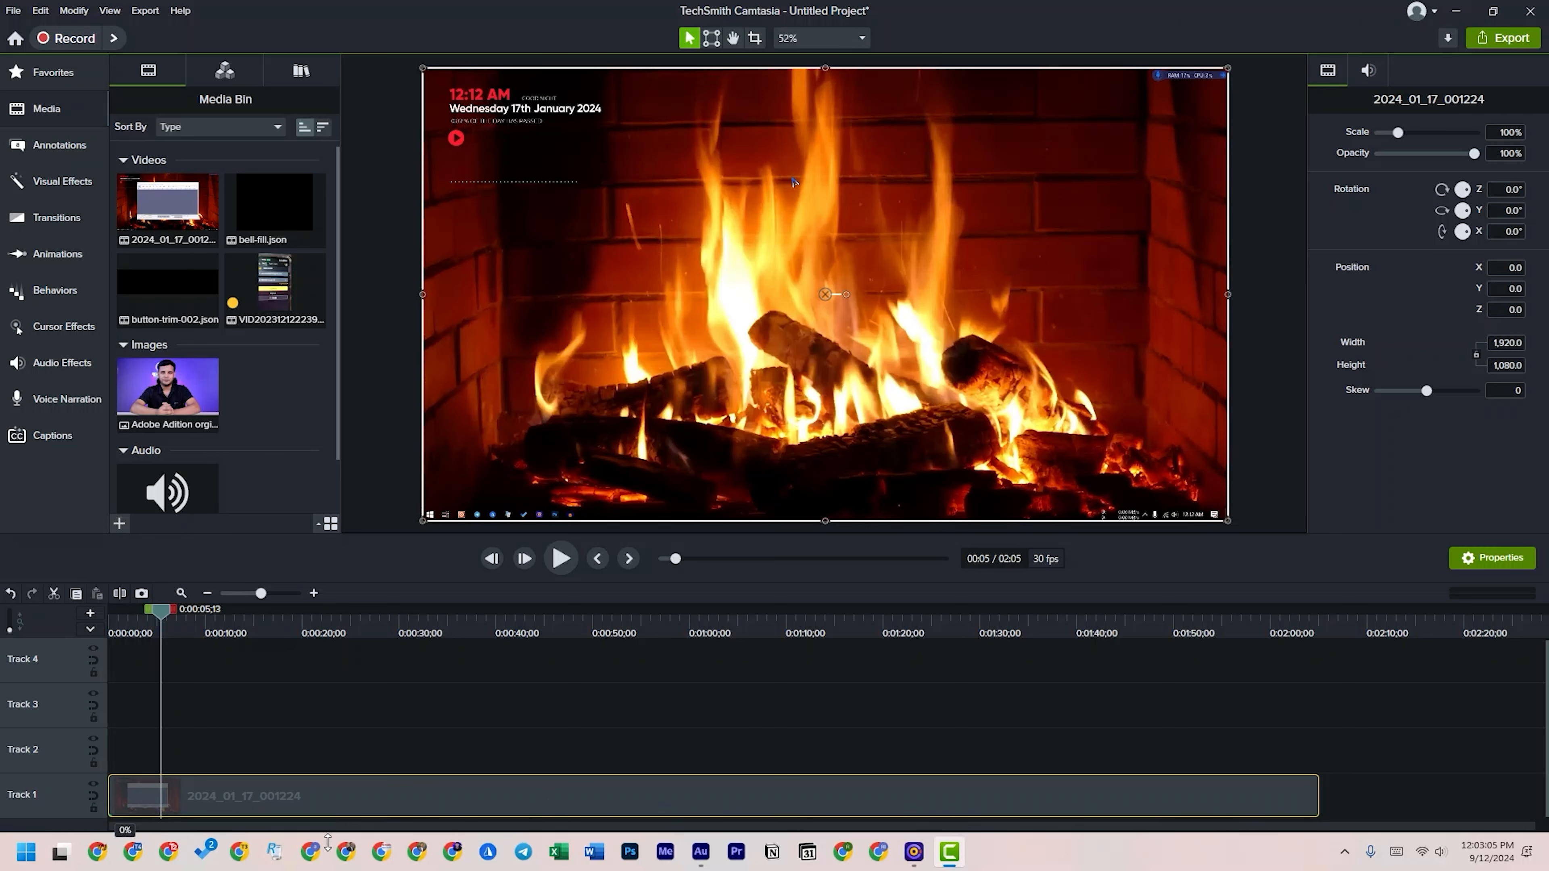
drag(331, 830, 290, 787)
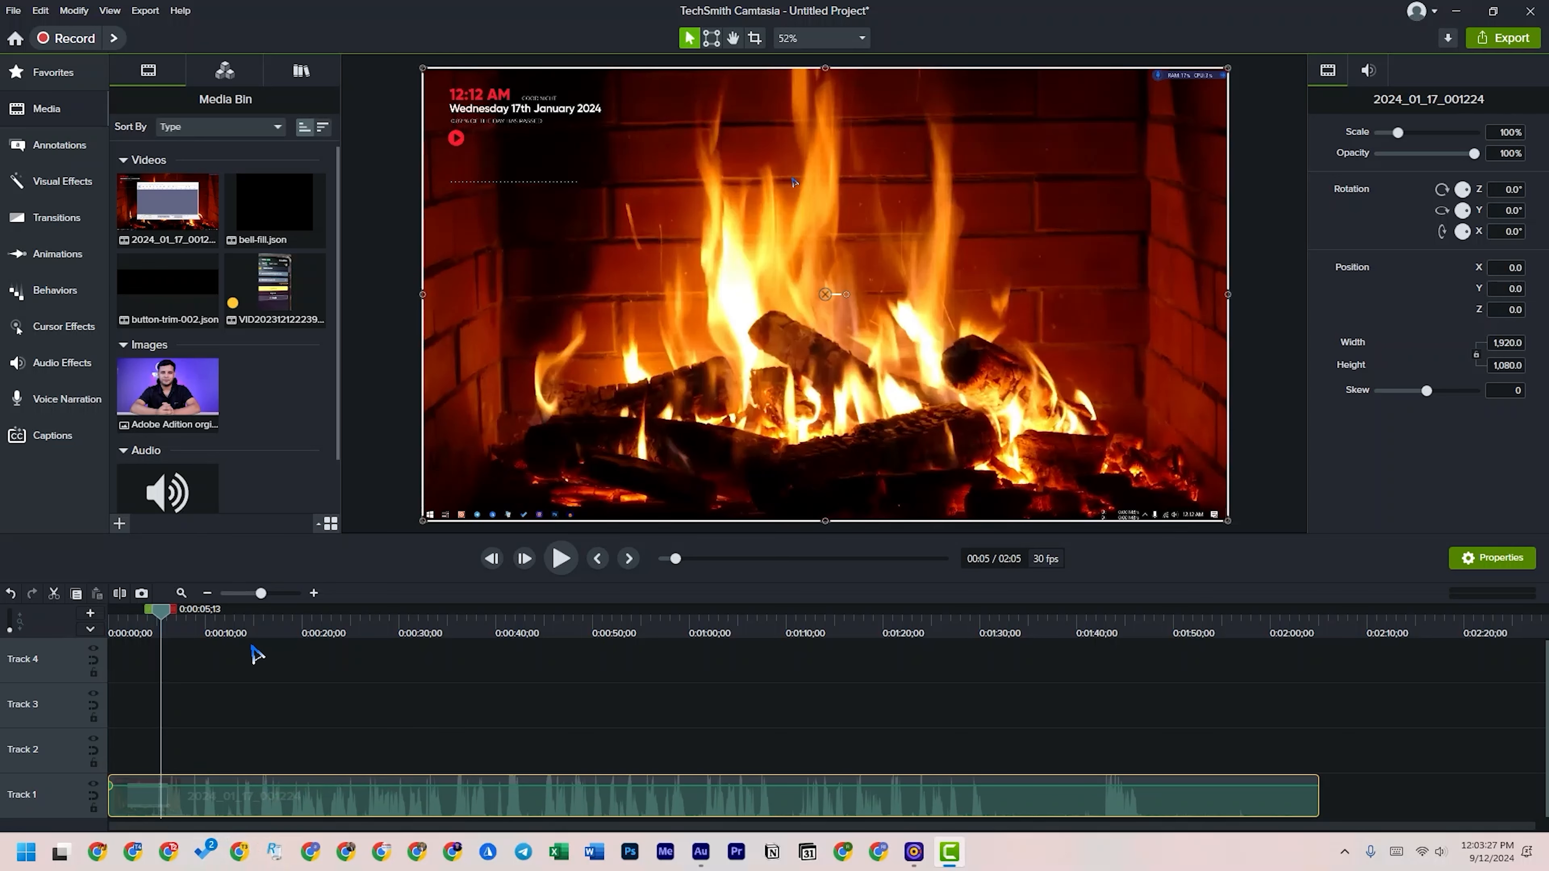
drag(174, 629, 259, 656)
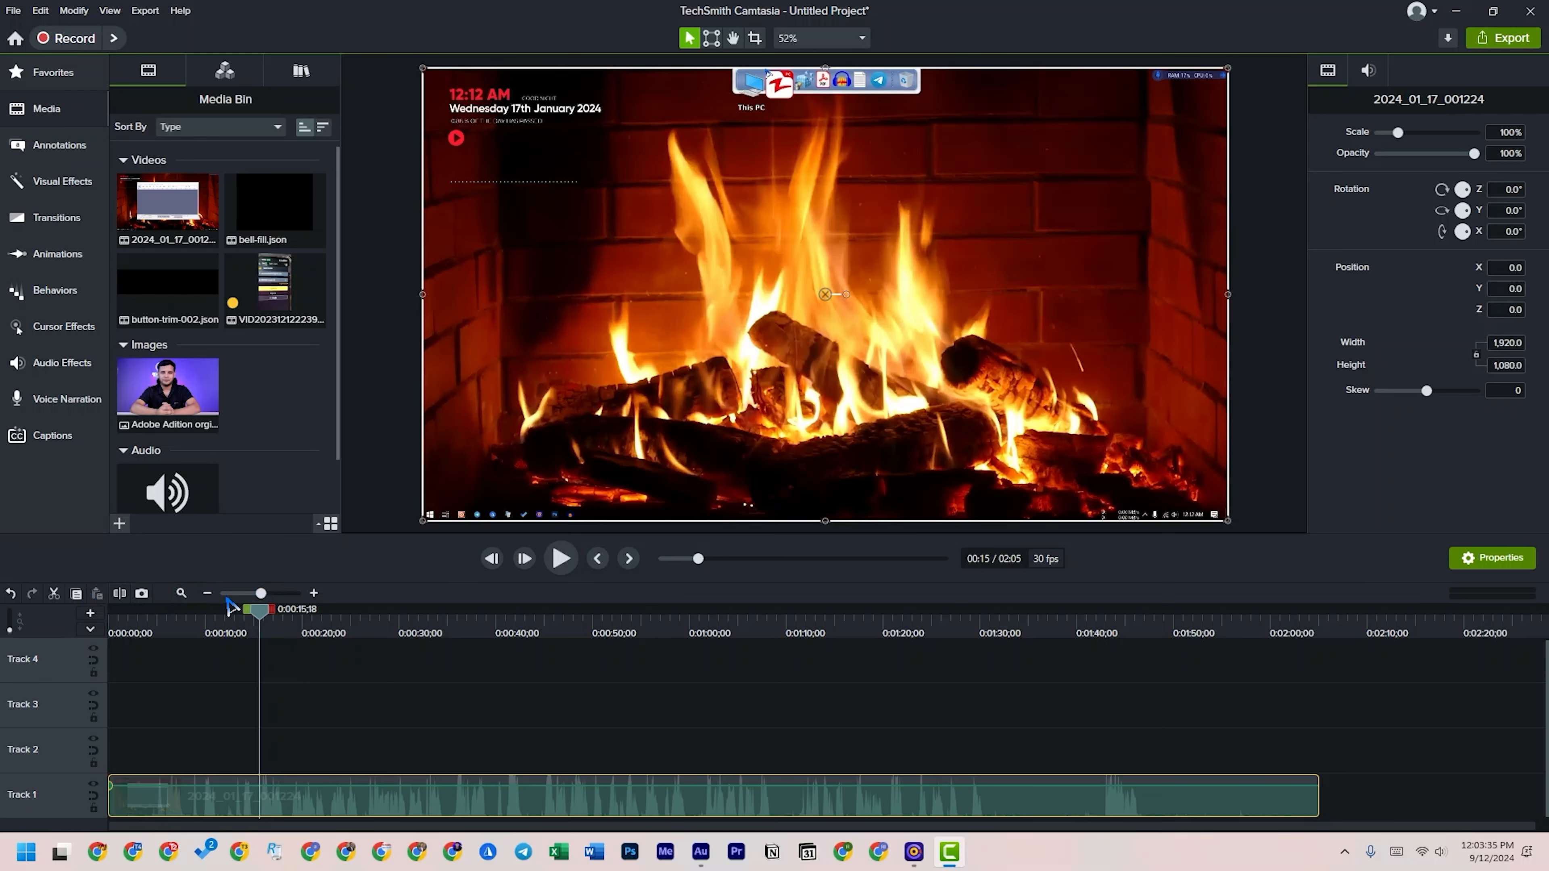
- Zoom the timeline in three steps and out two, then set the playhead near 0:00:12
click(313, 593)
click(313, 594)
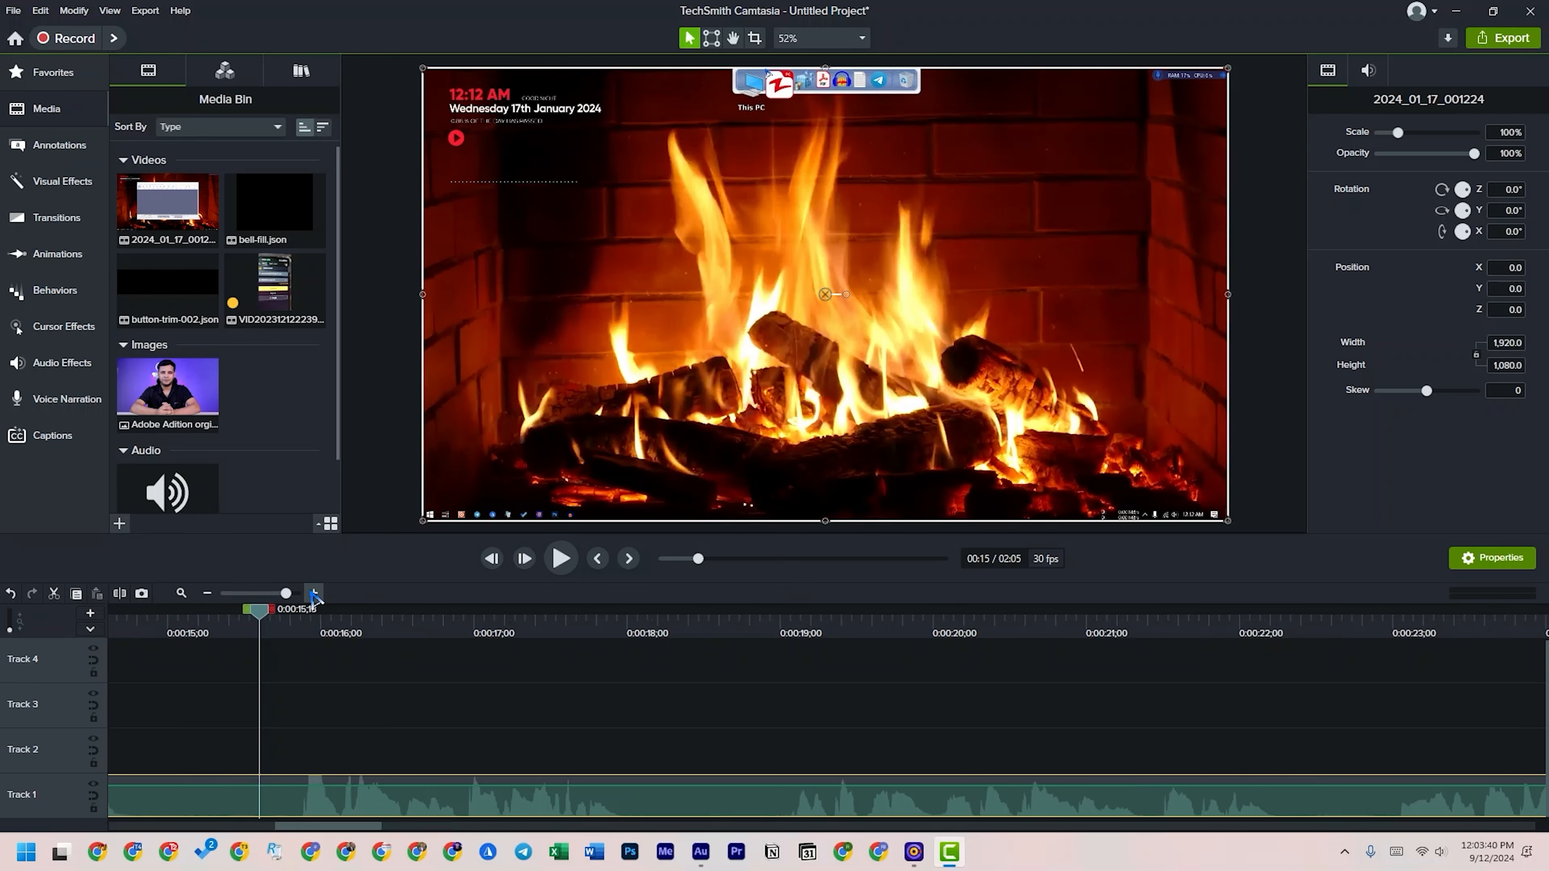
click(313, 594)
click(208, 593)
click(208, 593)
click(208, 593)
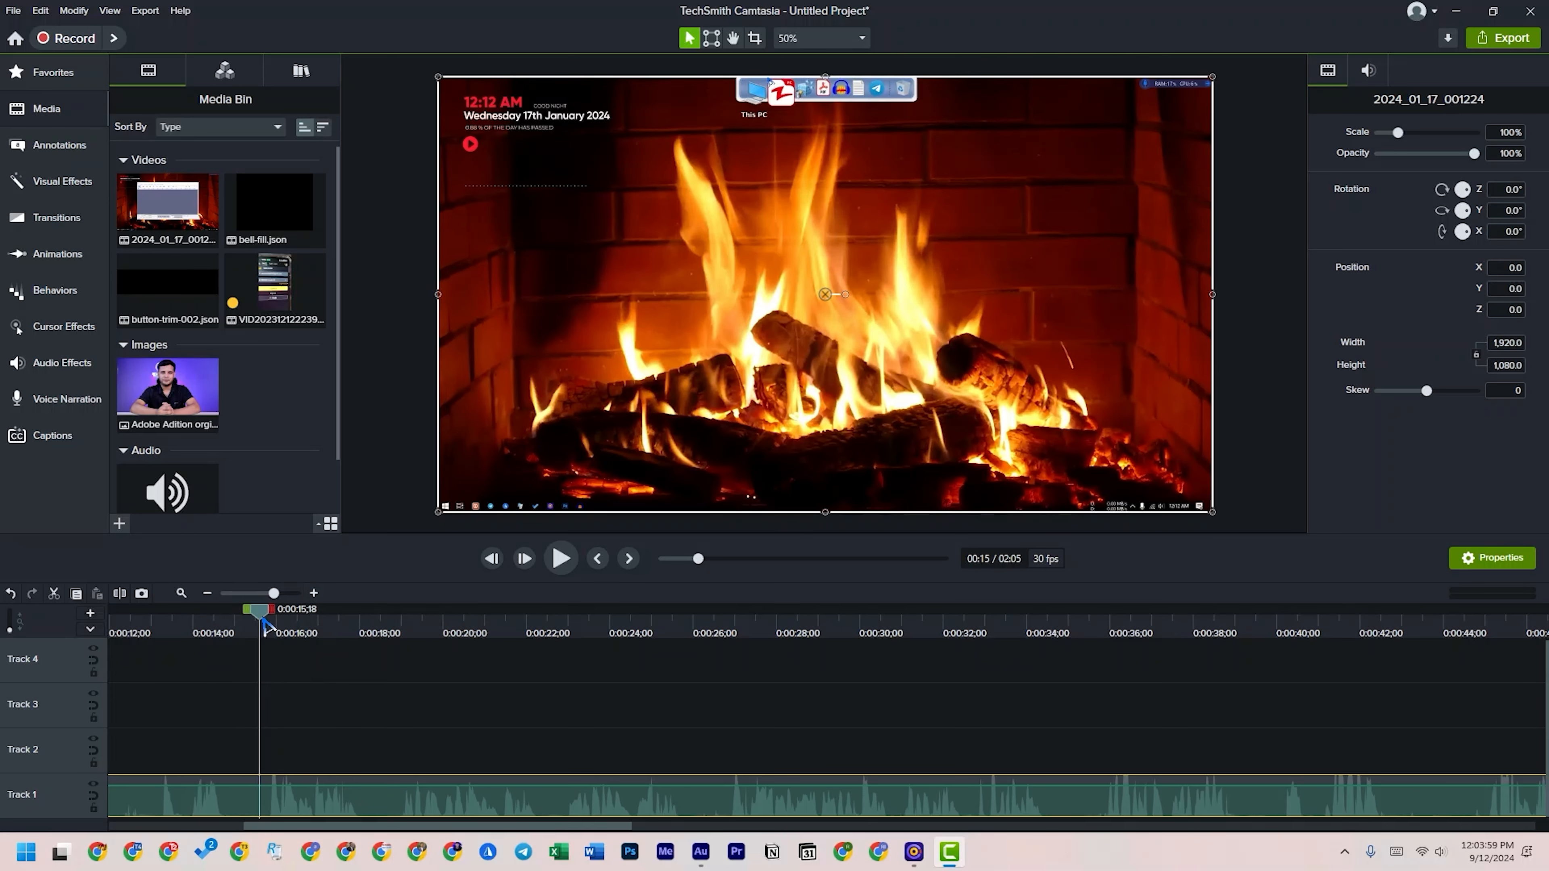
drag(261, 615, 249, 649)
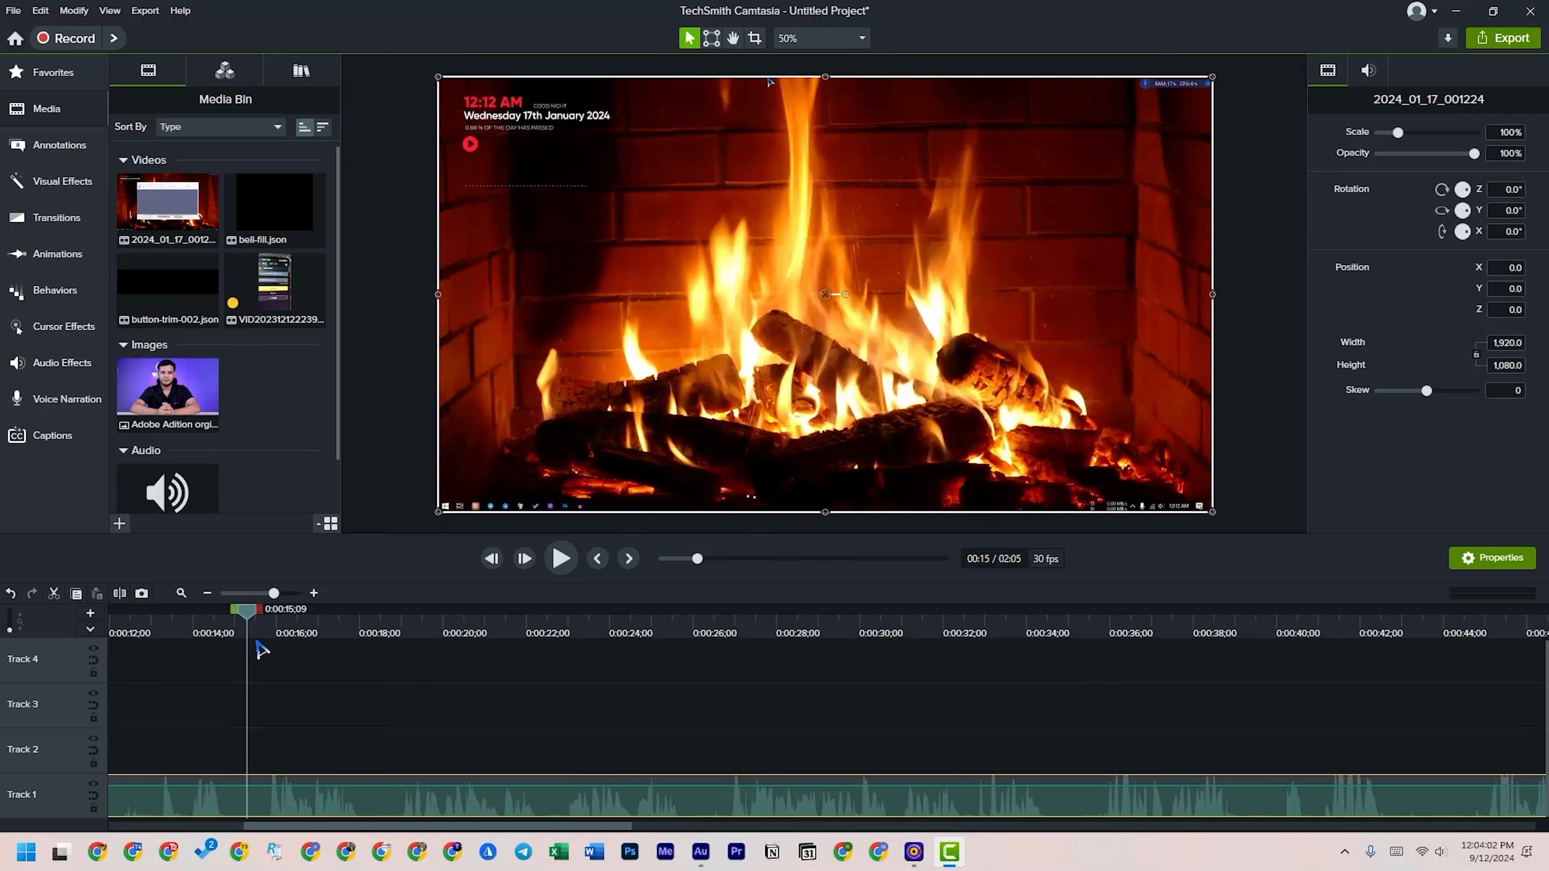
ctrl+scroll(261, 650, up, 1)
ctrl+scroll(262, 650, up, 1)
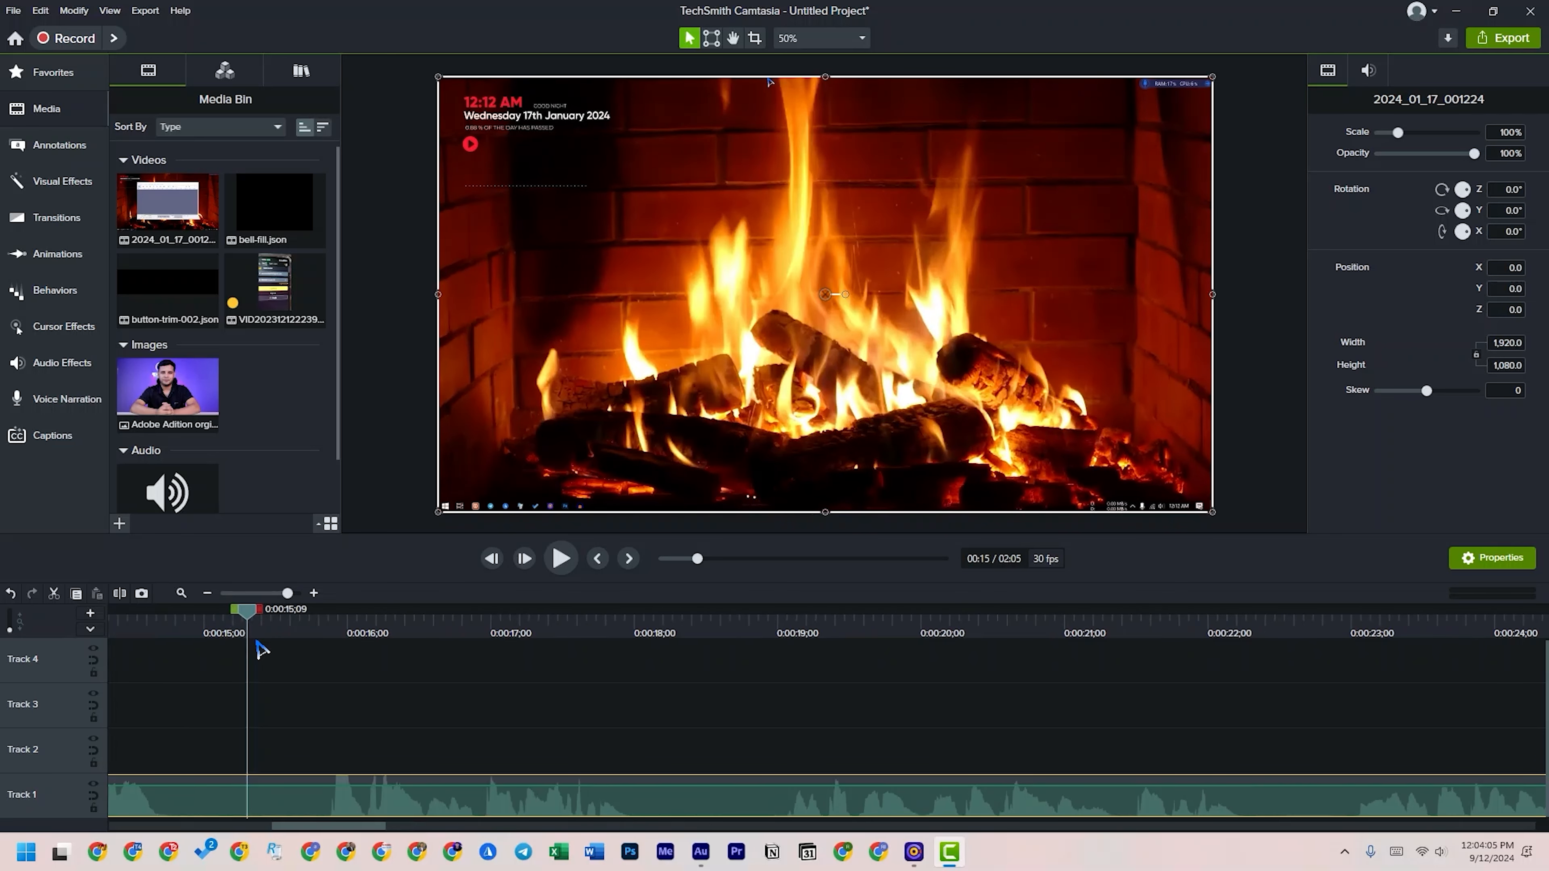
ctrl+scroll(262, 650, down, 2)
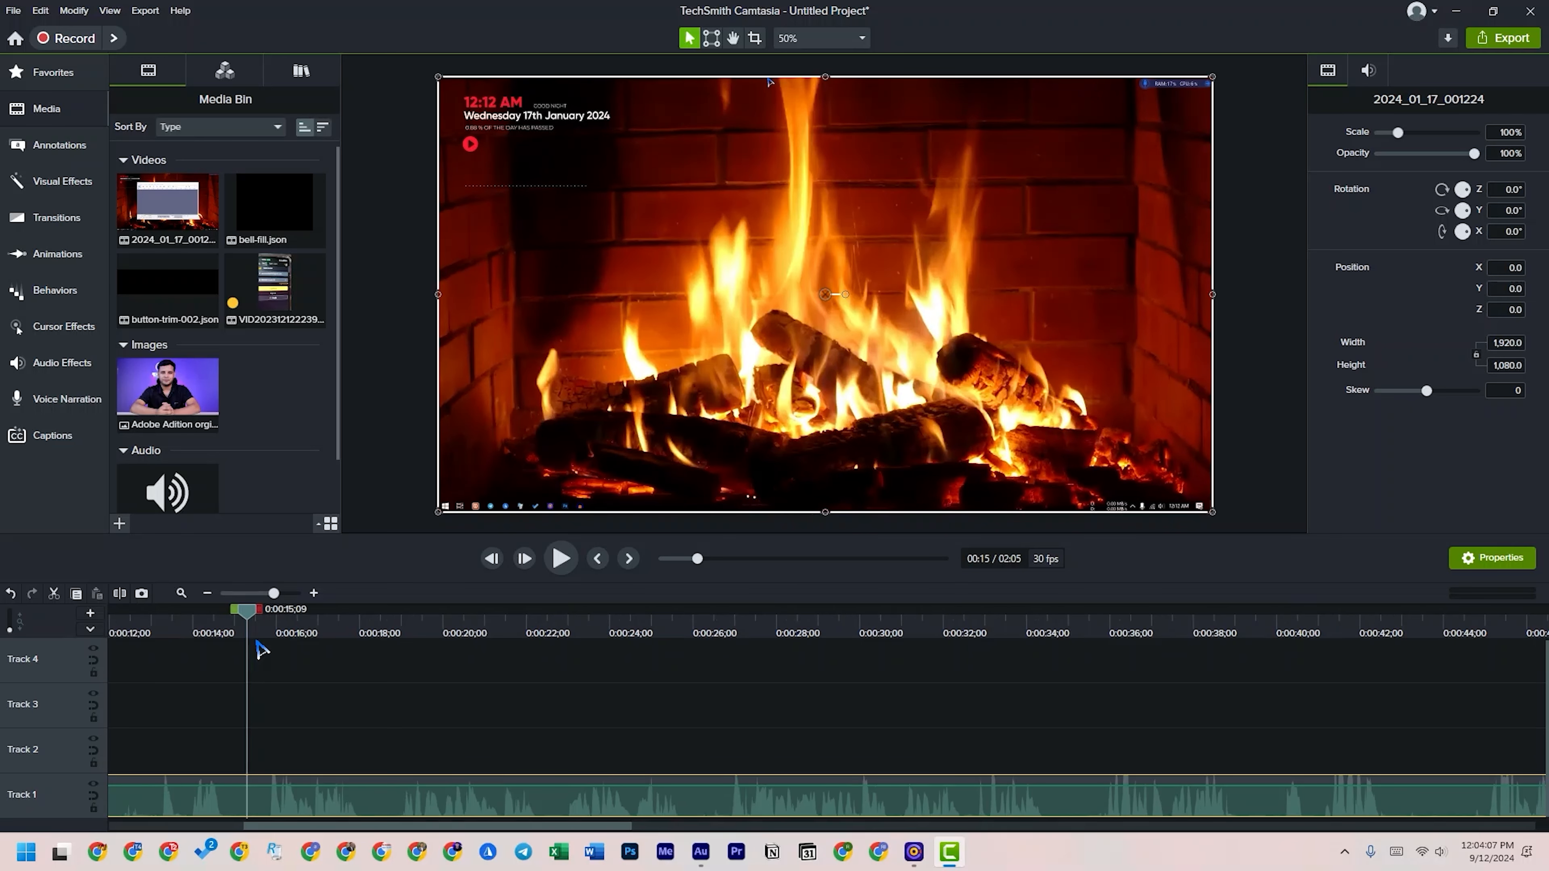
drag(257, 621, 412, 683)
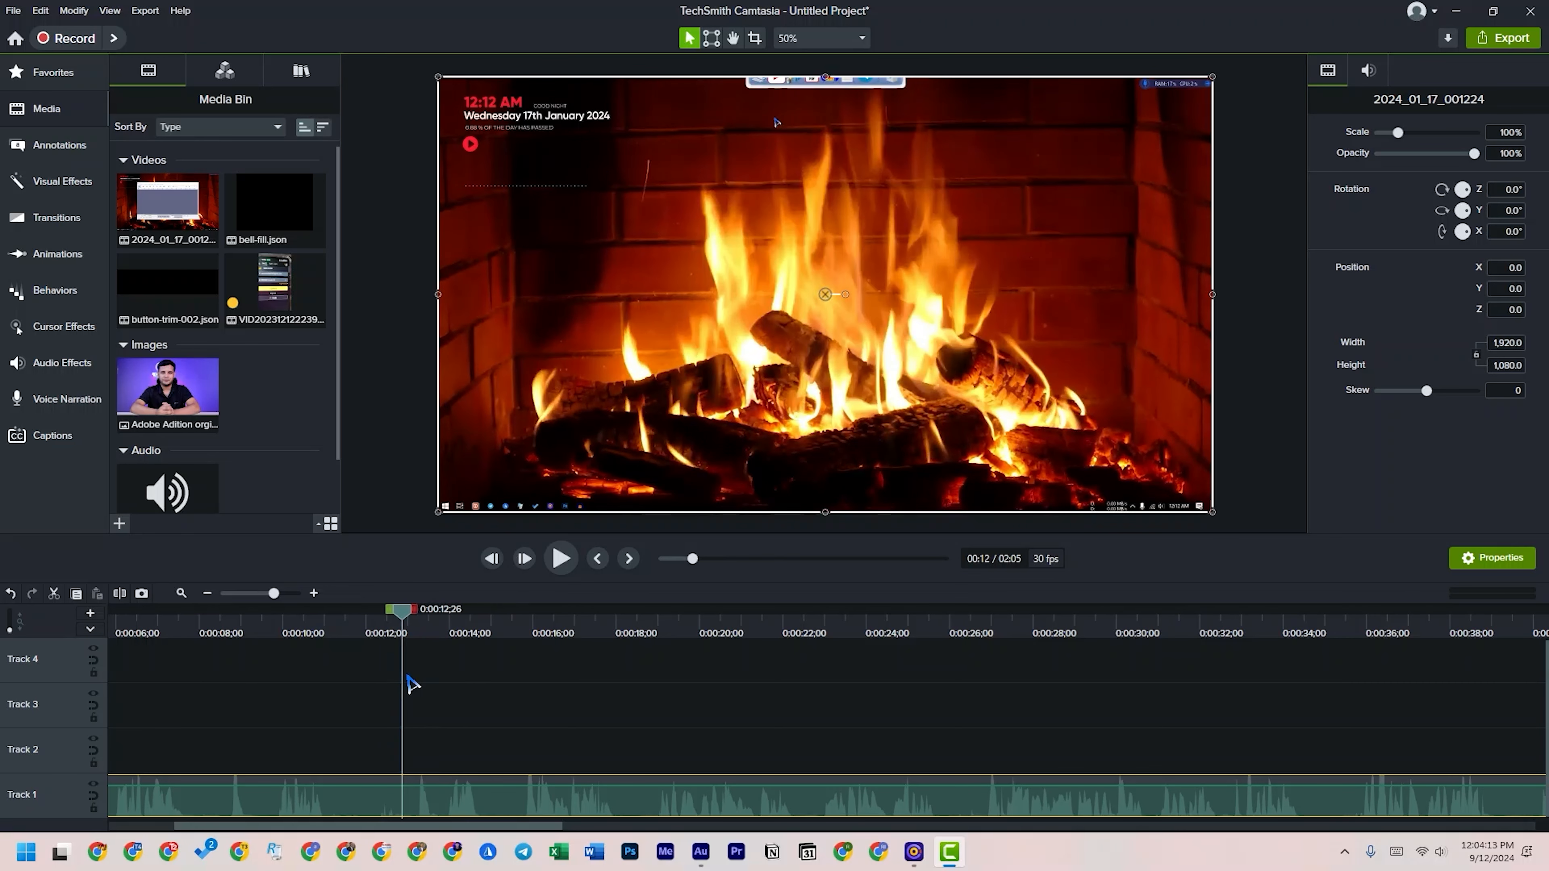
- Add a volume point on Track 1's audio, try lowering the volume, then undo it
double_click(398, 786)
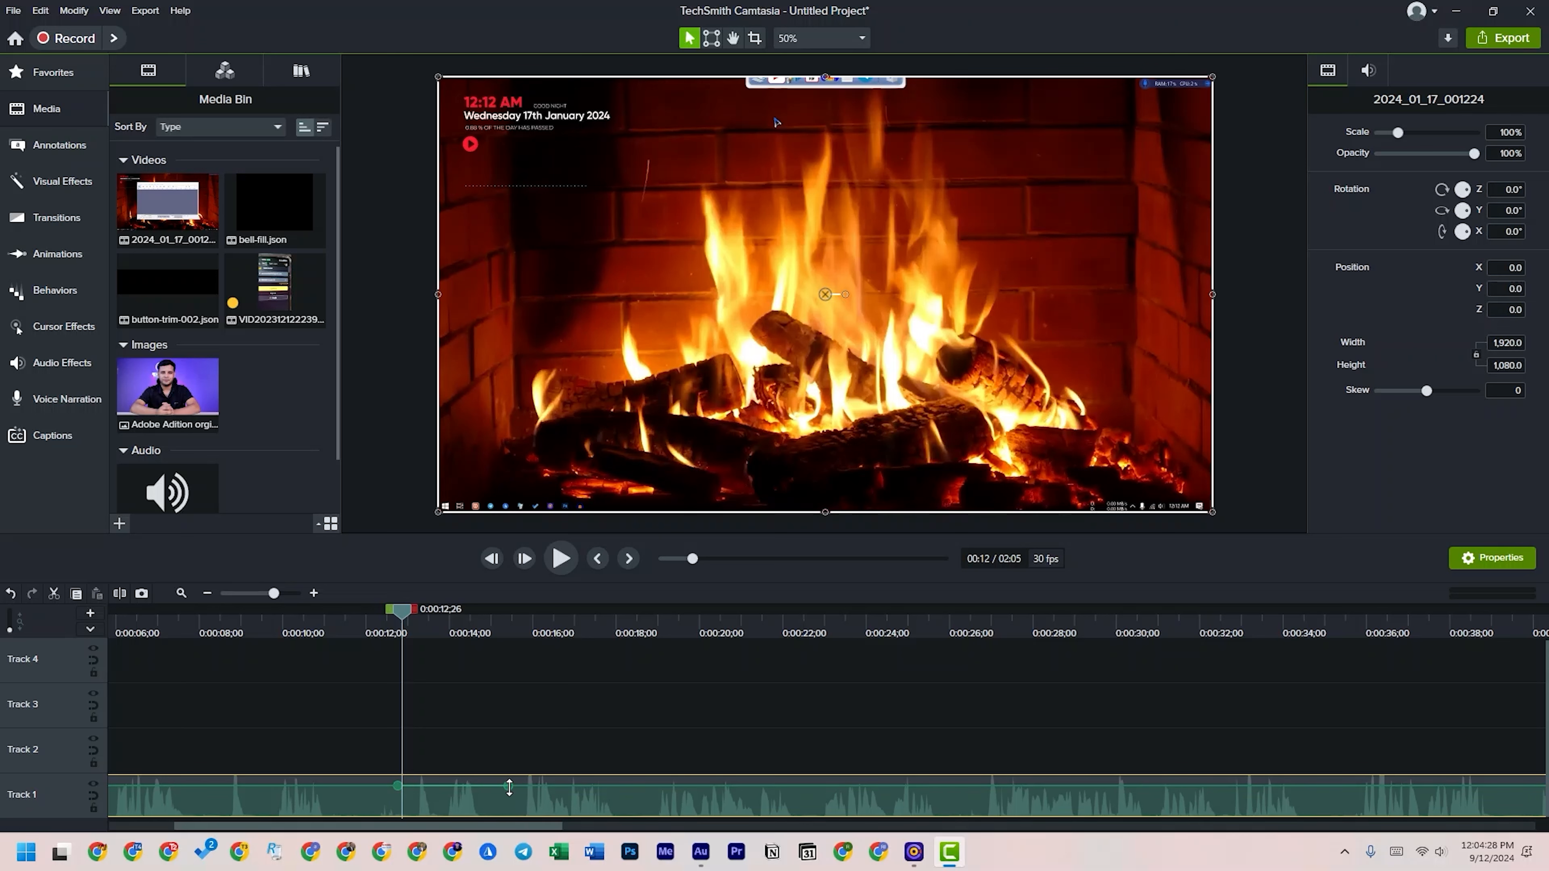
drag(509, 788, 509, 807)
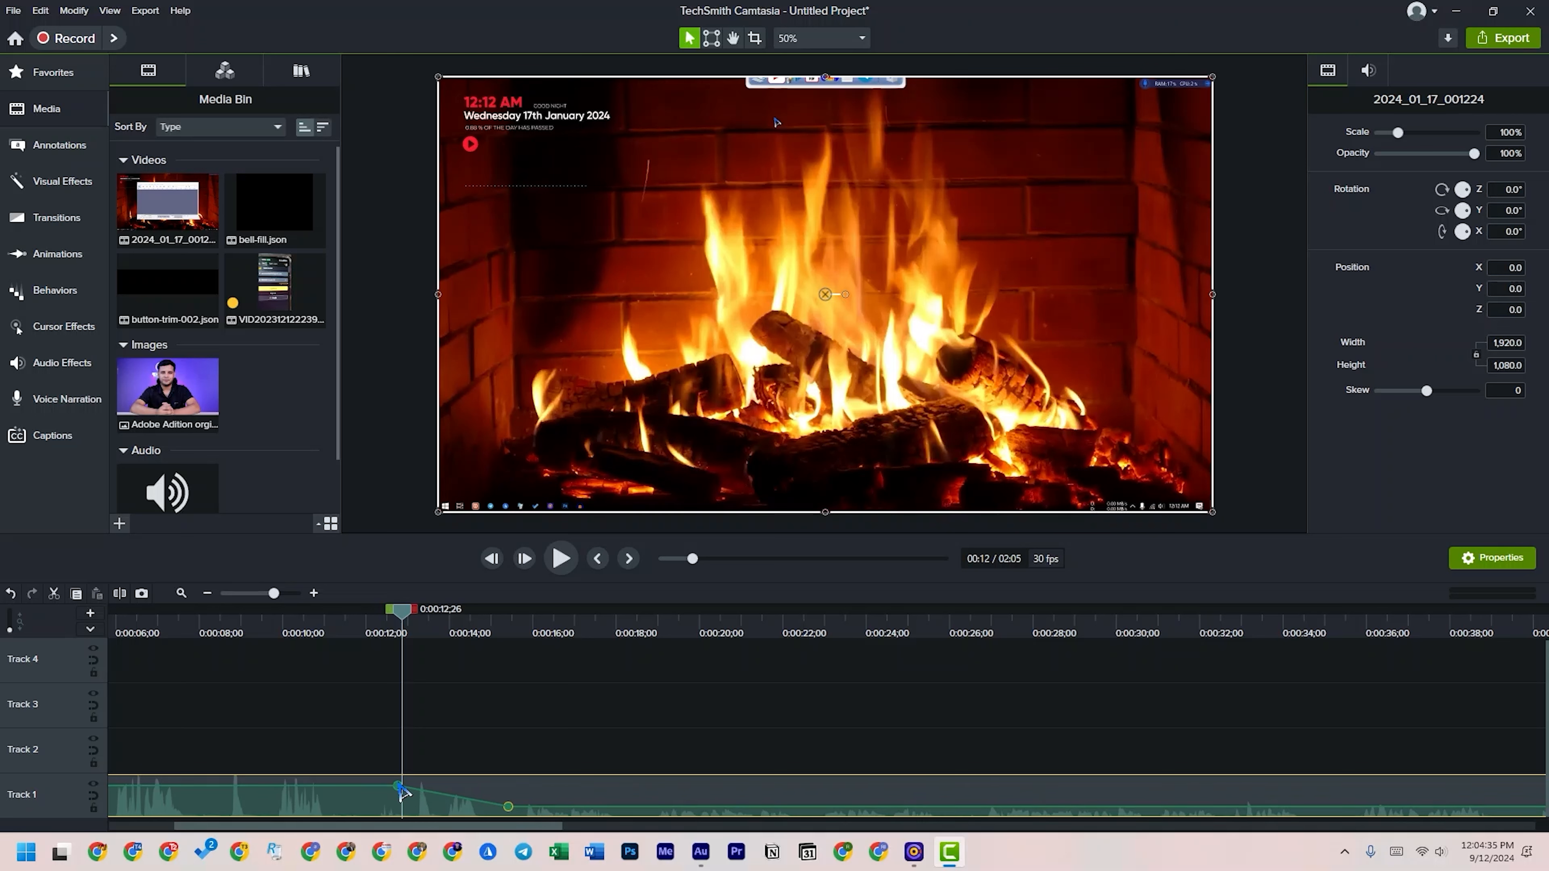
drag(400, 788, 398, 796)
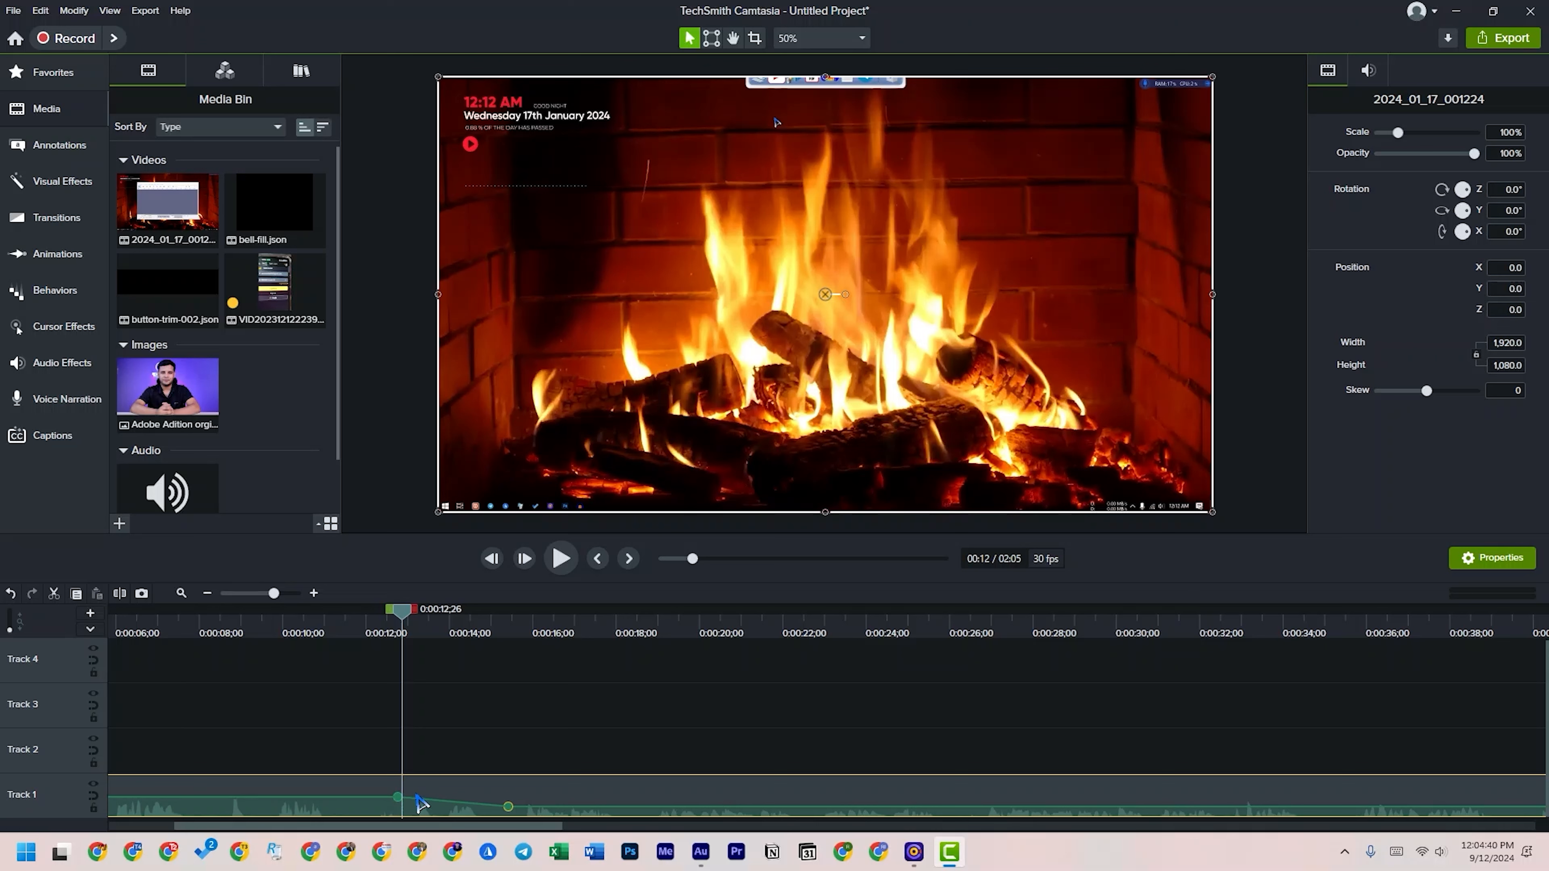
key(ctrl+z)
key(ctrl+z)
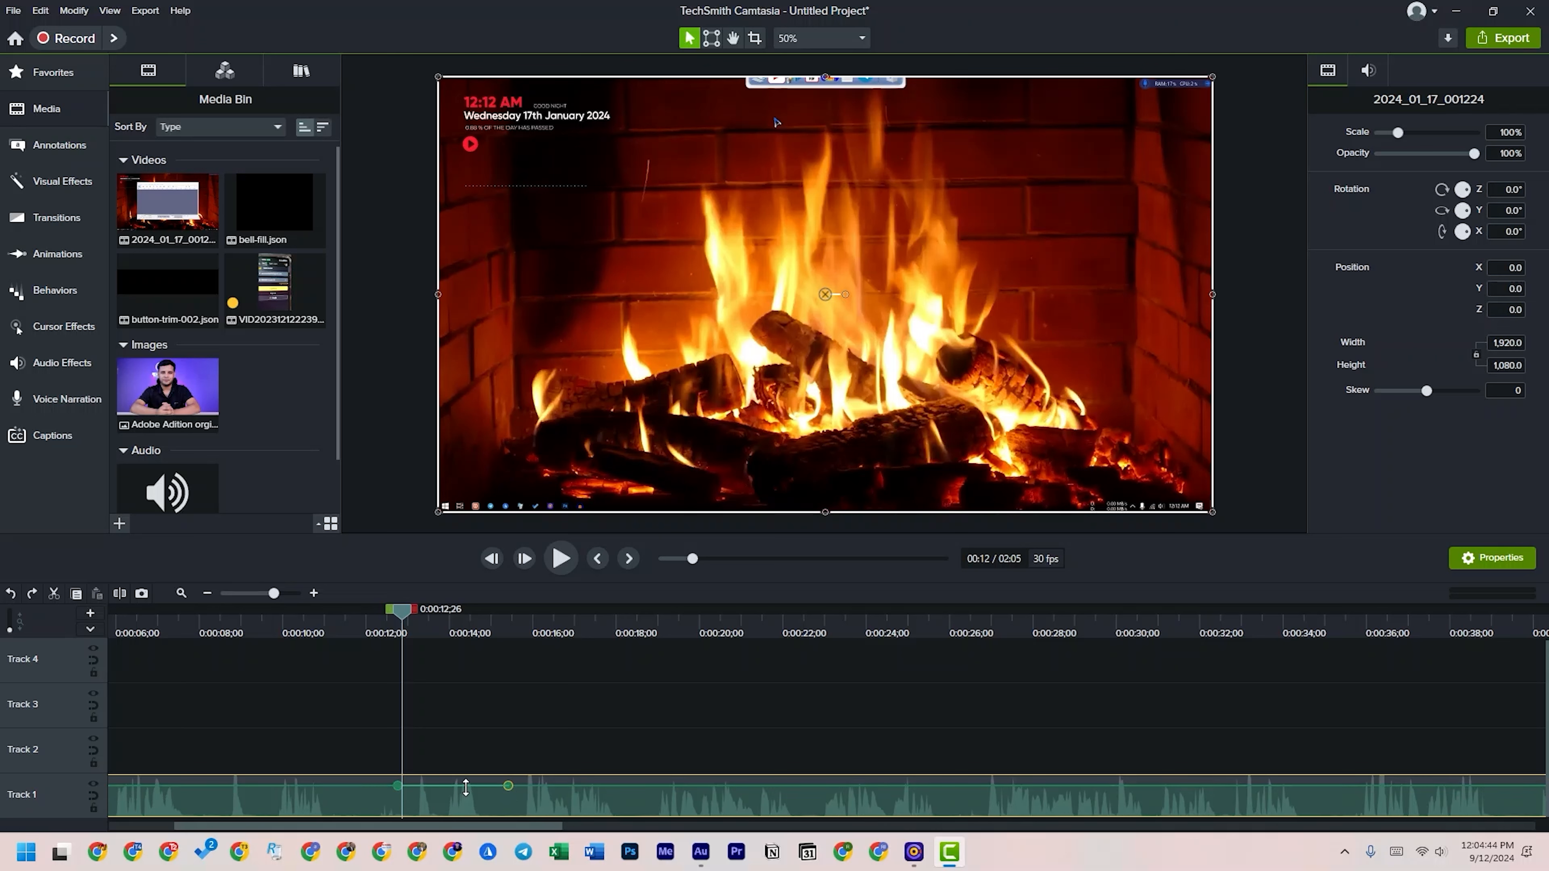
- Add two volume points around 0:00:12–0:00:14 and pull them down to form a dip
click(499, 787)
click(408, 786)
drag(414, 803, 418, 824)
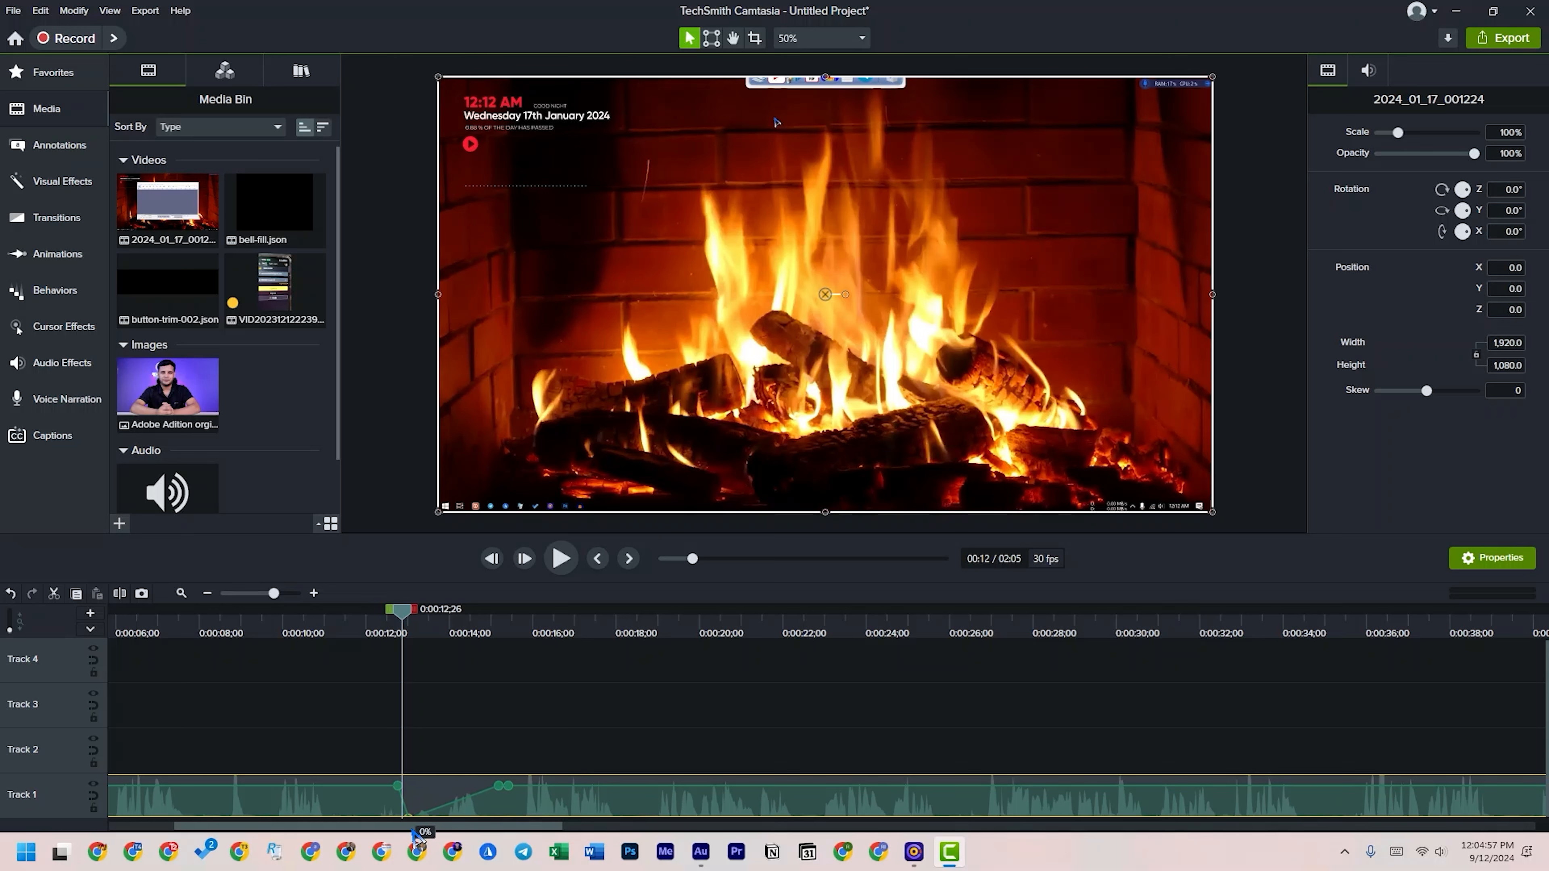
click(499, 786)
drag(499, 790, 418, 837)
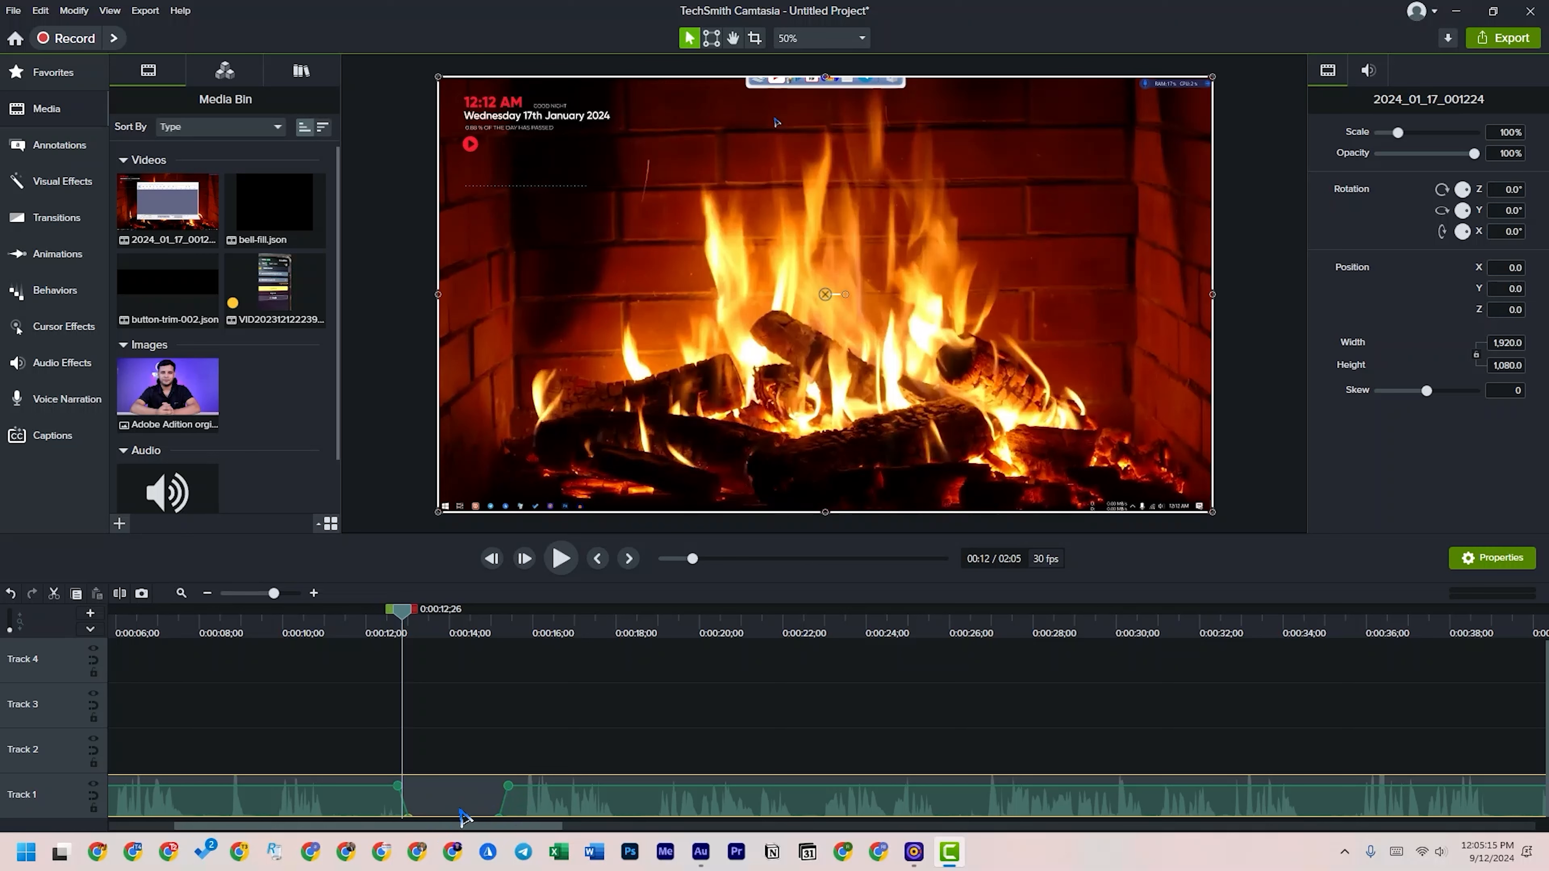
click(481, 751)
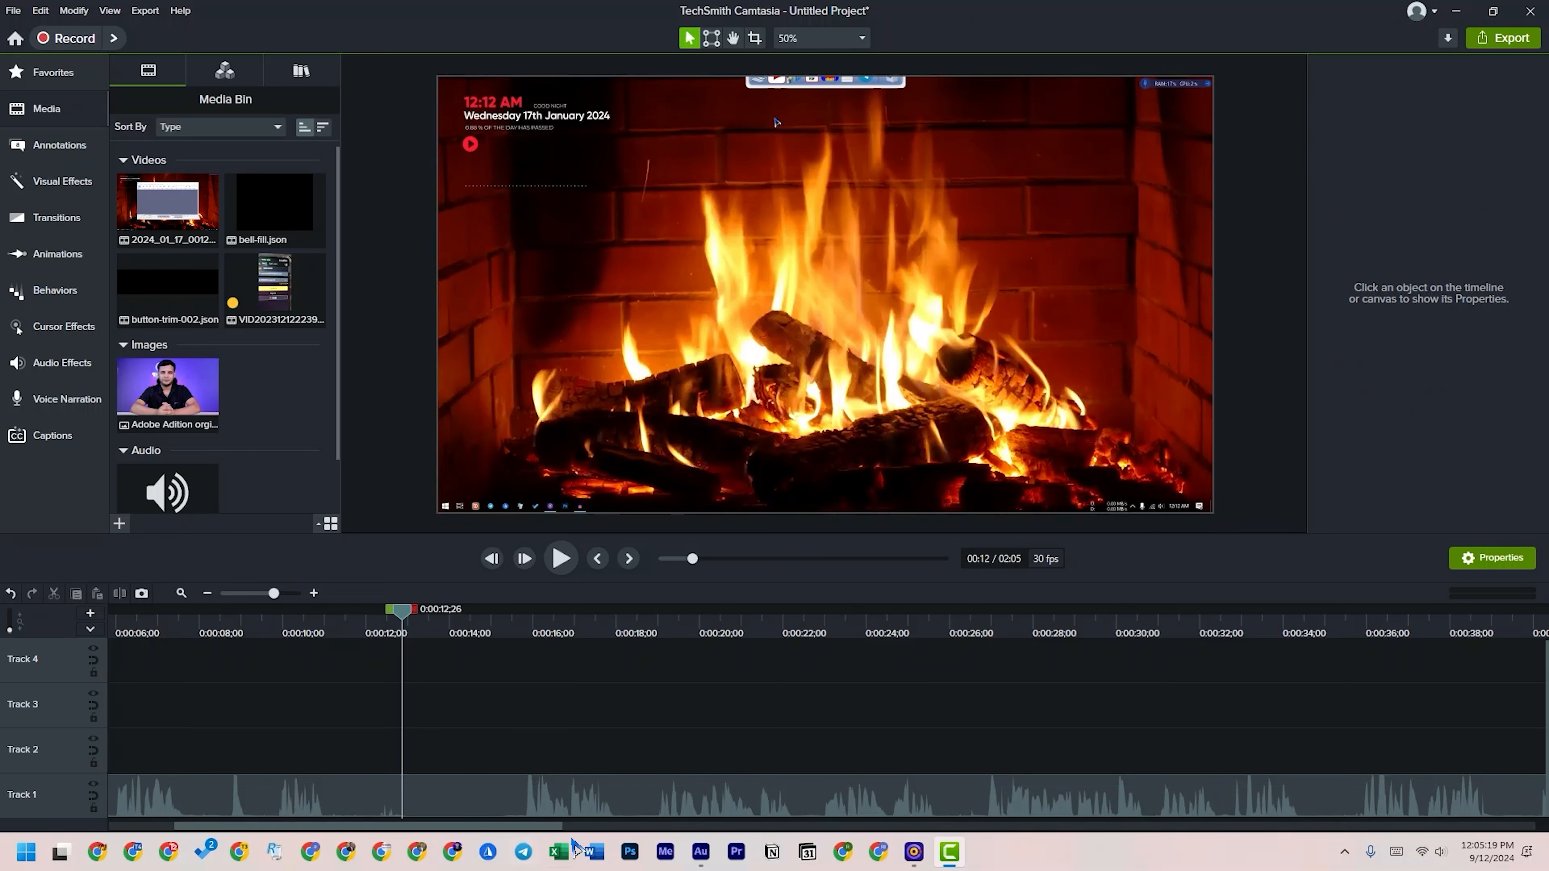
- Select the Track 1 clip, choose an audio action, and nudge its volume line to about 96–99%
click(472, 802)
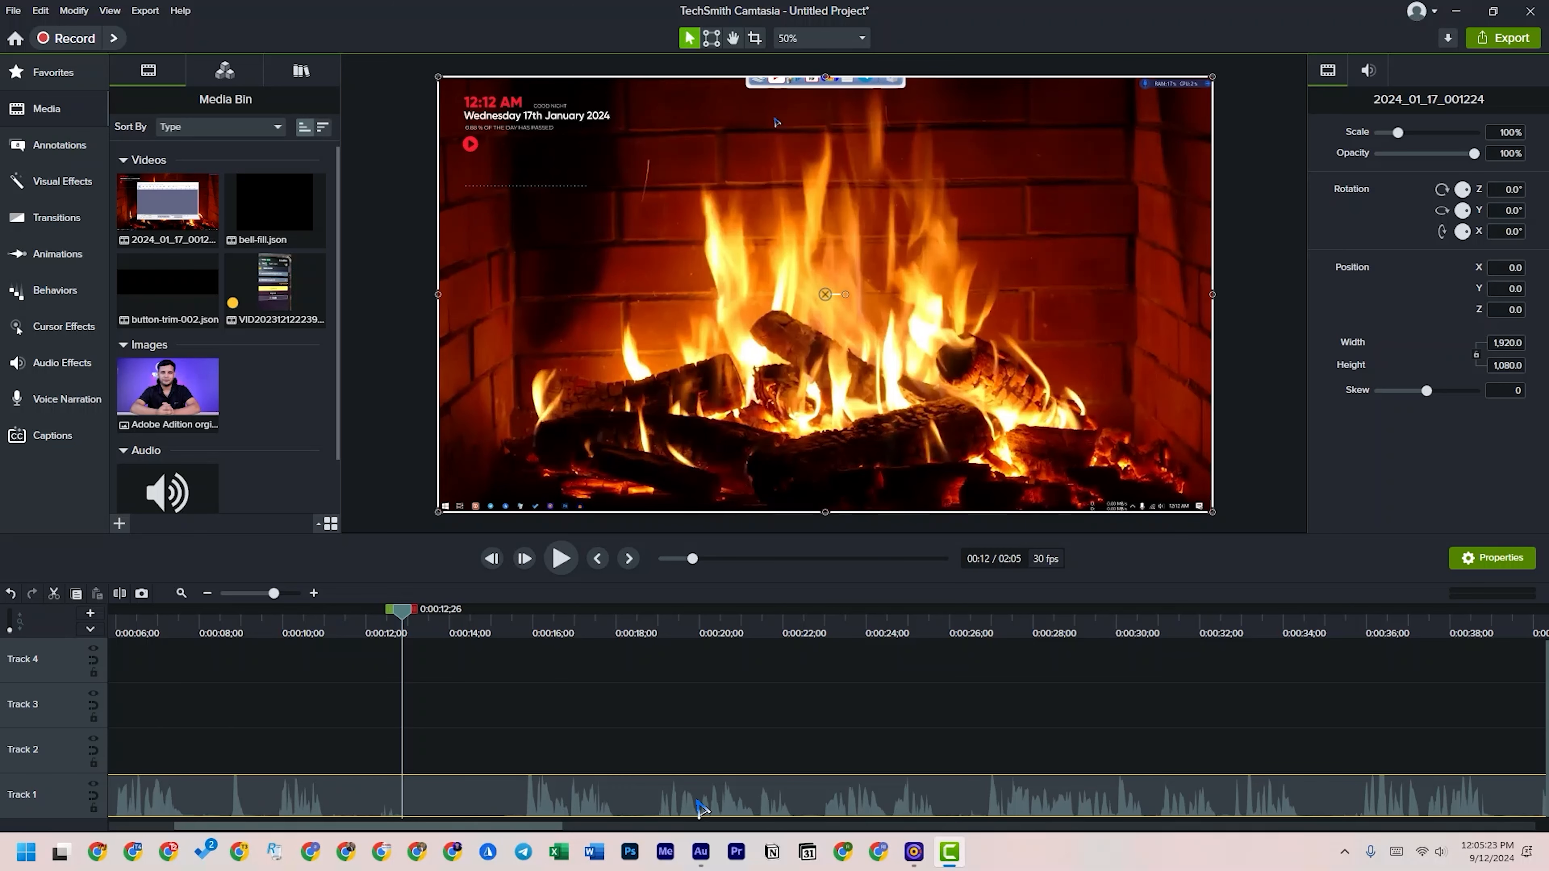
right_click(660, 806)
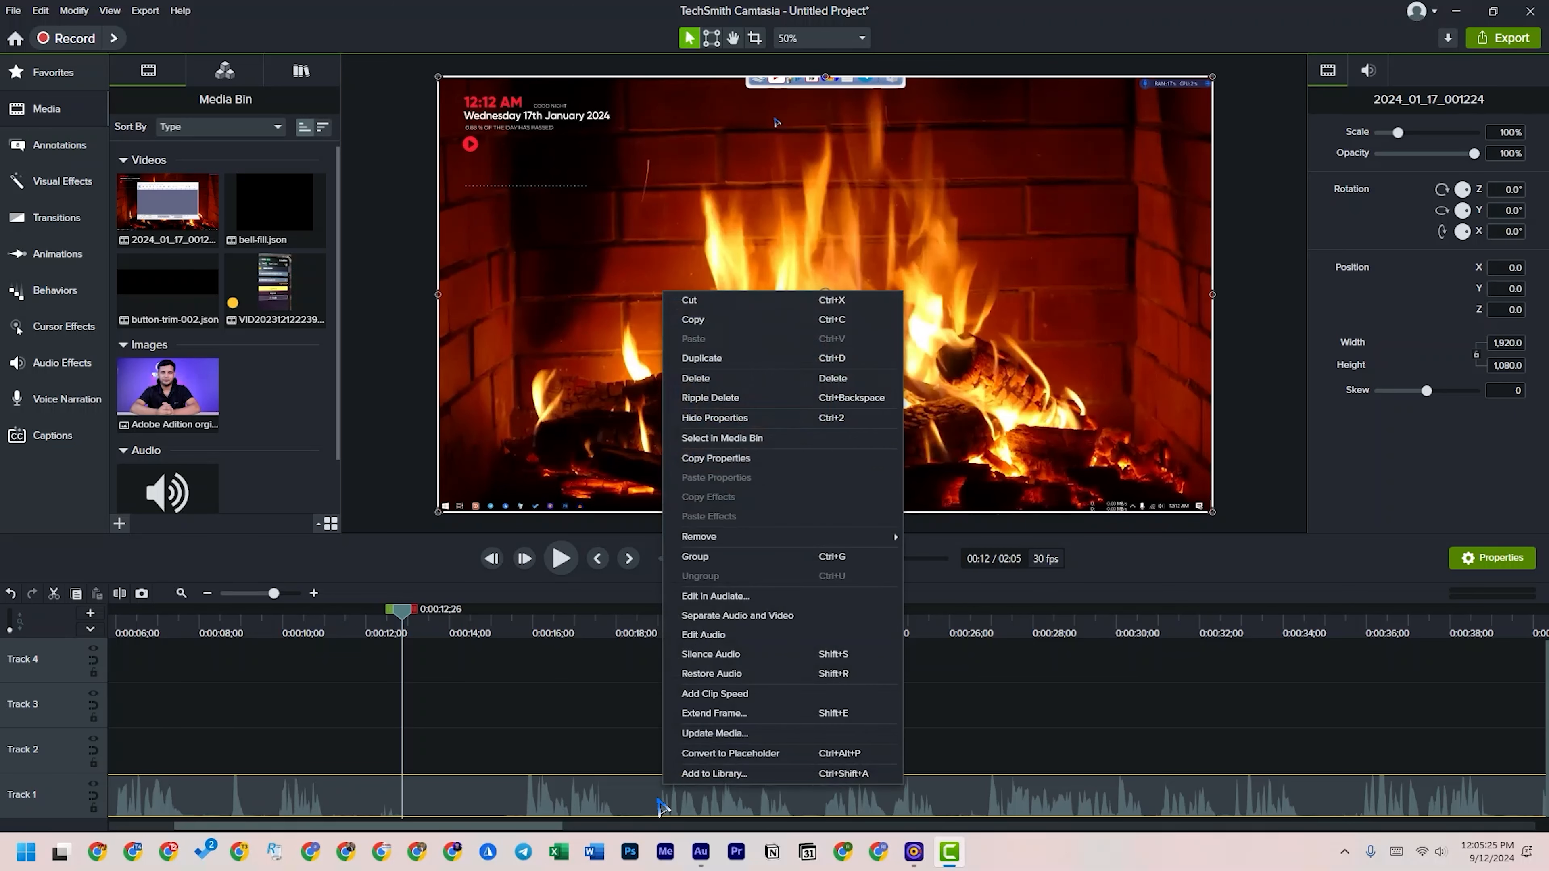
click(721, 645)
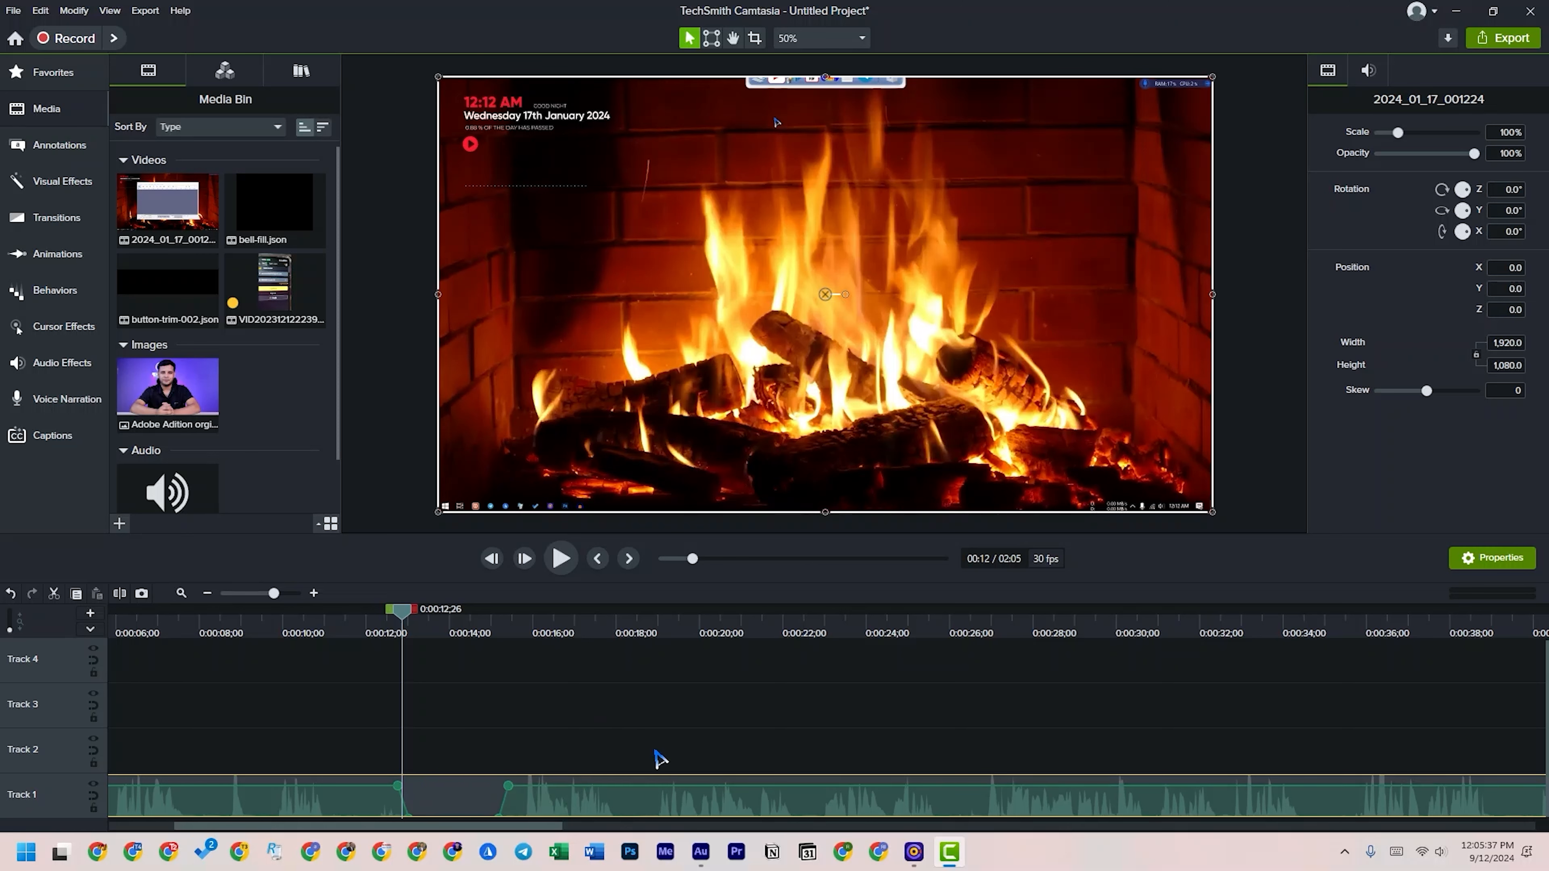
drag(680, 786, 680, 784)
drag(679, 782, 685, 791)
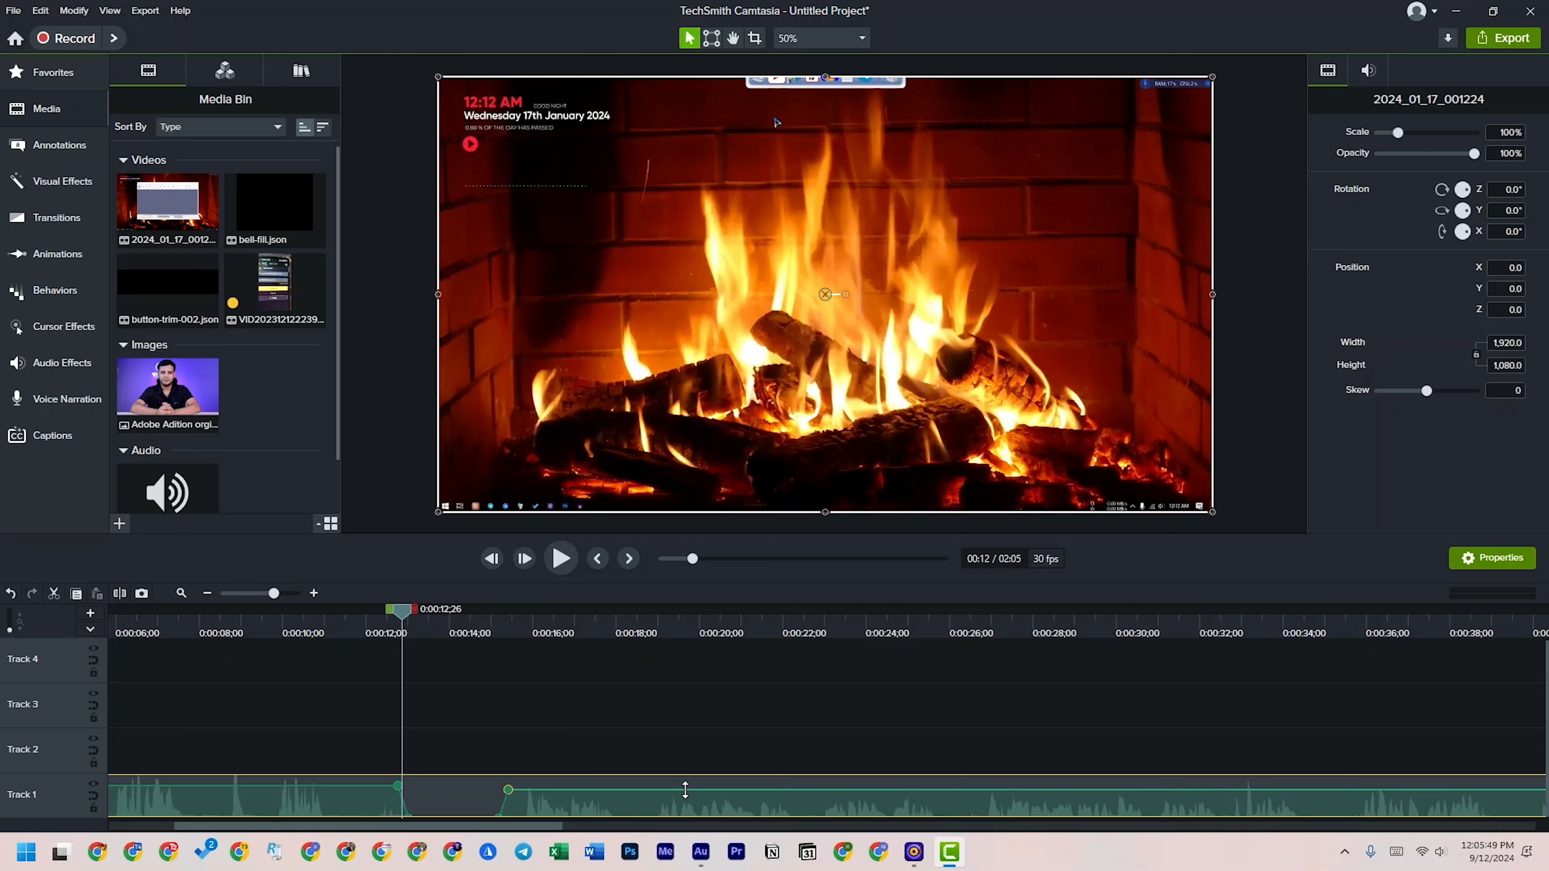
drag(686, 789, 687, 788)
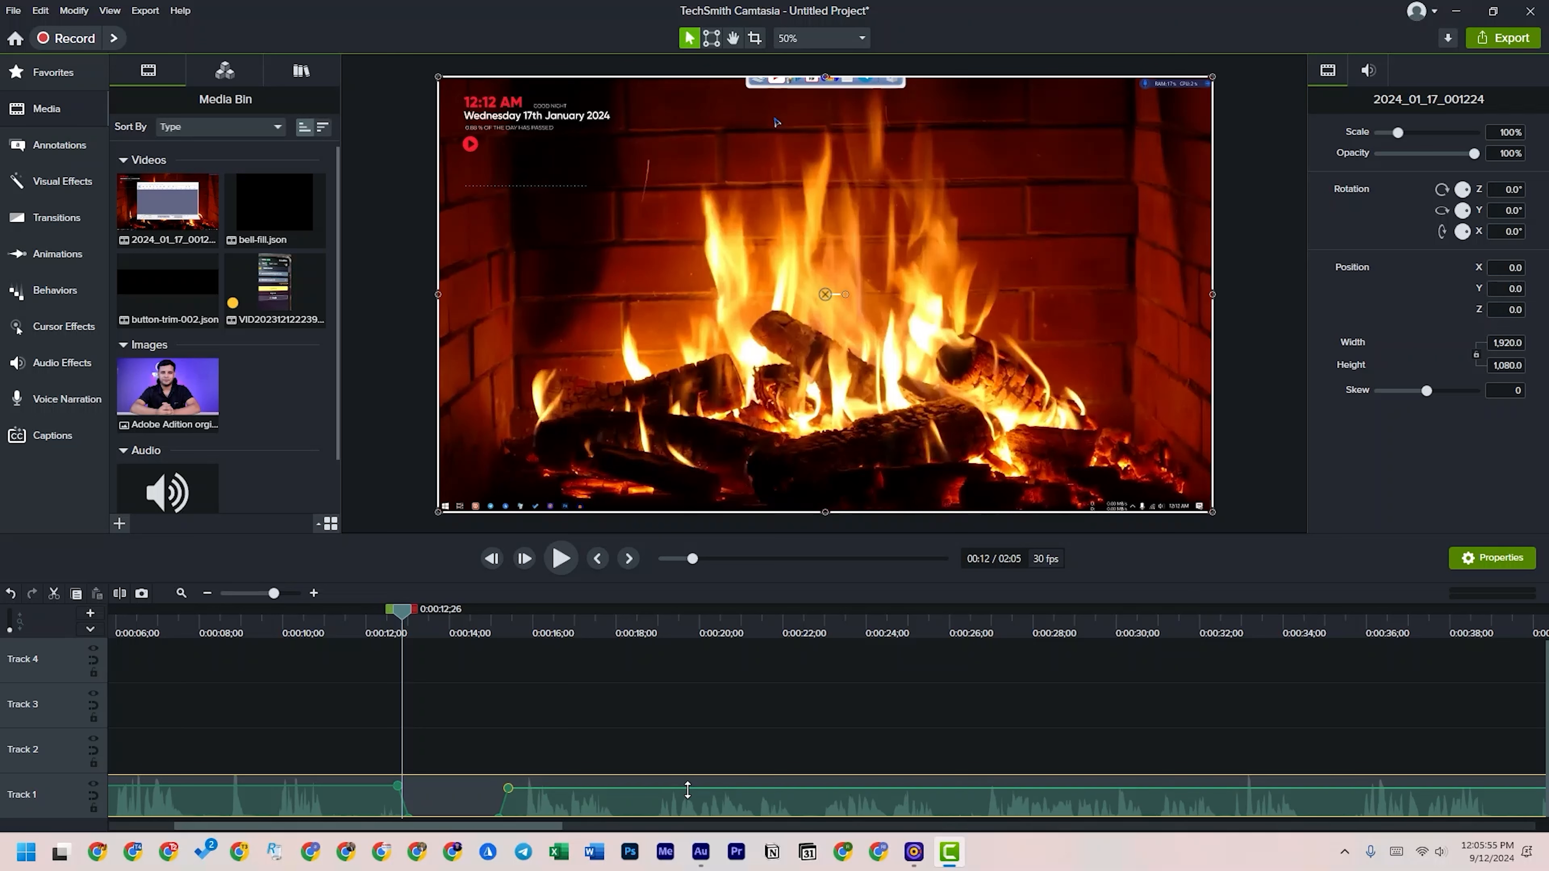
drag(688, 789, 688, 791)
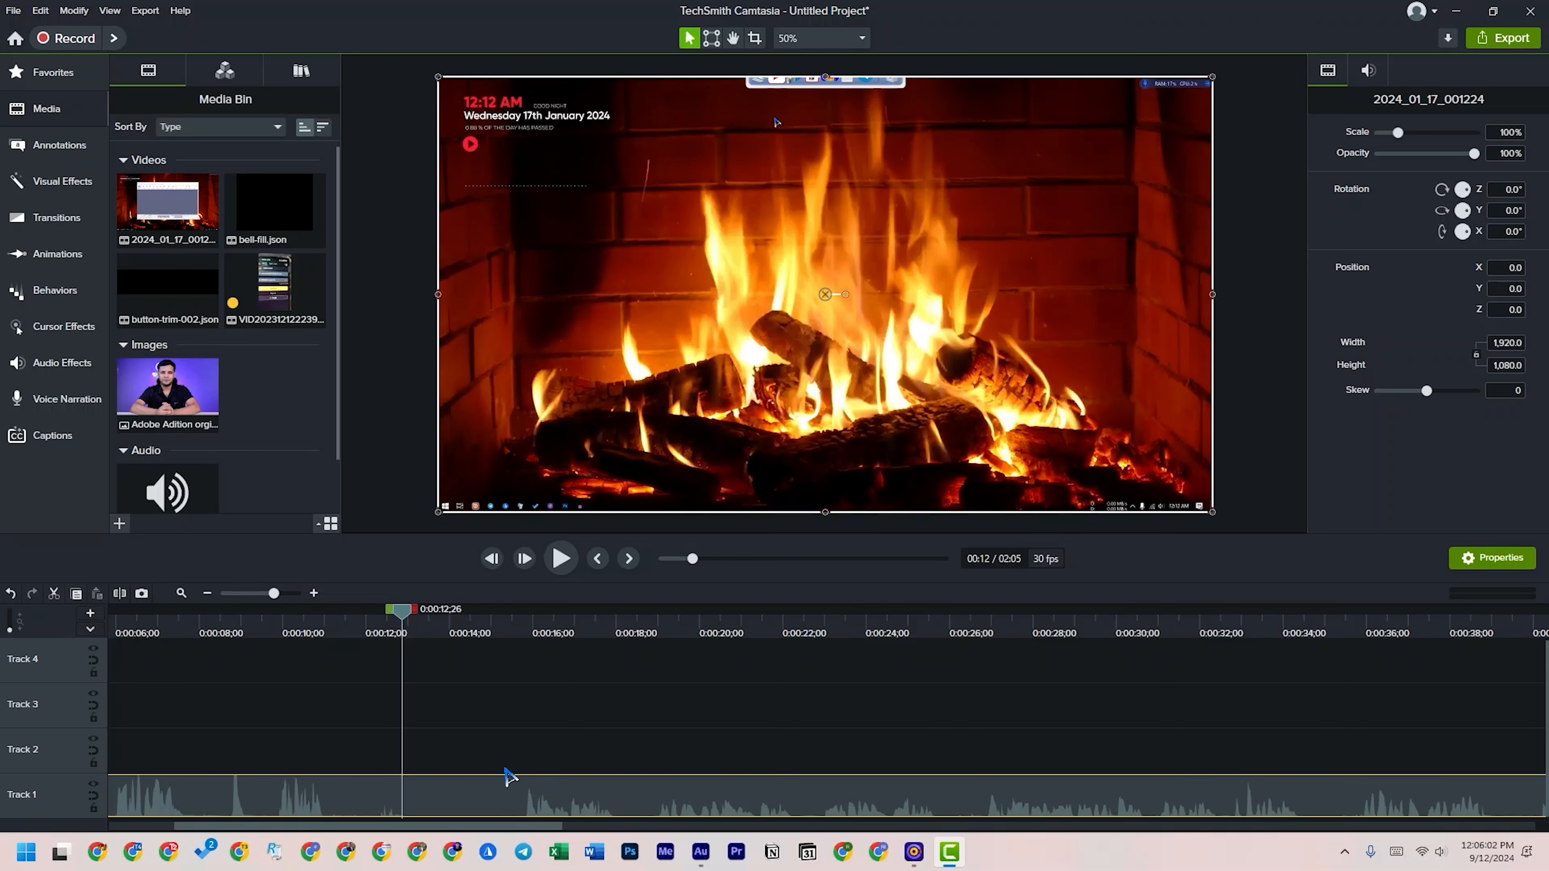
click(67, 364)
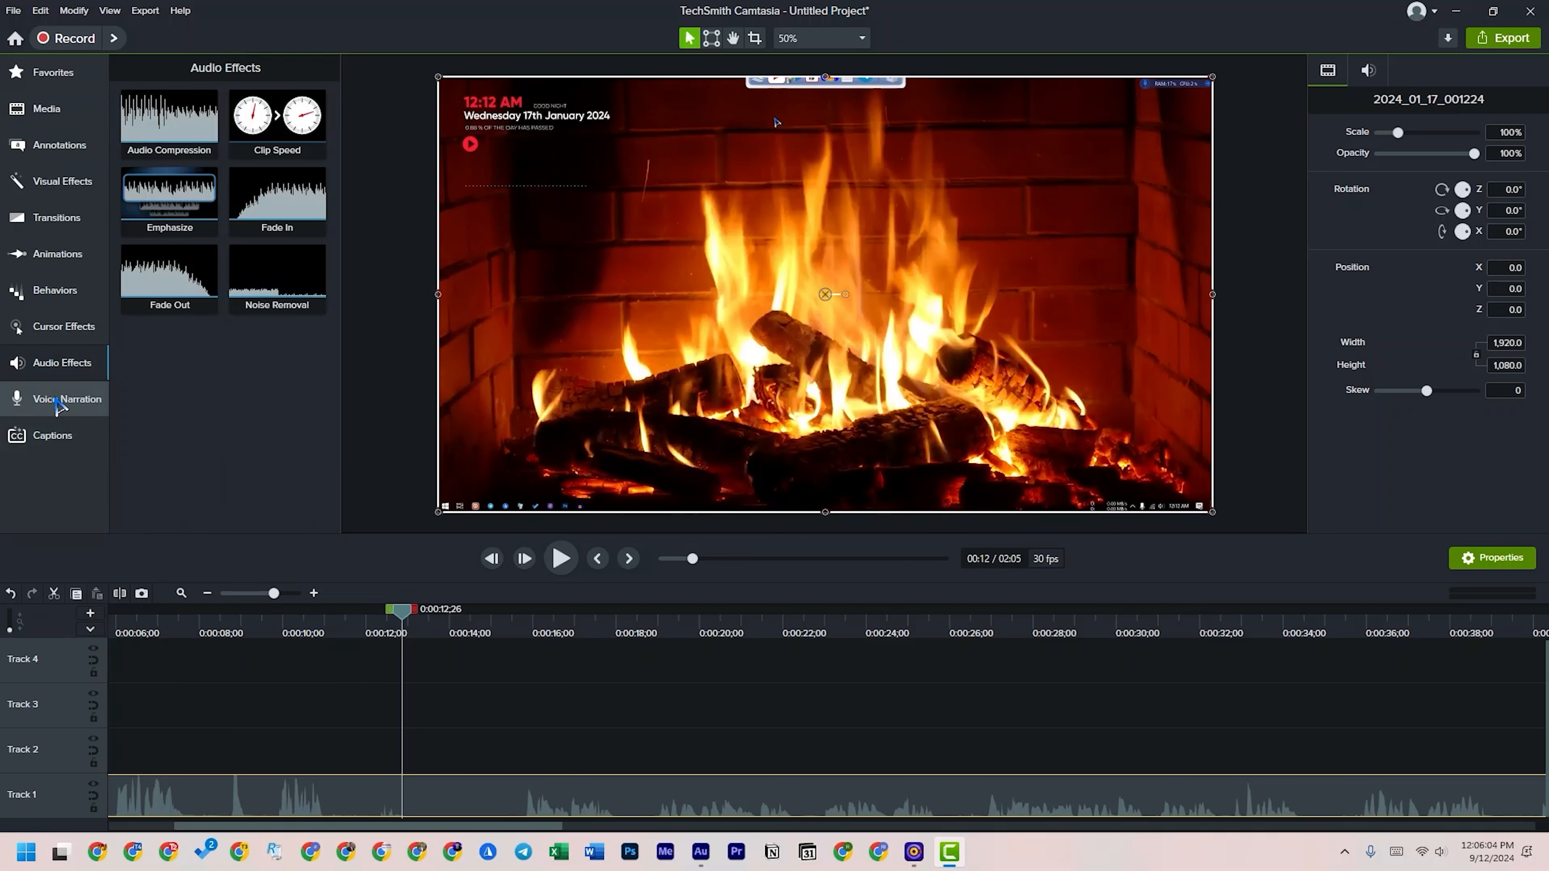
click(76, 408)
click(60, 365)
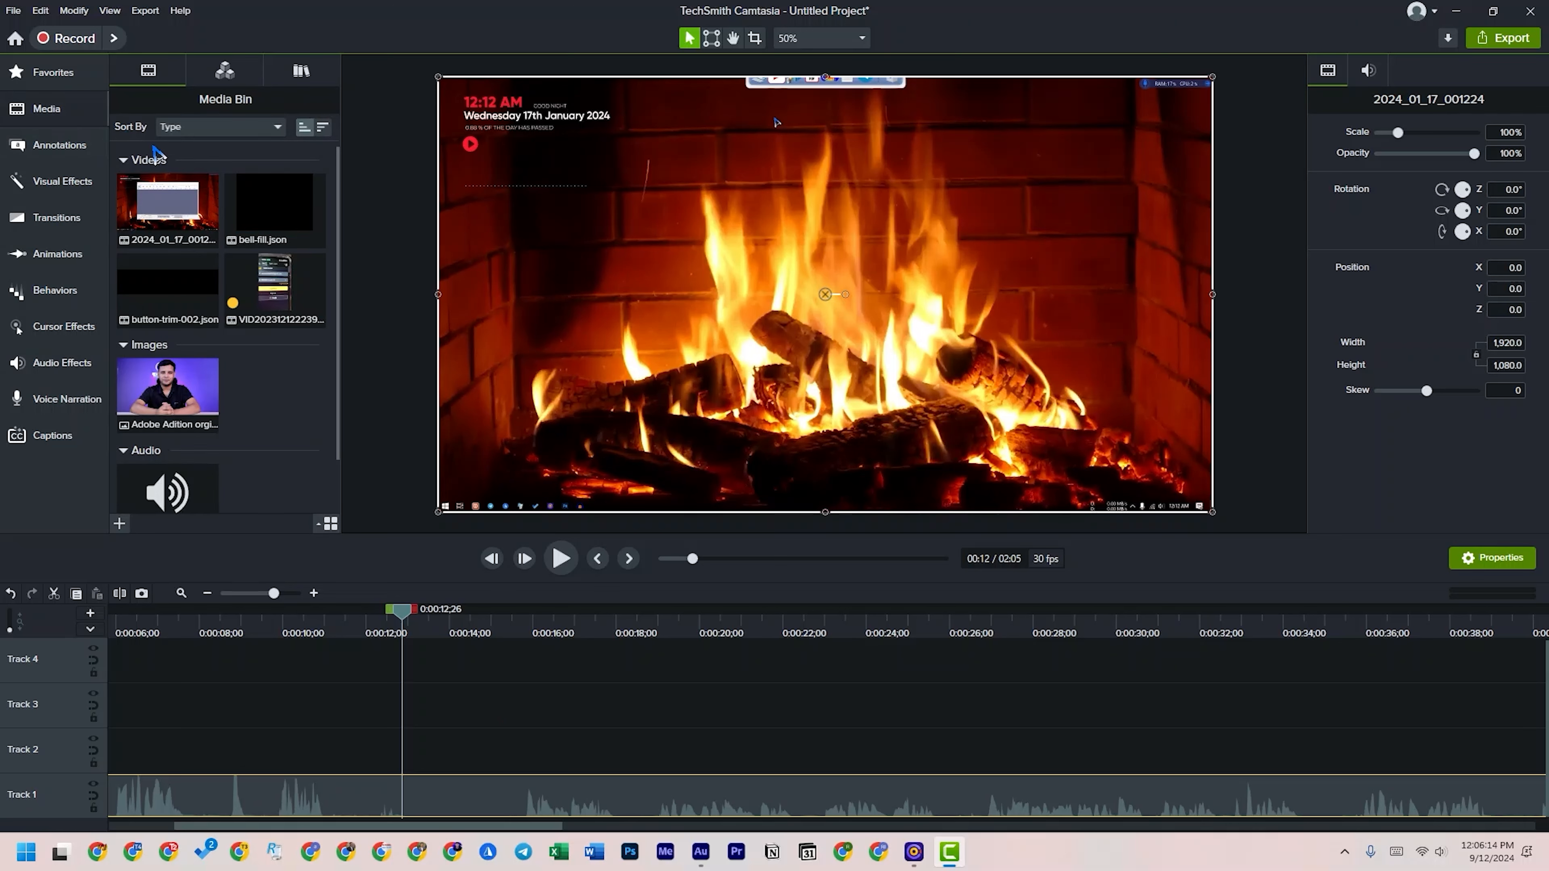
- Switch the Media Bin thumbnails to small, then to large with file names
click(197, 173)
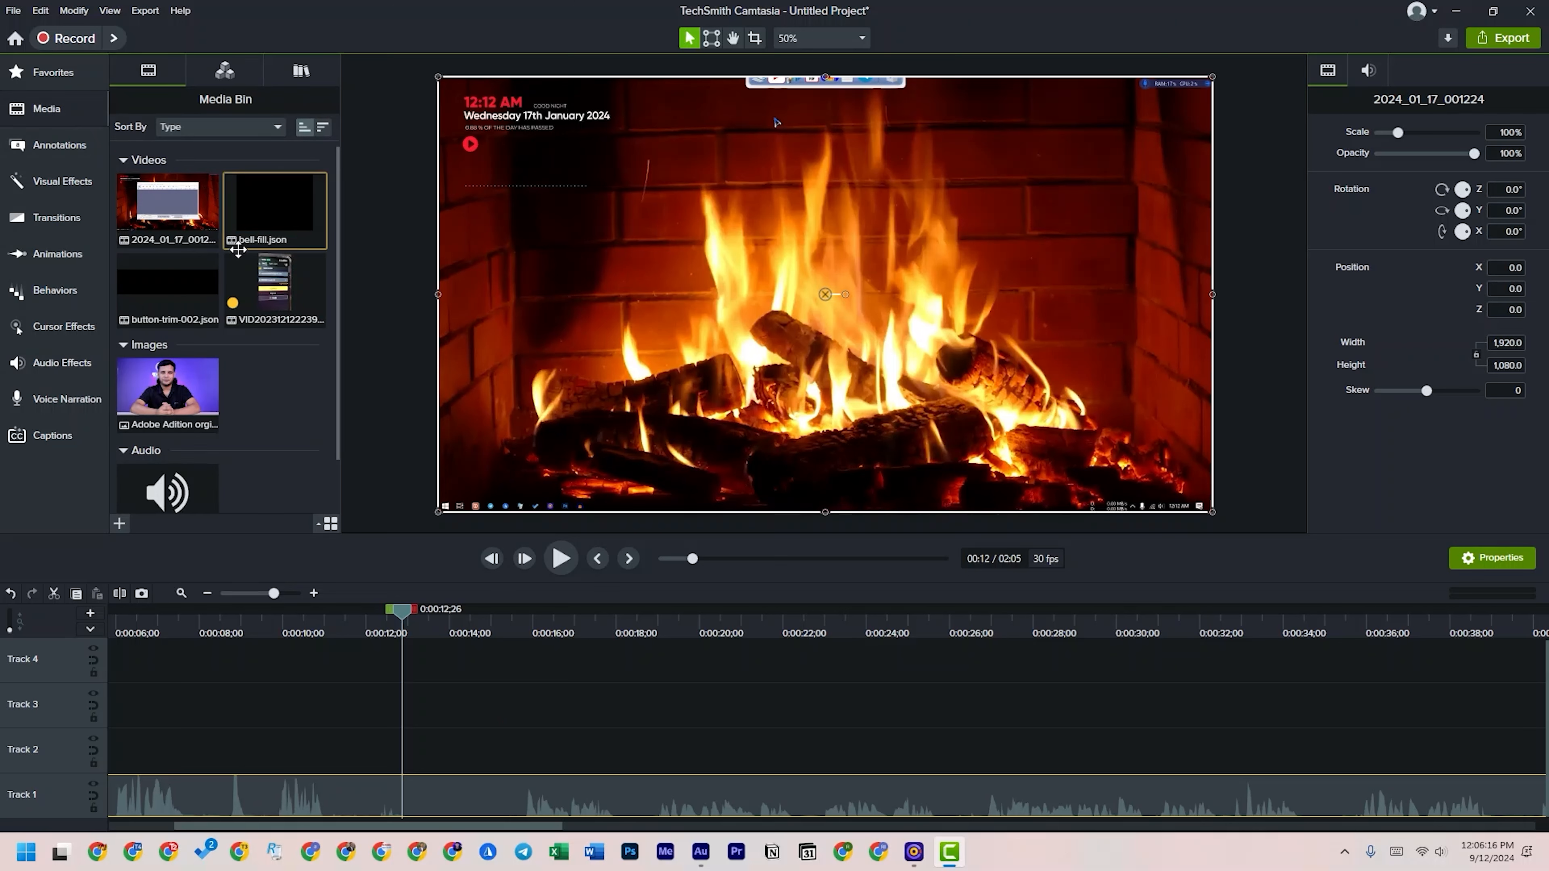
click(330, 523)
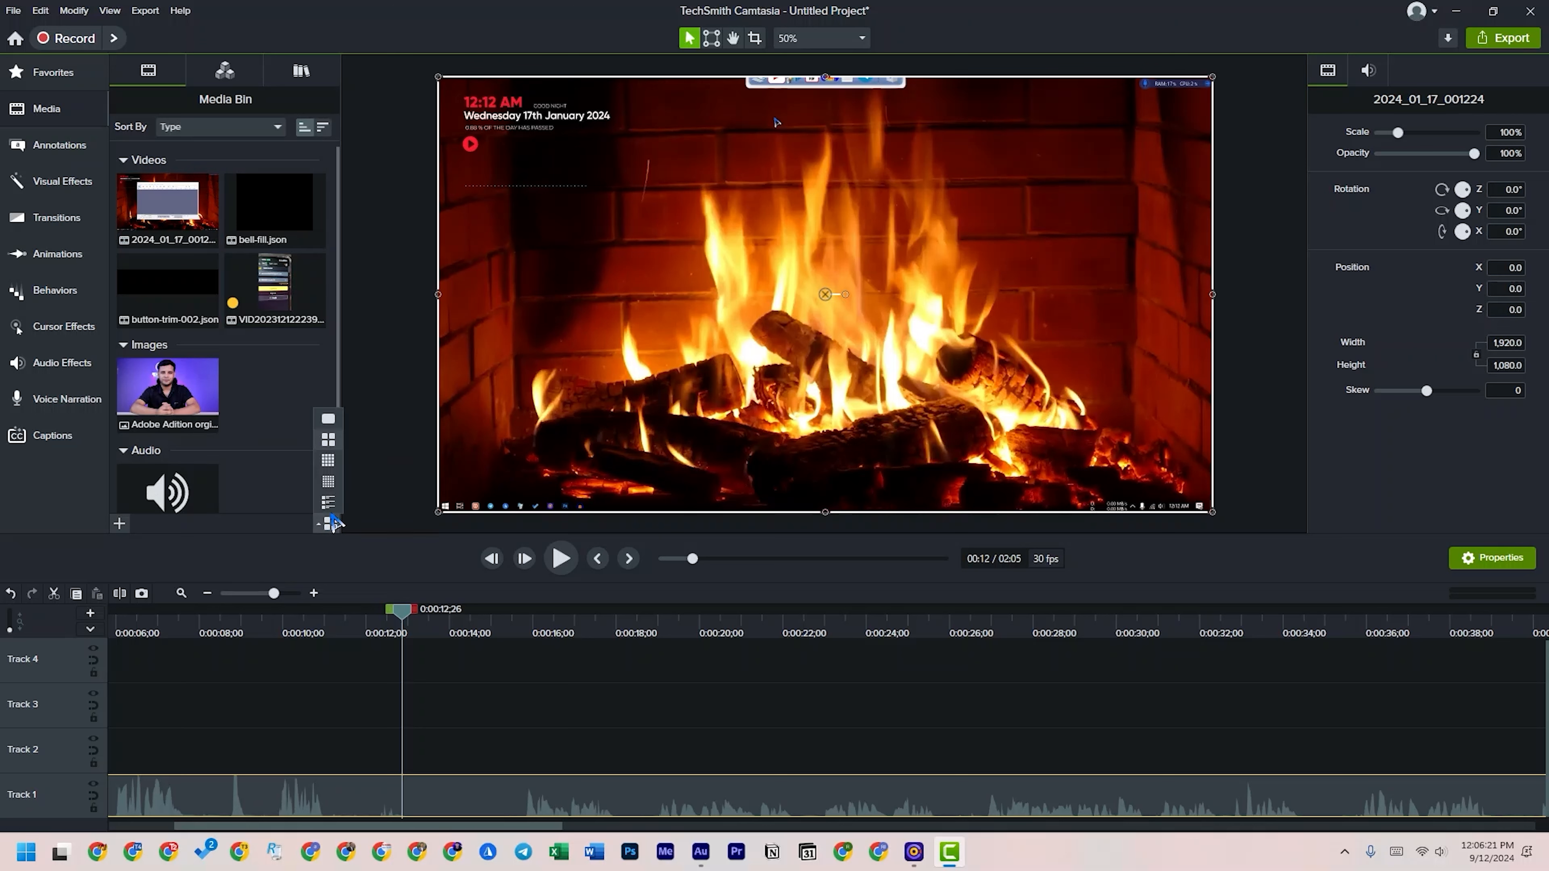
click(334, 526)
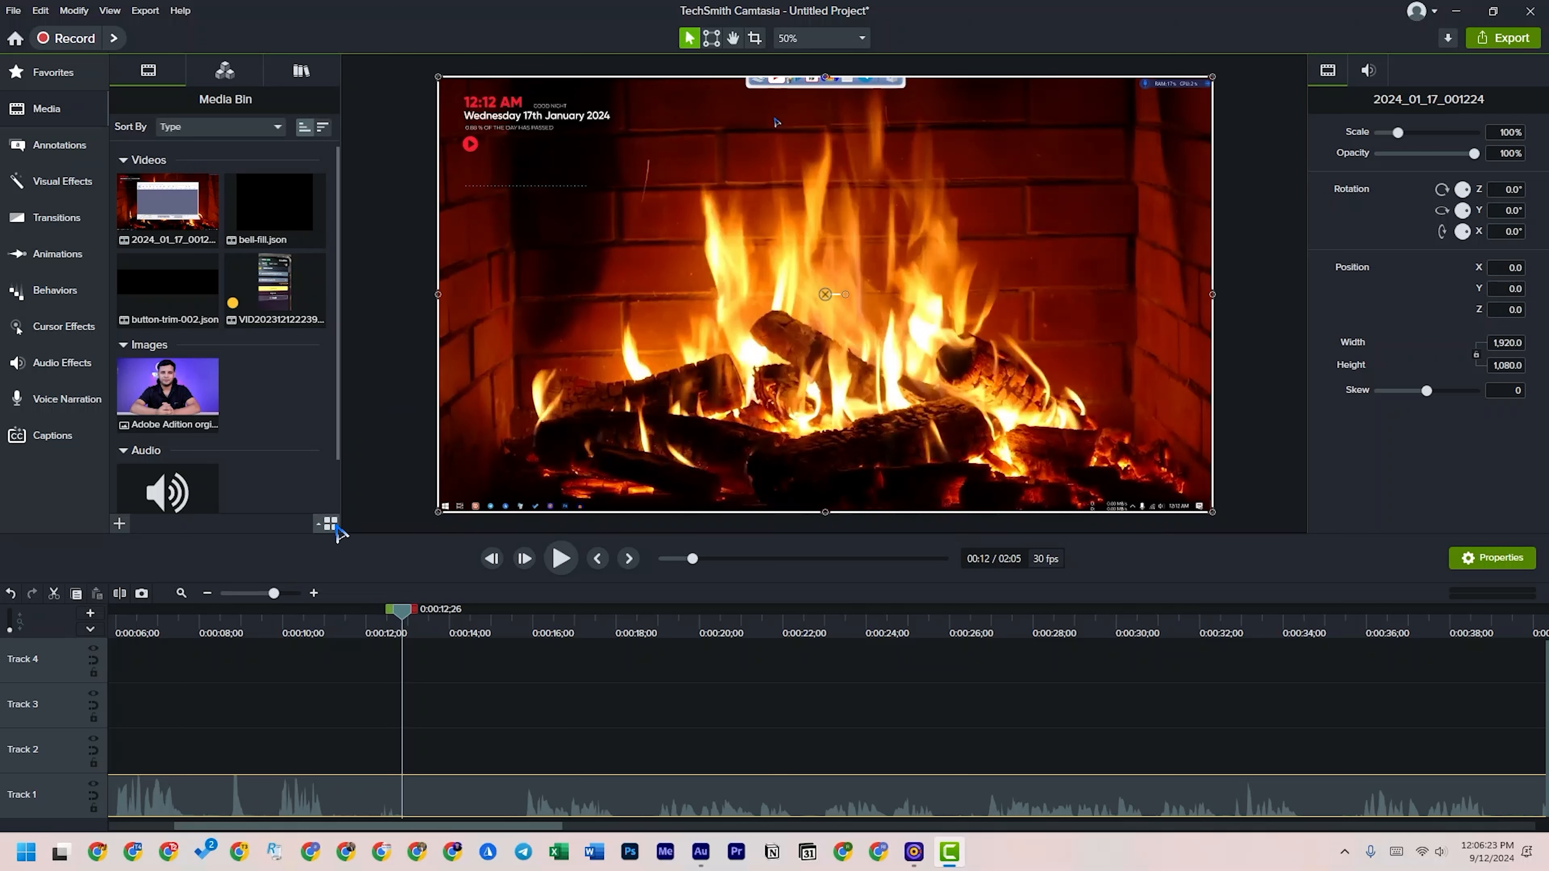
click(335, 526)
click(334, 468)
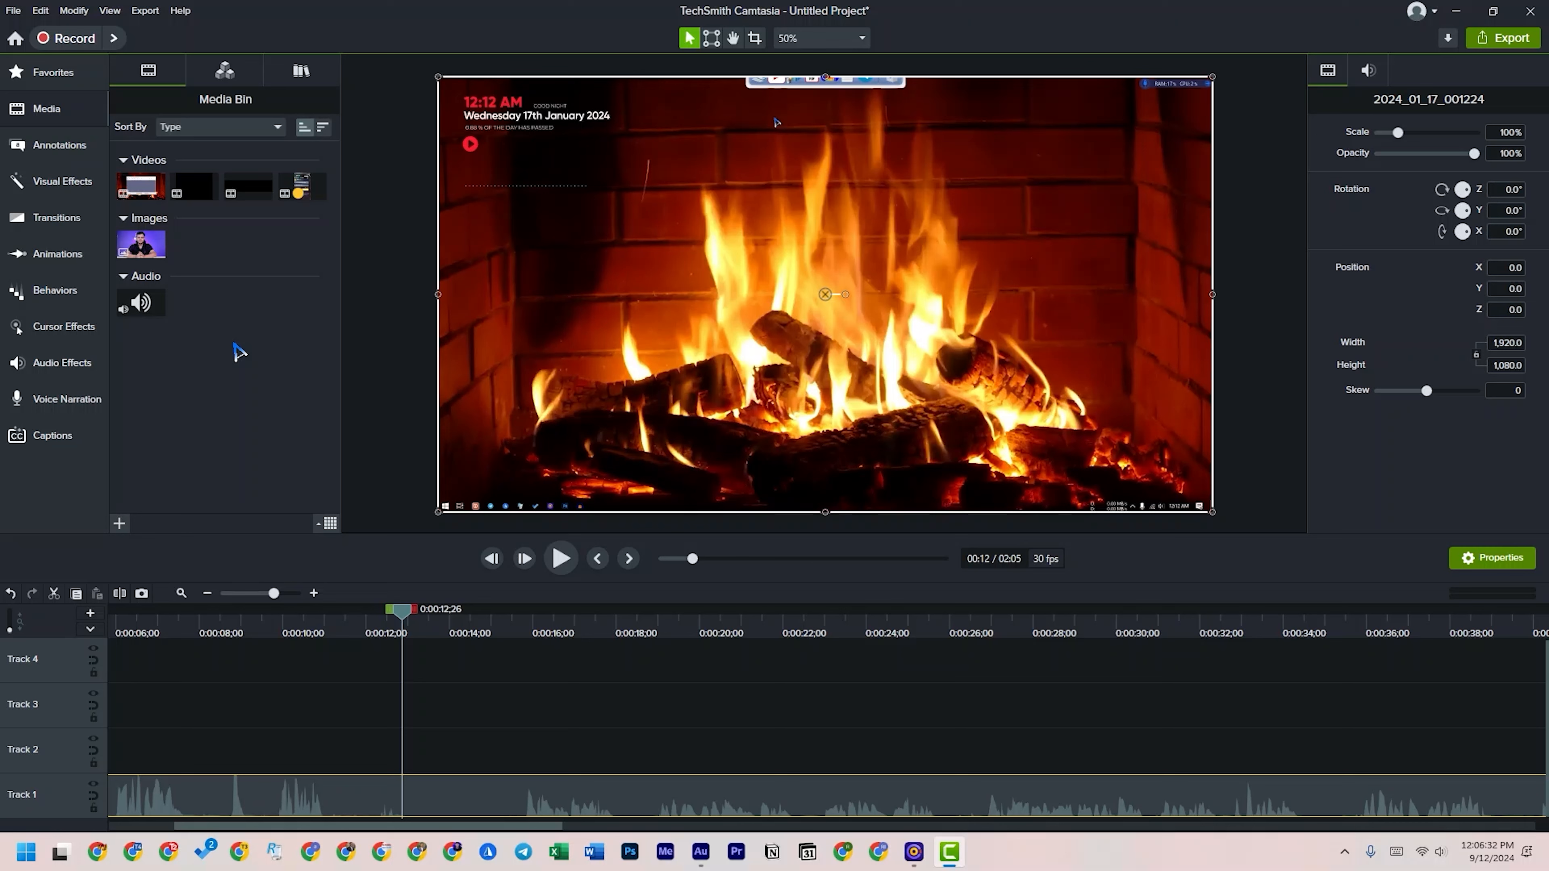
click(330, 522)
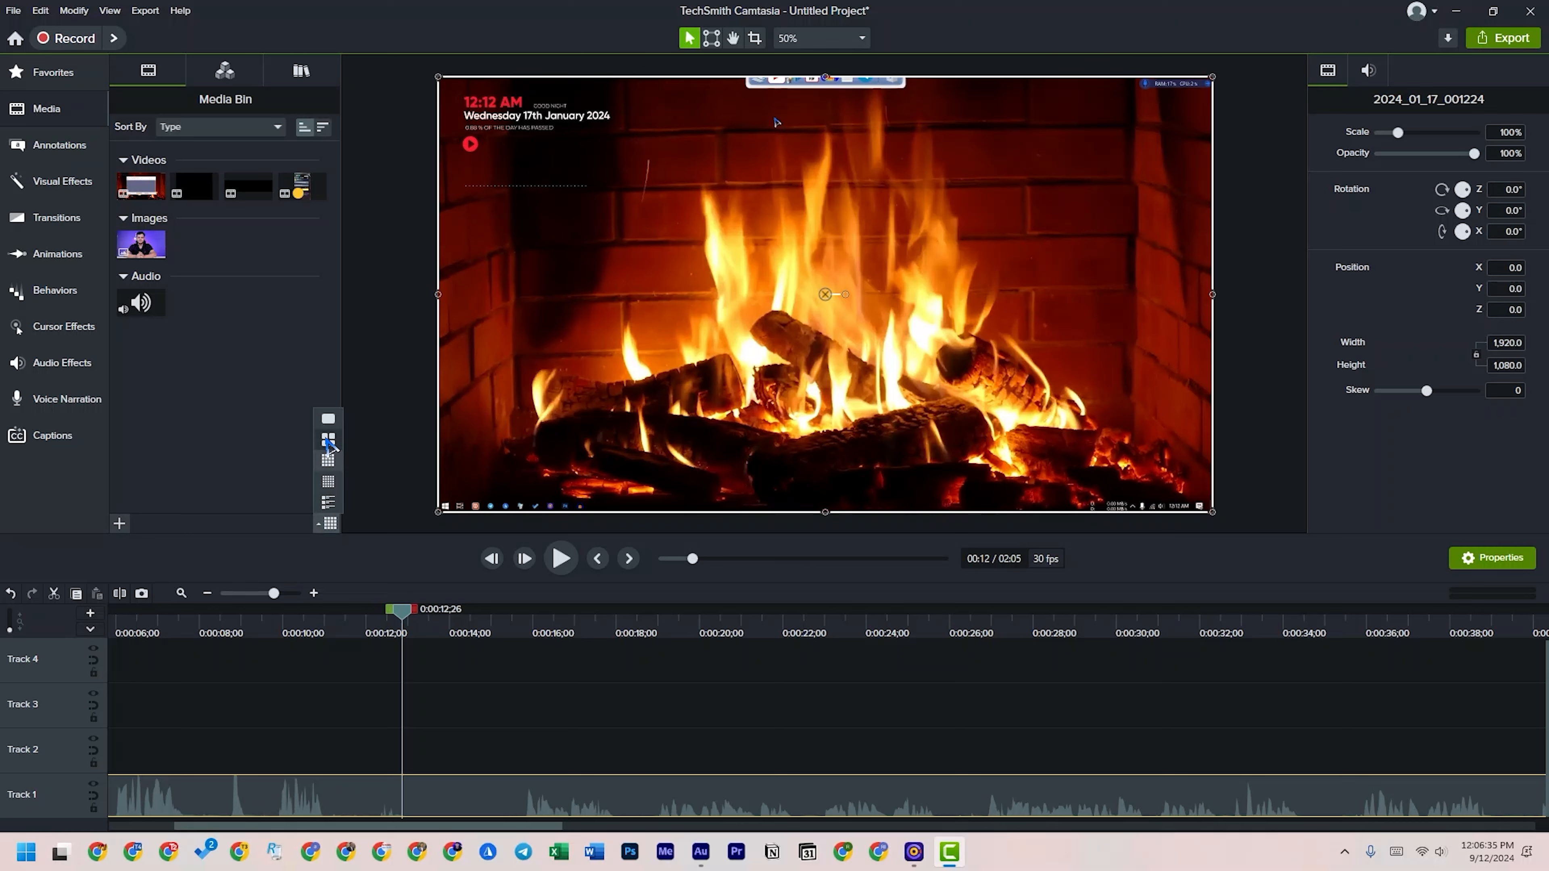
click(327, 441)
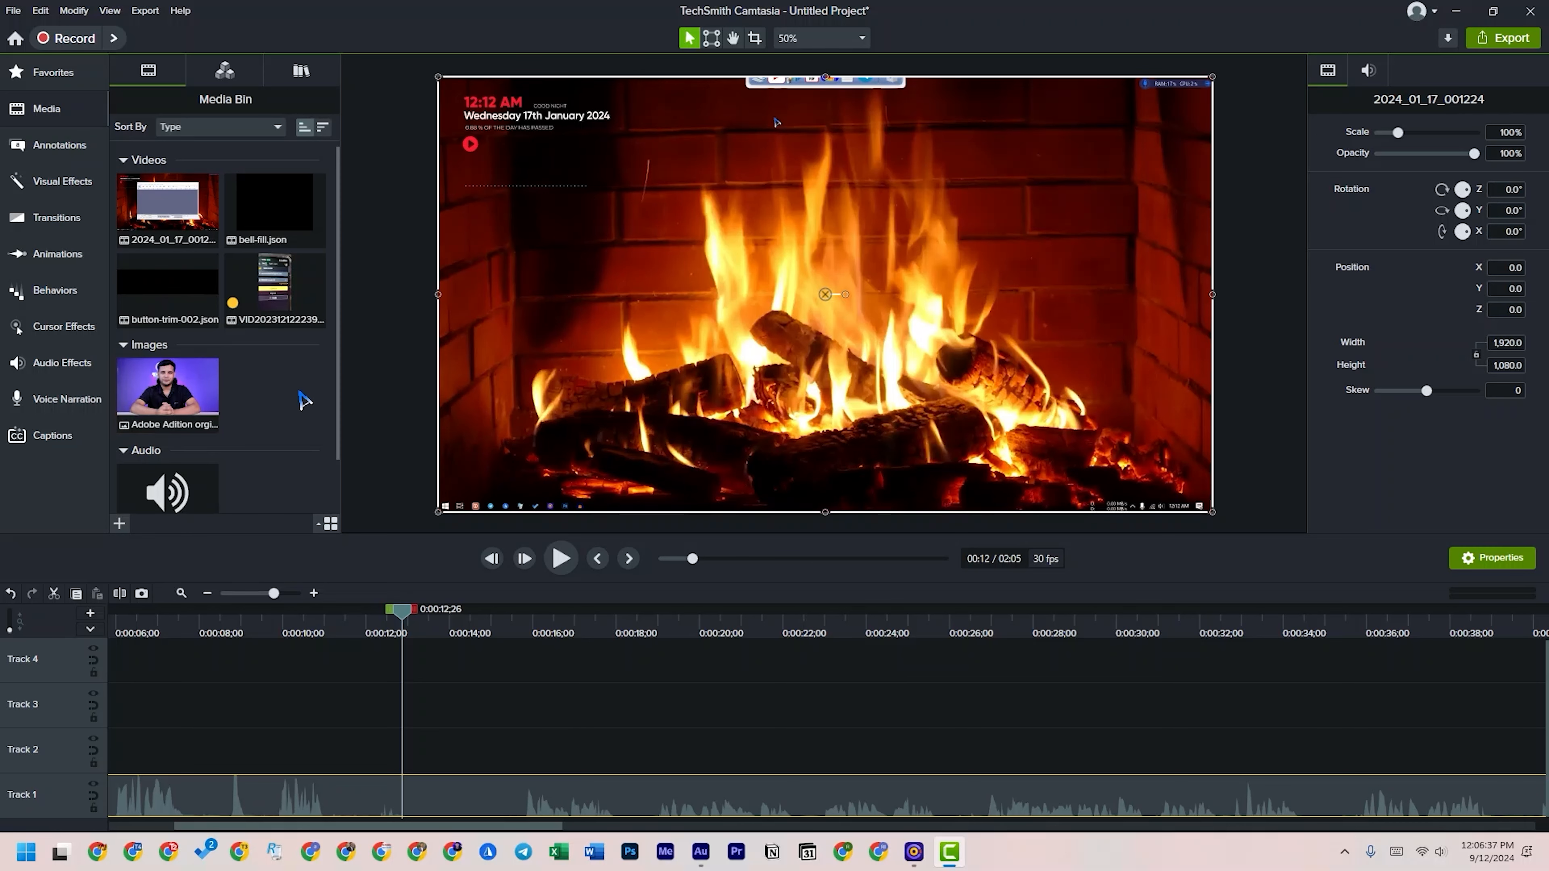
scroll(253, 403, down, 1)
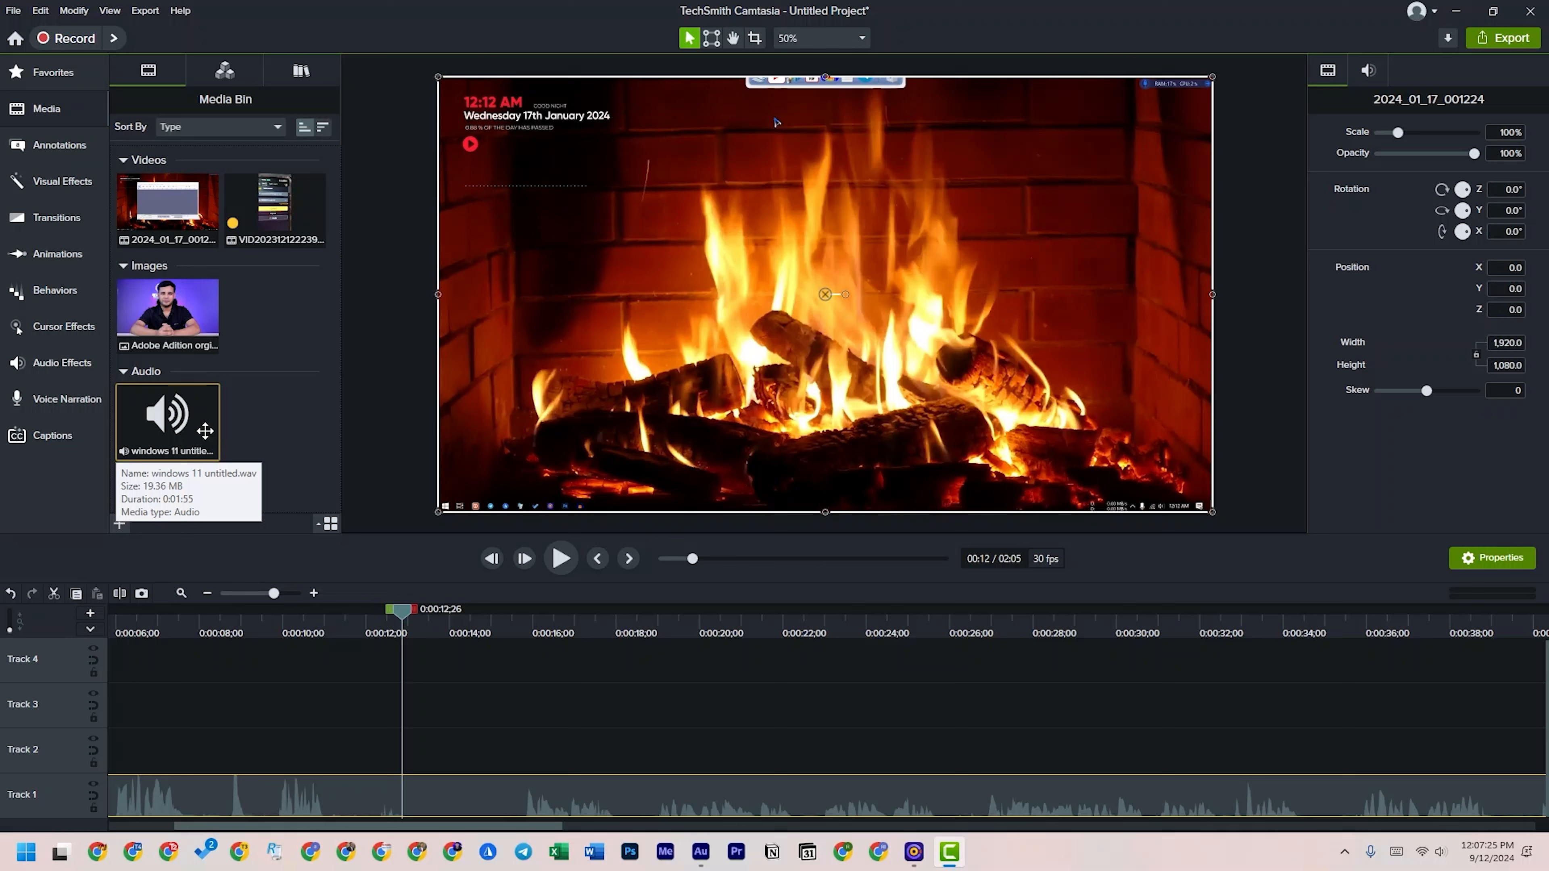
- Keep the Media Bin sorted by Type and toggle the direction back to Videos, Images, Audio
click(199, 130)
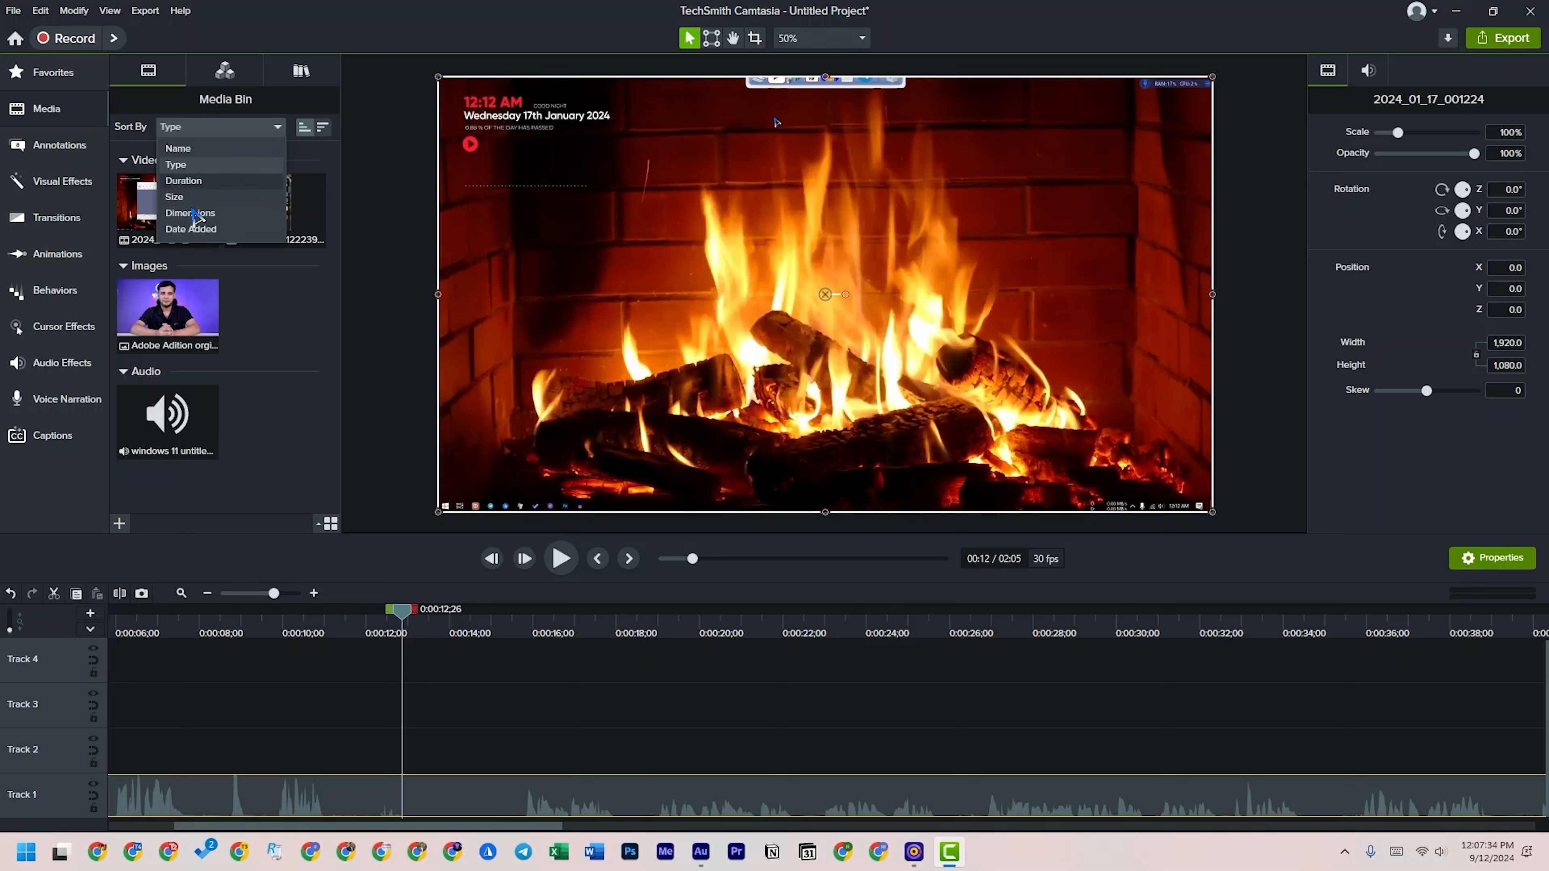
click(297, 324)
click(323, 128)
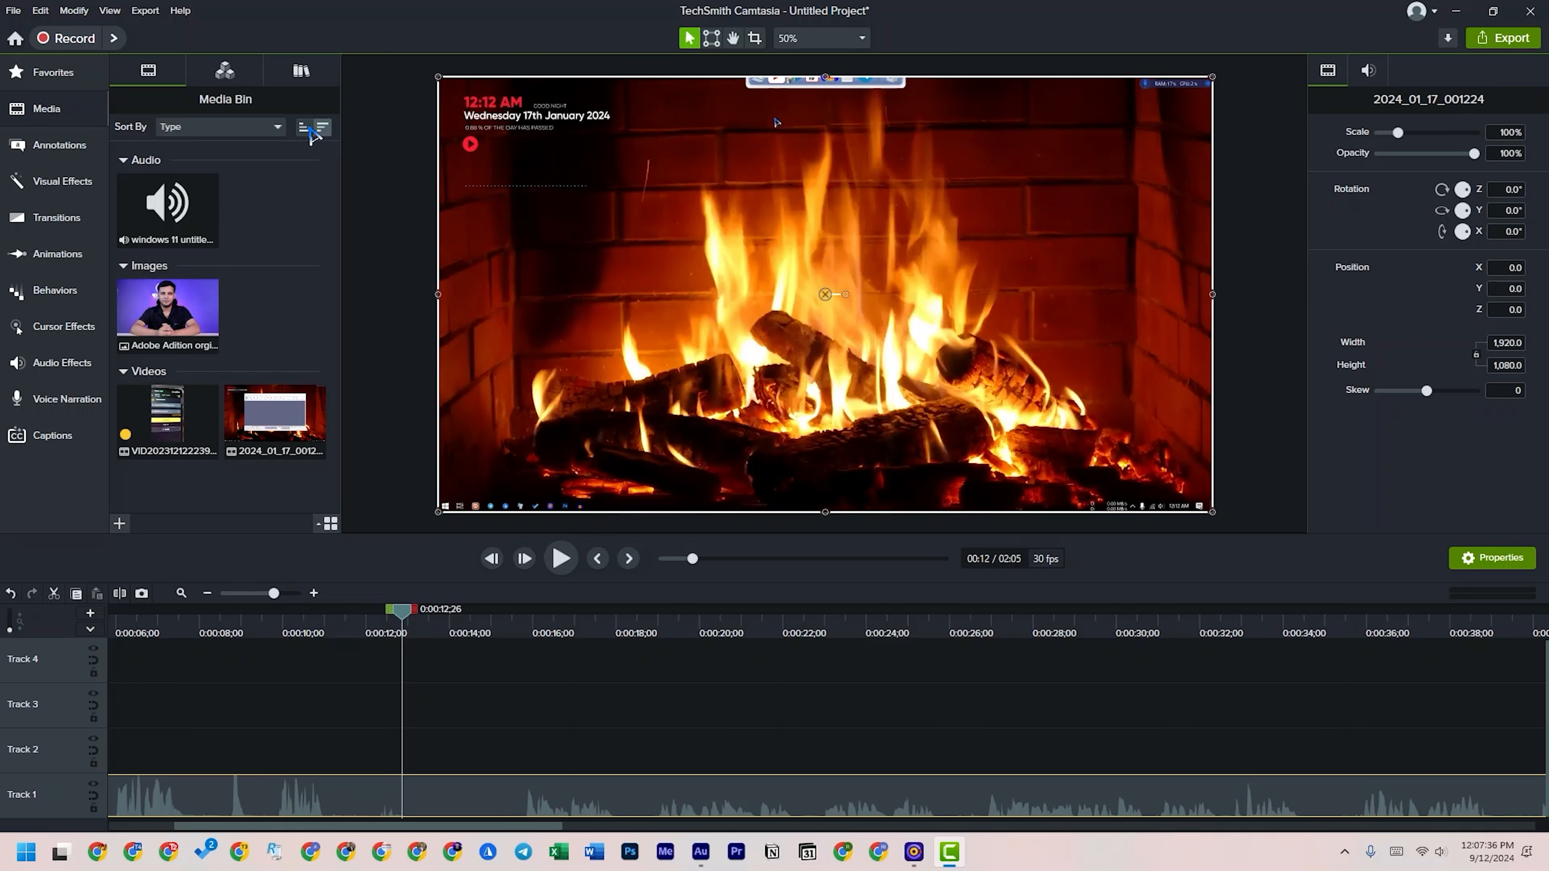
click(323, 128)
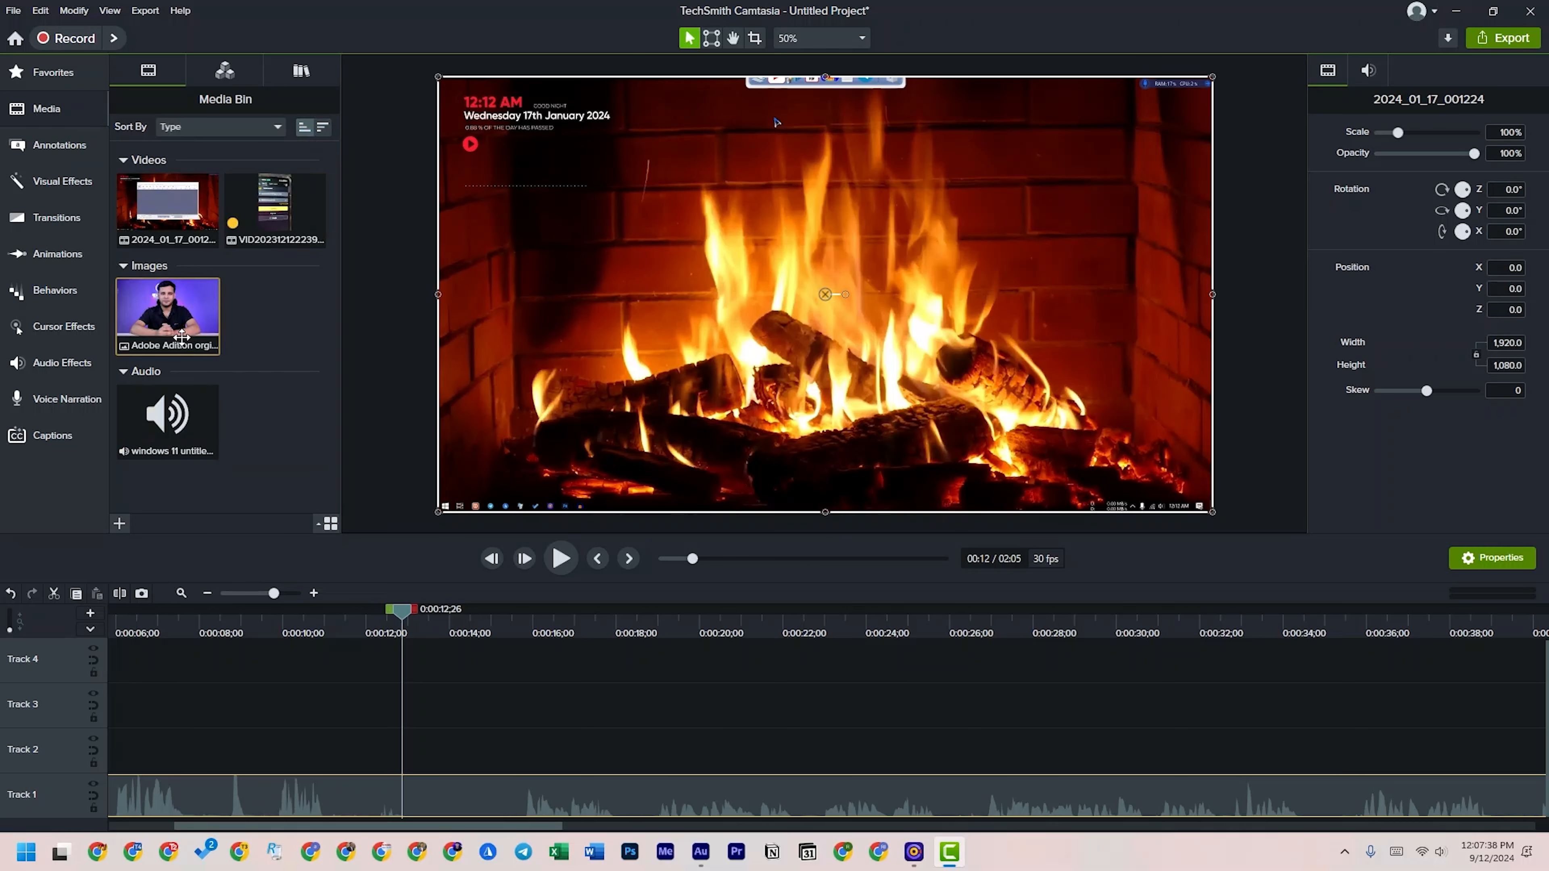
click(321, 128)
click(322, 129)
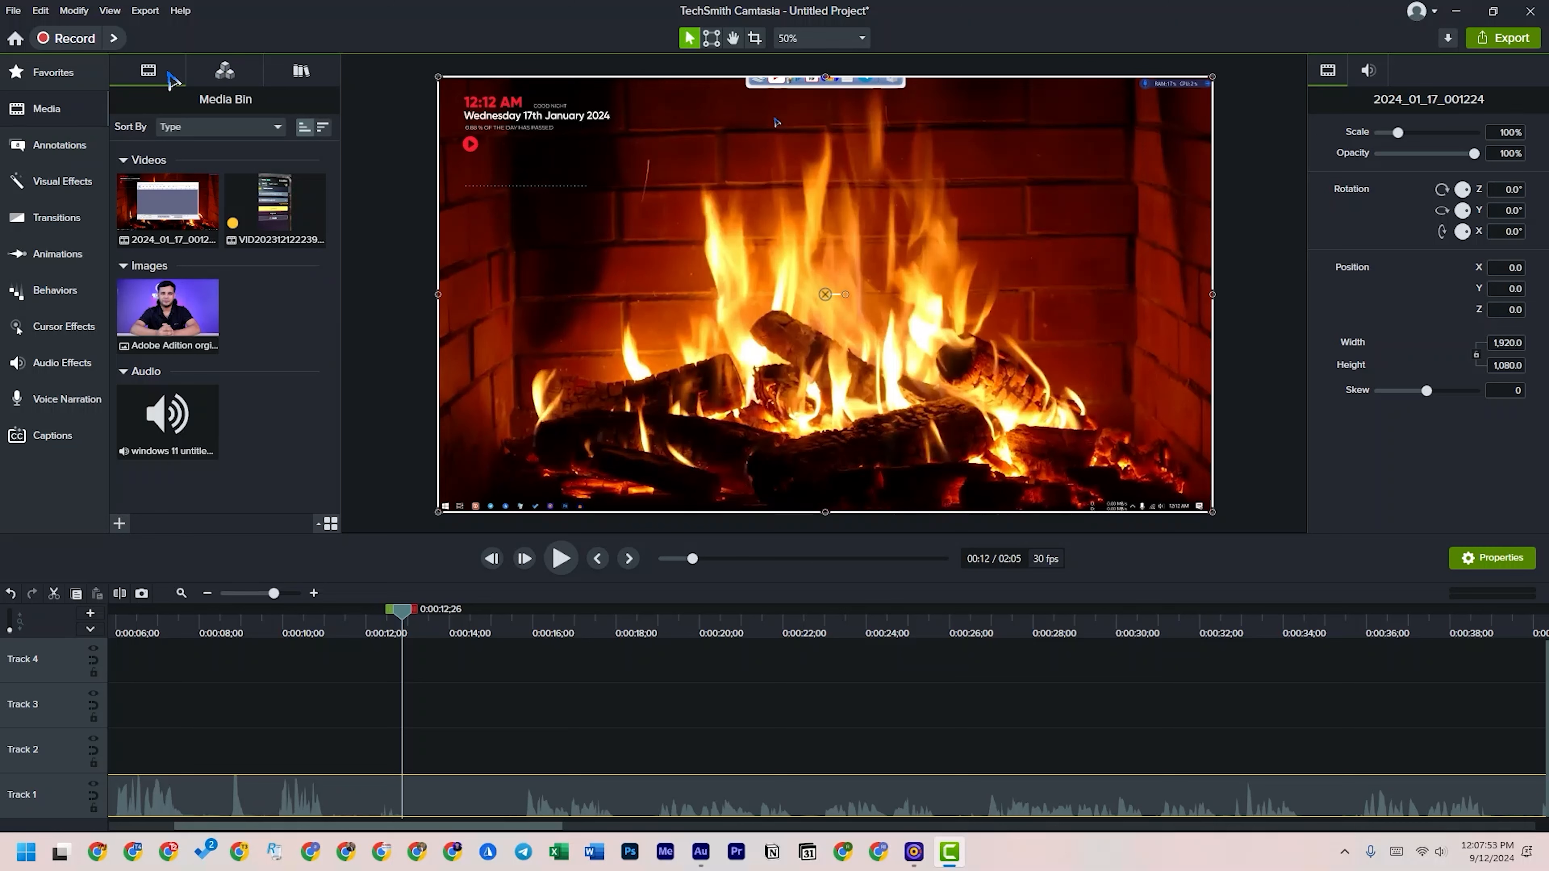
- Drag a Footage asset from Camtasia Assets onto the timeline, then cancel the sign-in prompt
click(224, 72)
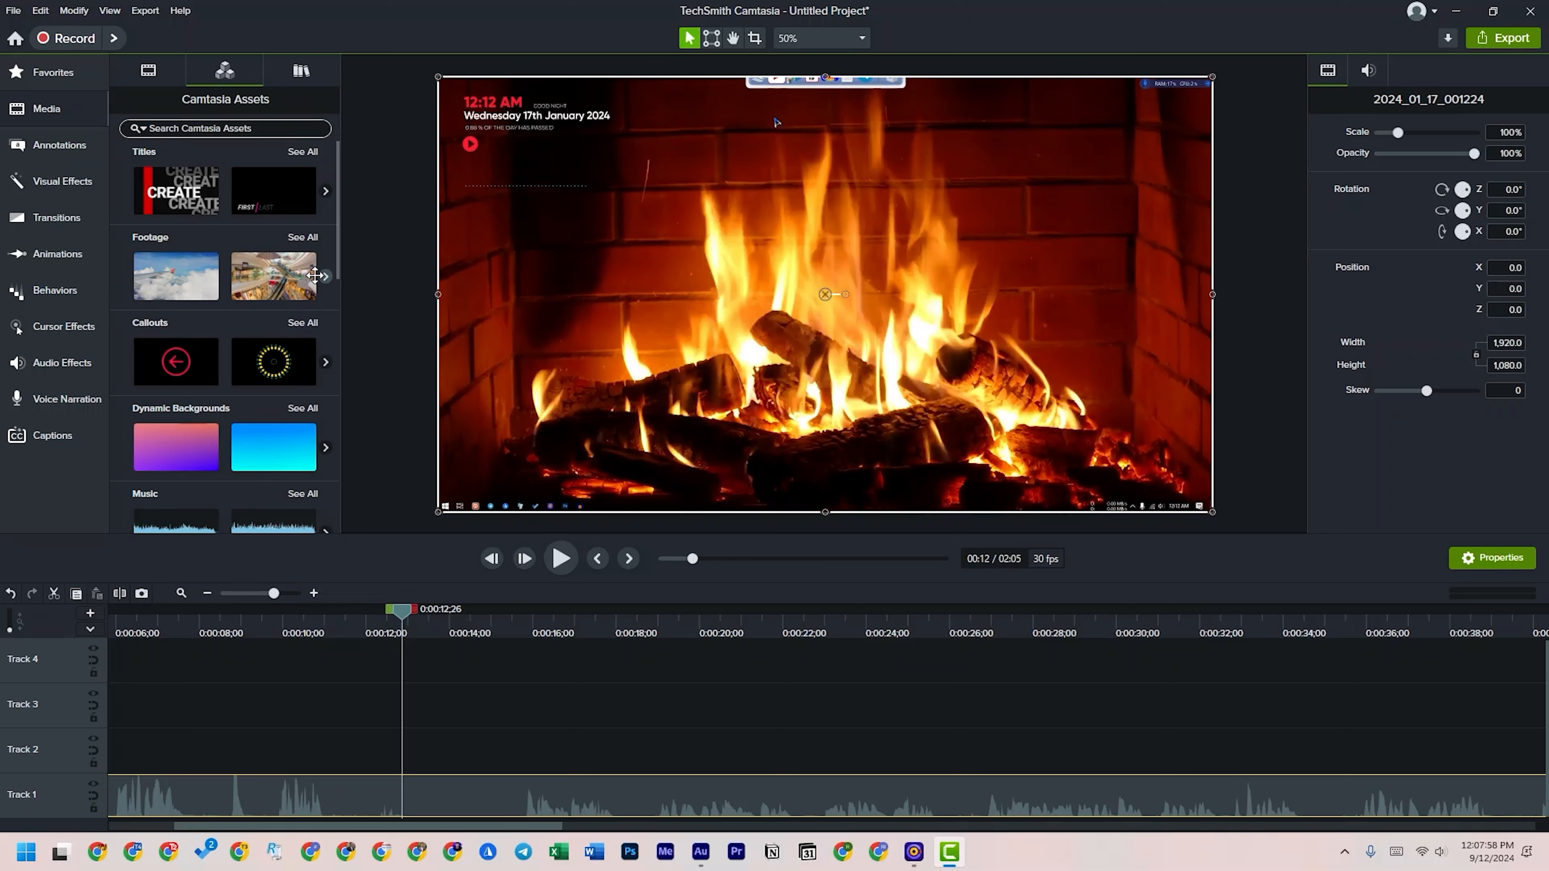
click(303, 237)
scroll(262, 301, down, 8)
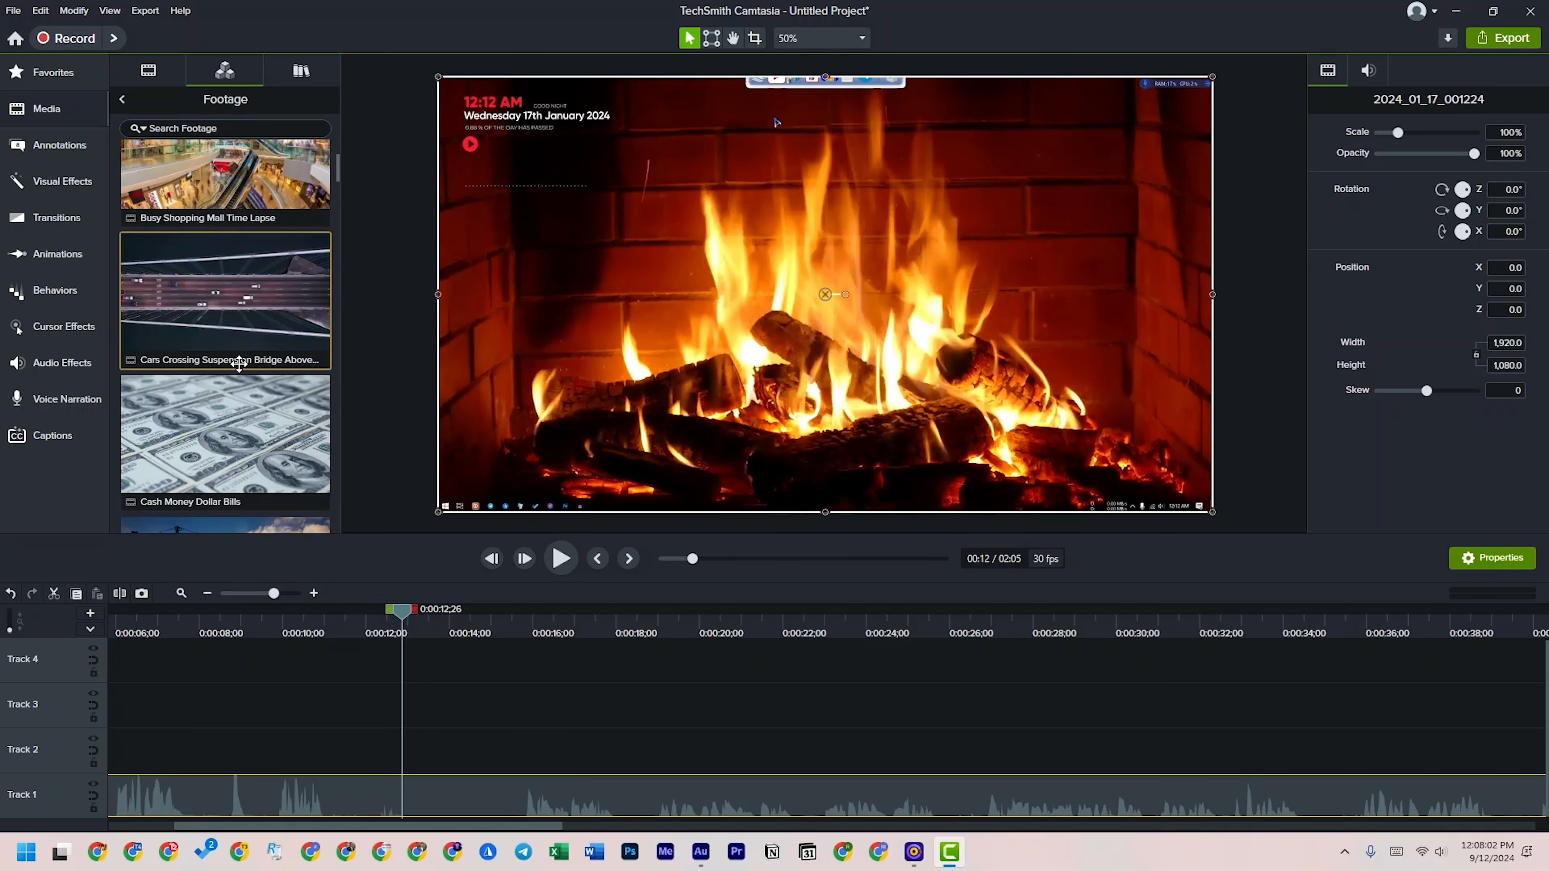
scroll(262, 301, up, 3)
drag(262, 301, 383, 678)
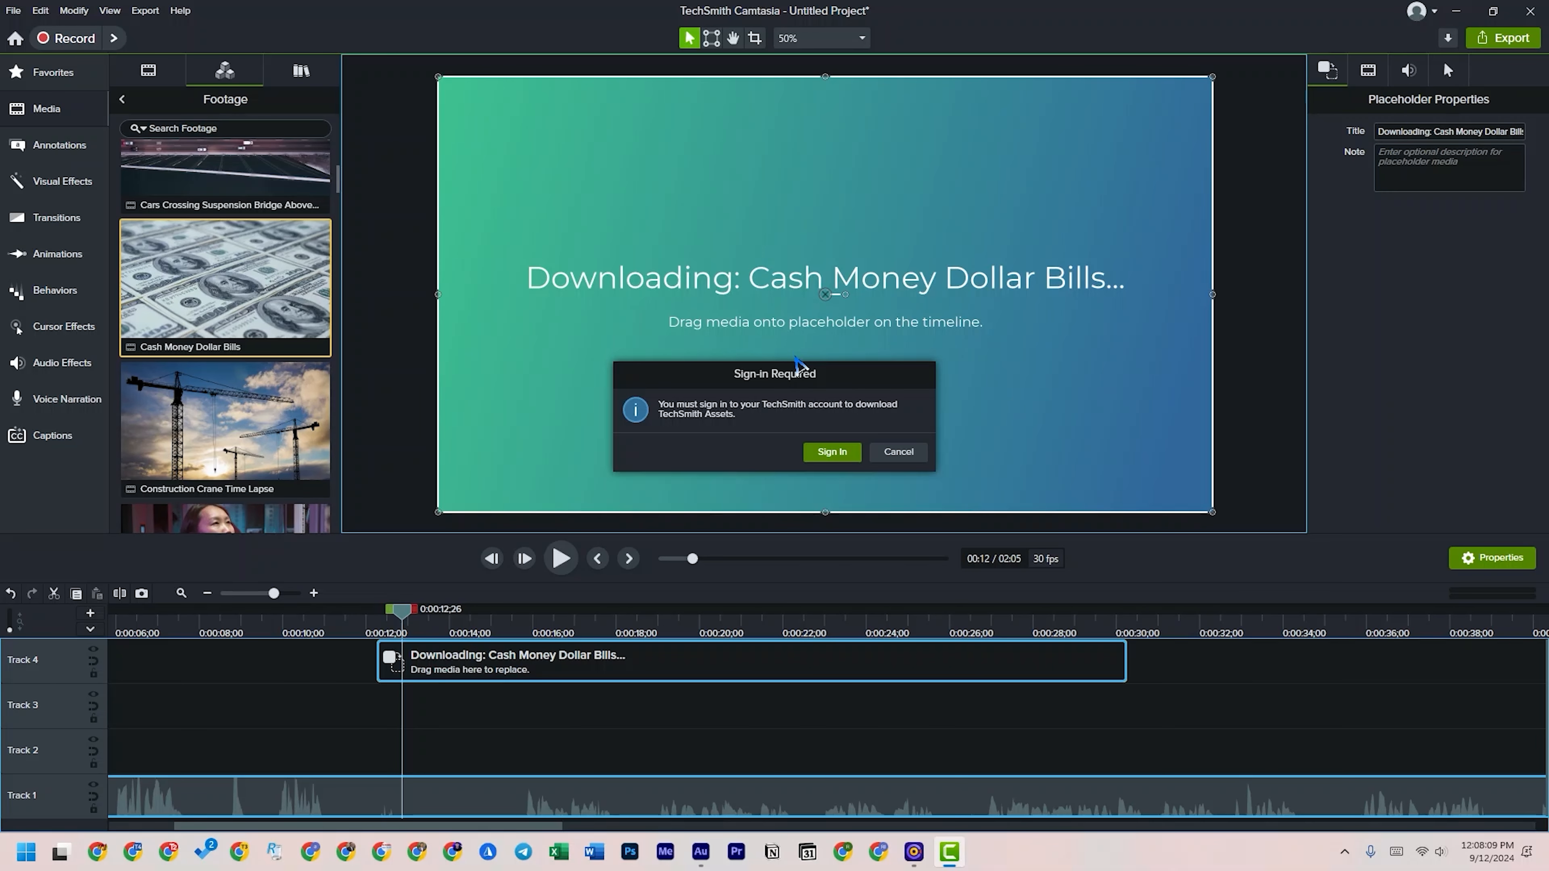
click(915, 457)
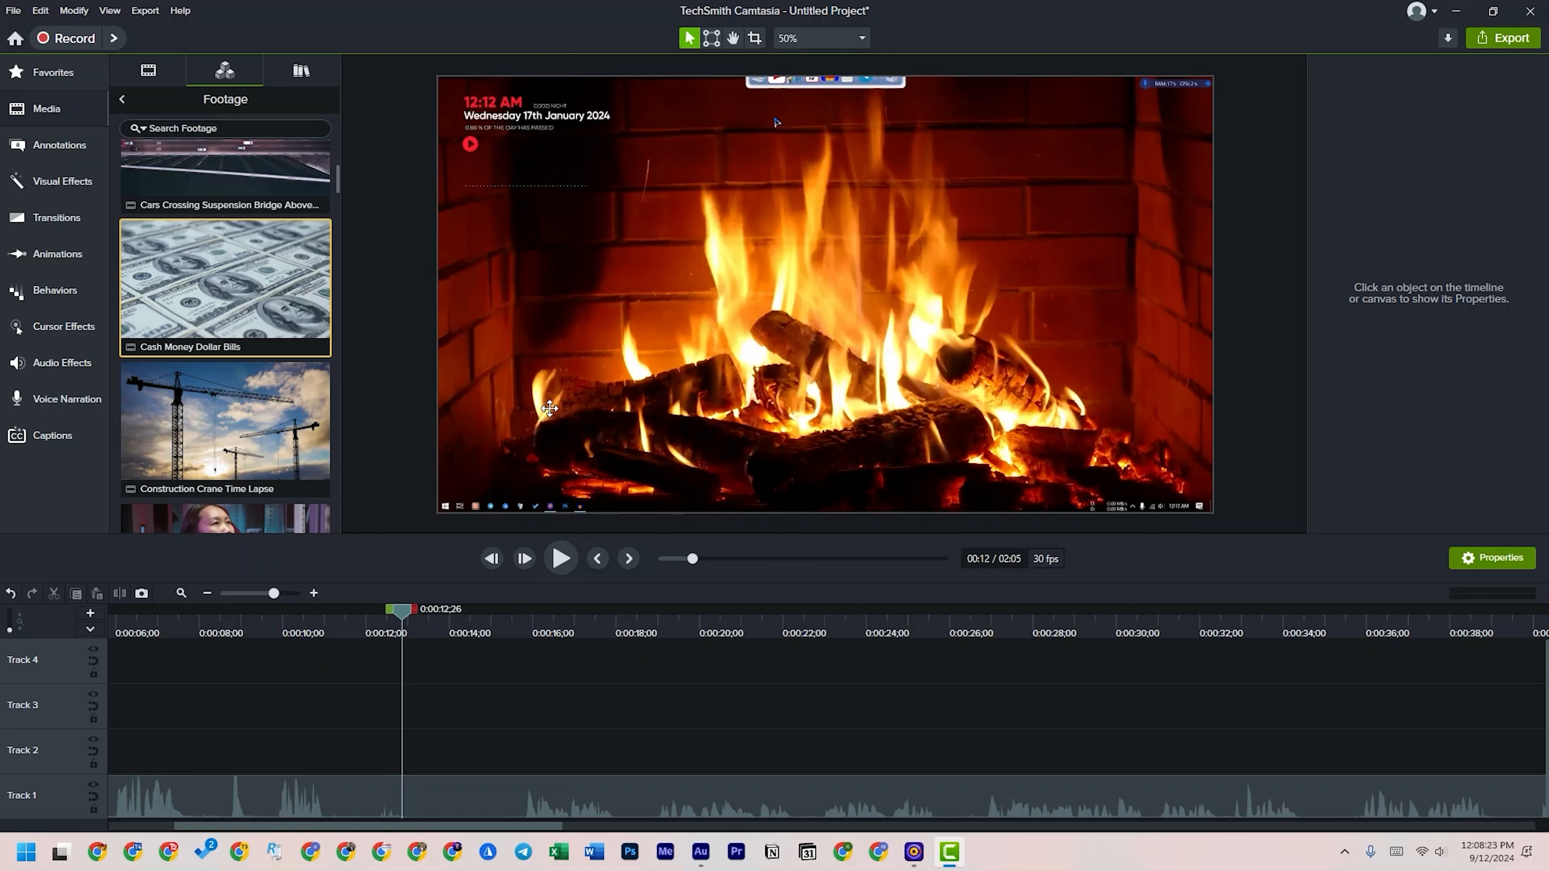
drag(340, 186, 318, 155)
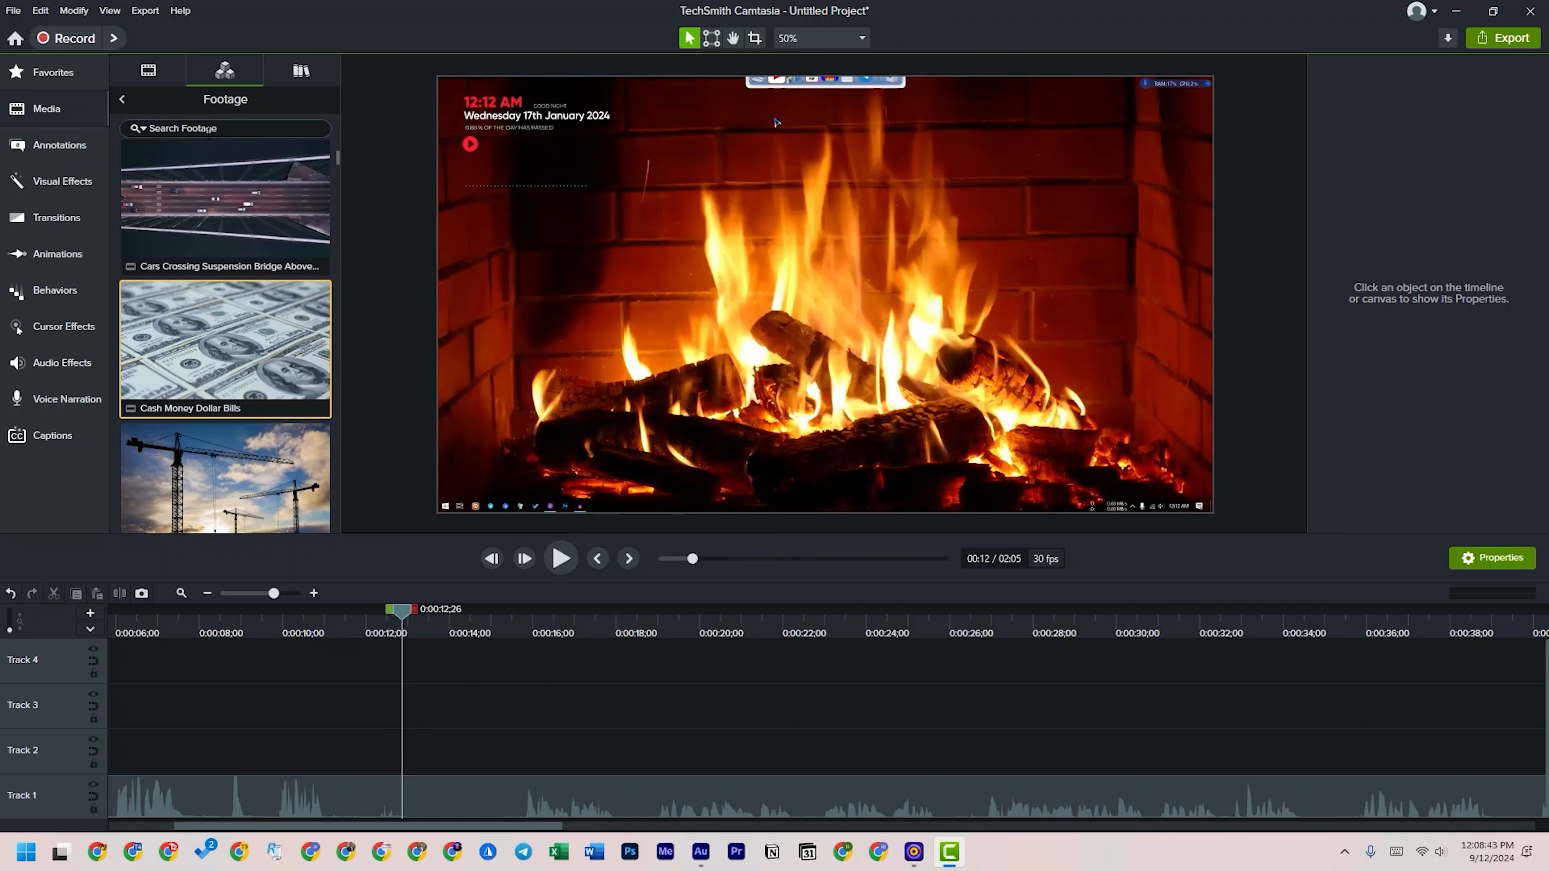
- Drag the Lower Third 1 title onto Track 3, then cancel sign-in to remove its placeholder
click(125, 103)
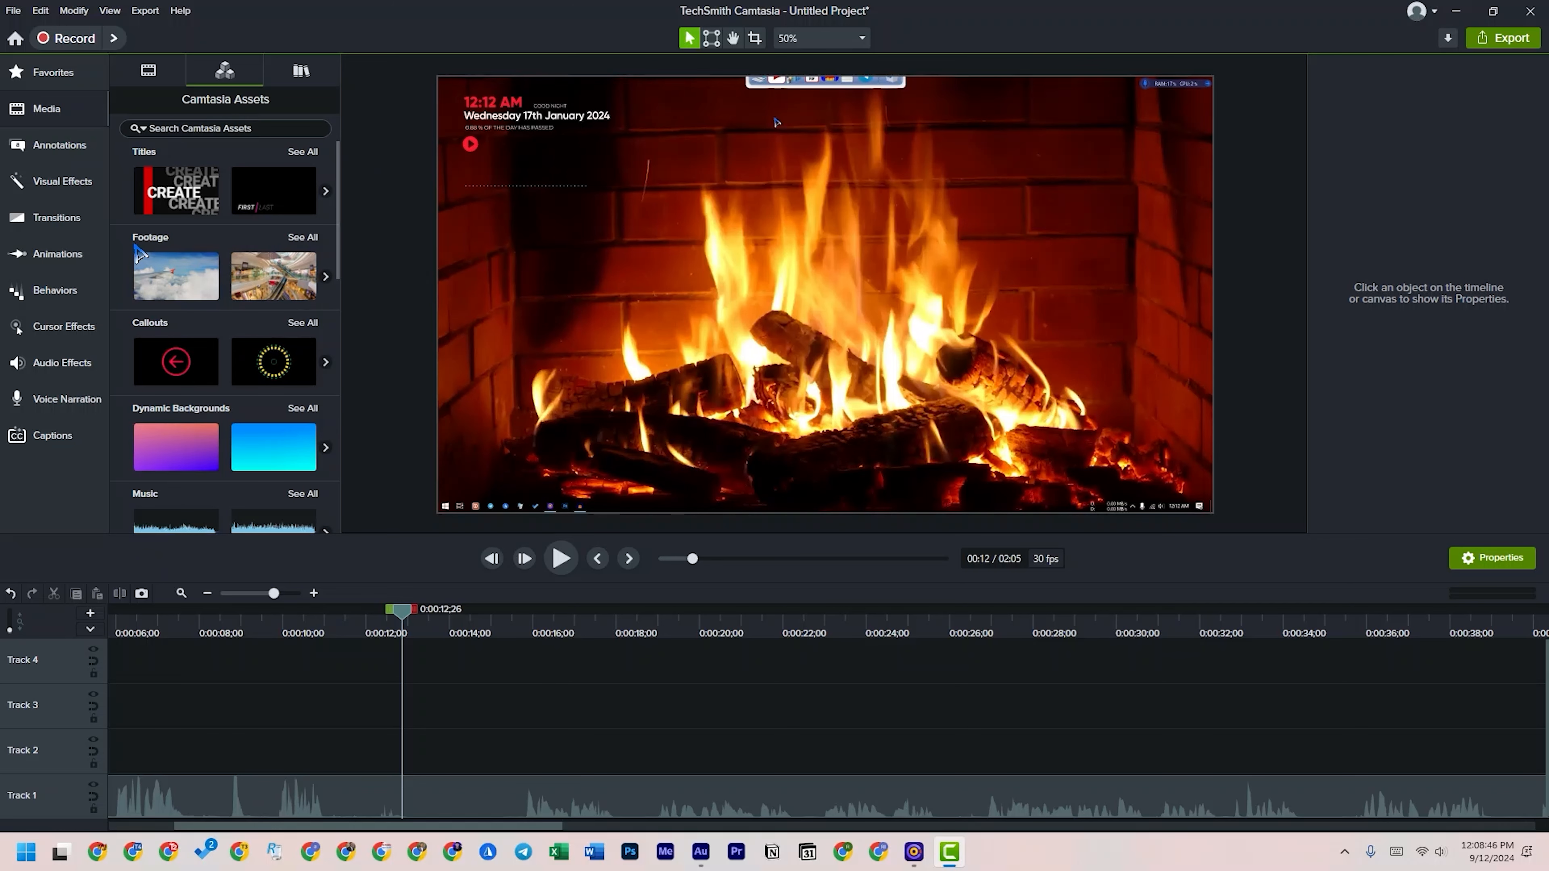
click(326, 191)
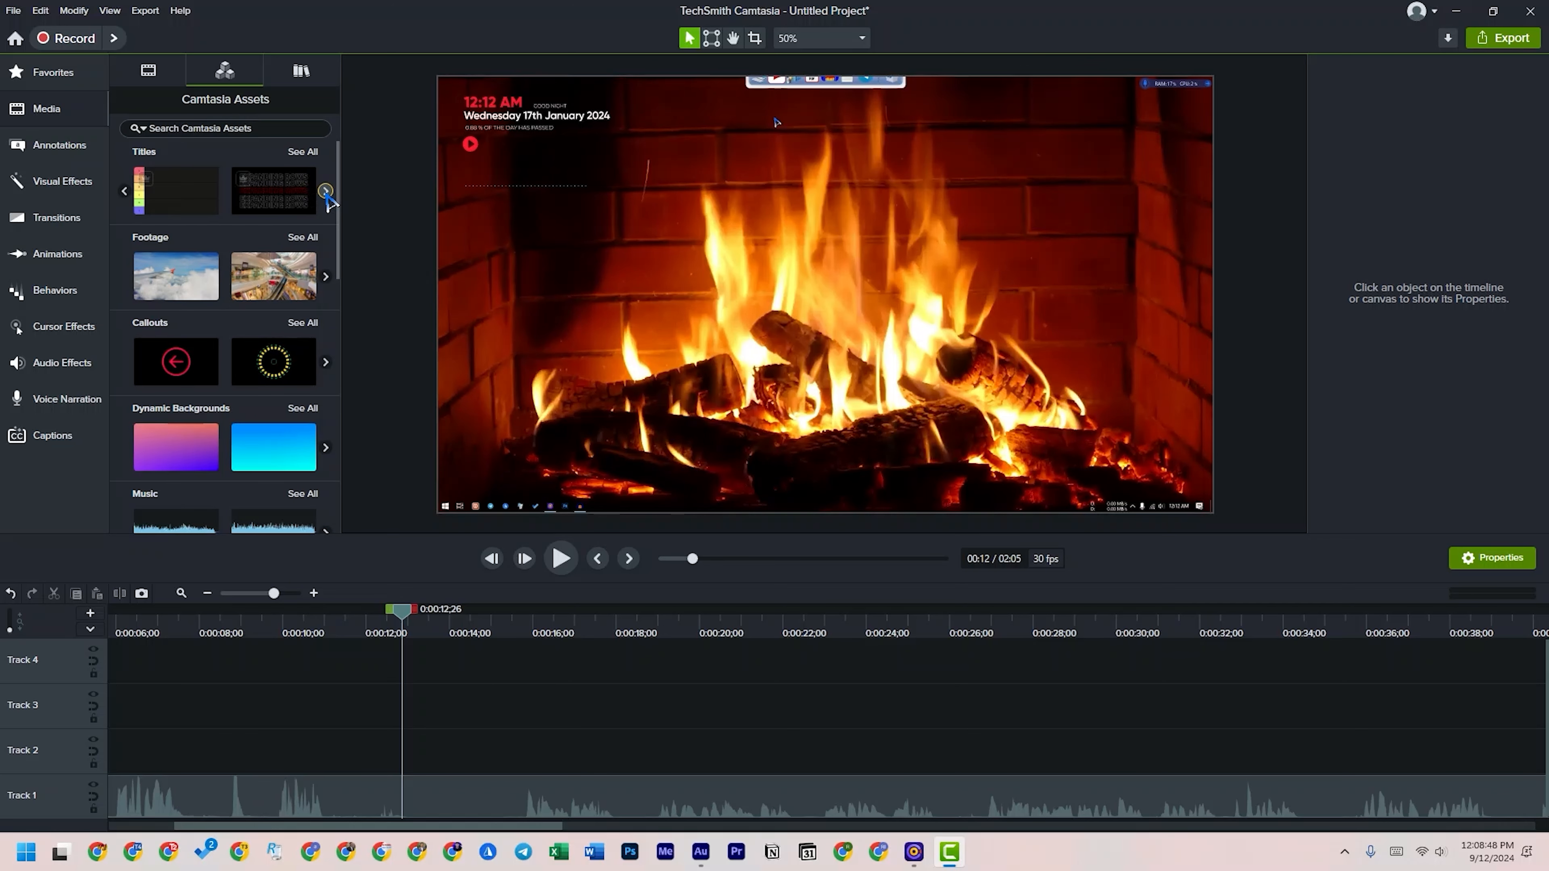
click(299, 153)
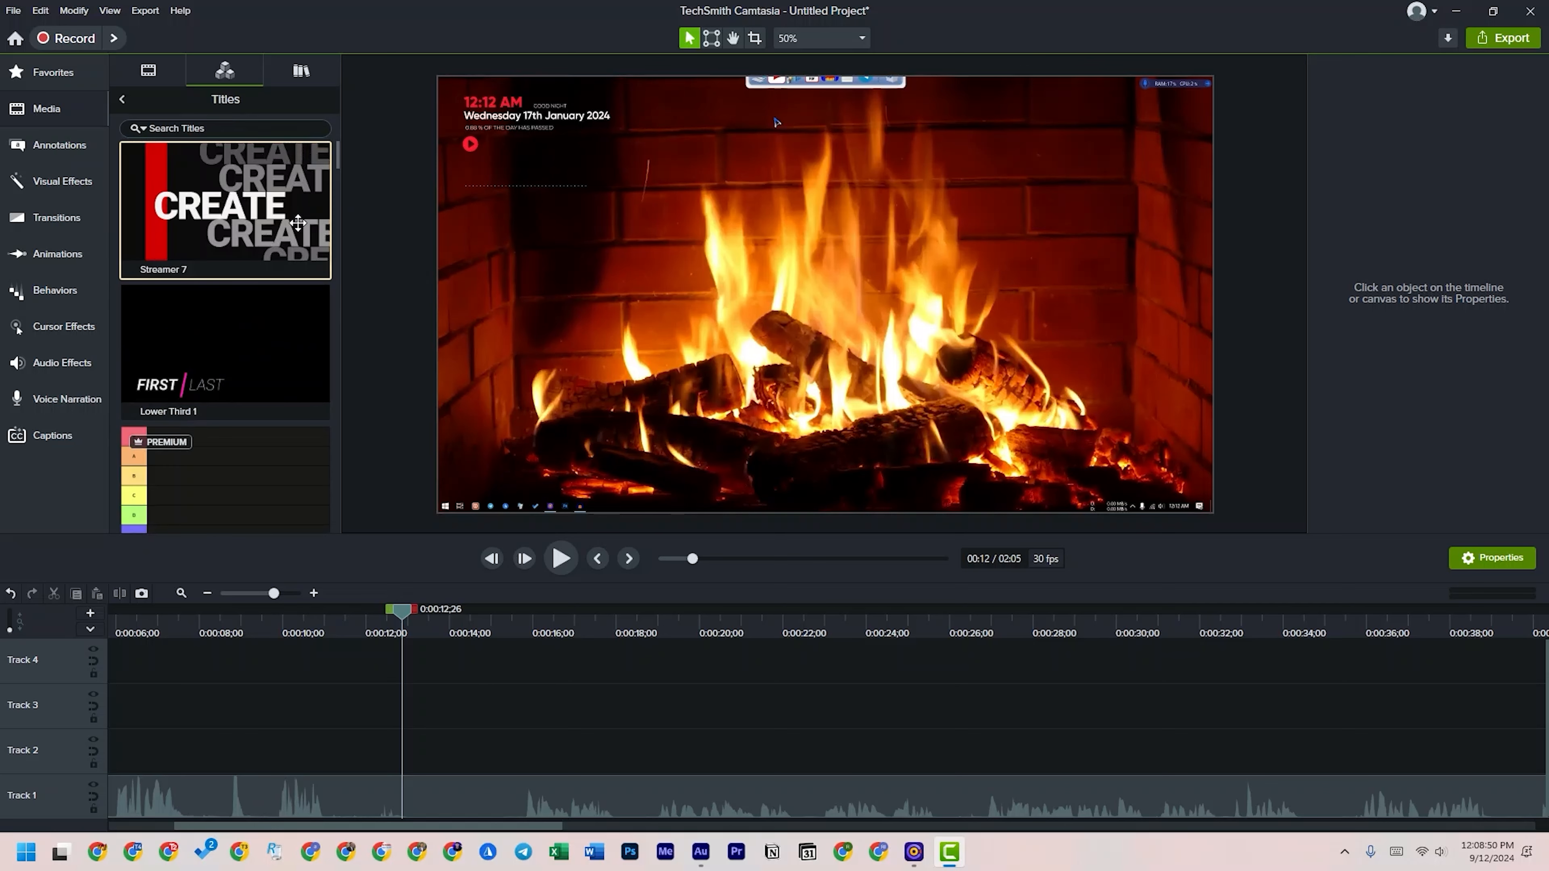
drag(208, 341, 421, 704)
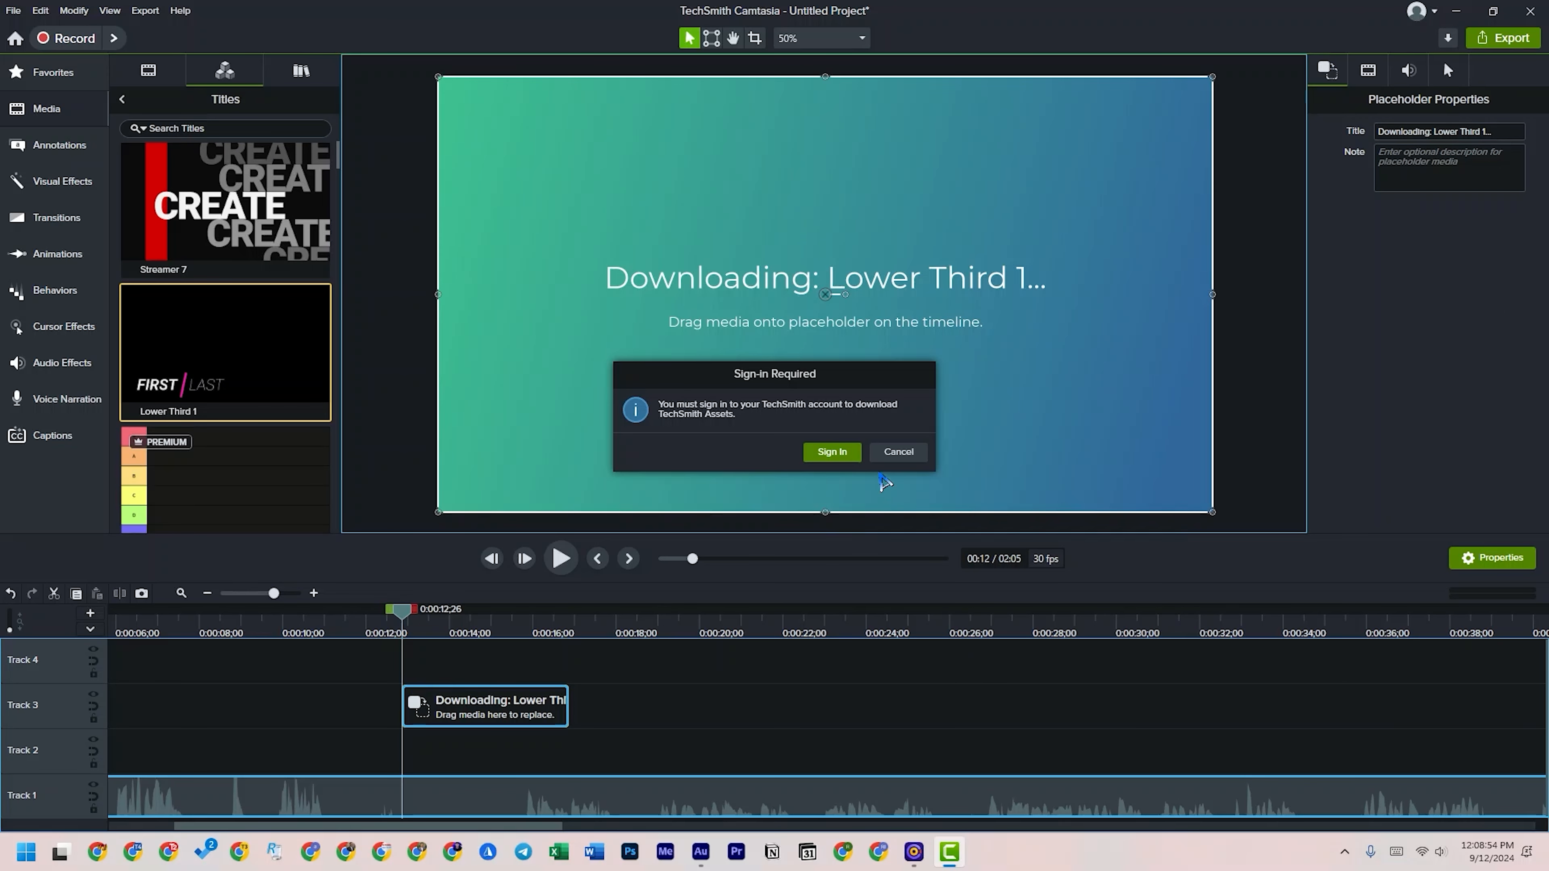
click(898, 451)
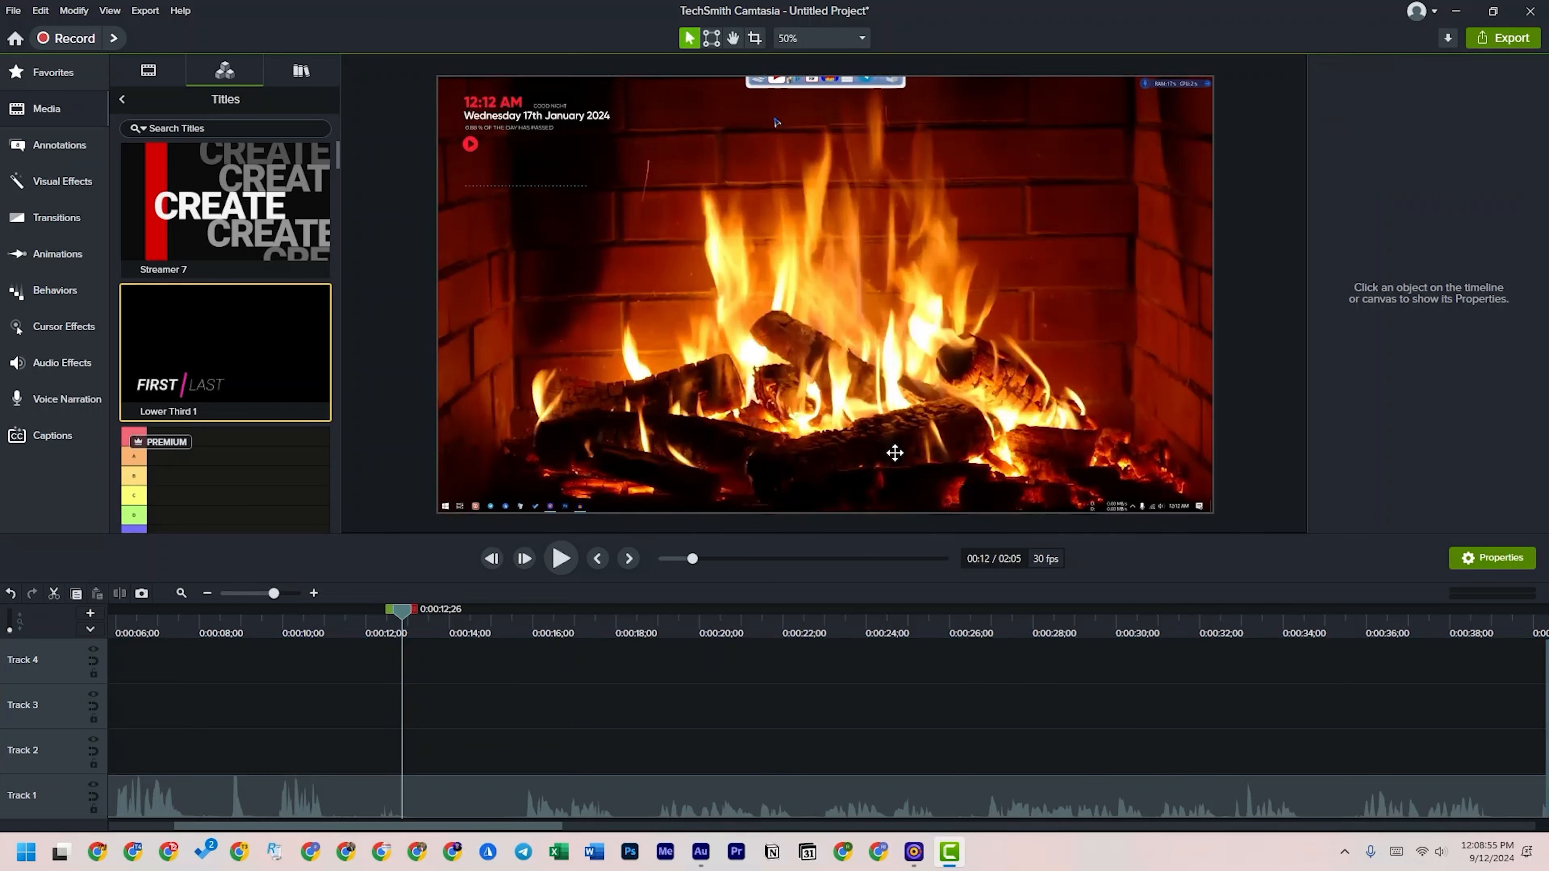
- Drag the Subscribe Bell asset onto Track 4, decline sign-in, and scroll the assets list to the top
click(122, 100)
scroll(183, 256, down, 3)
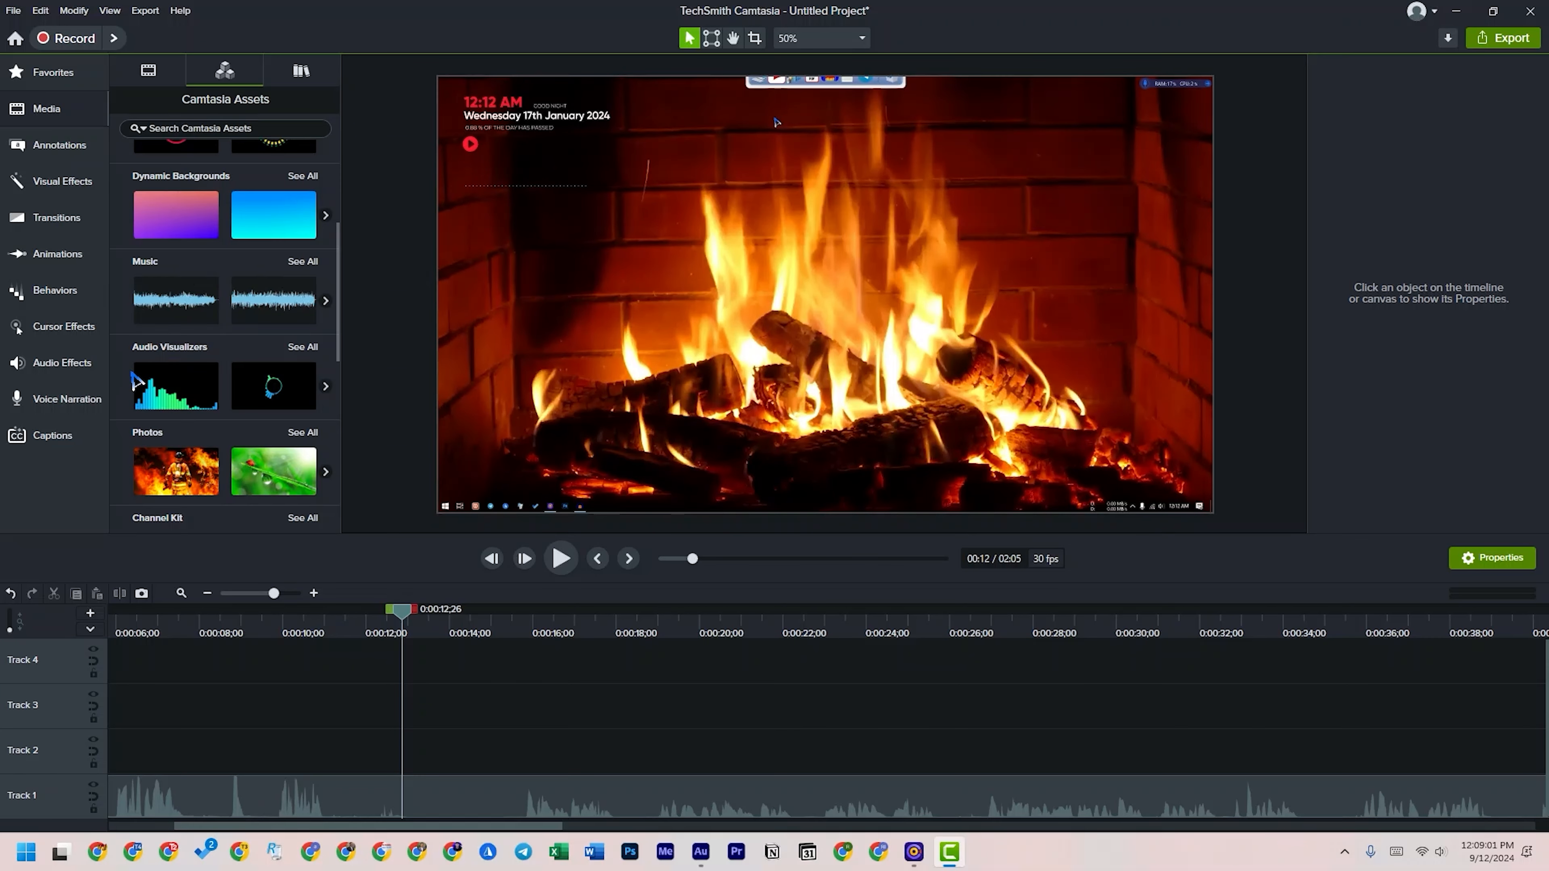
scroll(207, 361, down, 2)
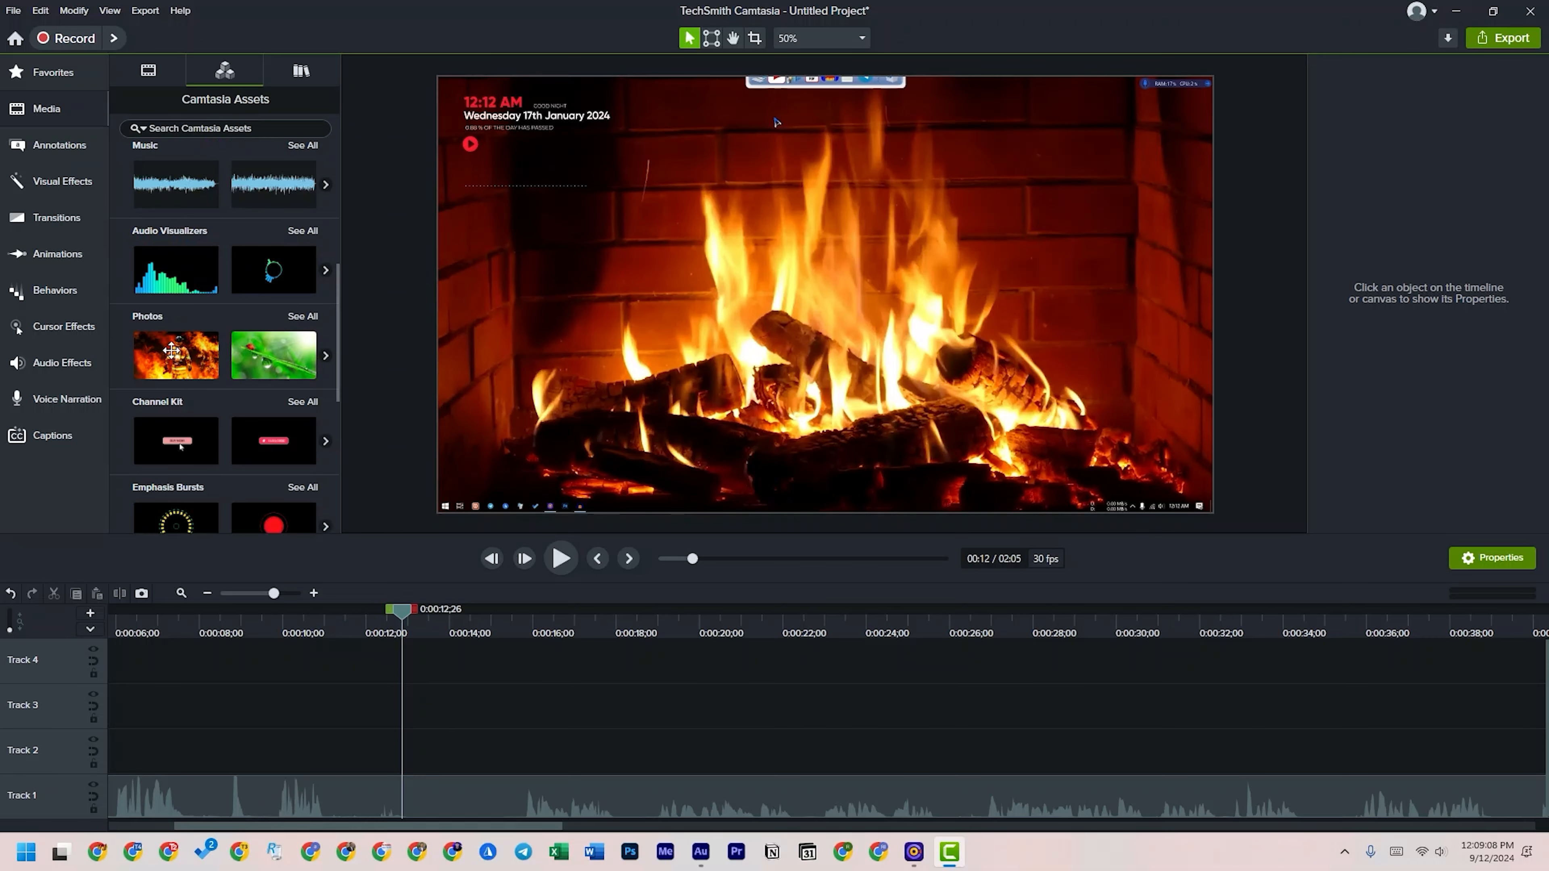
drag(292, 444, 421, 671)
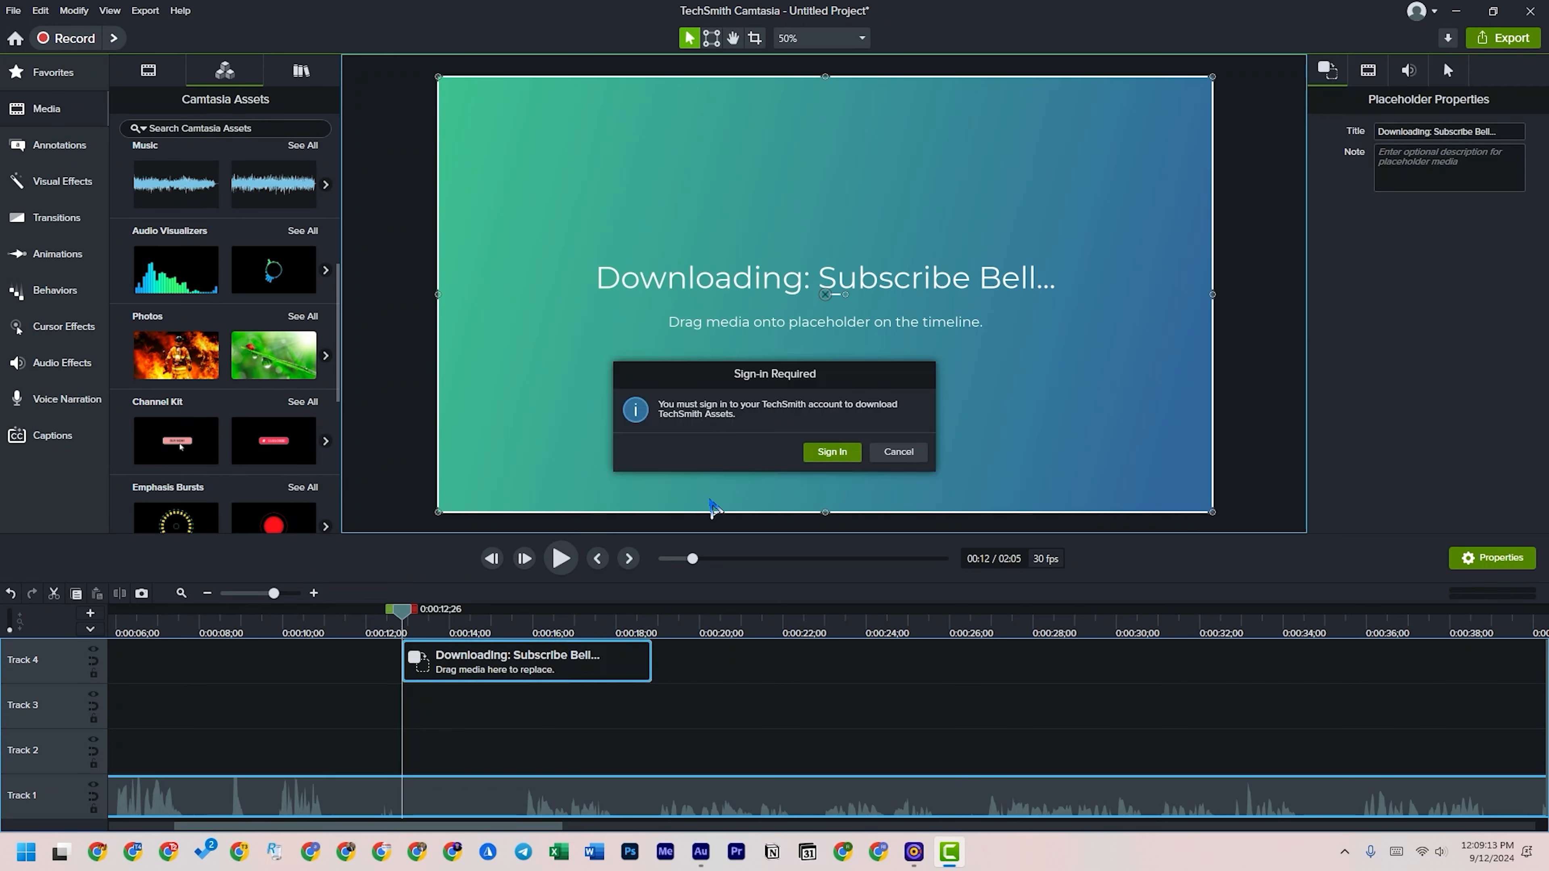
click(899, 452)
scroll(341, 491, down, 6)
drag(341, 491, 383, 243)
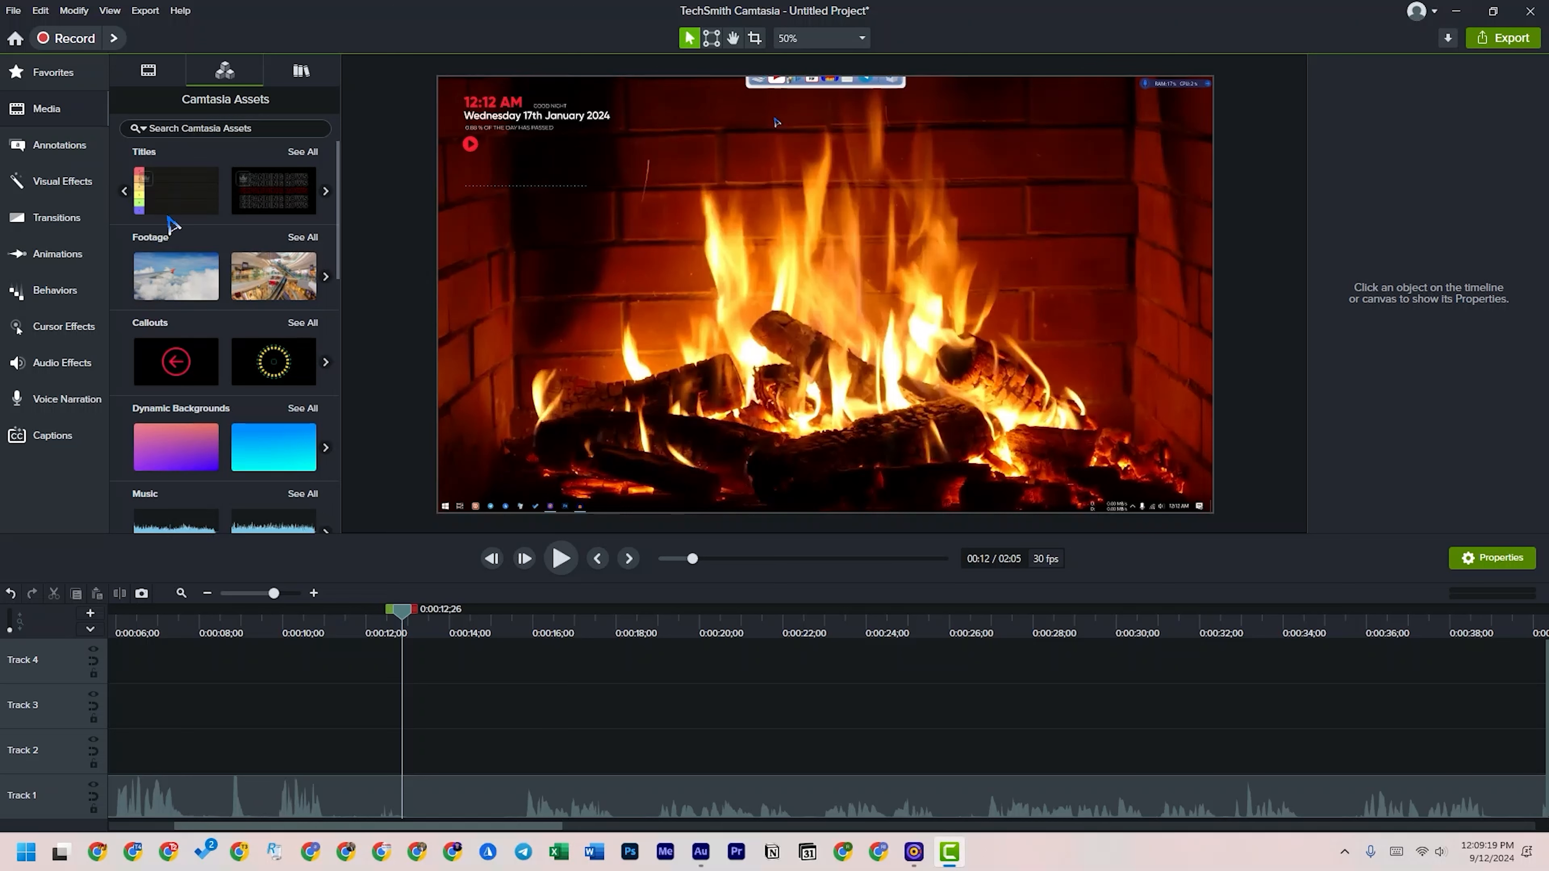
- In the Library, peek into Audio, Audio Visualizers and Channel Kit, then expand Cursor Animations
click(303, 73)
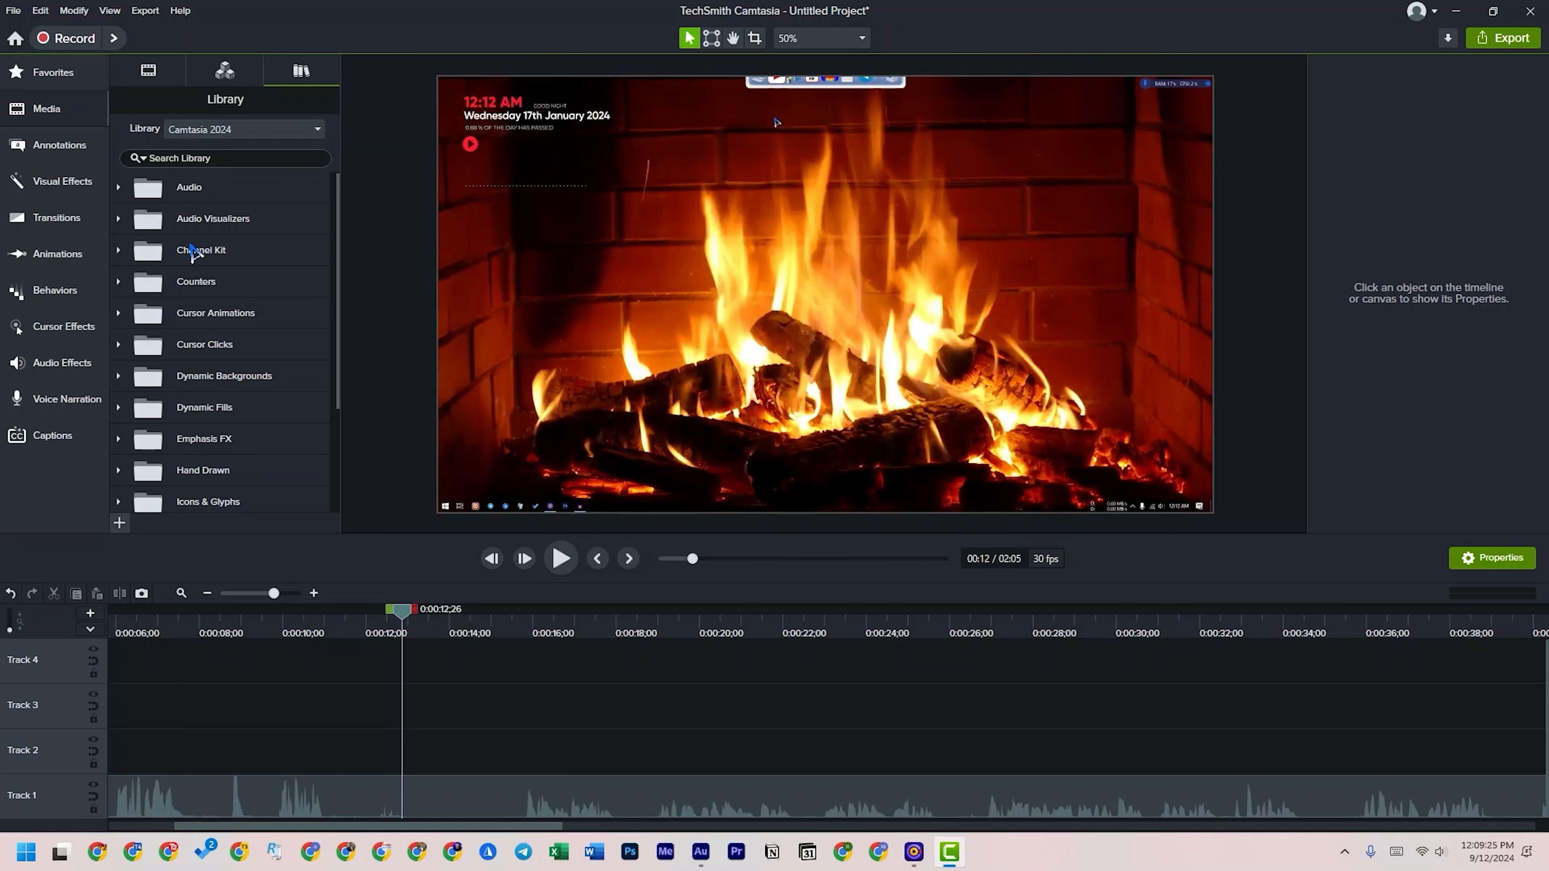
click(122, 186)
click(122, 186)
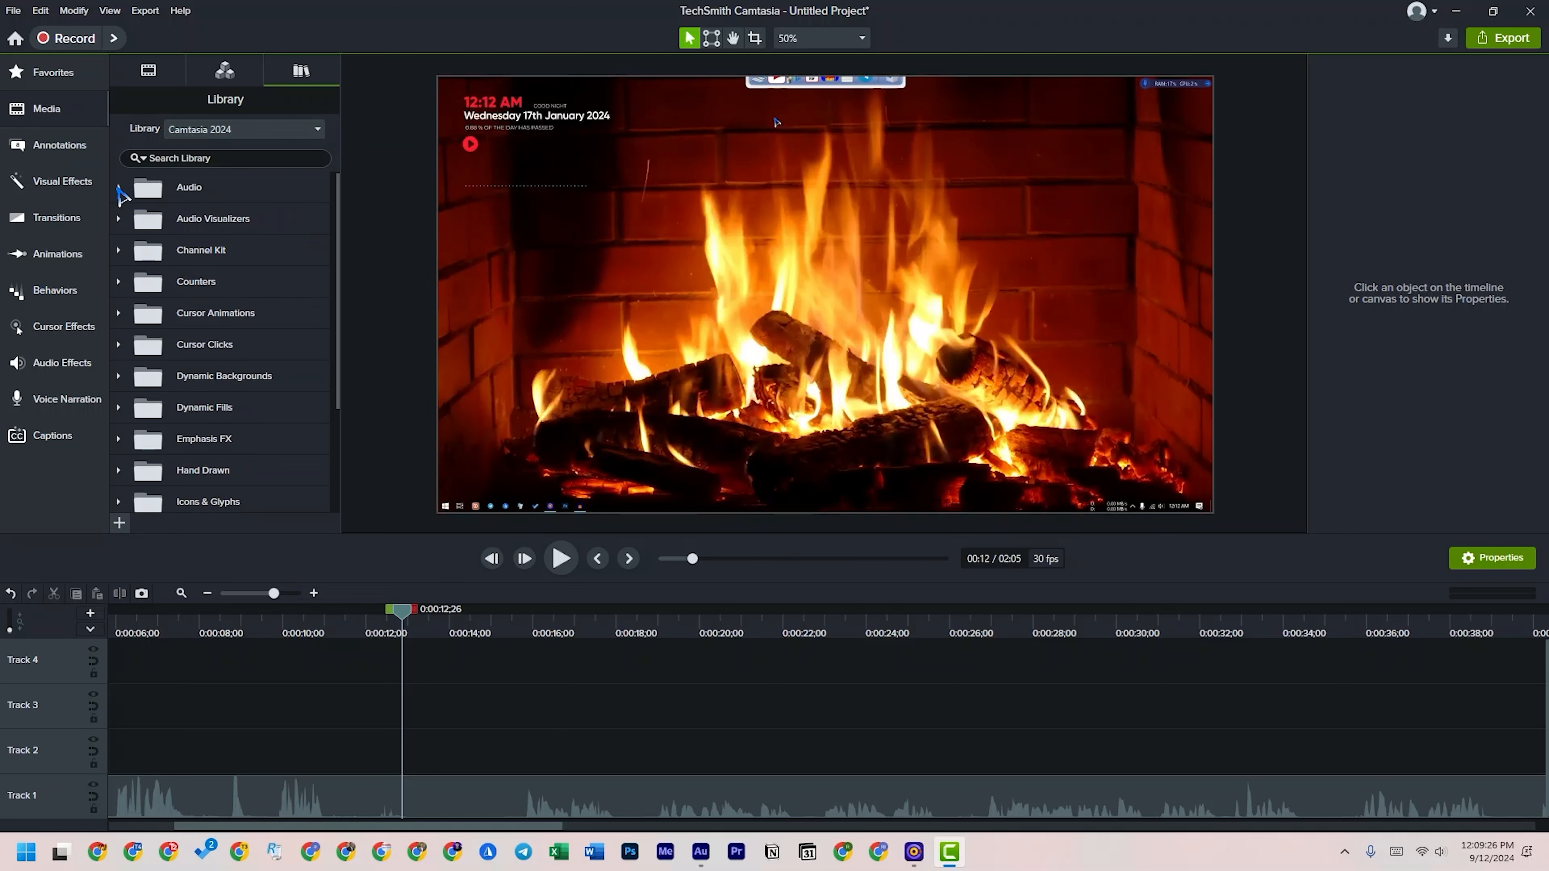
click(119, 218)
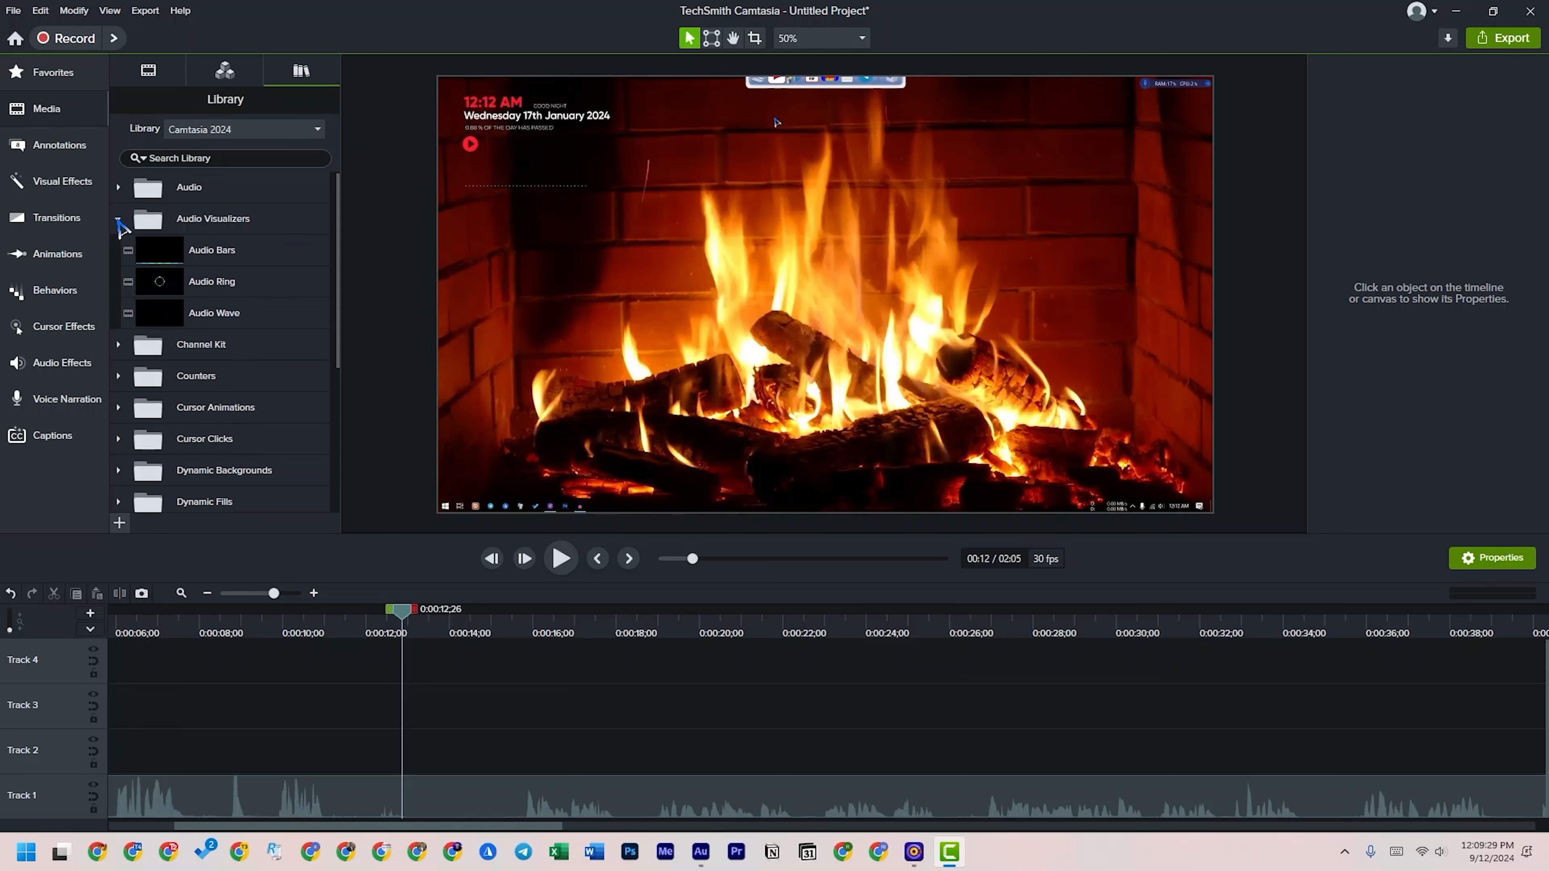
click(119, 218)
click(119, 250)
click(119, 250)
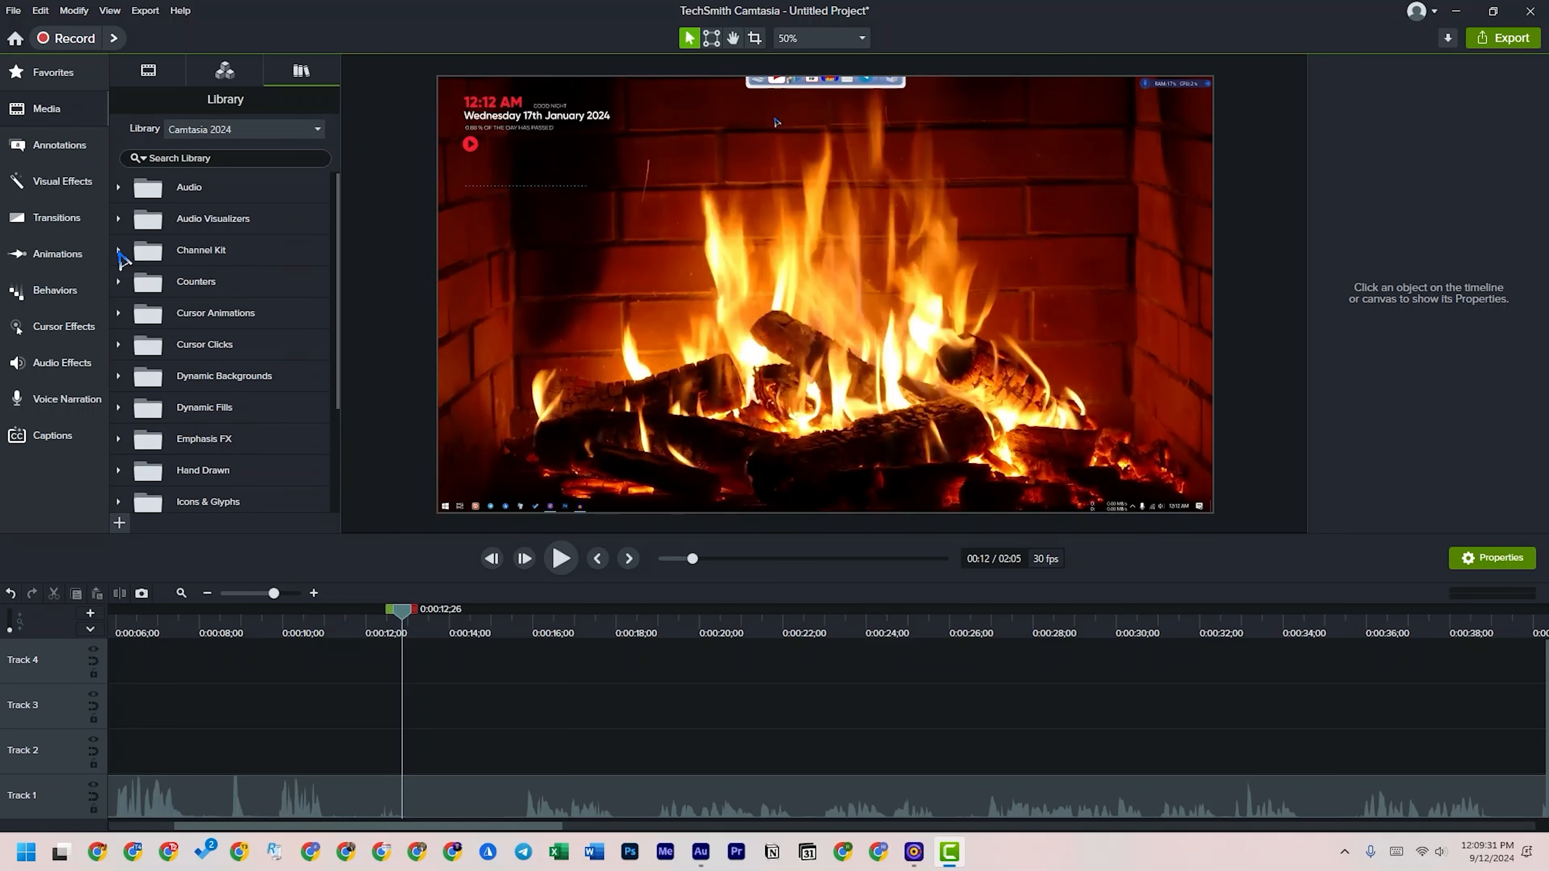
click(119, 313)
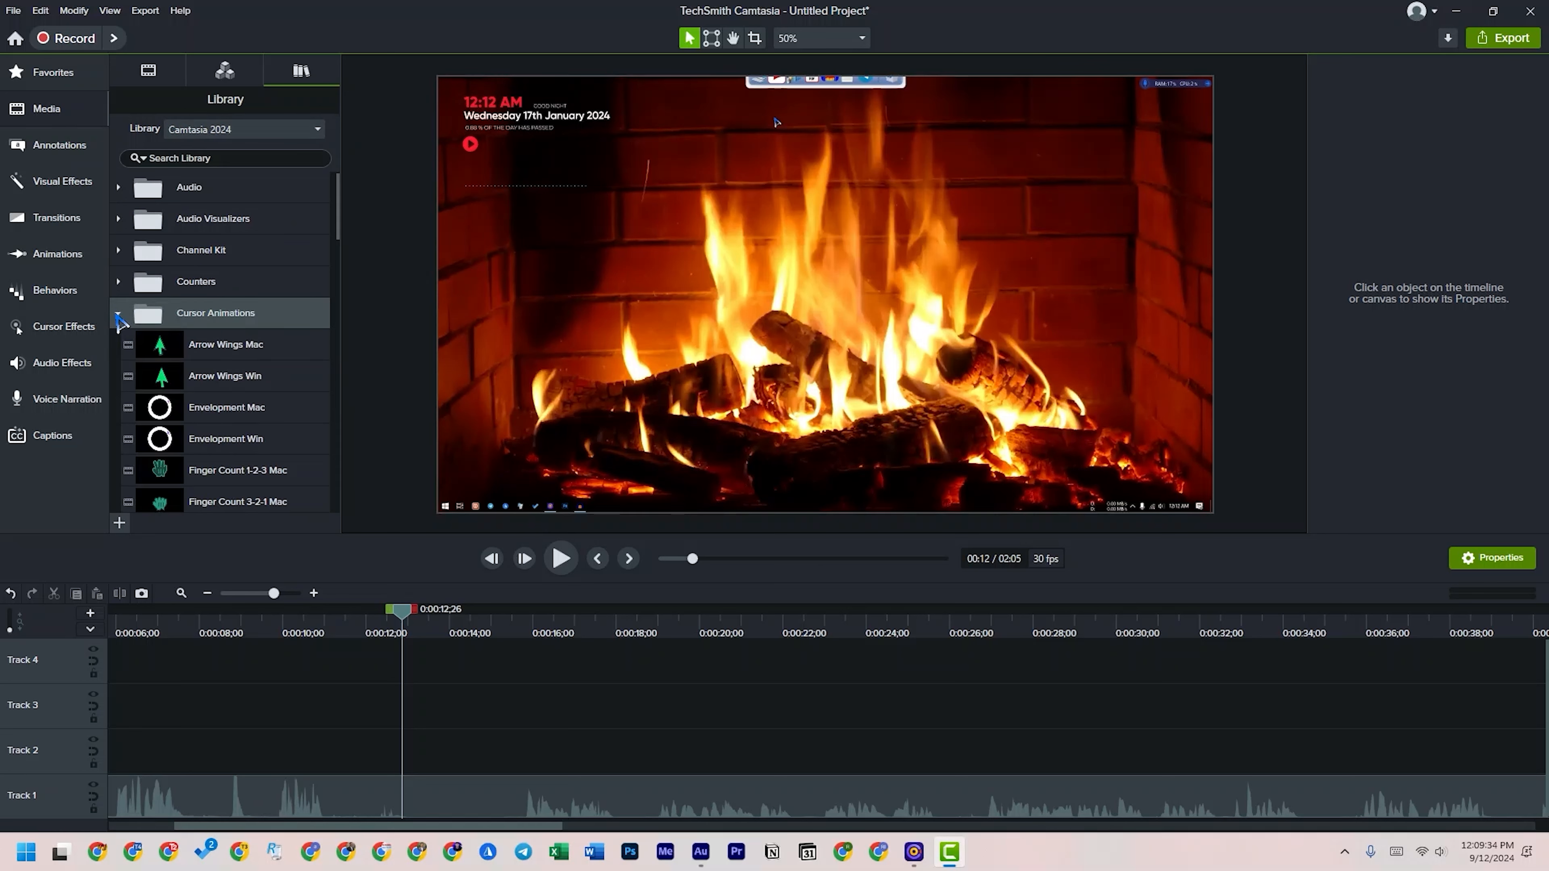
- At about 17 seconds, add Arrow Wings Mac to the canvas and resize, move and rotate it
drag(337, 227, 337, 292)
drag(400, 615, 579, 650)
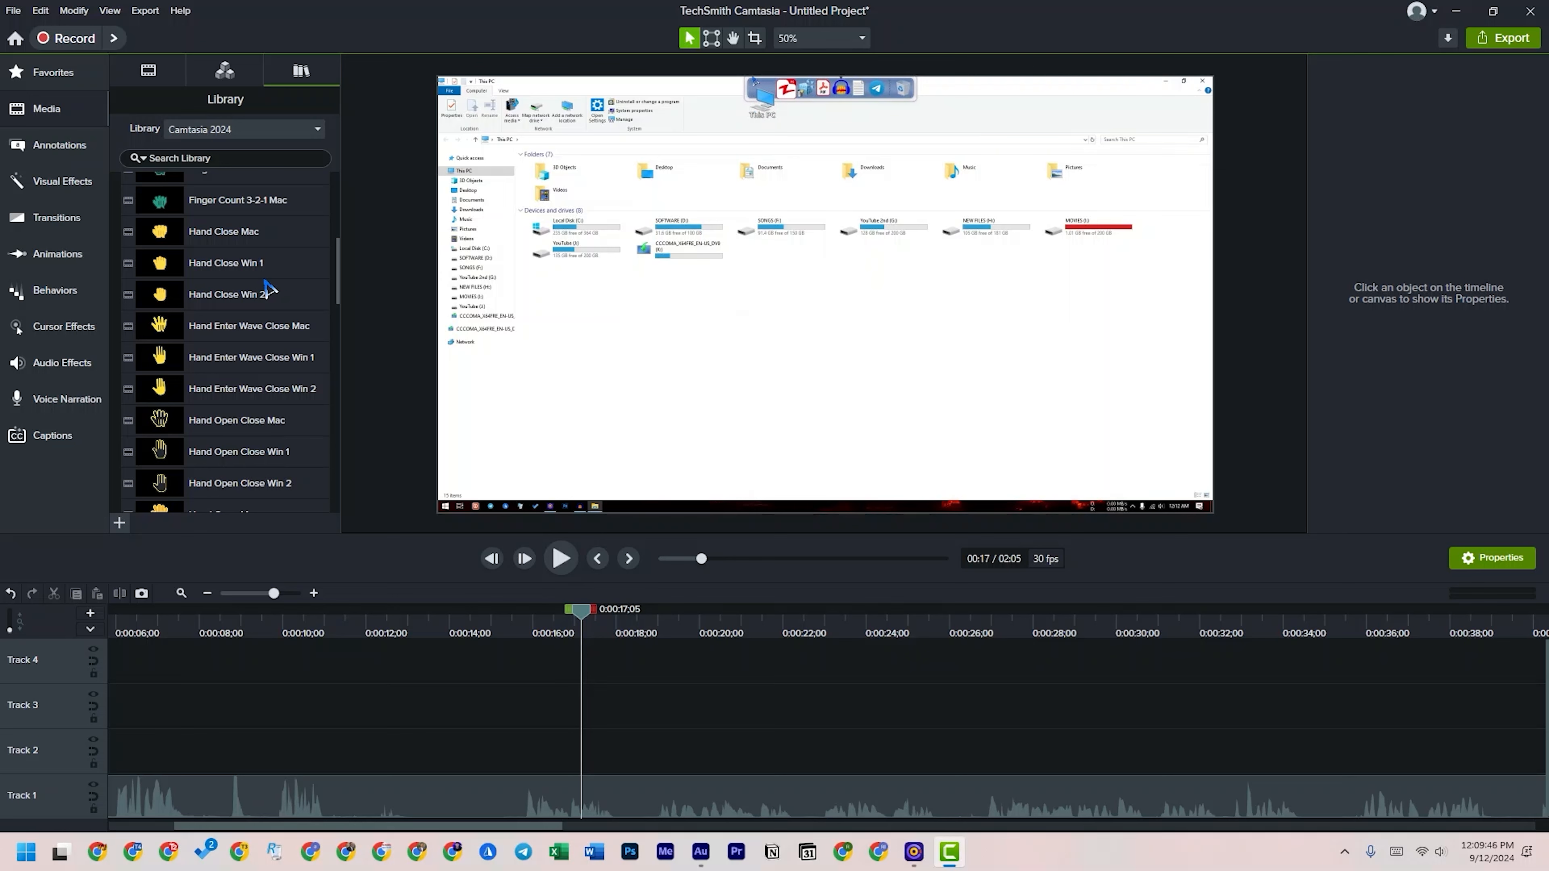
drag(337, 273, 349, 232)
drag(173, 250, 801, 194)
drag(897, 278, 775, 219)
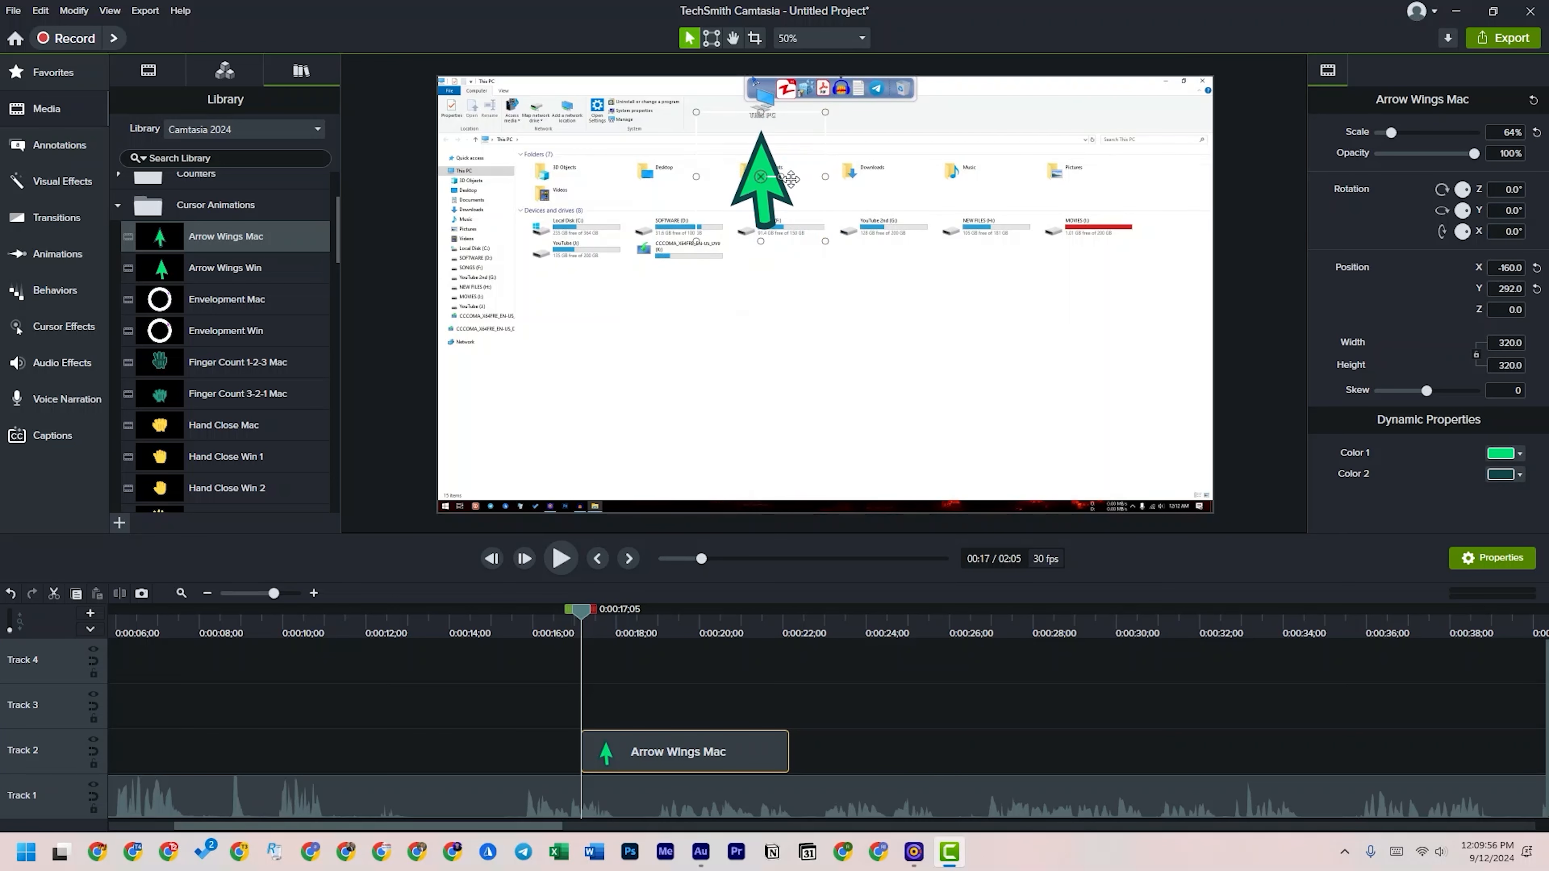
drag(780, 198, 780, 352)
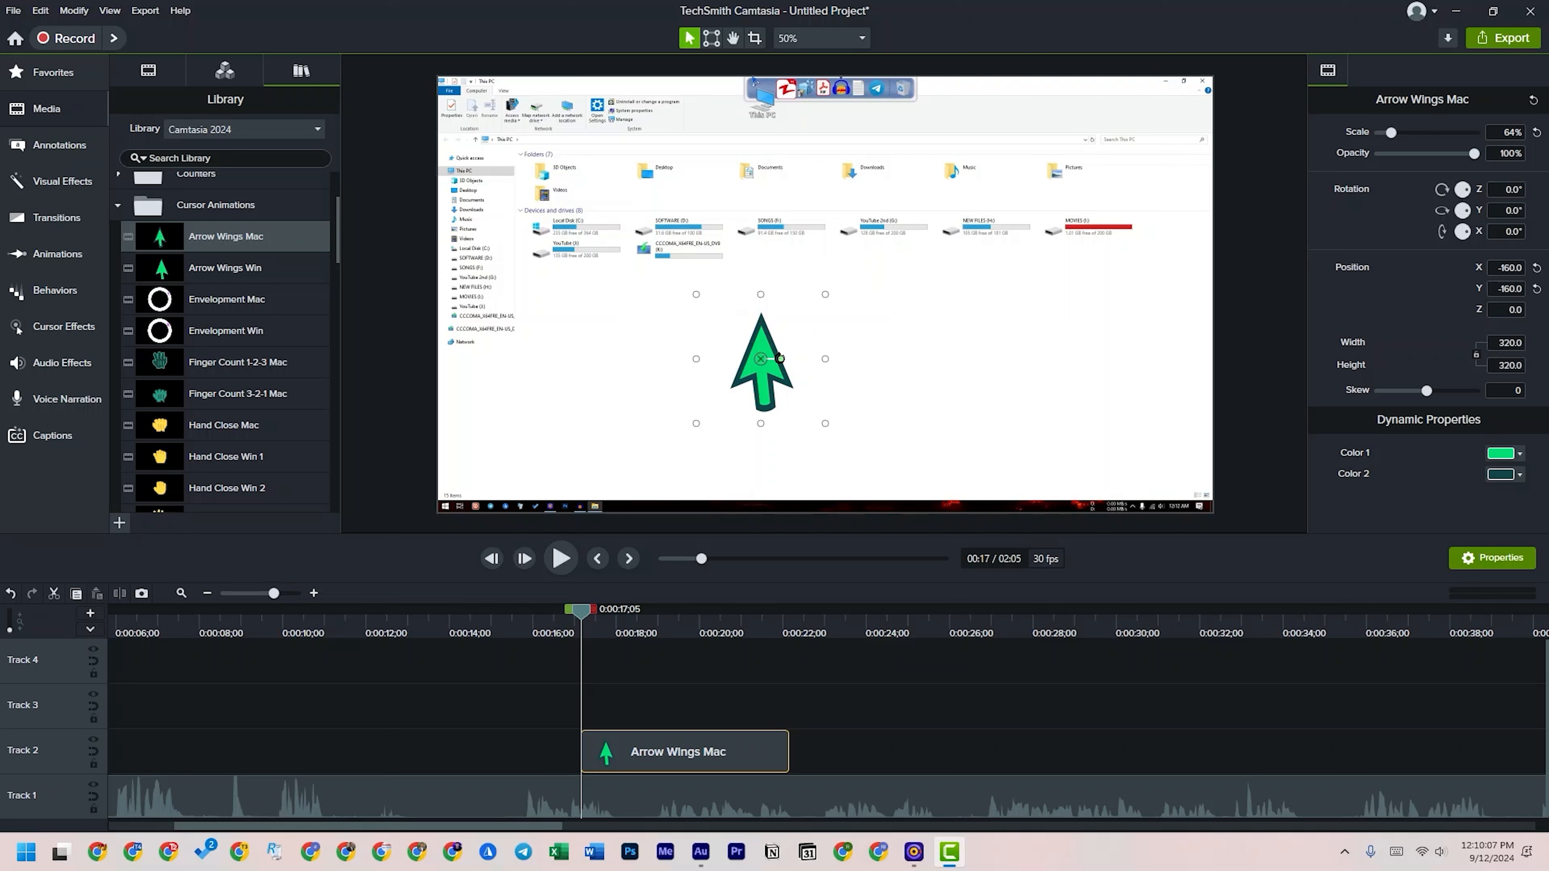
drag(780, 359, 730, 141)
drag(725, 244, 725, 169)
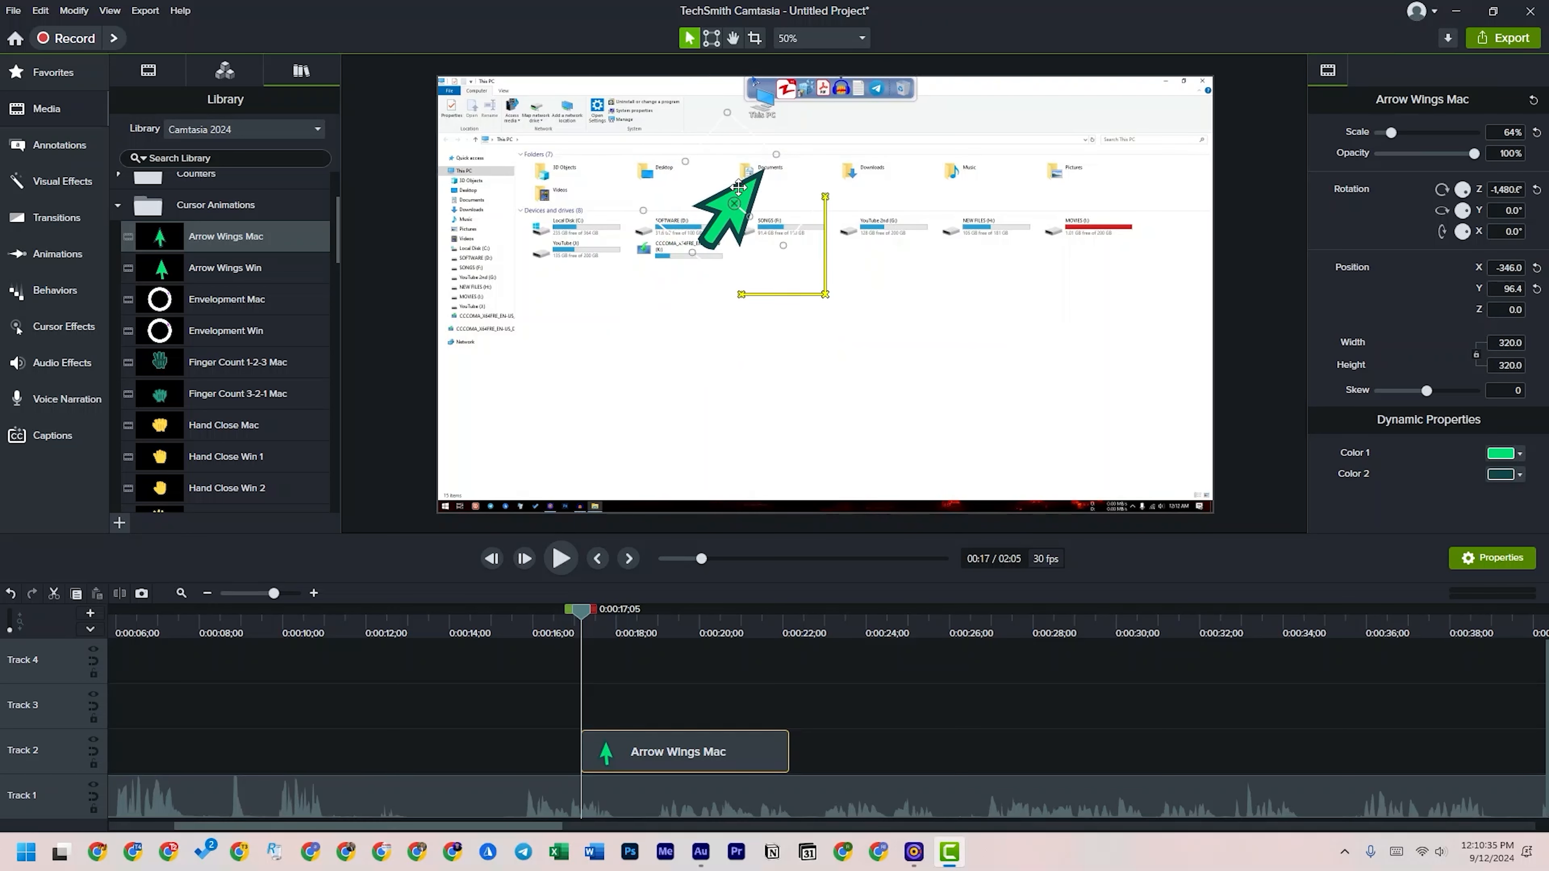
drag(740, 214, 706, 143)
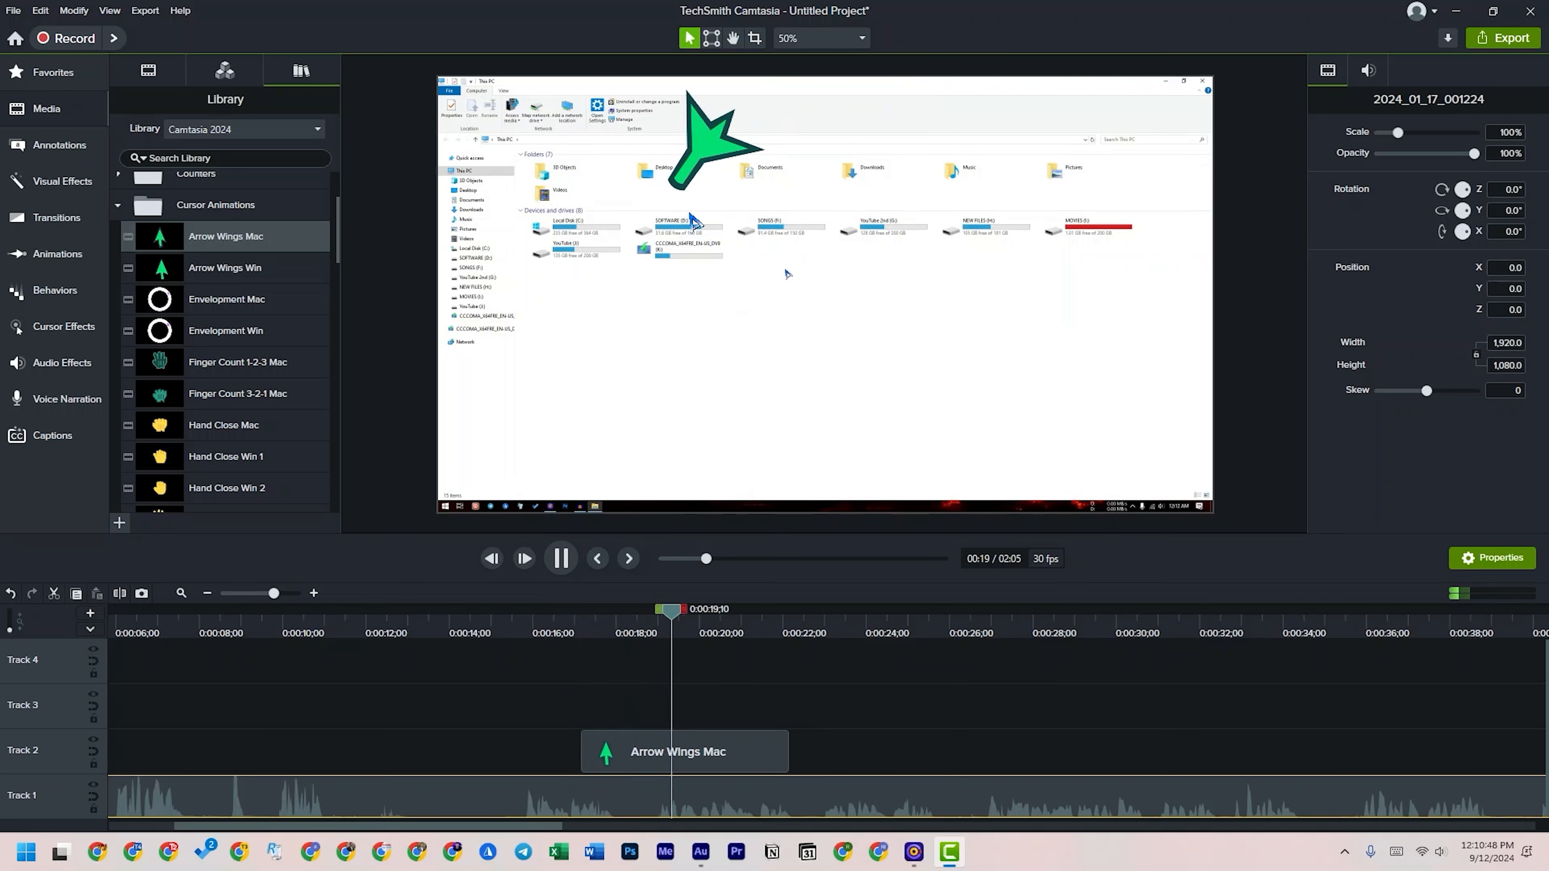
key(space)
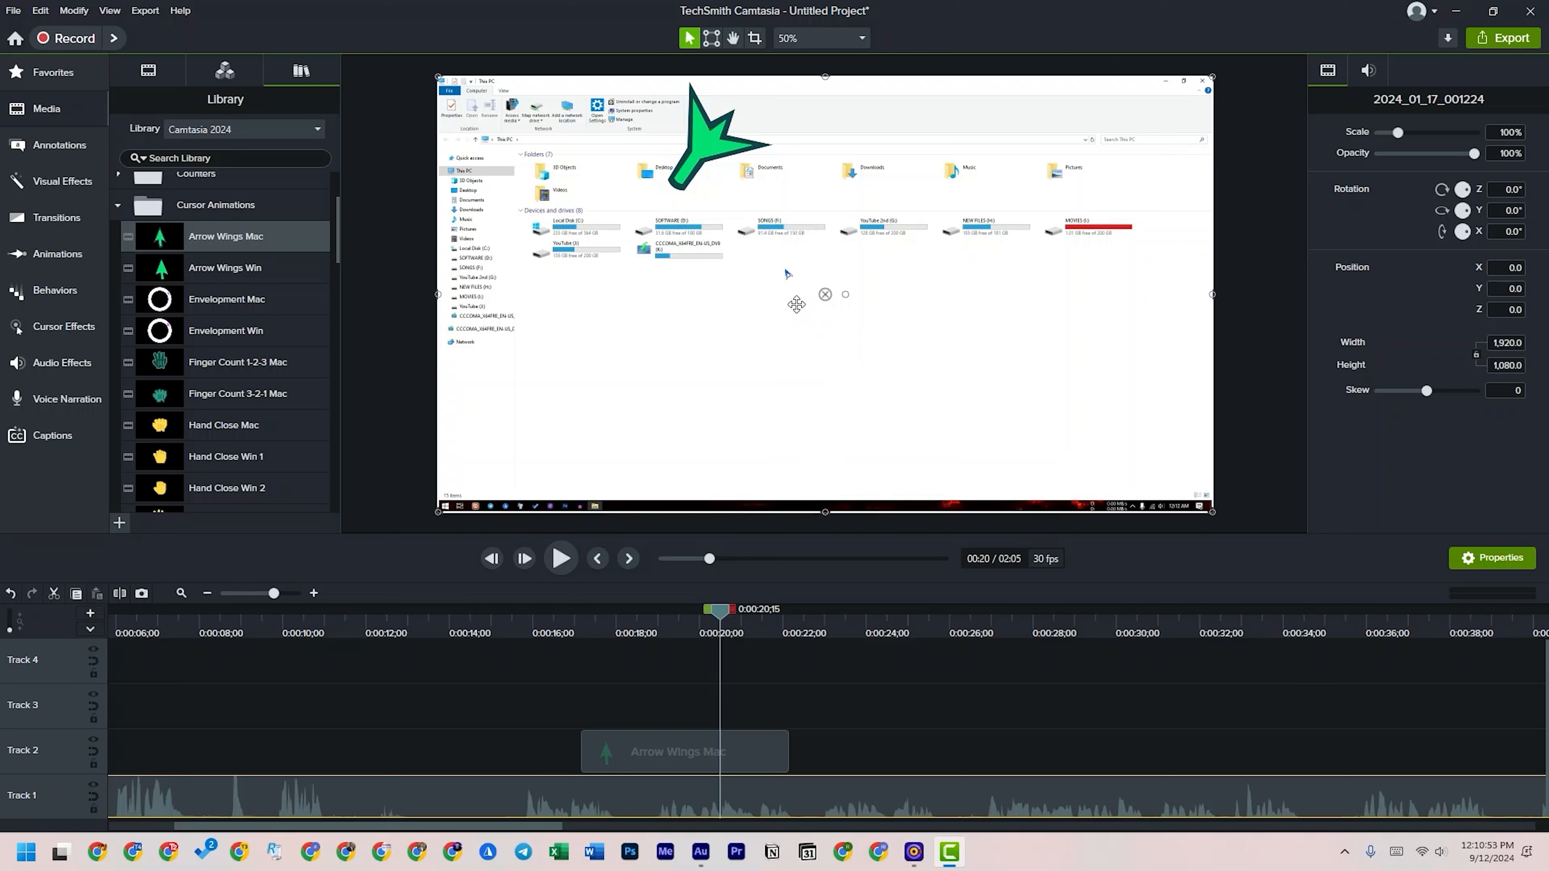
- Add Hand Close Mac, preview playback, then delete both cursor animation clips
drag(213, 443, 665, 434)
key(space)
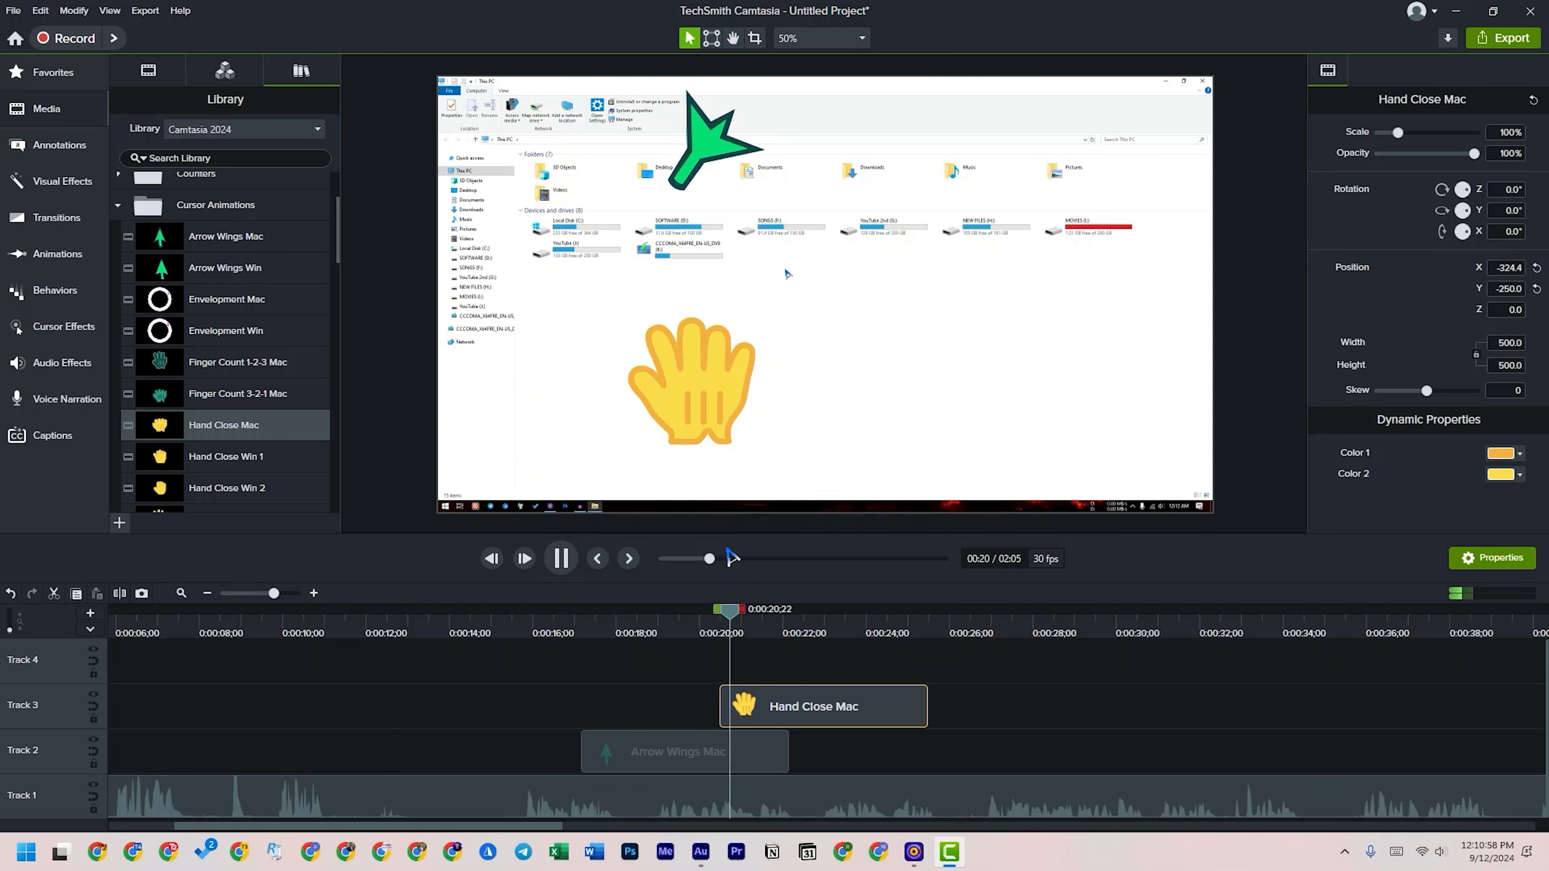
key(space)
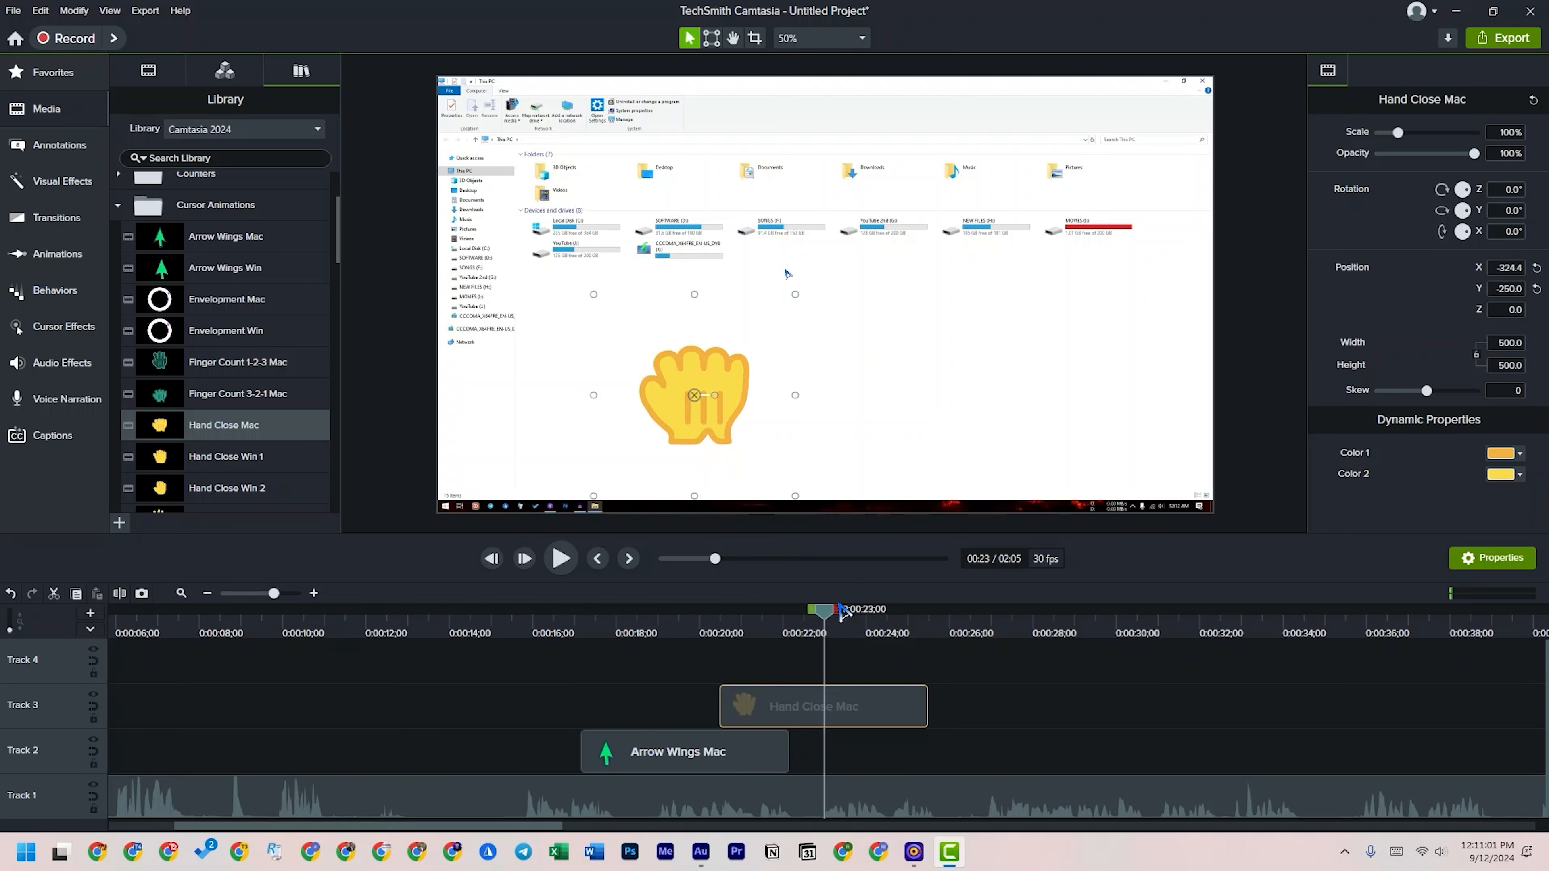
drag(969, 694, 707, 749)
key(Delete)
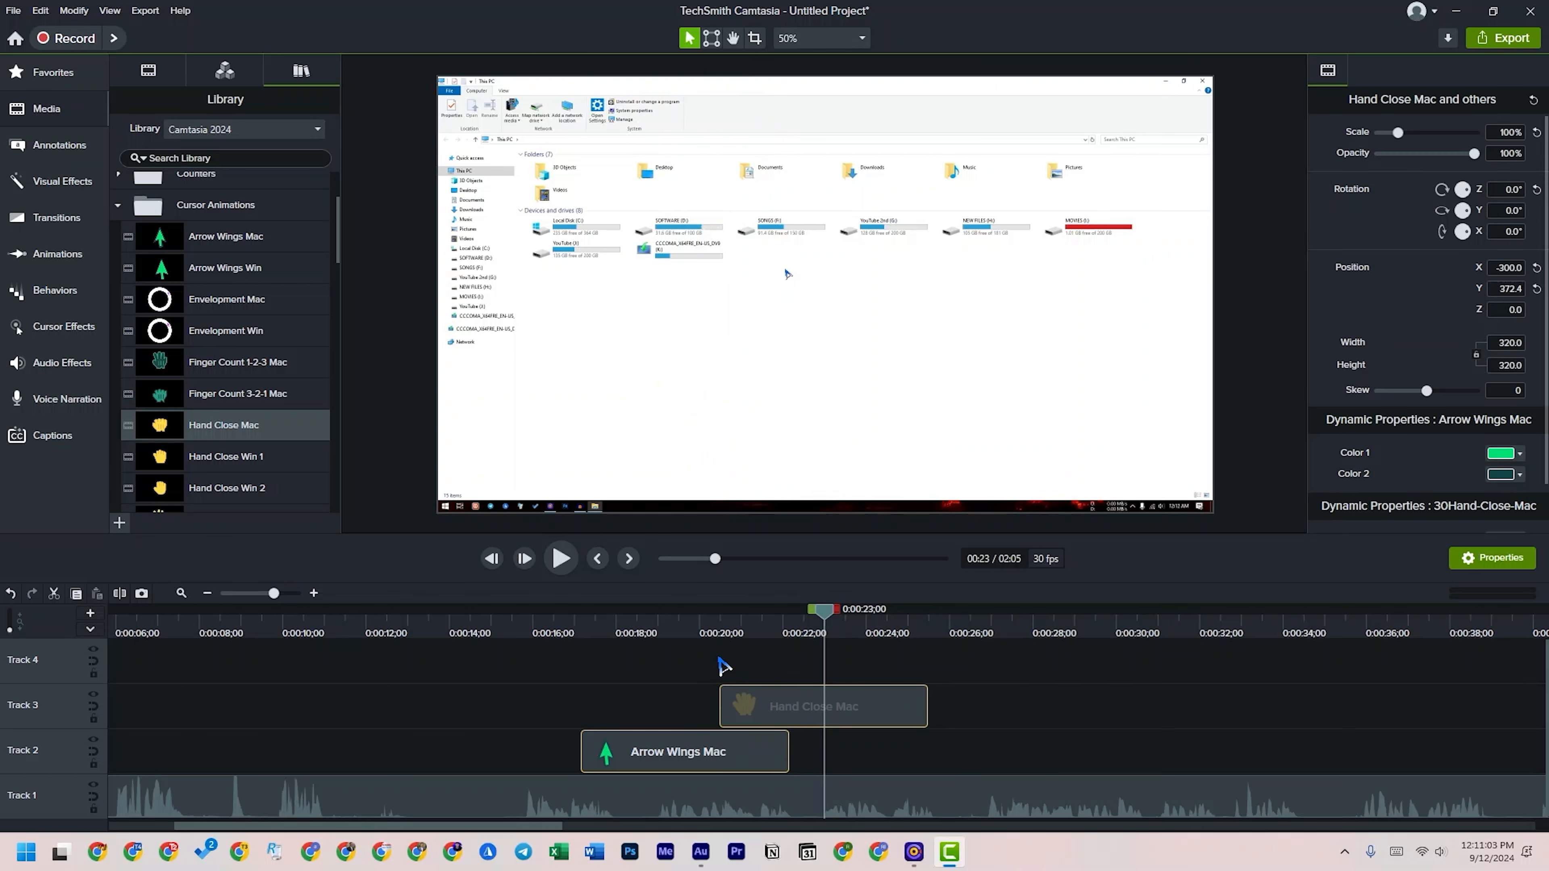
click(119, 205)
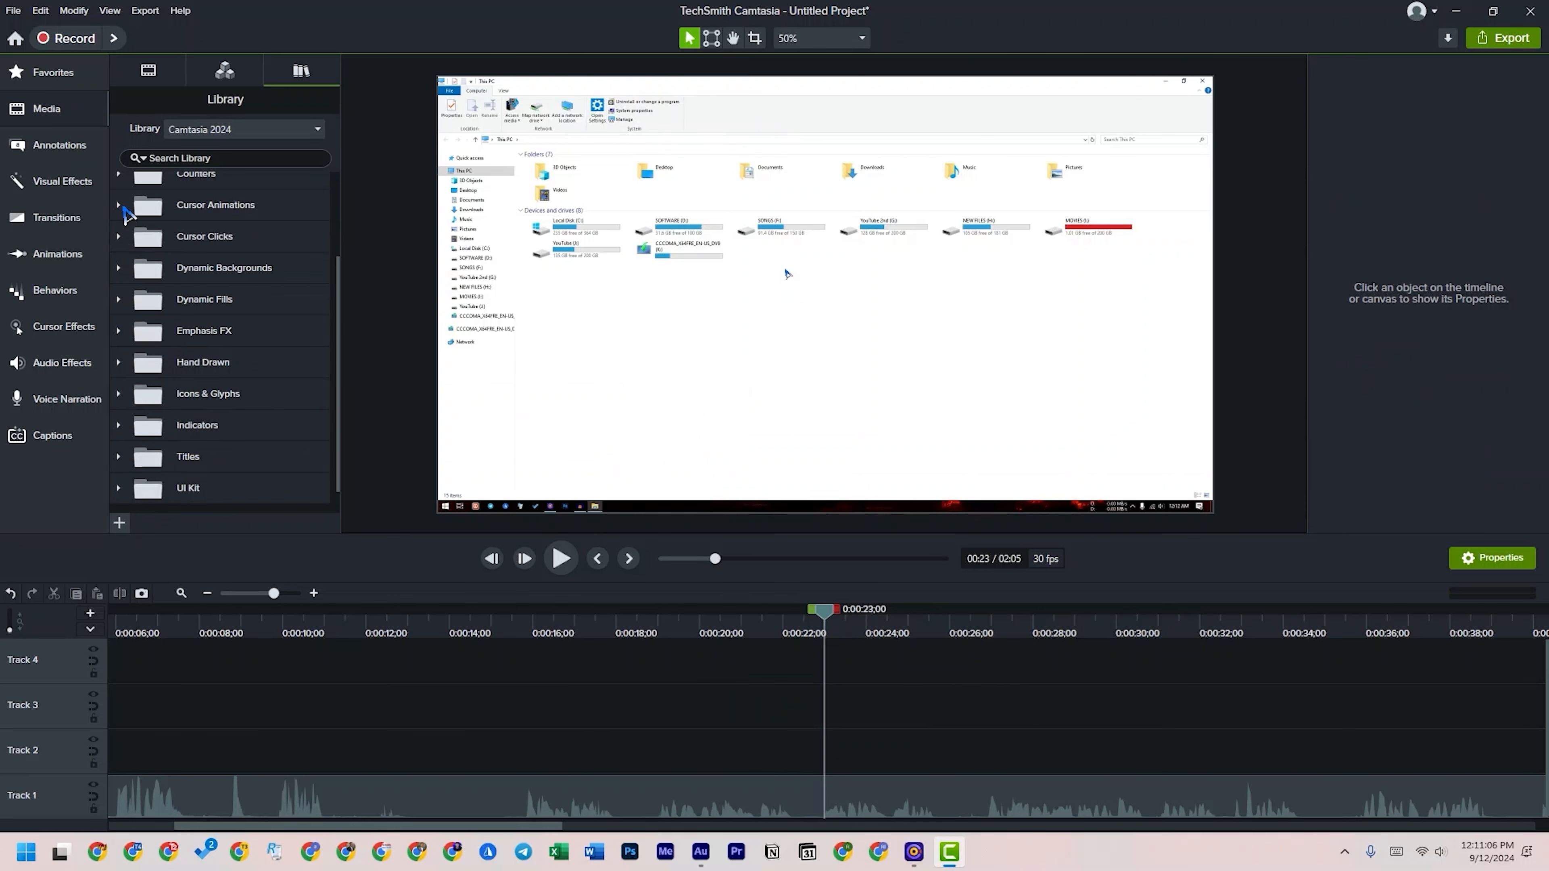
- Browse the Library folders and add the Big Type 7 title from Titles to Track 3
click(119, 237)
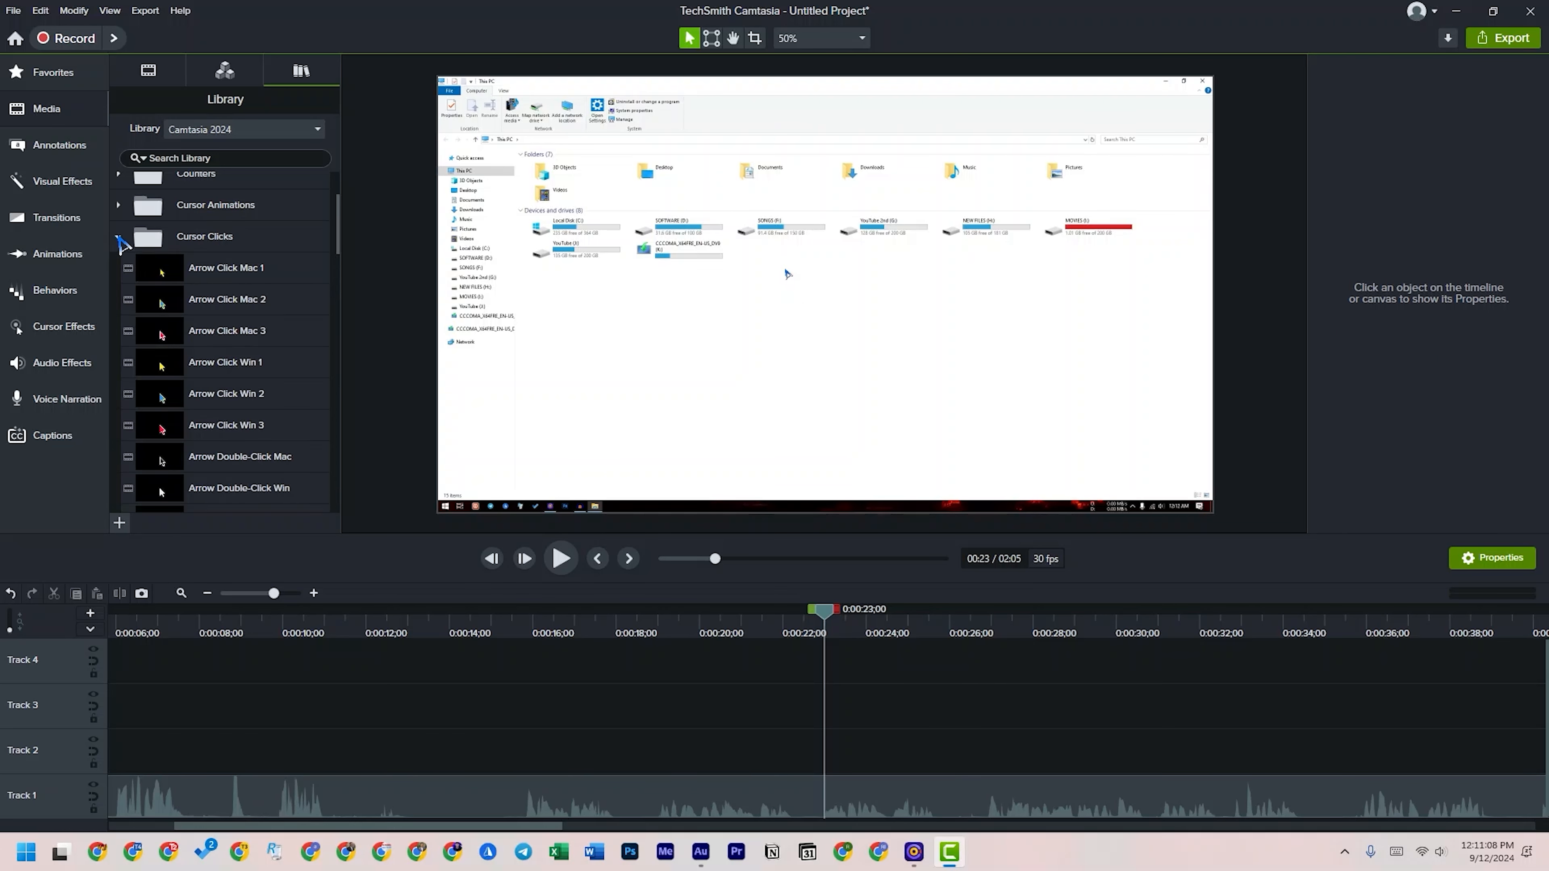
click(120, 238)
click(120, 269)
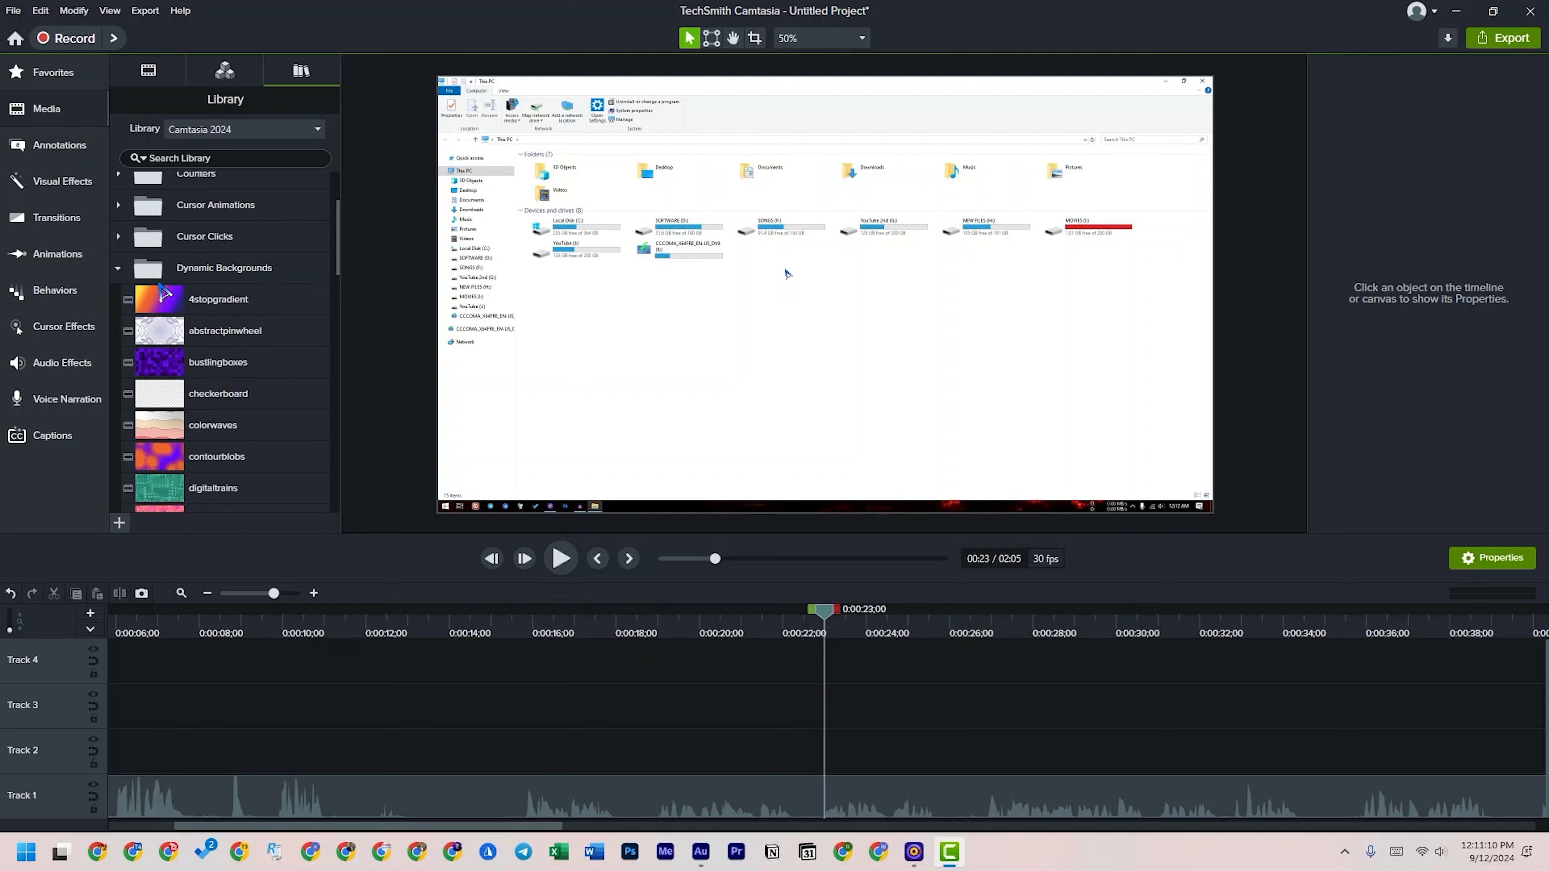
scroll(256, 308, down, 2)
scroll(220, 332, up, 3)
click(118, 346)
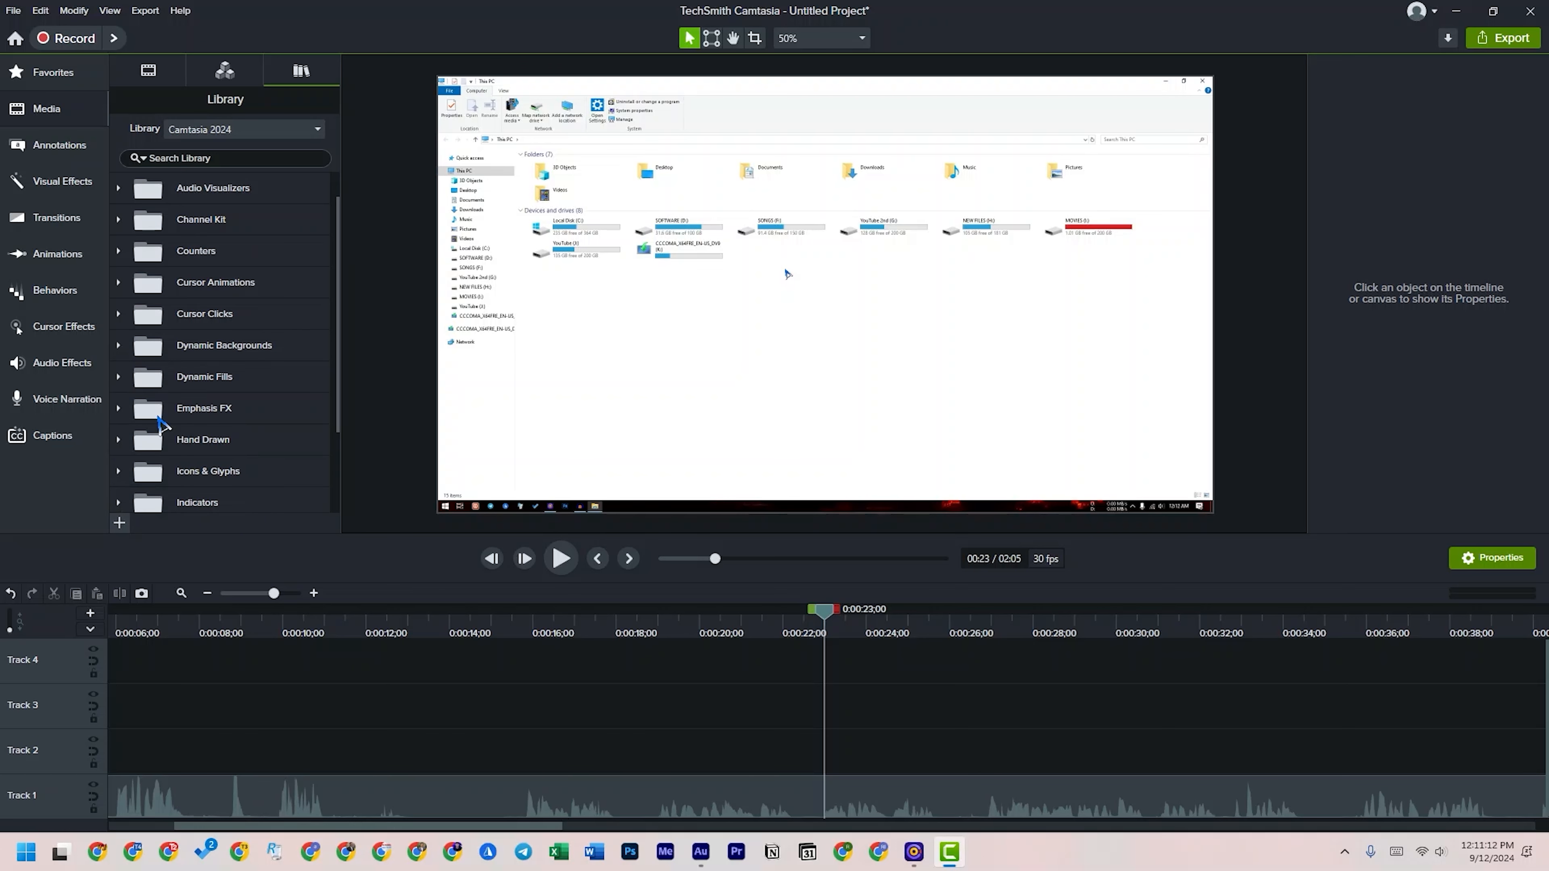
scroll(249, 440, down, 2)
click(132, 447)
scroll(201, 464, down, 4)
drag(198, 469, 582, 702)
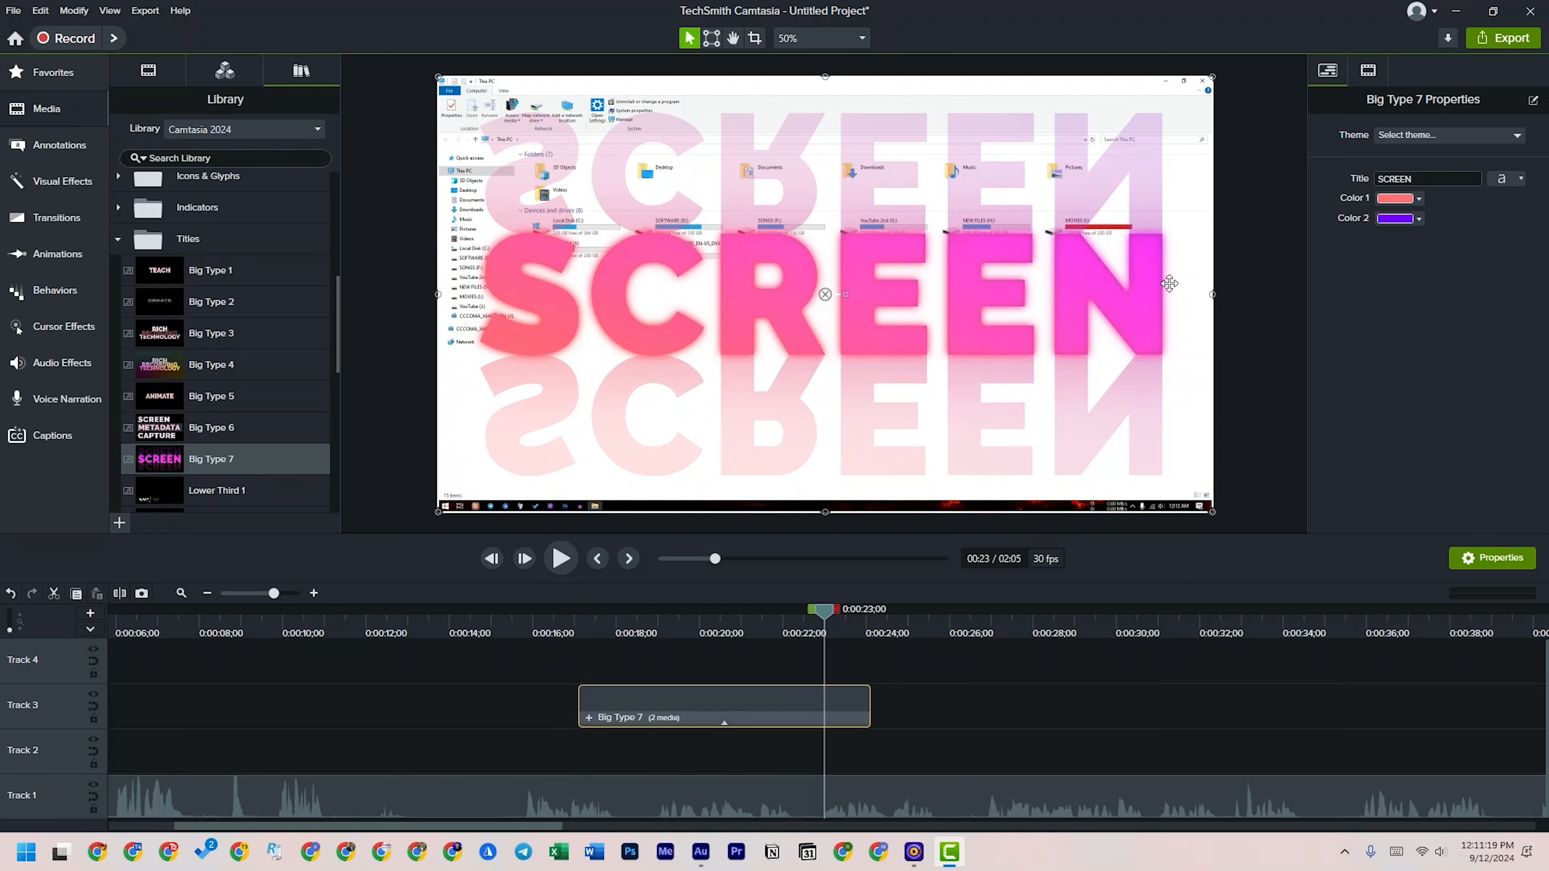
- Move the SCREEN title to the lower centre at about half size, undoing an accidental recording resize
click(1211, 292)
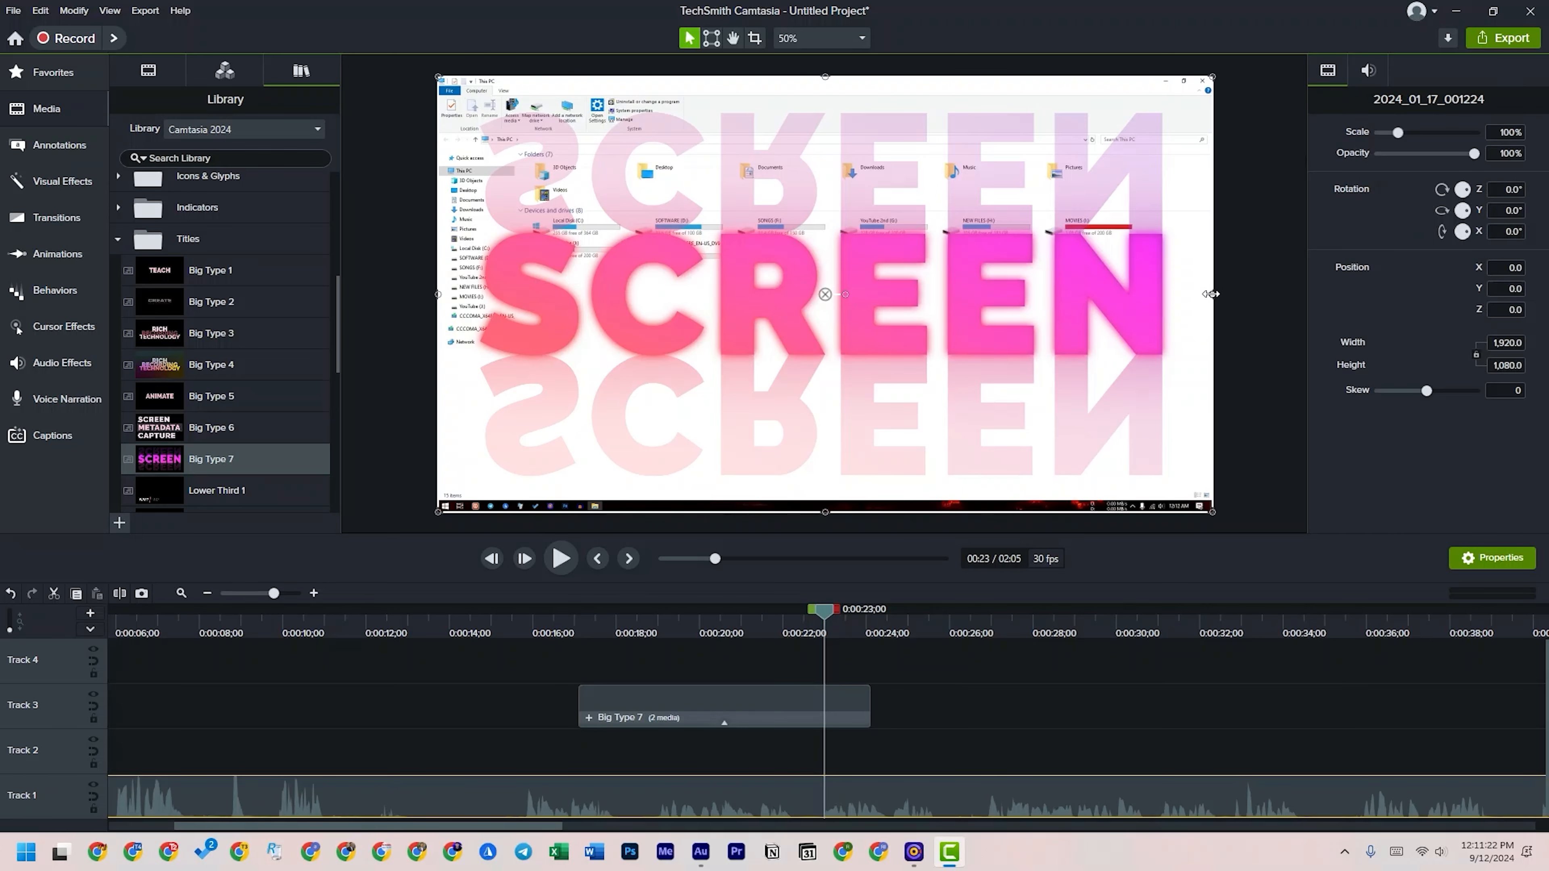
drag(1211, 295, 871, 294)
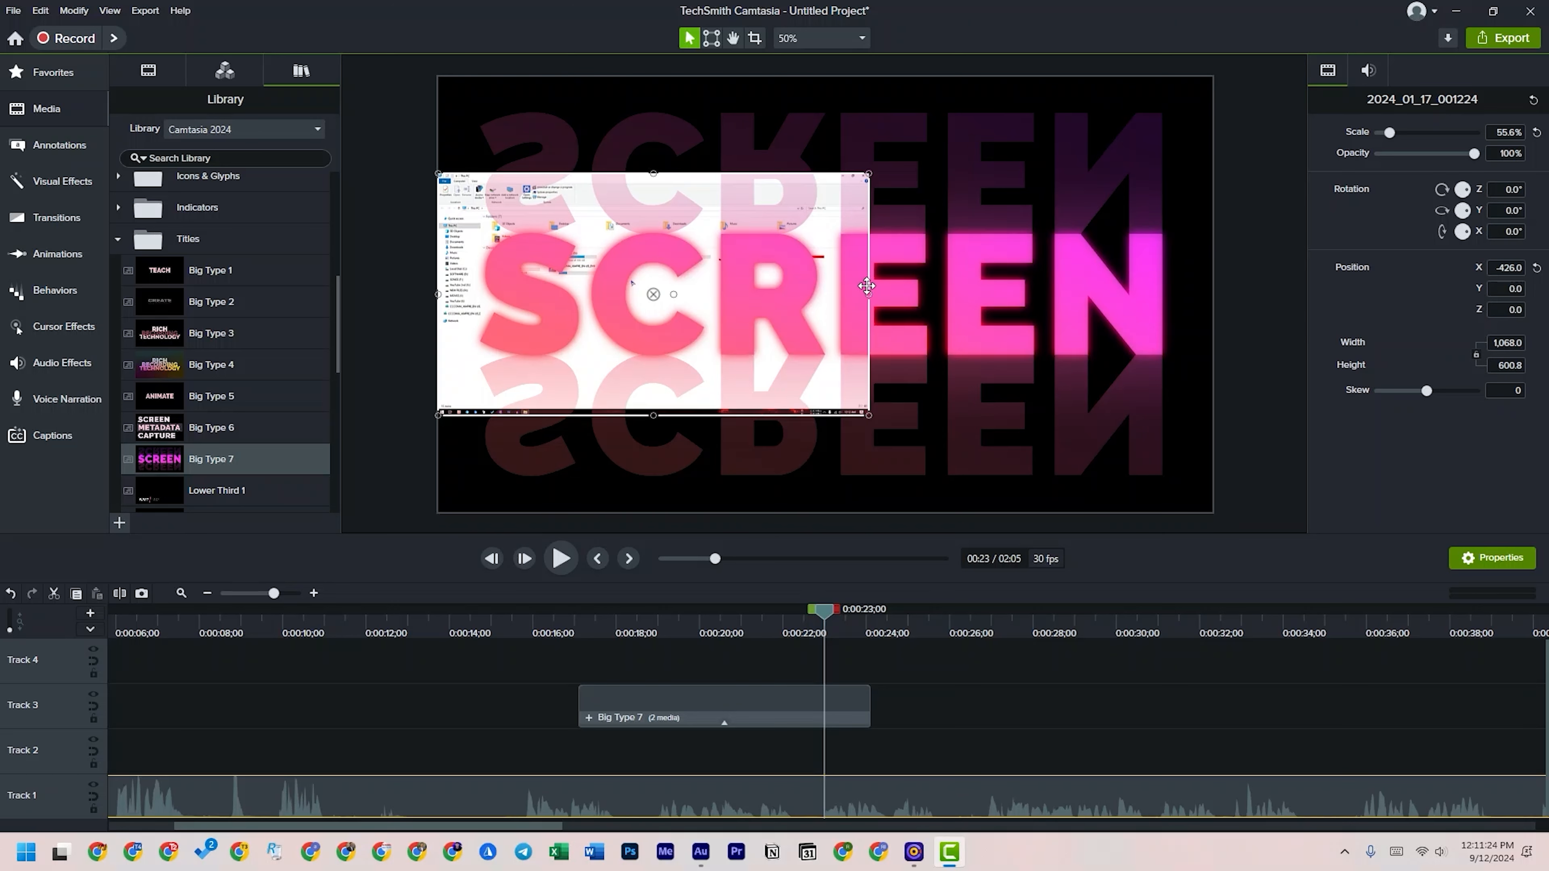
key(ctrl+z)
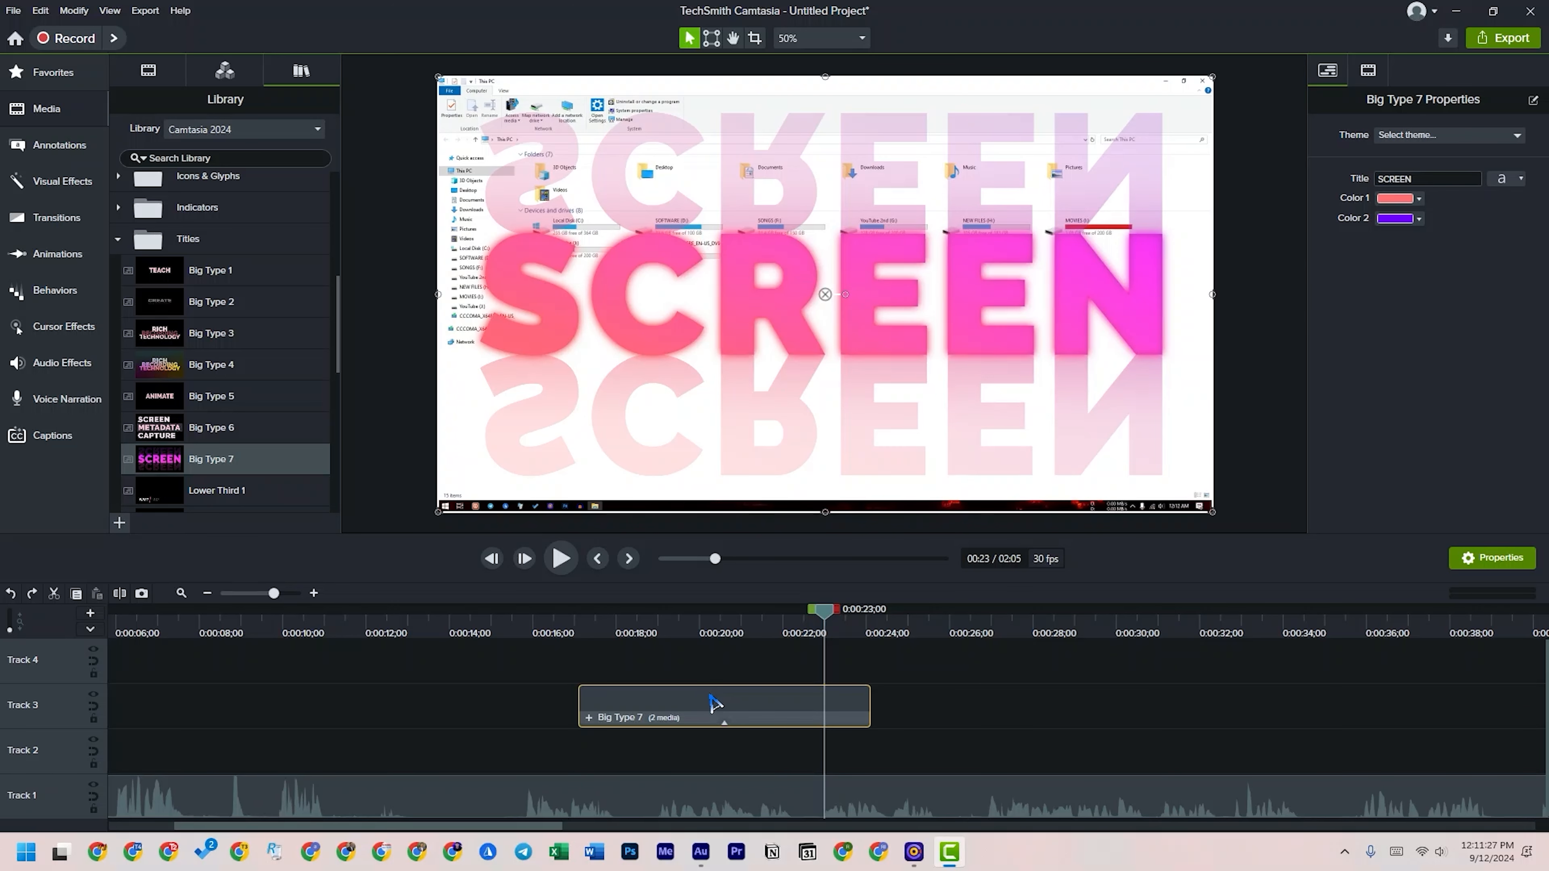
drag(896, 323, 896, 351)
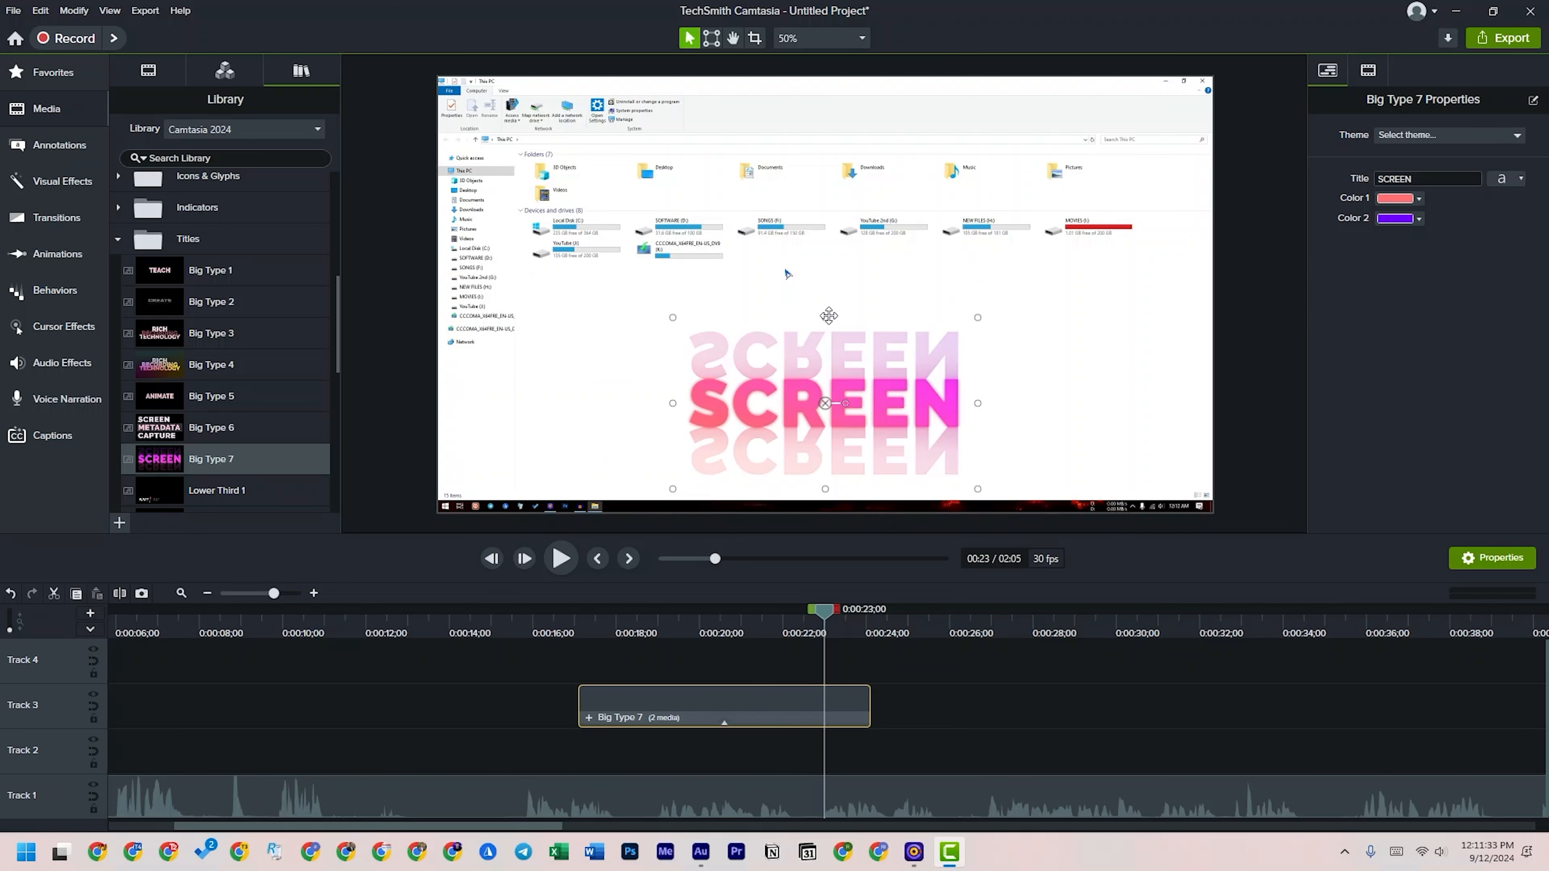
drag(826, 317, 854, 385)
- Preview the title from about 17 seconds, then delete the Big Type 7 clip
key(space)
click(578, 617)
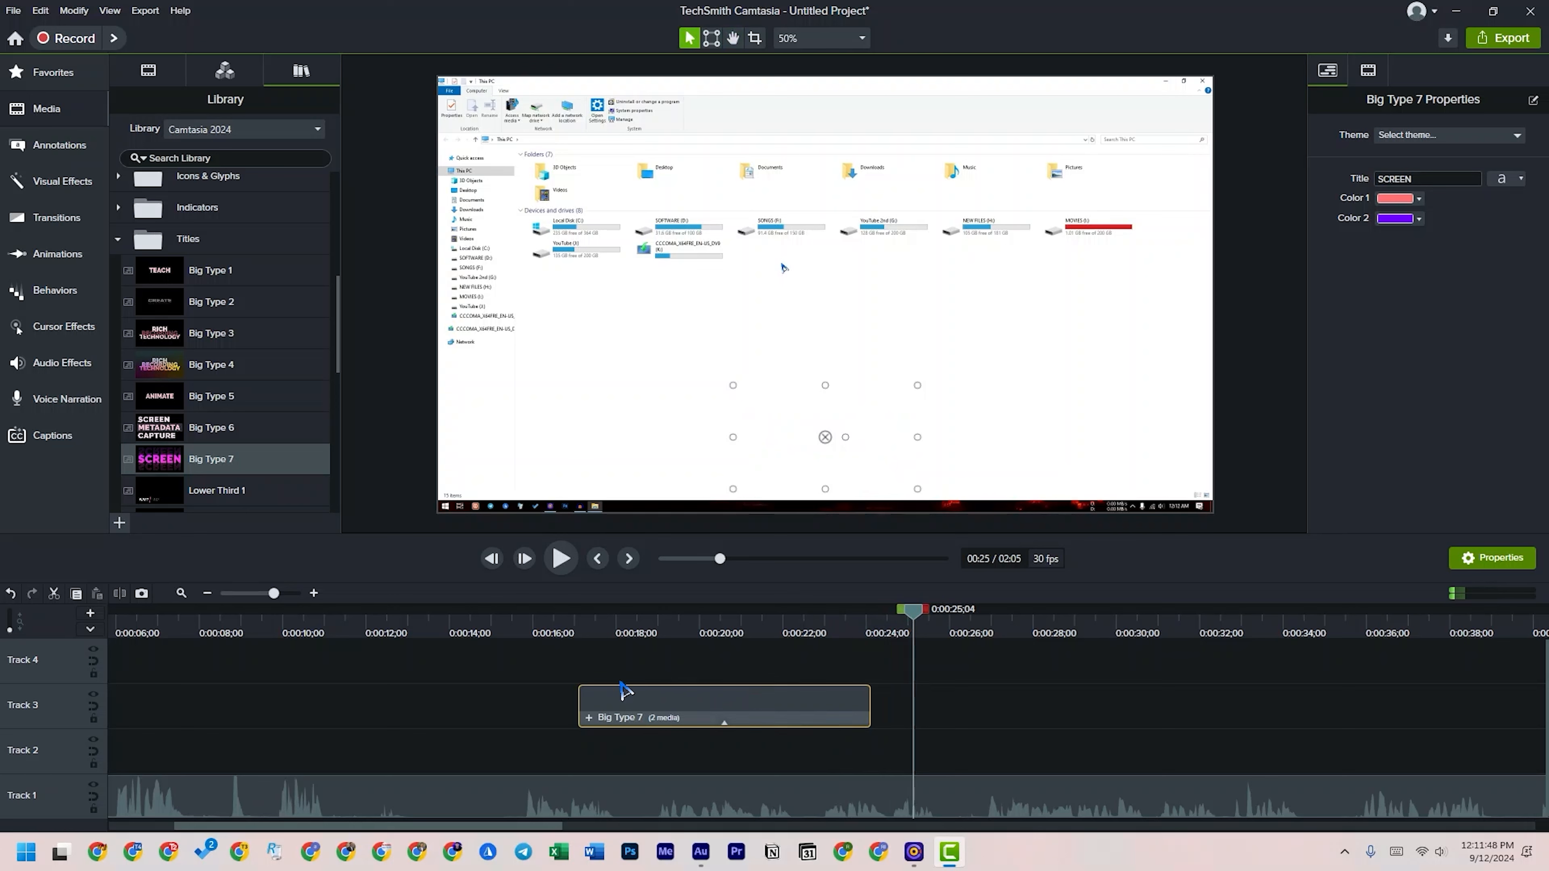
key(Delete)
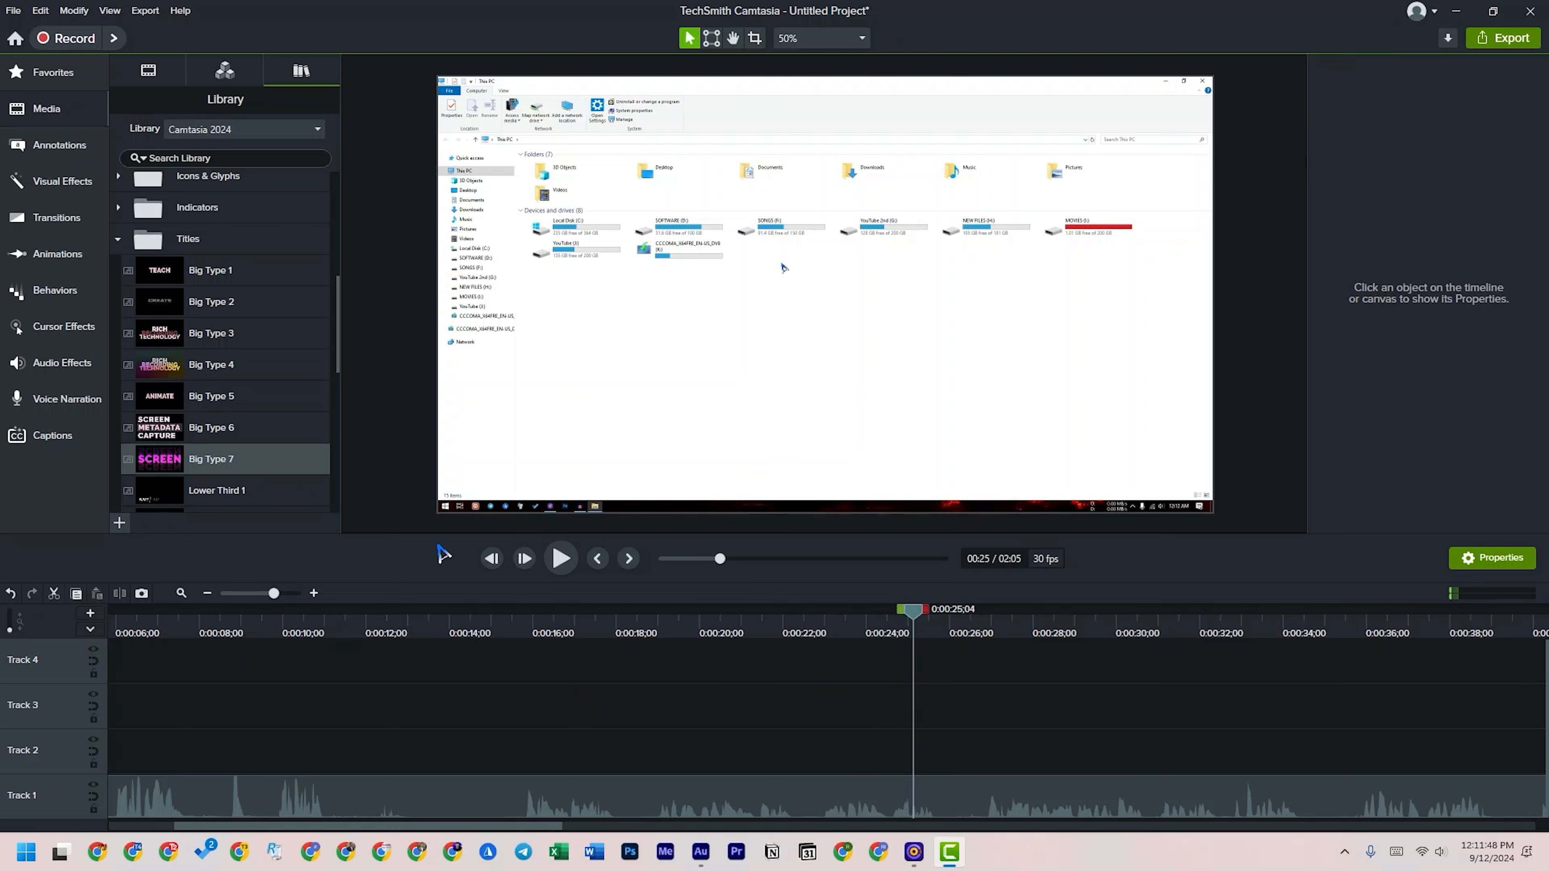
- Place the SUBSCRIBE Button 1 on the video, with its clip on Track 2
drag(335, 322, 356, 256)
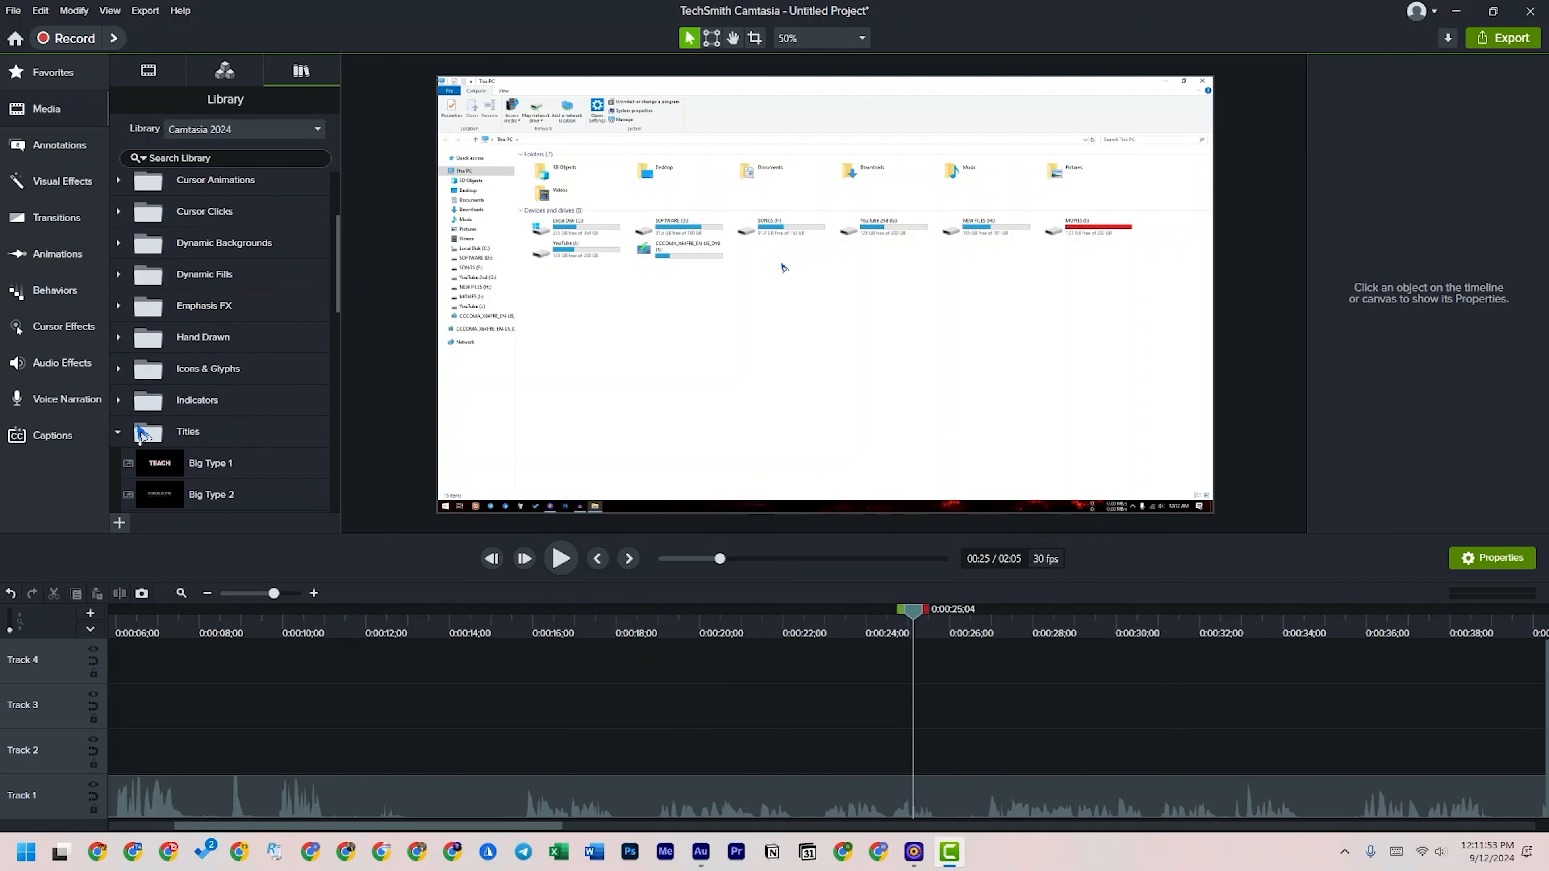
click(119, 434)
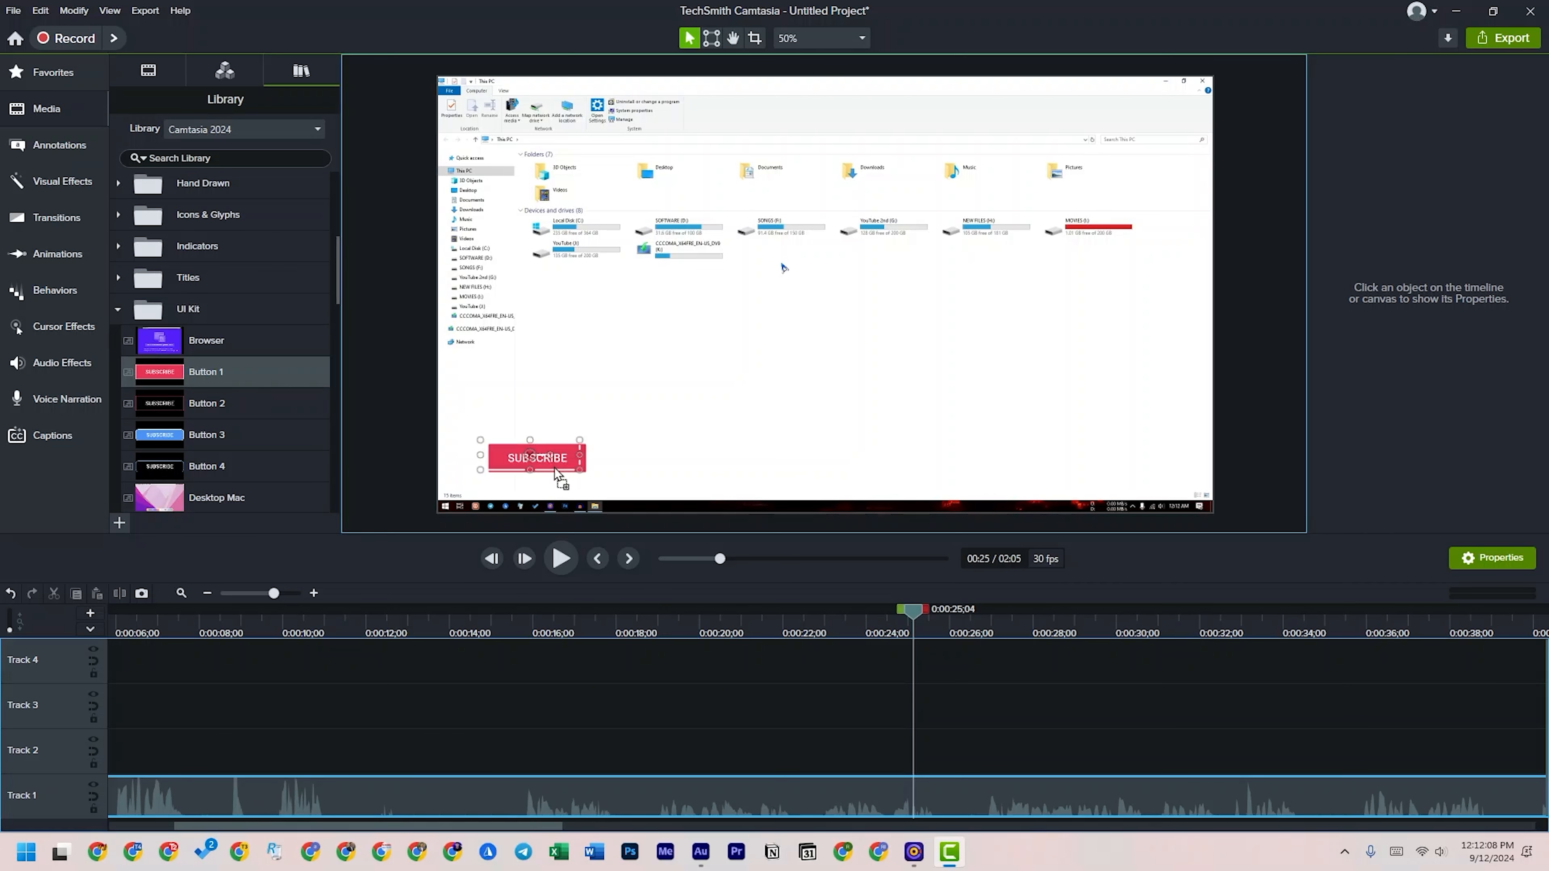
drag(536, 453, 825, 294)
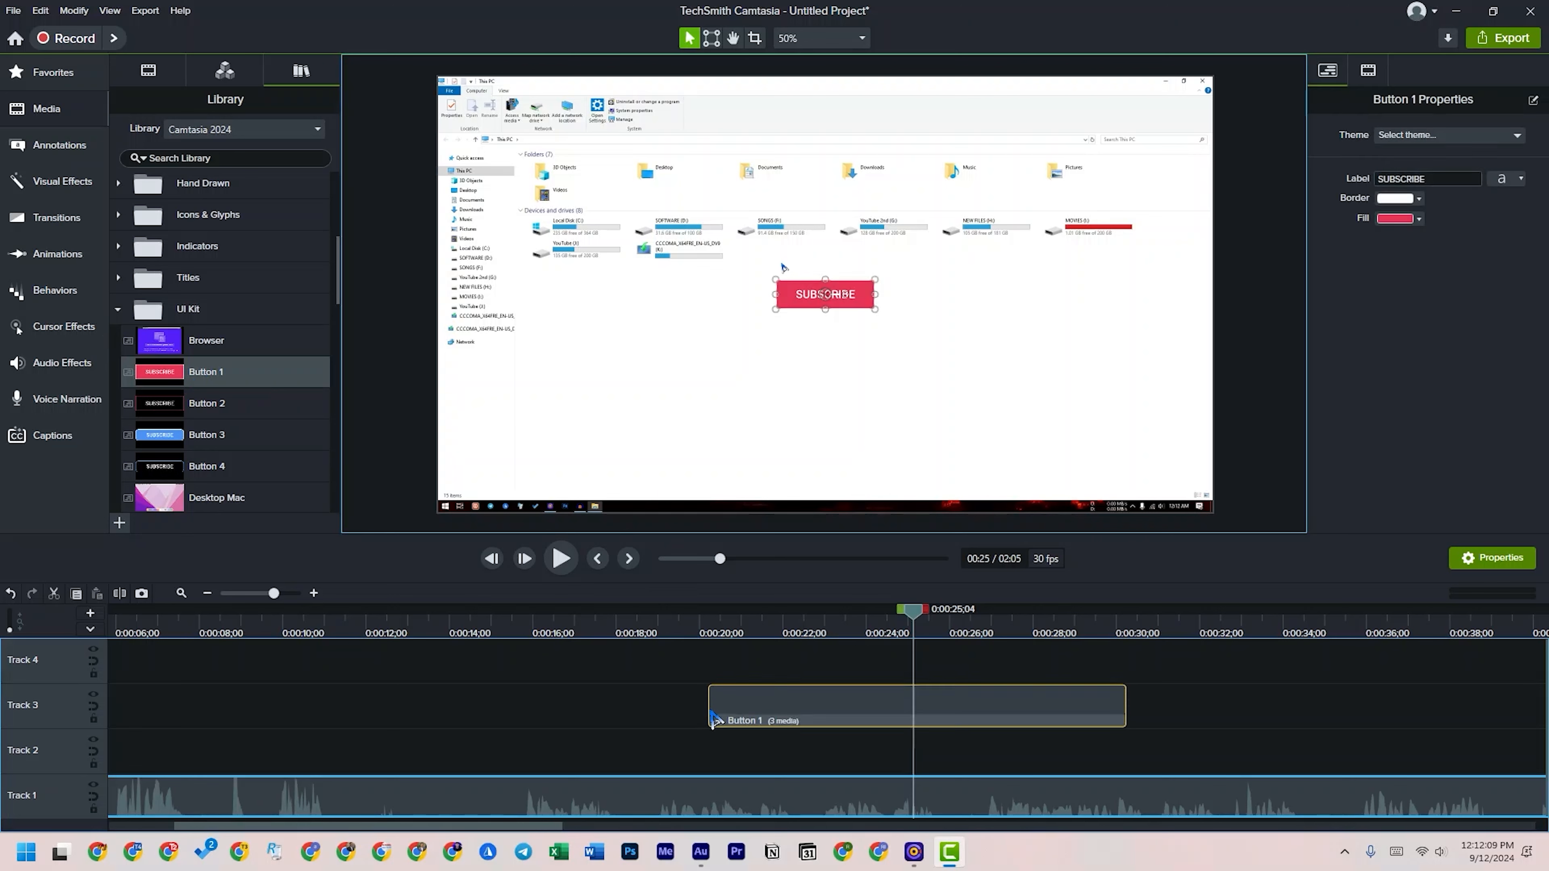
drag(717, 720, 695, 728)
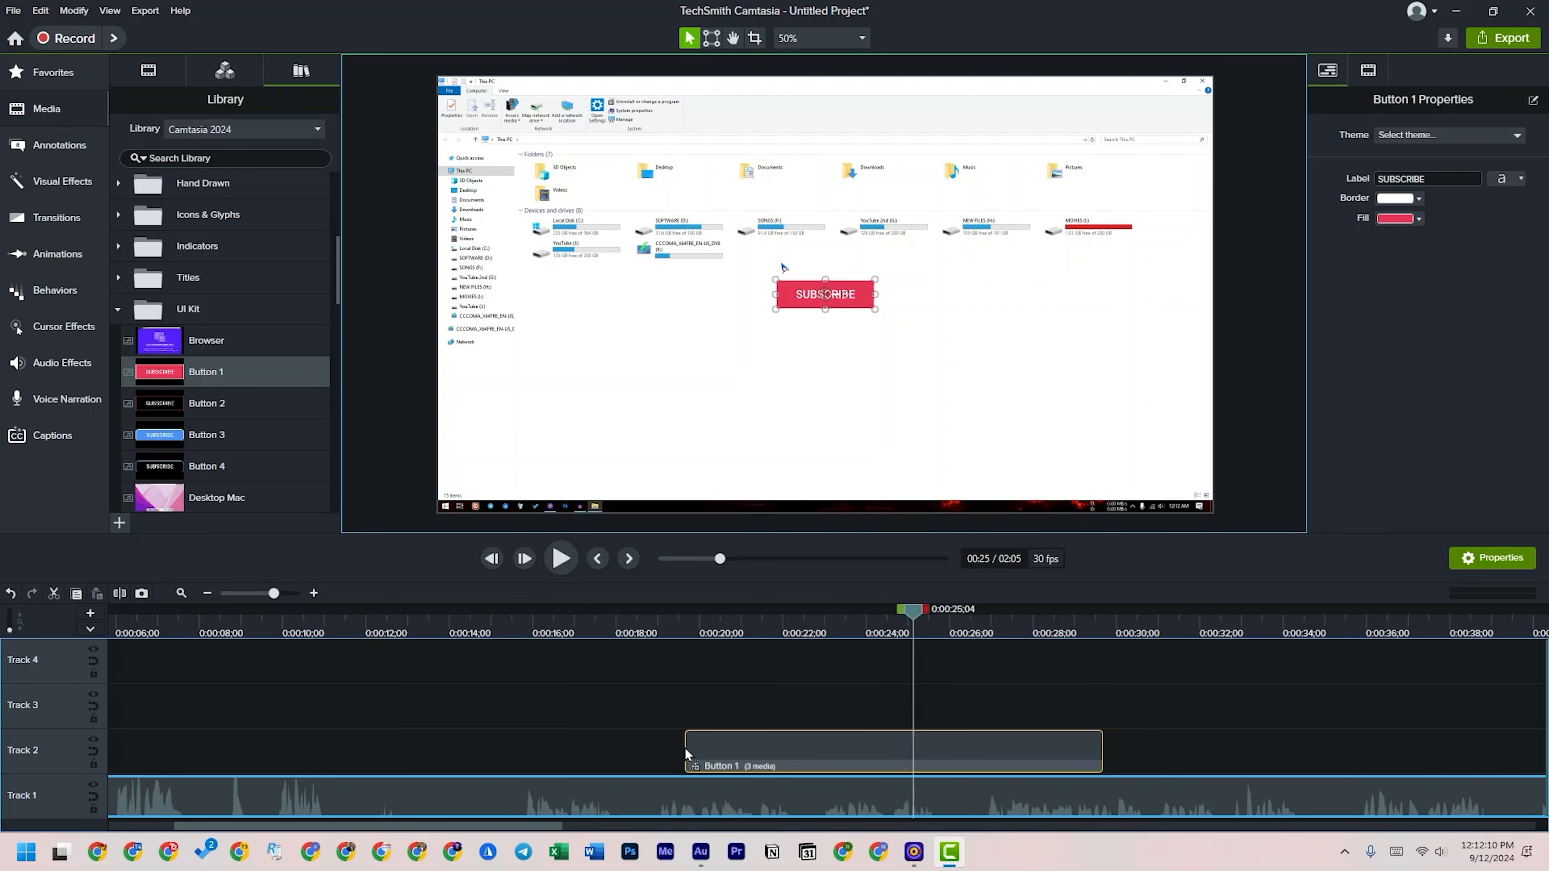
- Move the SUBSCRIBE button to the bottom centre at about 19 seconds and play the preview
click(685, 629)
drag(851, 295, 871, 467)
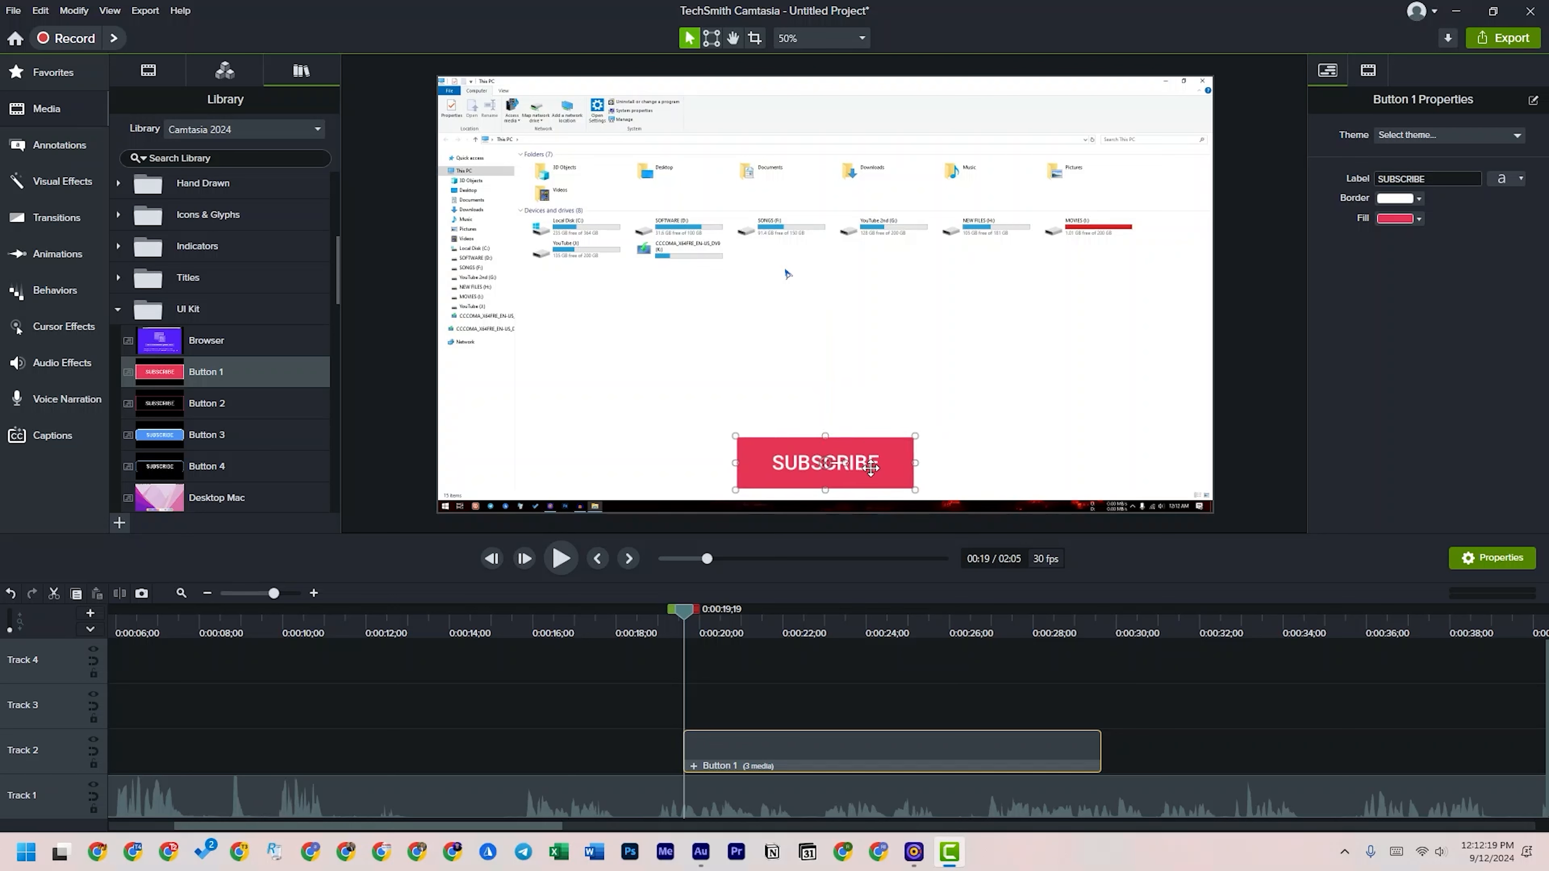
click(562, 559)
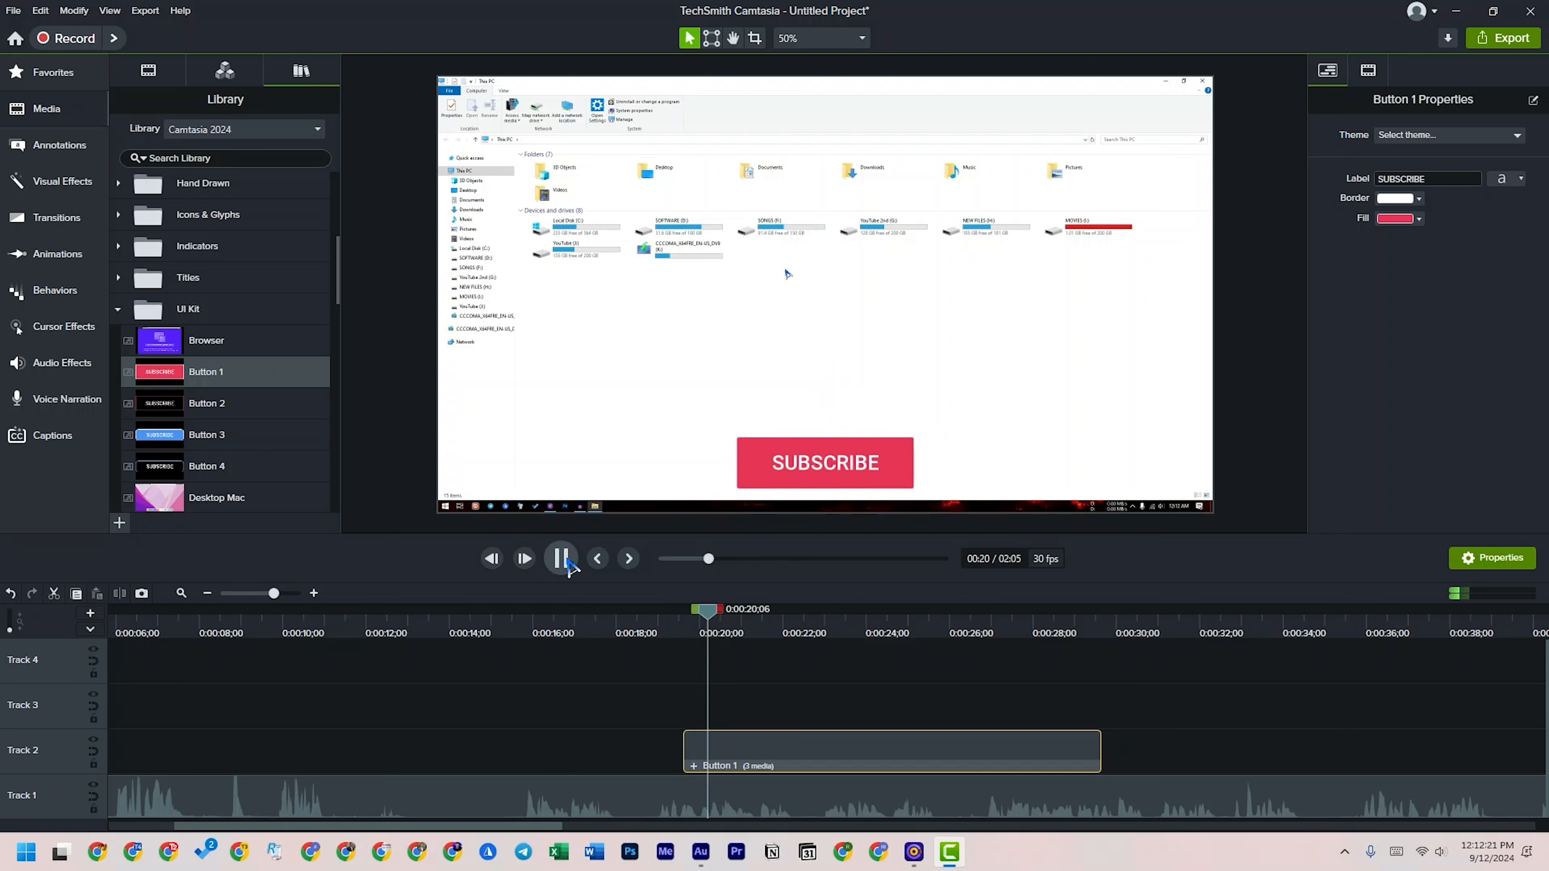
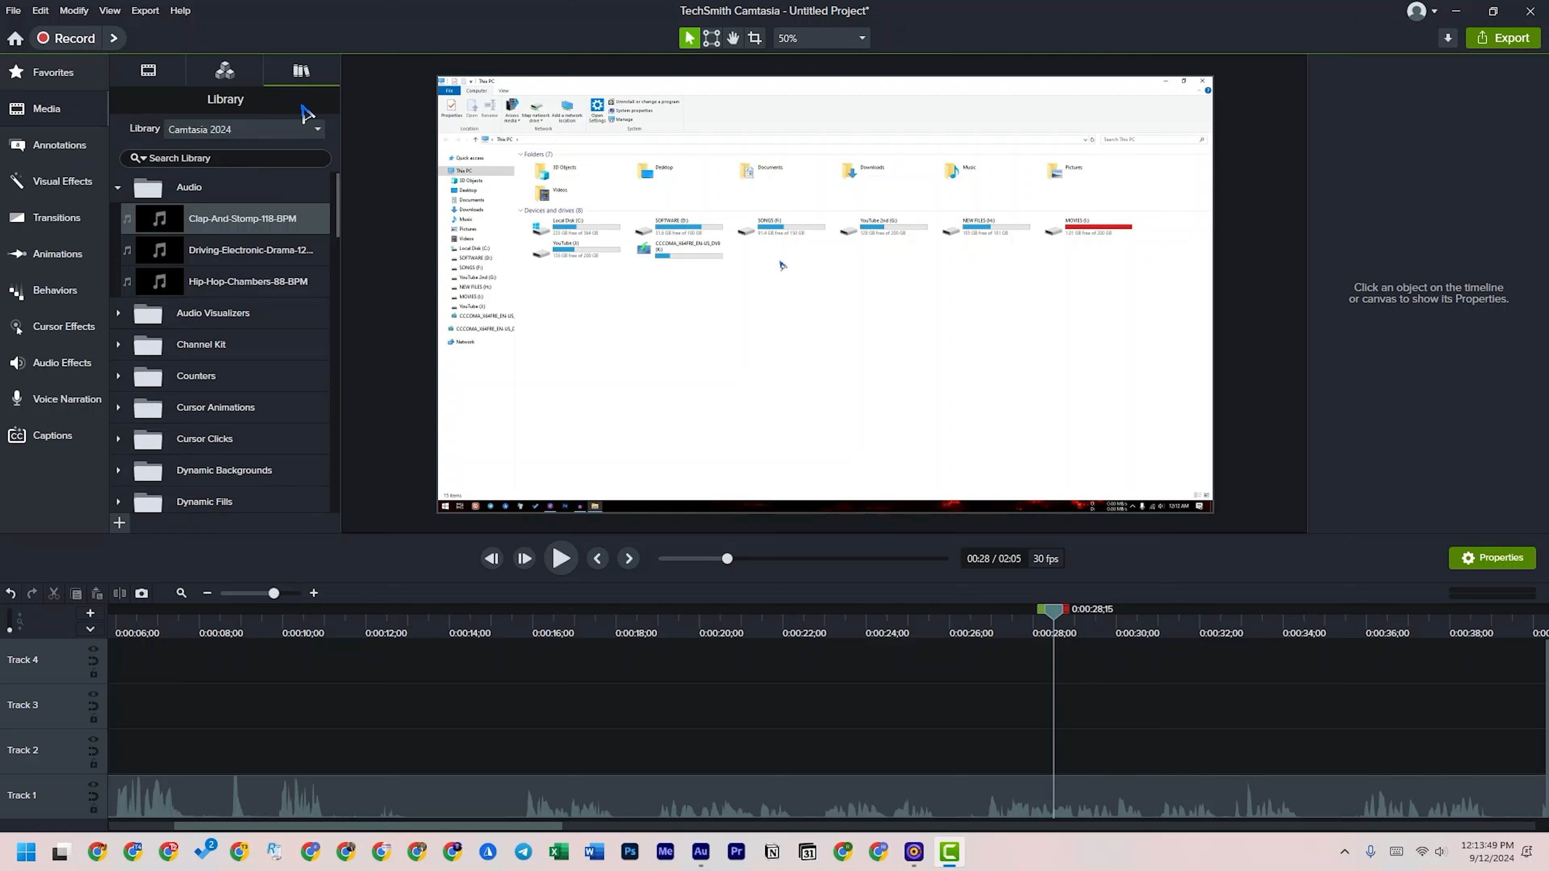
- Collapse the Audio folder and scroll through the library's asset folders
click(119, 188)
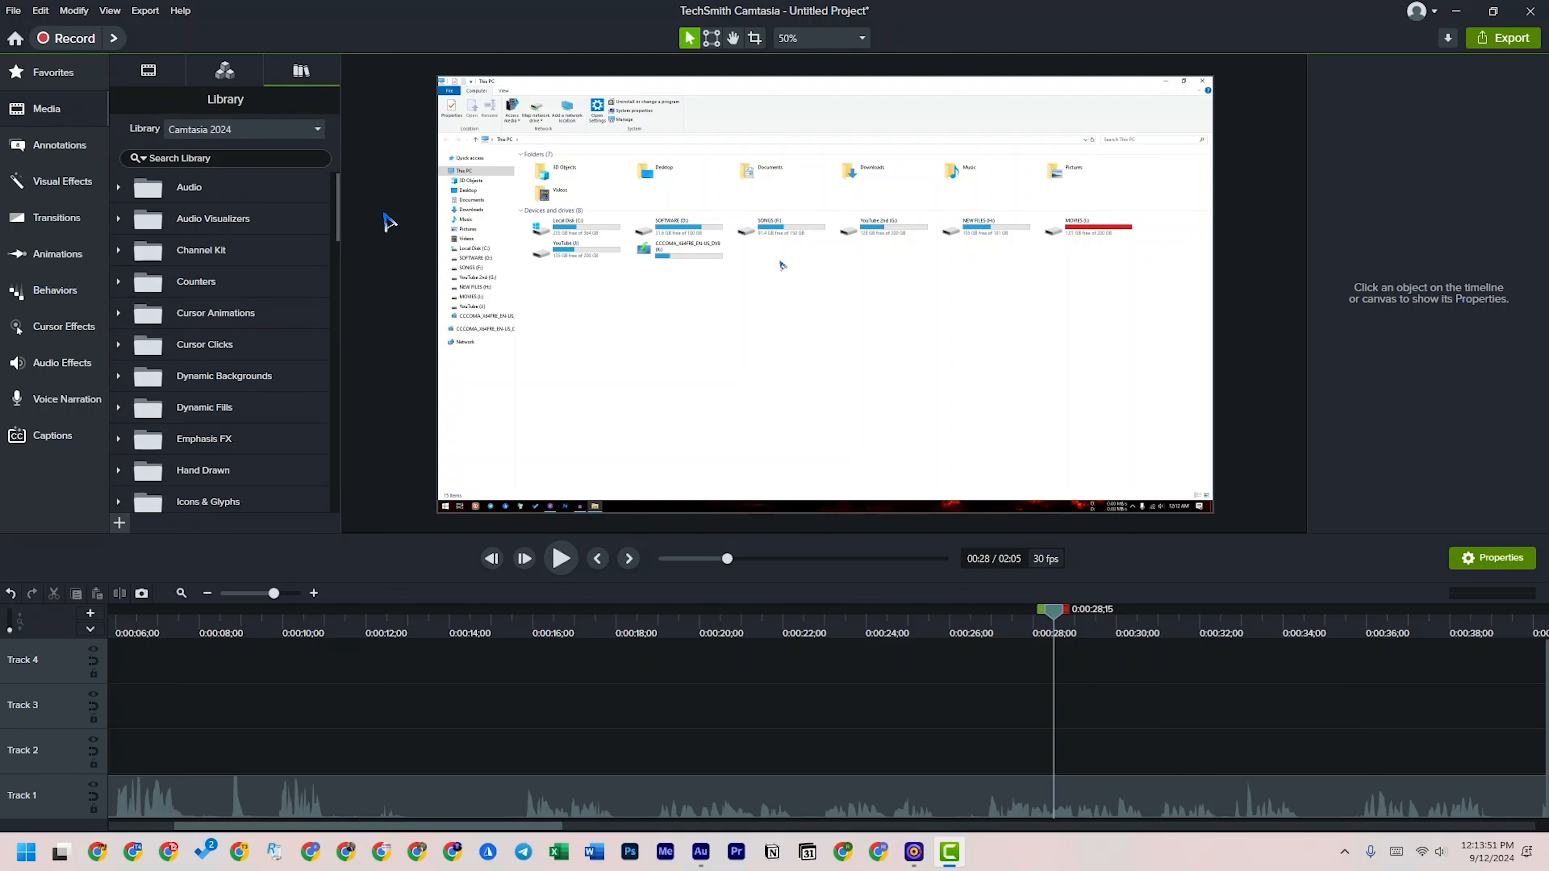
scroll(260, 314, down, 3)
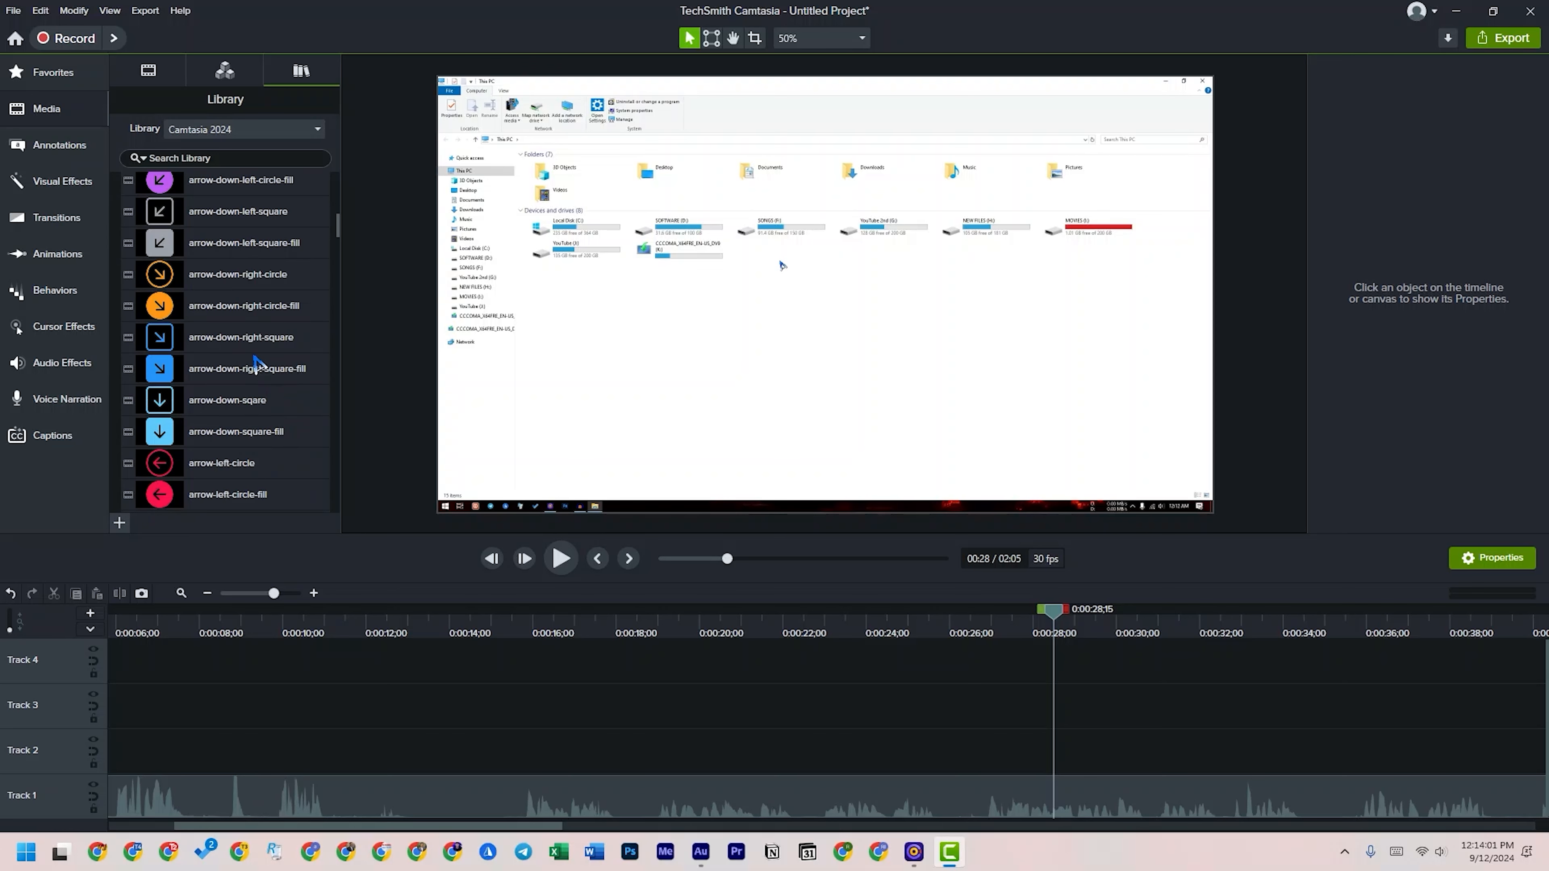
scroll(241, 343, up, 3)
scroll(241, 342, down, 2)
scroll(244, 348, down, 20)
scroll(250, 362, down, 10)
scroll(242, 408, down, 10)
scroll(242, 408, up, 3)
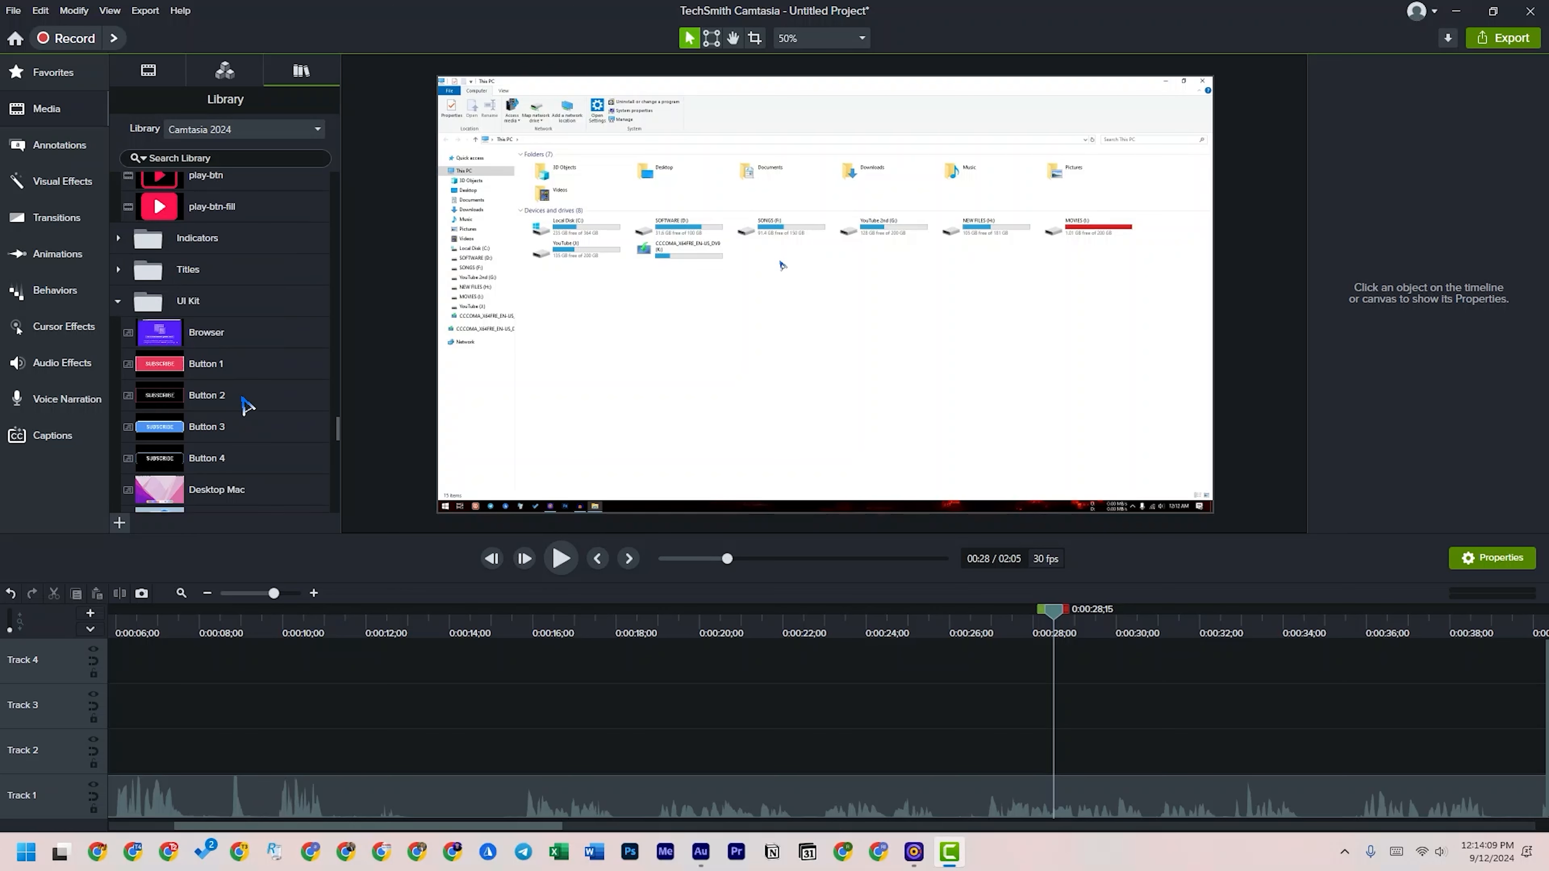
- Expand the Titles folder in the library and browse its contents
click(120, 271)
scroll(133, 307, up, 20)
scroll(133, 307, up, 15)
scroll(139, 302, down, 8)
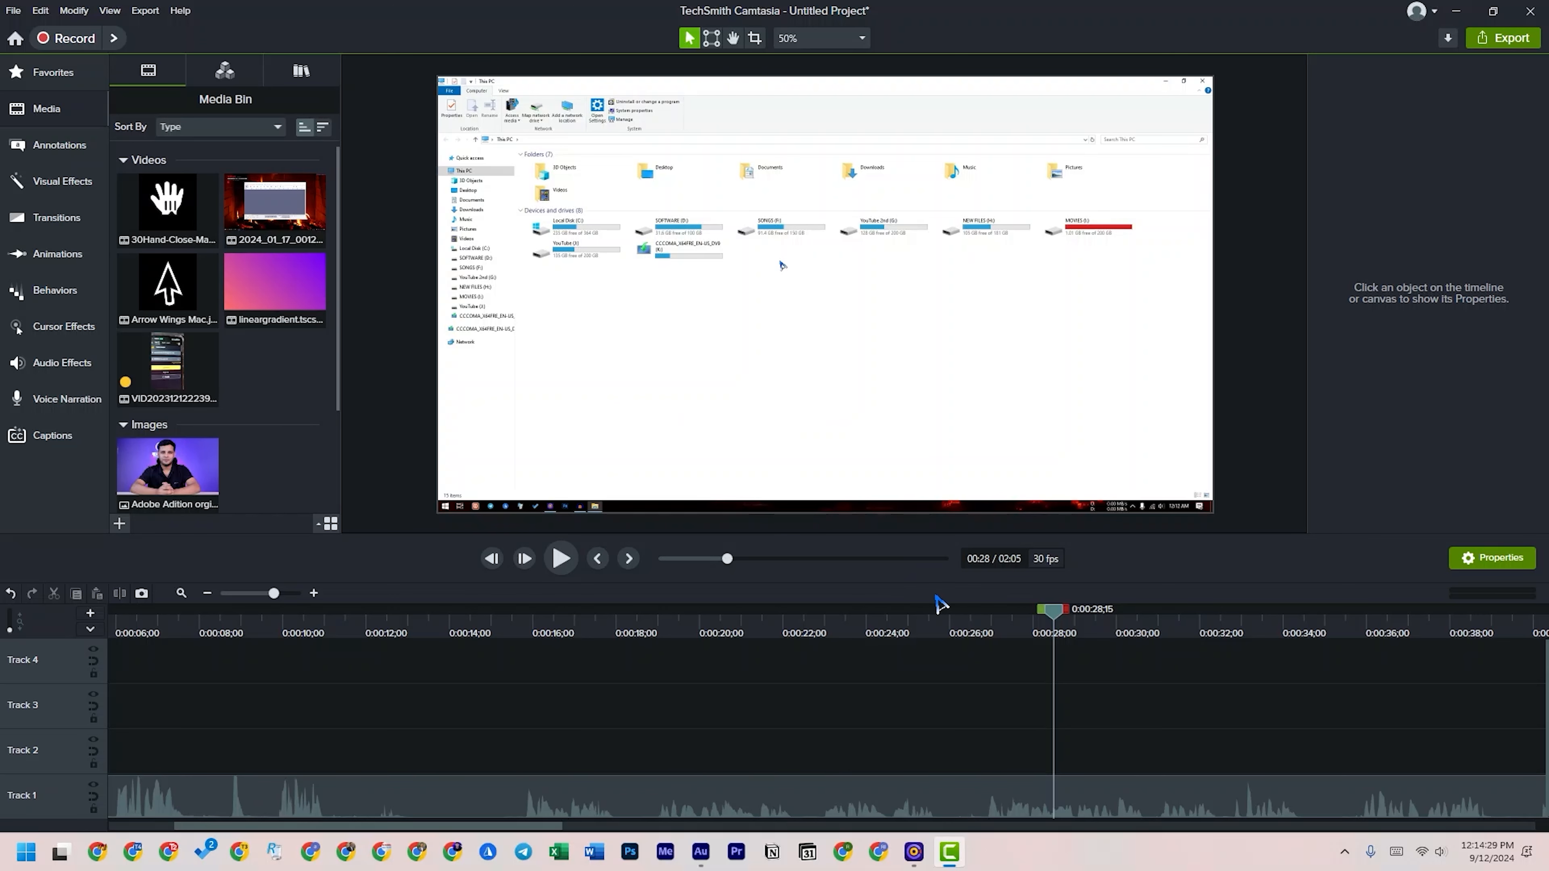
- Scrub back to about 0:00:17, then delete the hand-close, Arrow Wings and linear gradient clips from the media bin
click(612, 630)
drag(611, 634, 587, 668)
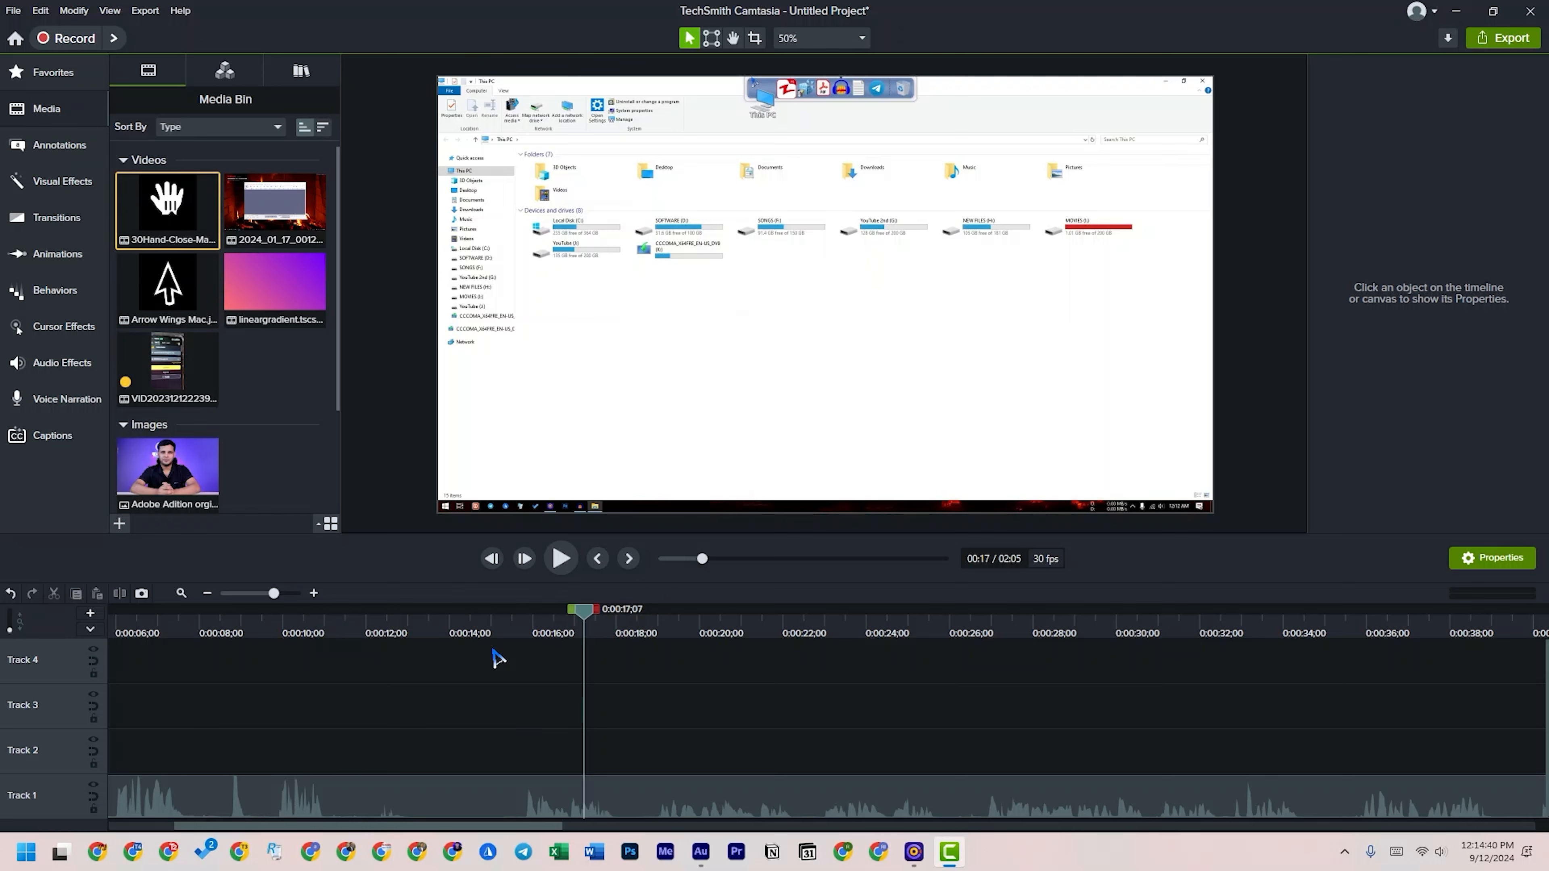
key(Delete)
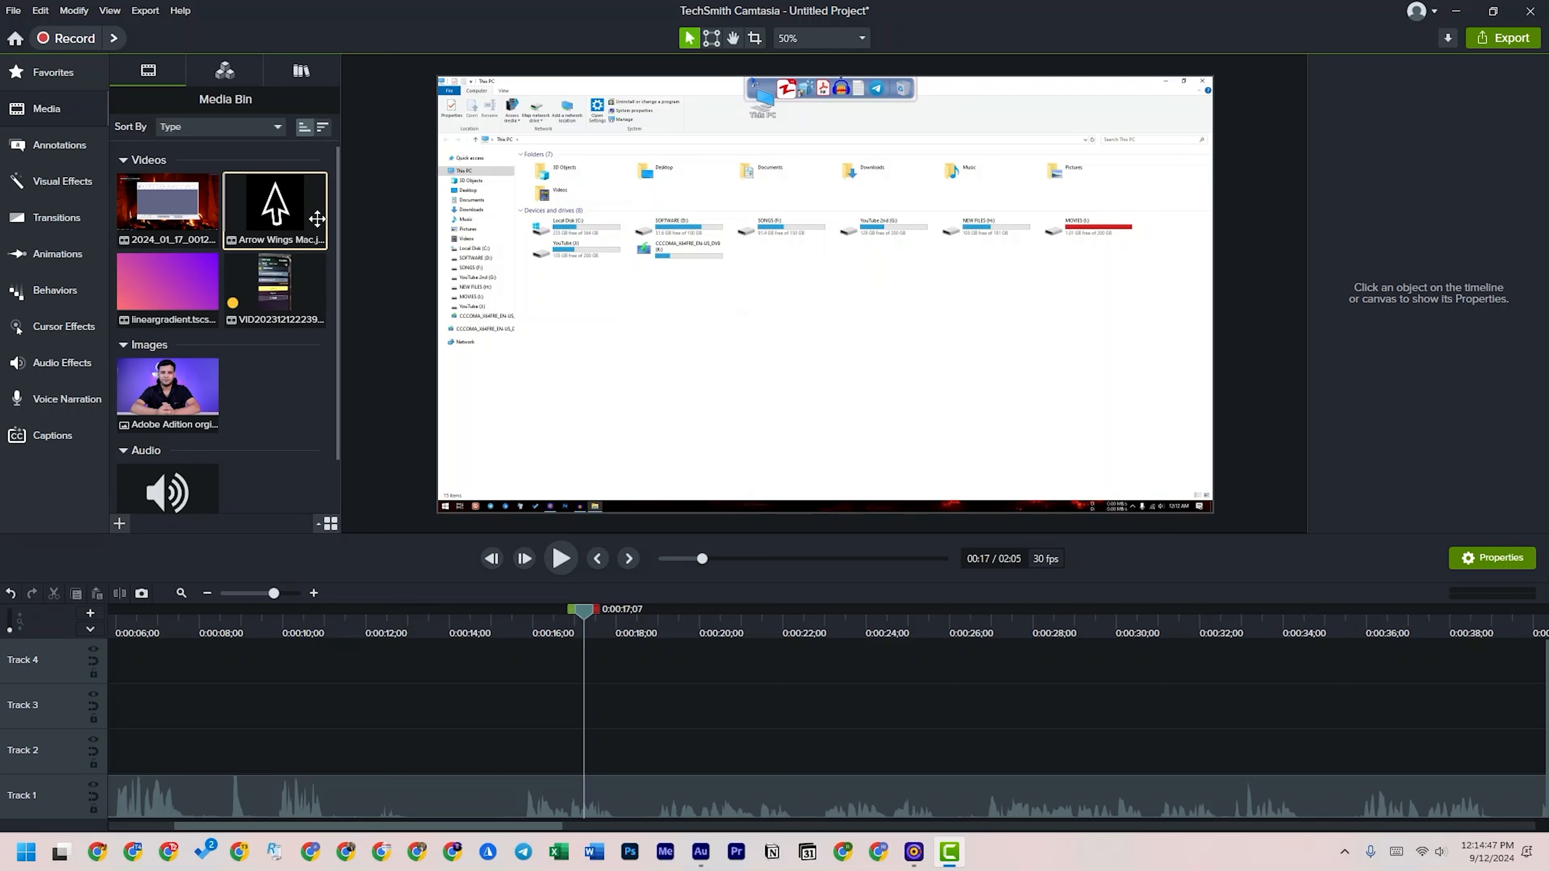
key(Delete)
click(305, 213)
key(Delete)
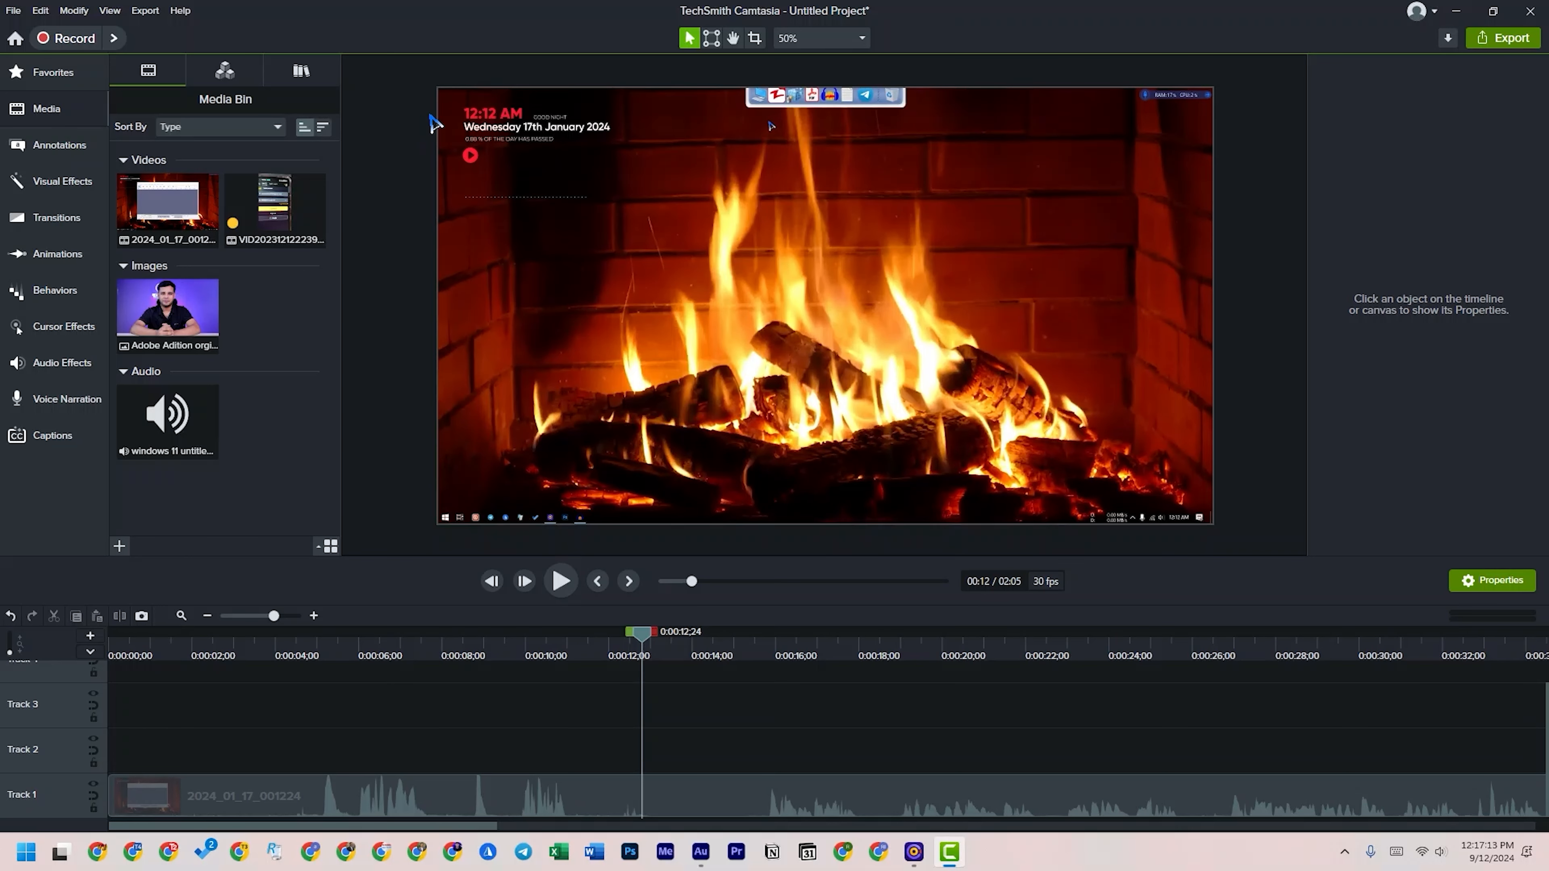
- Park the playhead at 0:00:15;24 and try Fit, 25% and 50% canvas zoom
click(650, 639)
click(767, 641)
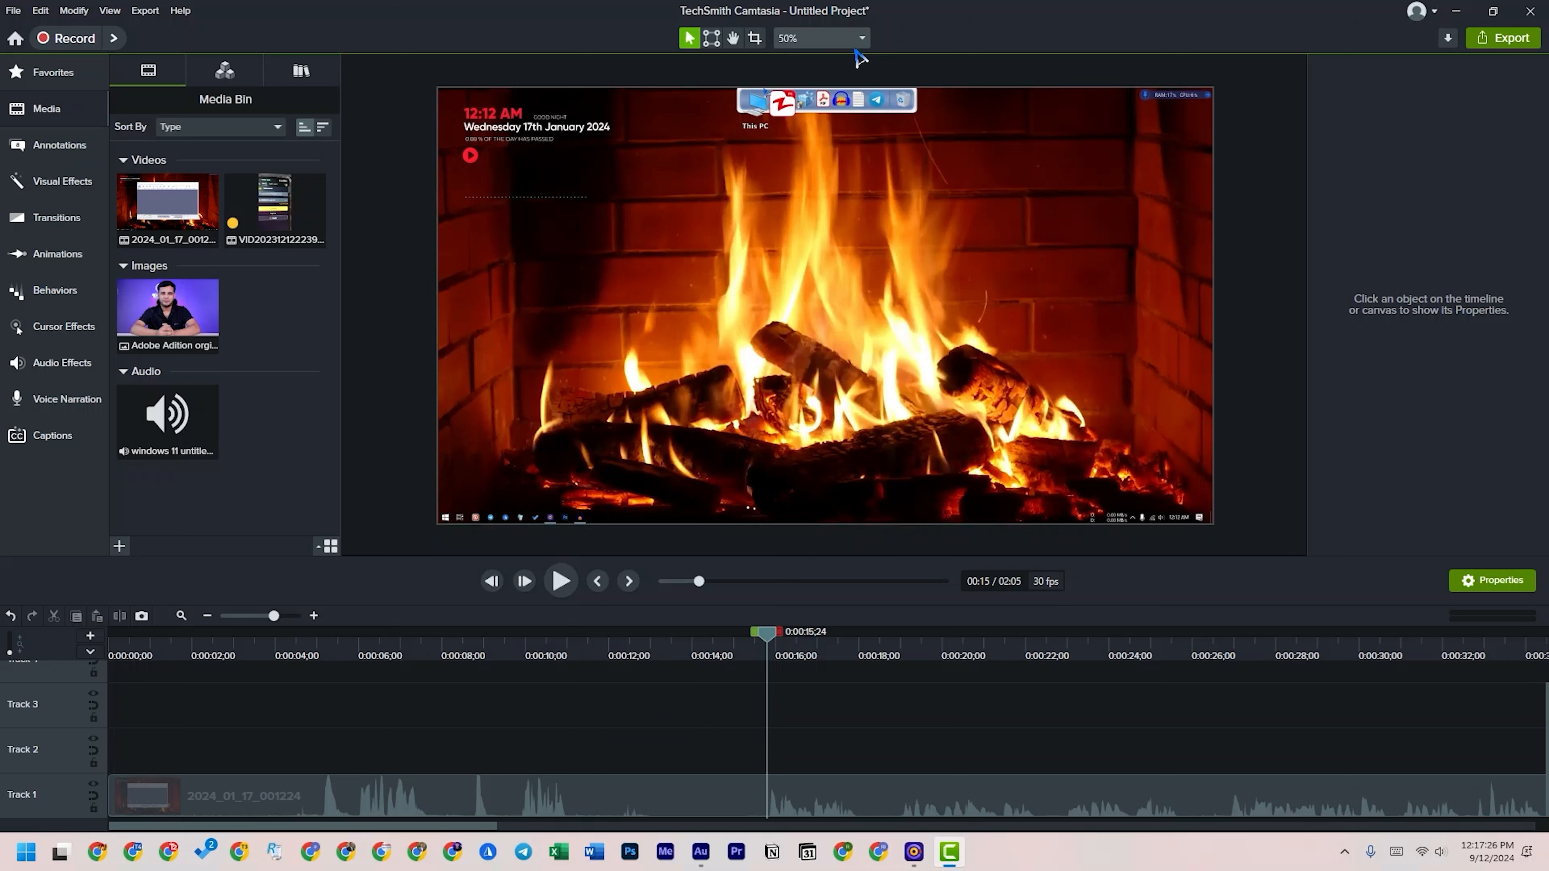
click(833, 43)
click(818, 60)
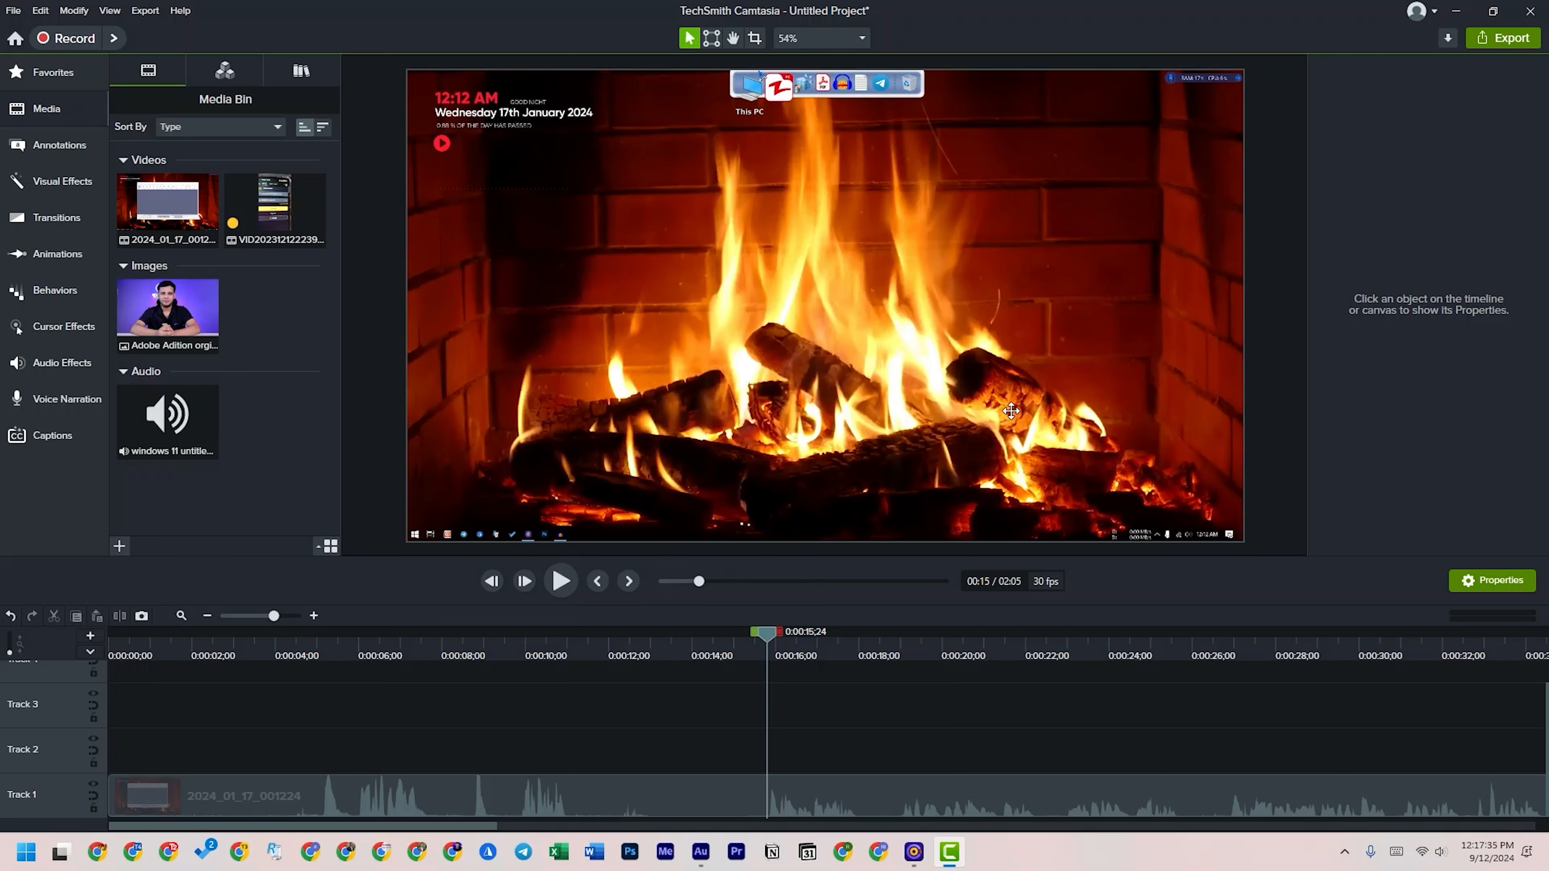
click(822, 42)
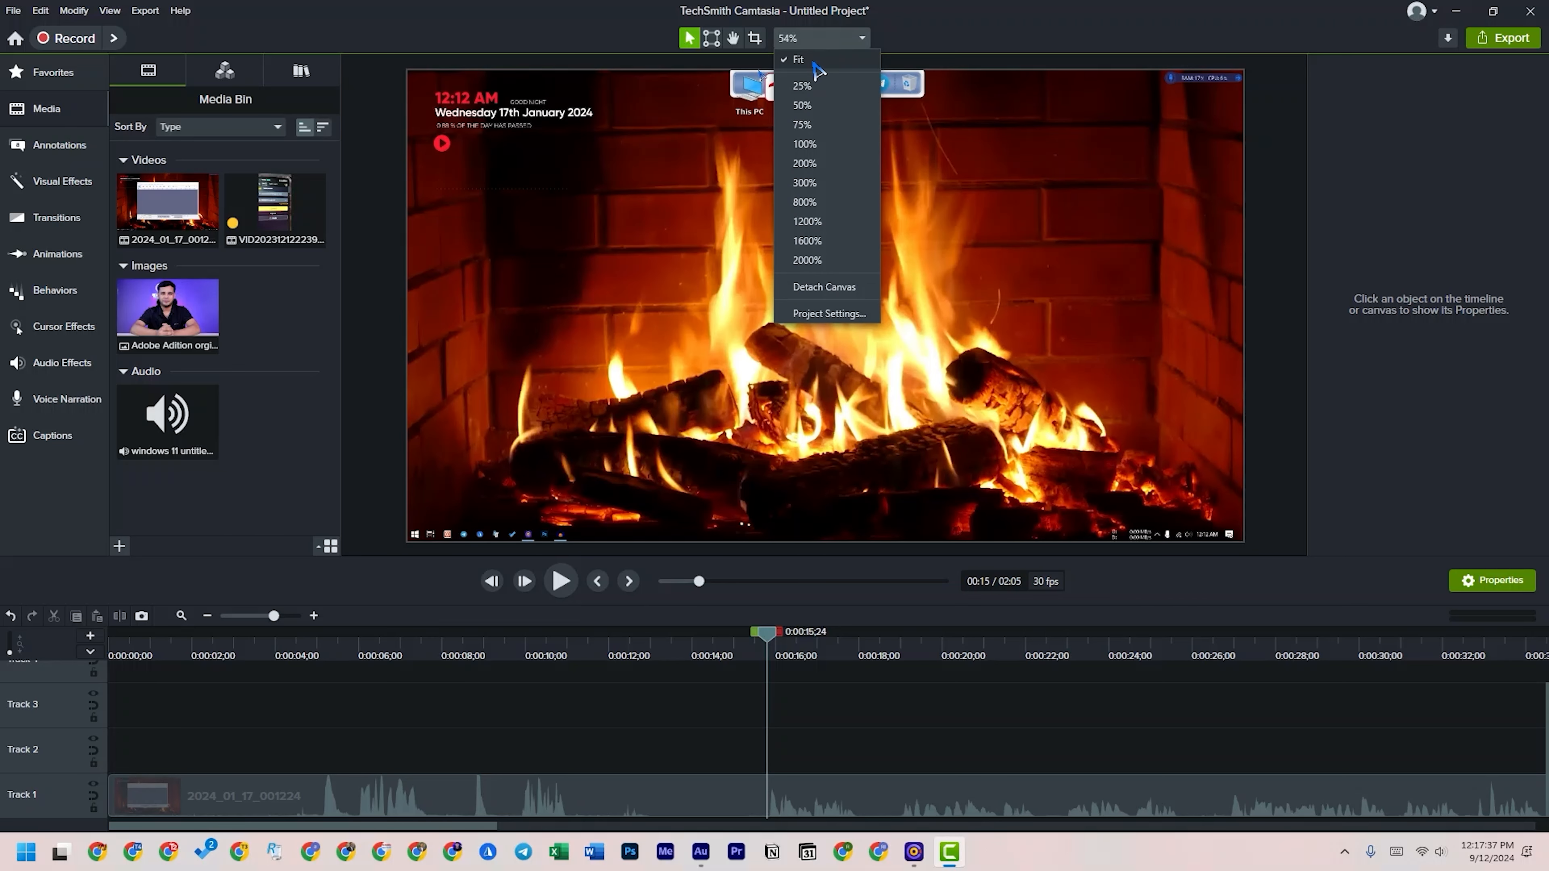
click(817, 86)
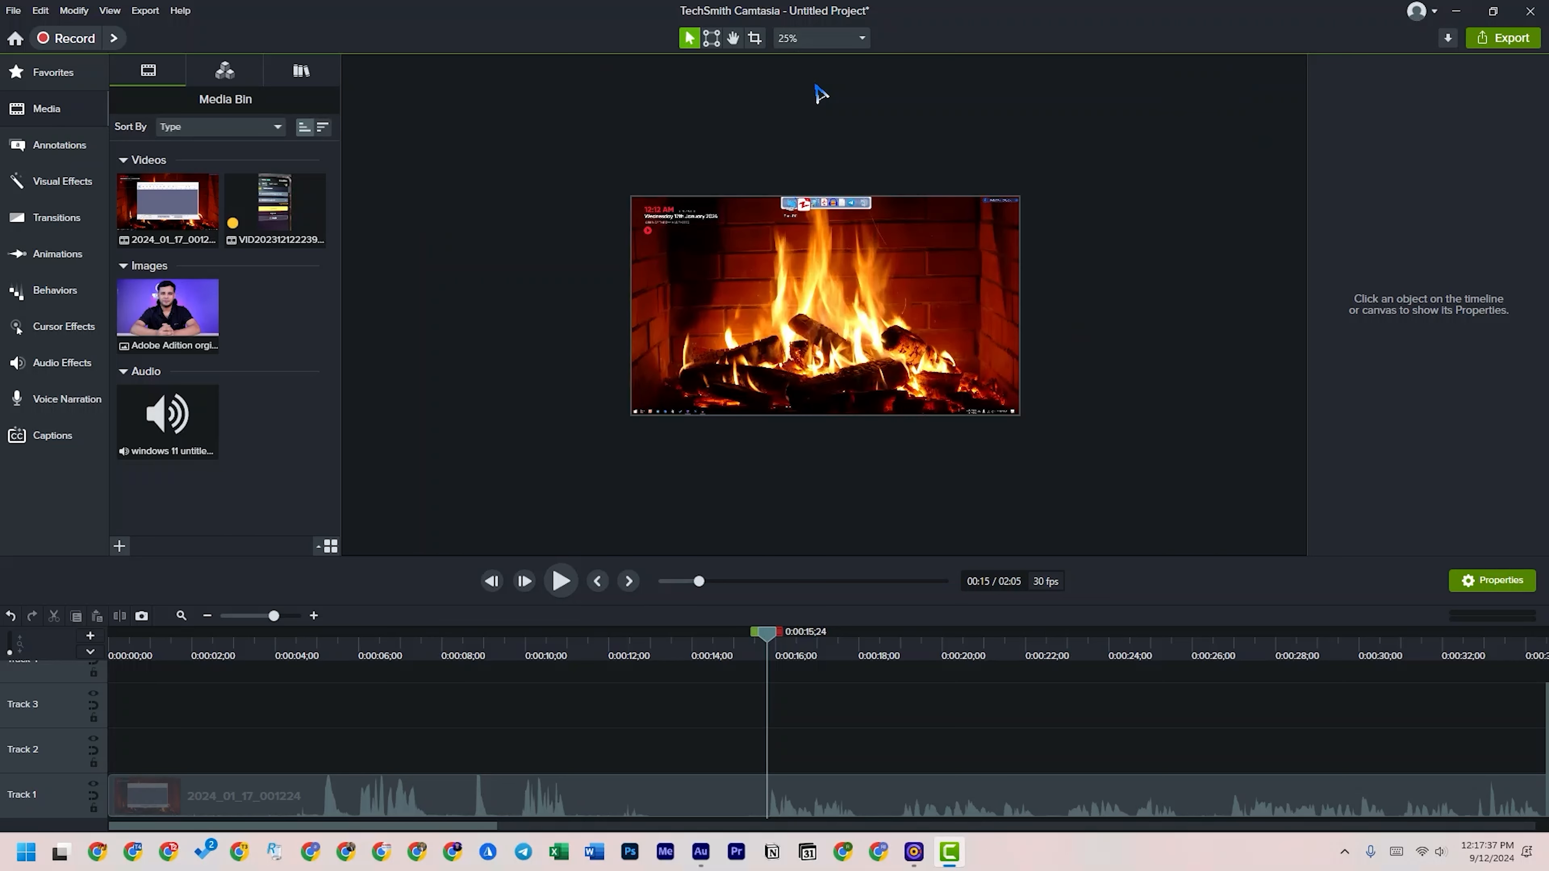
click(830, 41)
click(808, 105)
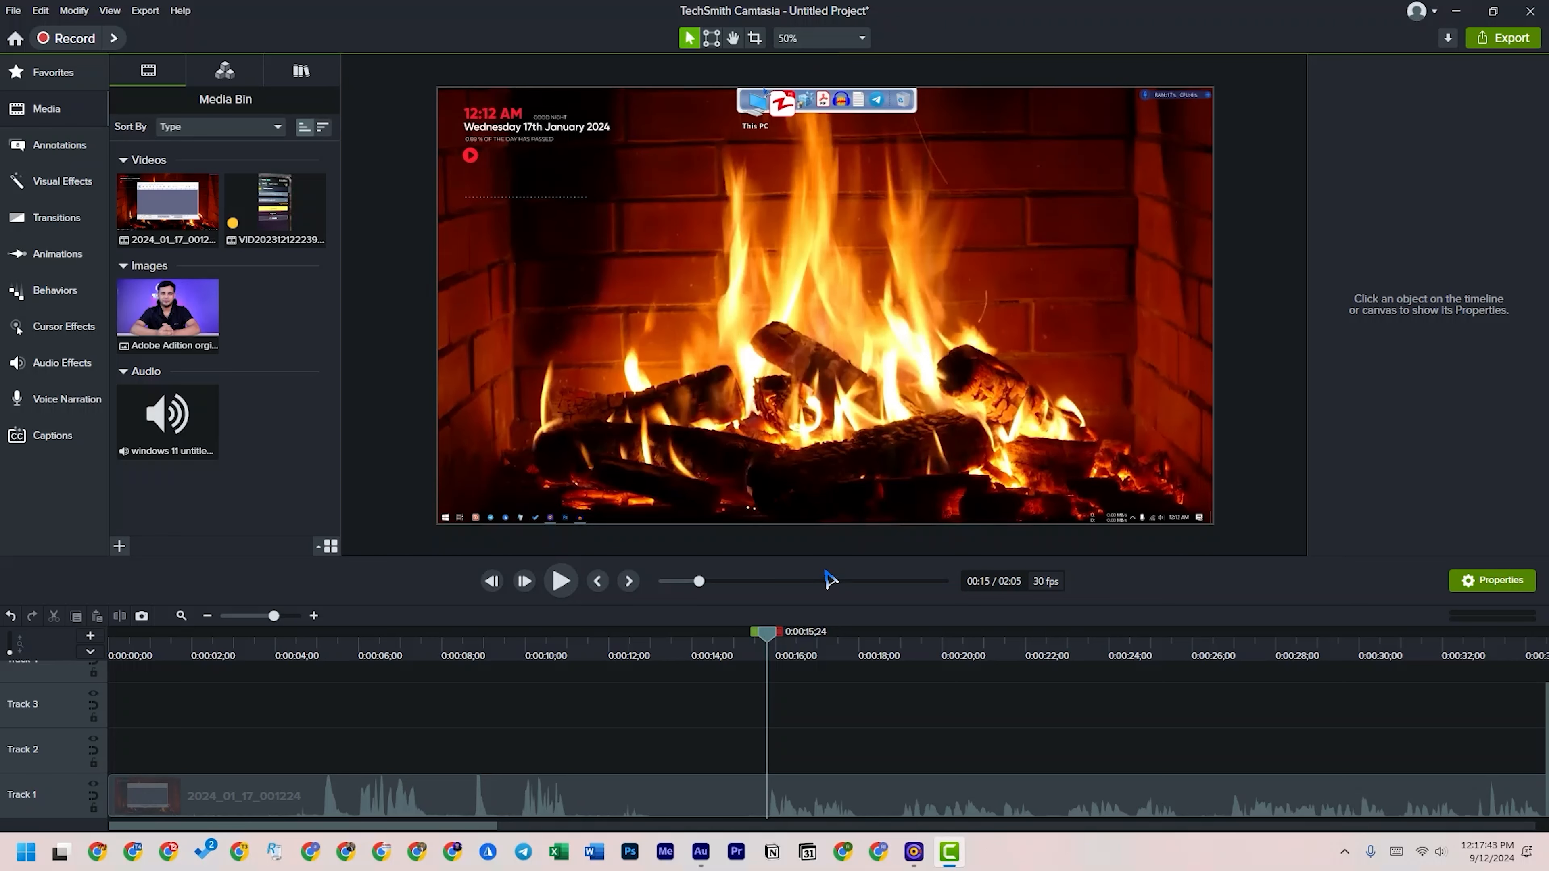
- Make the timeline area taller and magnify the canvas preview to 2000%
drag(816, 558, 851, 568)
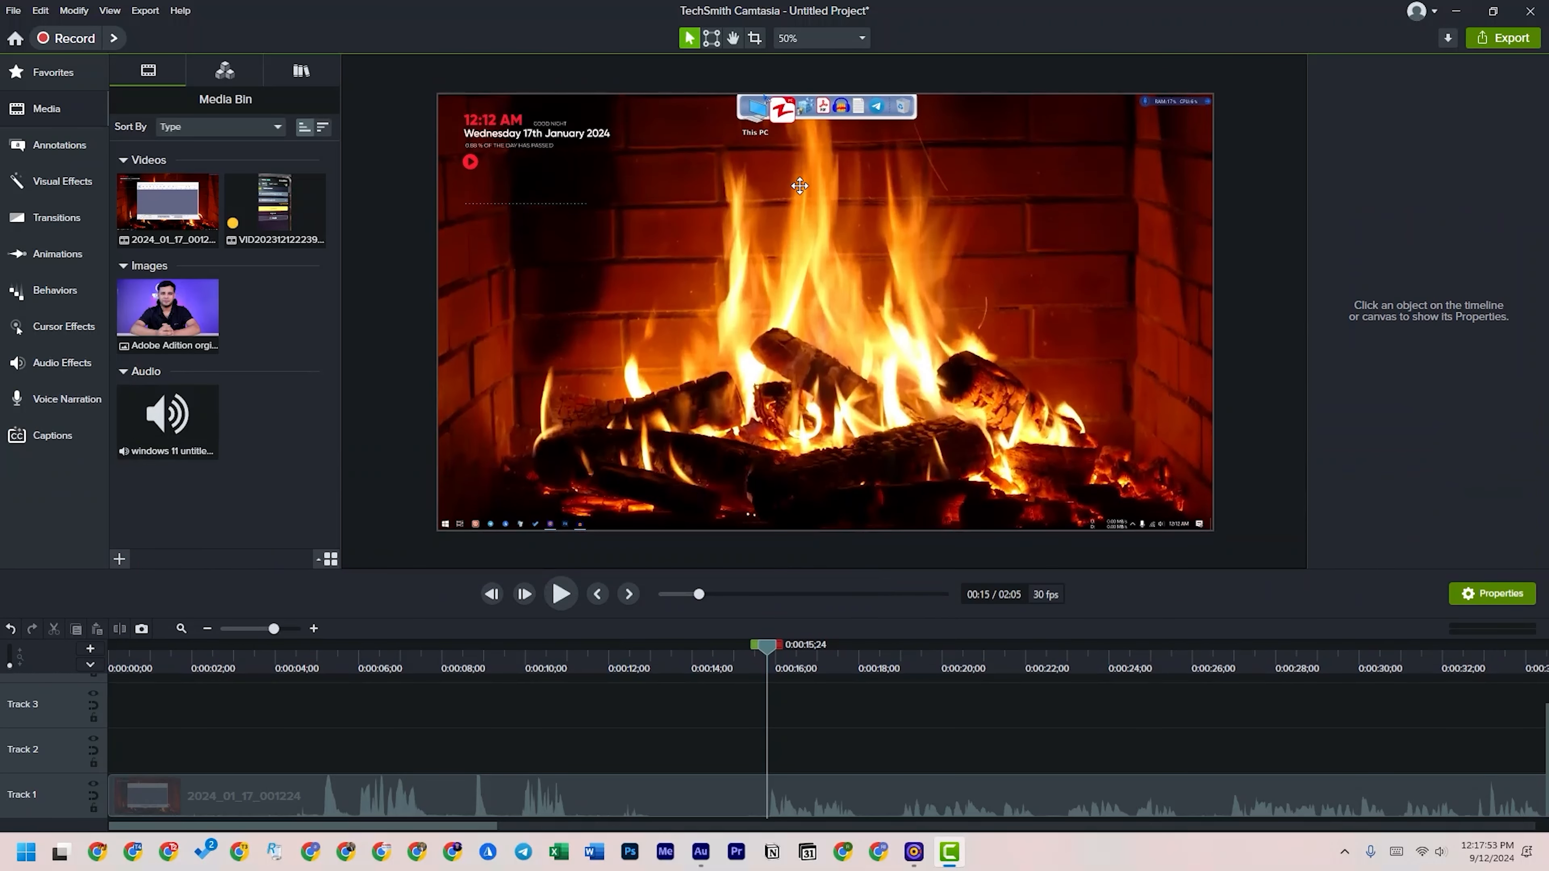
click(811, 36)
click(806, 60)
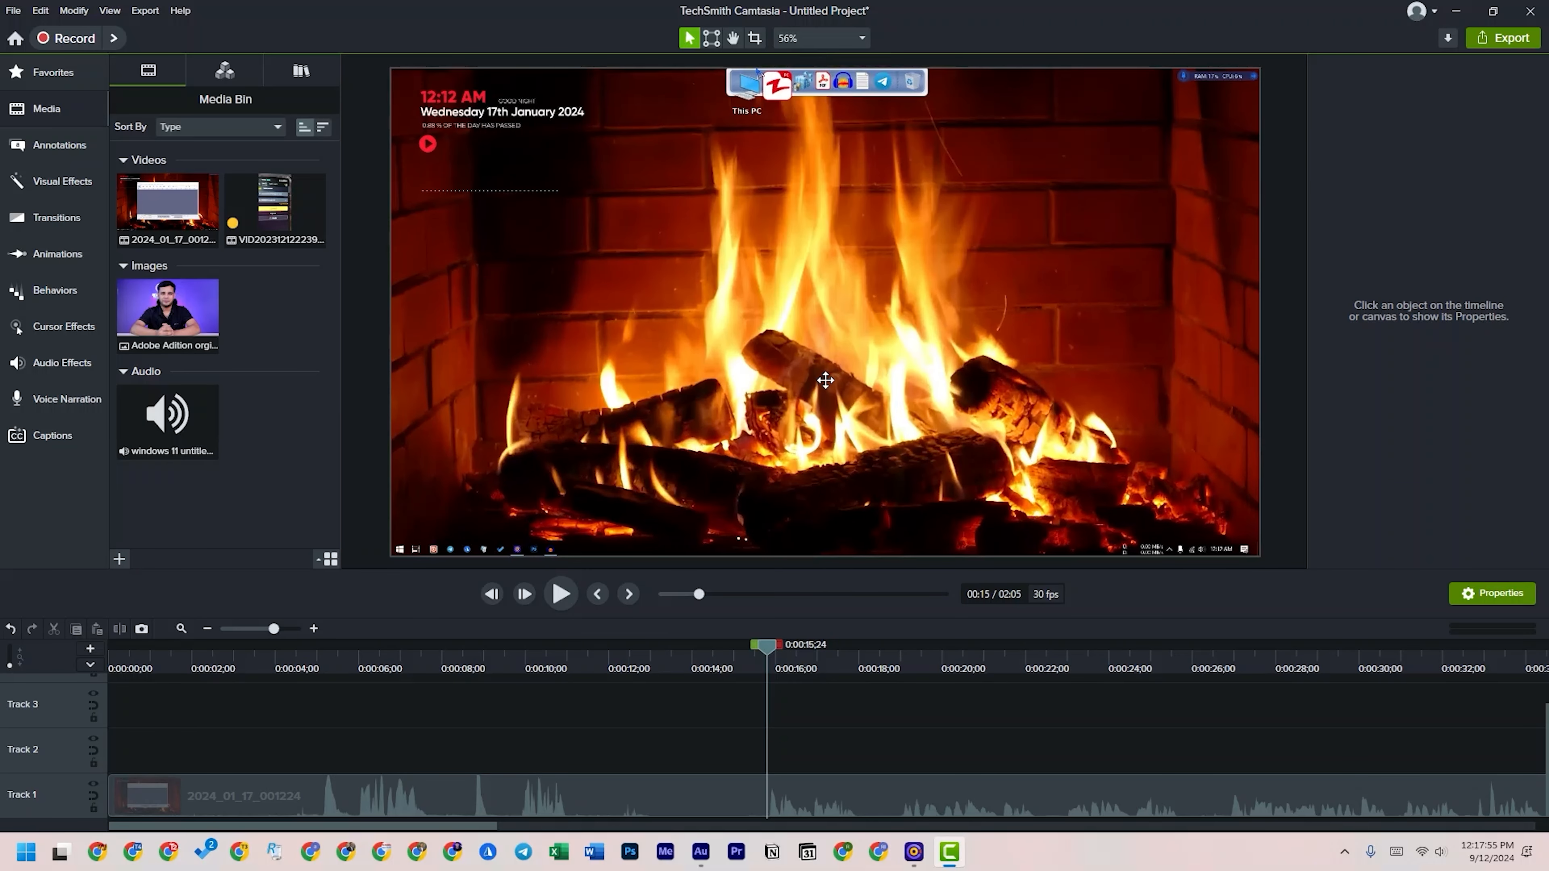
drag(825, 569, 886, 568)
click(820, 38)
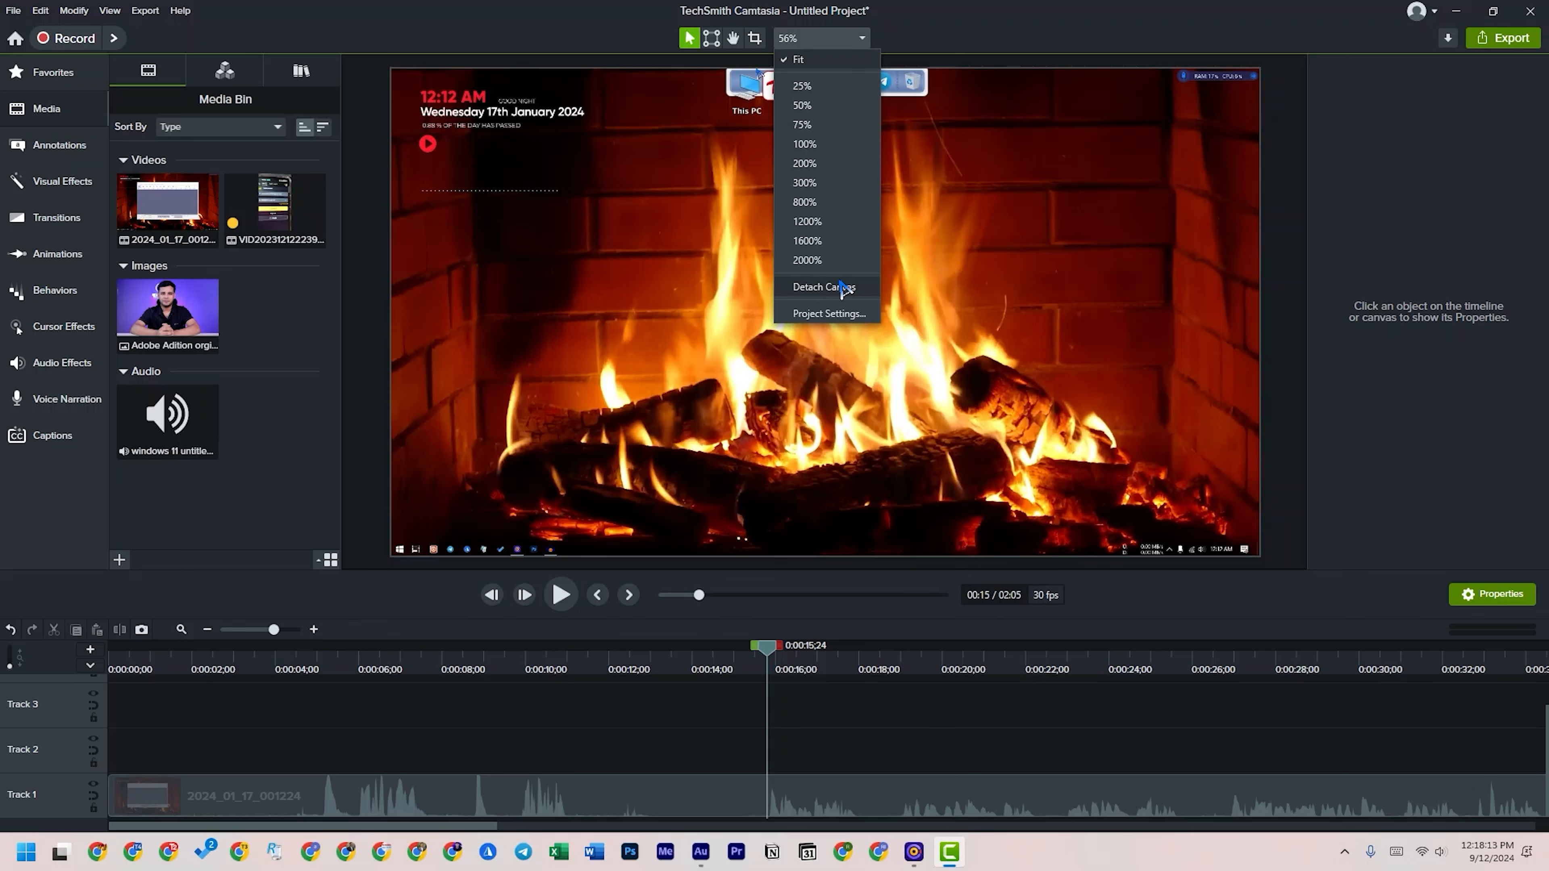
click(816, 260)
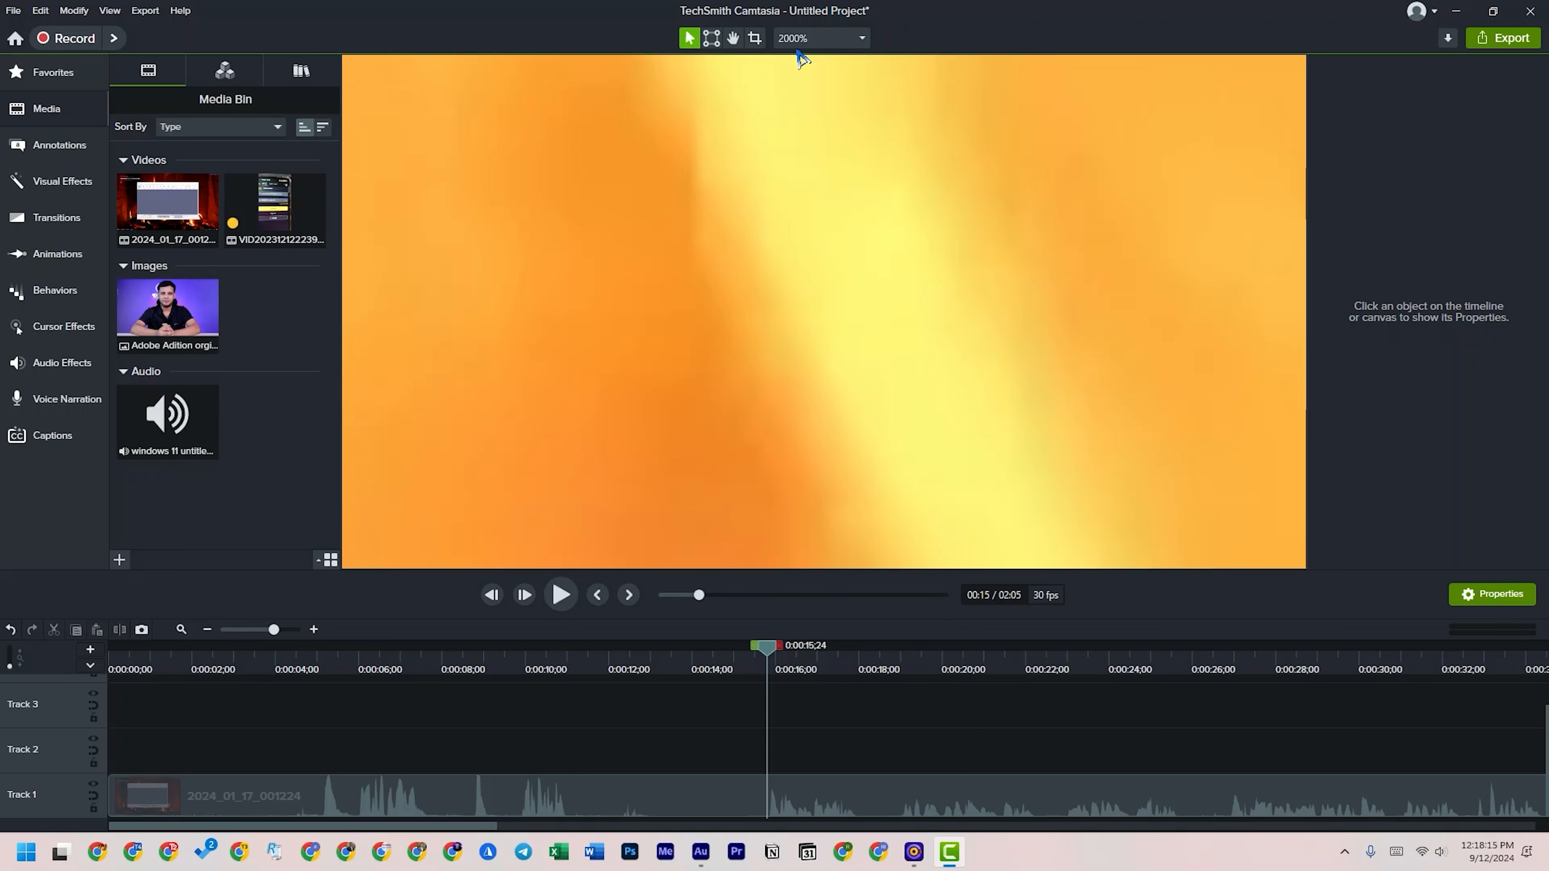
- Zoom the canvas to 200% and pan around the logs and flames
click(804, 39)
click(808, 172)
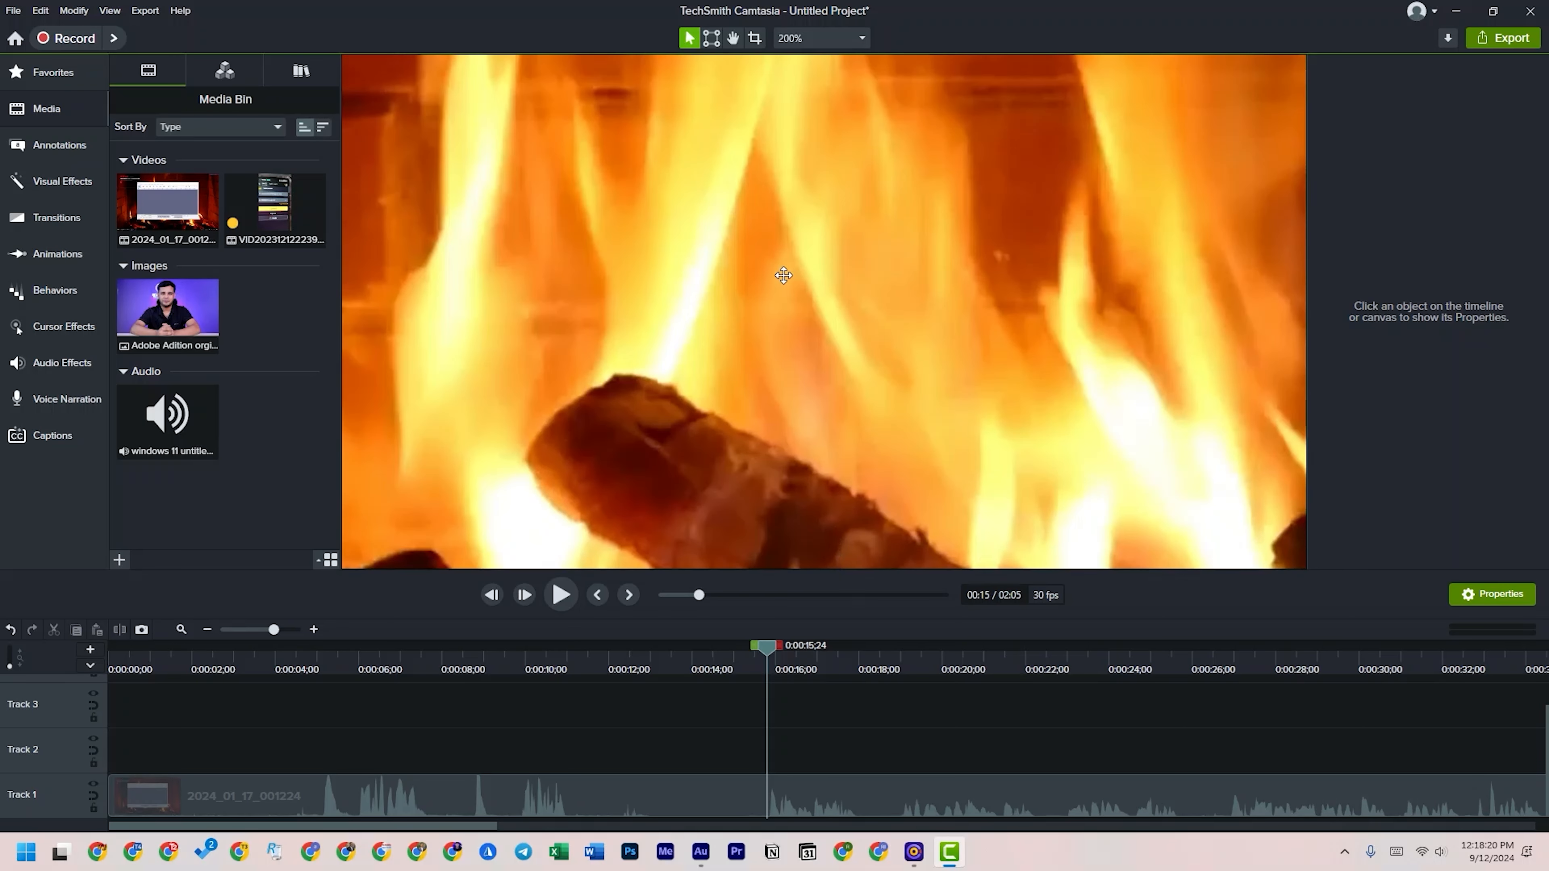
key(space)
drag(655, 386, 858, 262)
drag(603, 395, 820, 309)
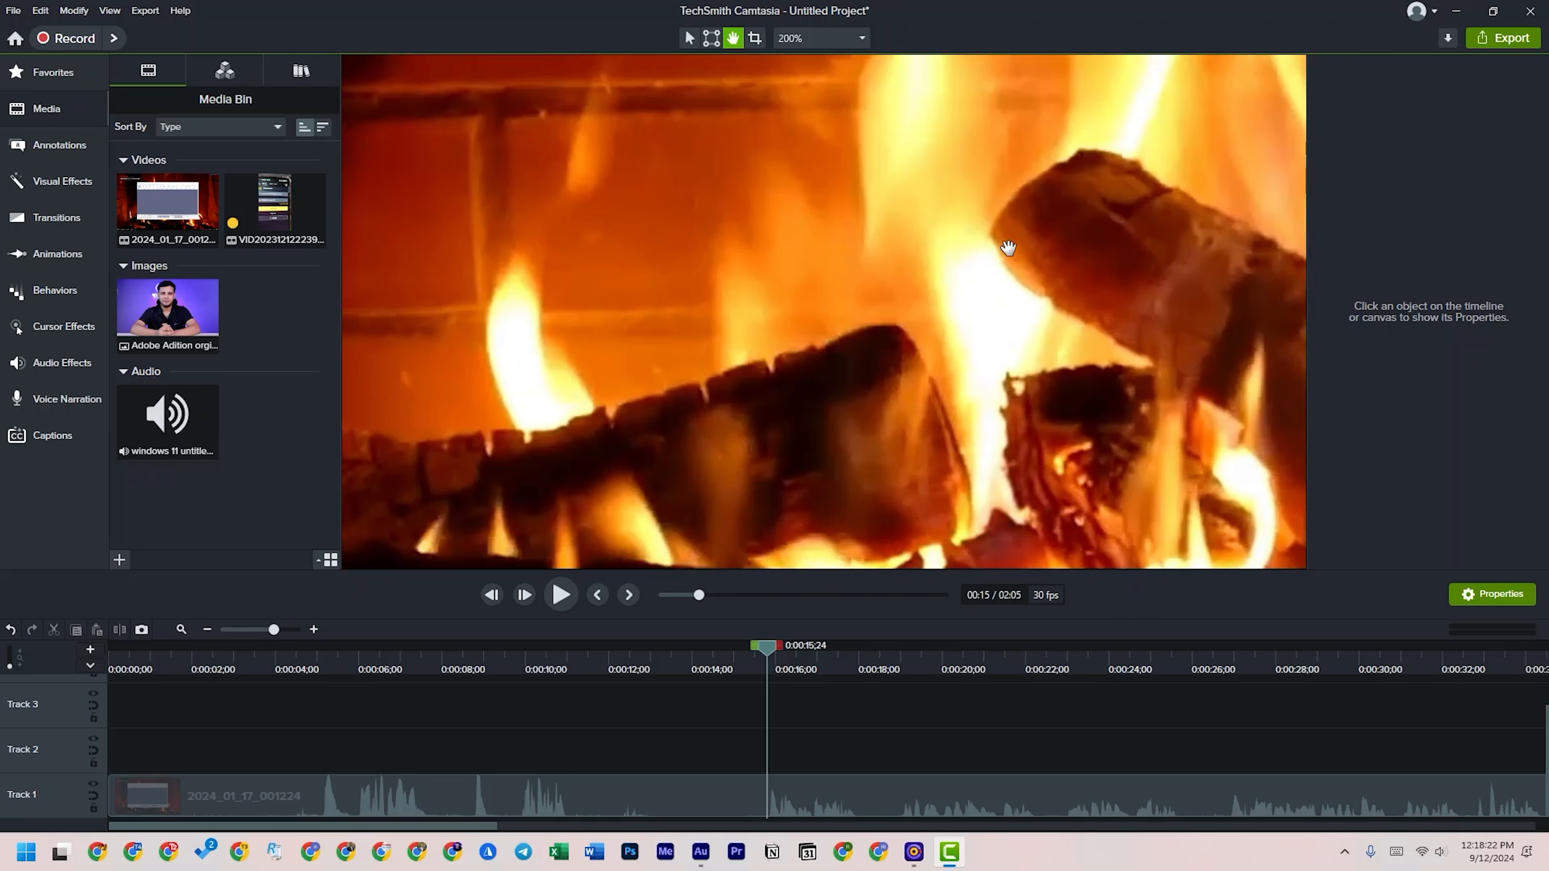
drag(998, 251, 731, 488)
drag(937, 311, 688, 346)
drag(1054, 267, 1103, 269)
drag(817, 287, 896, 274)
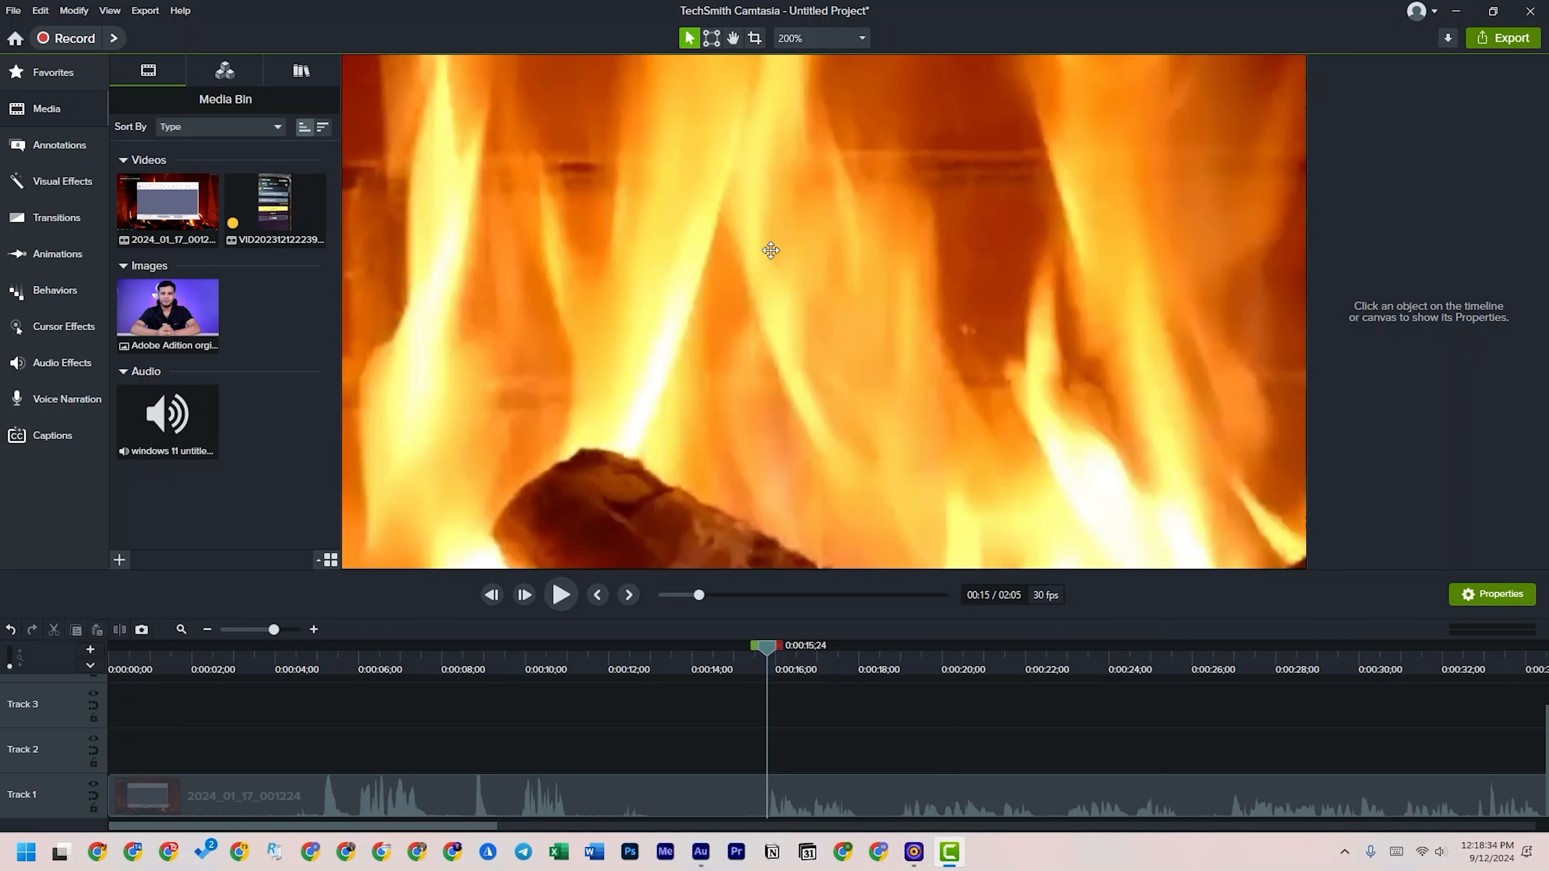
- Pan across the fire to the video's left edge, then fit the whole video in the canvas
key(h)
drag(706, 378, 776, 193)
drag(1110, 339, 875, 388)
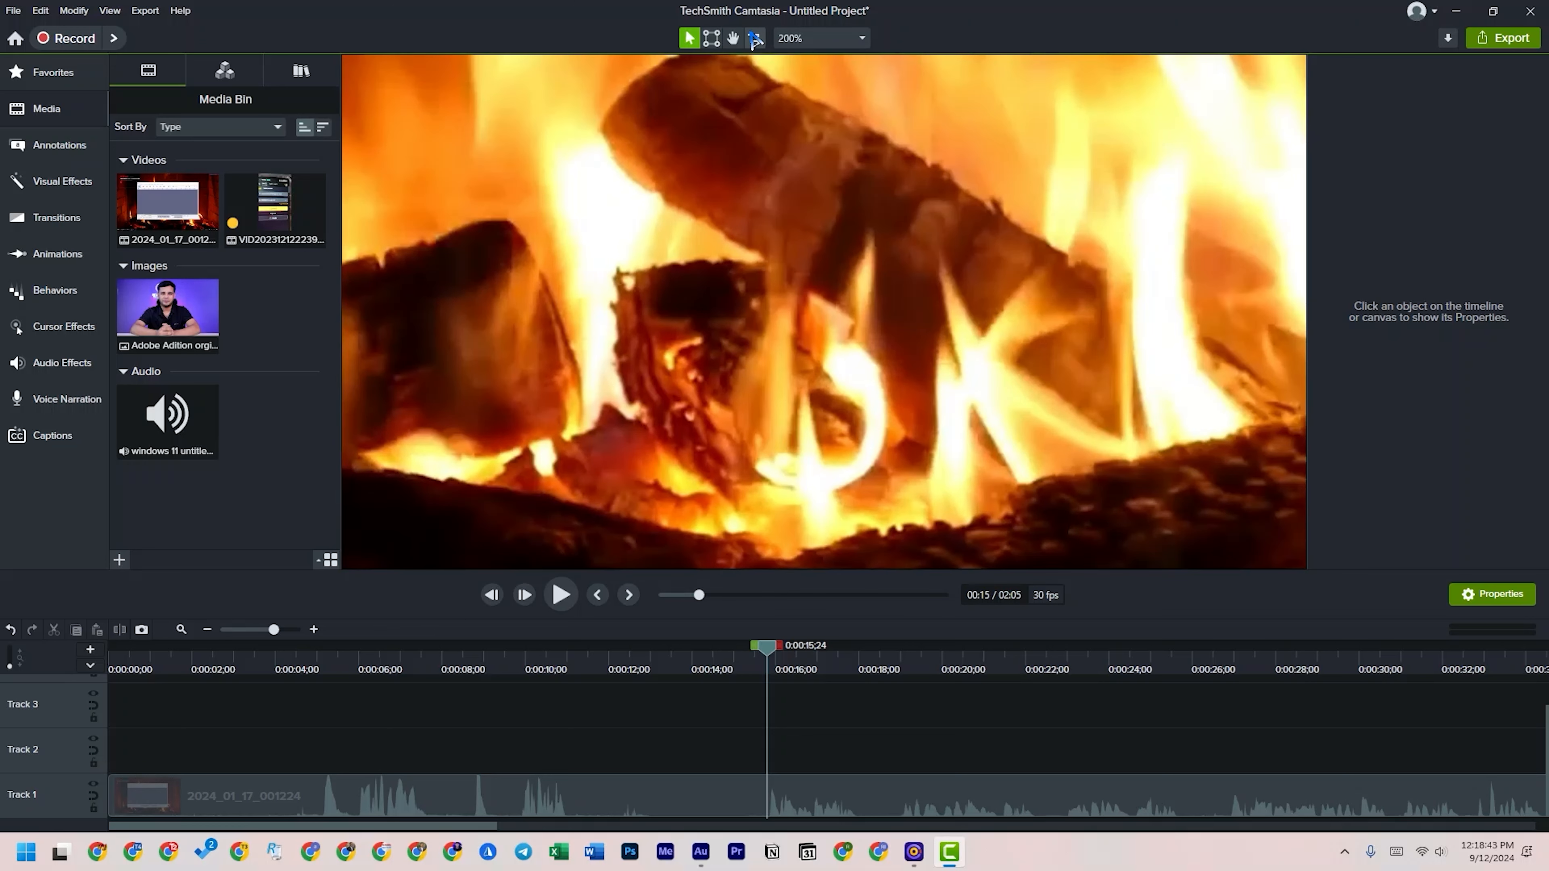
click(734, 37)
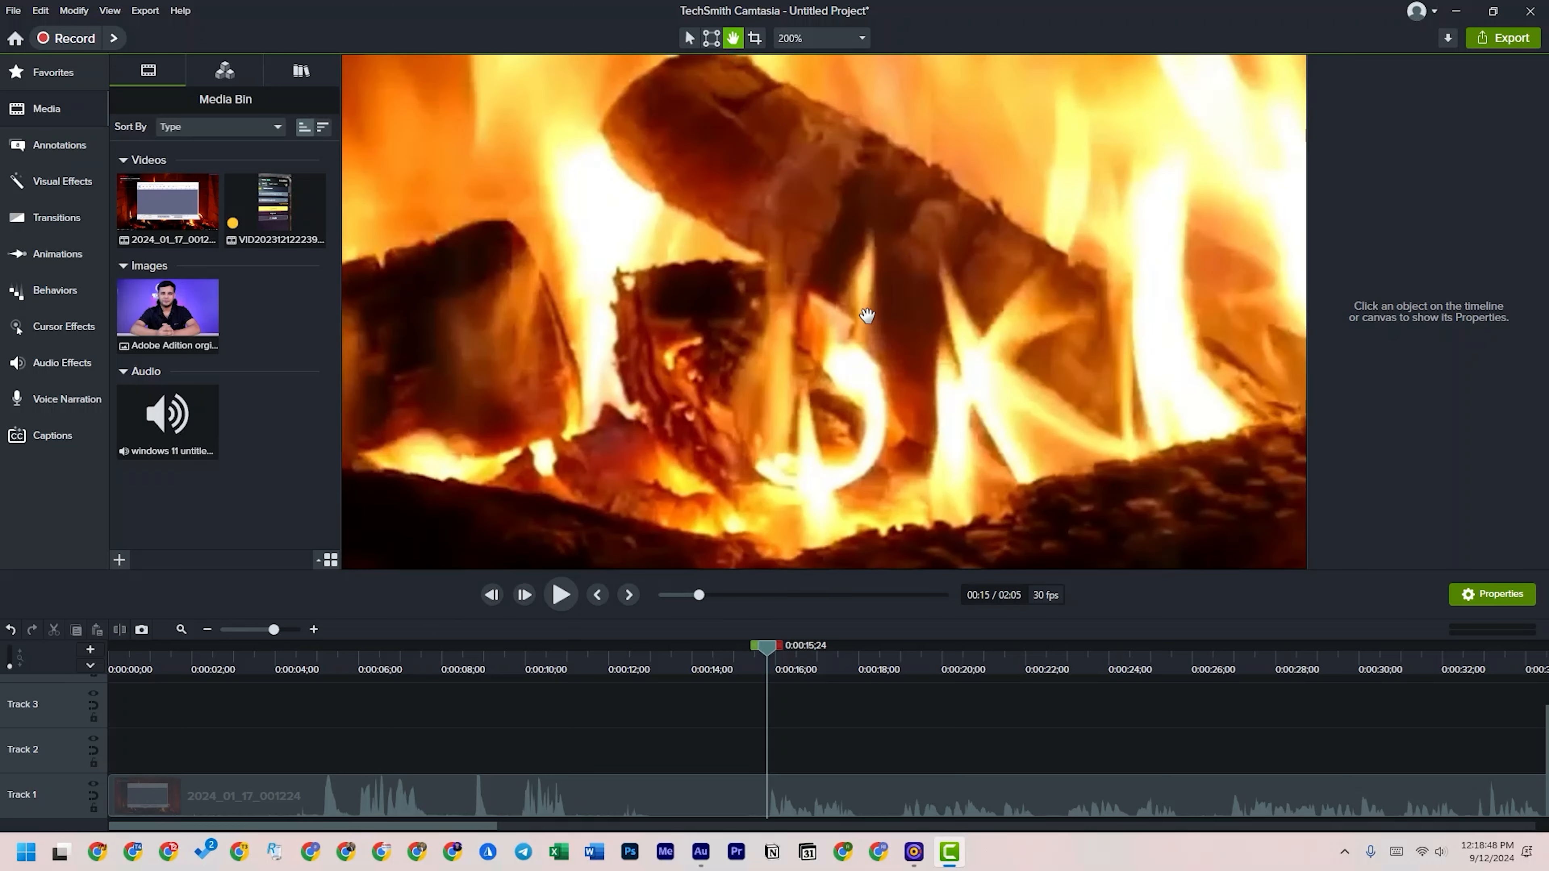
drag(614, 380, 906, 336)
drag(591, 346, 915, 330)
mouse_move(511, 342)
mouse_down()
mouse_move(683, 340)
mouse_move(602, 446)
mouse_move(605, 405)
mouse_move(689, 327)
mouse_move(463, 352)
mouse_up()
drag(1057, 201, 740, 209)
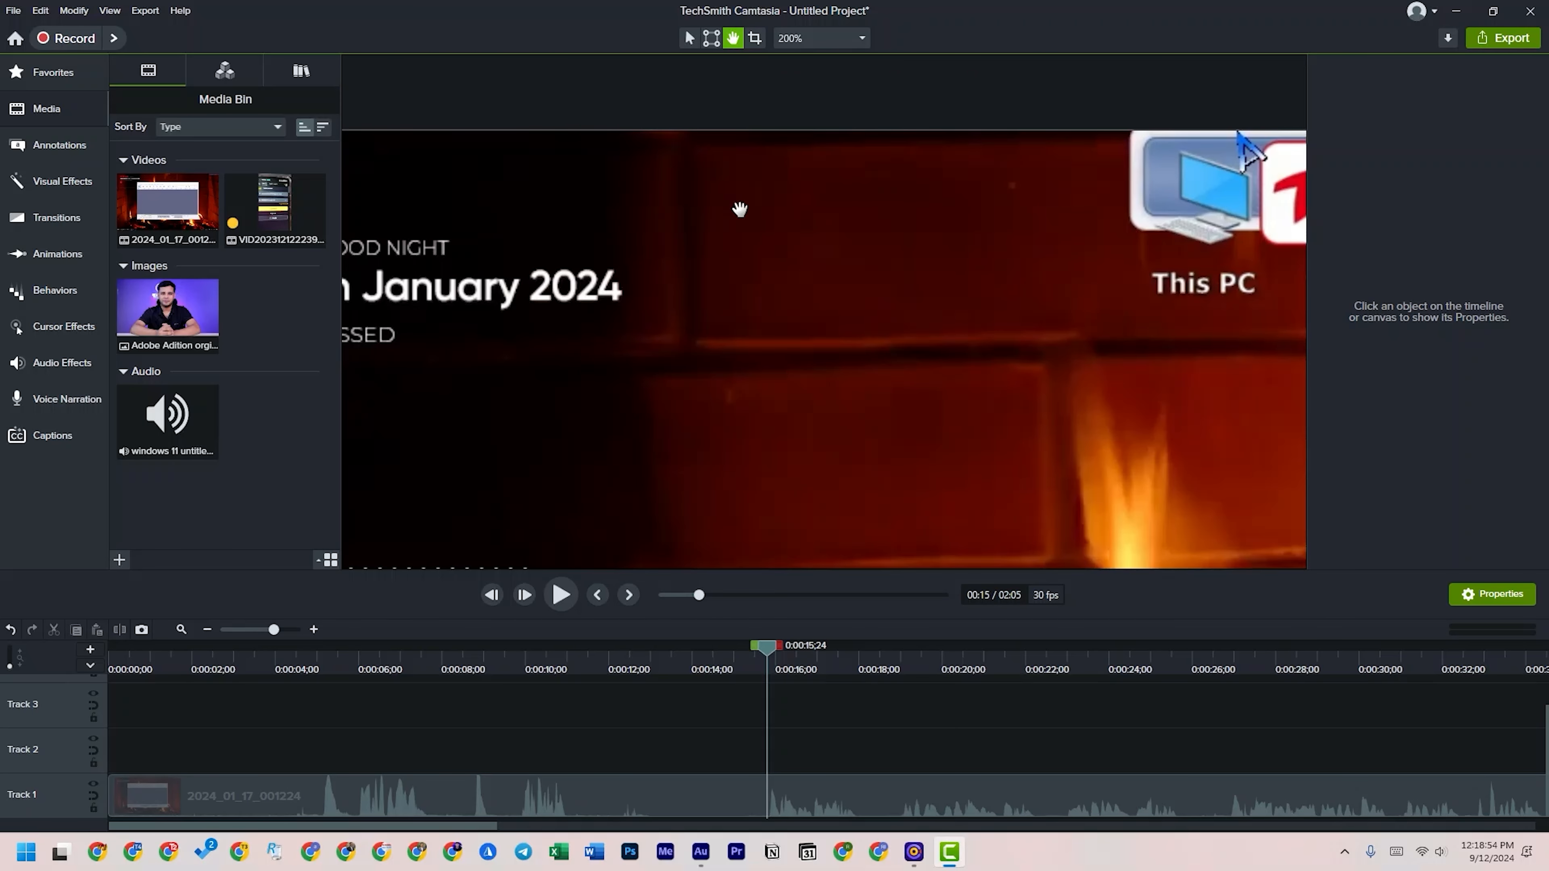
click(851, 39)
click(811, 58)
click(756, 39)
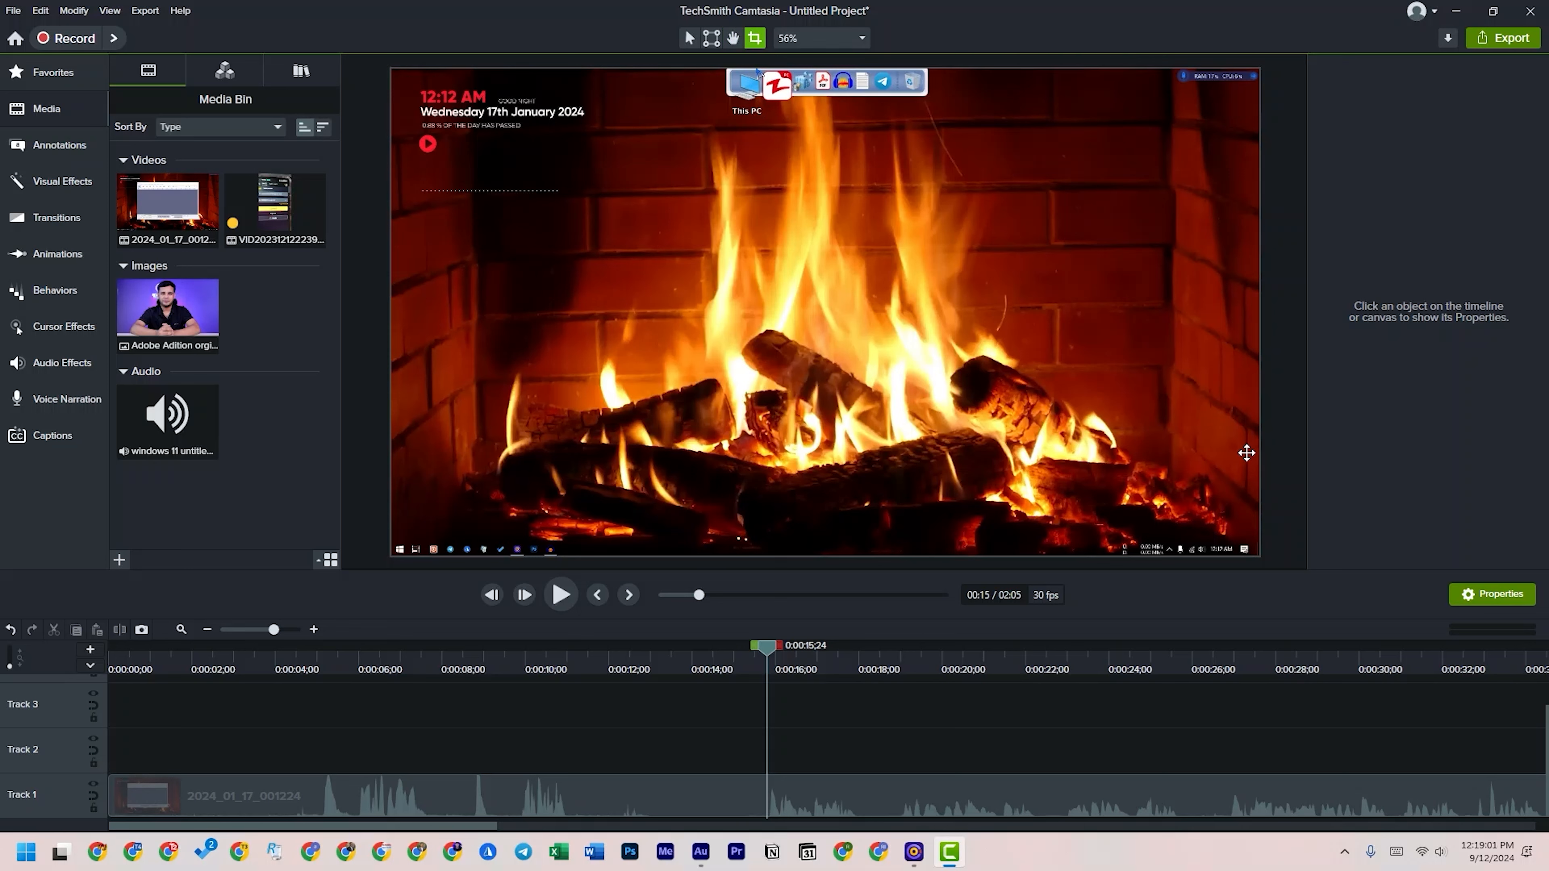
- Crop the fireplace recording in from its bottom-right corner to a smaller area
click(1165, 443)
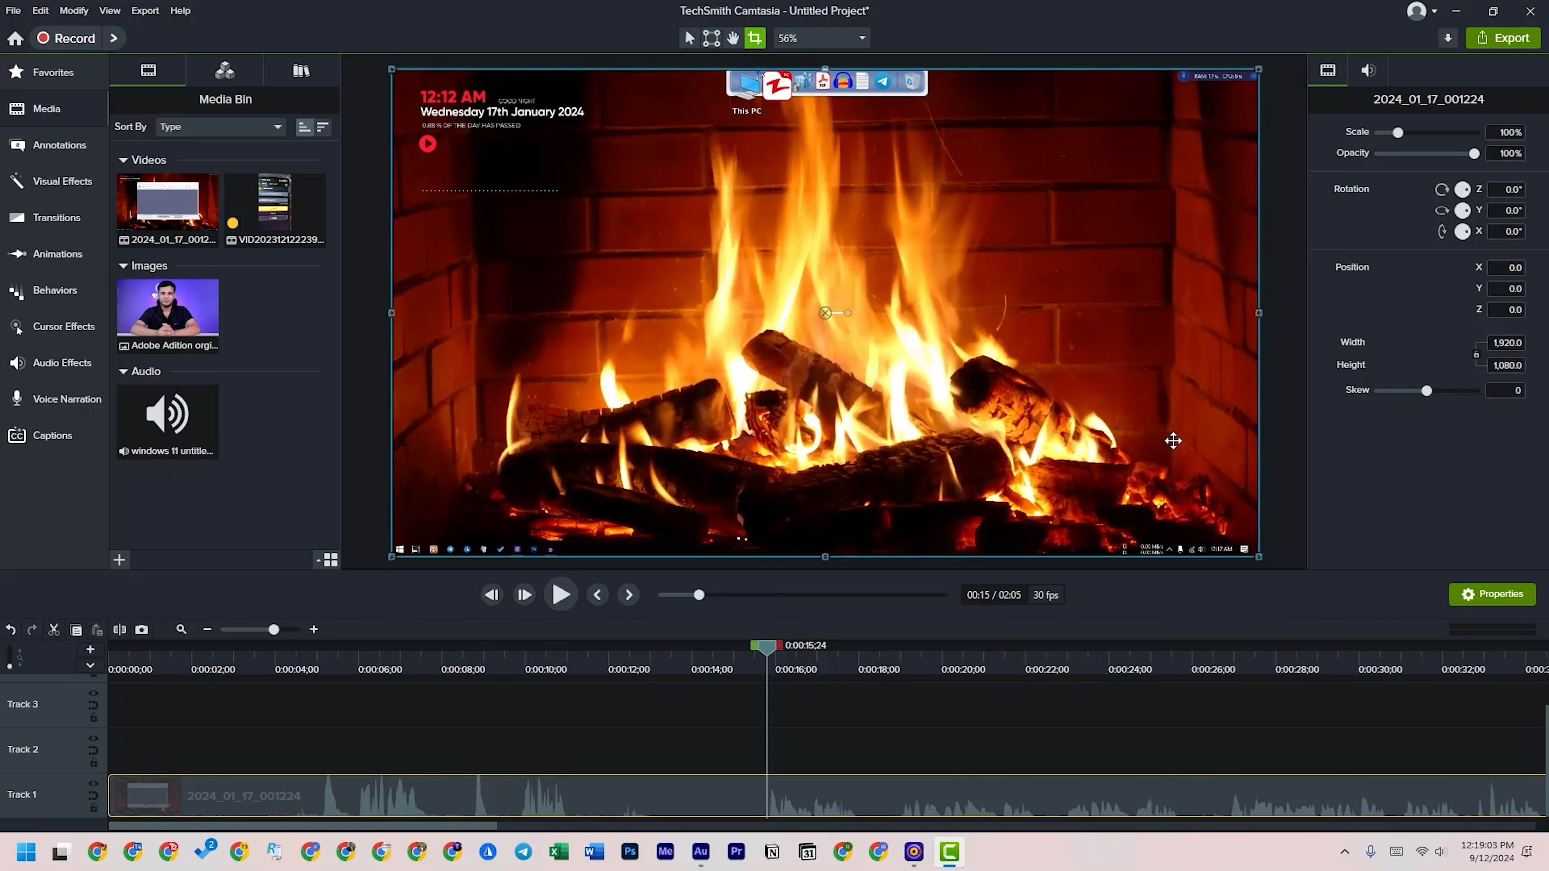
drag(1257, 557, 1066, 440)
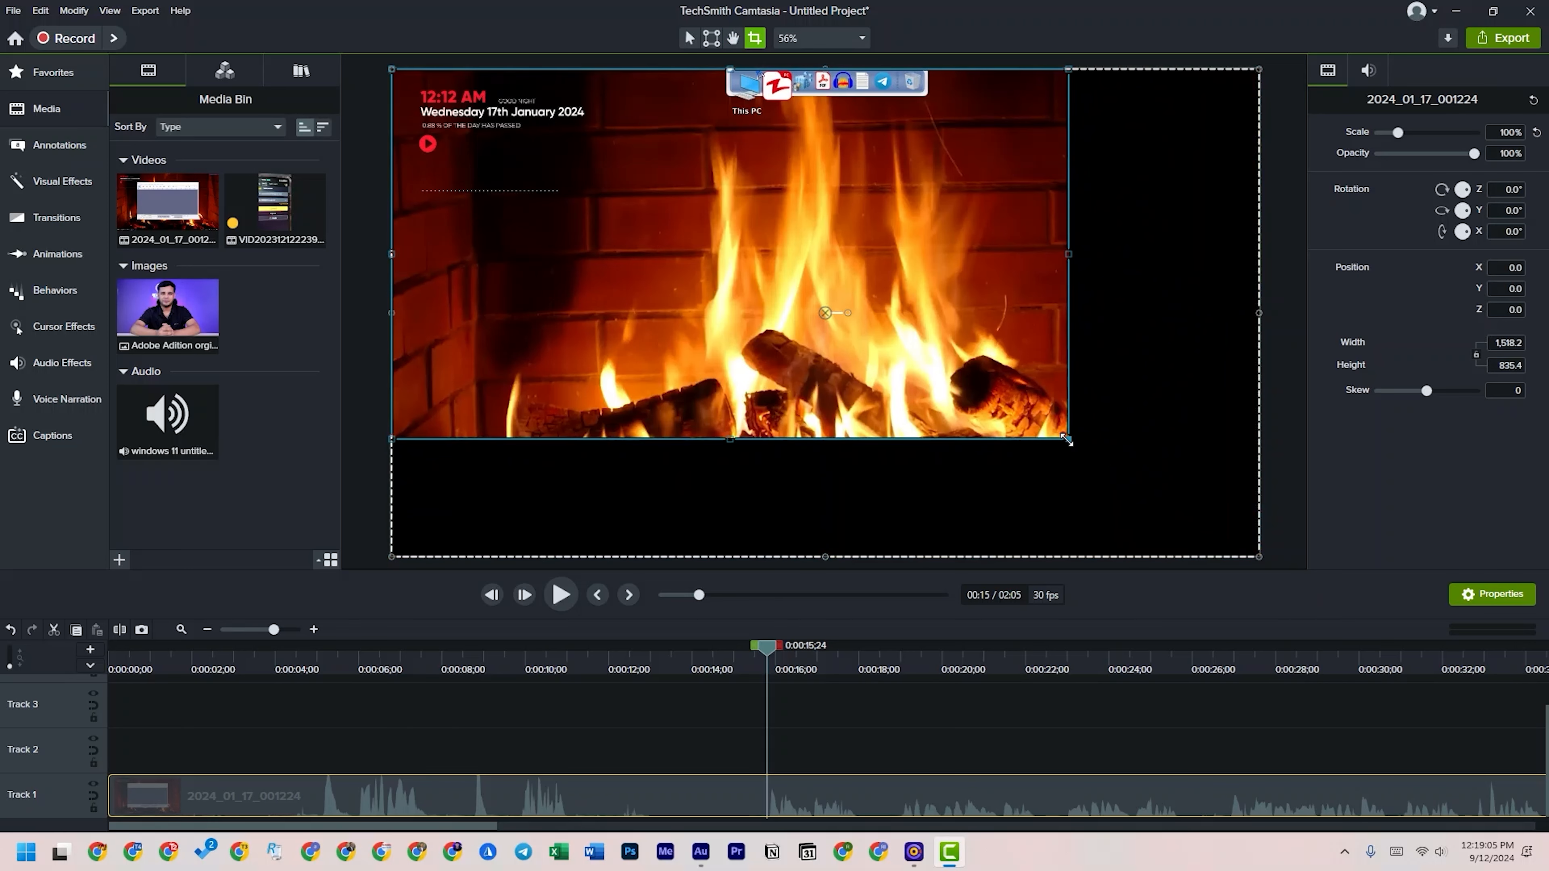
drag(1067, 438, 787, 239)
click(963, 291)
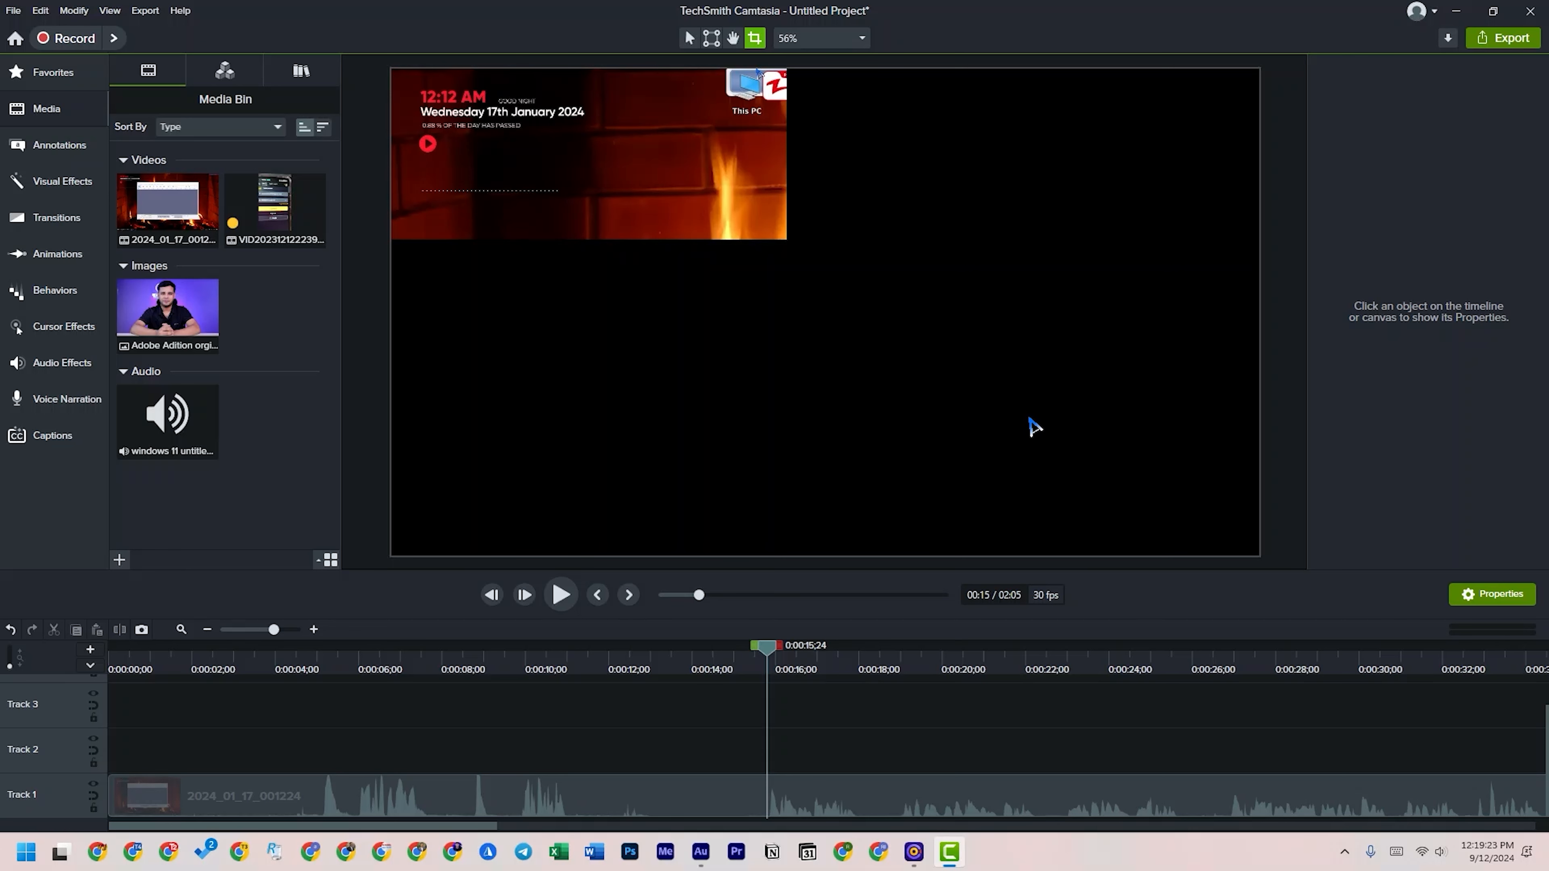
- Drag the recording's corner out until it fills the canvas at 1920×1080
click(999, 351)
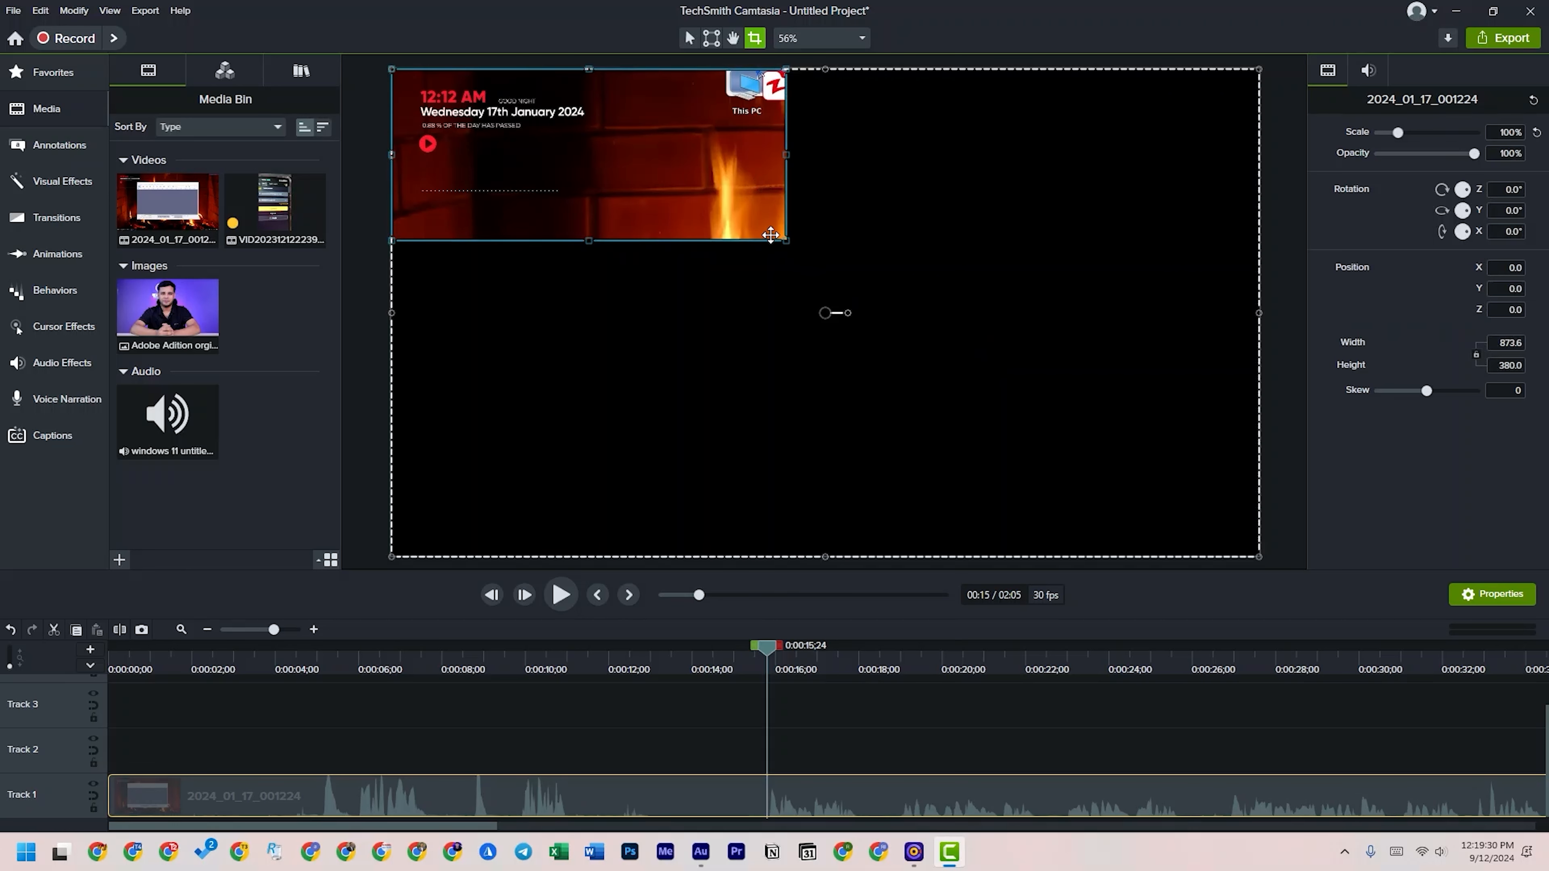
drag(788, 240, 1337, 631)
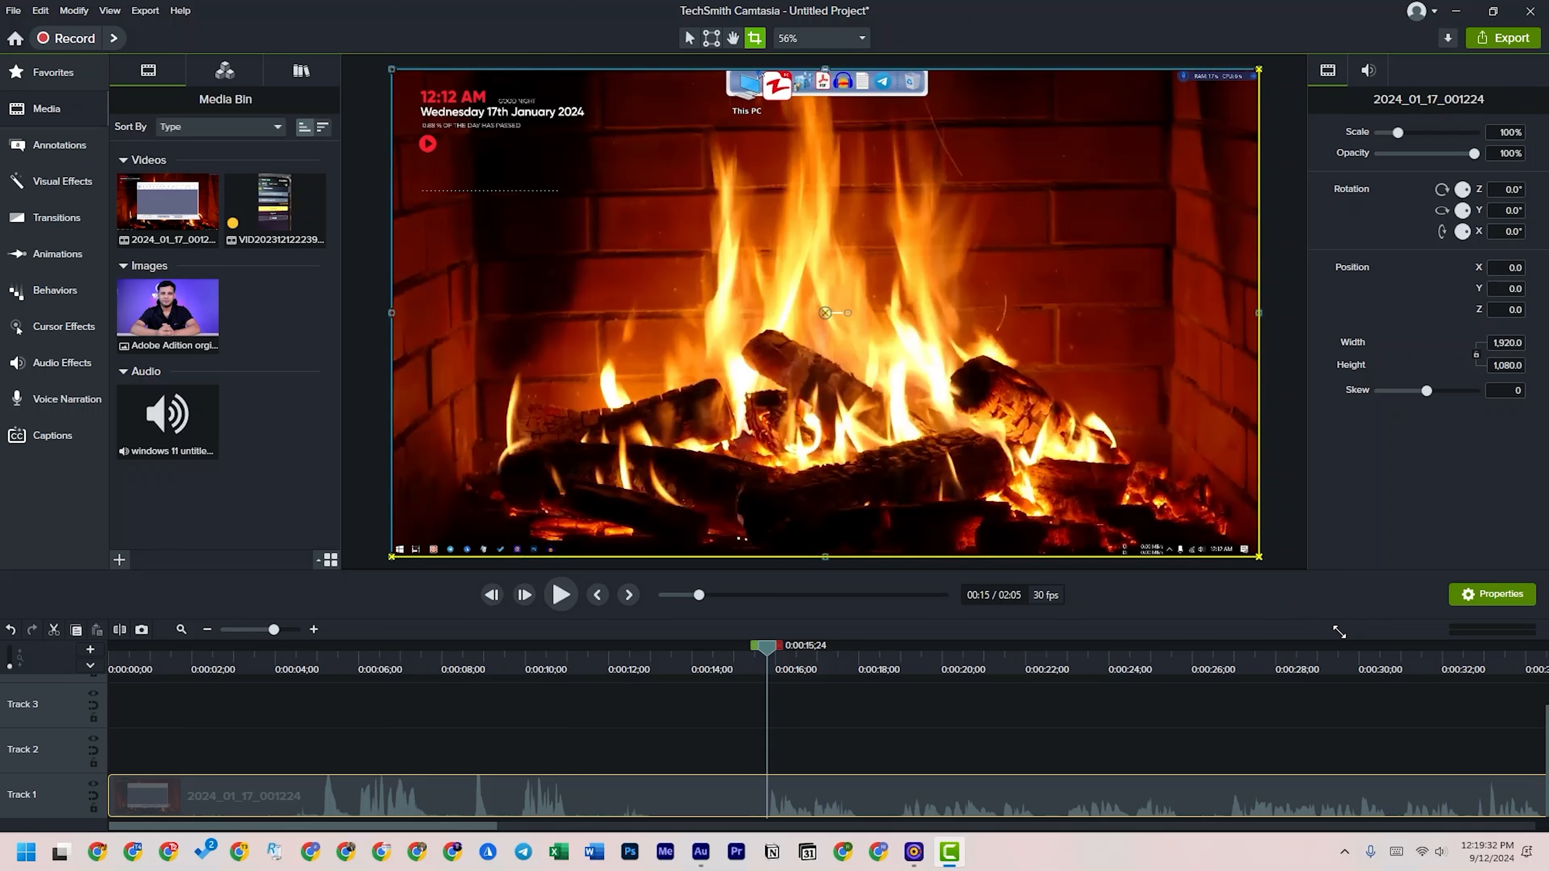
click(711, 38)
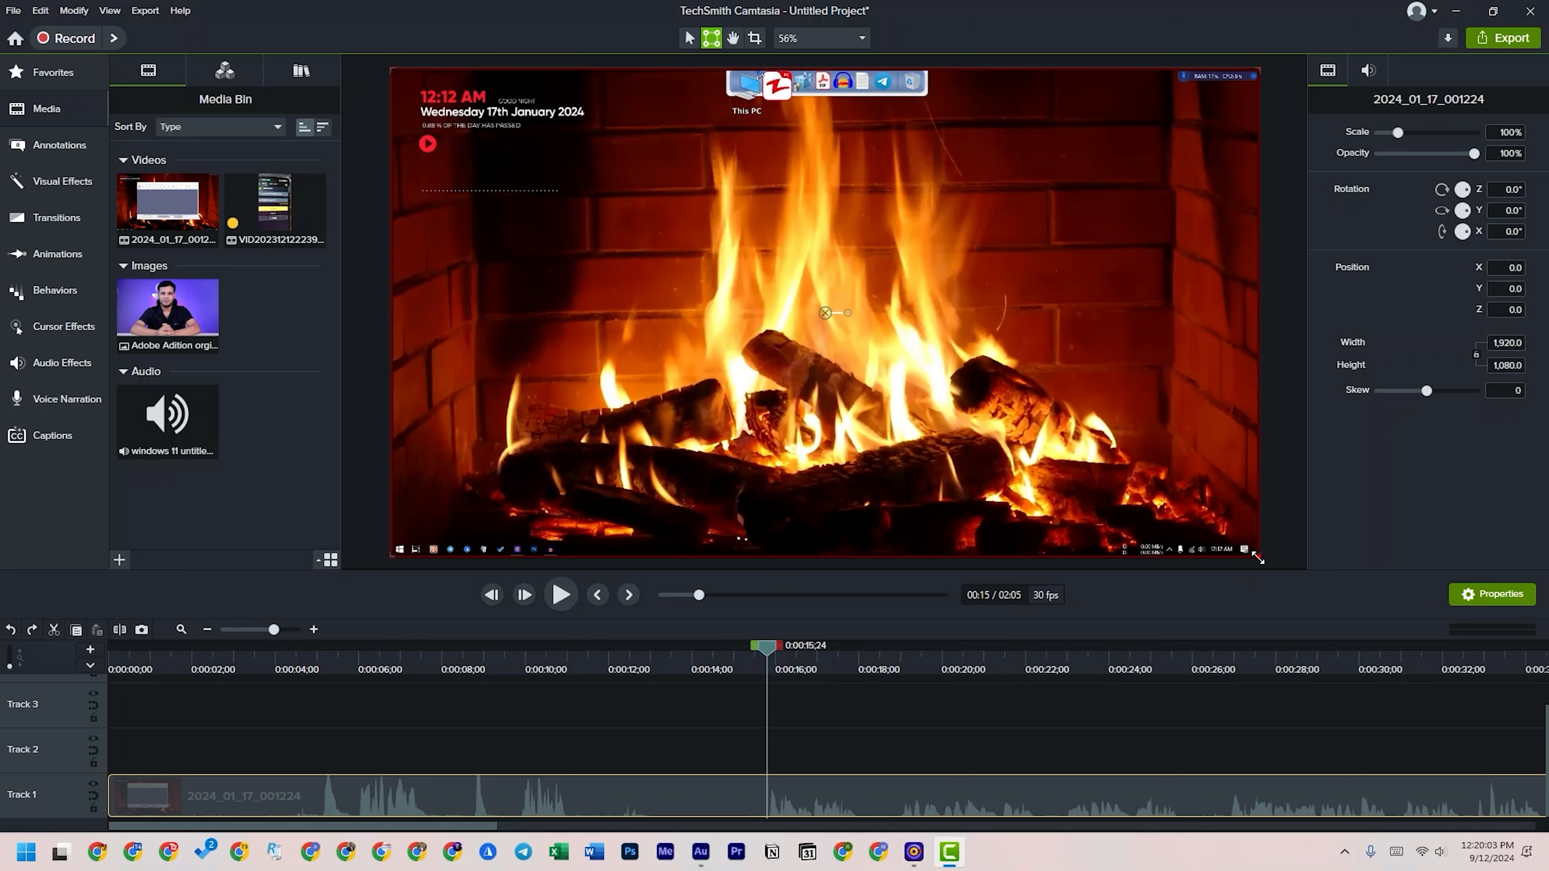
drag(1256, 554, 1259, 558)
key(ctrl+z)
drag(1242, 530, 842, 430)
drag(1255, 70, 755, 147)
drag(820, 488, 759, 421)
drag(624, 358, 1015, 353)
key(ctrl+z)
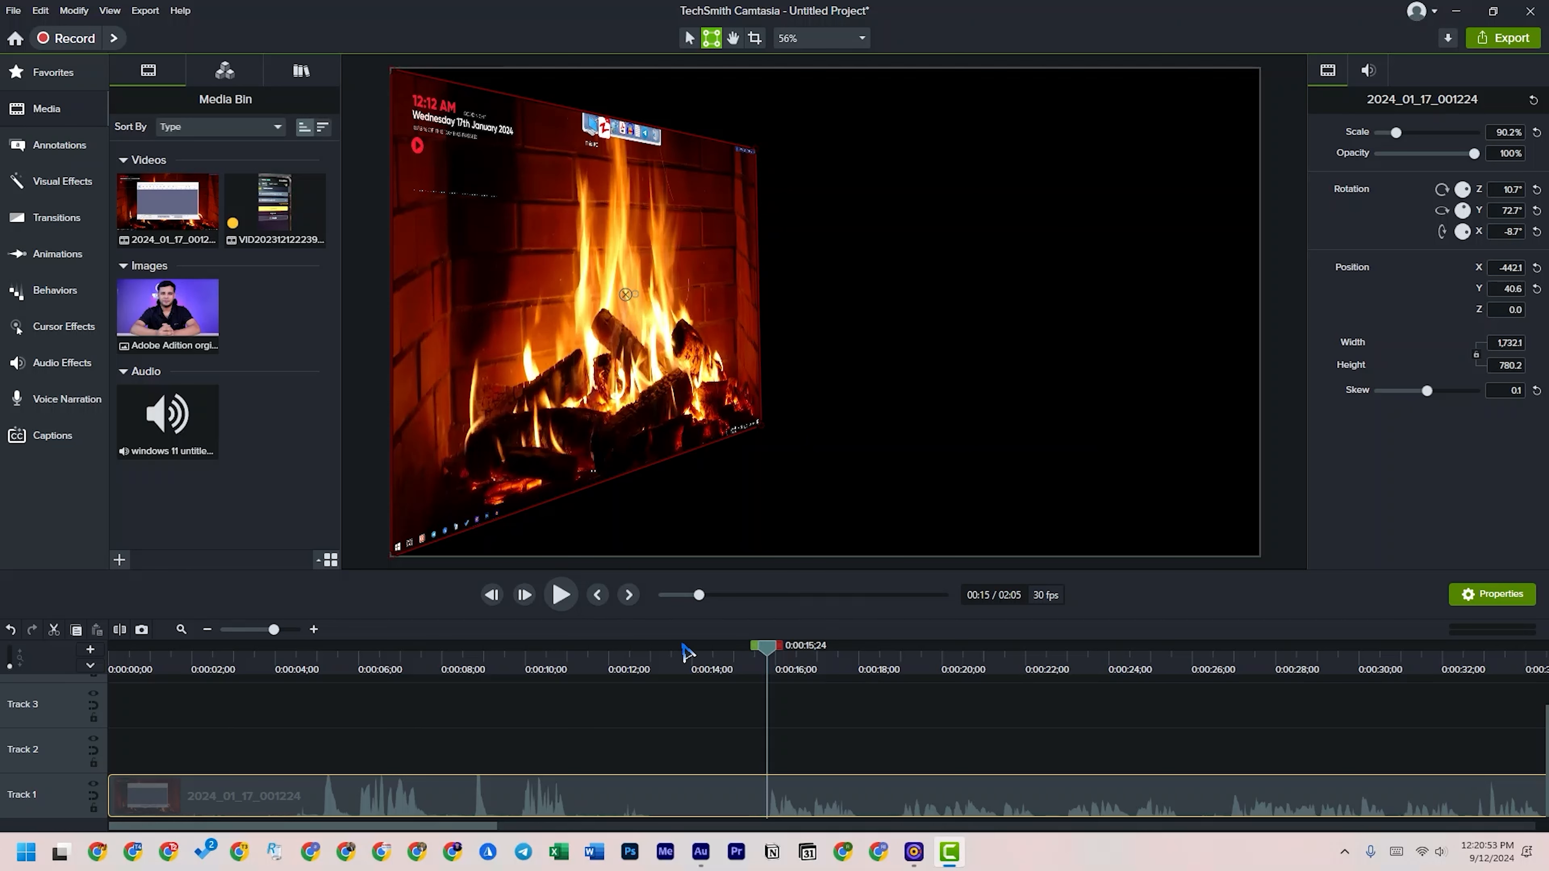
click(412, 666)
key(space)
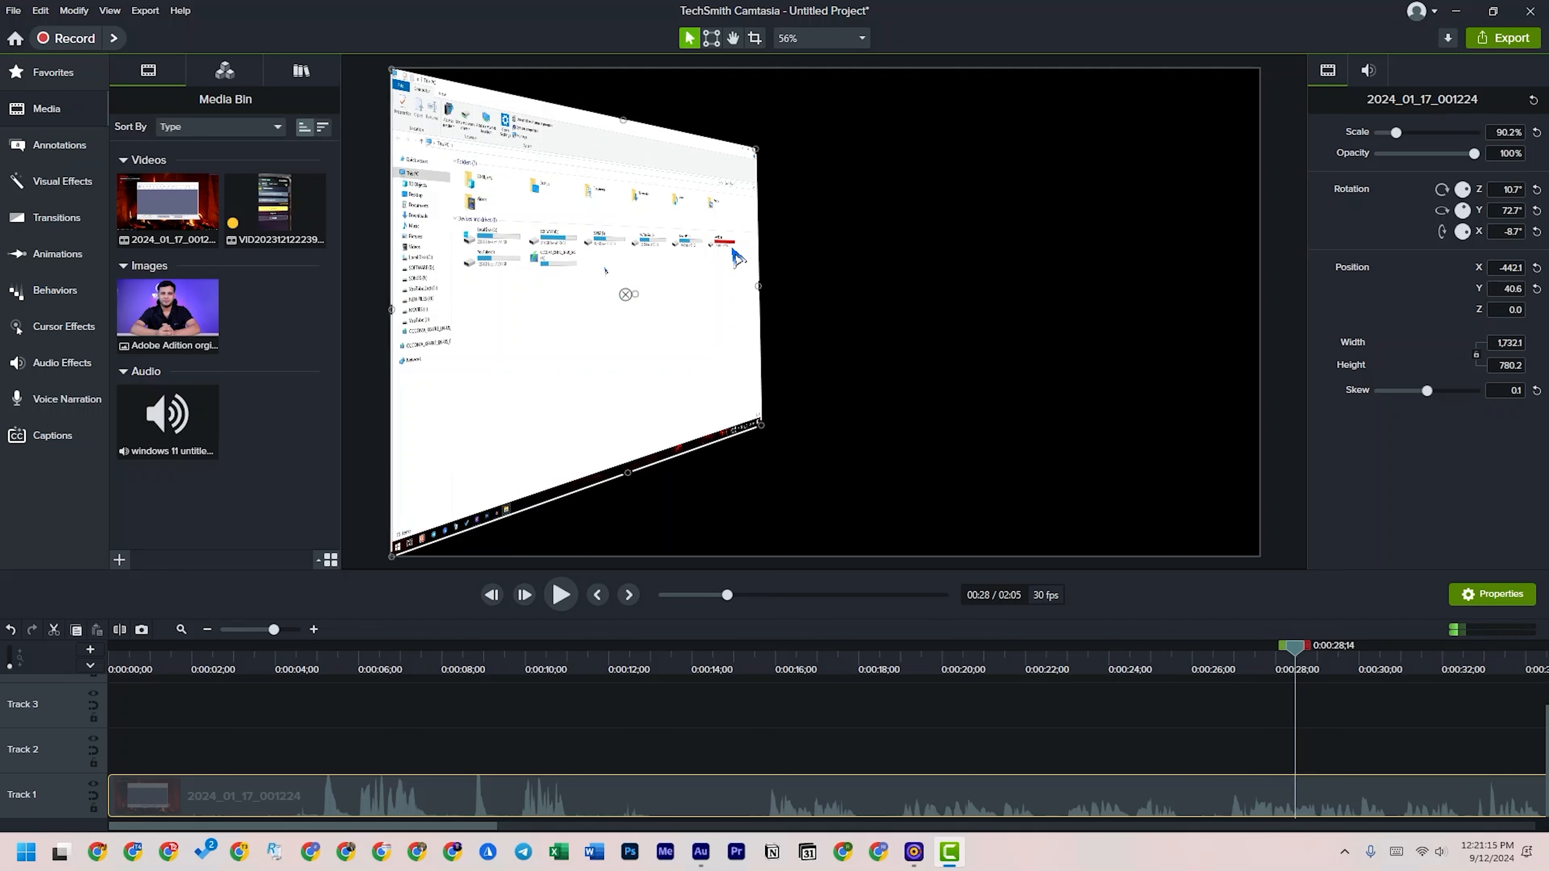
click(561, 595)
key(ctrl+z)
key(ctrl+z)
key(ctrl+z)
key(ctrl+z)
key(ctrl+z)
key(ctrl+z)
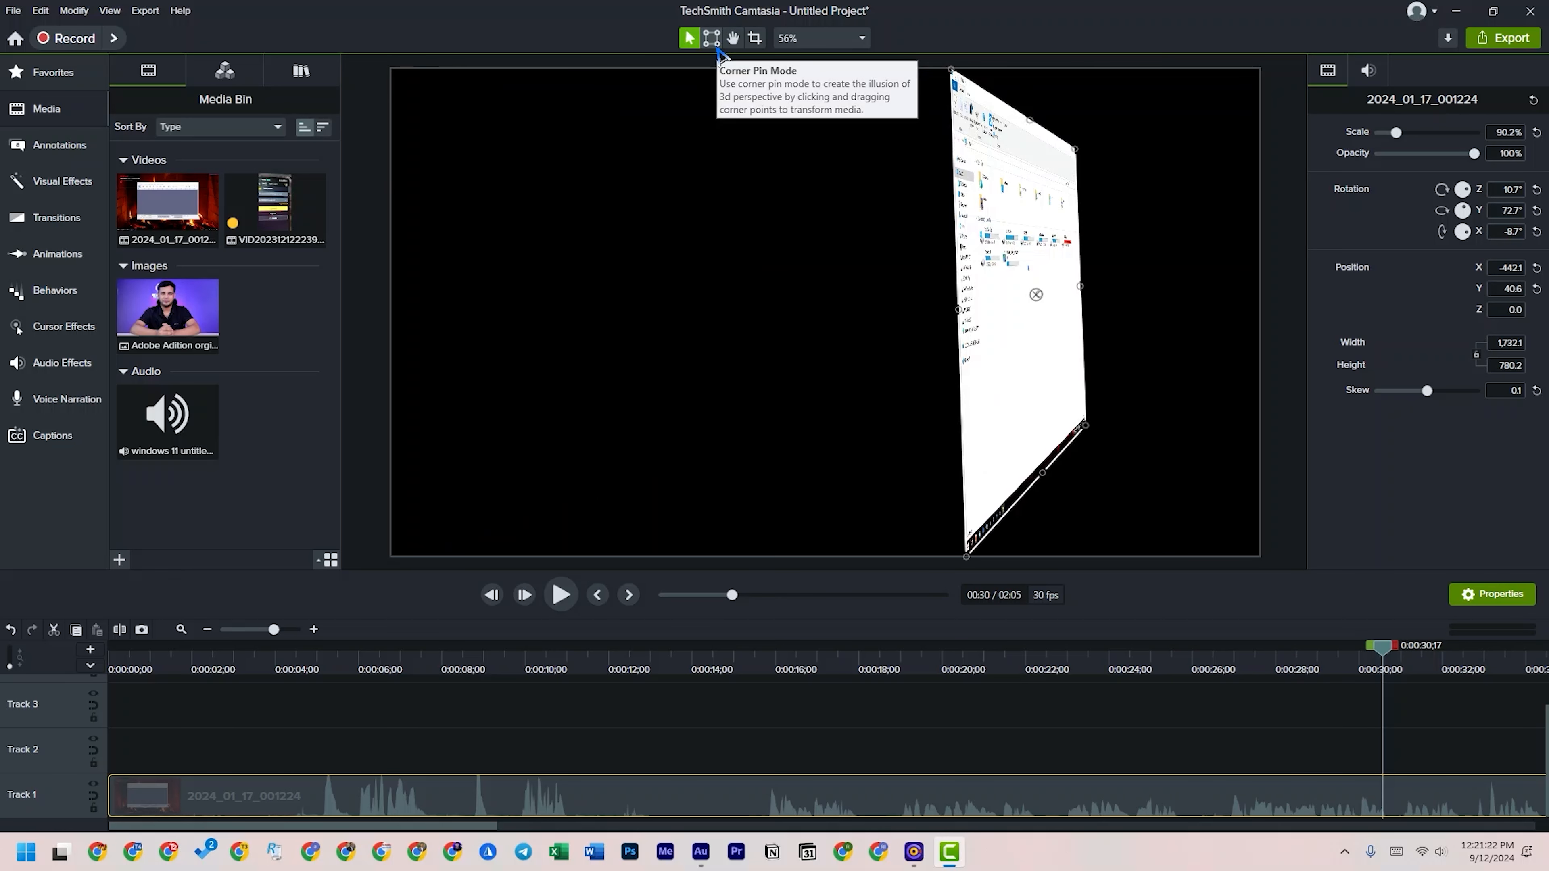
key(ctrl+z)
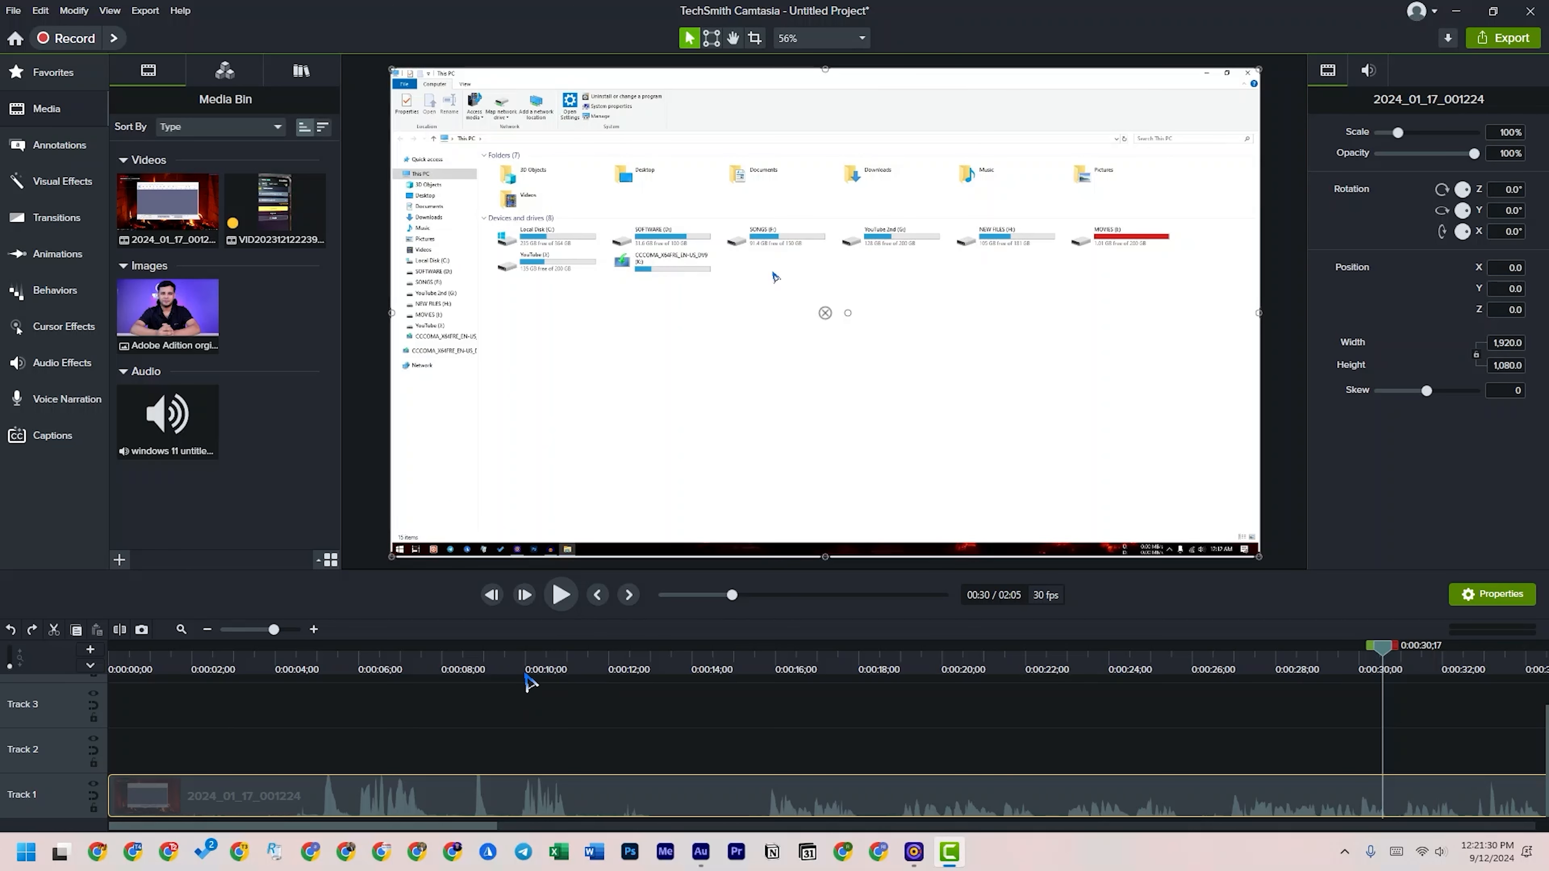
click(564, 598)
click(565, 597)
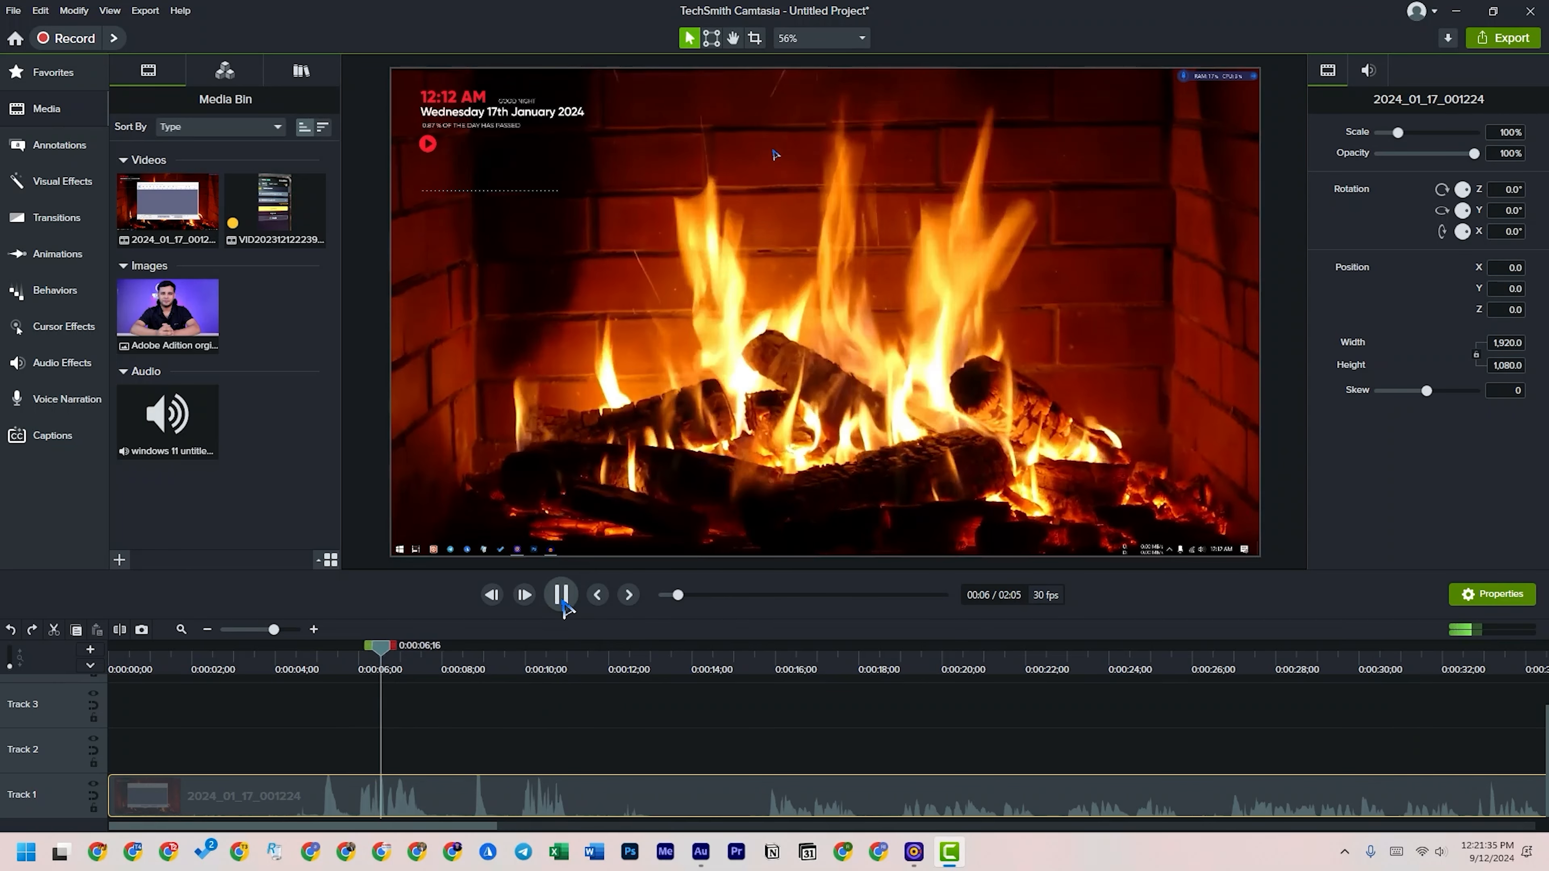
click(555, 596)
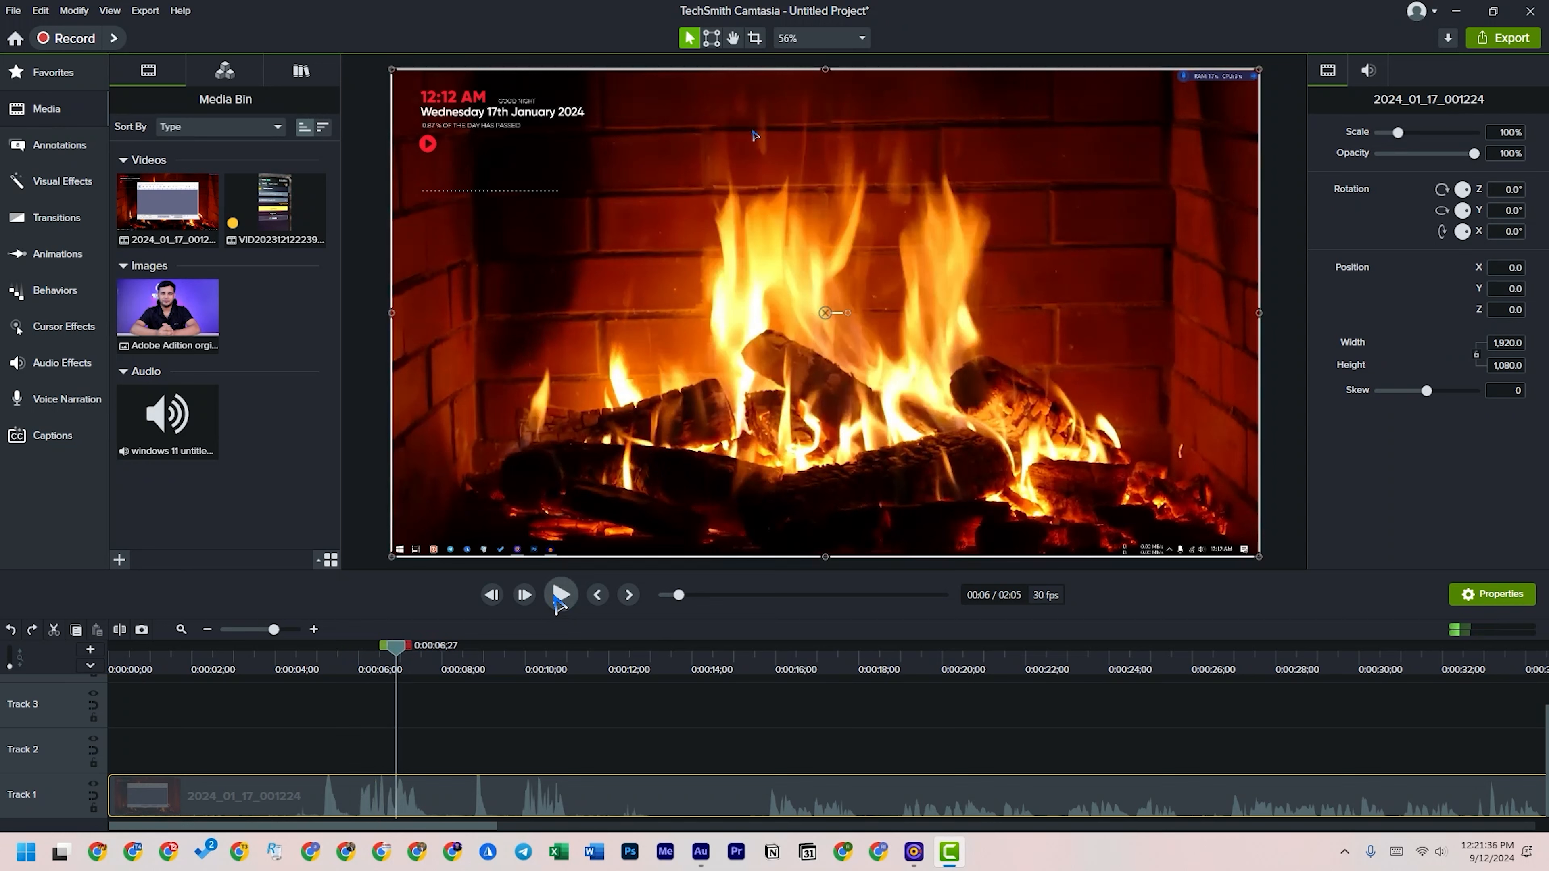
click(598, 595)
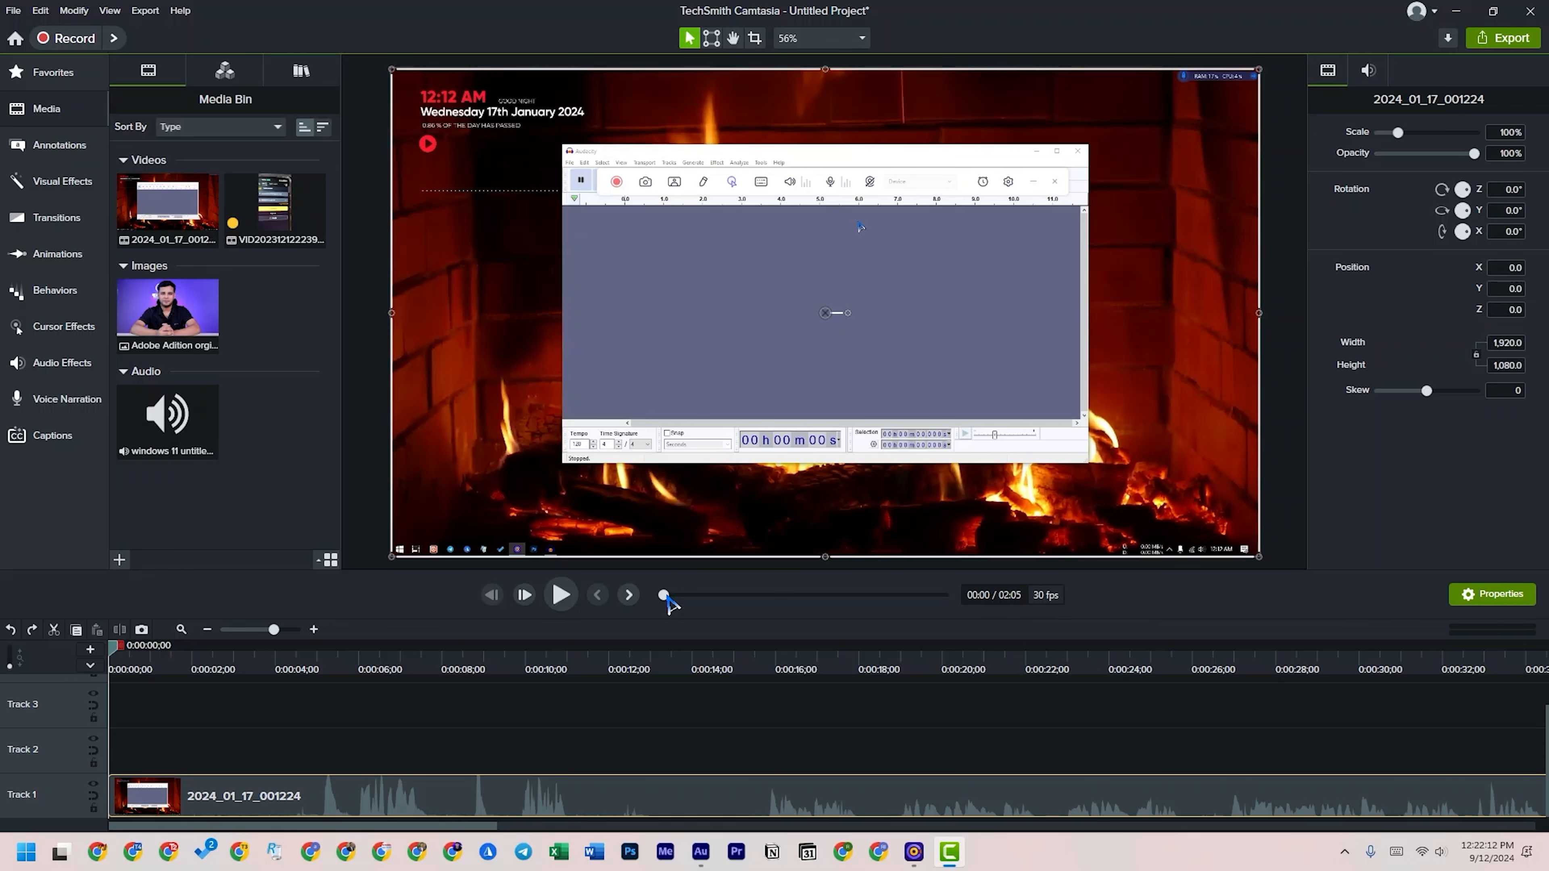
drag(668, 599, 707, 598)
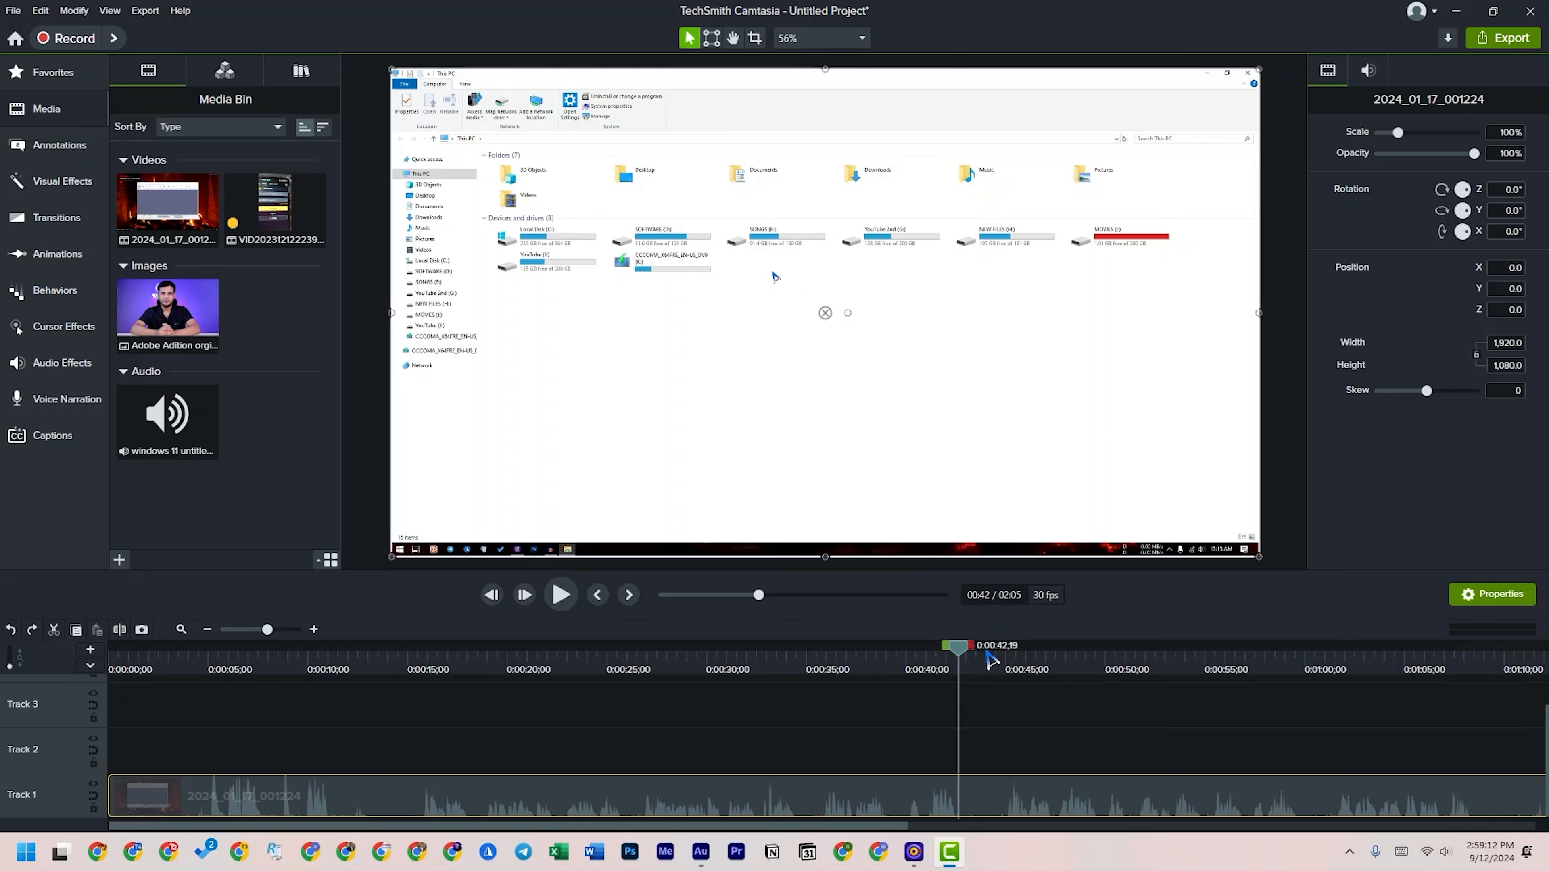
drag(964, 654, 607, 656)
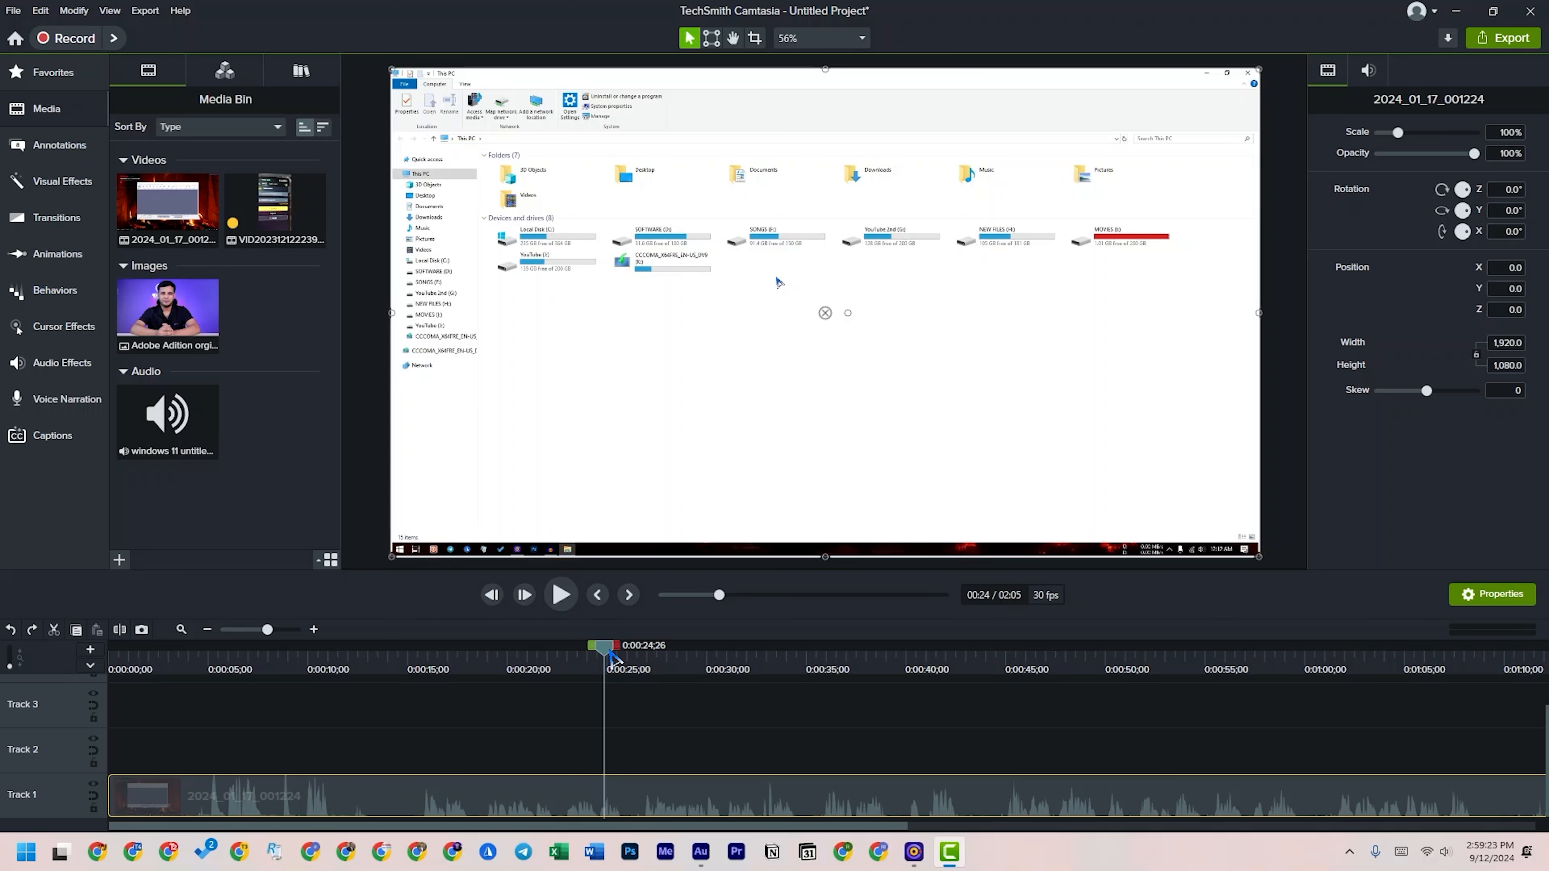
- Raise the timeline splitter to show four tracks and scrub to around 26–30 seconds
drag(751, 570, 747, 501)
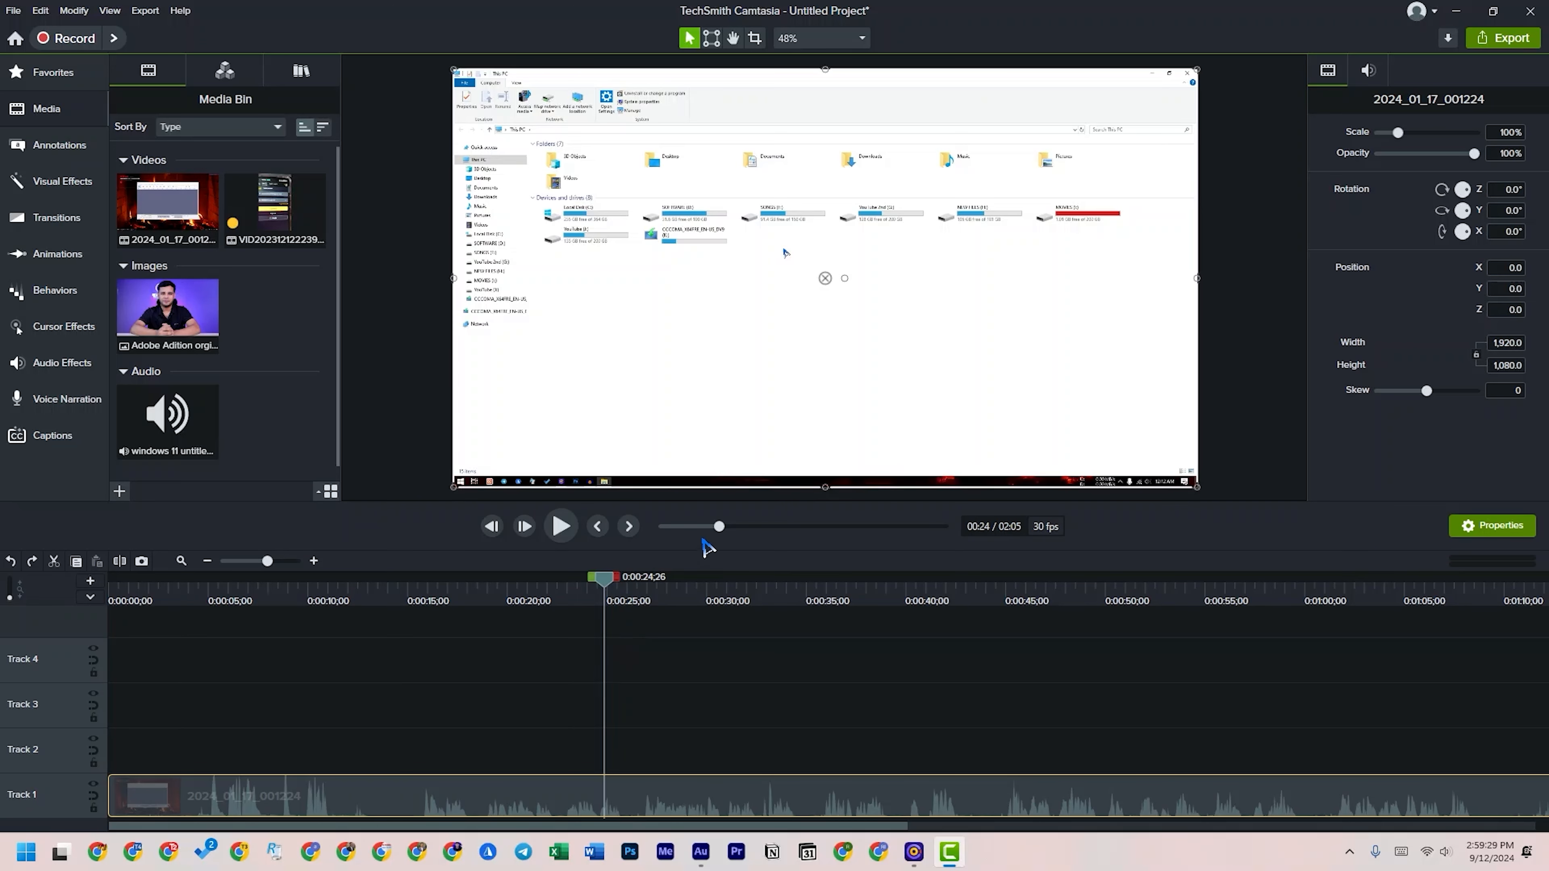
drag(606, 584, 645, 617)
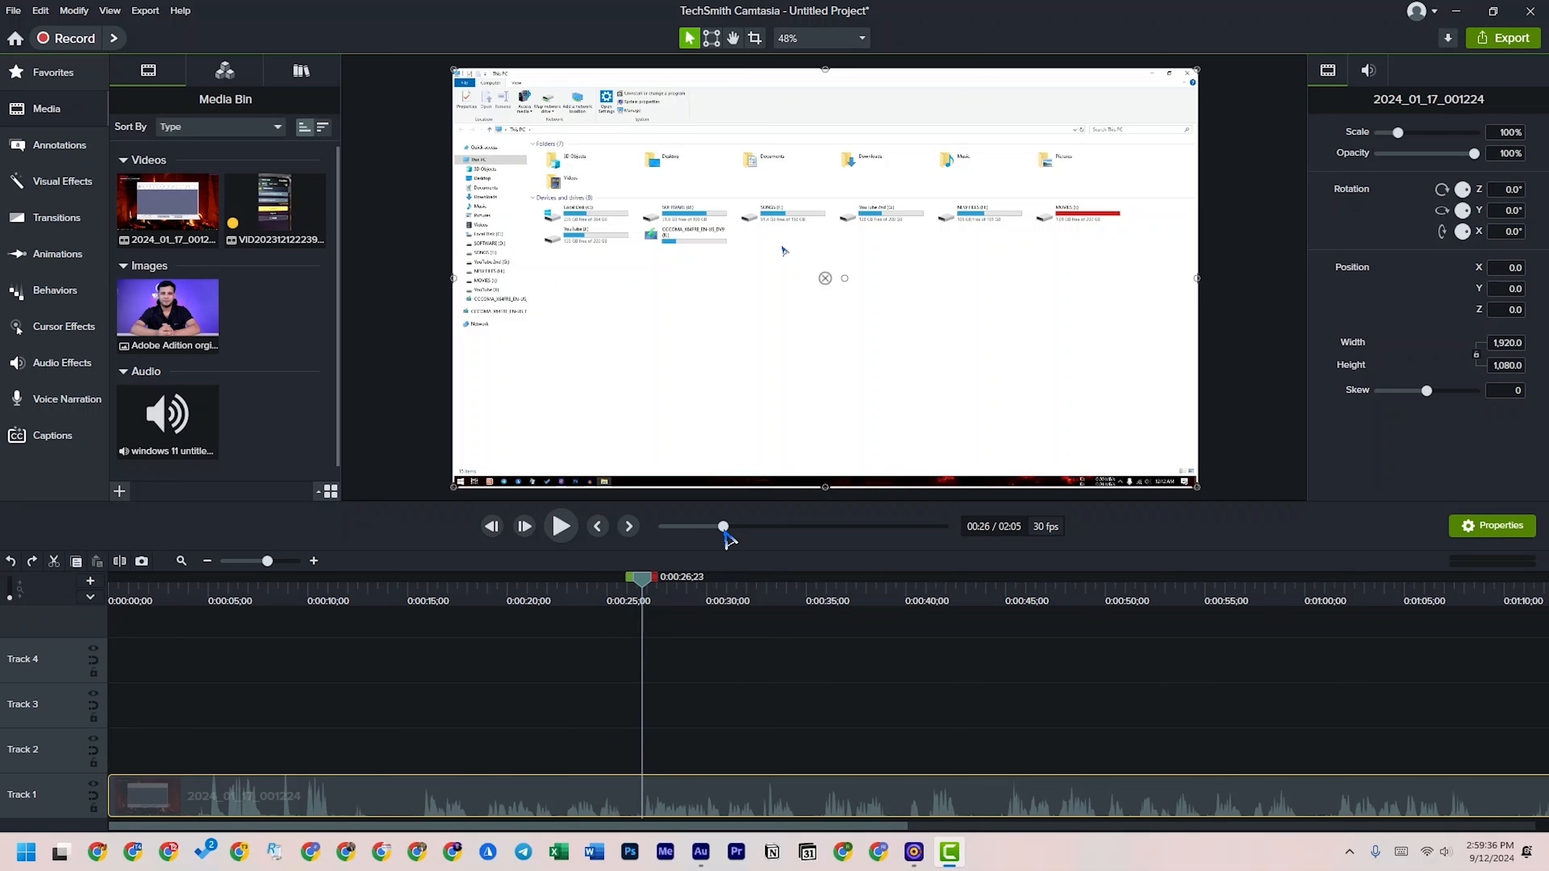
drag(723, 526, 758, 553)
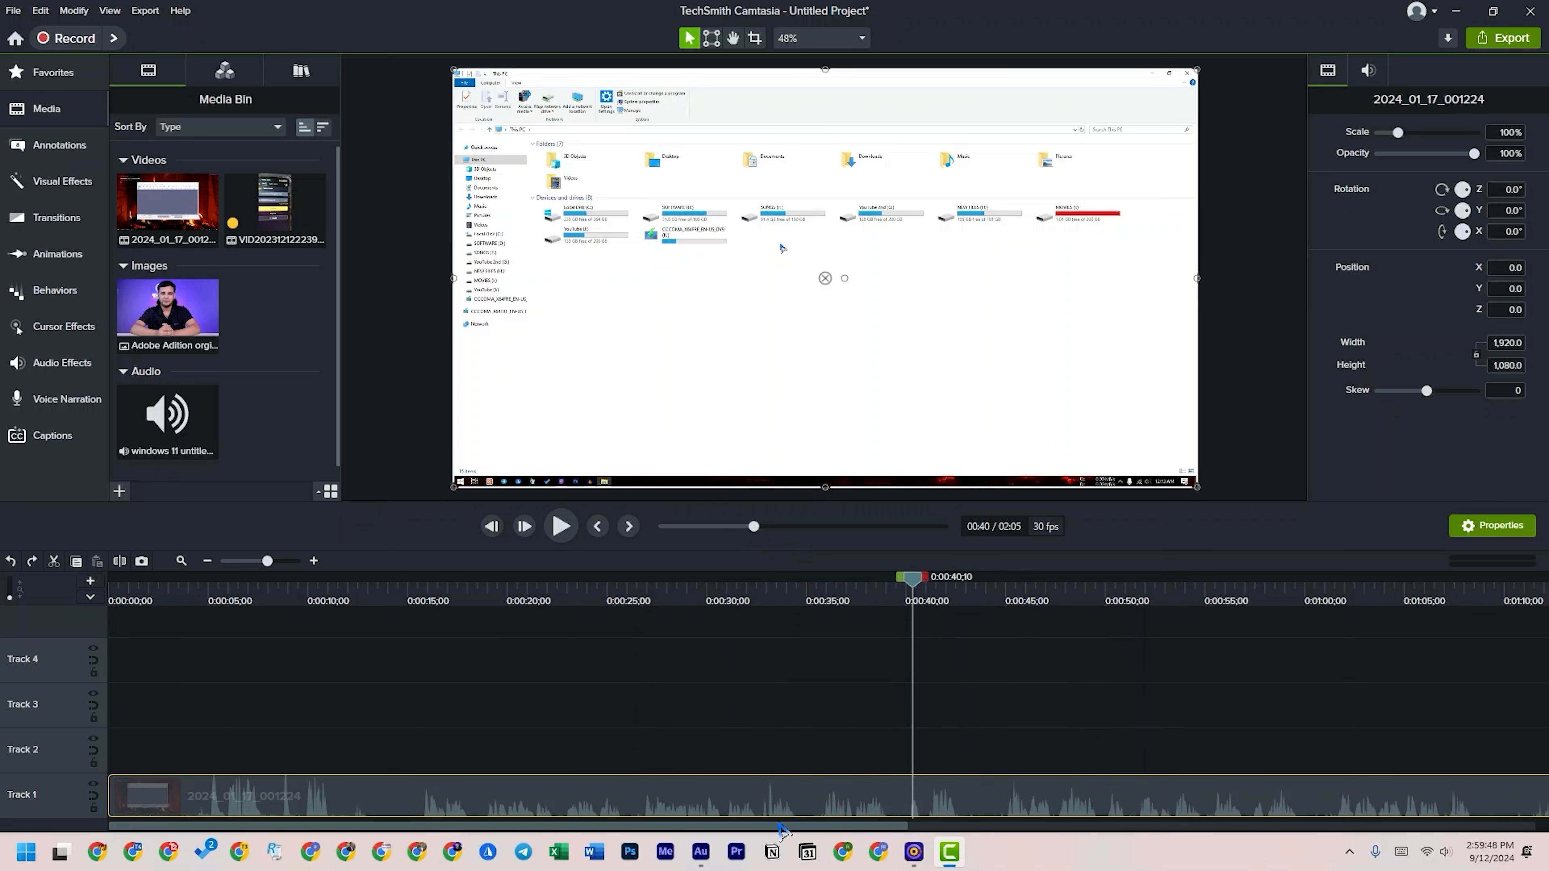
drag(708, 828, 874, 829)
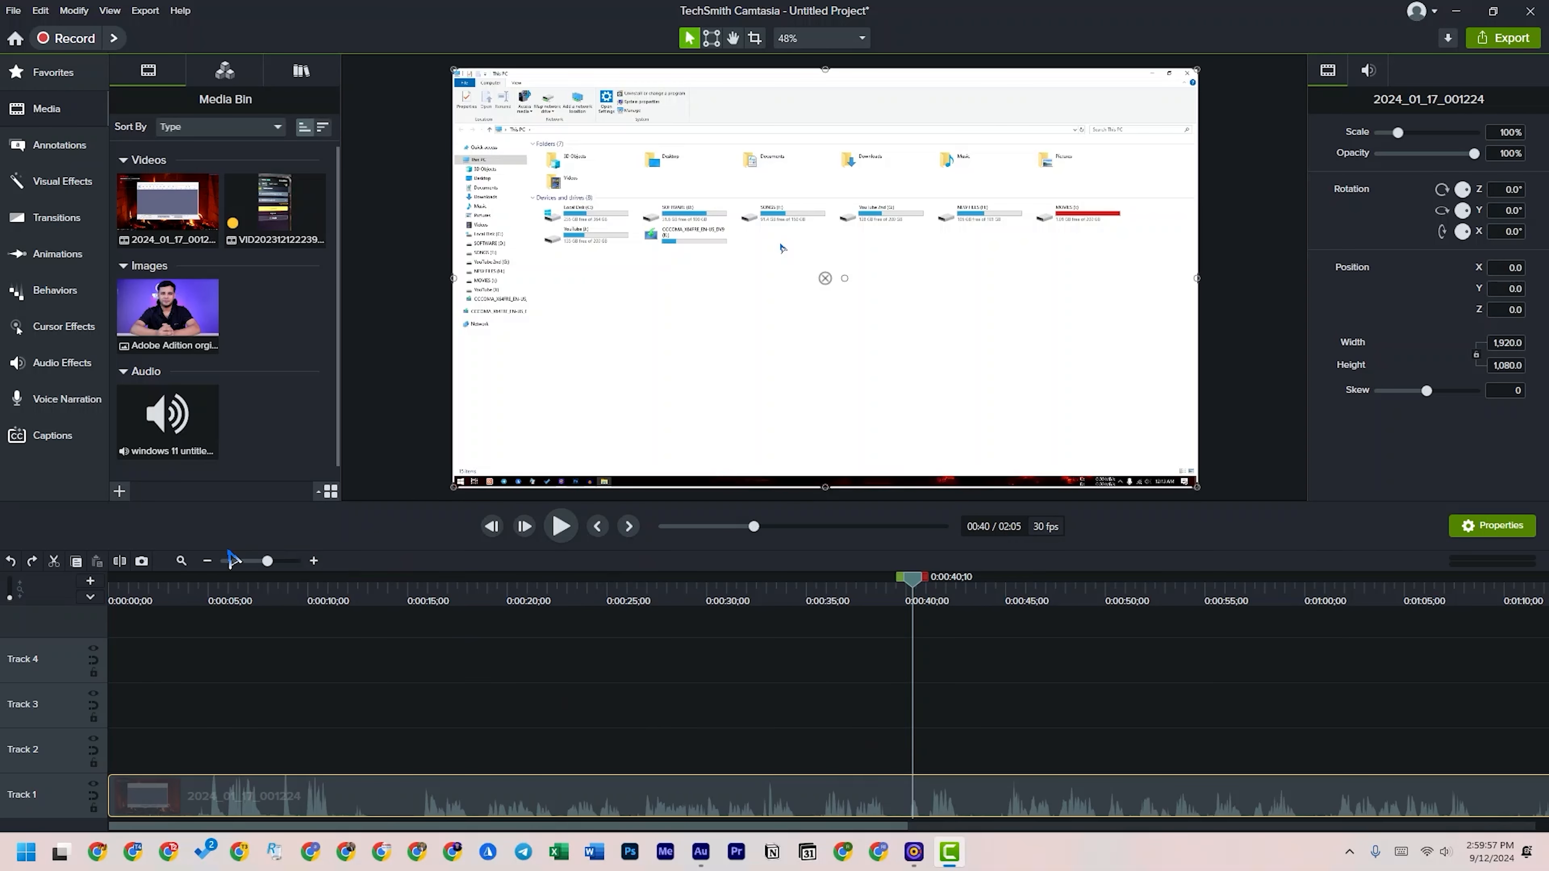
- Zoom the timeline out then in, and move the playhead to about 0:07
click(207, 560)
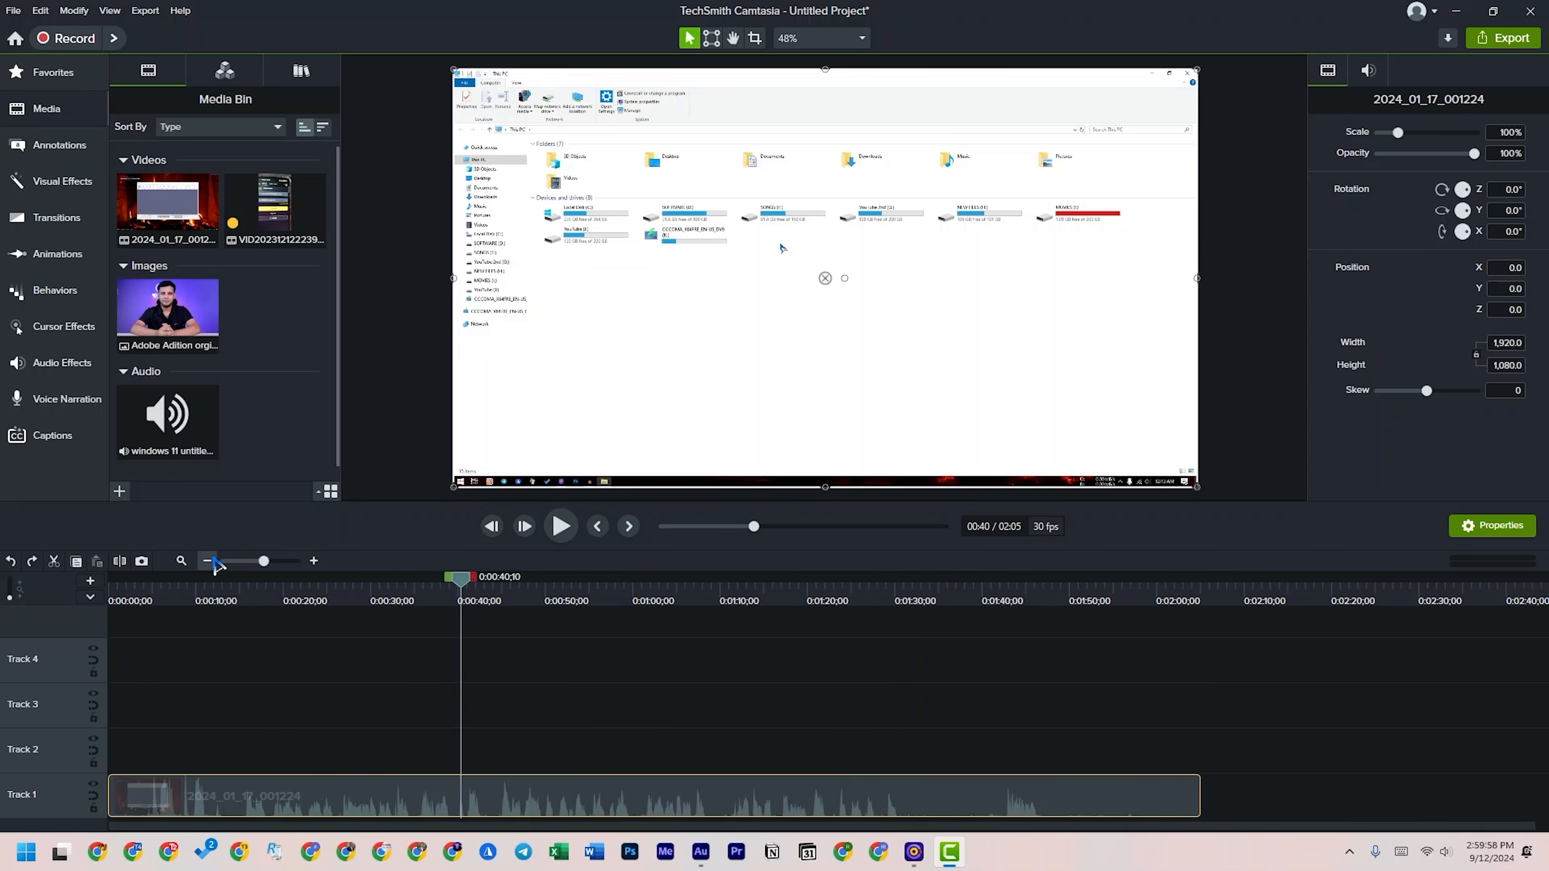
click(314, 561)
click(313, 561)
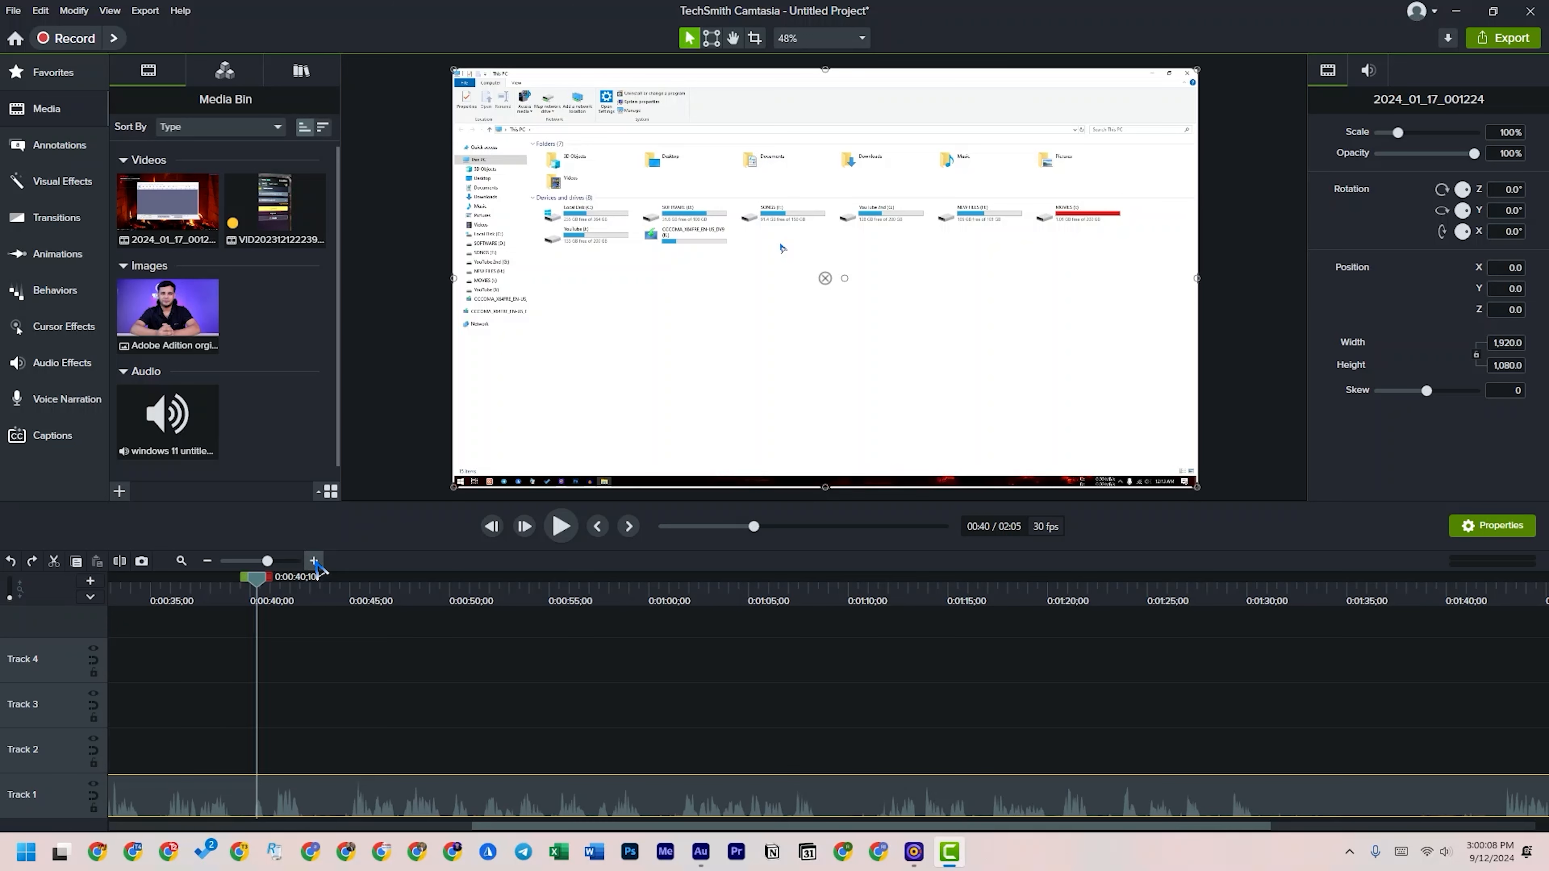
drag(701, 825, 273, 821)
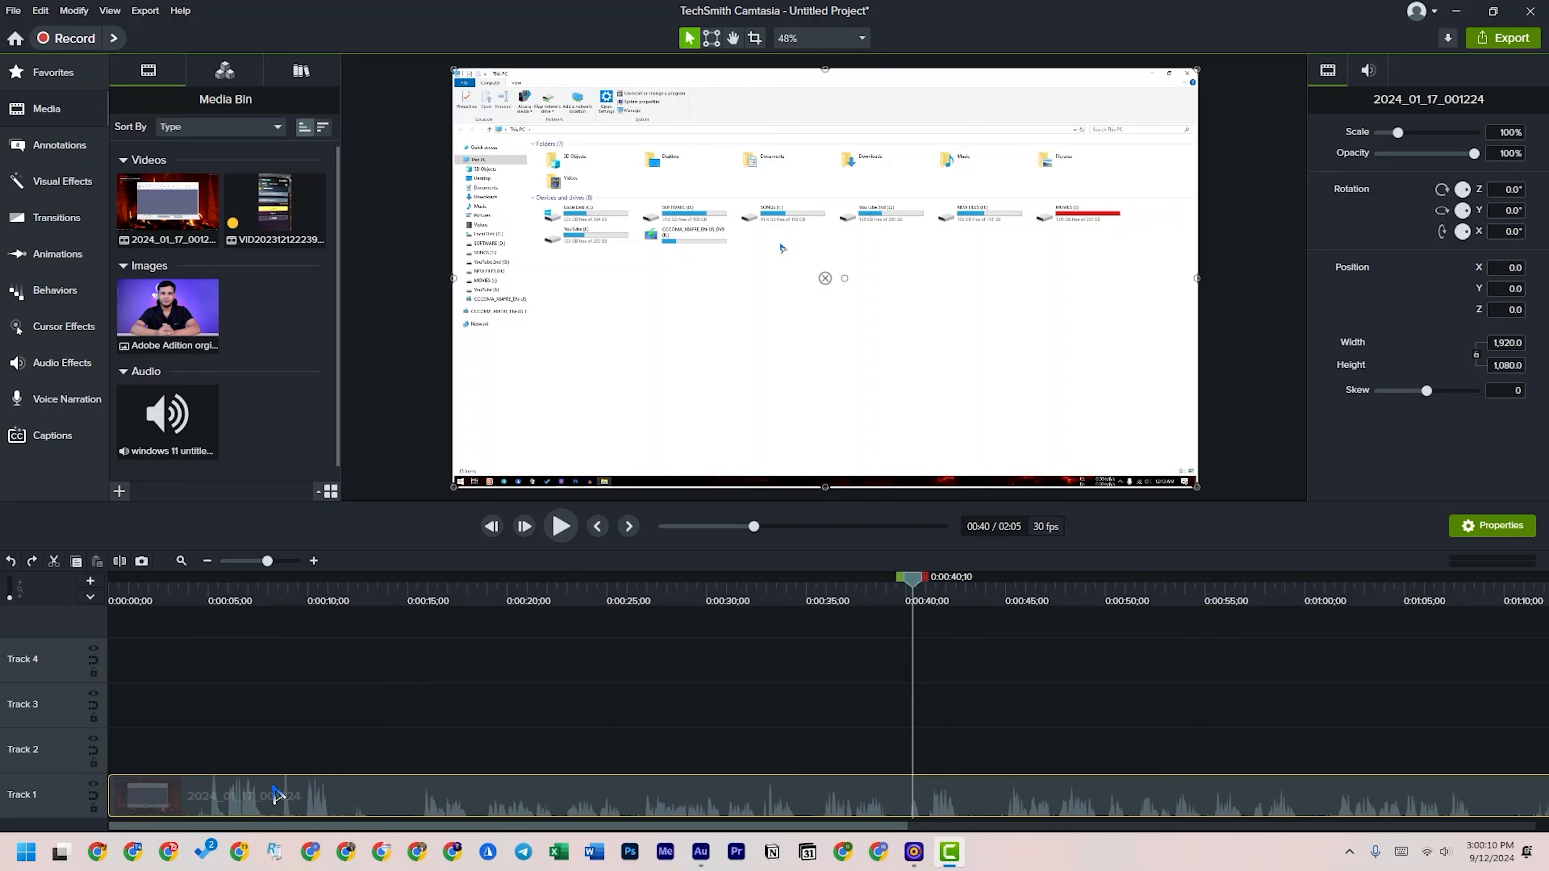
click(271, 591)
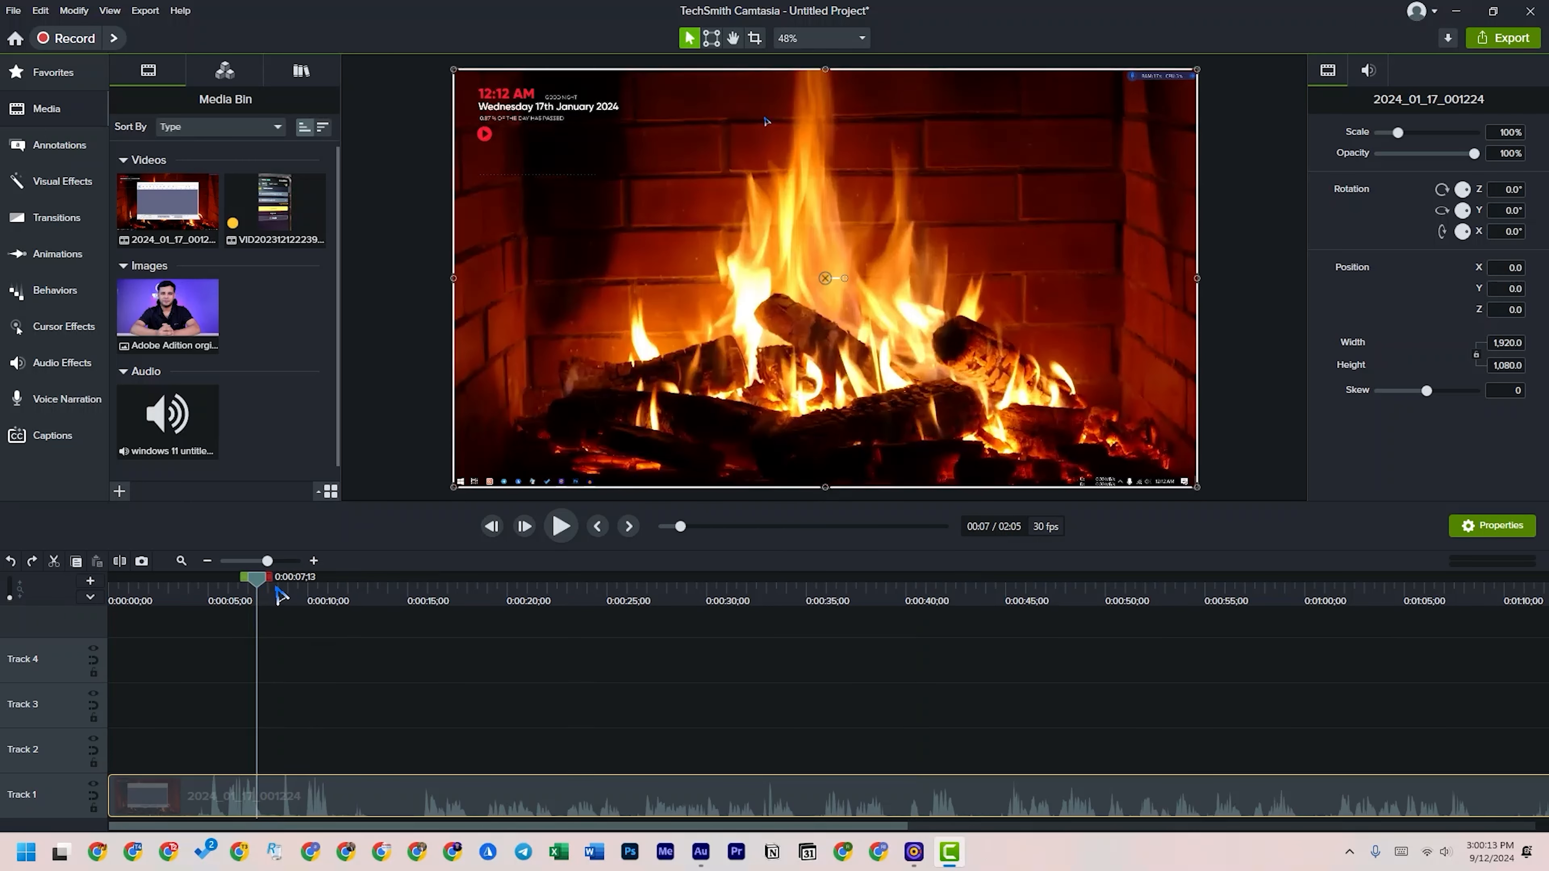
click(313, 560)
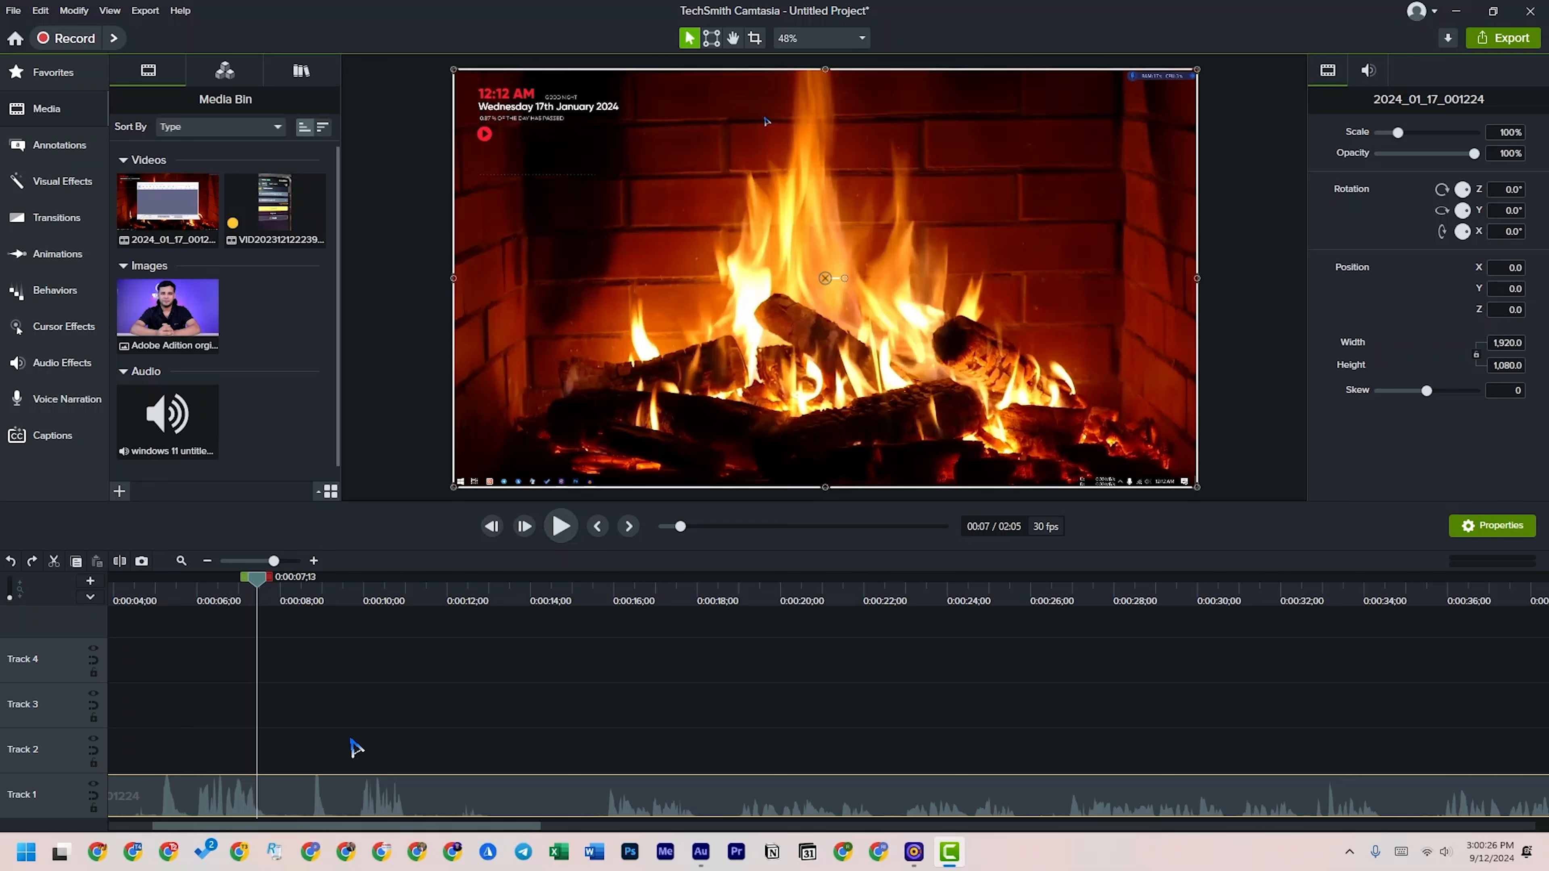
drag(263, 590, 529, 646)
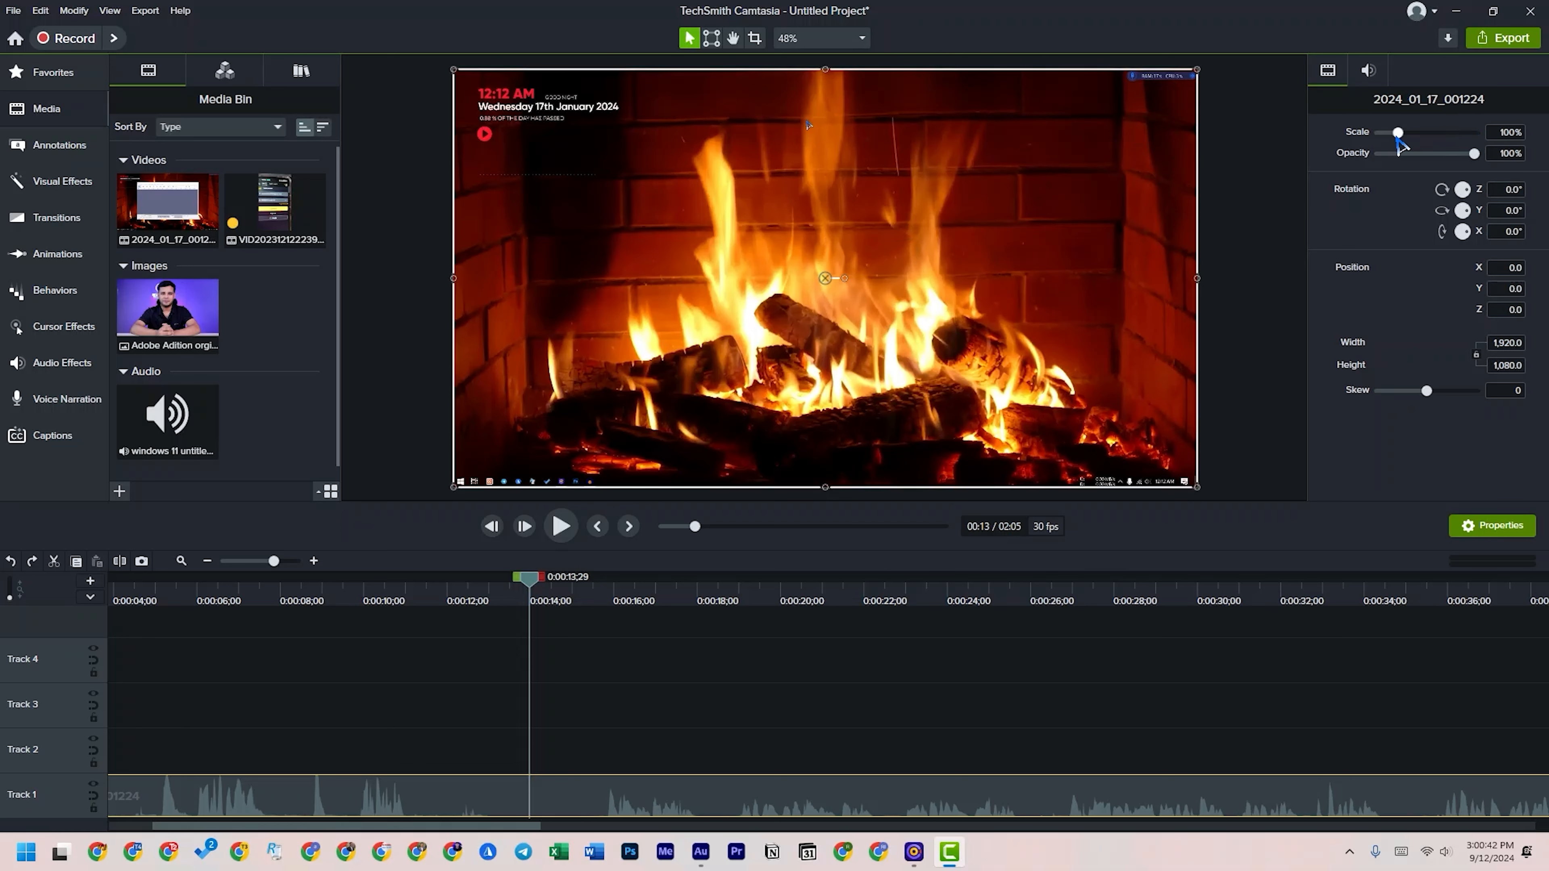
drag(1398, 135, 1388, 139)
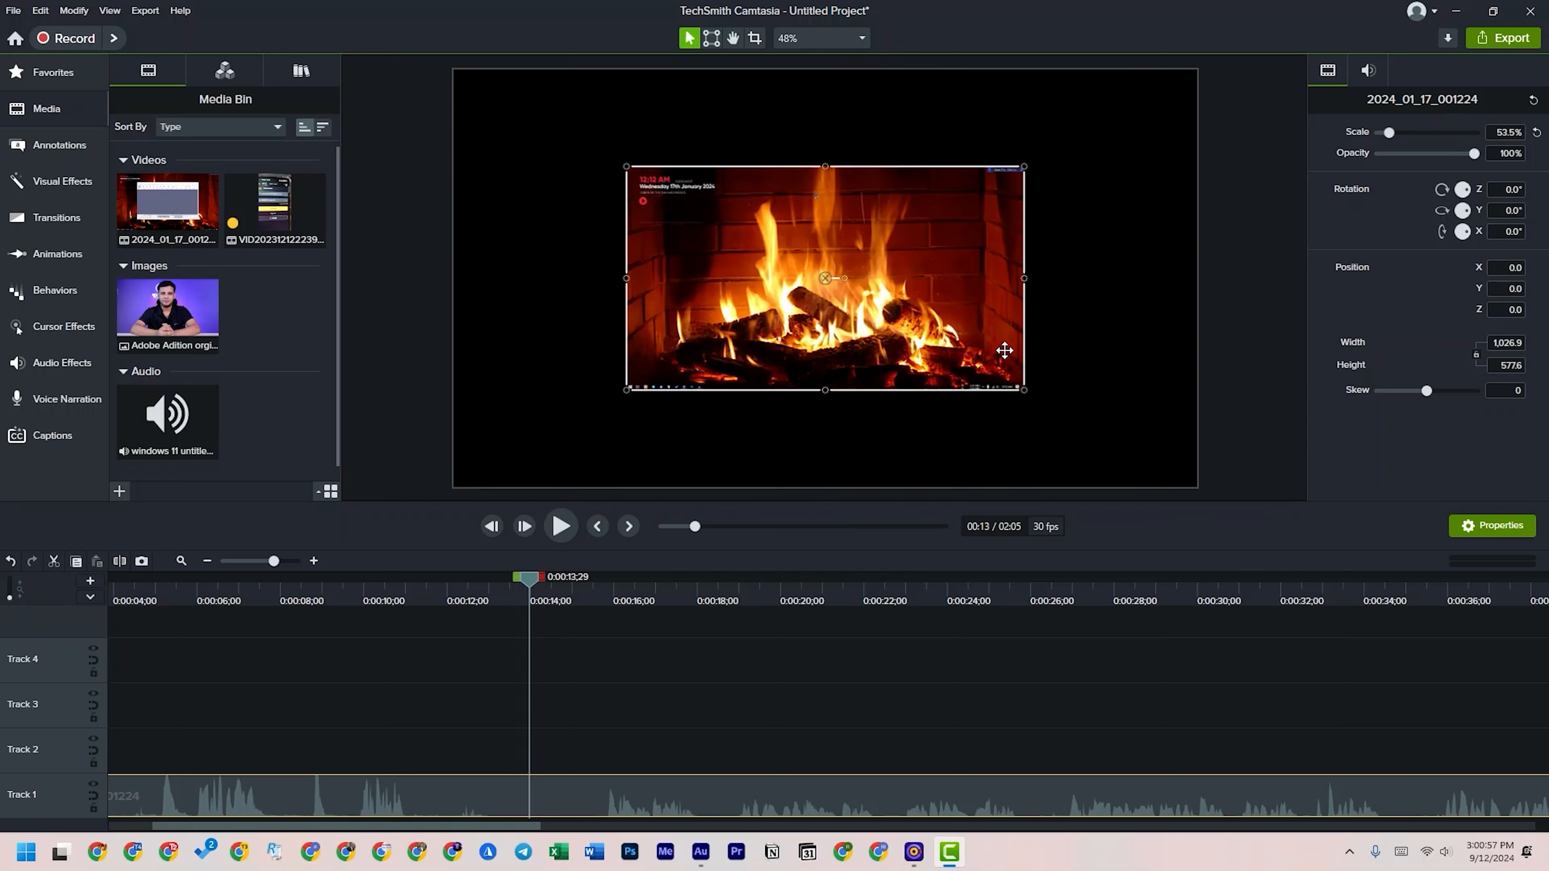
mouse_move(1387, 132)
mouse_down()
mouse_move(1427, 141)
mouse_move(1399, 139)
mouse_up()
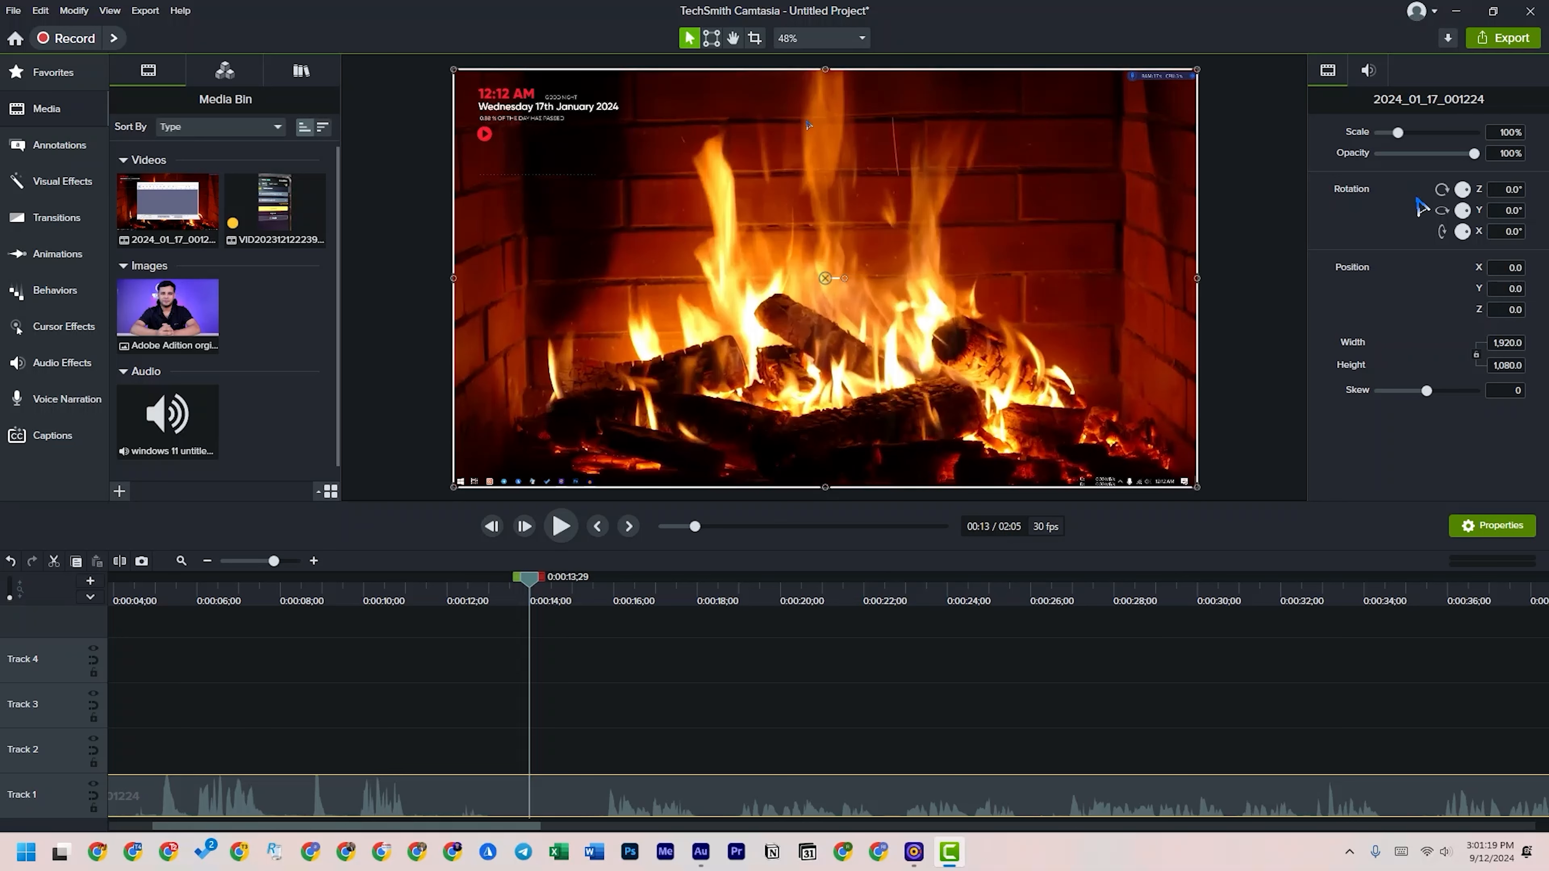
mouse_move(1469, 163)
mouse_down()
mouse_move(1430, 163)
mouse_move(1488, 169)
mouse_up()
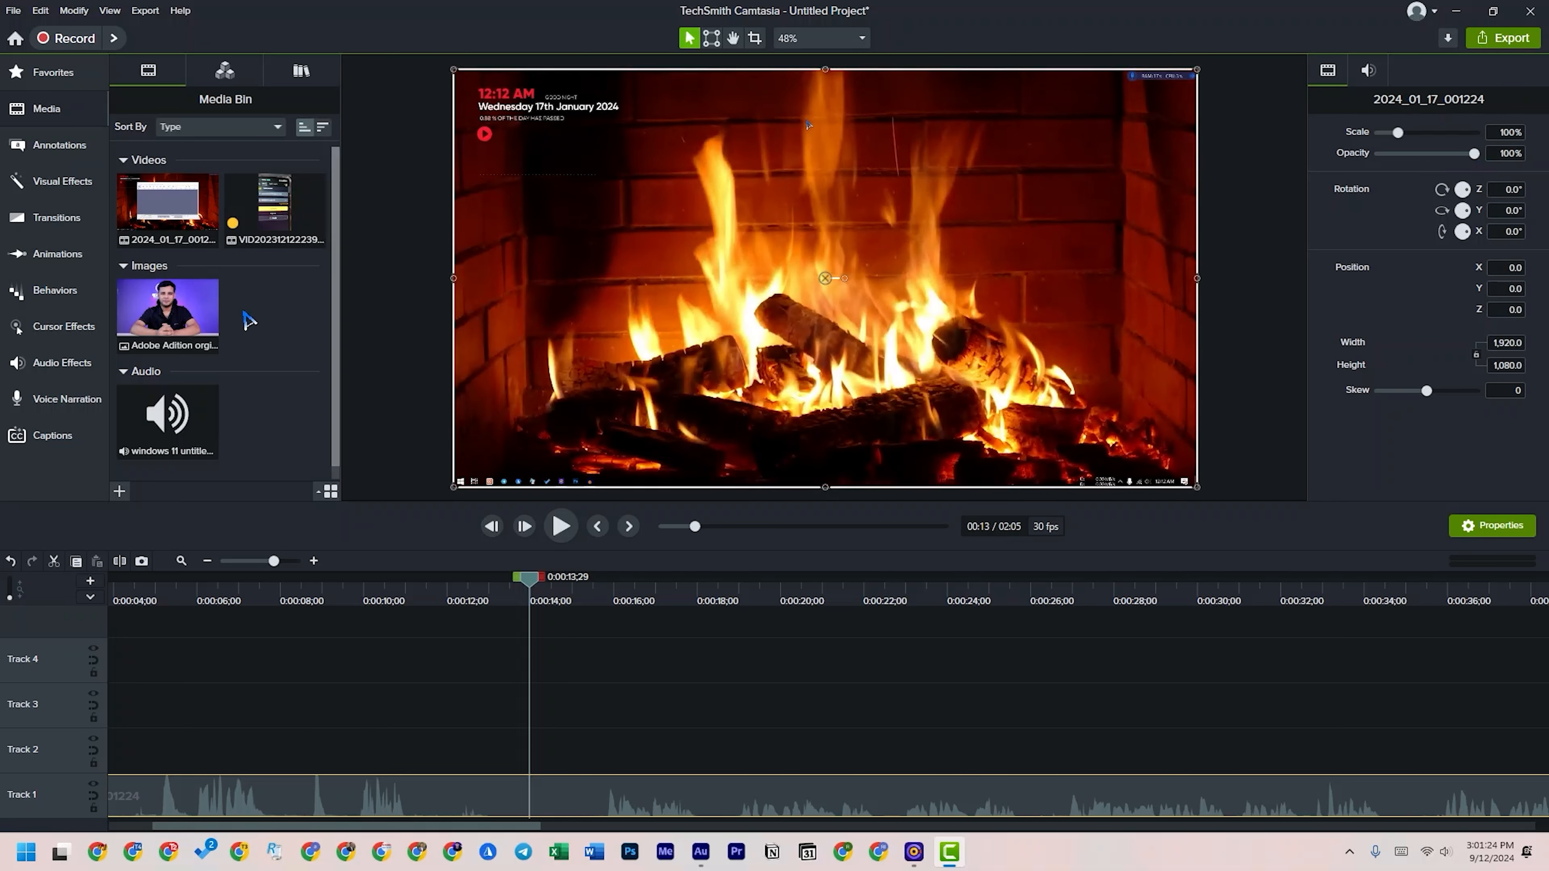
drag(167, 309, 824, 278)
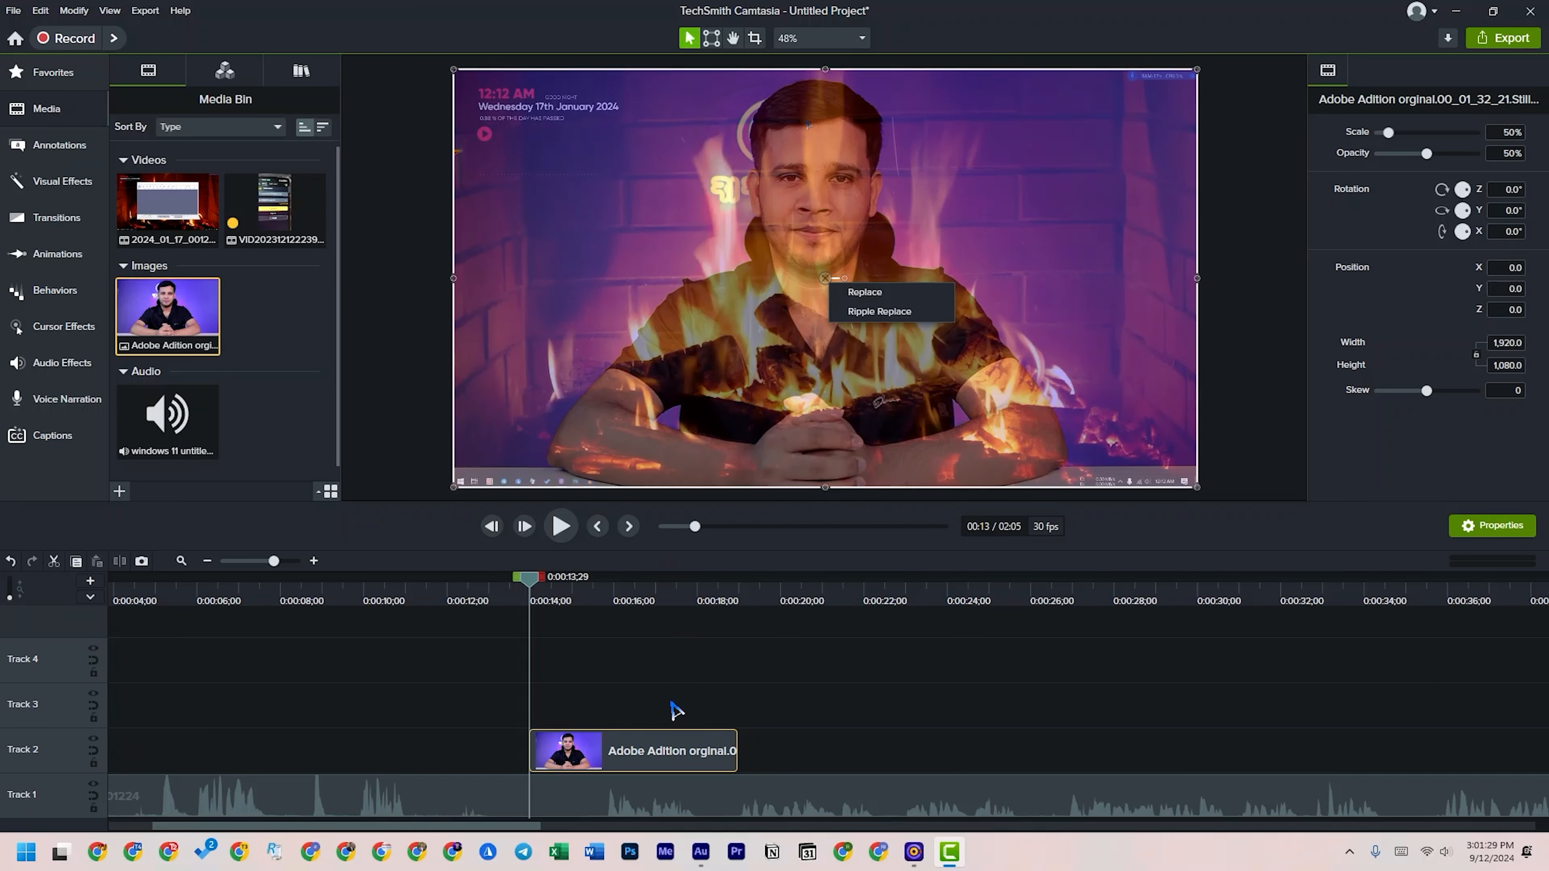
click(612, 805)
click(595, 751)
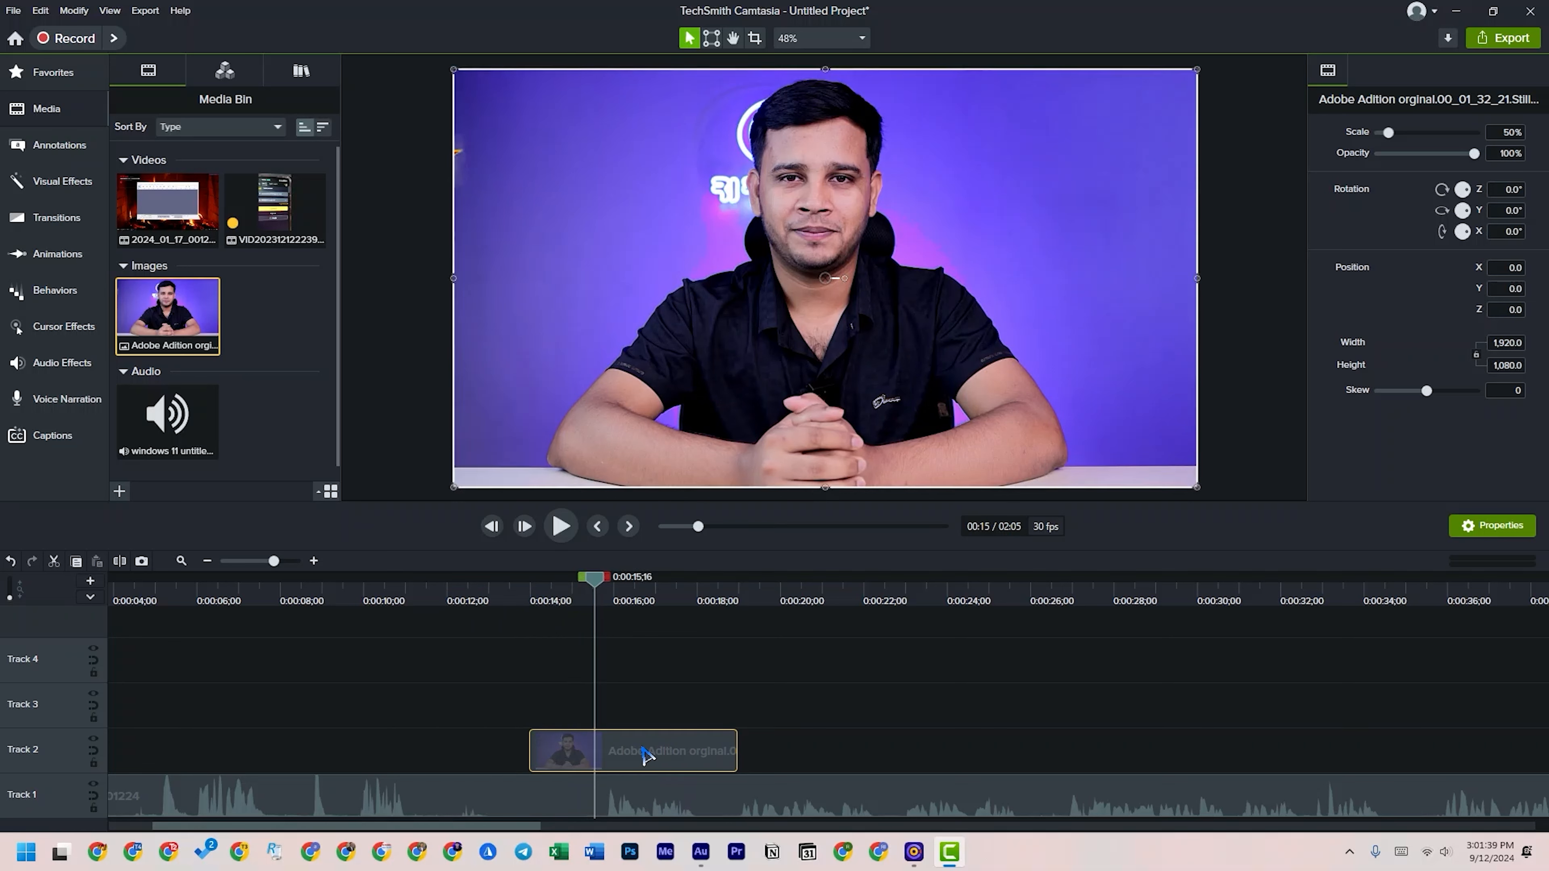
click(654, 808)
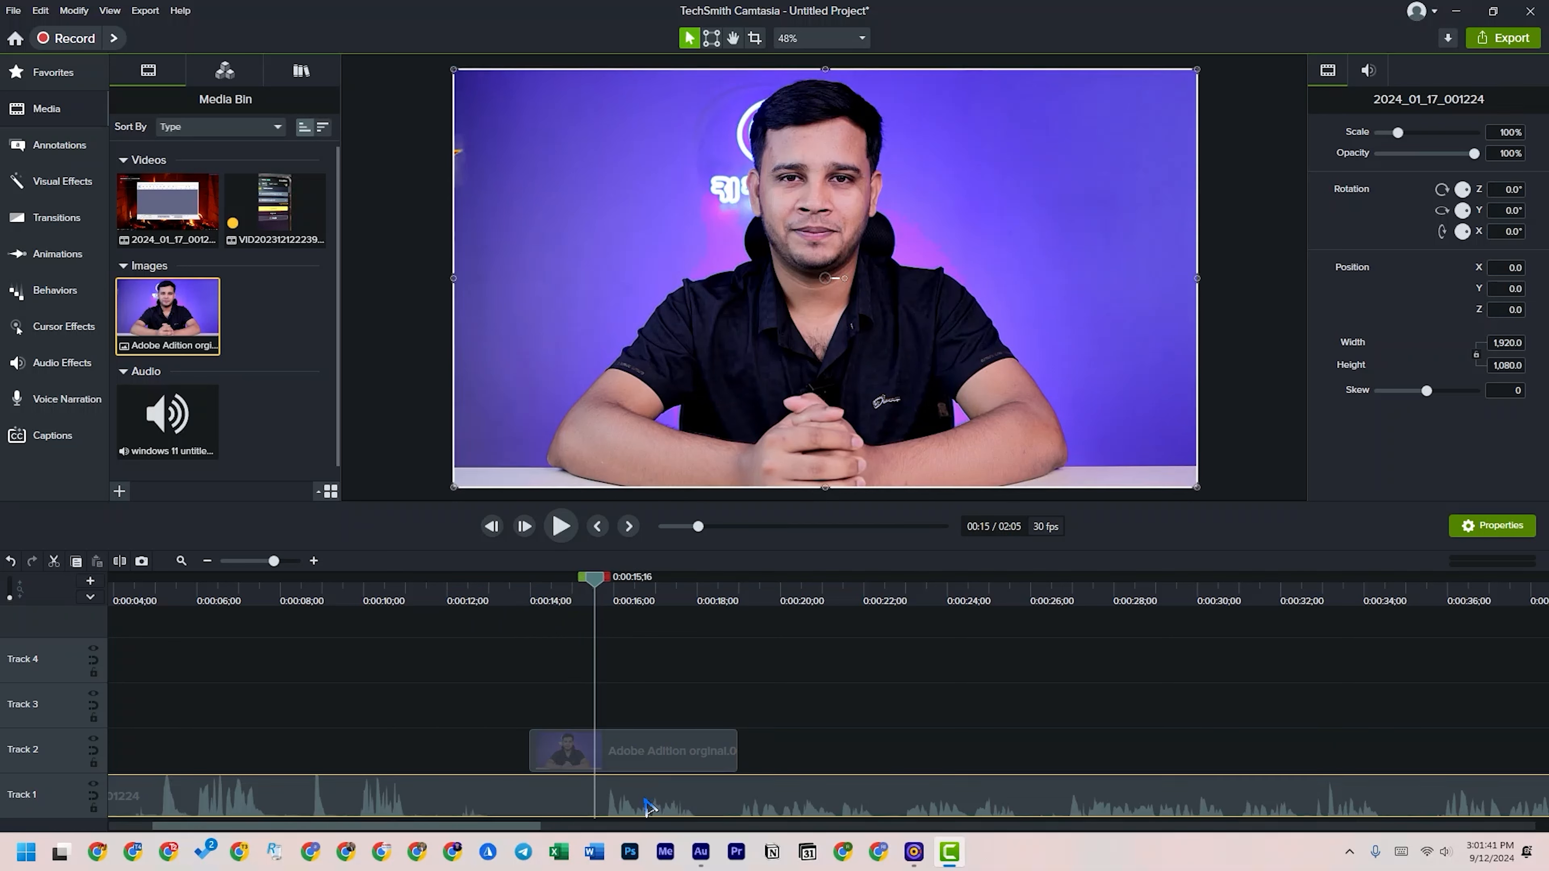
drag(600, 584, 540, 597)
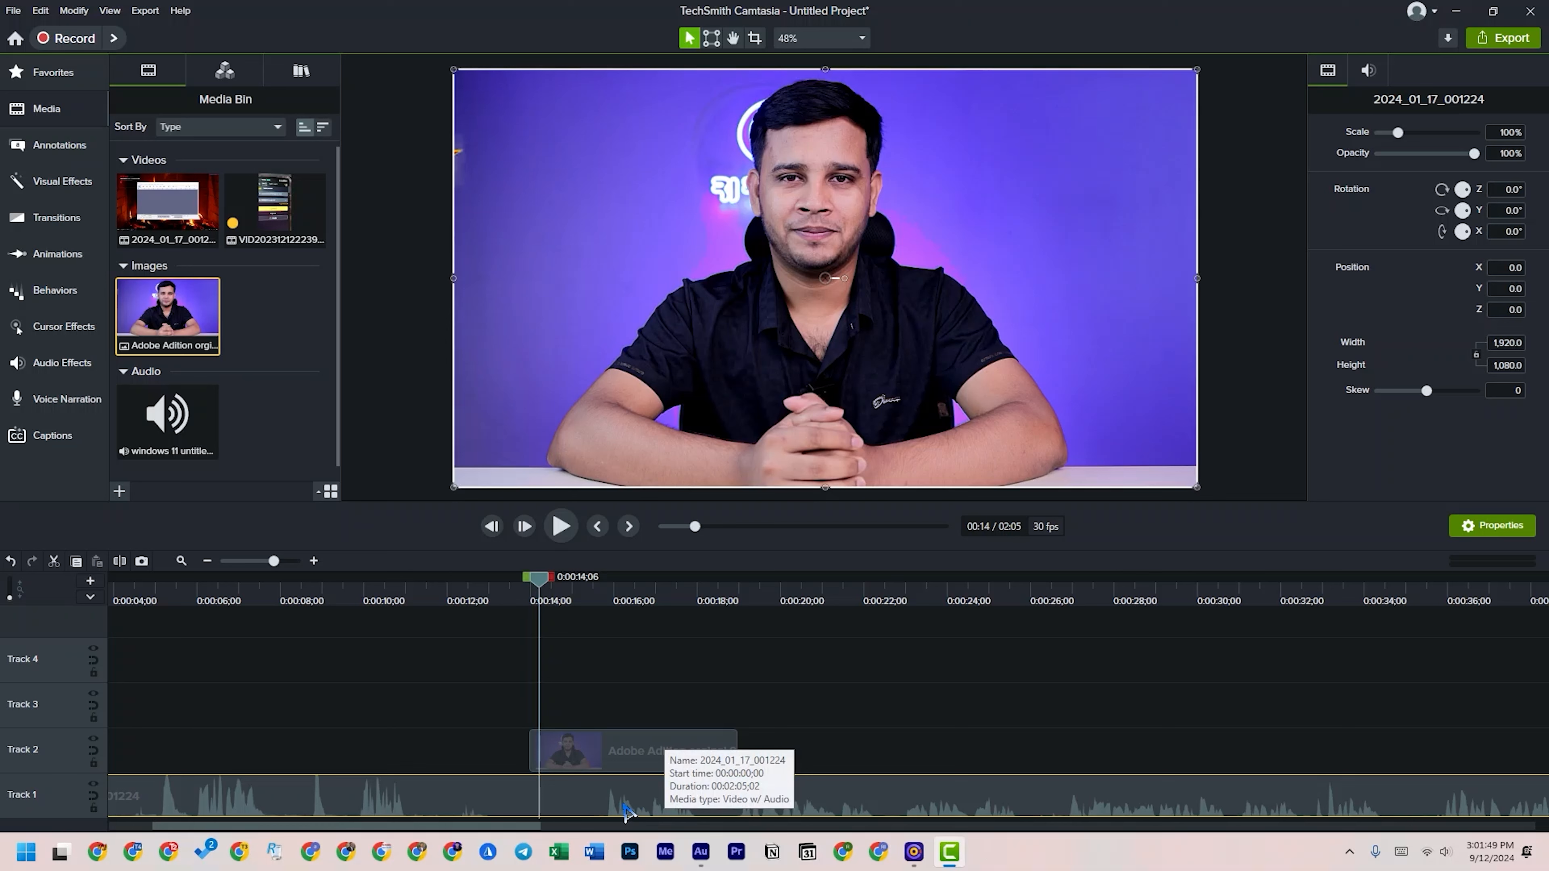
drag(621, 804, 632, 726)
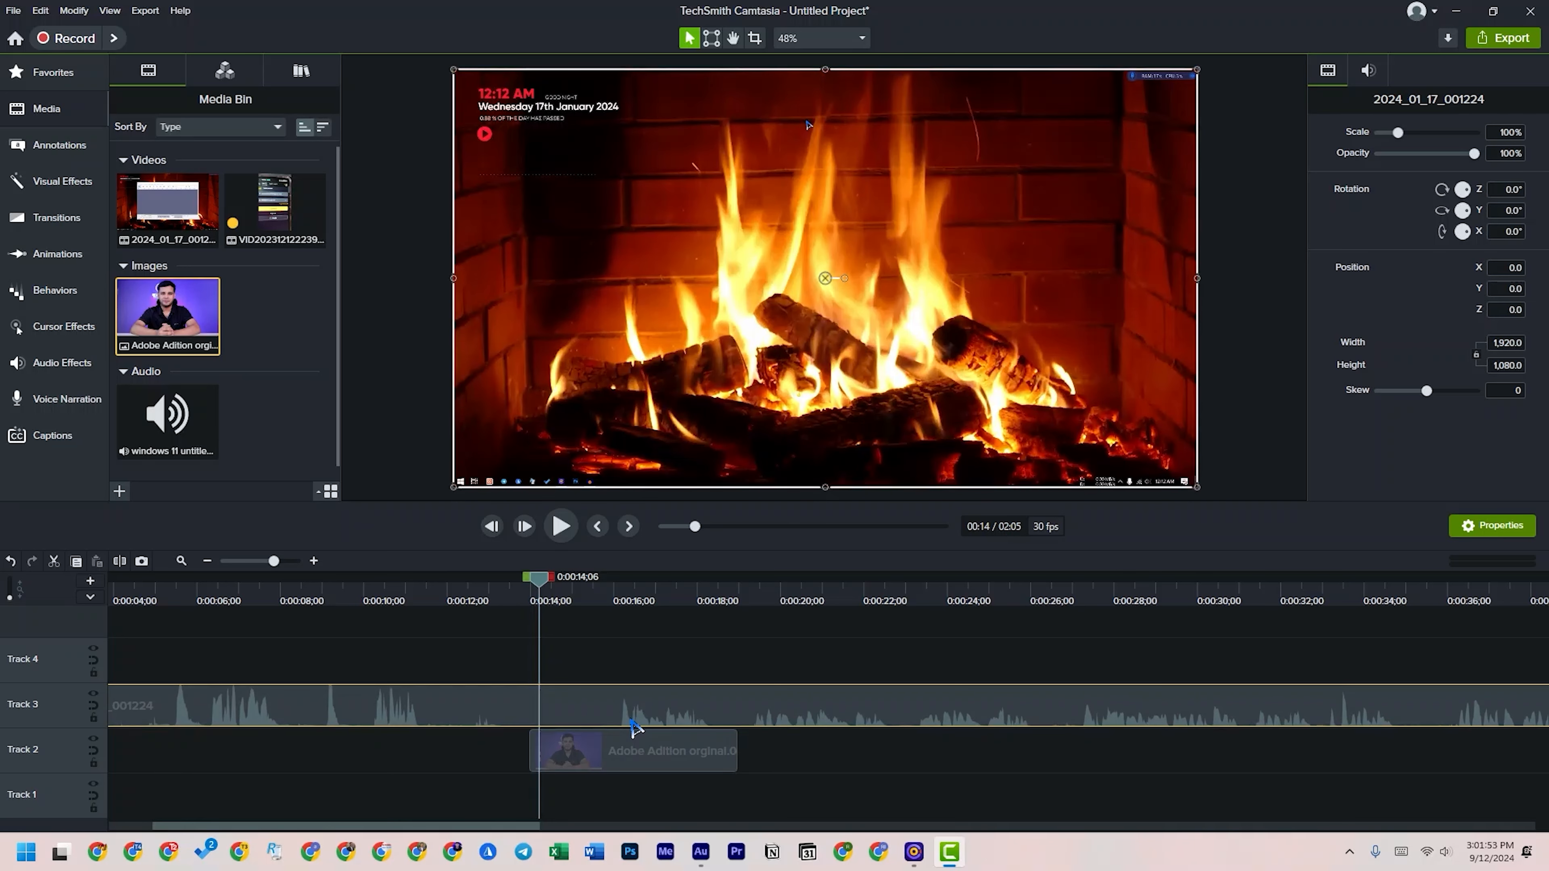
drag(538, 579, 564, 793)
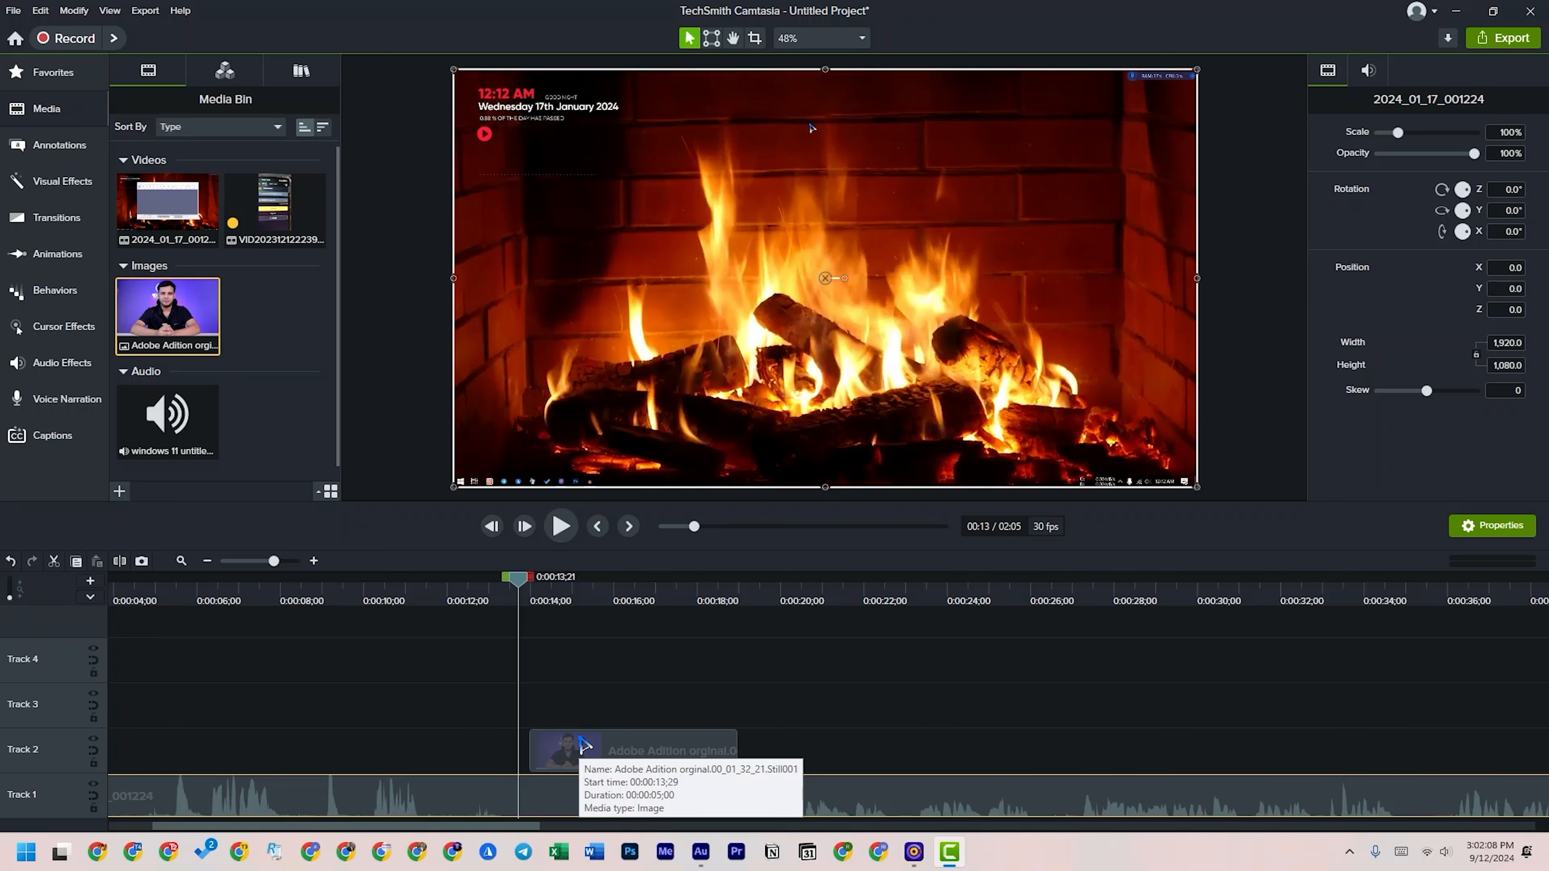
drag(523, 587, 590, 587)
click(669, 754)
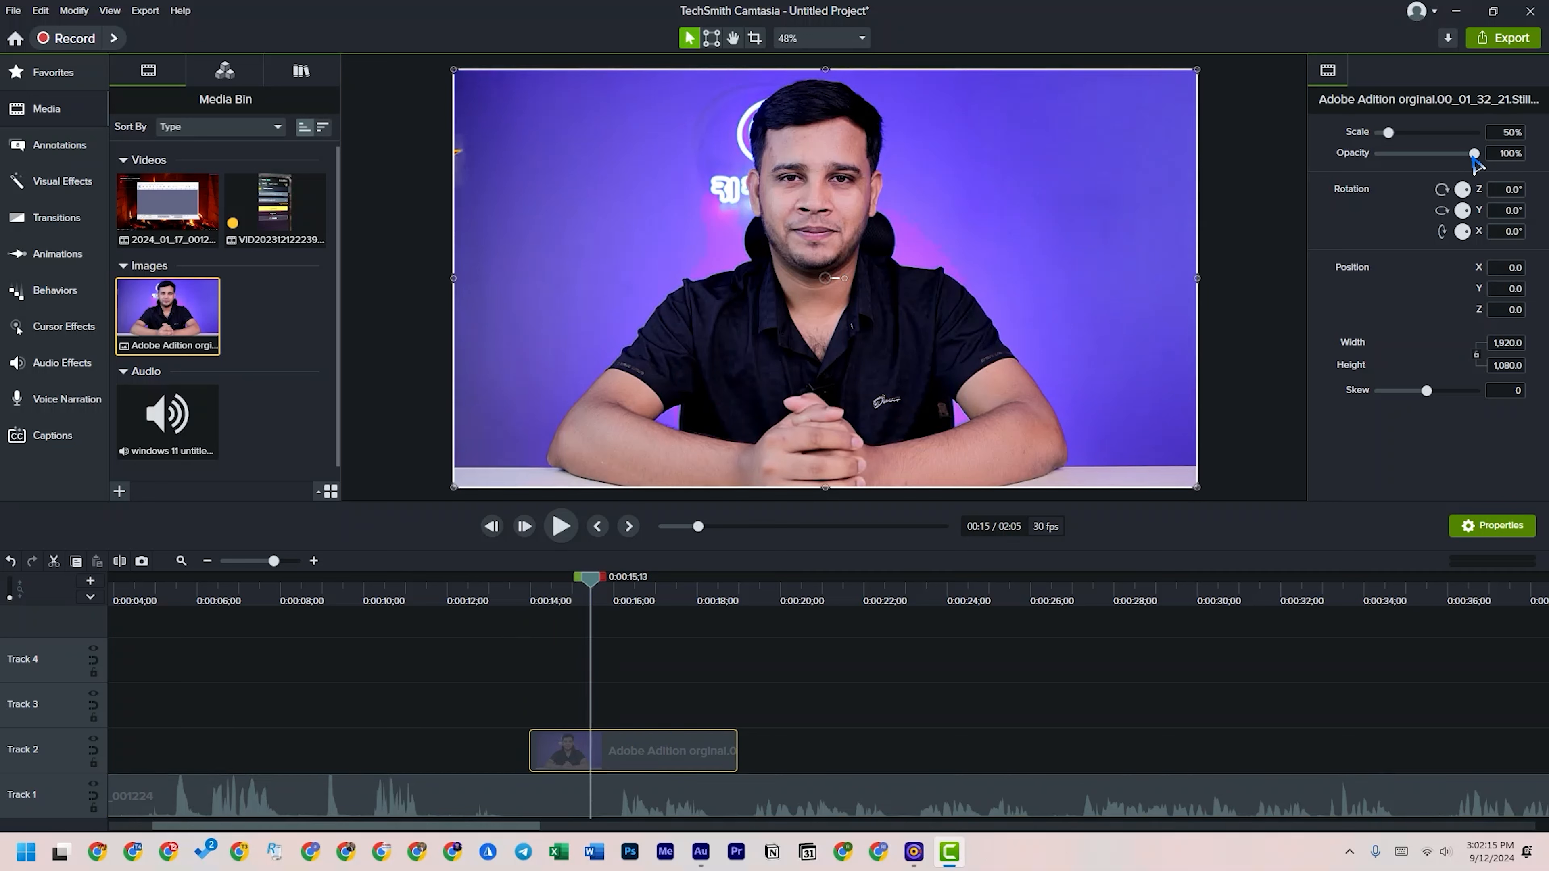
drag(1474, 153, 1431, 153)
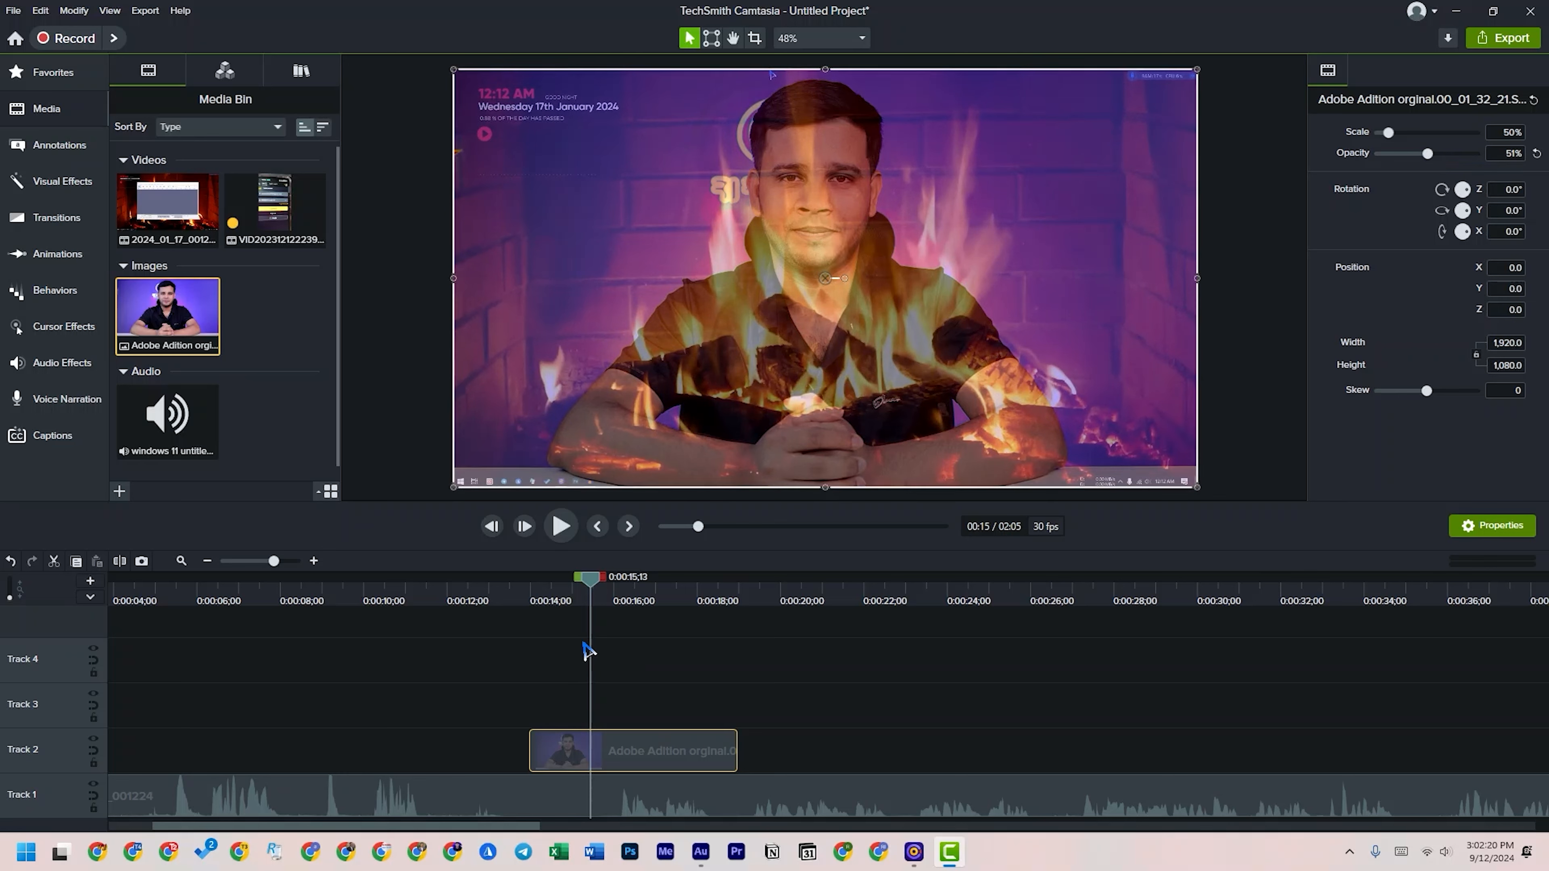
drag(593, 601, 687, 601)
drag(1427, 153, 1380, 156)
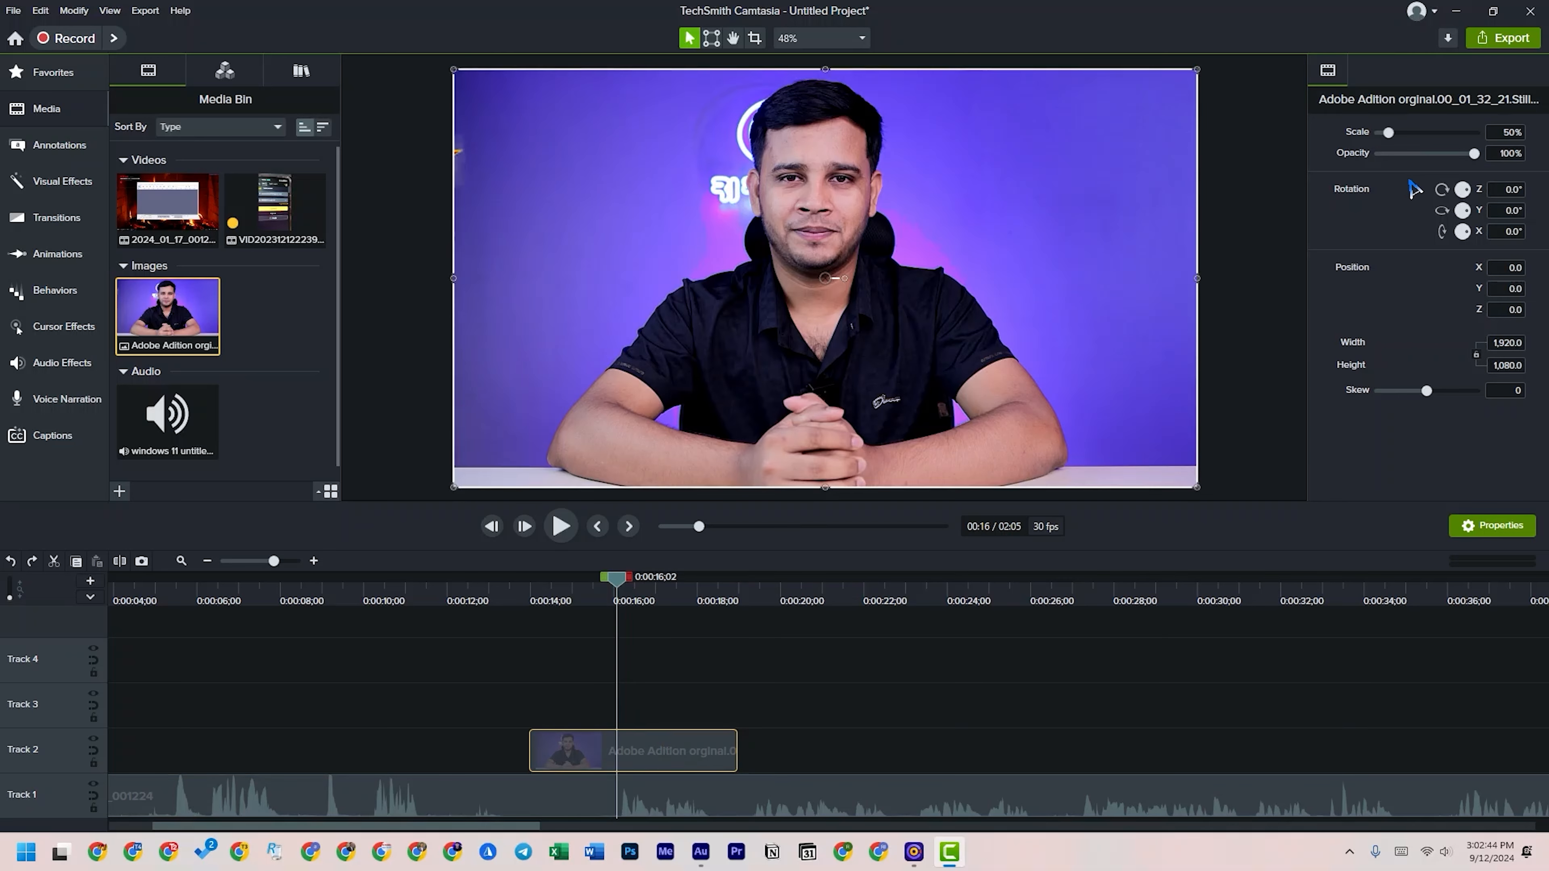
mouse_move(1476, 156)
mouse_down()
mouse_move(1406, 158)
mouse_move(1445, 158)
mouse_up()
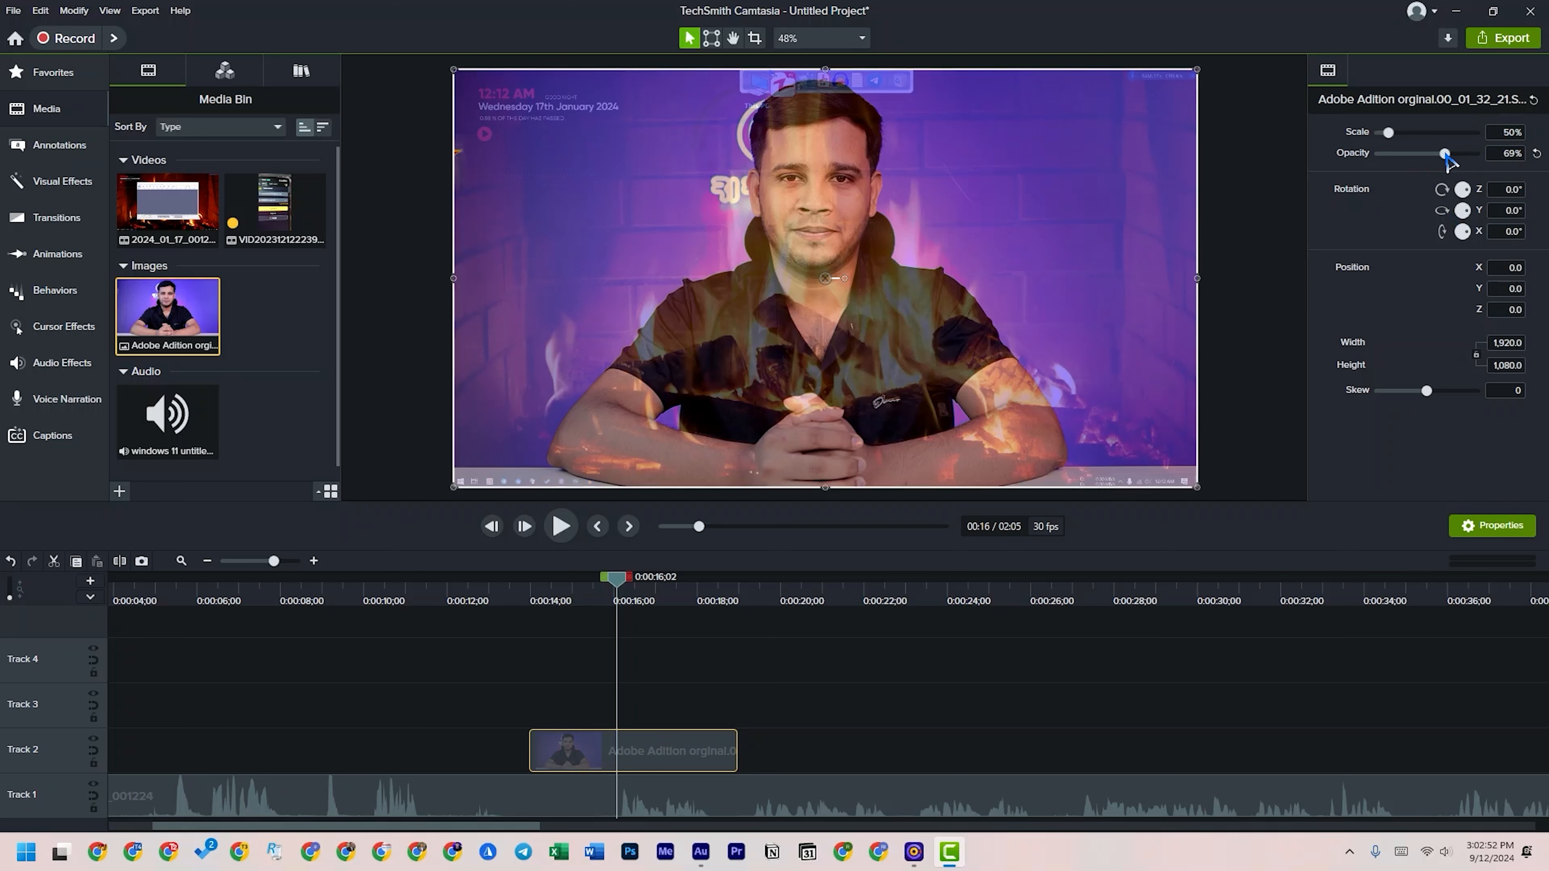
drag(1446, 157, 1476, 158)
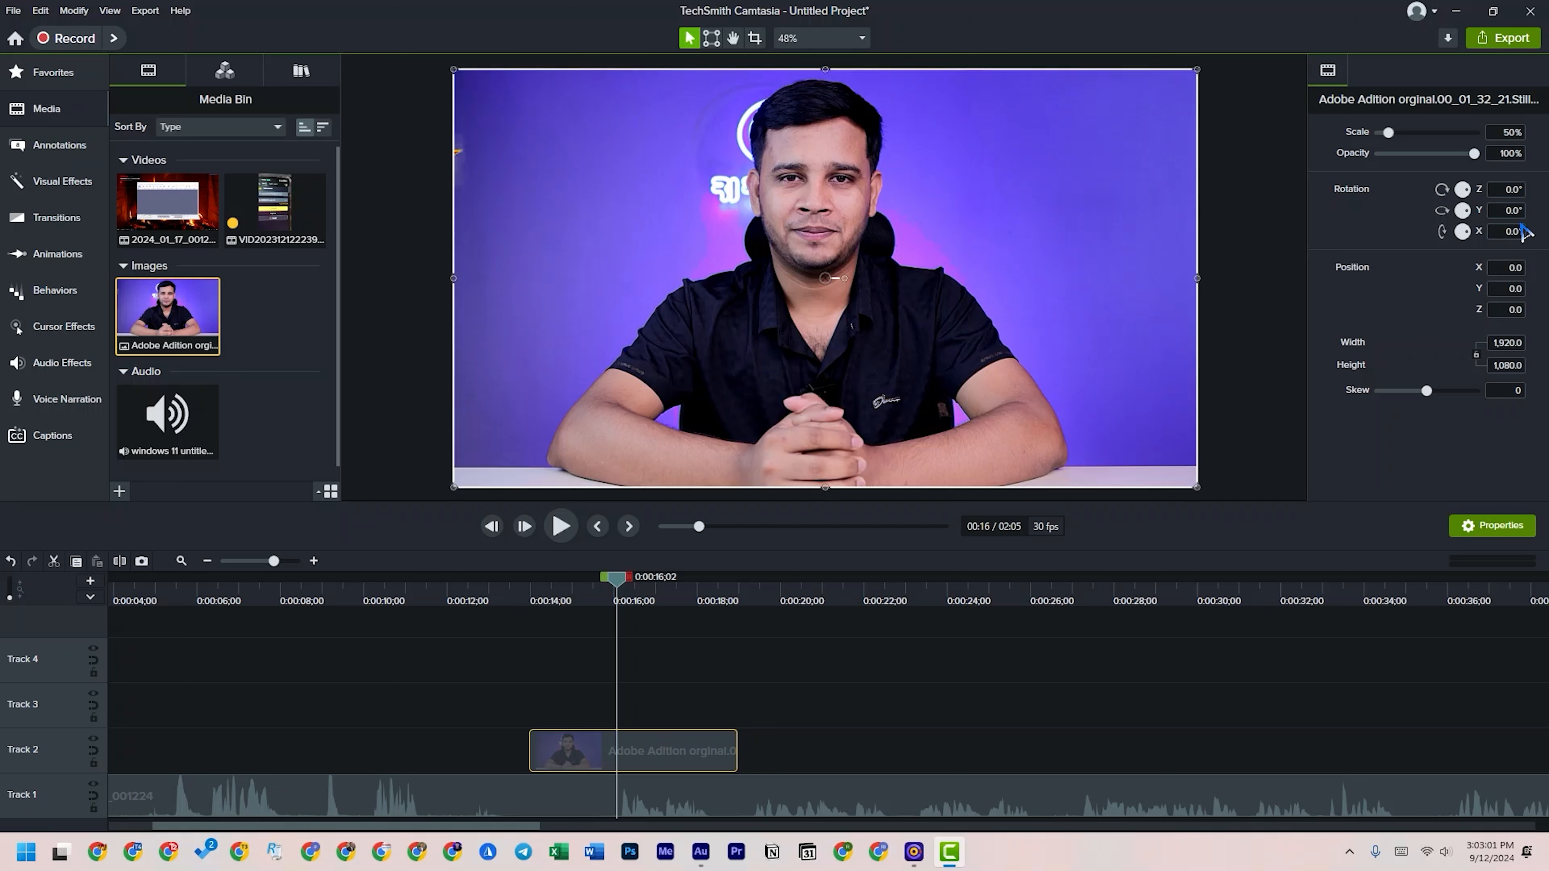
click(1516, 195)
key(Return)
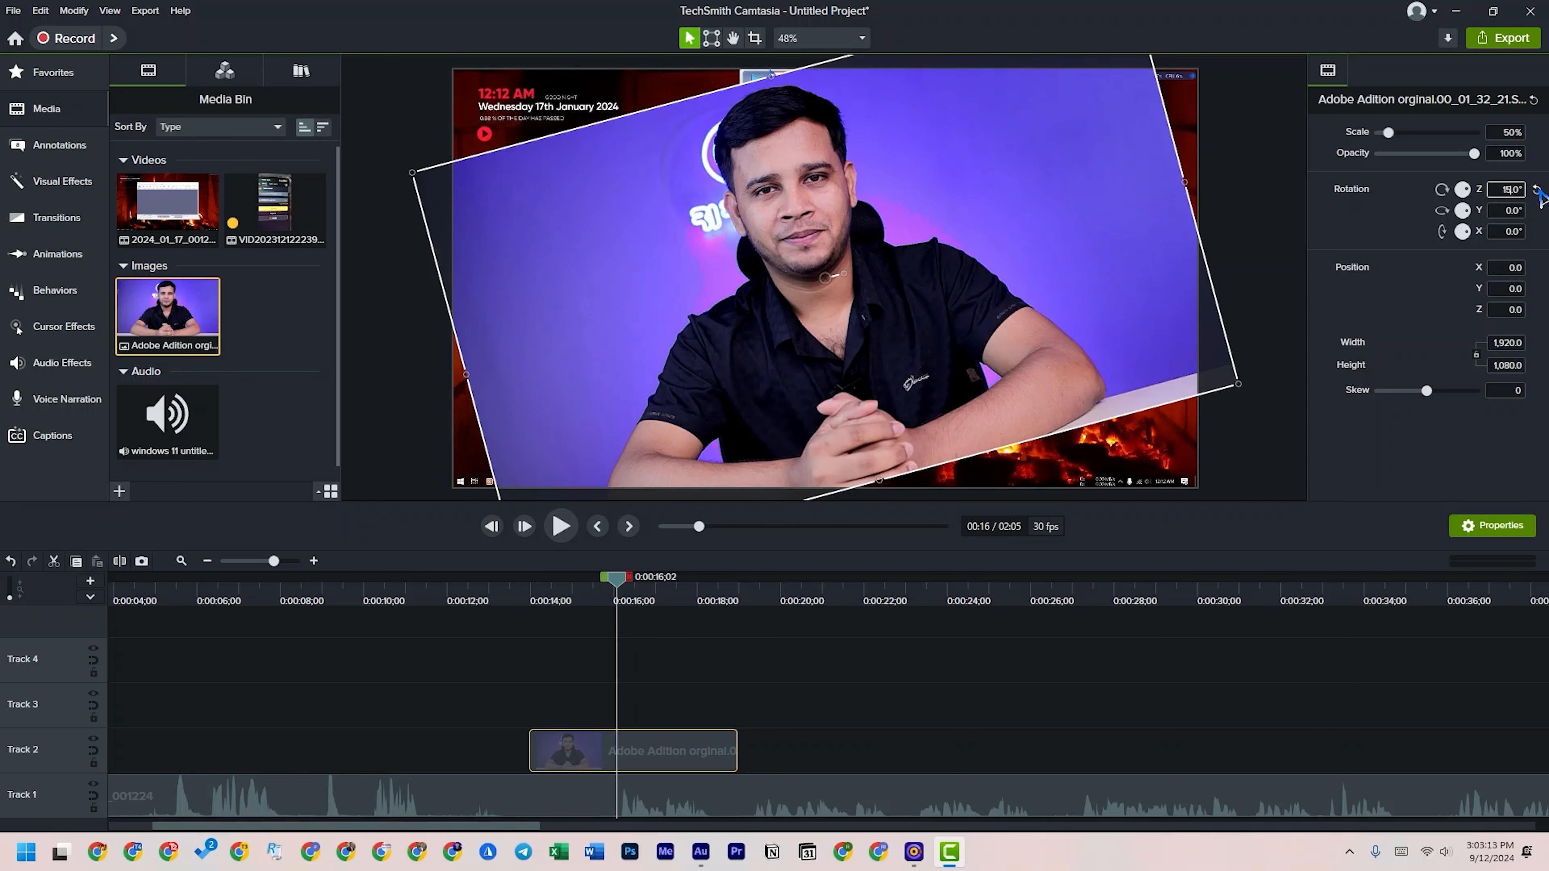
click(1537, 191)
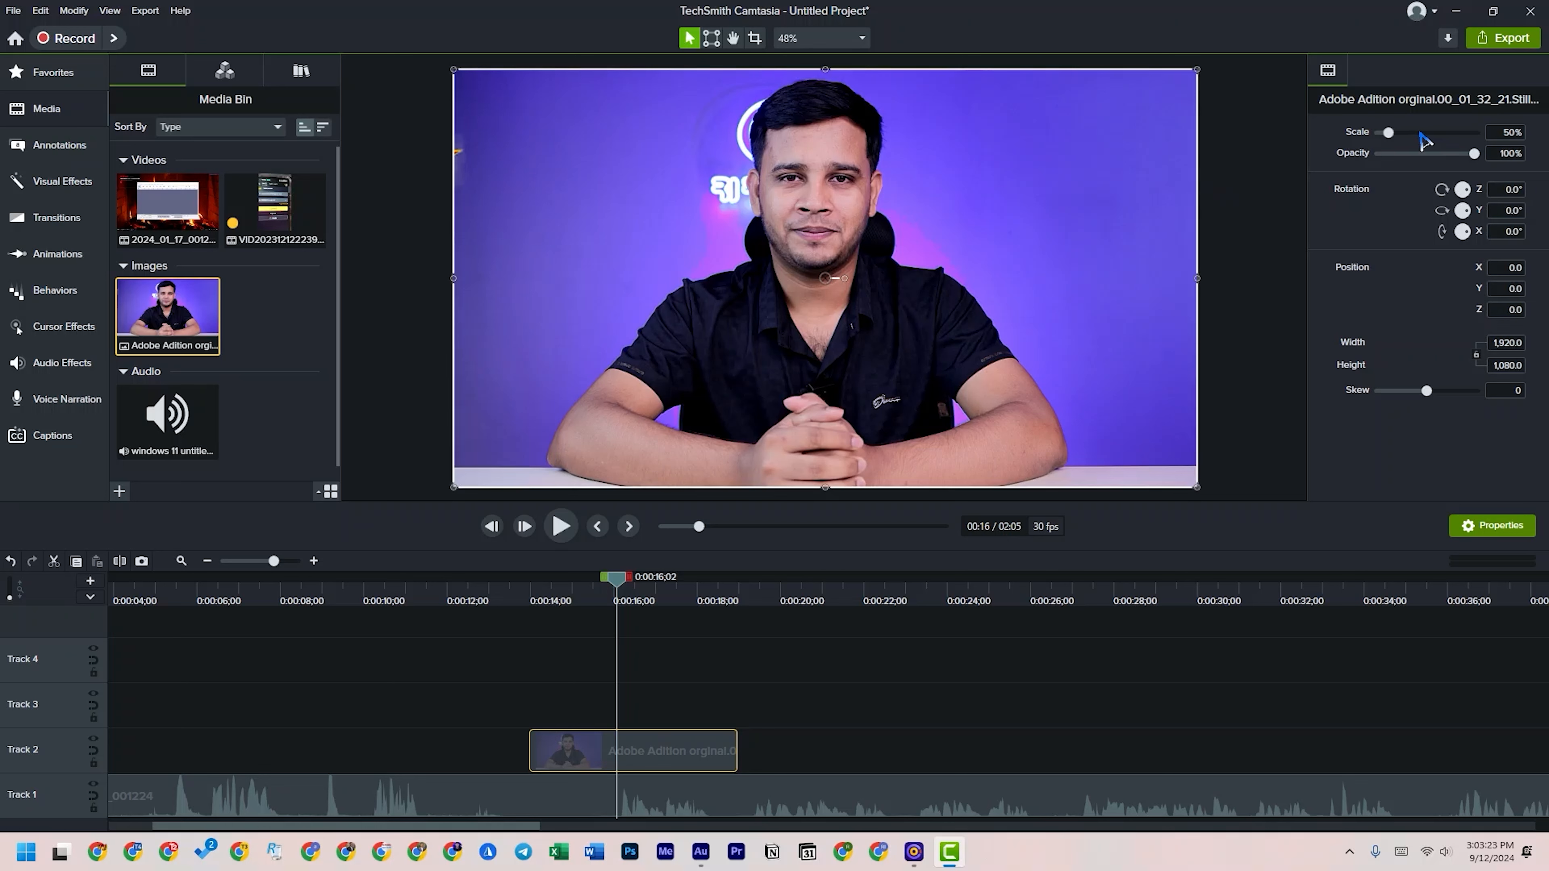
- Experiment with scaling, tilting and moving the presenter image left and back to centre
drag(1393, 137, 1388, 137)
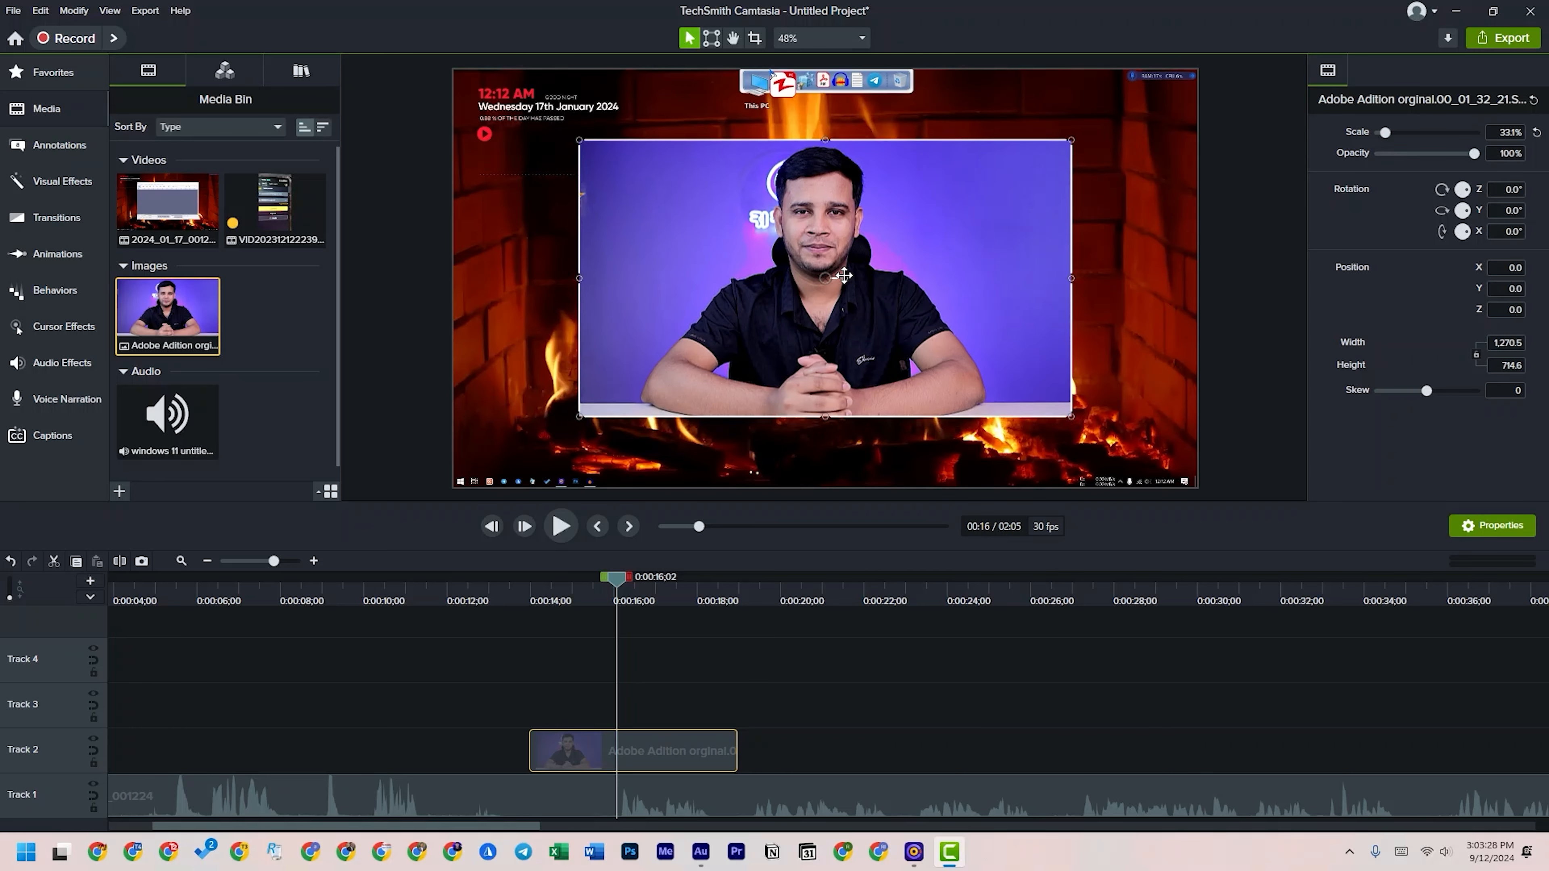
drag(845, 278, 933, 276)
drag(966, 246, 1002, 278)
drag(956, 288, 871, 284)
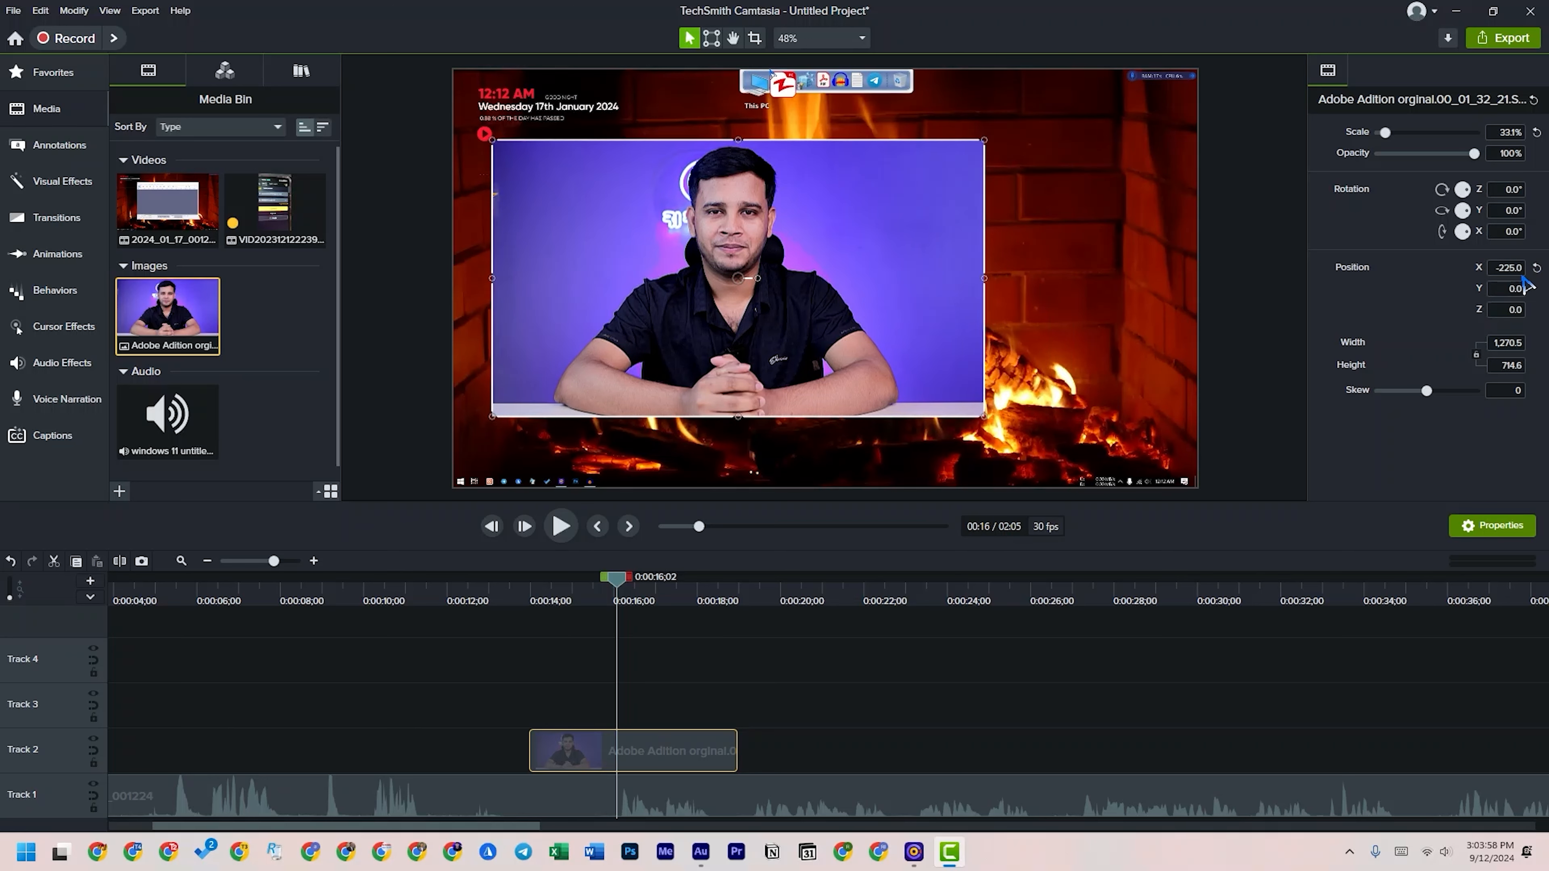
drag(863, 284, 951, 291)
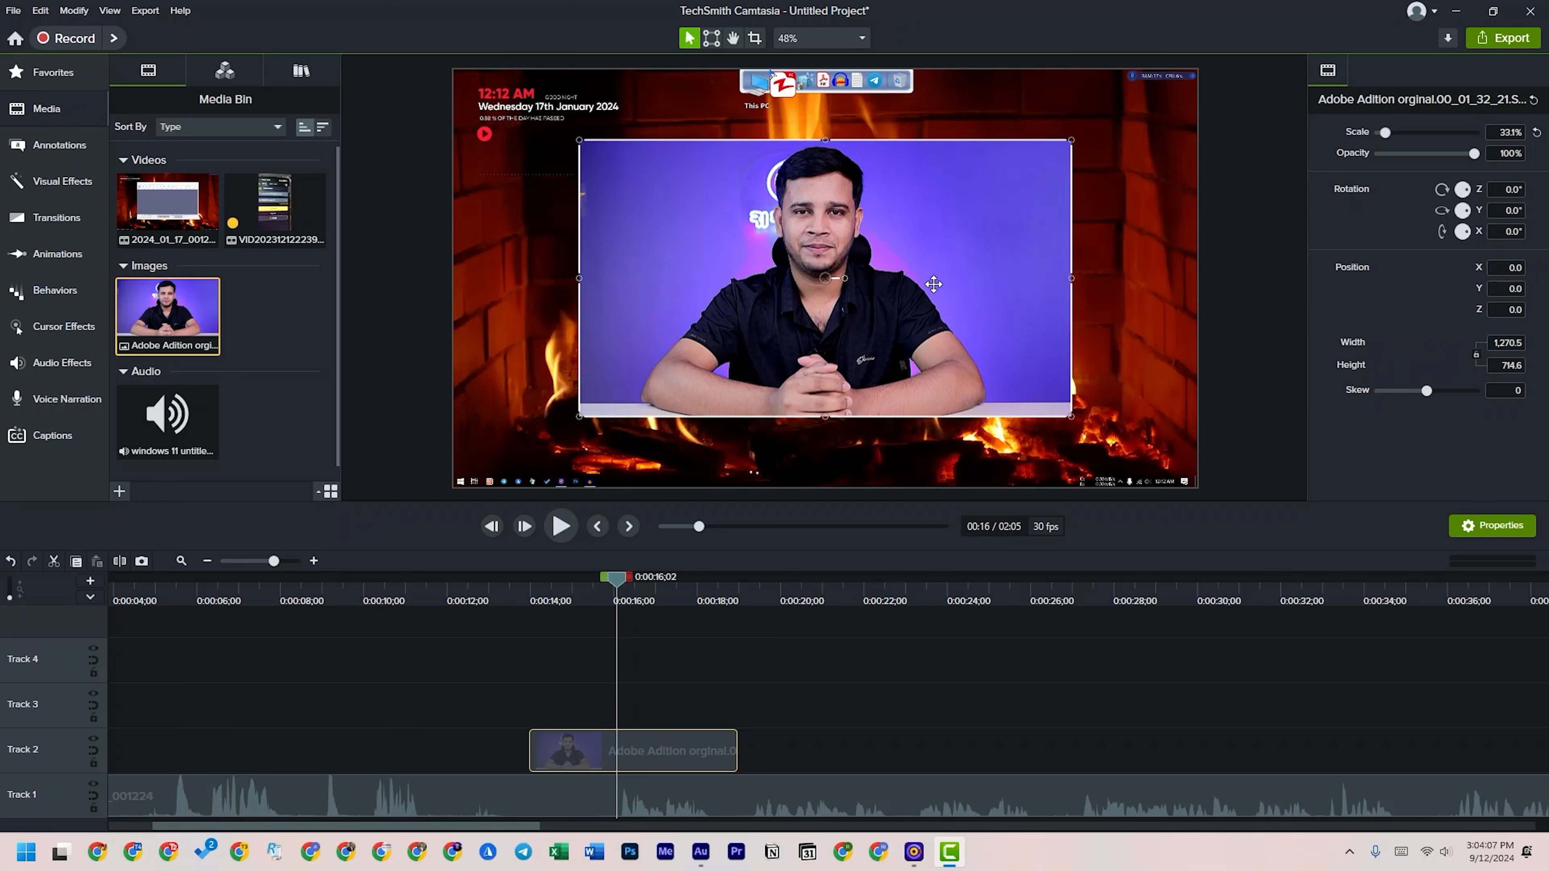
drag(1072, 274, 1144, 280)
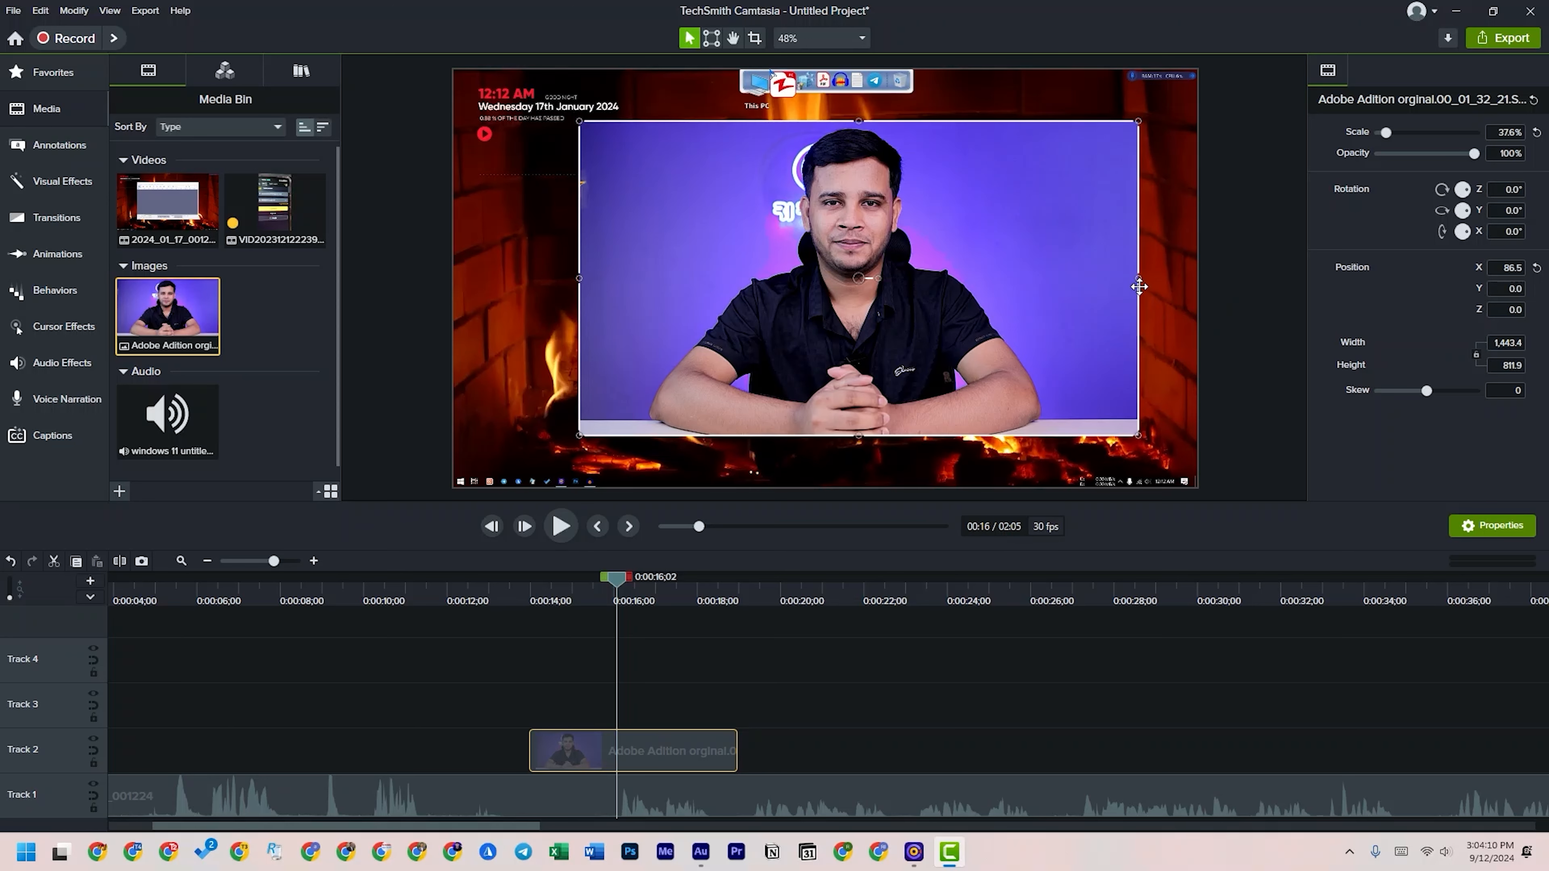
drag(996, 272, 960, 272)
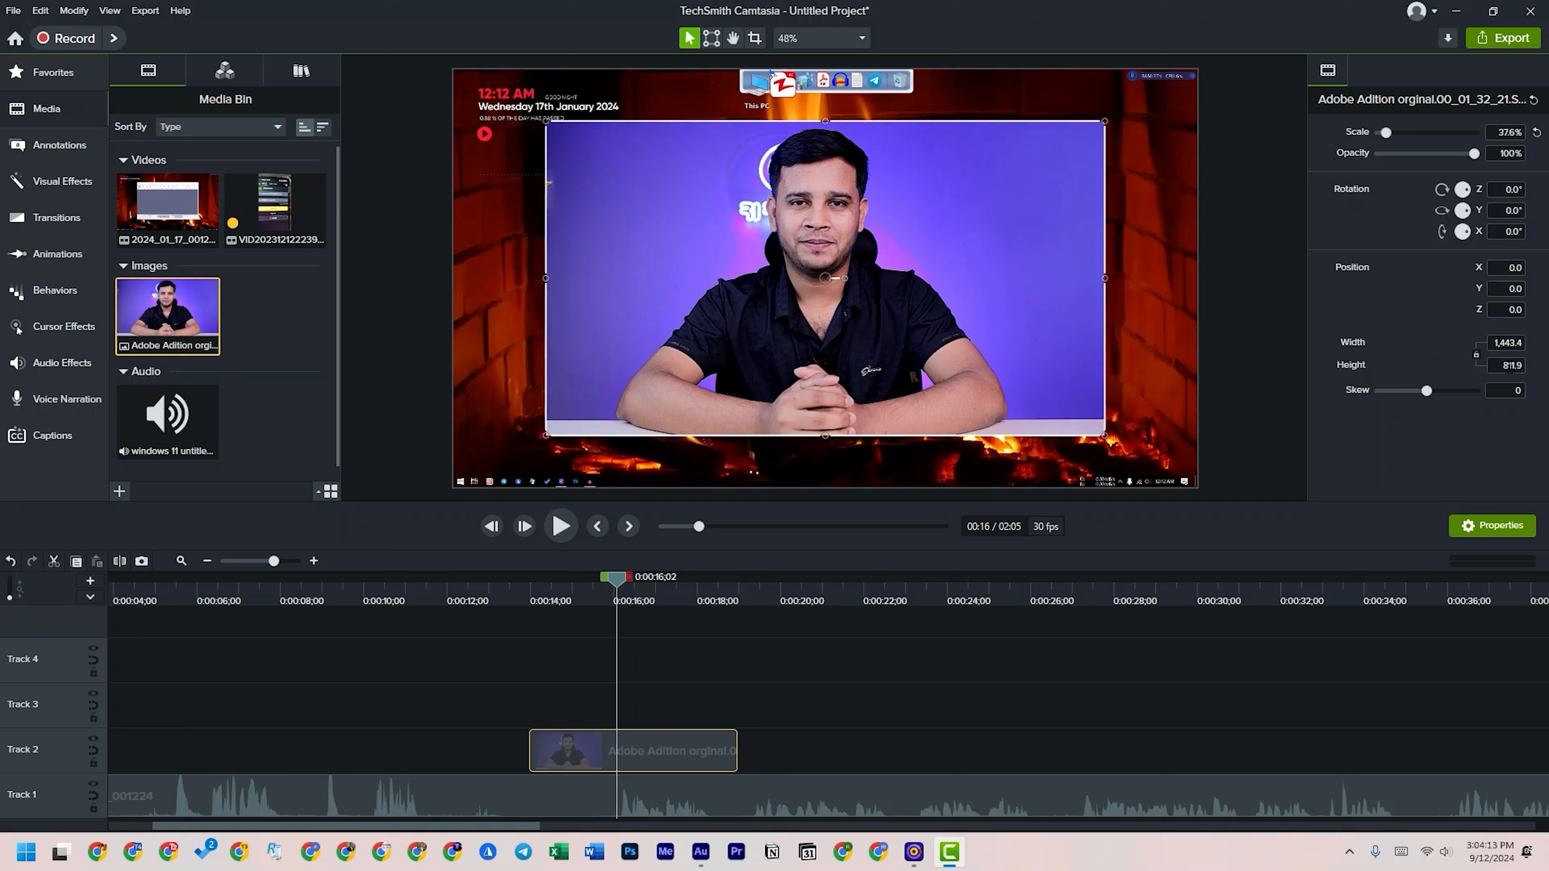
- Unlock the image's proportions and stretch it to width 1000 and height 1900
click(1477, 355)
drag(1105, 279, 1115, 286)
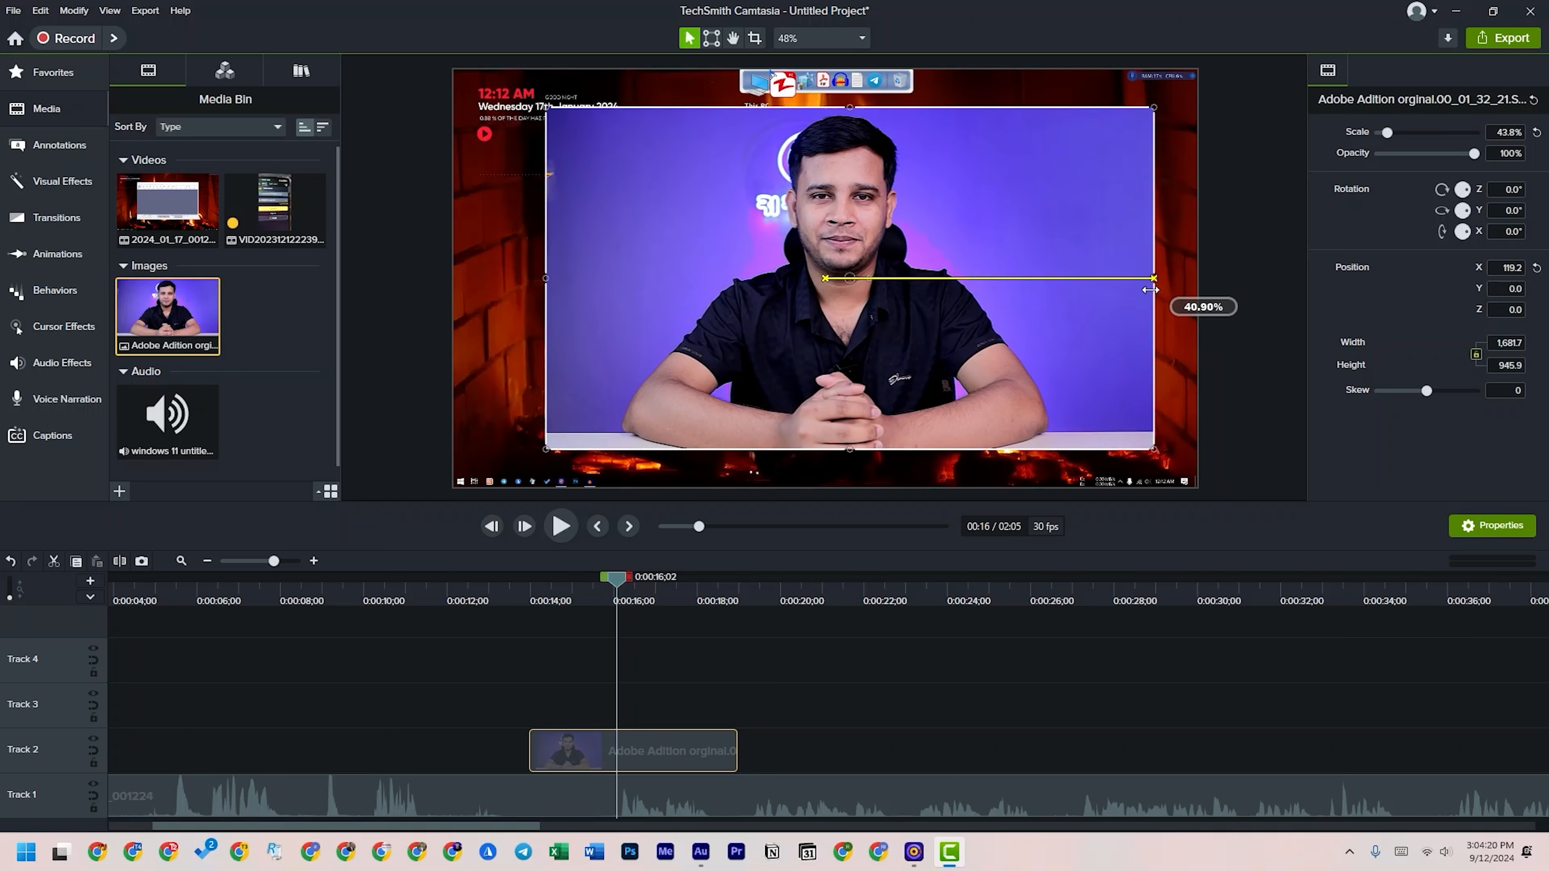
drag(960, 302, 945, 302)
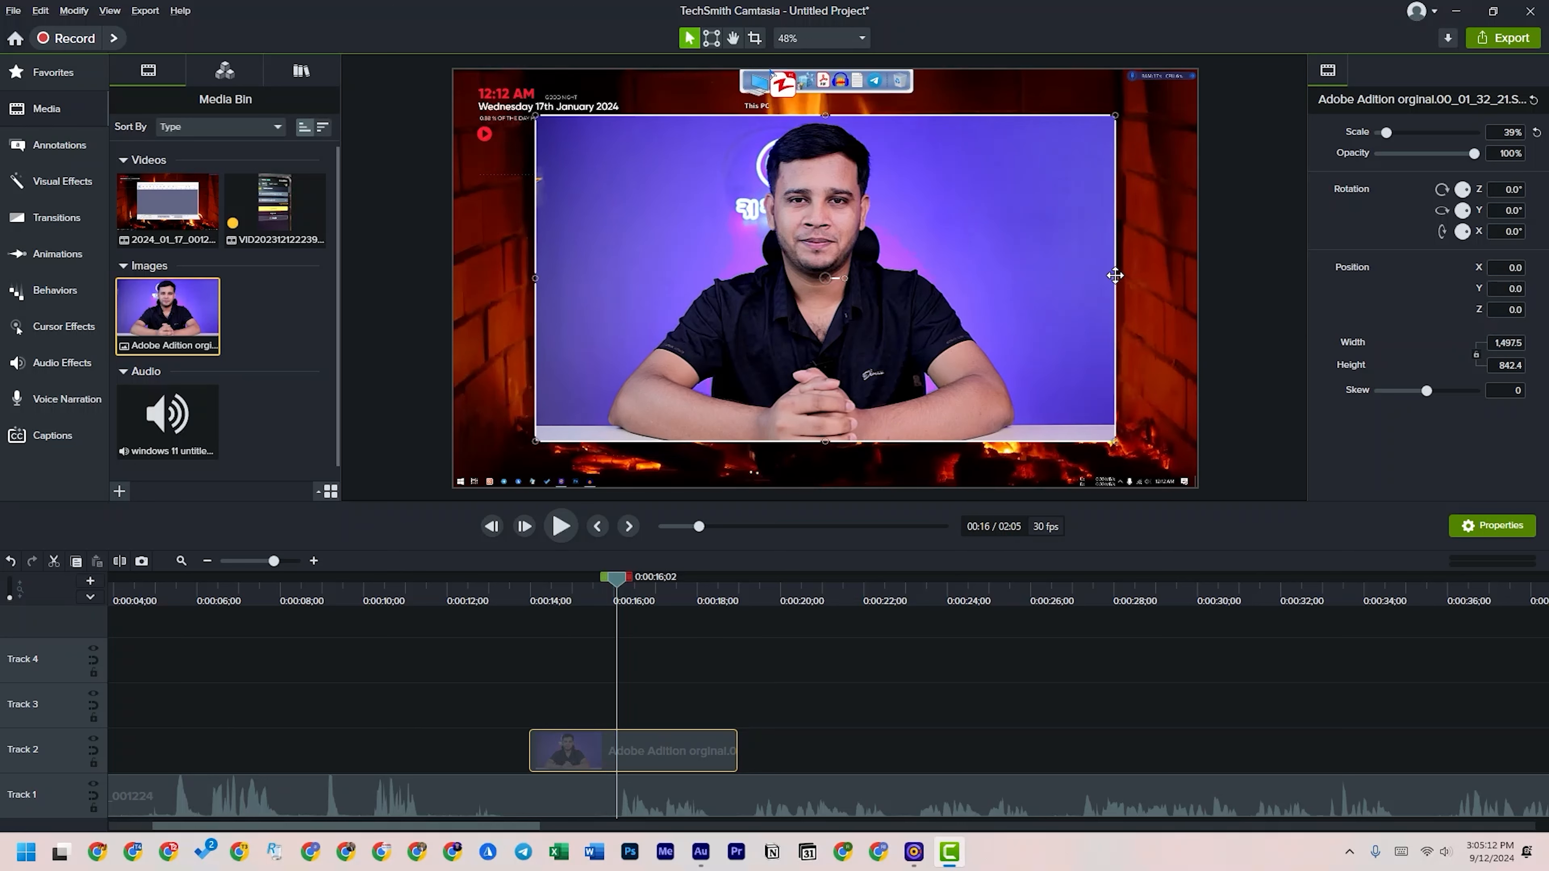
drag(1114, 276, 1100, 278)
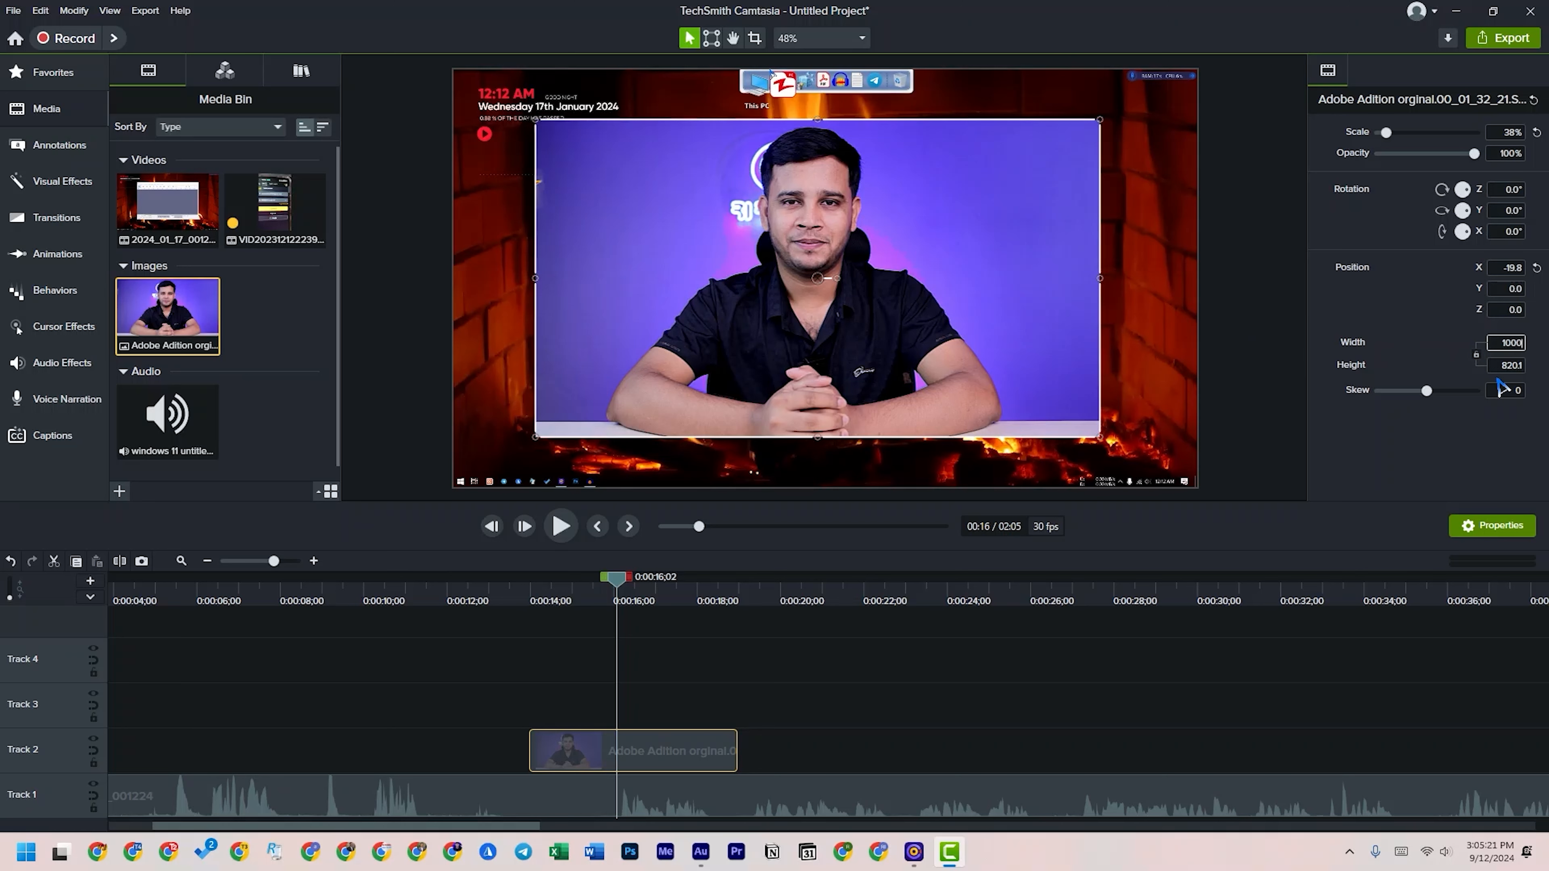
key(Tab)
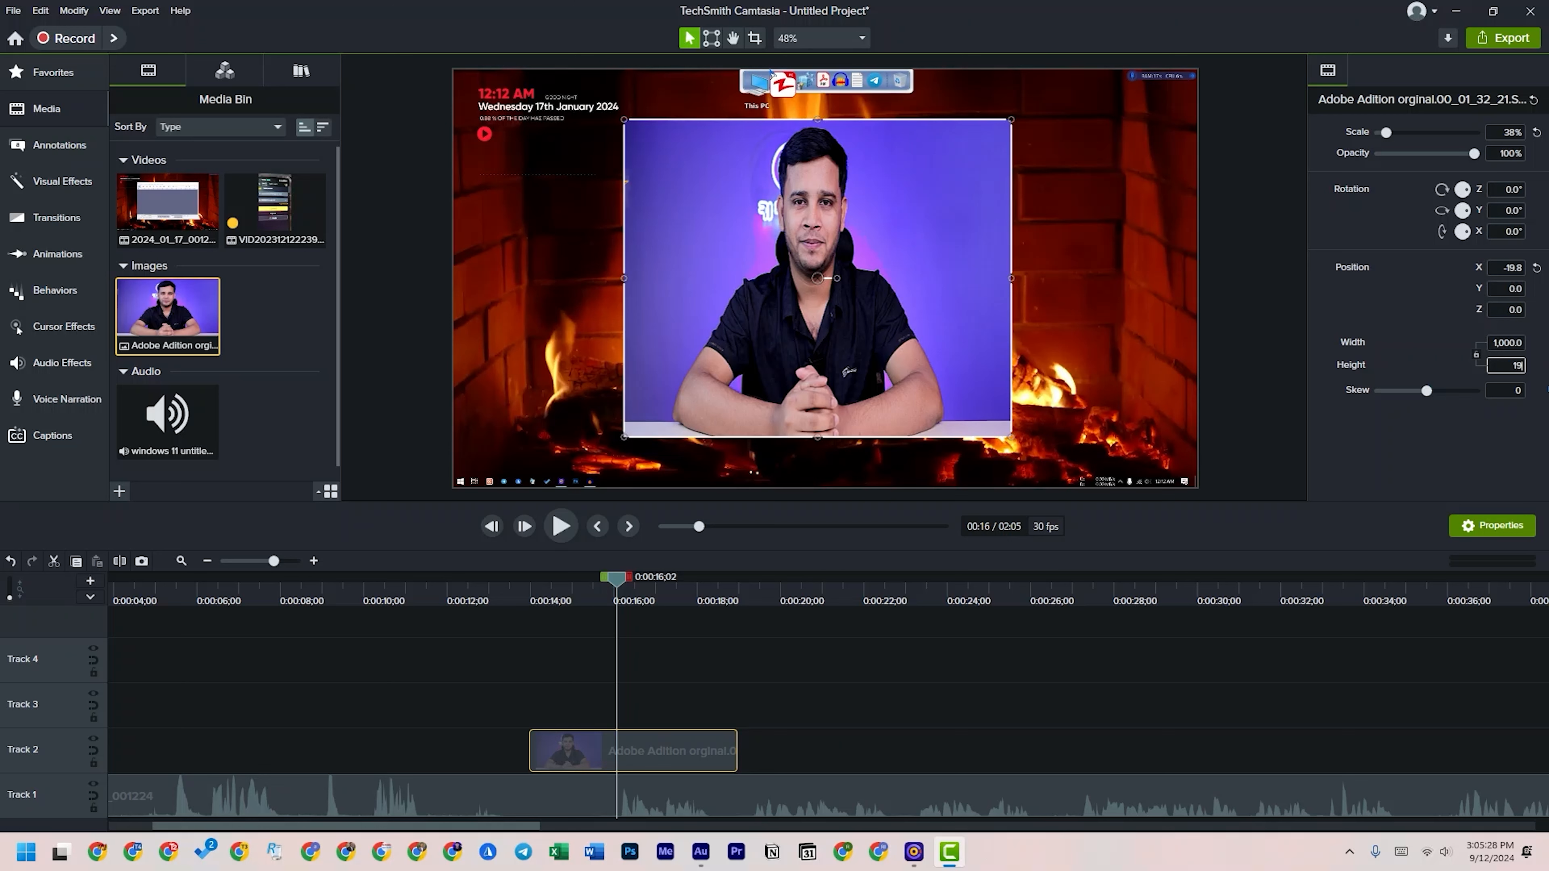
text(1900)
key(Return)
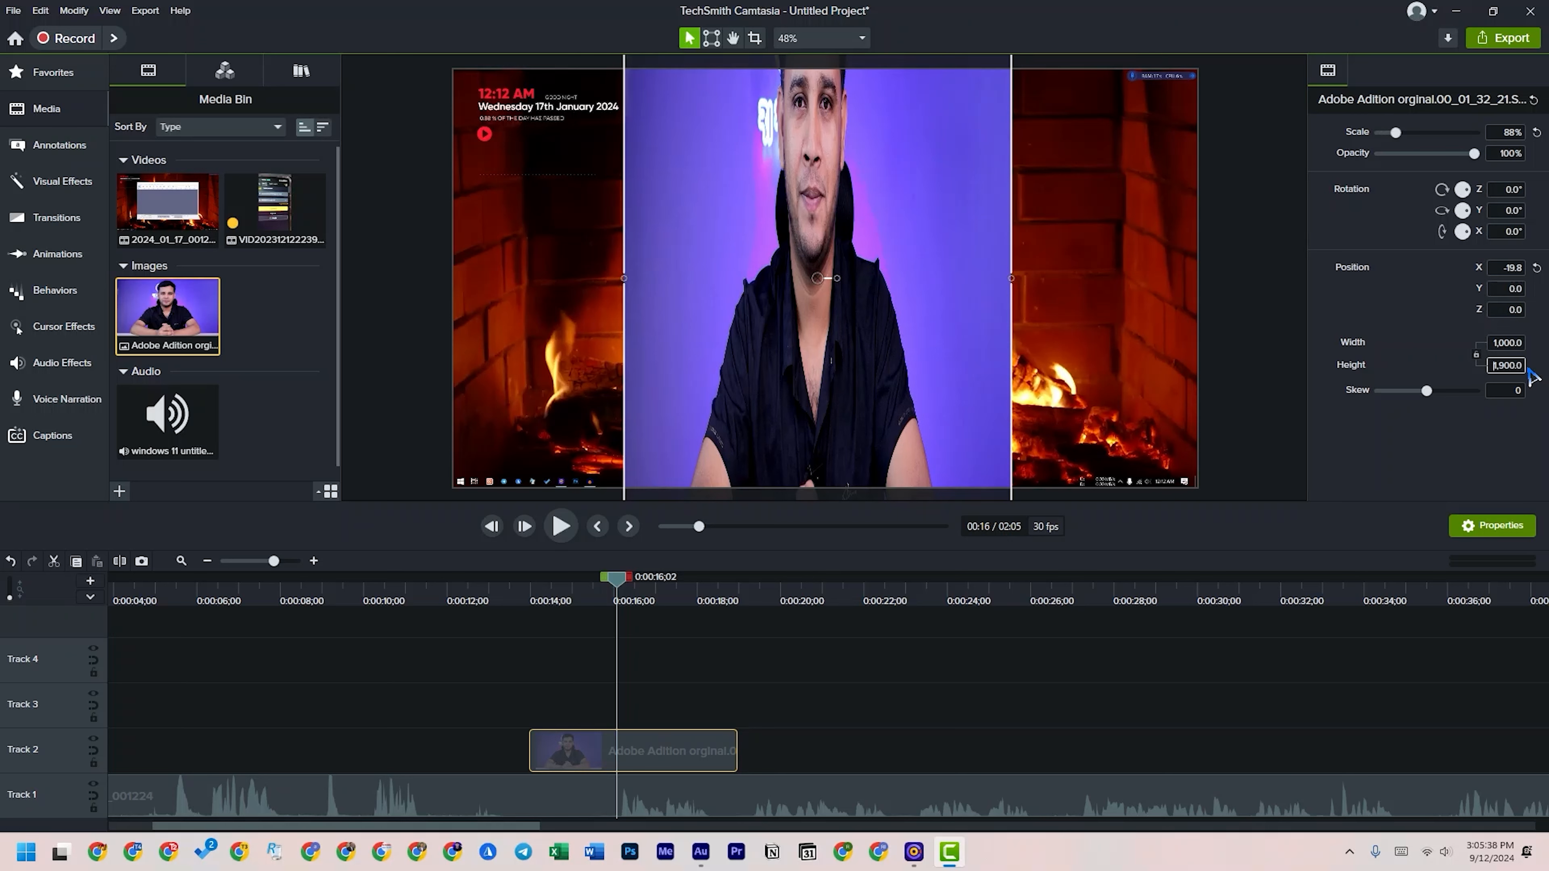
- Make the image a 1000×1000 square, skew it, then reset its skew and size
click(1491, 367)
key(Return)
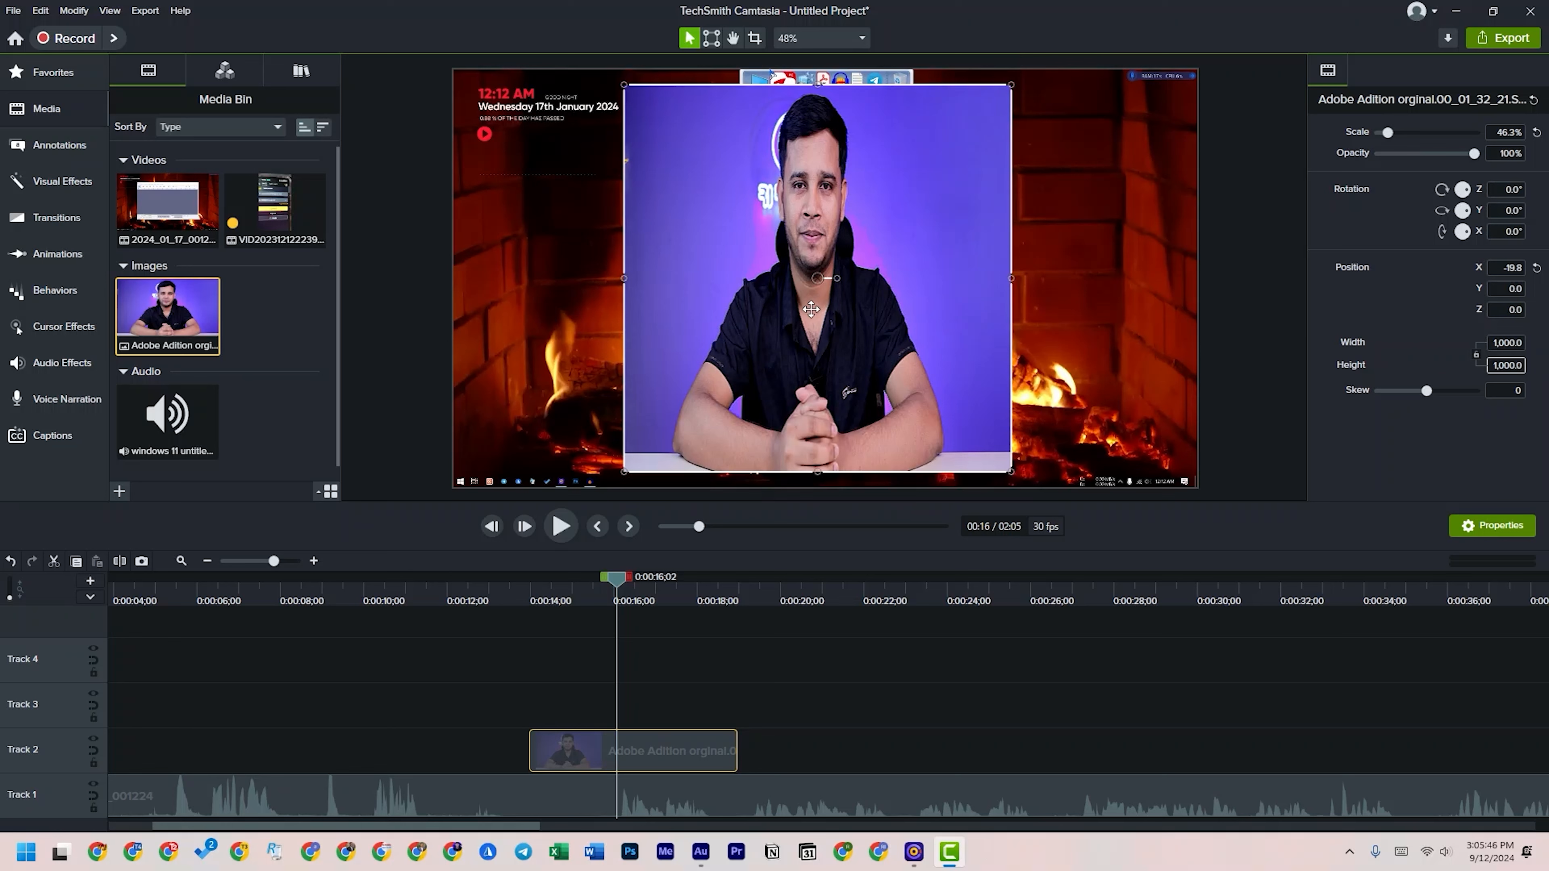
drag(1023, 277, 959, 281)
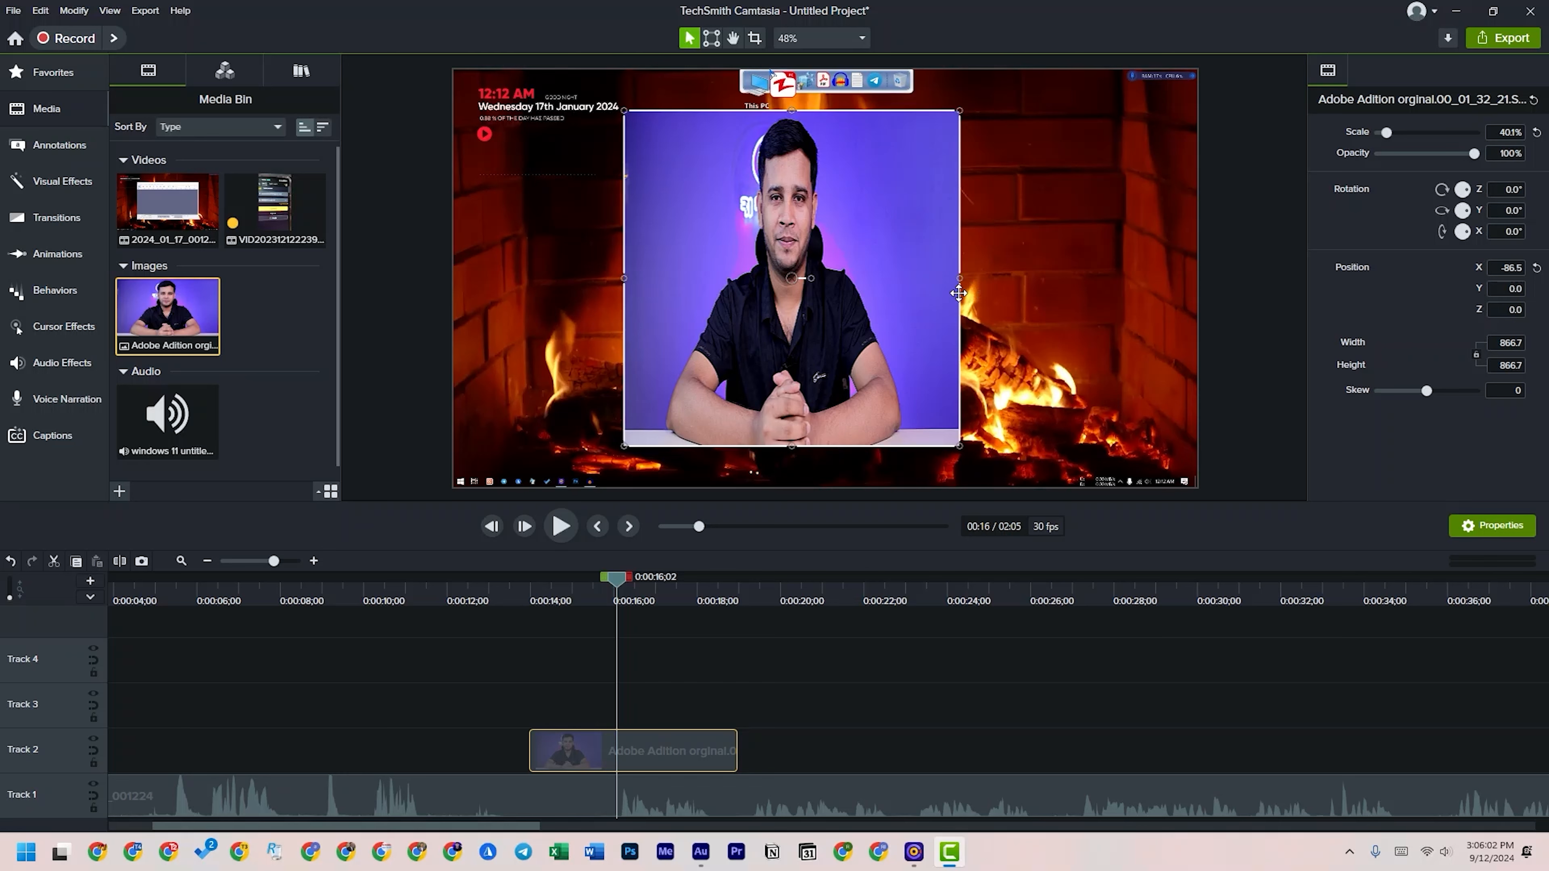
mouse_move(1426, 391)
mouse_down()
mouse_move(1369, 397)
mouse_move(1448, 396)
mouse_move(1415, 397)
mouse_up()
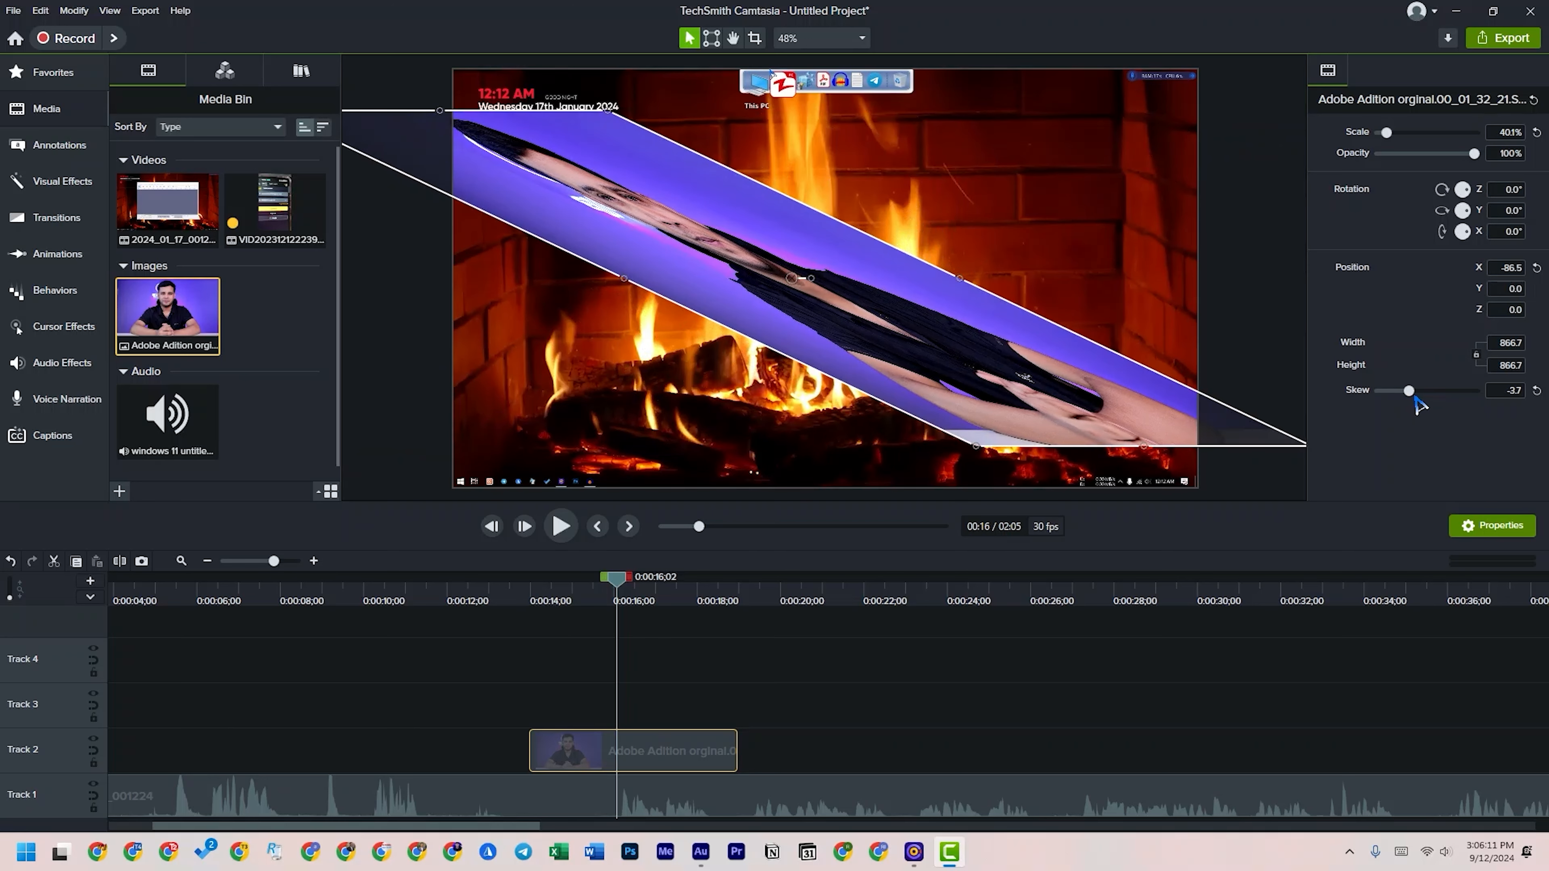
click(1537, 391)
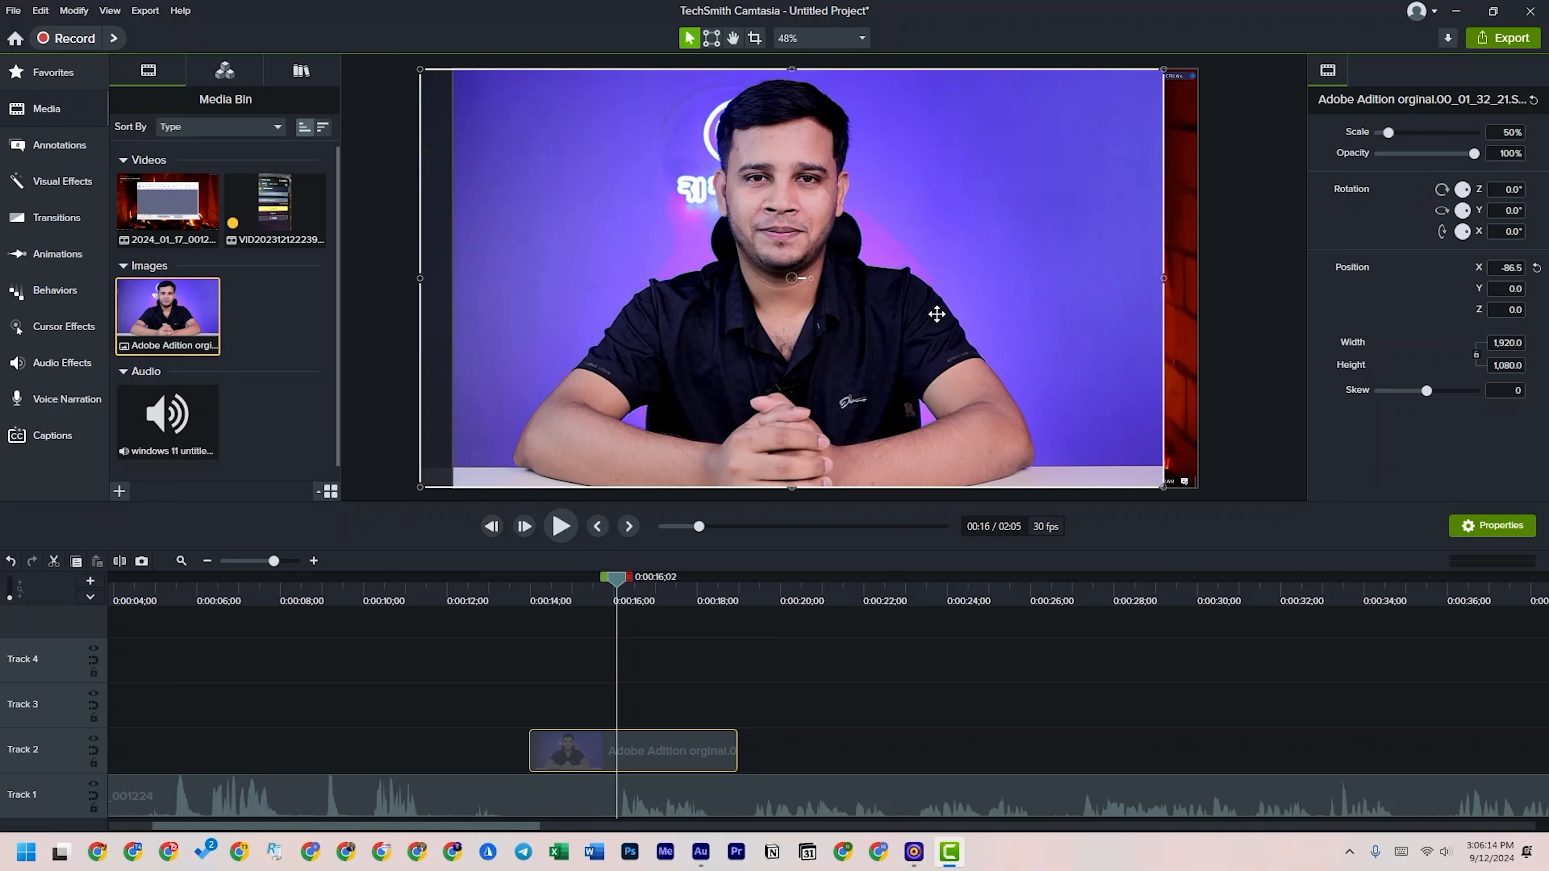
- Select the Track 1 screen recording and restore it to the start of the timeline
drag(618, 578, 829, 579)
click(817, 801)
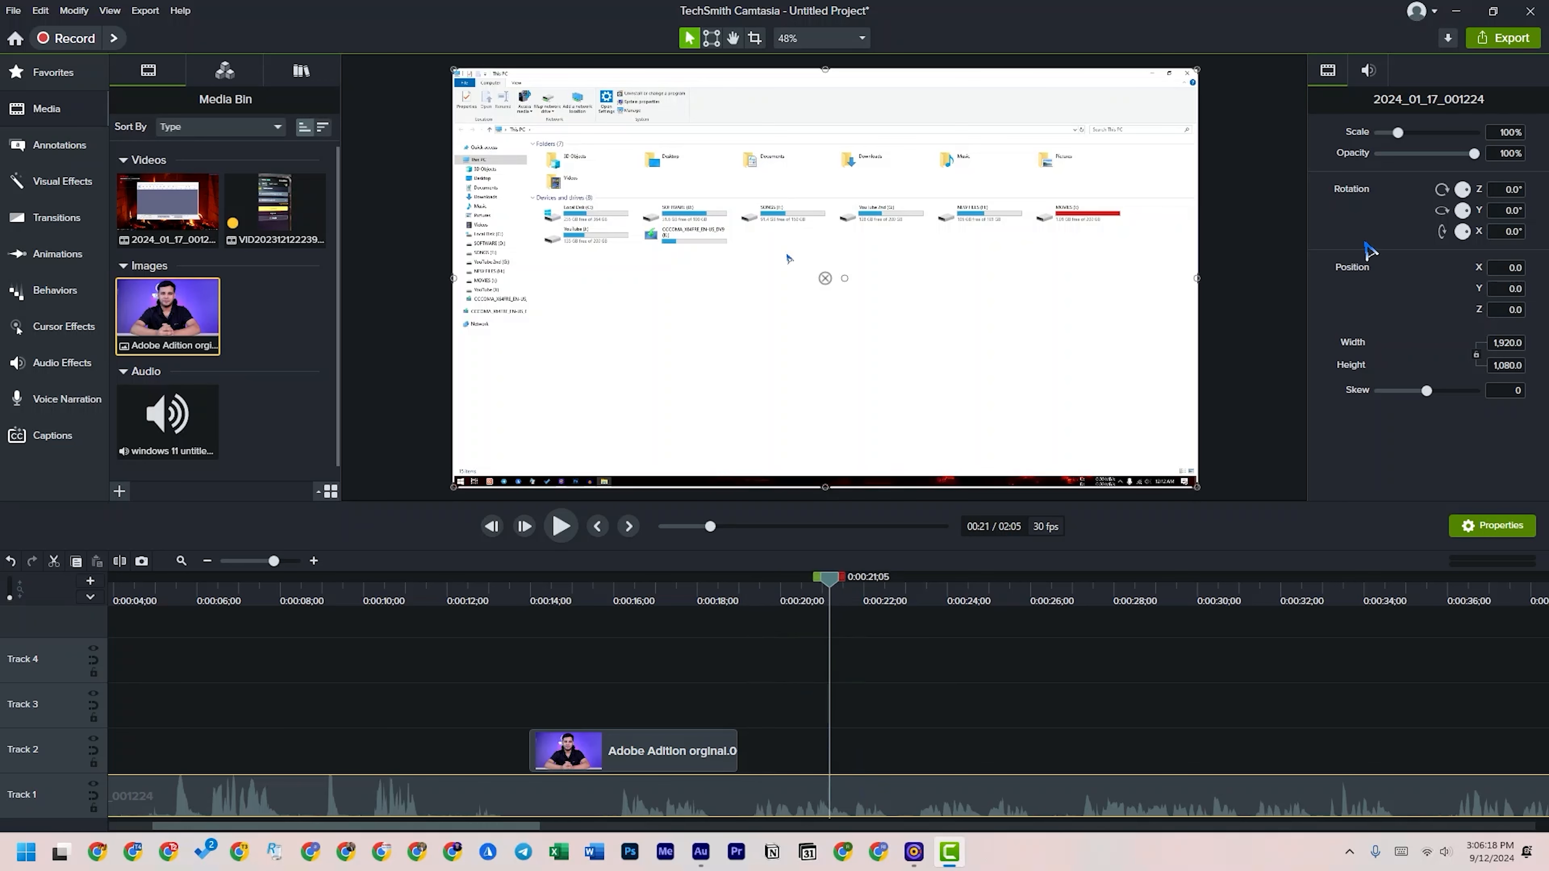
mouse_move(1426, 390)
mouse_down()
mouse_move(1445, 391)
mouse_move(1426, 390)
mouse_up()
scroll(287, 618, left, 3)
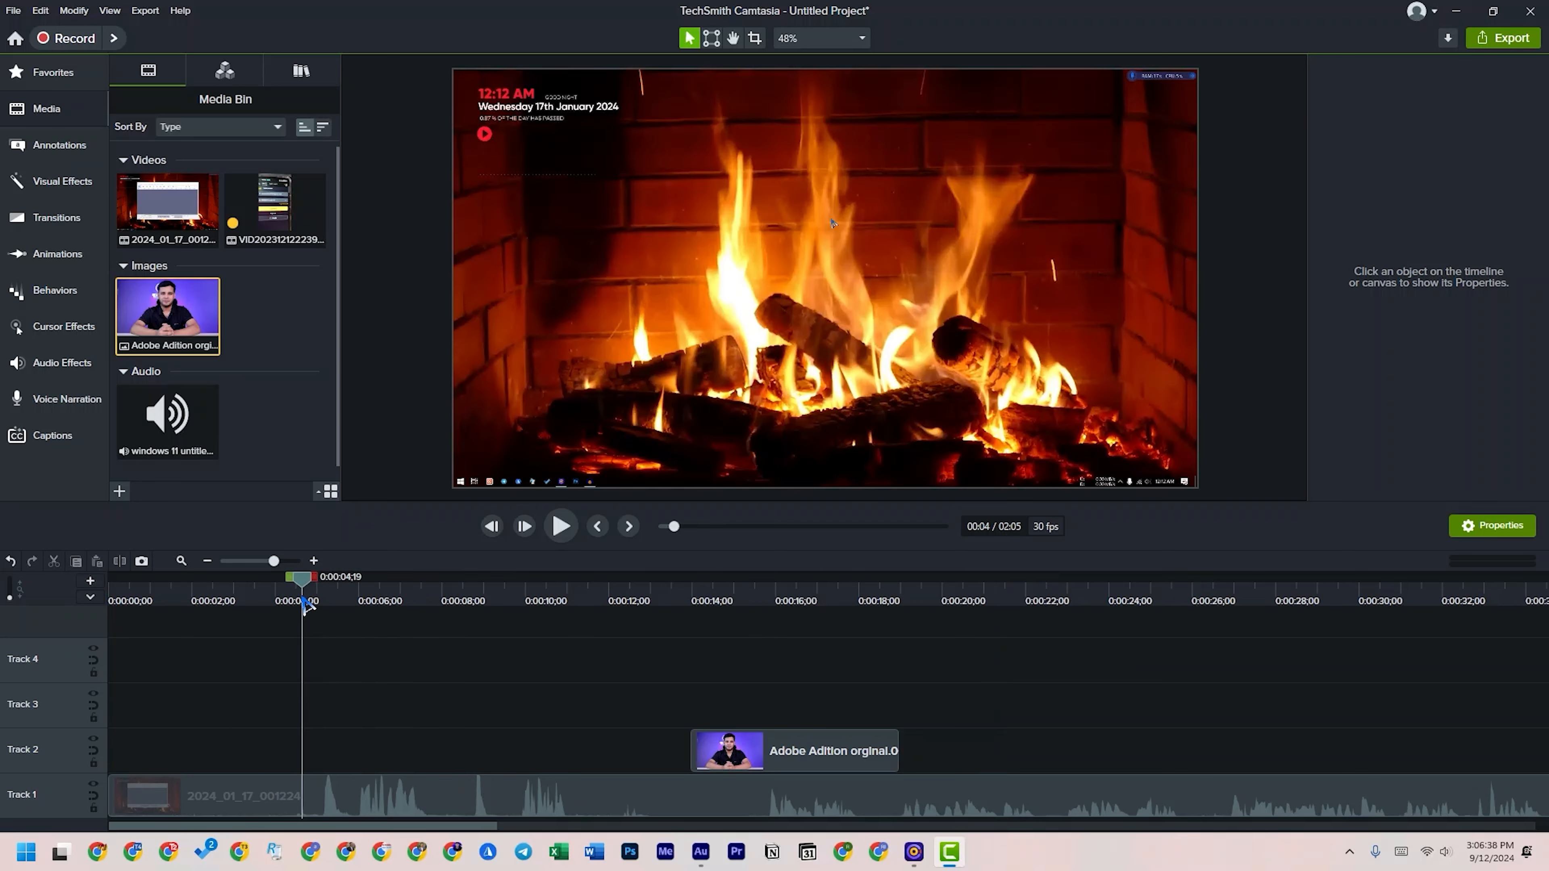
drag(304, 599, 225, 587)
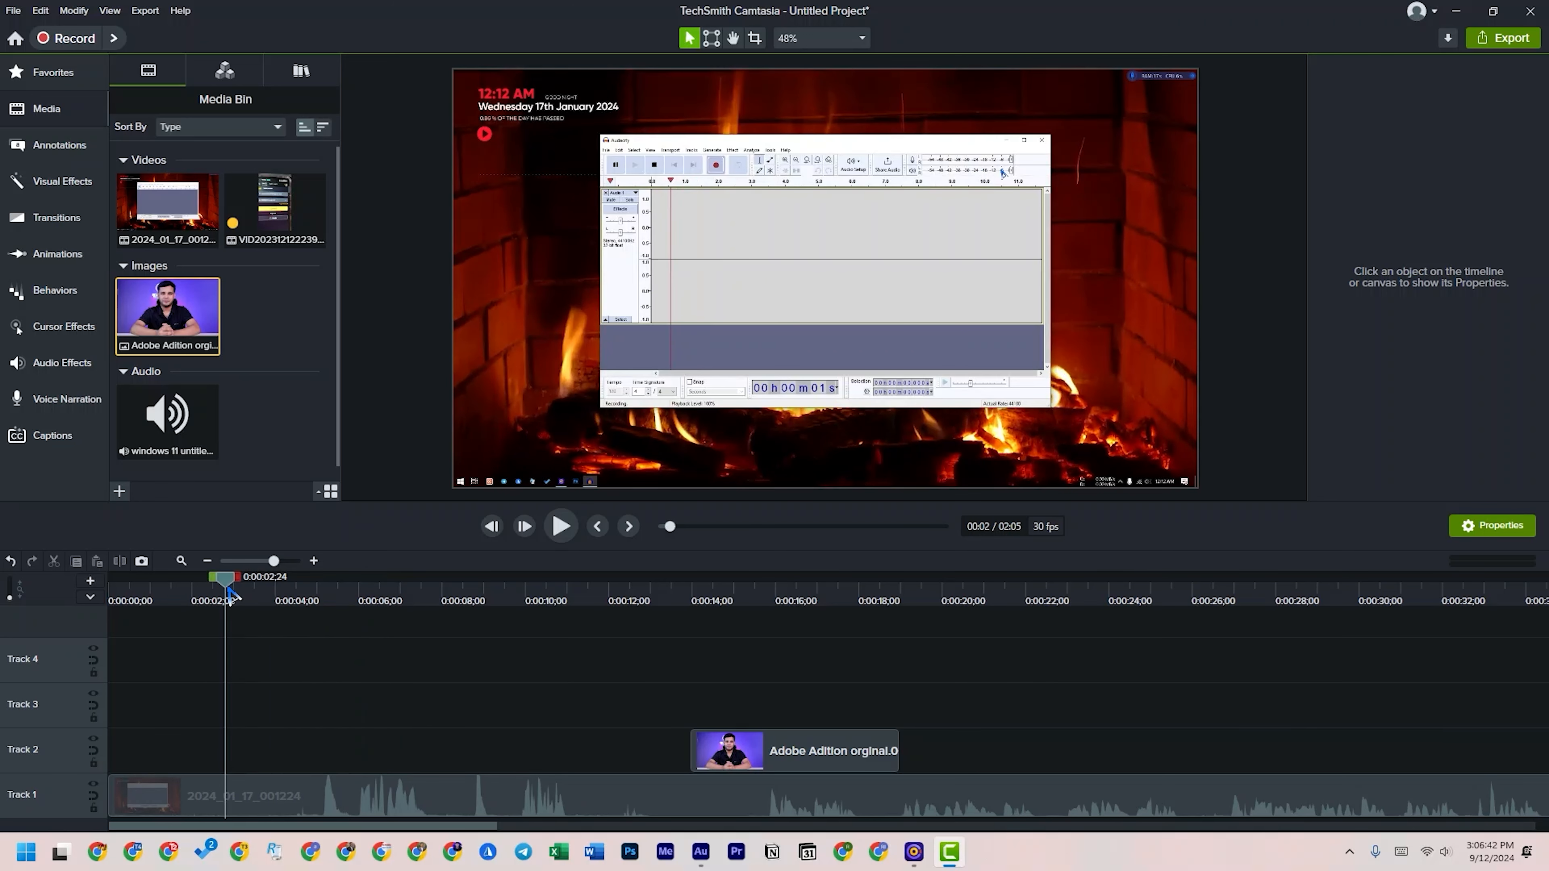
click(11, 561)
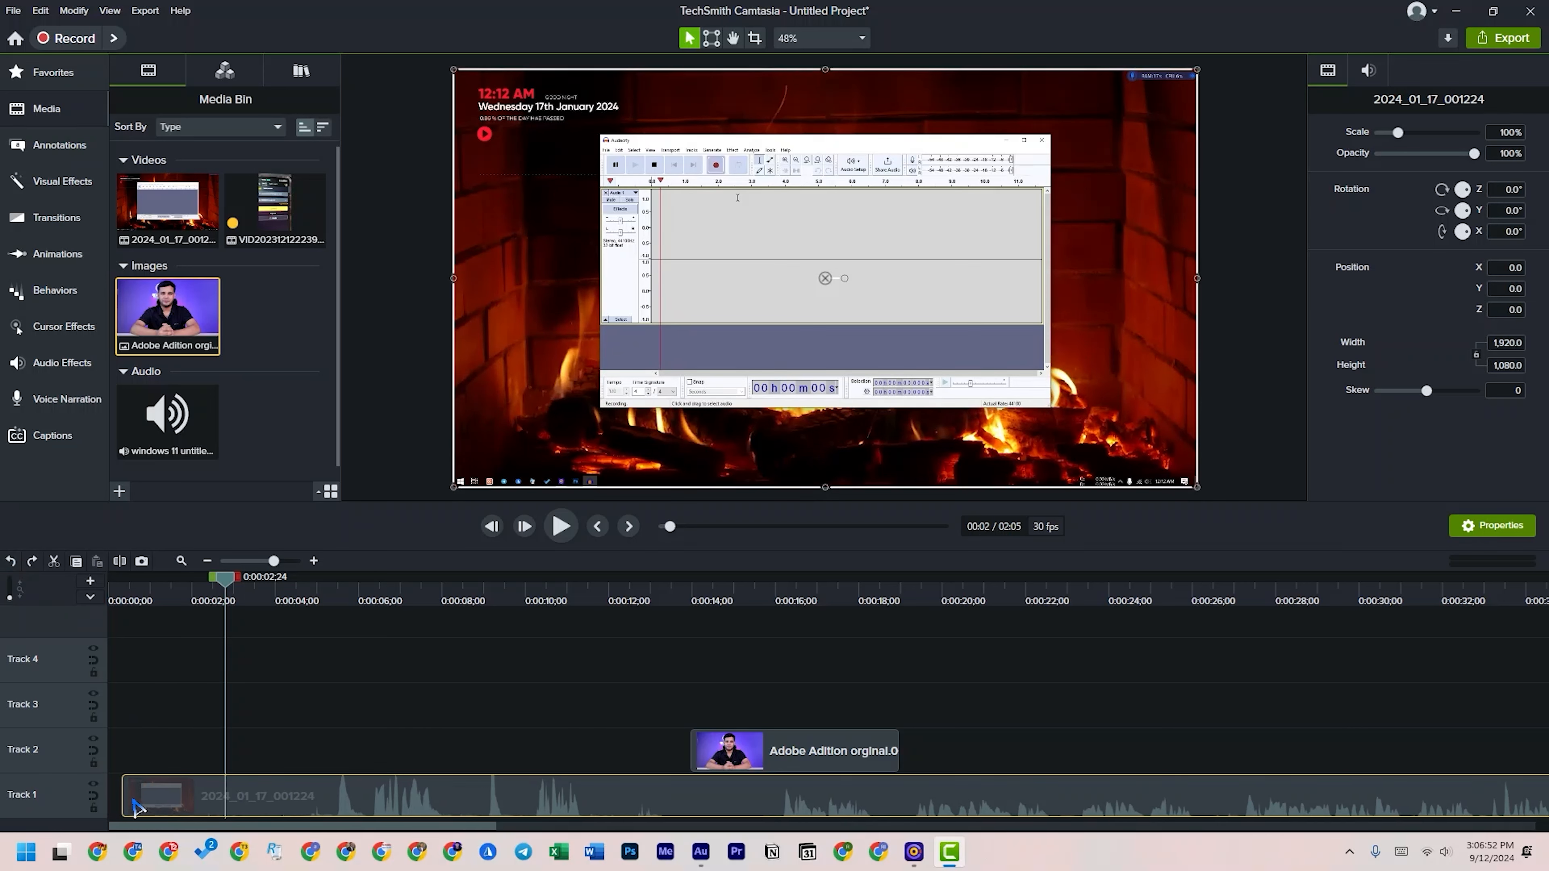
click(32, 561)
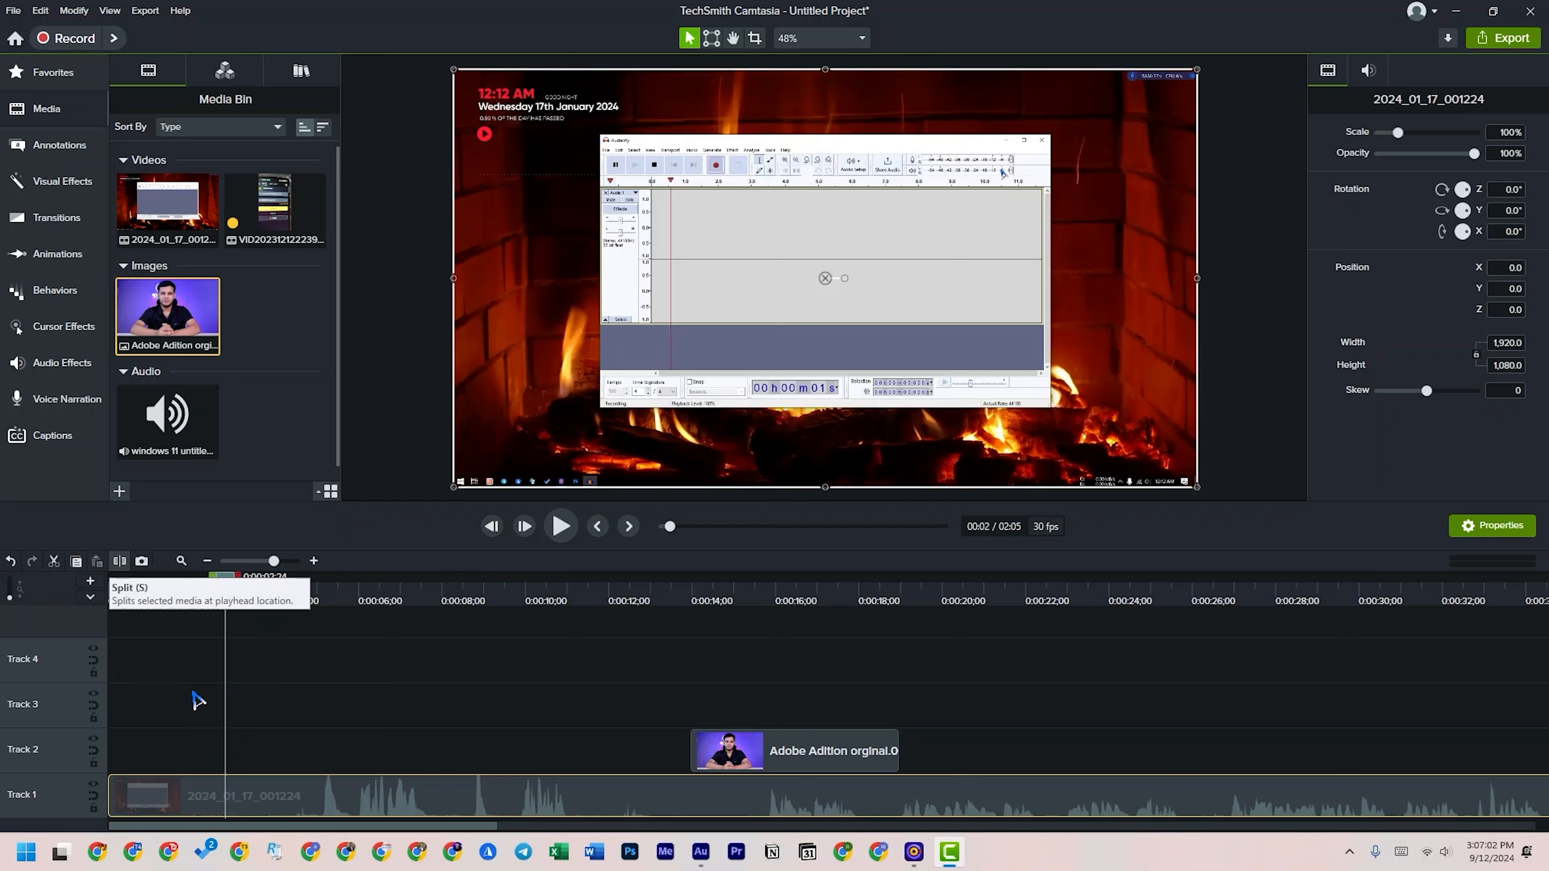
- Split the recording at 0:00:05;01 and delete the first five-second piece
drag(234, 599, 319, 648)
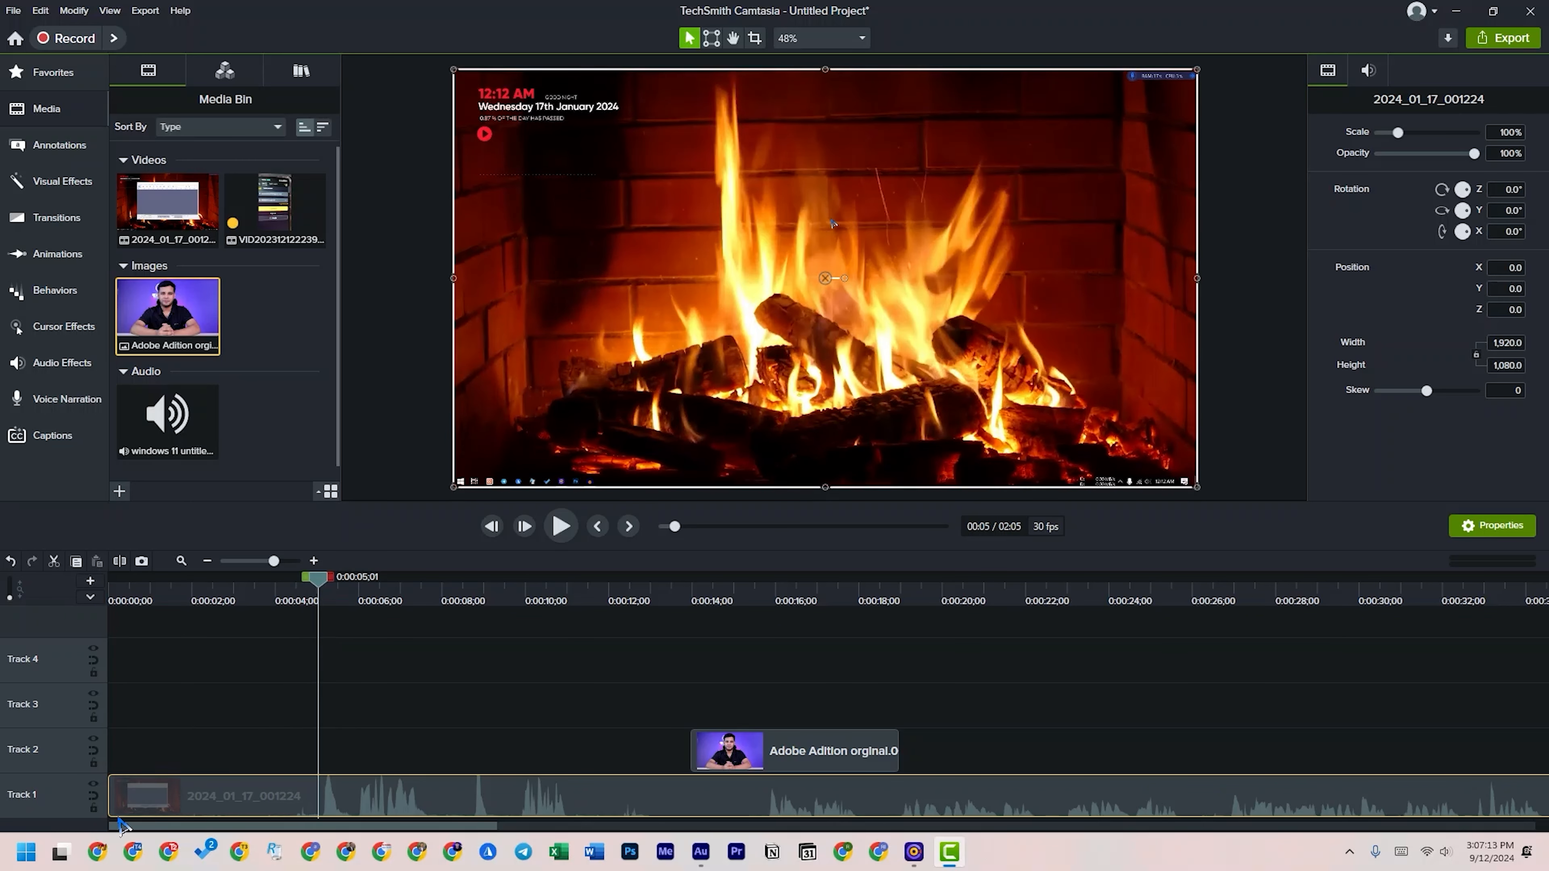
click(119, 560)
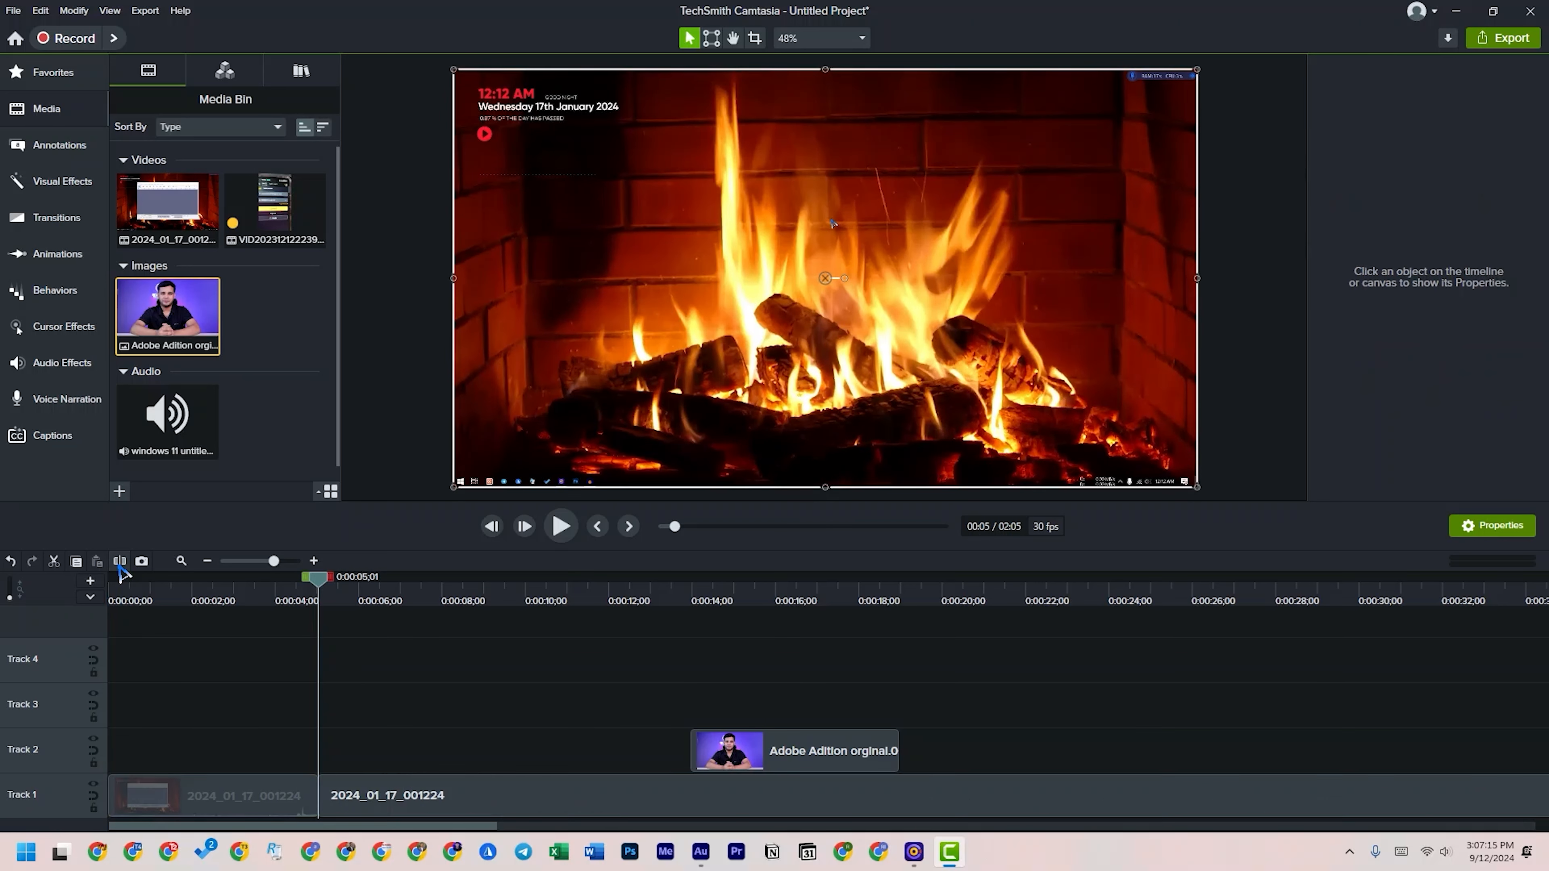
click(351, 787)
click(232, 797)
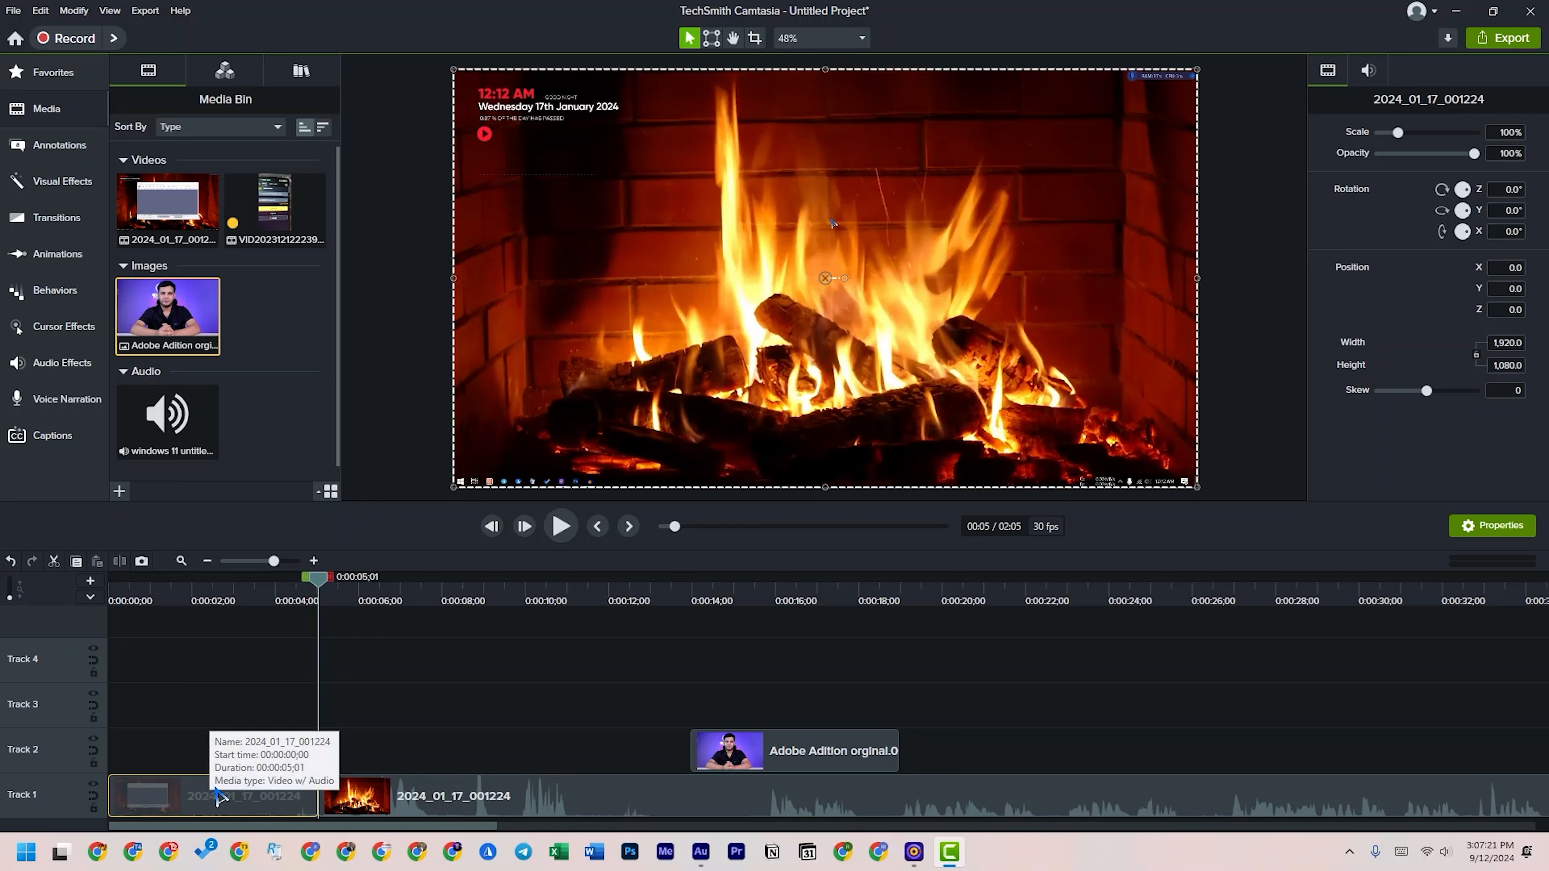
right_click(219, 797)
click(274, 372)
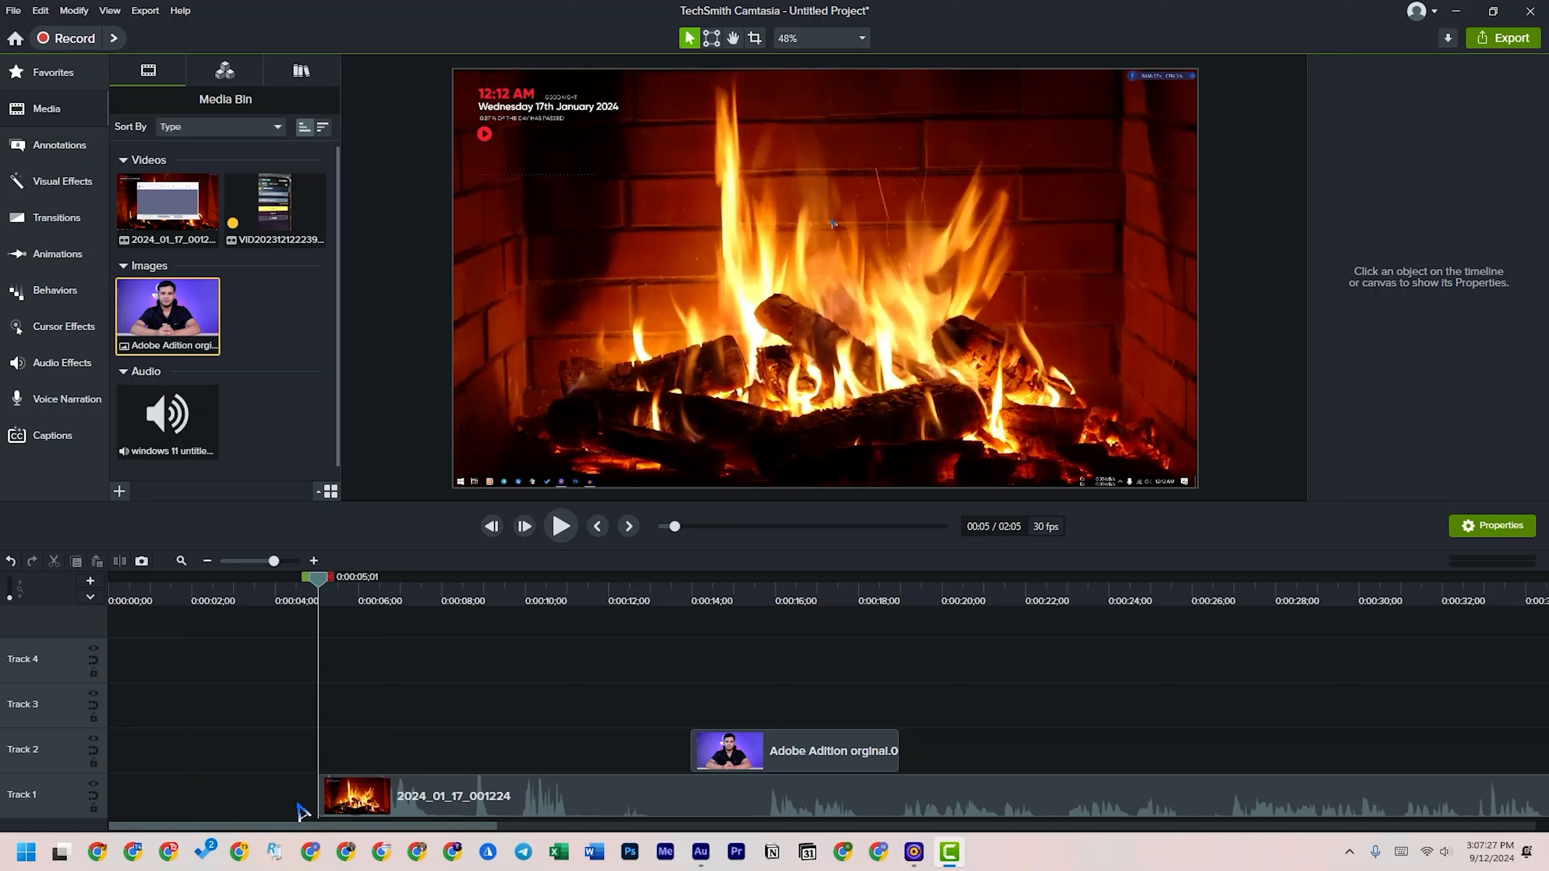
- Move the remaining recording to the timeline start and split it at 0:00:06;04
drag(448, 807, 207, 799)
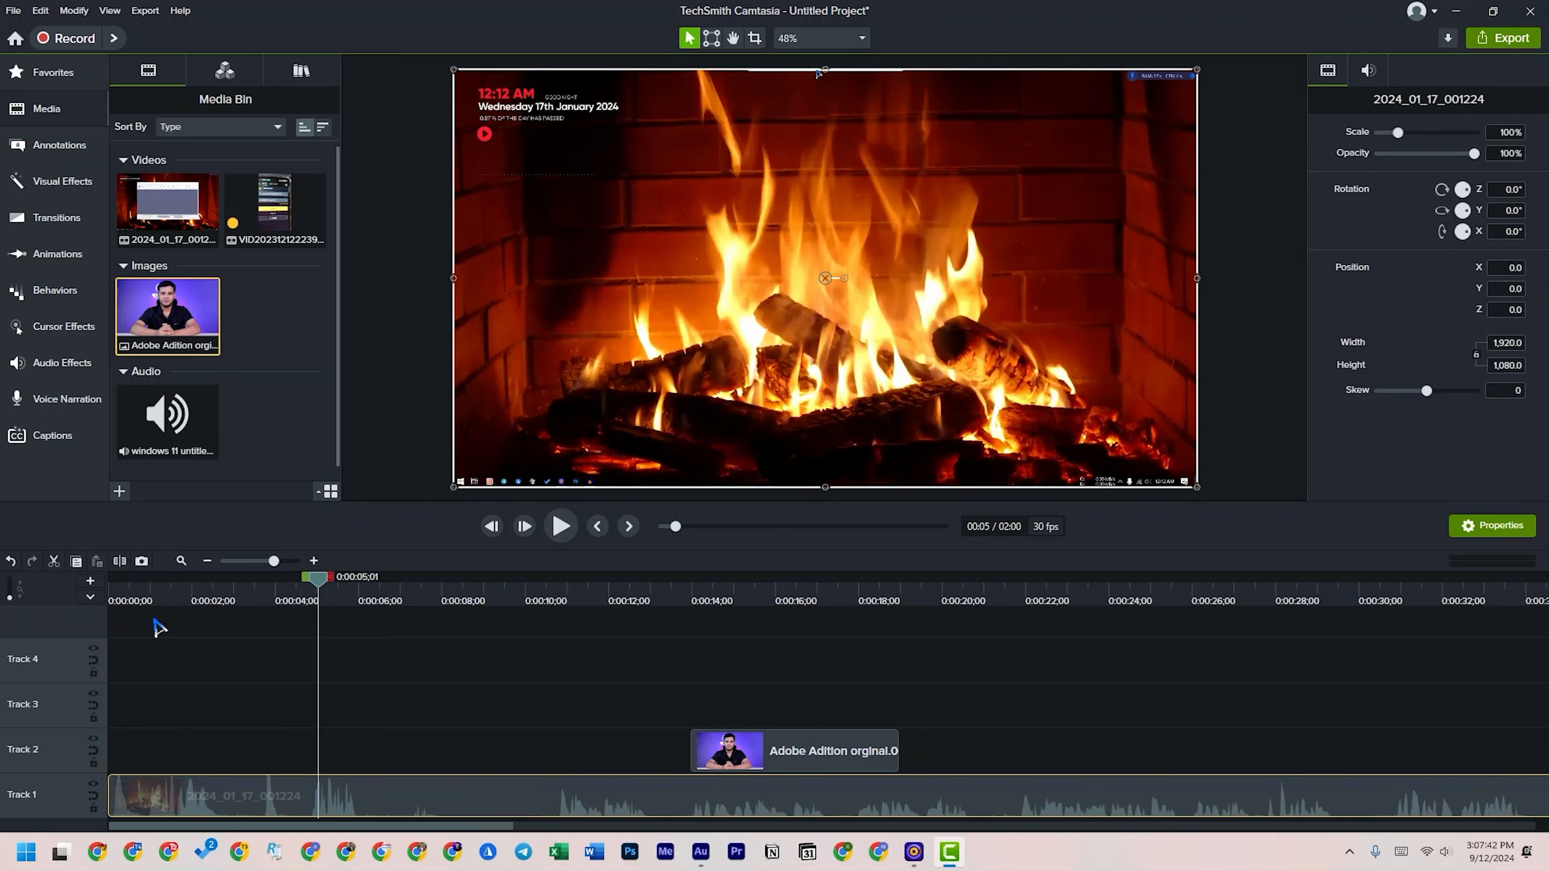
drag(329, 580, 375, 580)
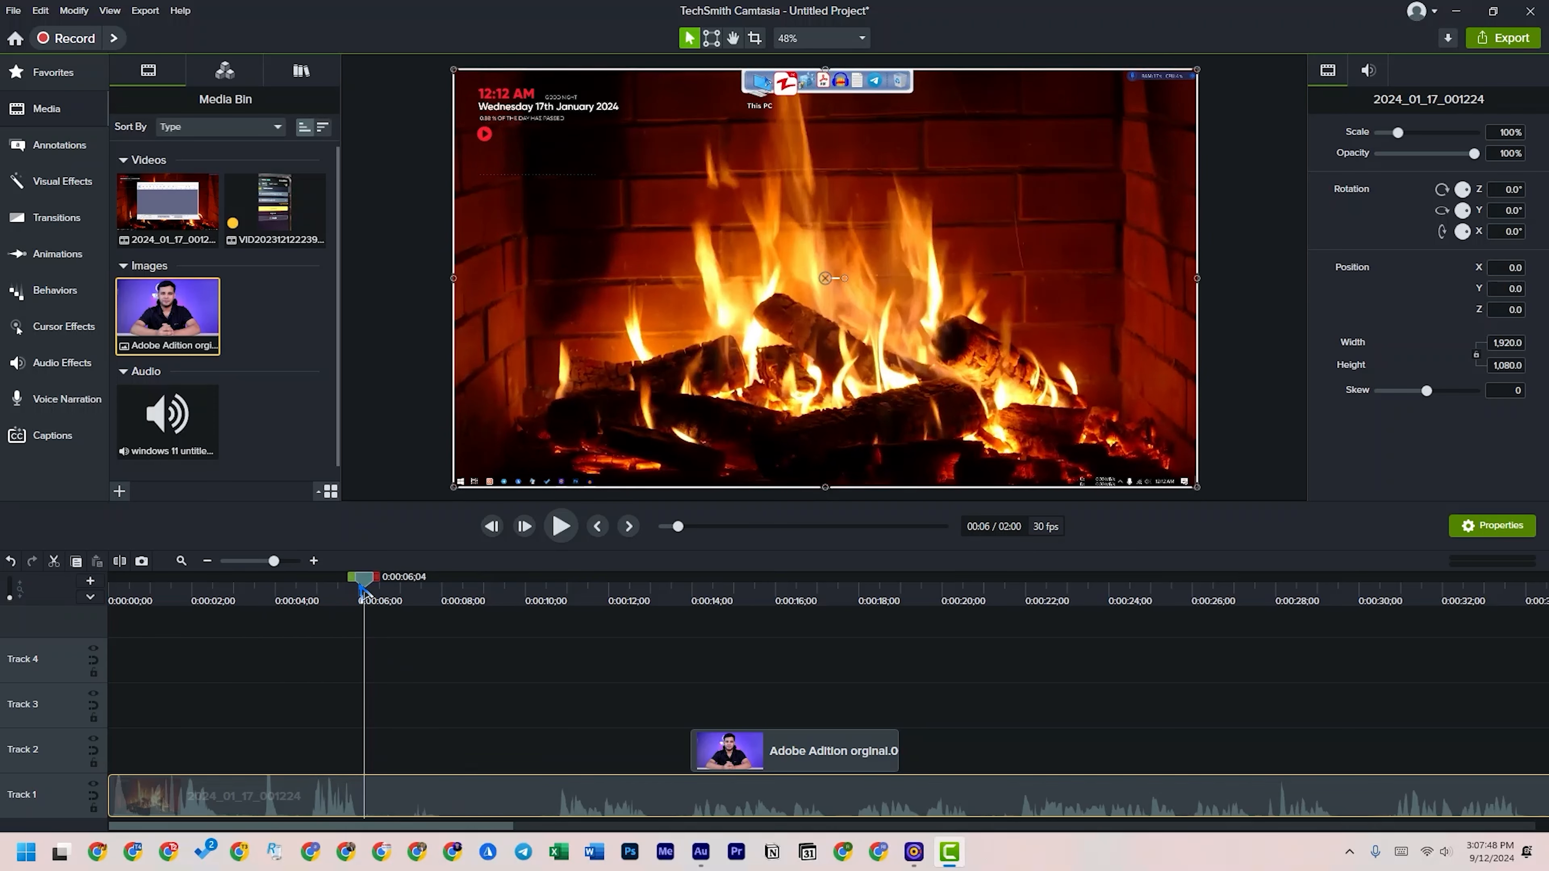
click(120, 562)
click(455, 810)
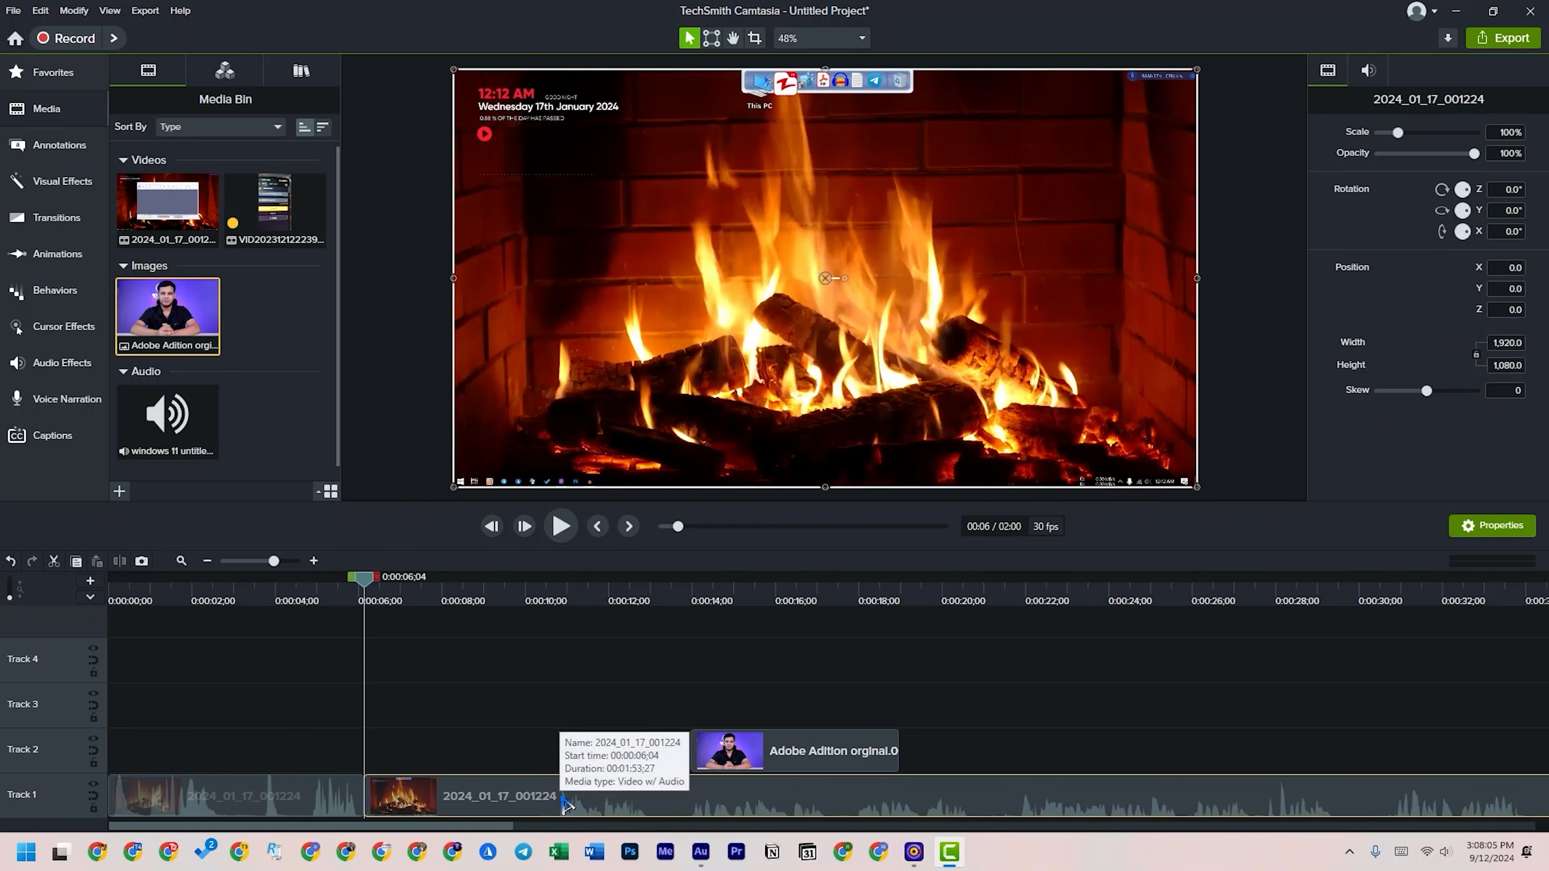
- Delete the 0:00:06;04–0:00:10;18 range and close the gap with the later clip
drag(365, 579, 556, 610)
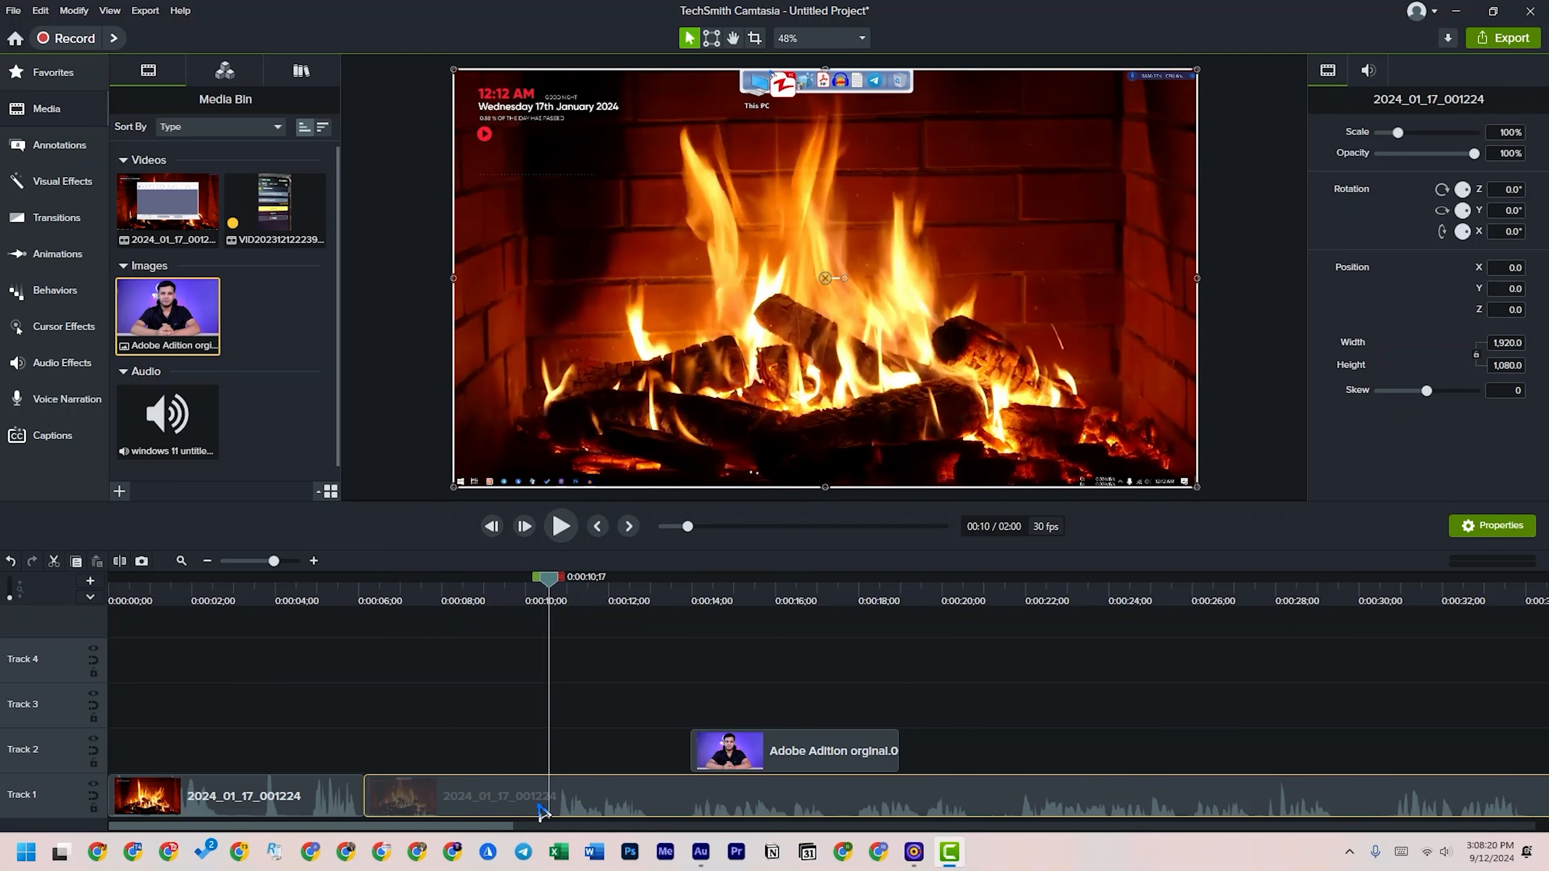
mouse_move(546, 585)
mouse_down()
mouse_move(375, 589)
mouse_move(563, 587)
mouse_up()
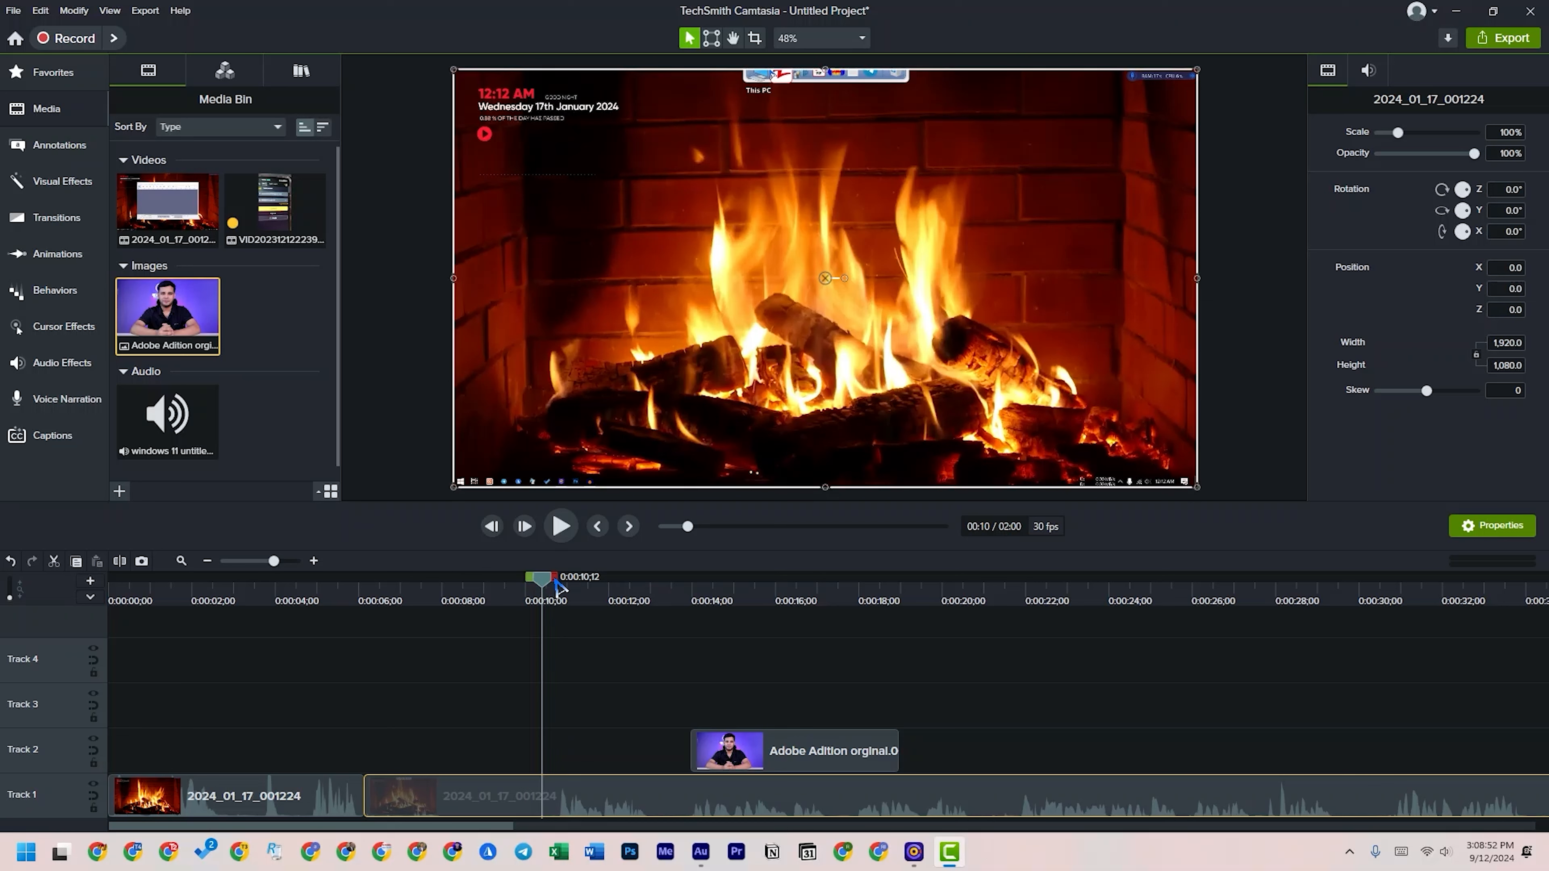
mouse_move(552, 584)
mouse_down()
mouse_move(536, 586)
mouse_move(553, 589)
mouse_up()
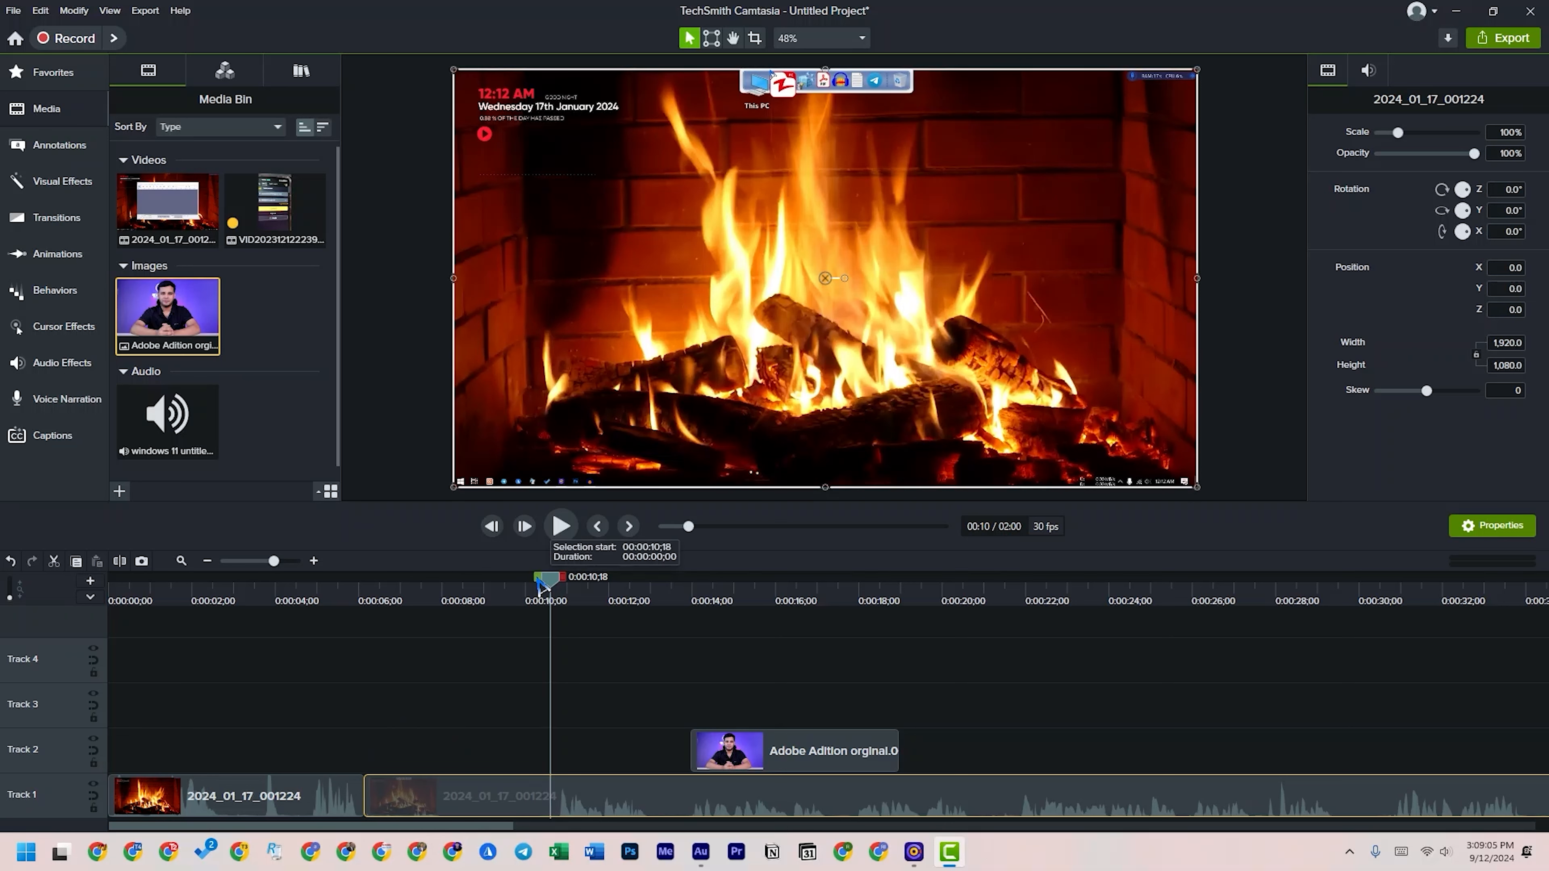
drag(543, 587, 356, 586)
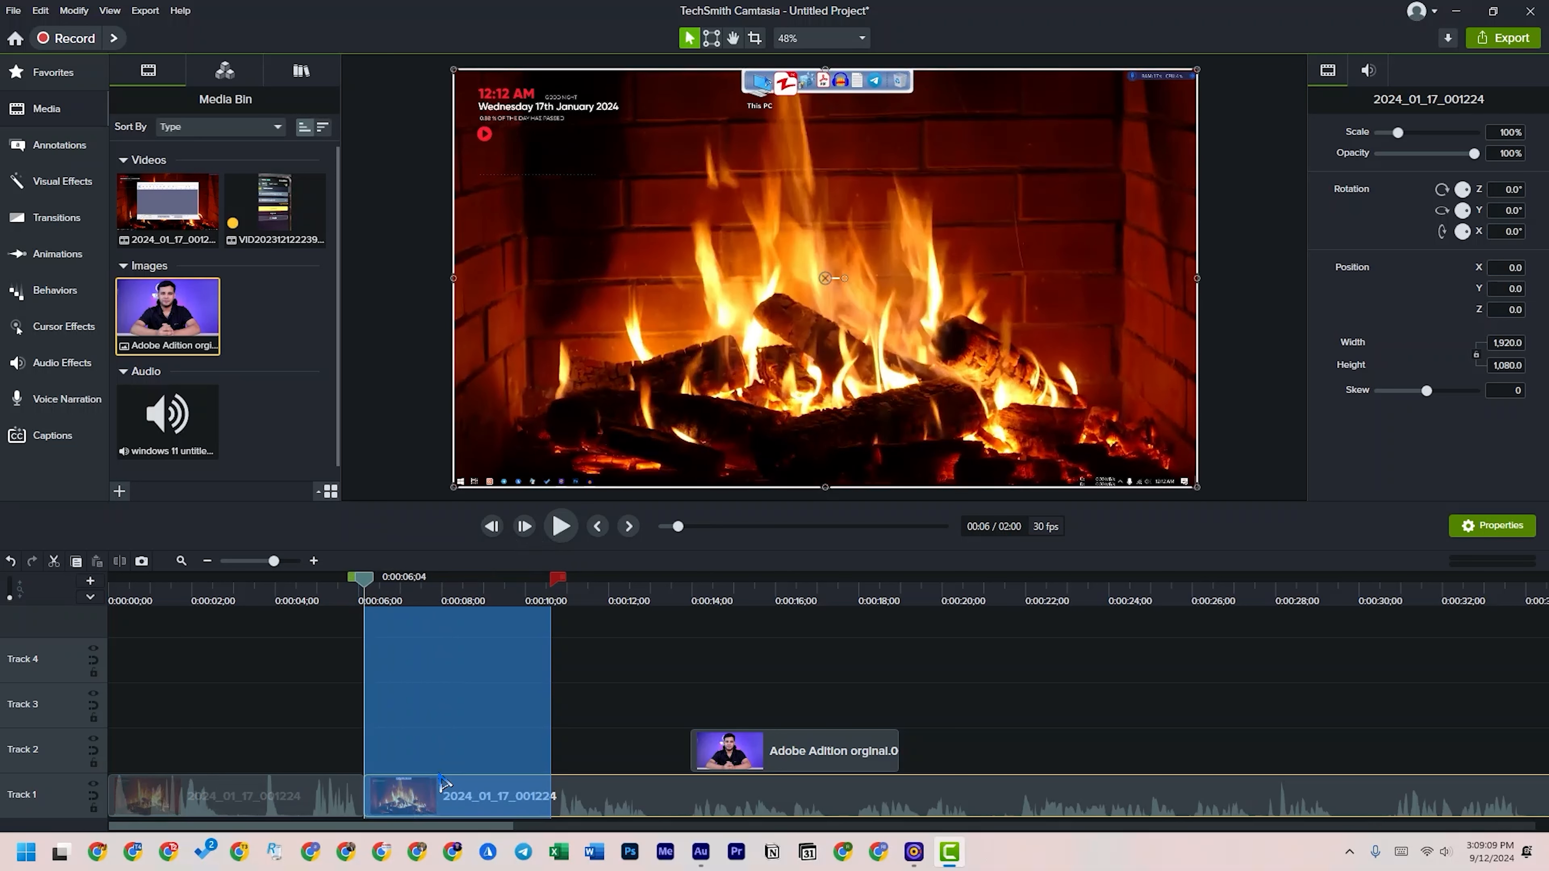
key(Delete)
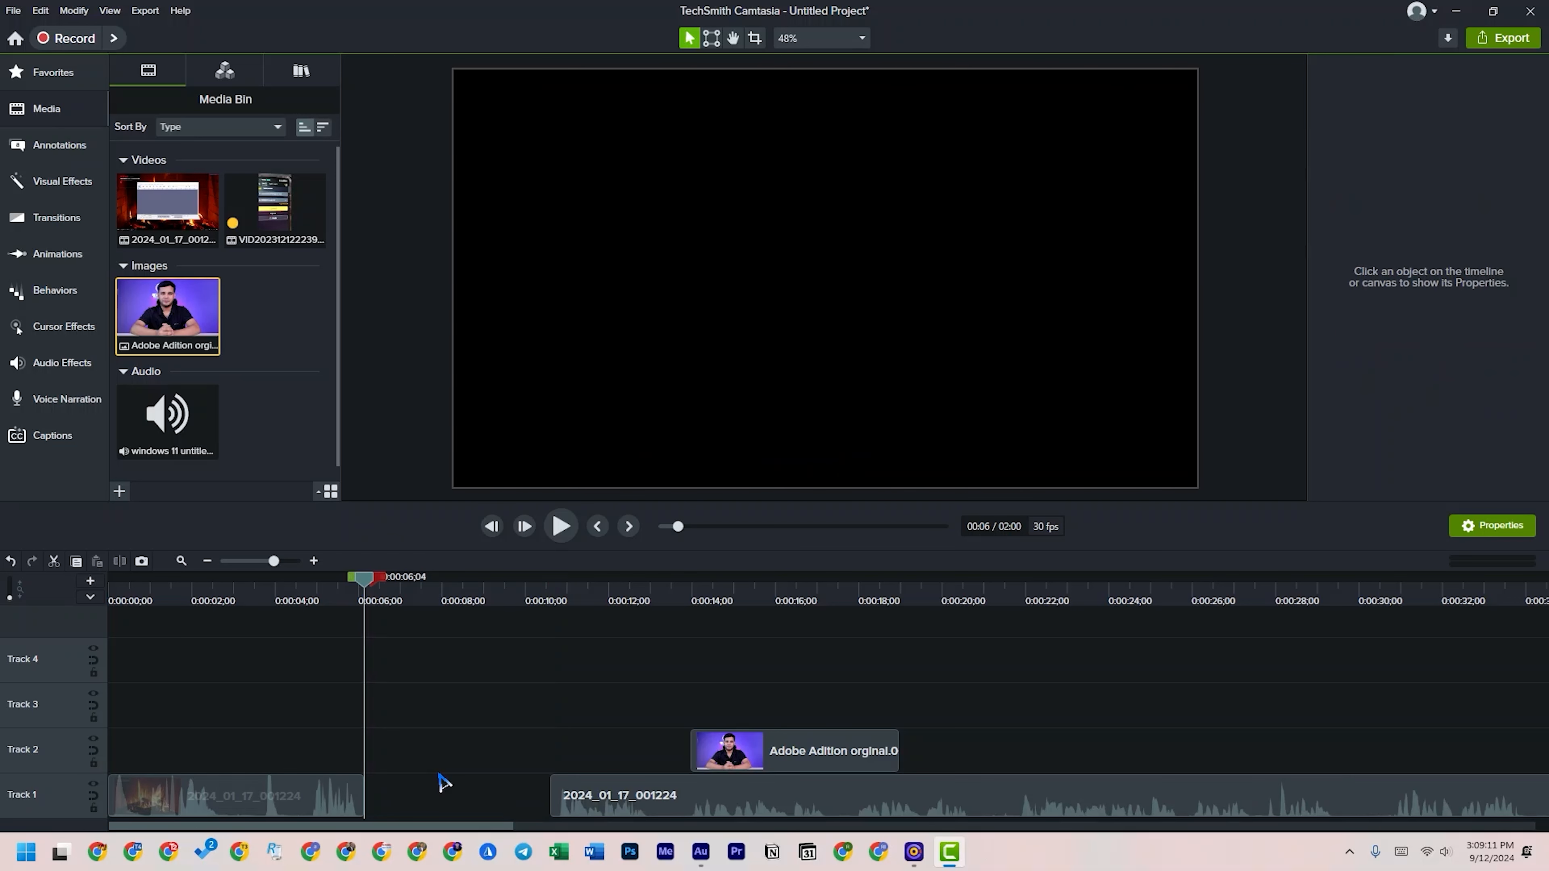
drag(616, 801, 433, 807)
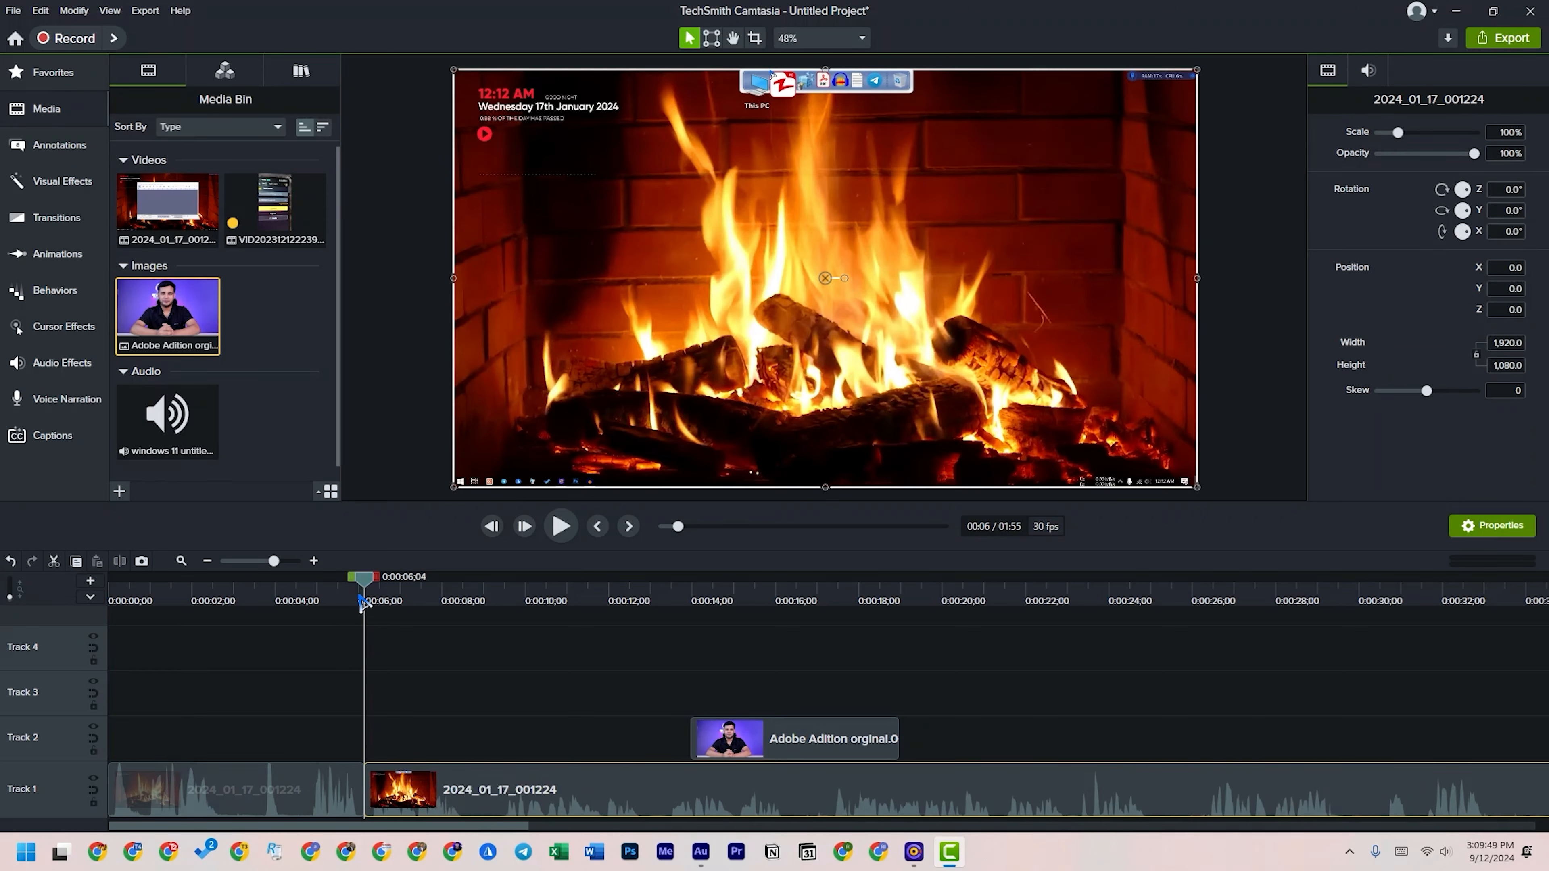
- Delete the 0:00:08;22–0:00:09;11 stretch and pull the following clip left to close the gap
drag(366, 583, 476, 642)
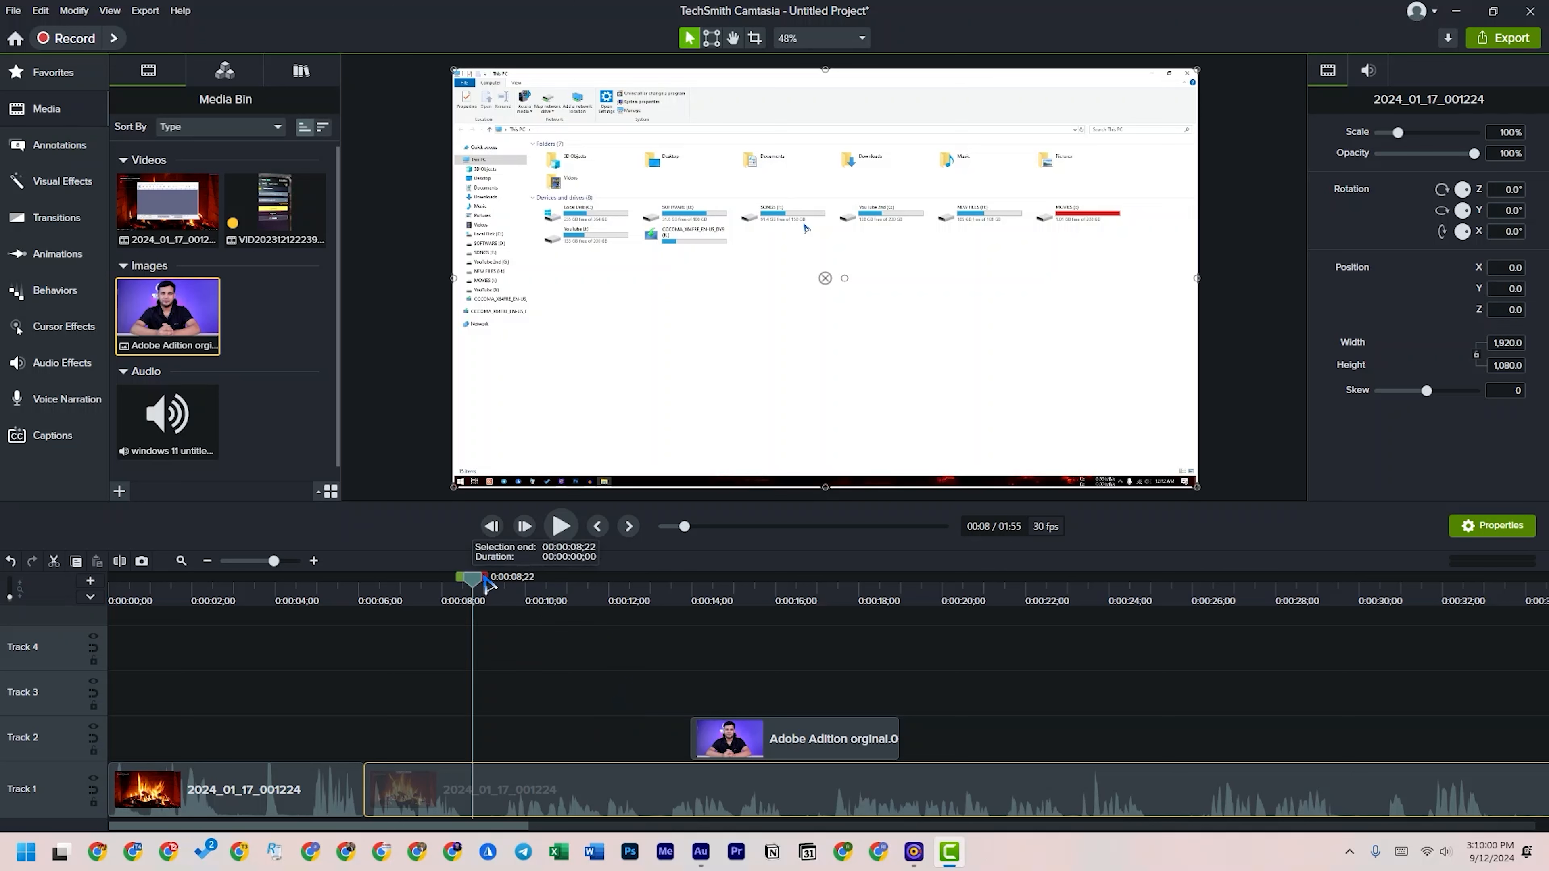
drag(486, 580, 512, 589)
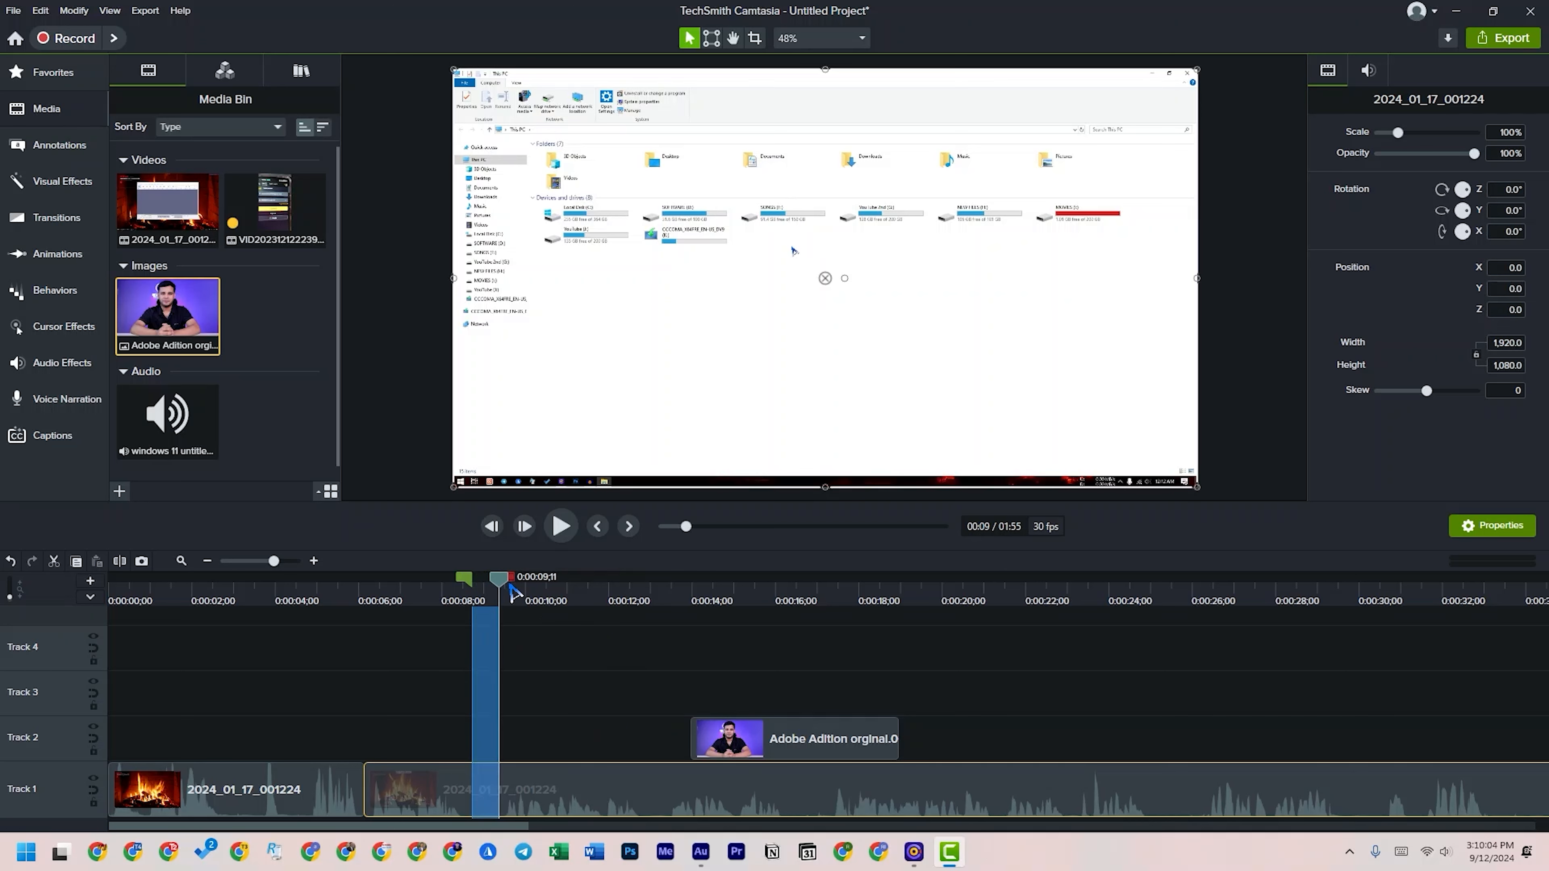
key(Delete)
drag(538, 805, 526, 805)
- Shorten the presenter image on Track 2 and split the recording at 0:00:15;21
drag(499, 579, 772, 620)
drag(896, 740, 742, 743)
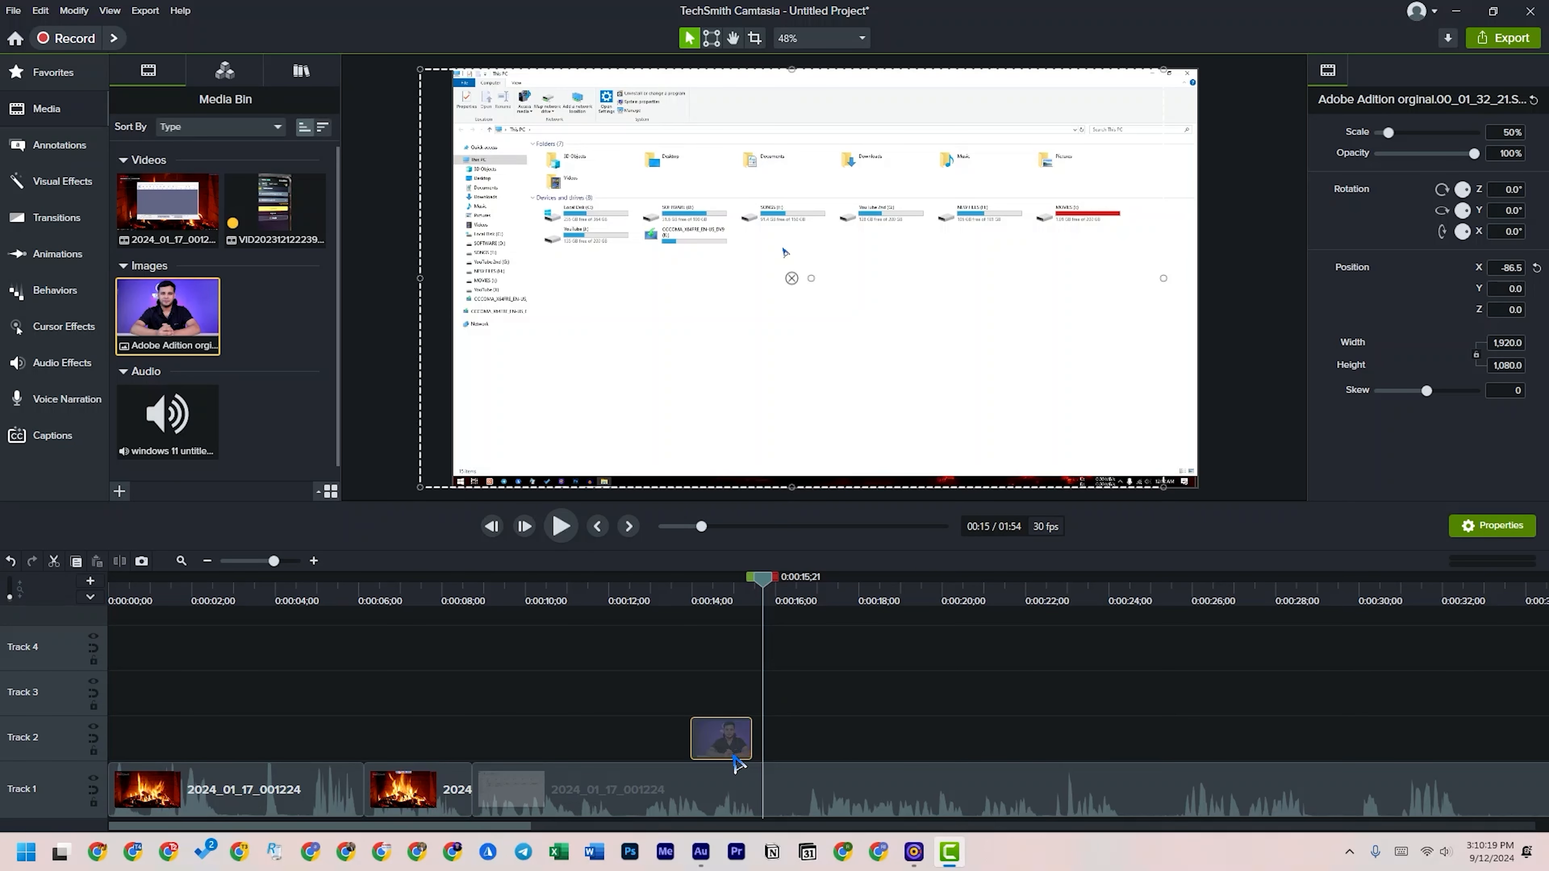
click(766, 786)
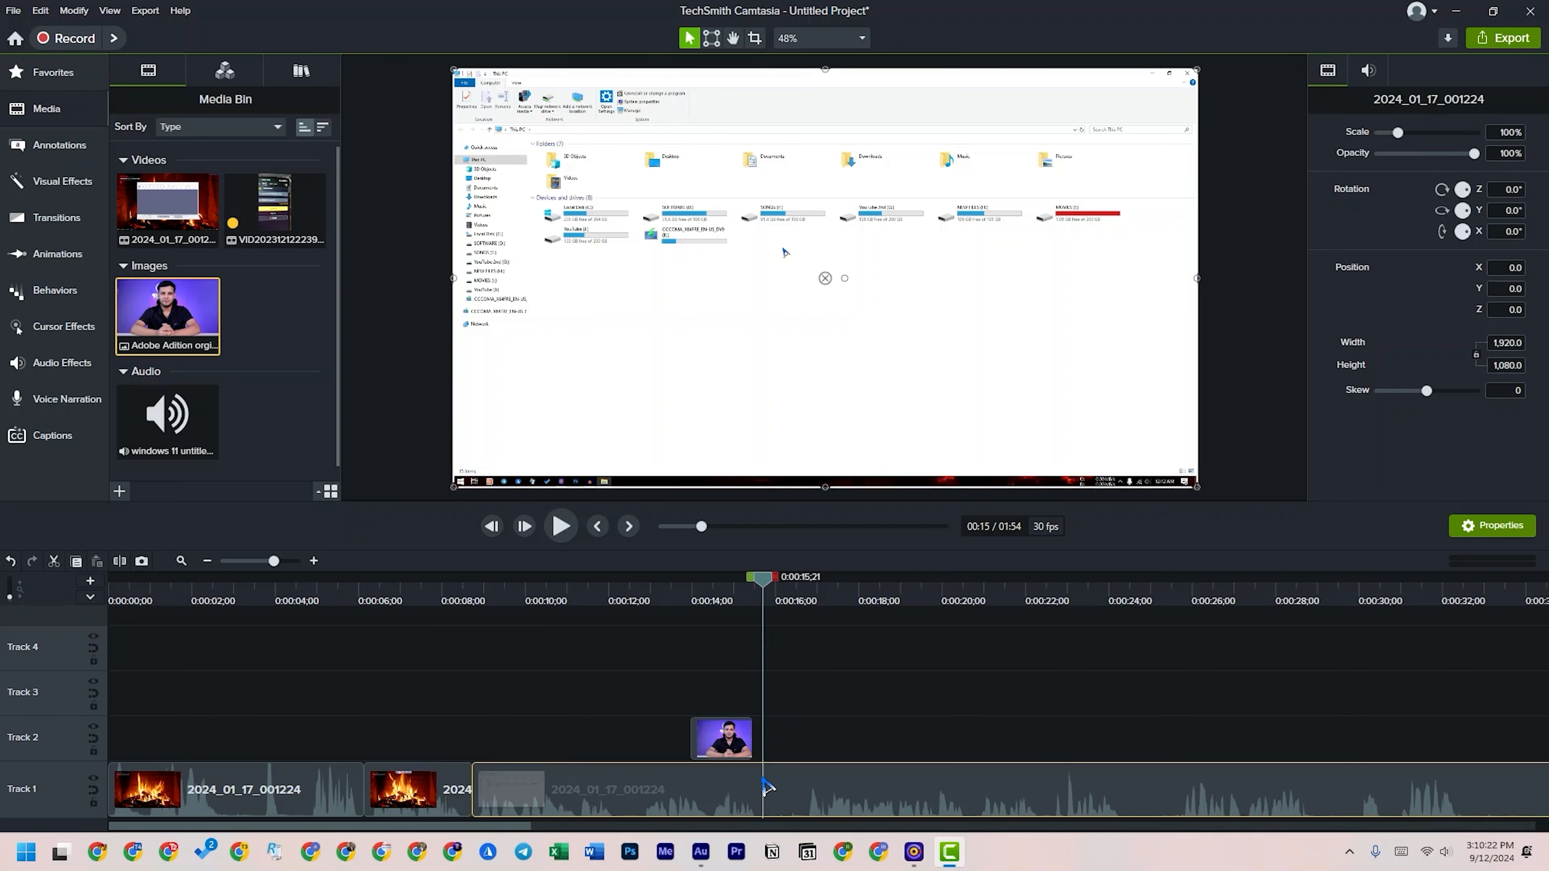
click(118, 560)
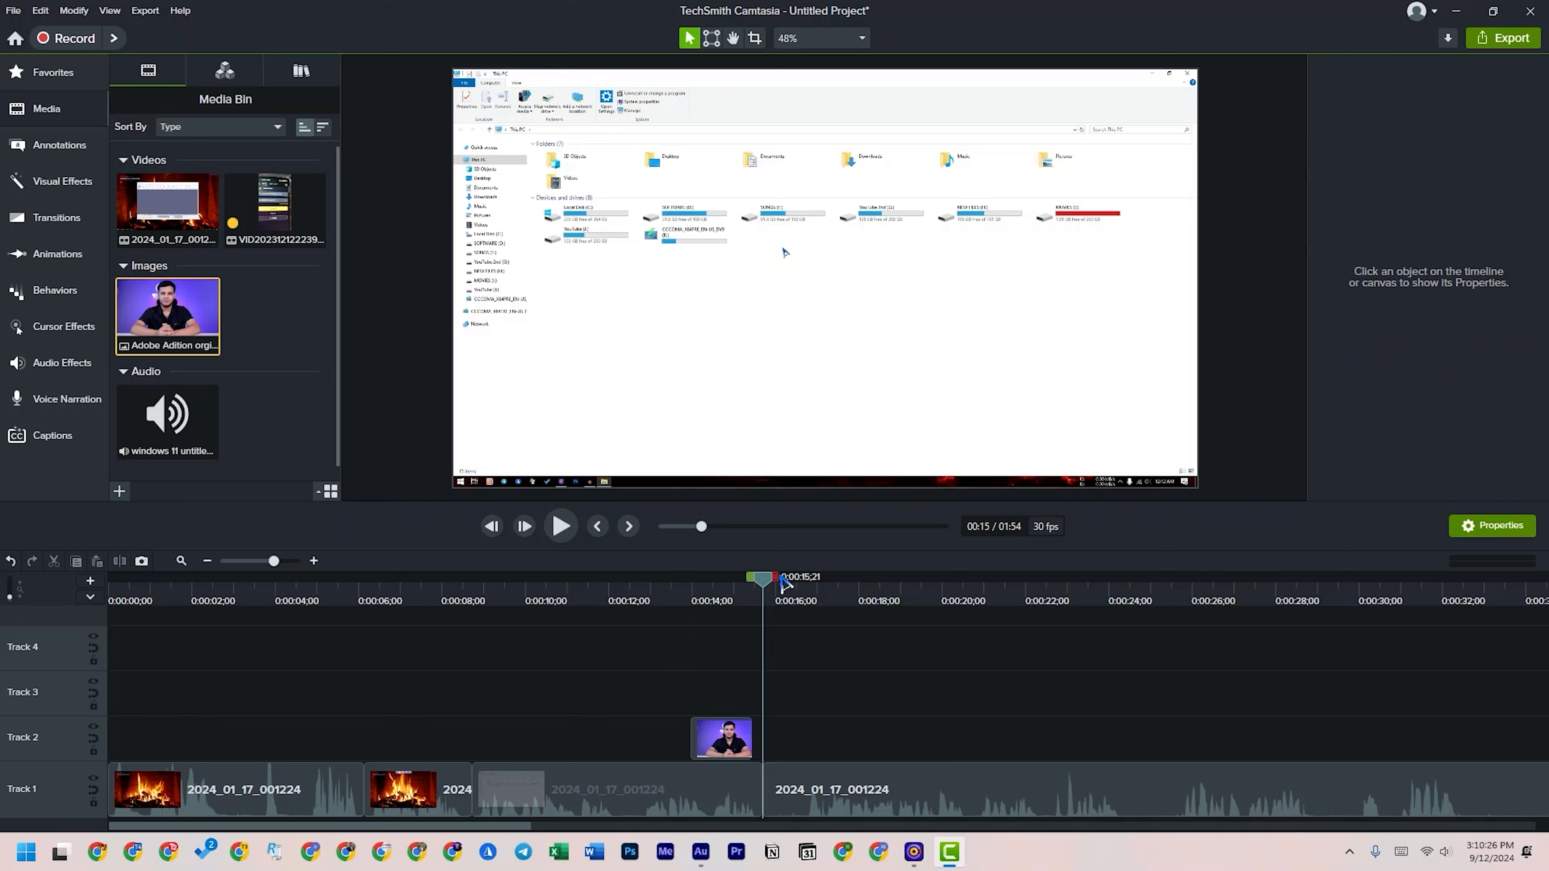
- Cut the 0:00:23;11–0:00:24;17 stretch out of the recording
drag(779, 577, 962, 595)
click(778, 790)
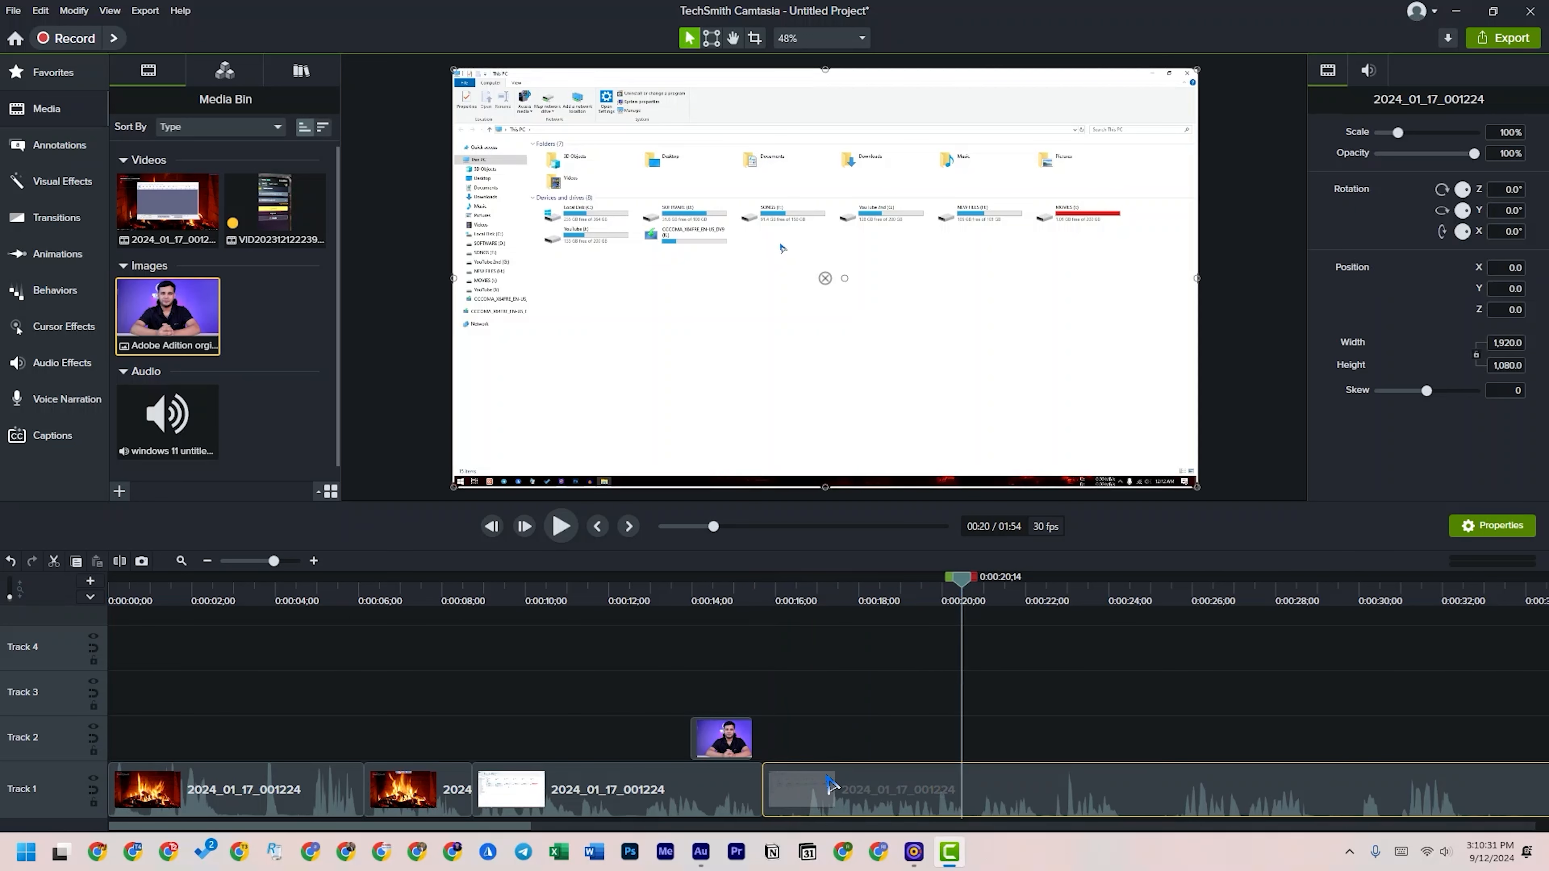
drag(763, 788, 831, 796)
drag(964, 587, 1150, 610)
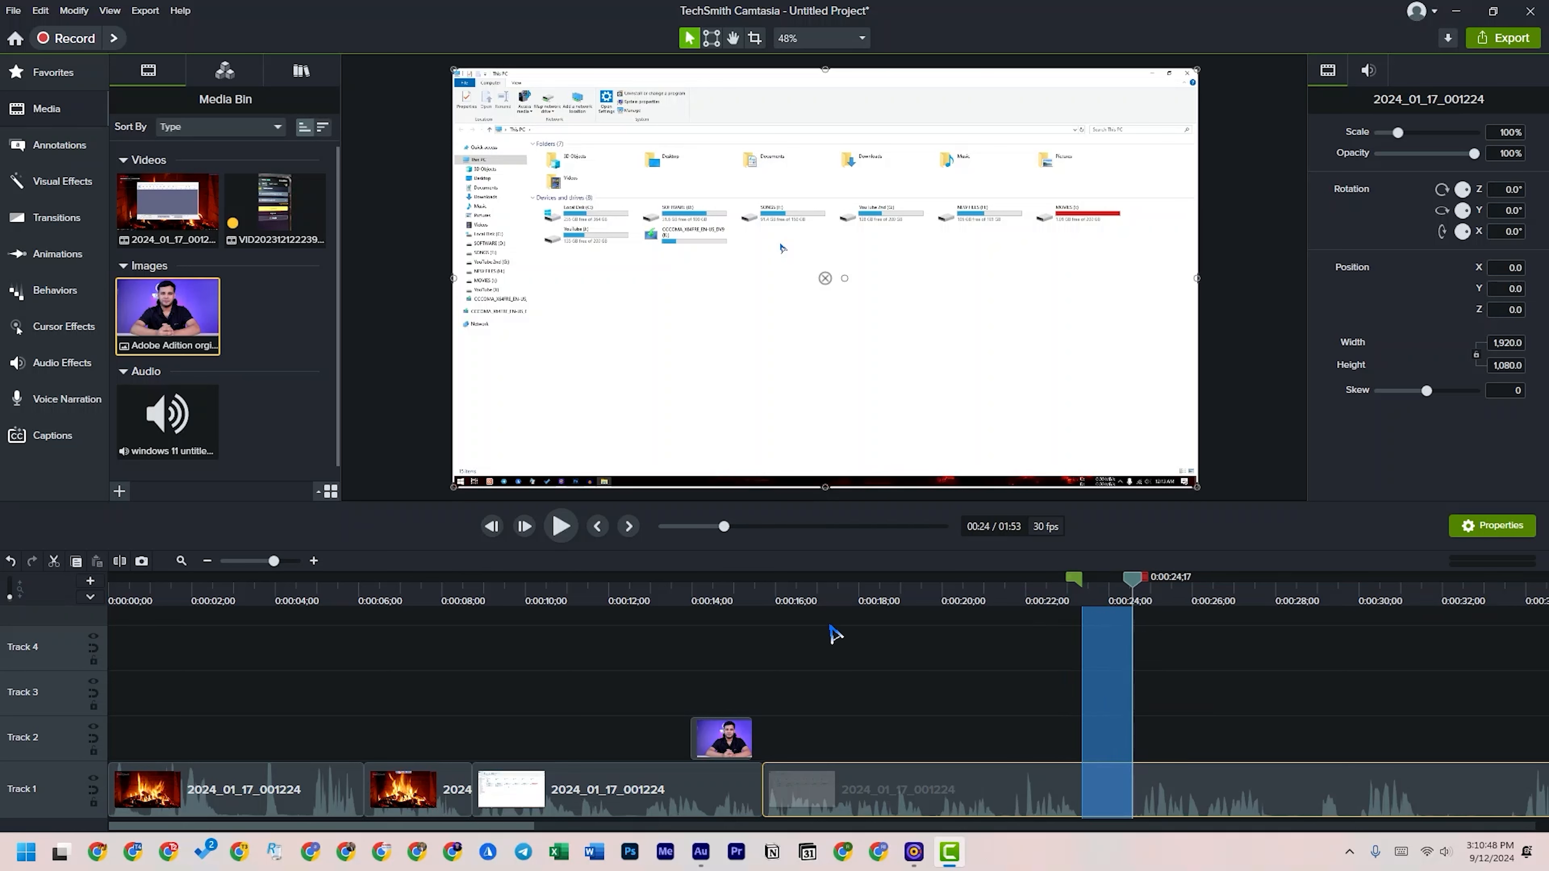
click(59, 566)
drag(1085, 579, 1112, 581)
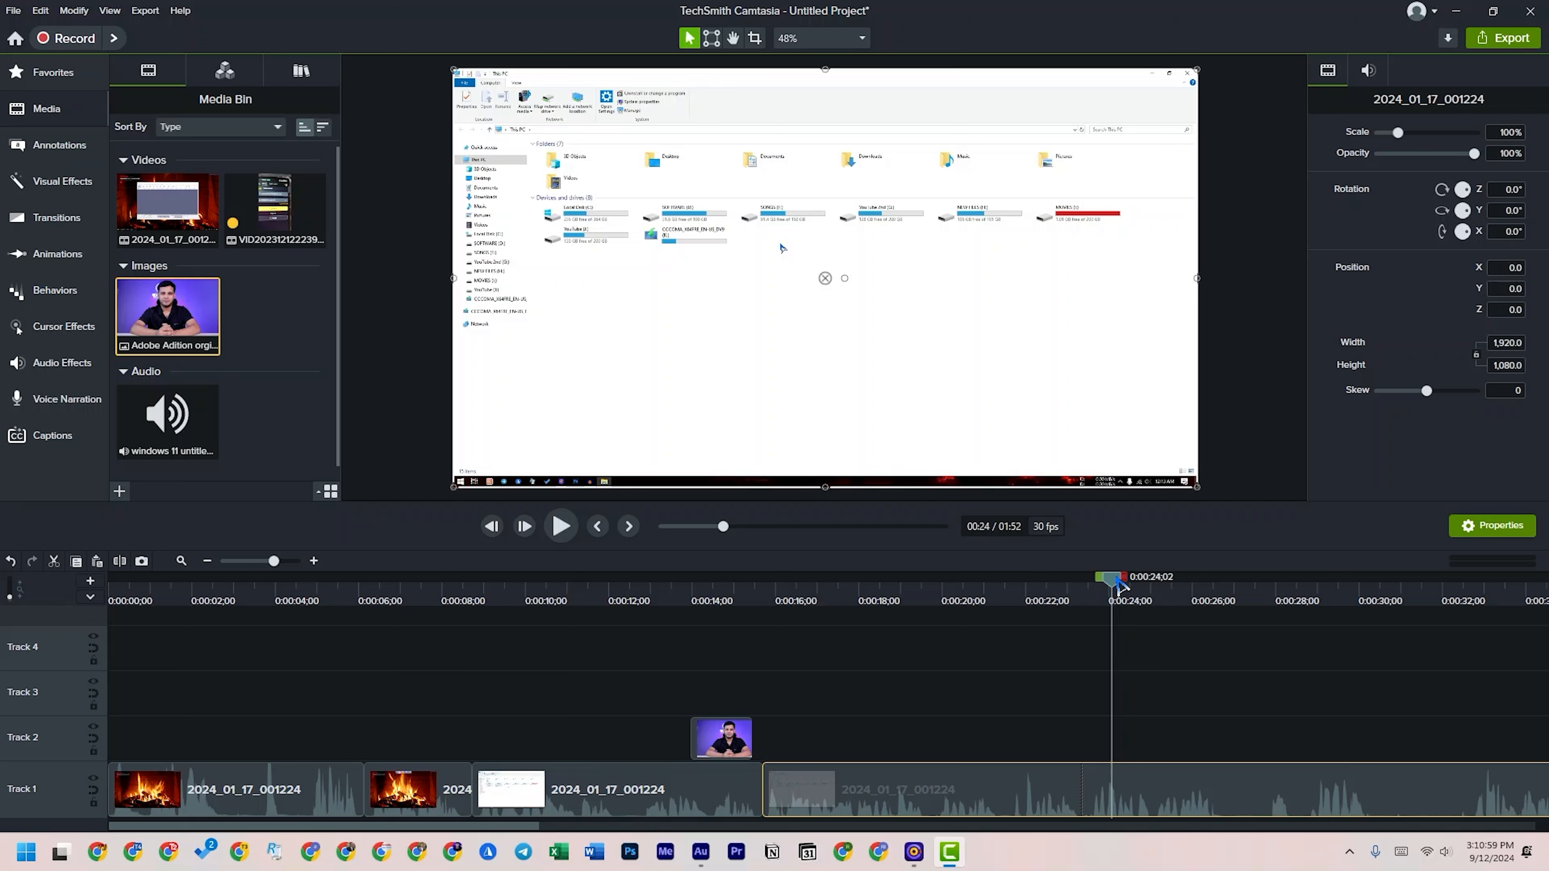
drag(1121, 585, 1218, 586)
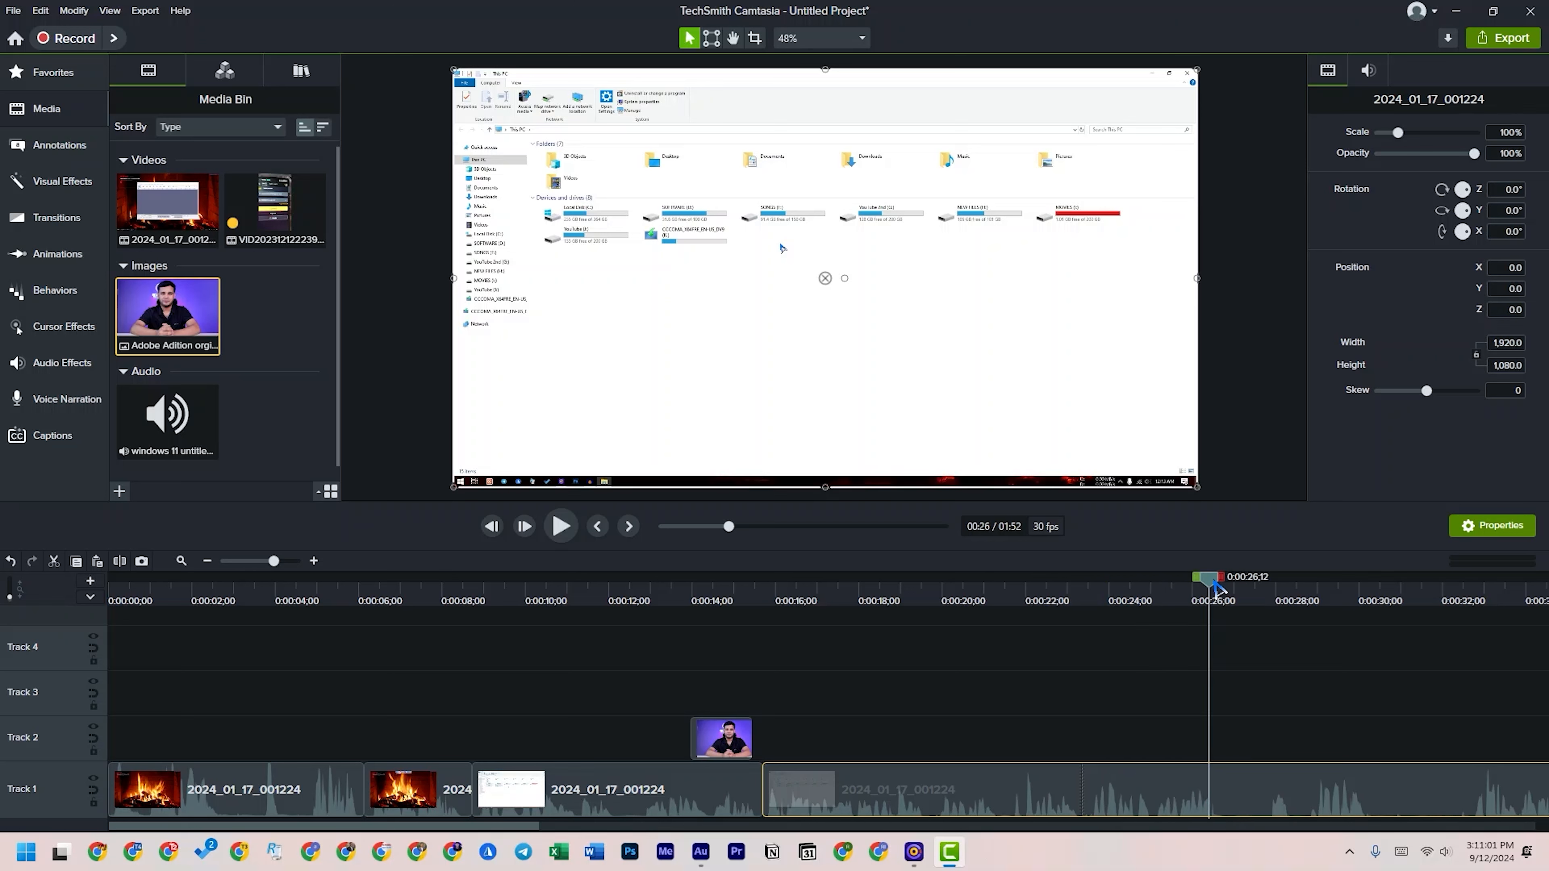
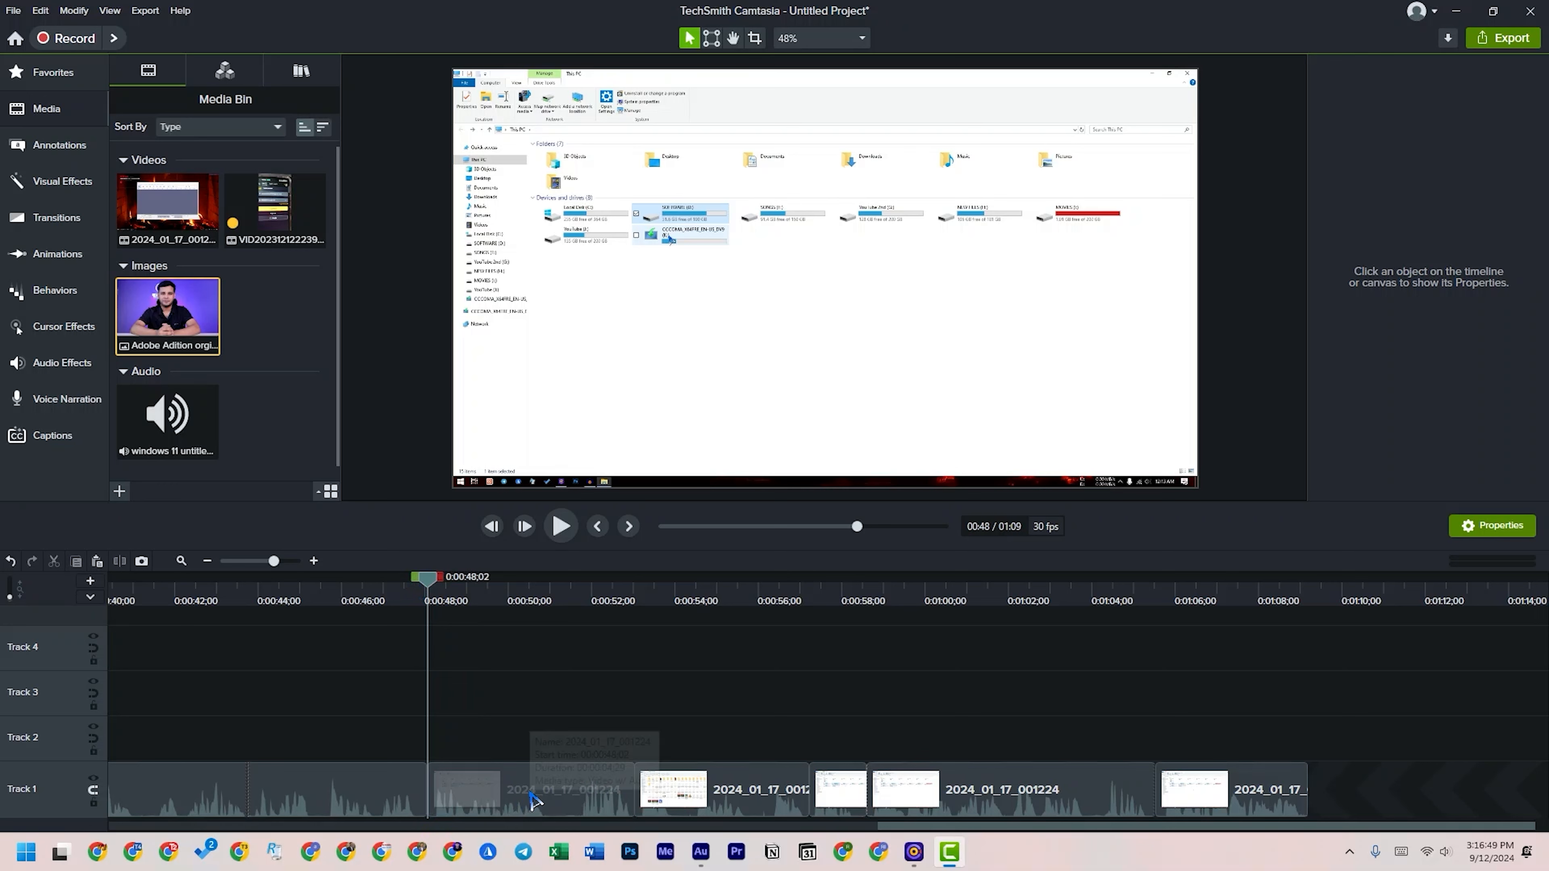
- Lock Track 1 and drop the presenter photo onto Track 2 near 0:51, above the screen recording
click(94, 803)
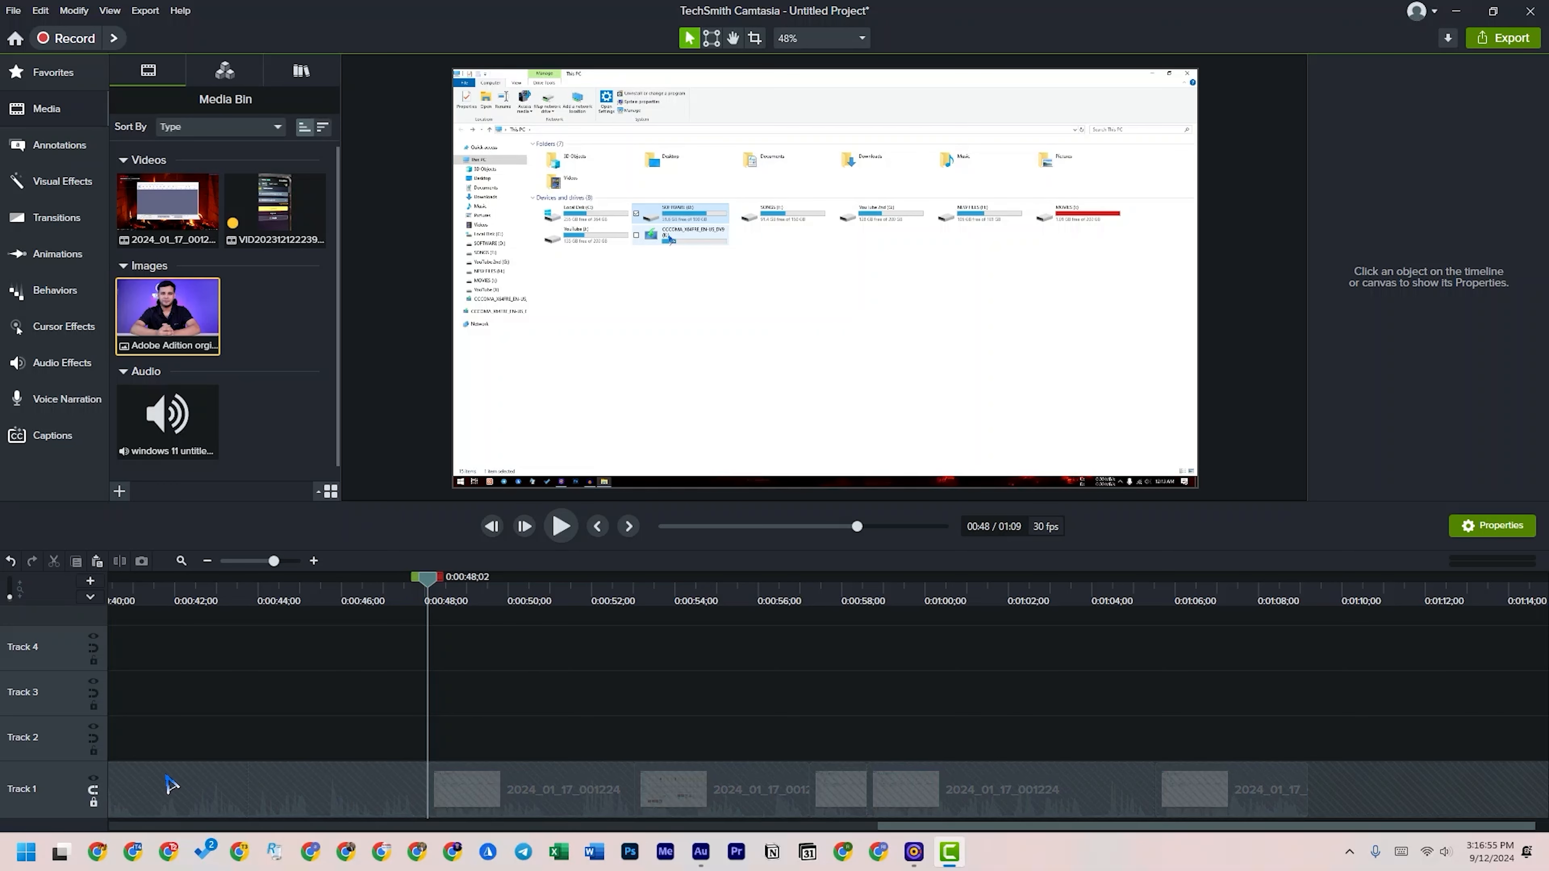
drag(437, 583, 971, 659)
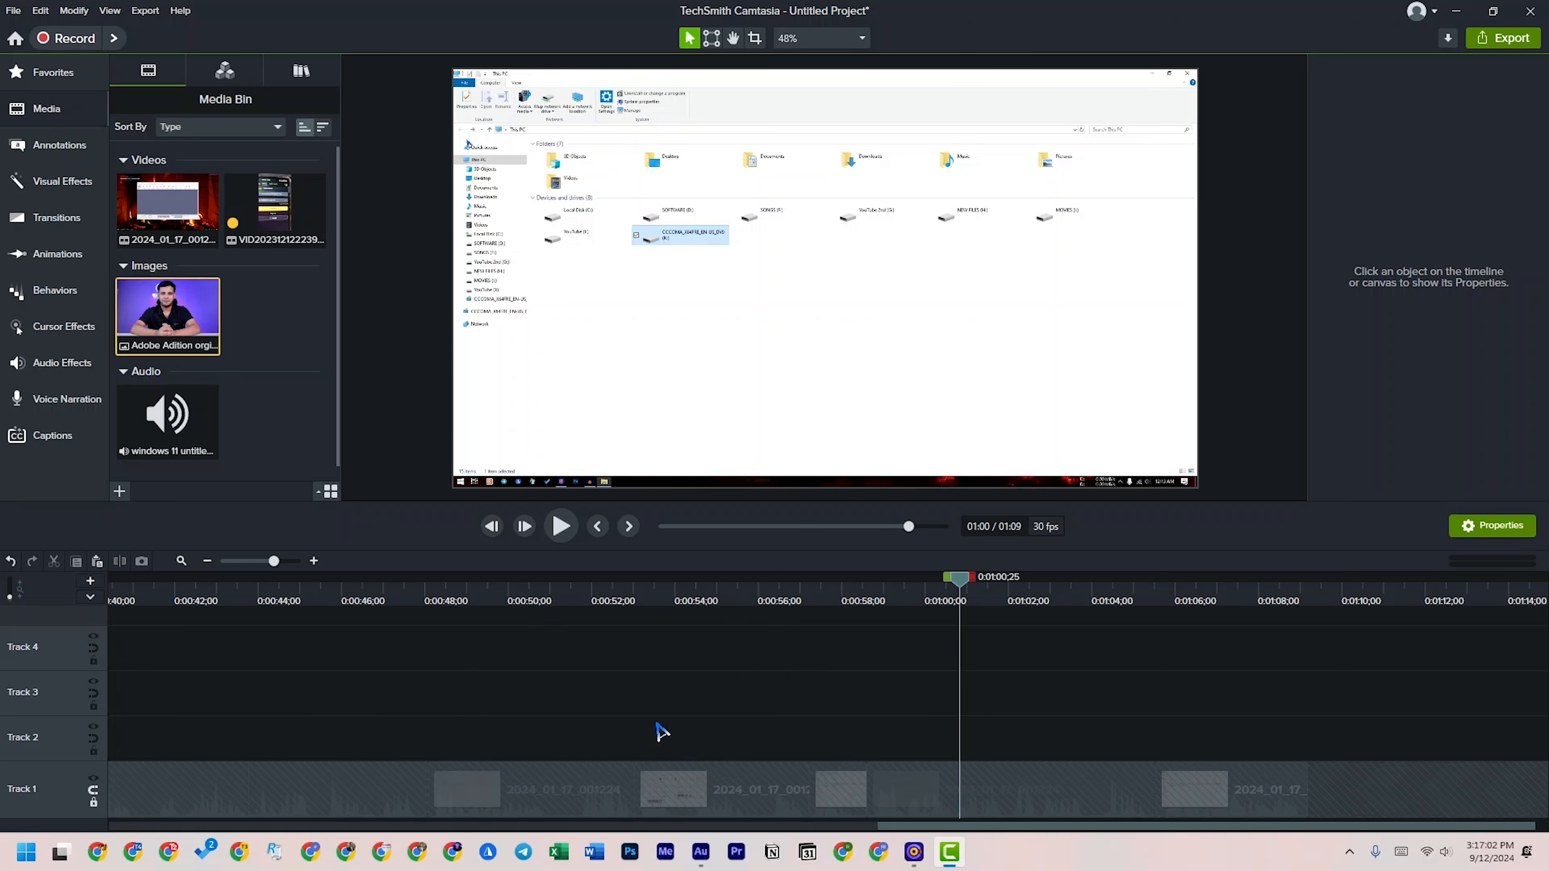
drag(176, 310, 537, 743)
- Undo the earlier presenter cut and select the 0:52;25–0:54;13 range on the ruler
click(727, 607)
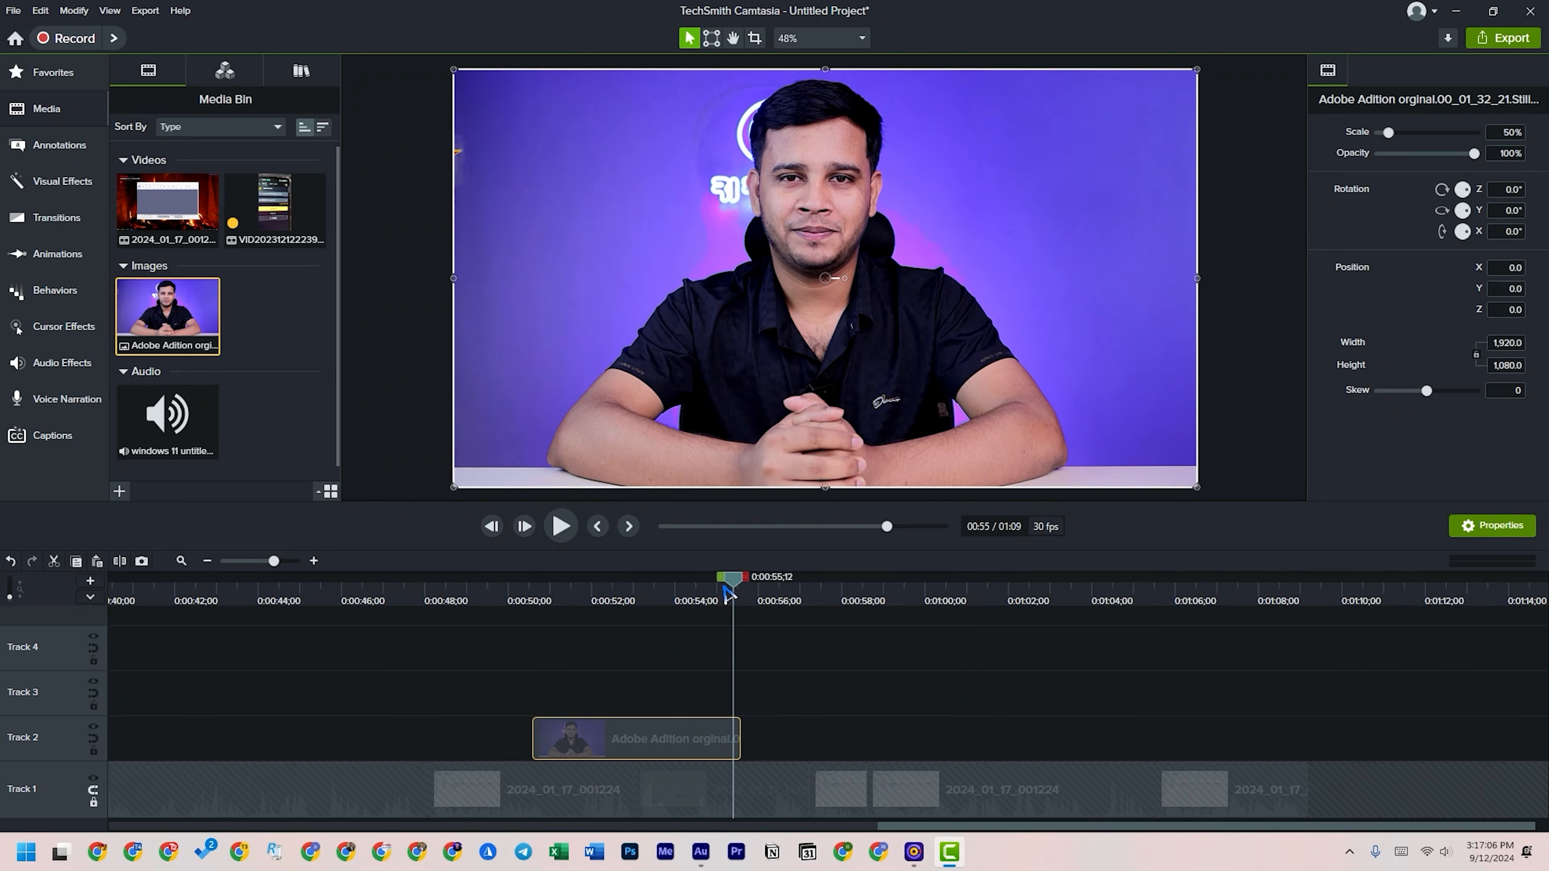
click(689, 587)
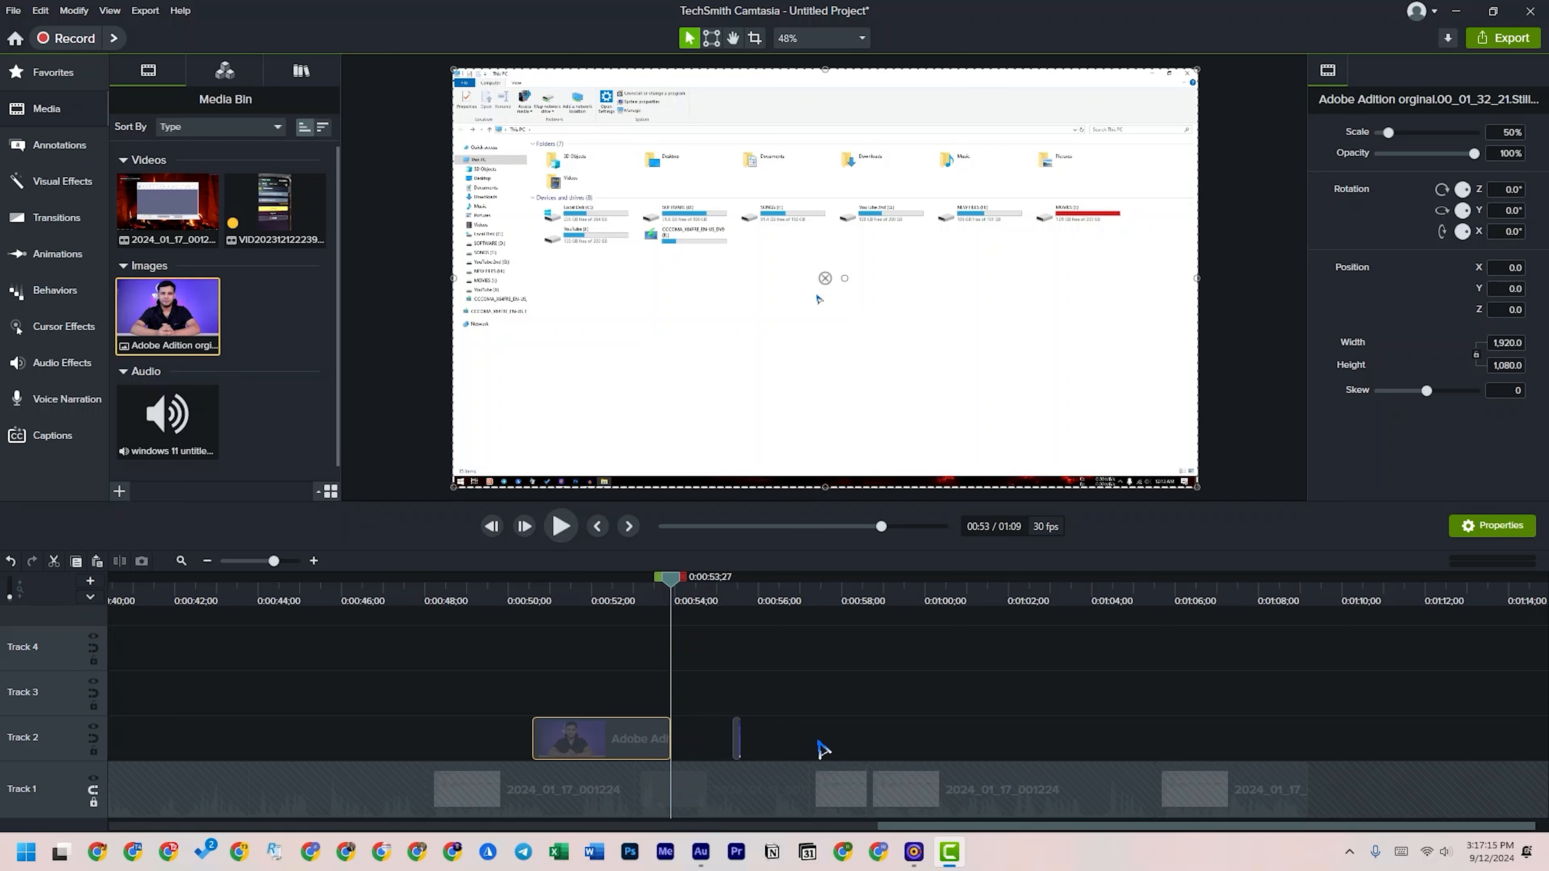
key(ctrl+z)
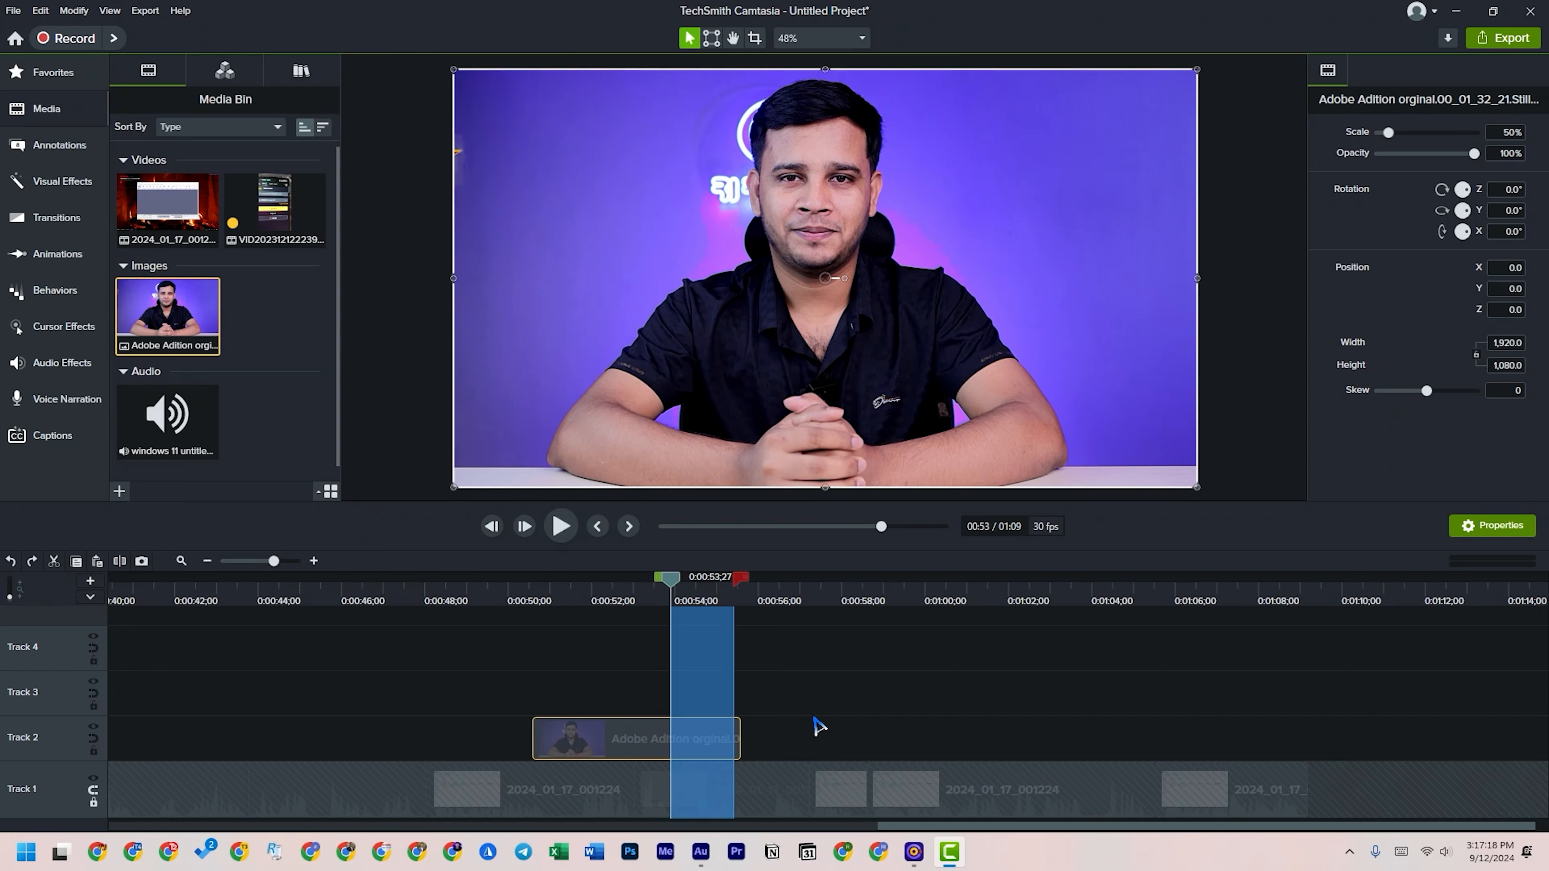
key(ctrl+z)
mouse_move(740, 578)
mouse_down()
mouse_move(889, 614)
mouse_move(674, 612)
mouse_move(691, 614)
mouse_move(674, 583)
mouse_move(837, 601)
mouse_up()
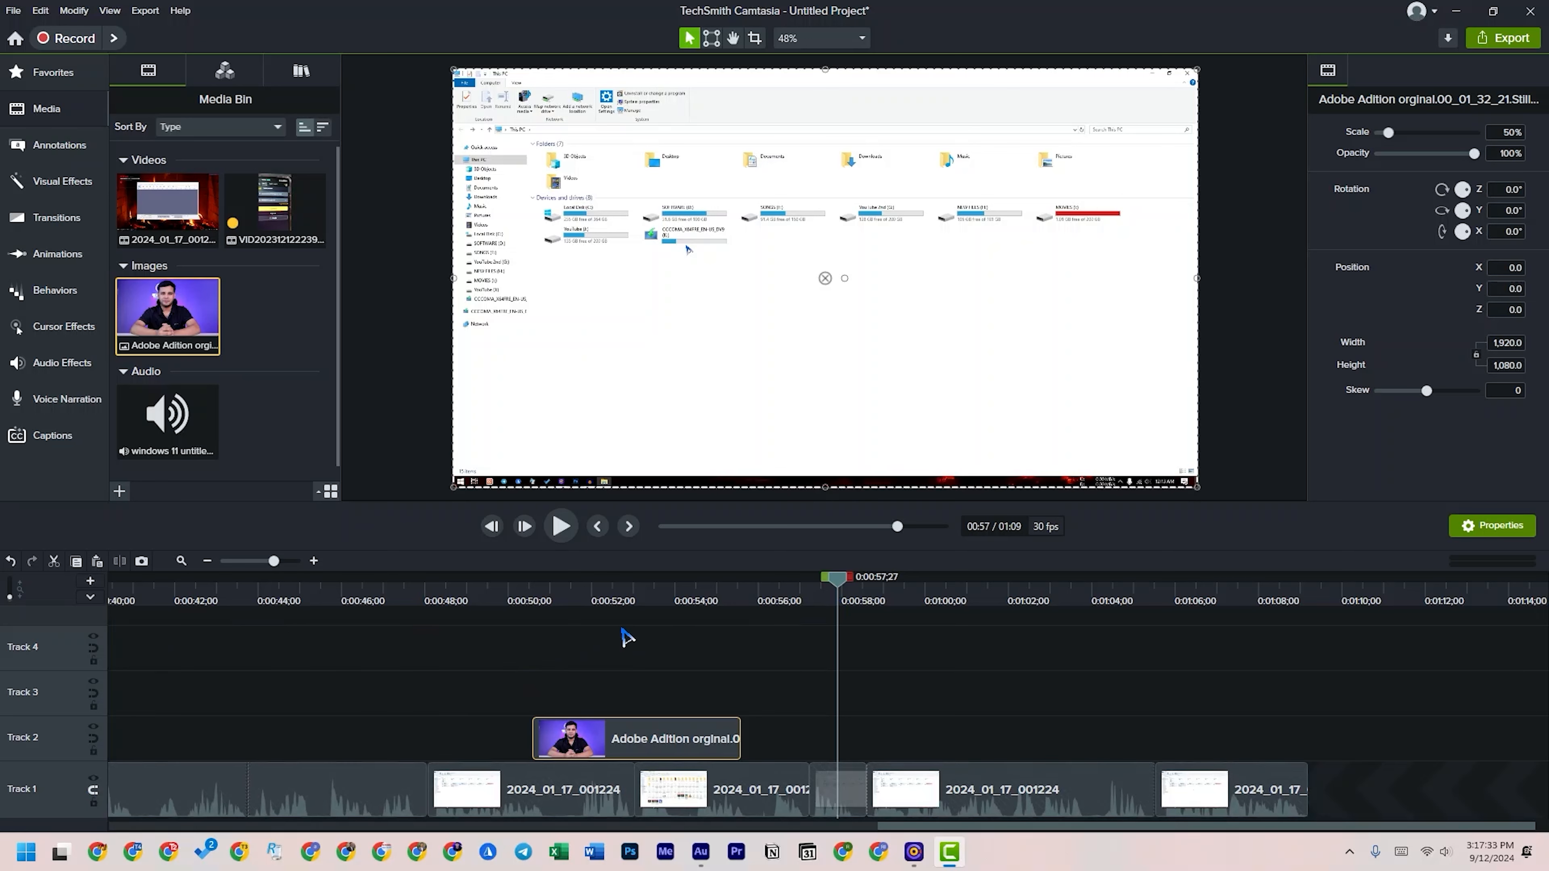
click(694, 595)
drag(685, 582, 626, 589)
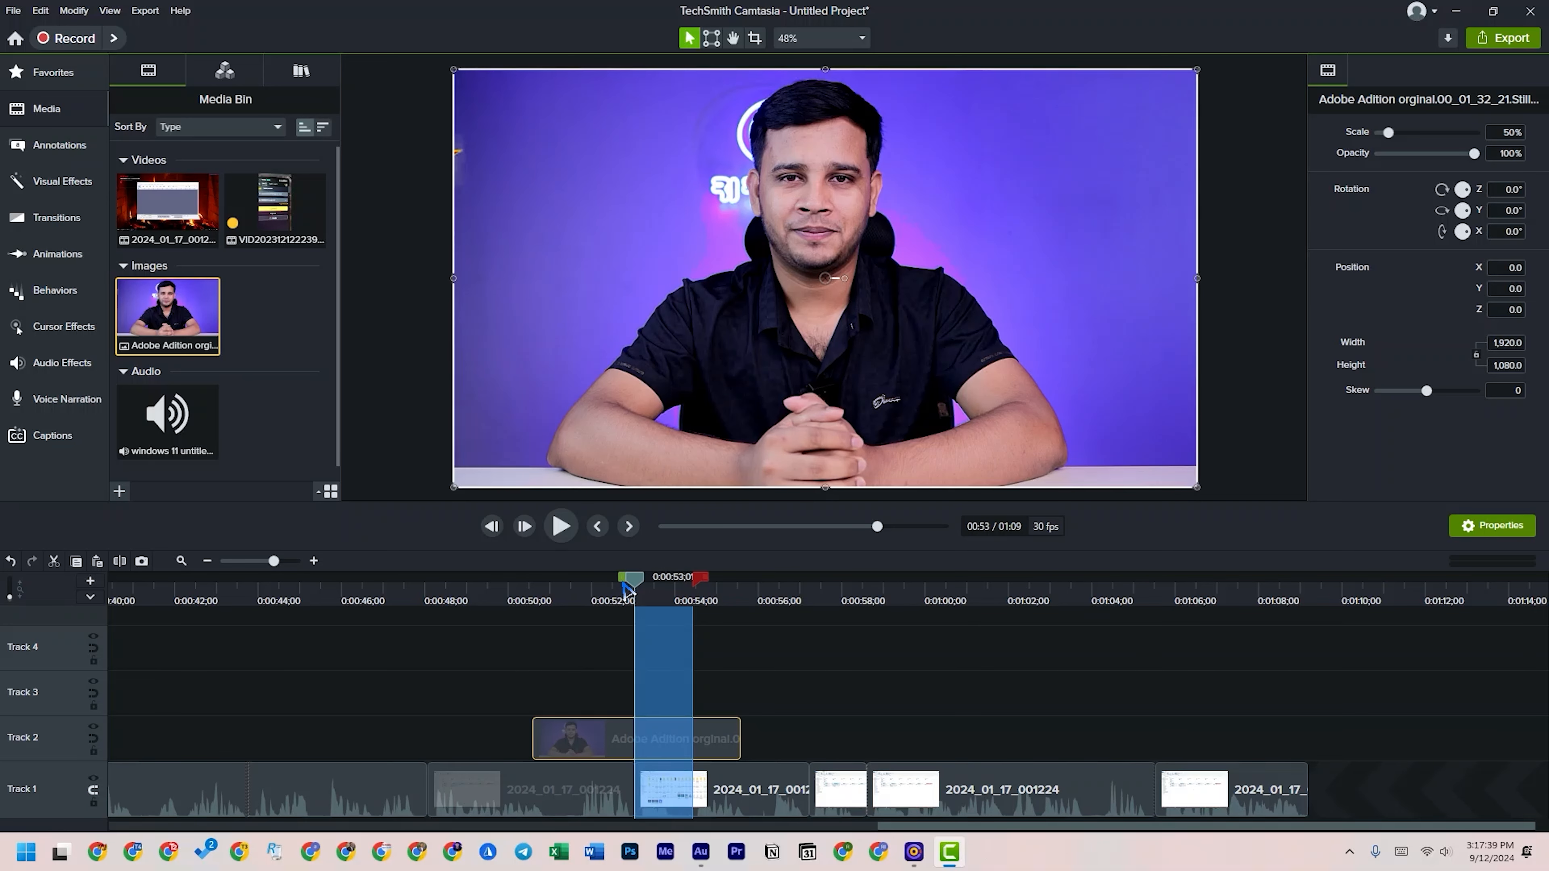
- Delete the selected range with Track 1's gap closing turned off, leaving an empty gap
key(ctrl+Delete)
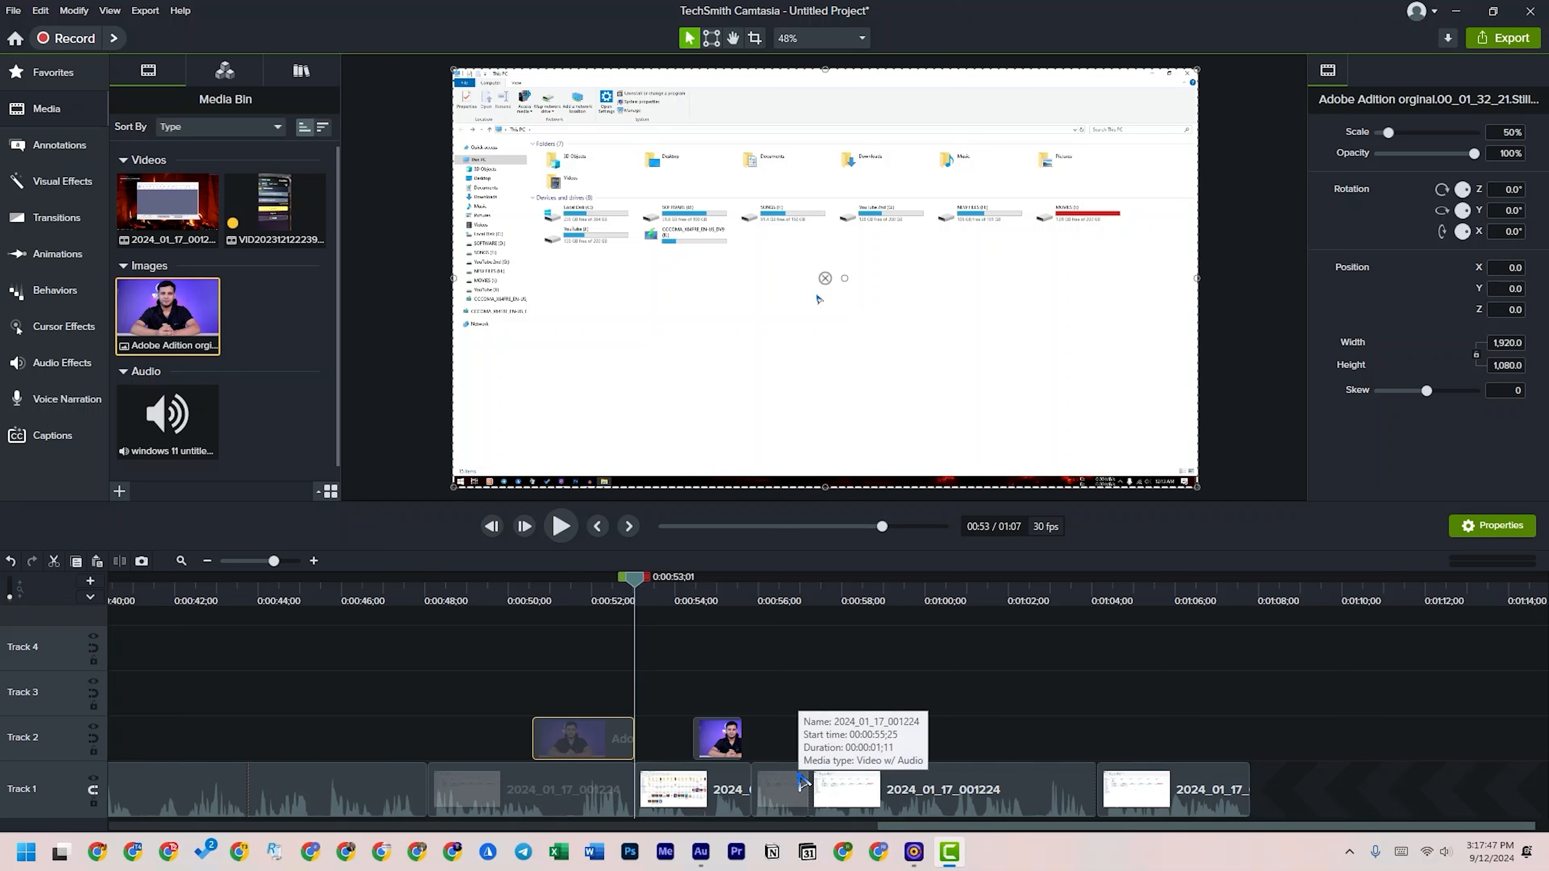
key(ctrl+z)
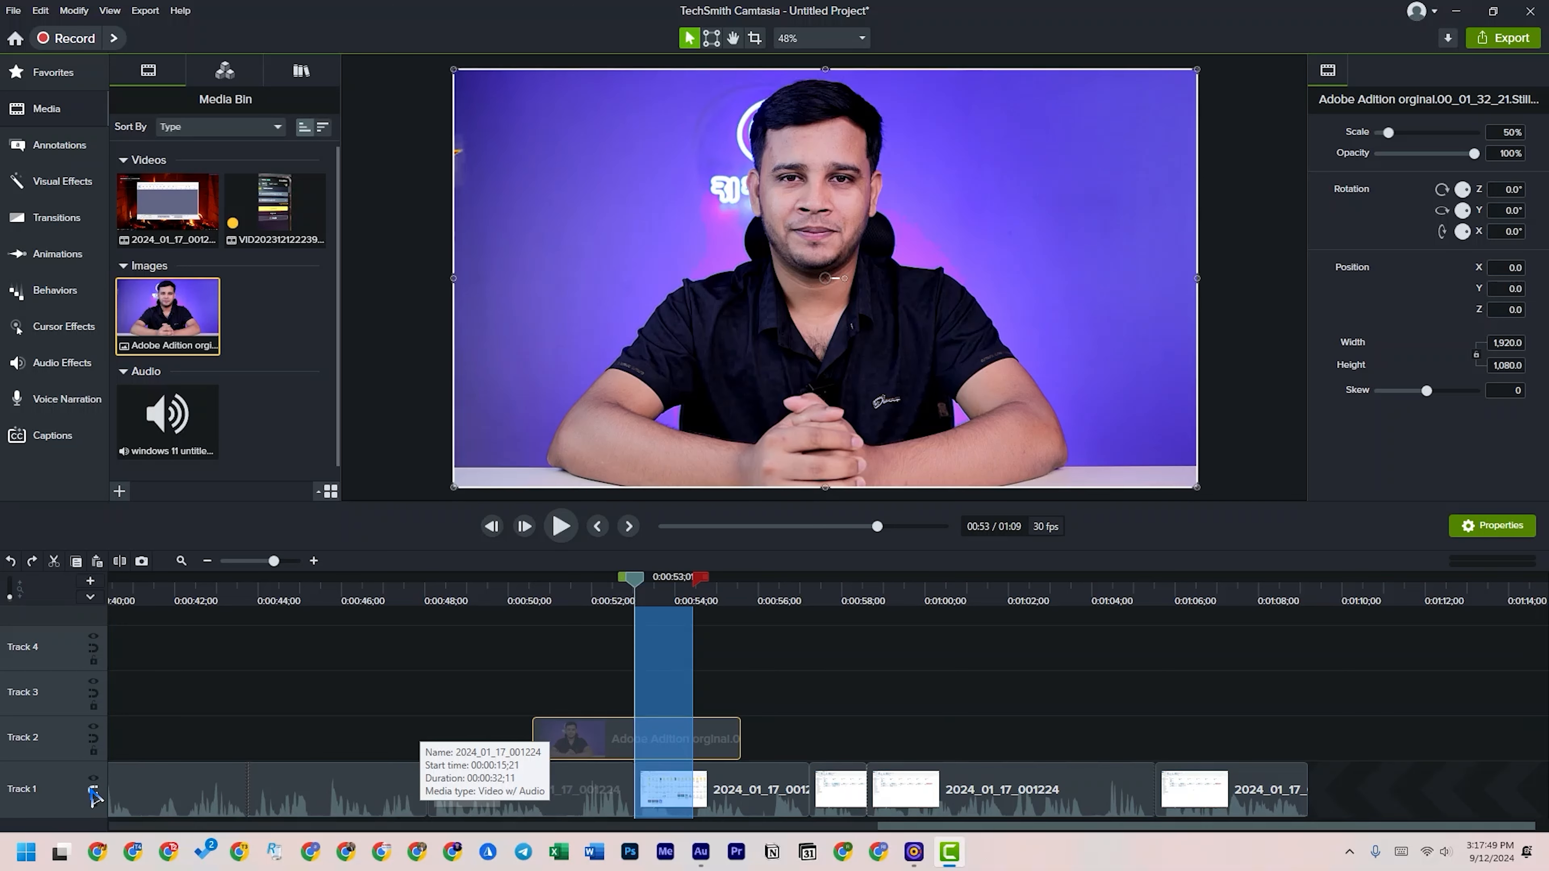
click(93, 790)
key(Delete)
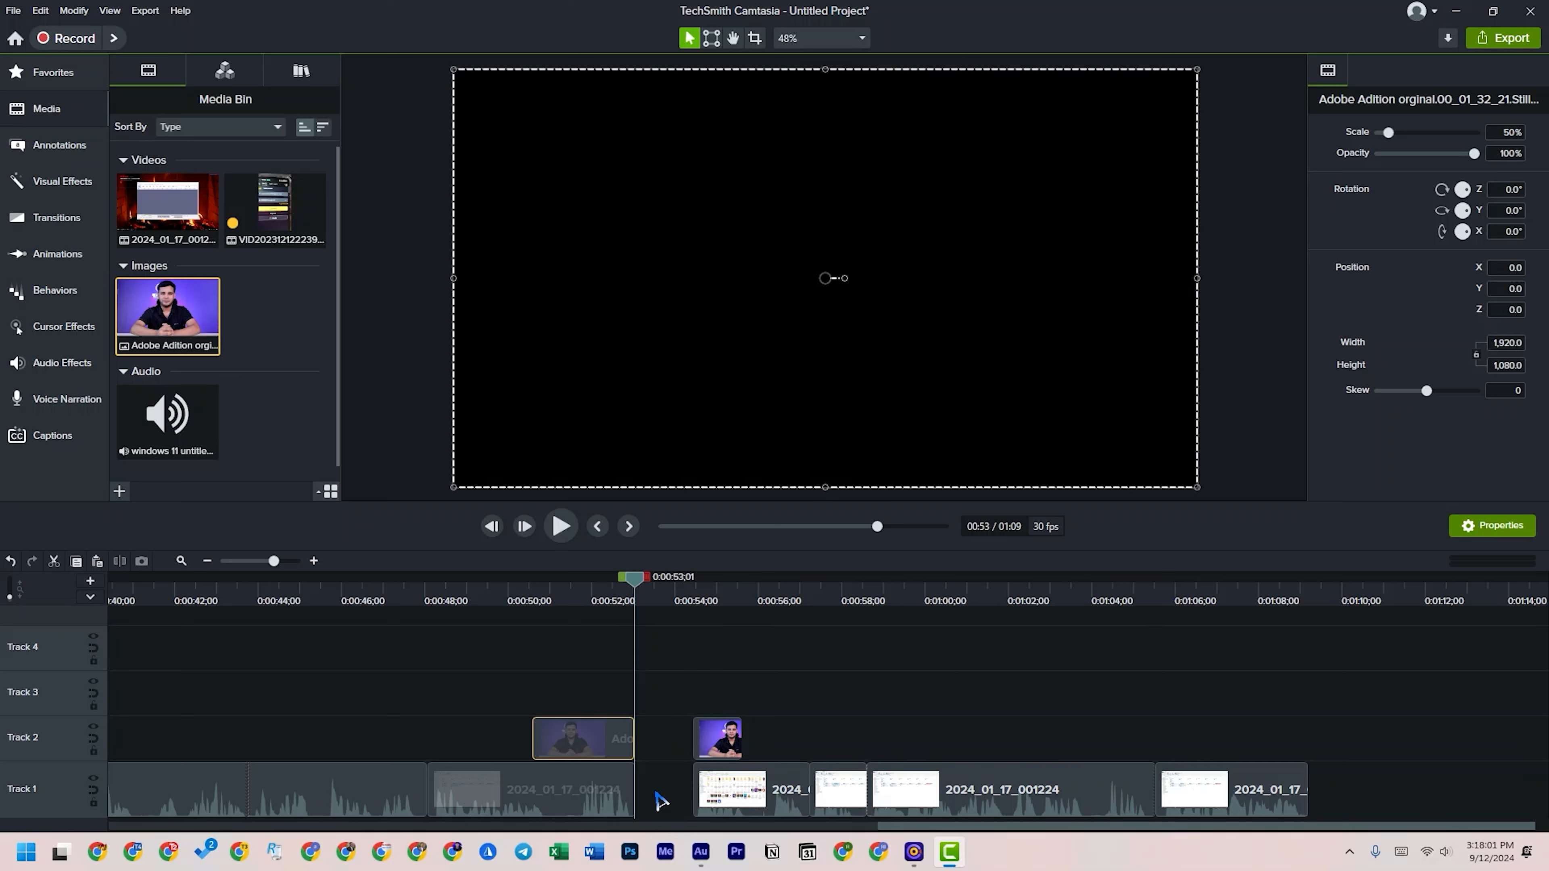
- Lock and unlock Track 1, then bring up the Annotations callouts library
click(95, 803)
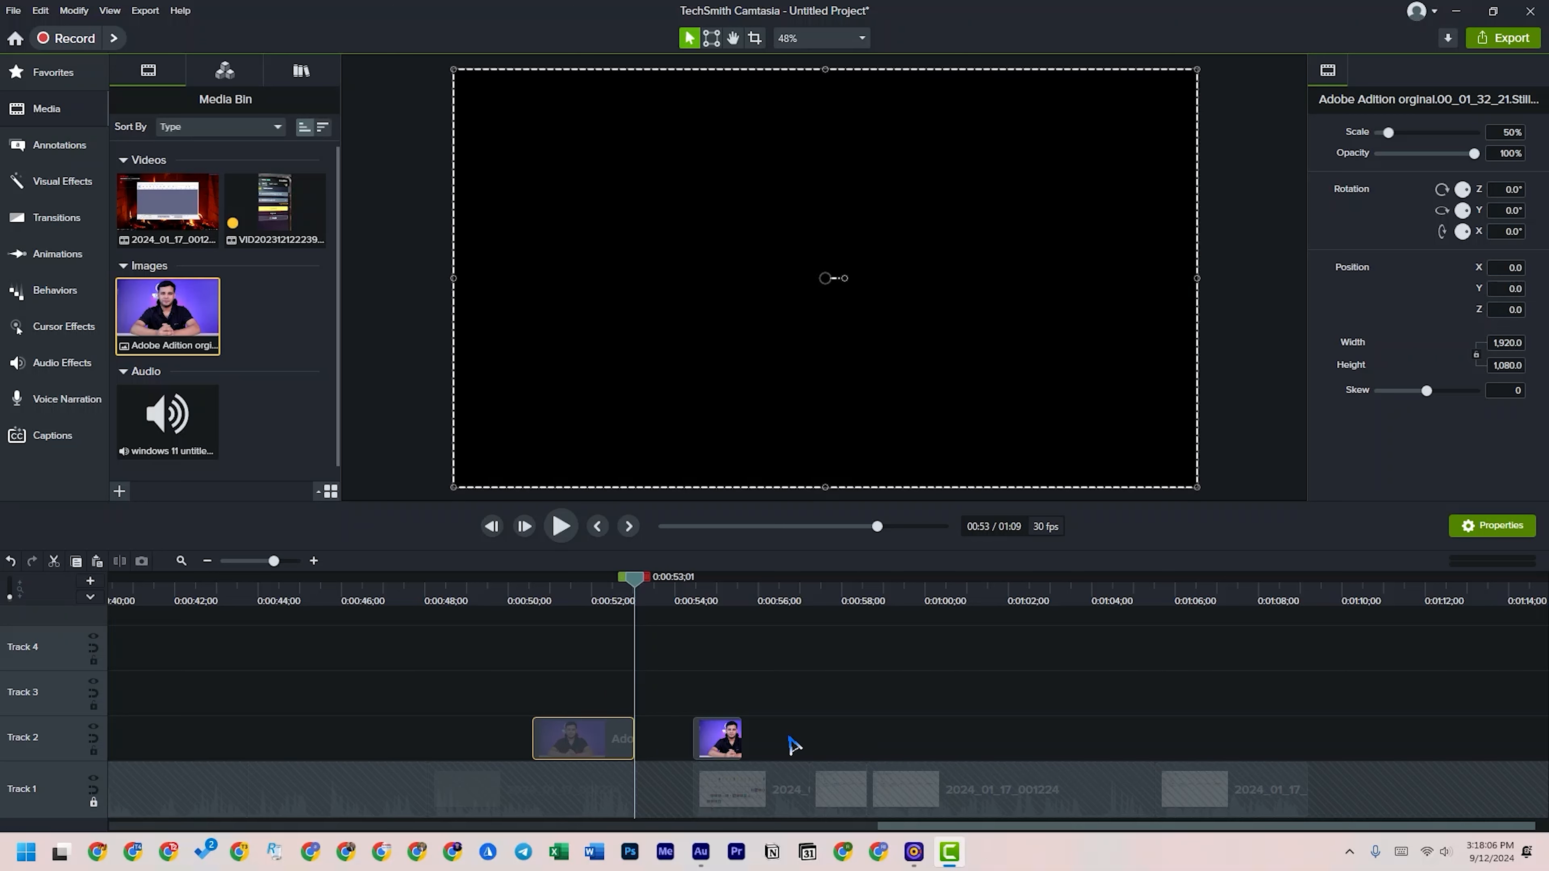
click(93, 803)
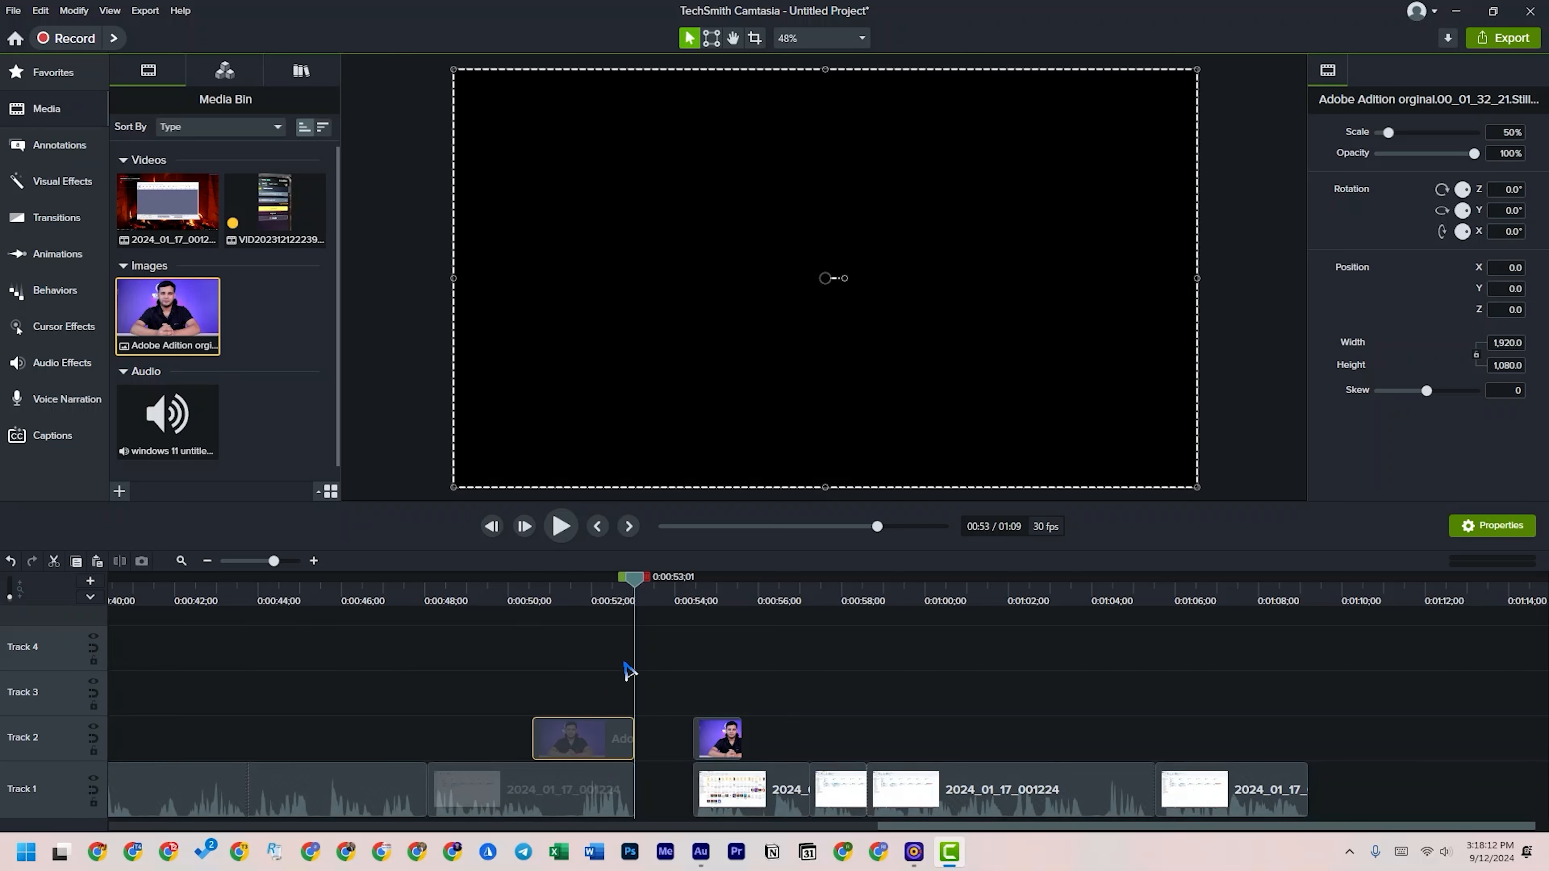
click(70, 152)
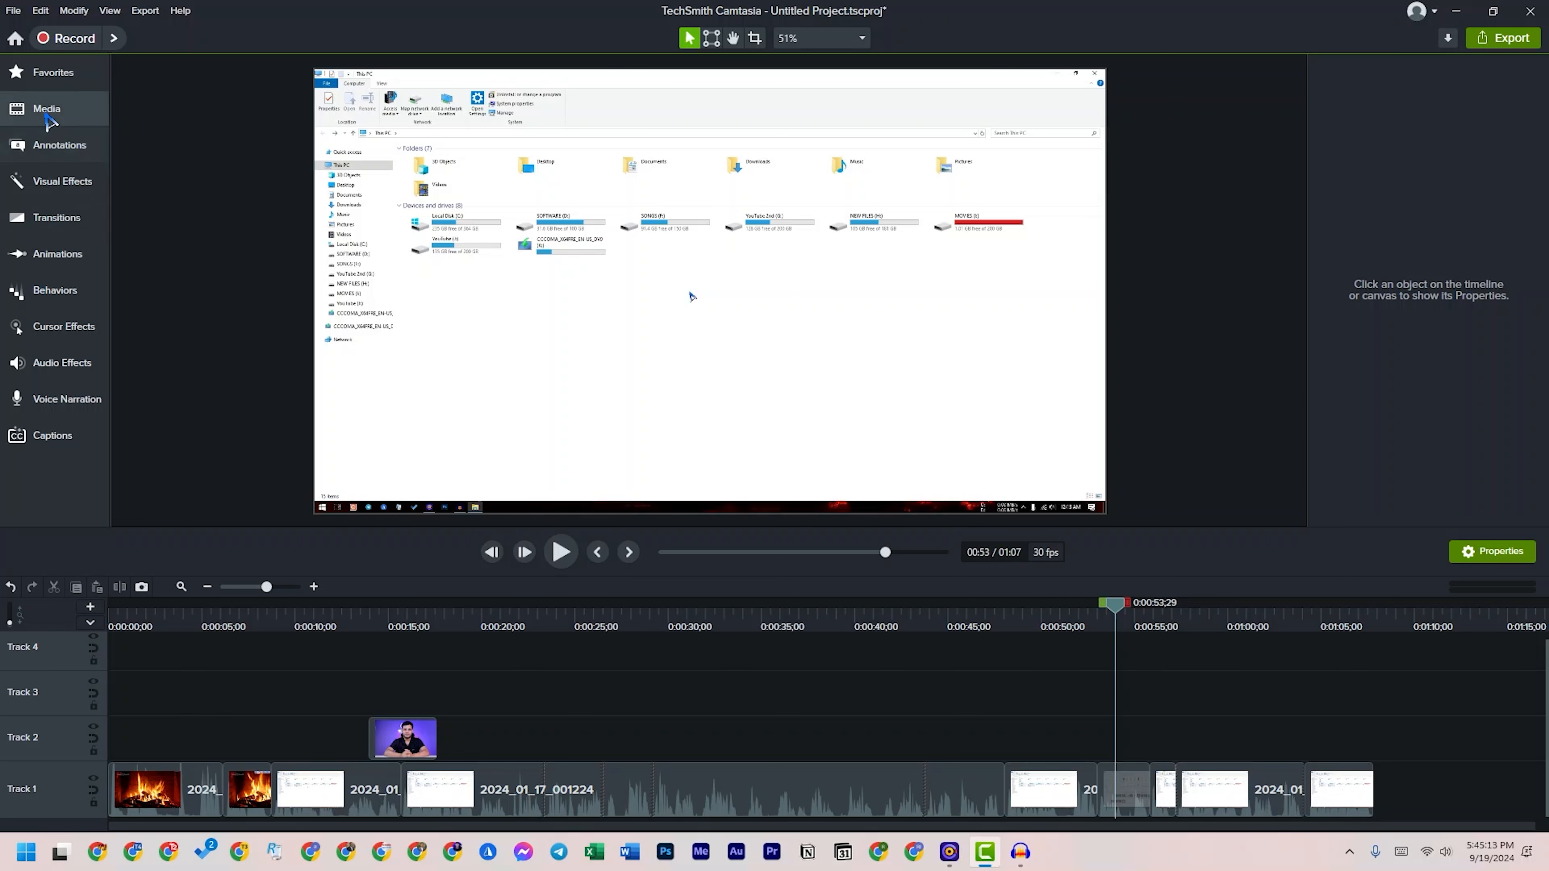
- Browse the Arrows & Lines, Shapes, Blur & Highlight, Sketch Motion and Keystroke presets, ending on Callouts
click(57, 152)
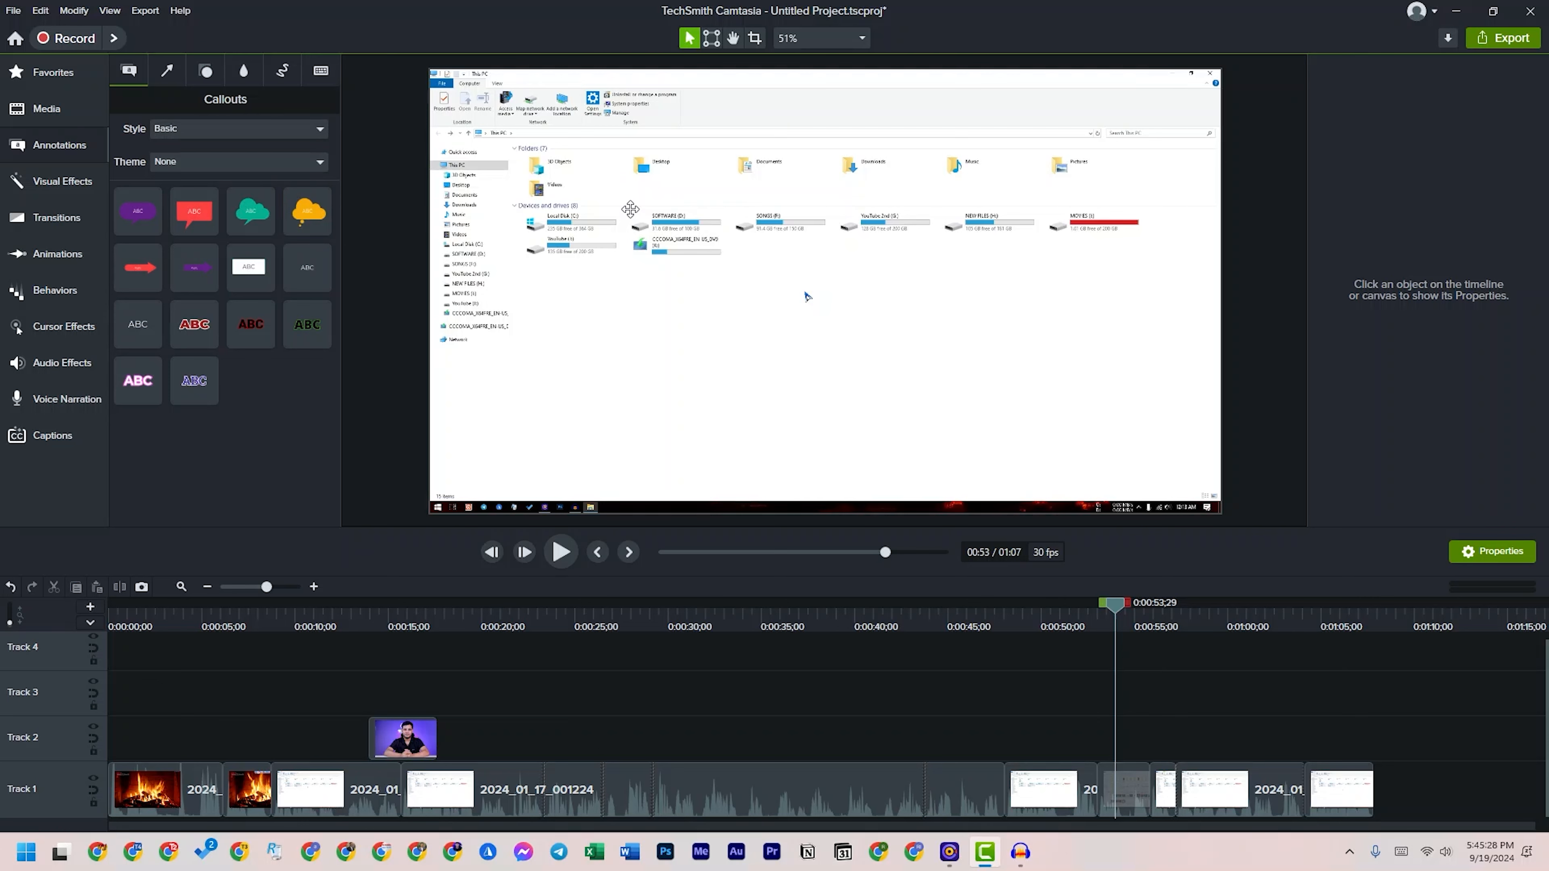
click(169, 72)
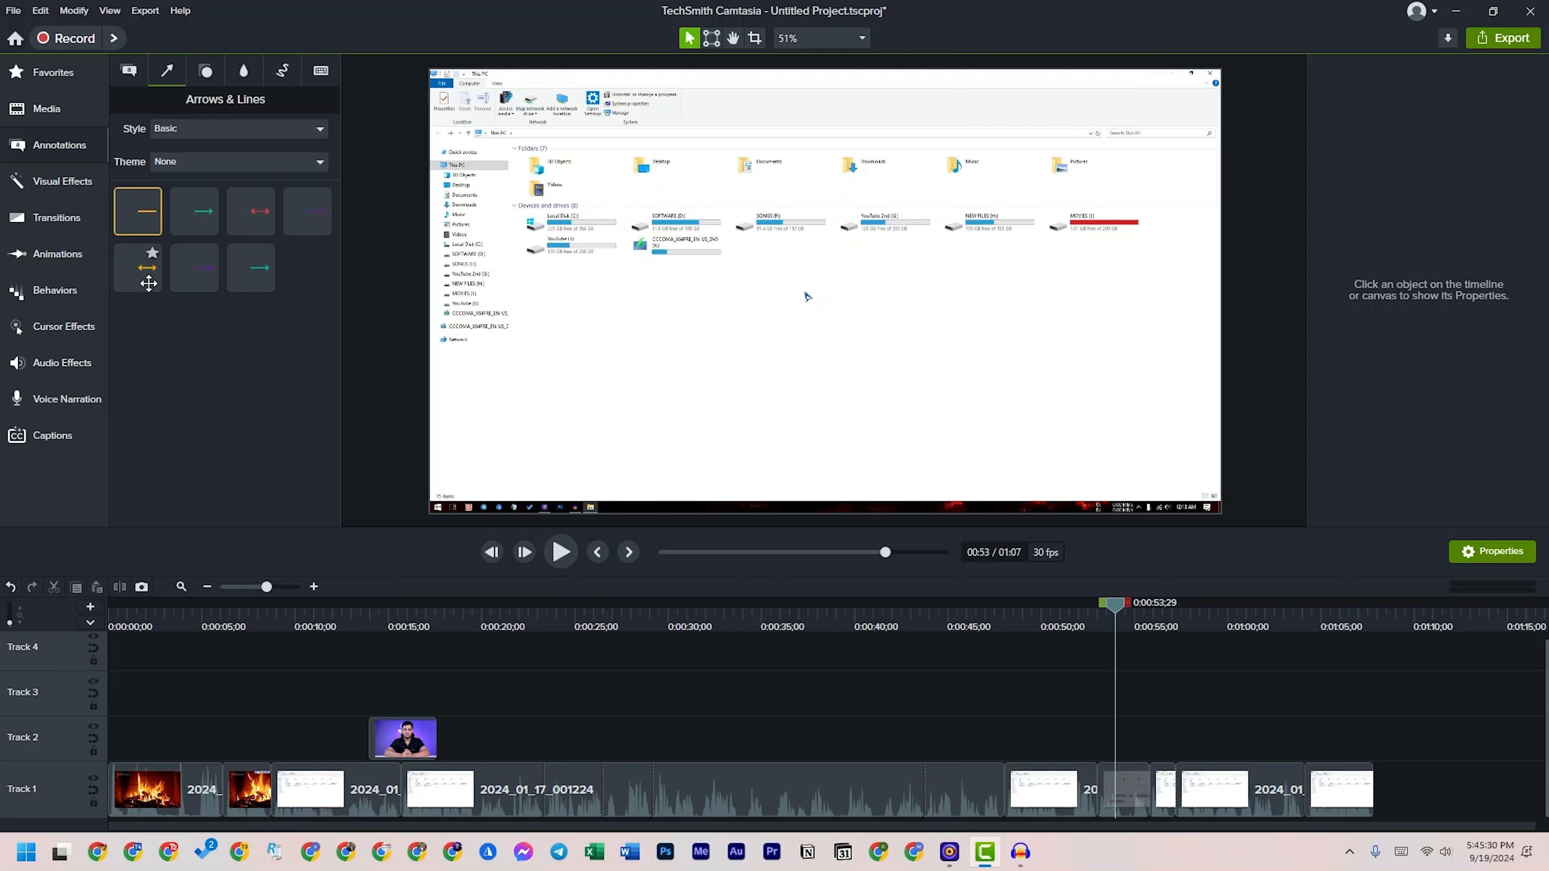
click(213, 74)
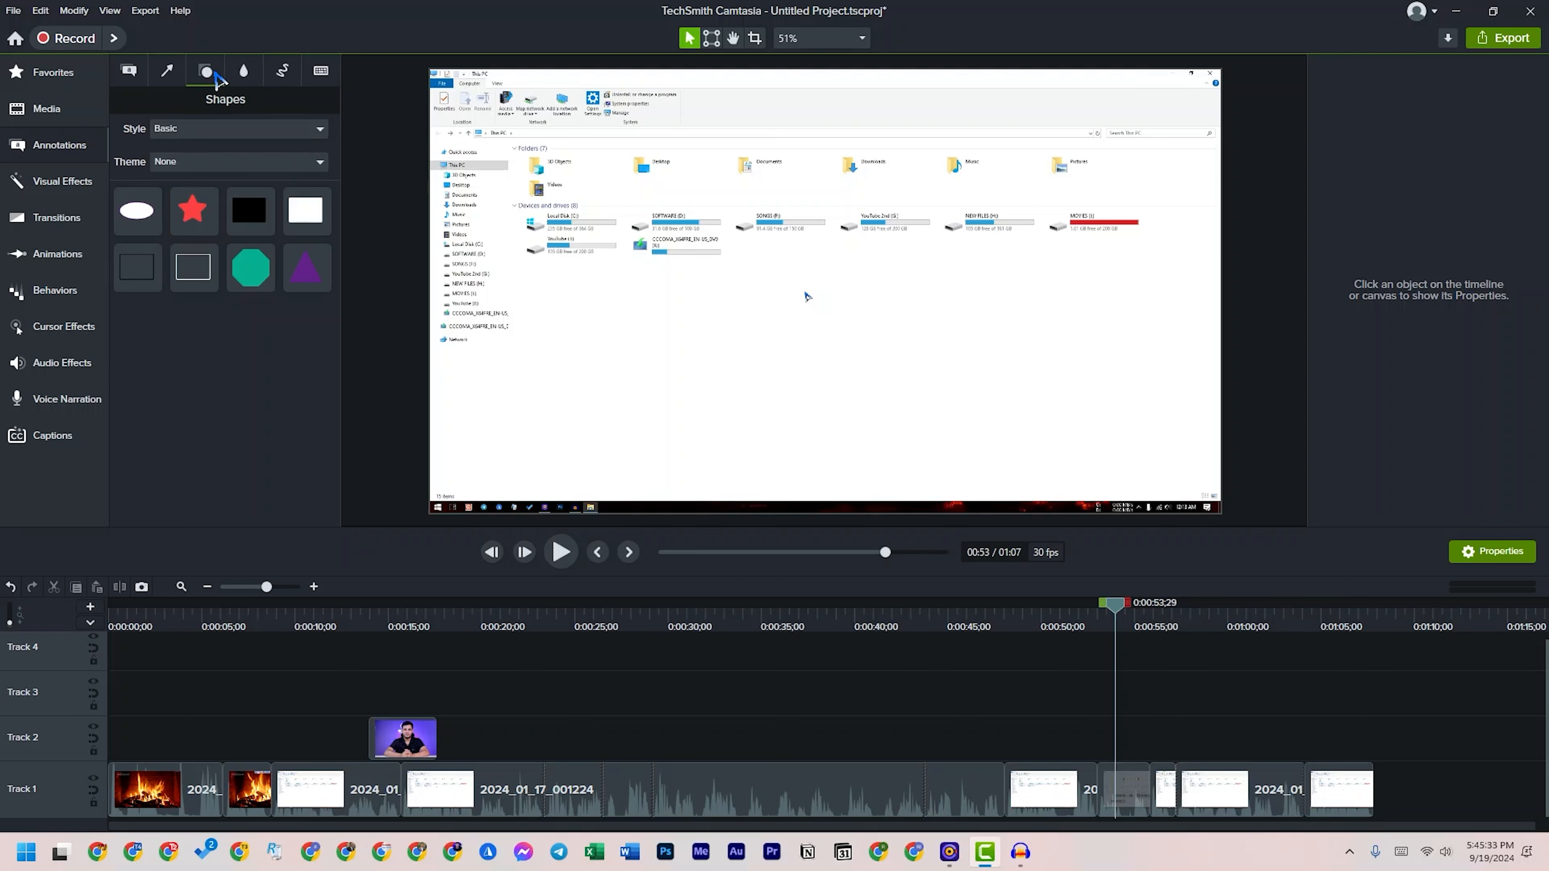
click(246, 77)
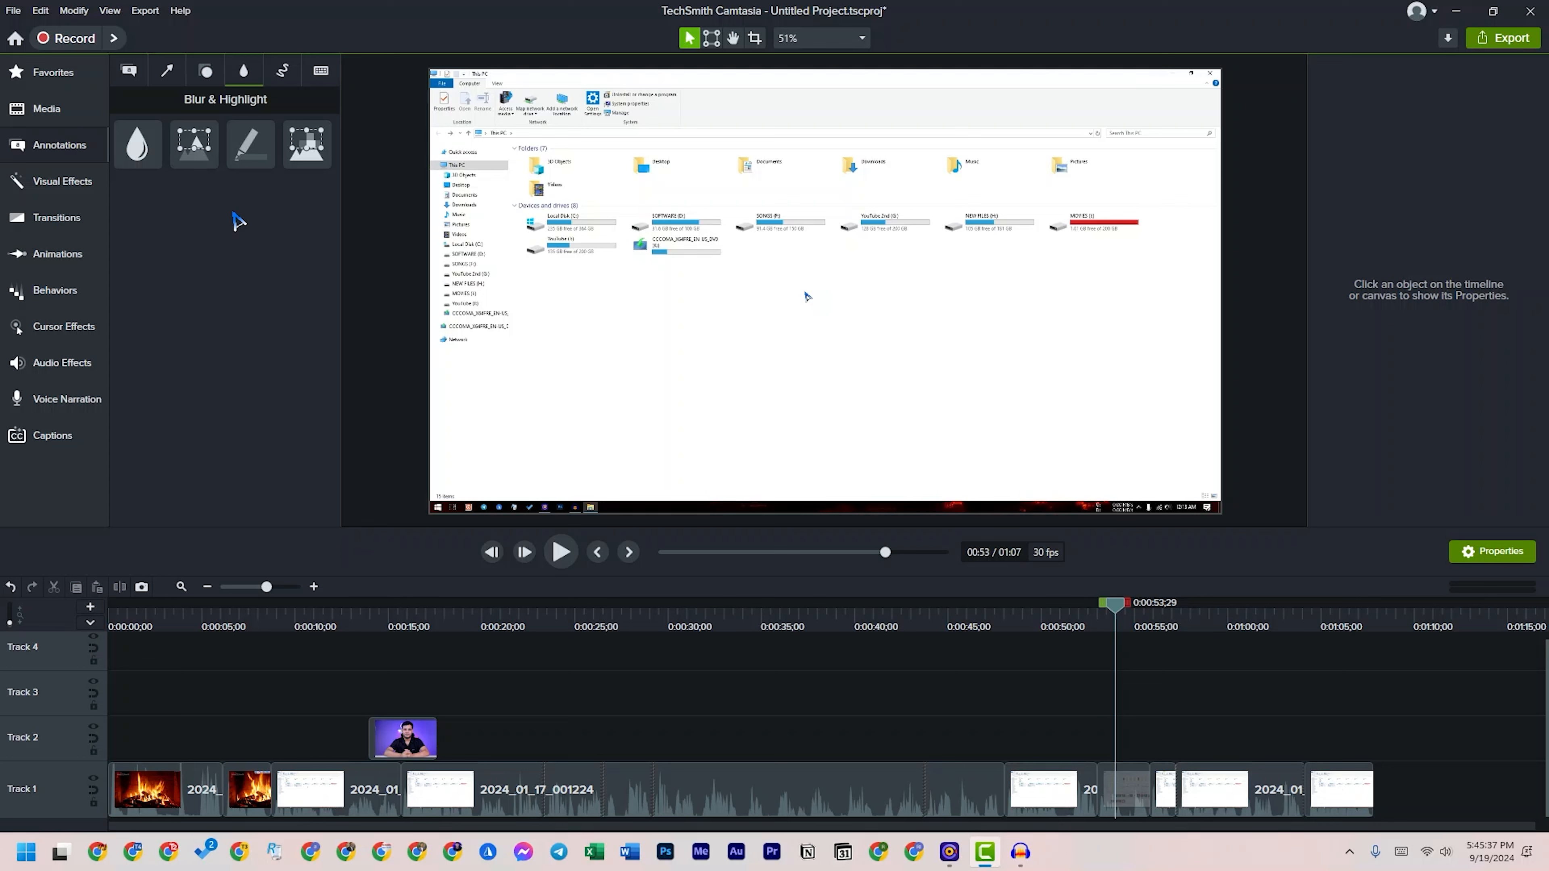
click(292, 75)
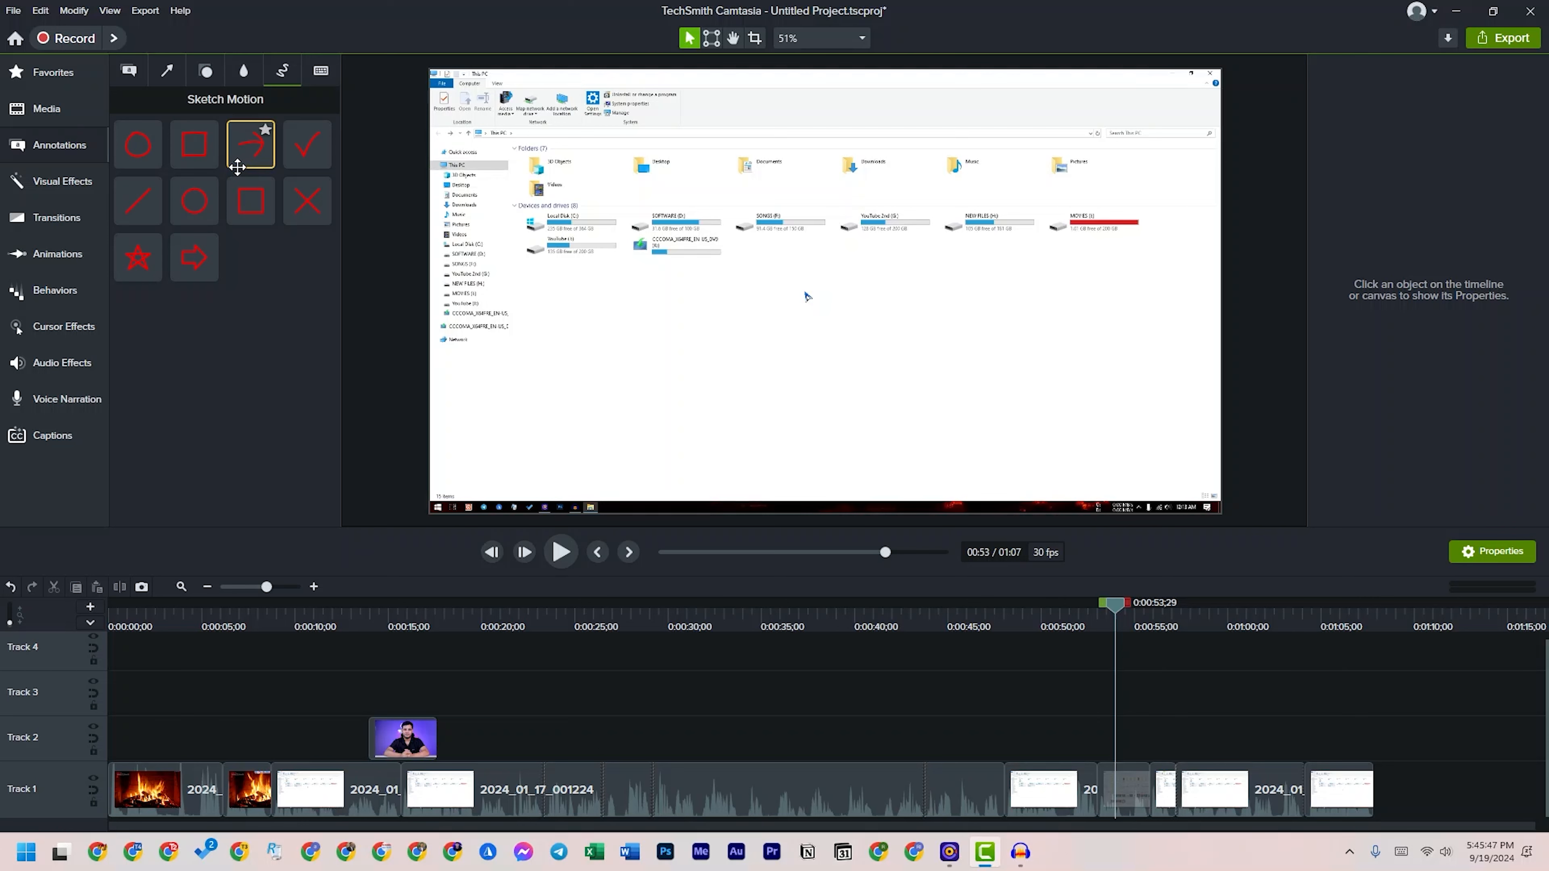
click(319, 72)
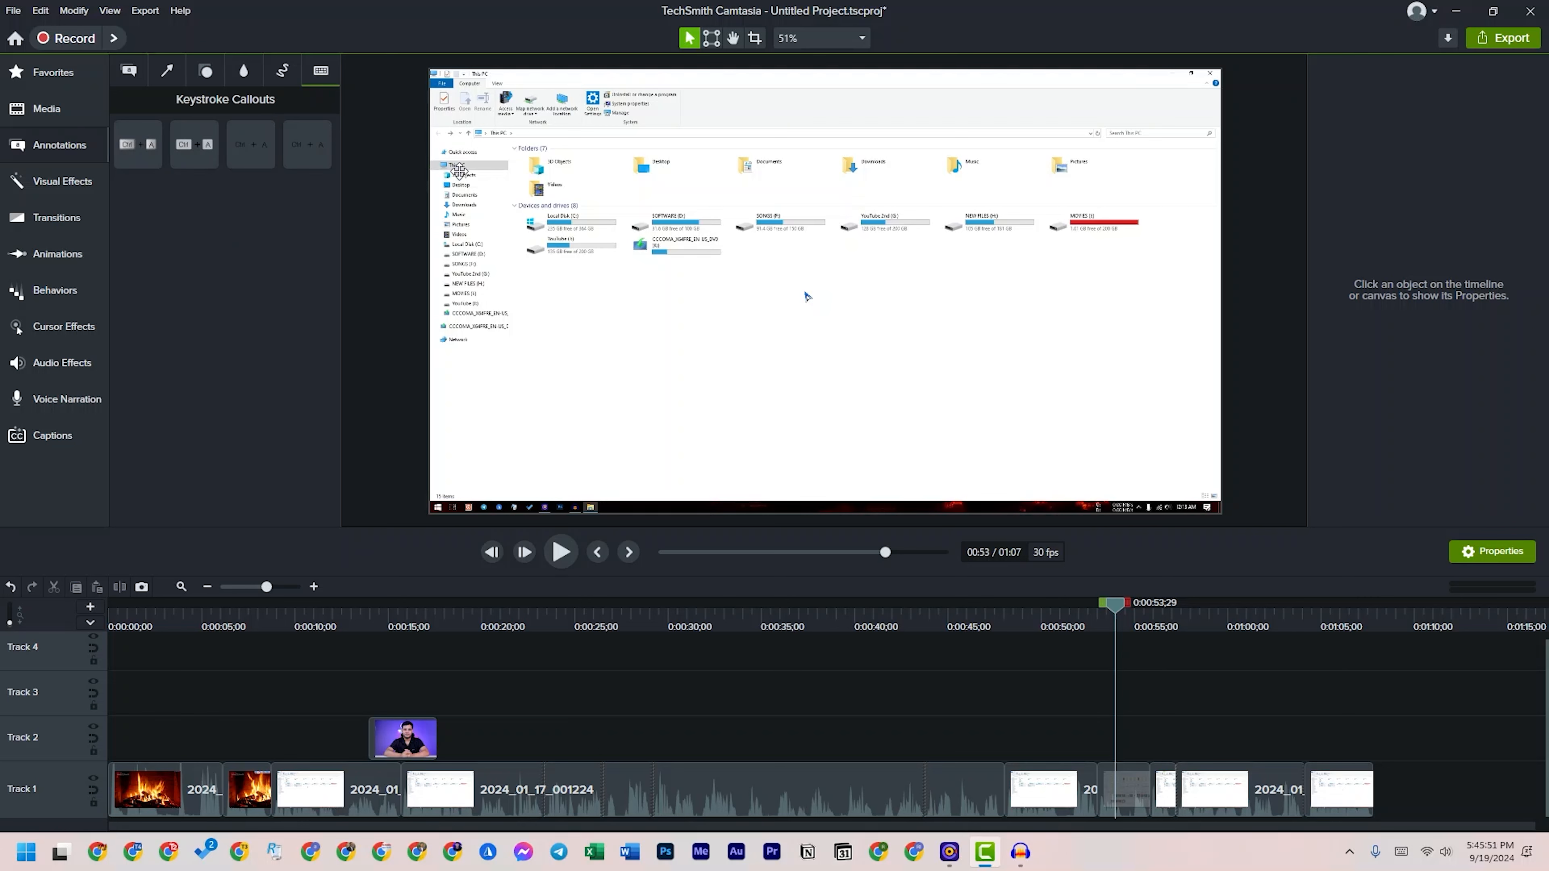
click(130, 71)
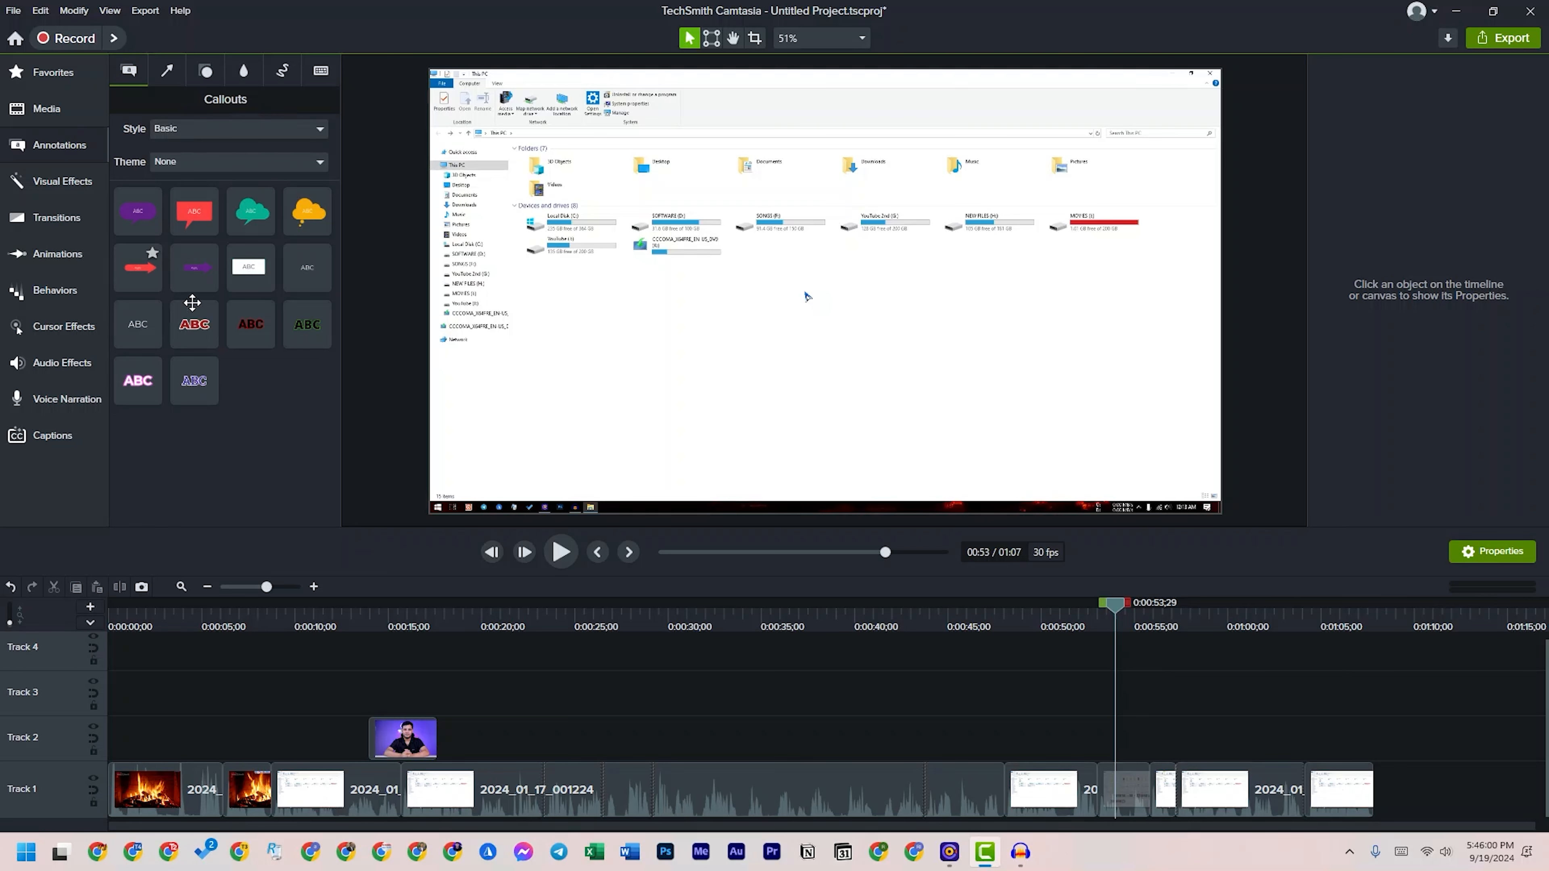
click(591, 619)
- Add a pink-outlined text callout near 0:03 showing the presenter's name on one line, placed lower
drag(154, 621, 184, 632)
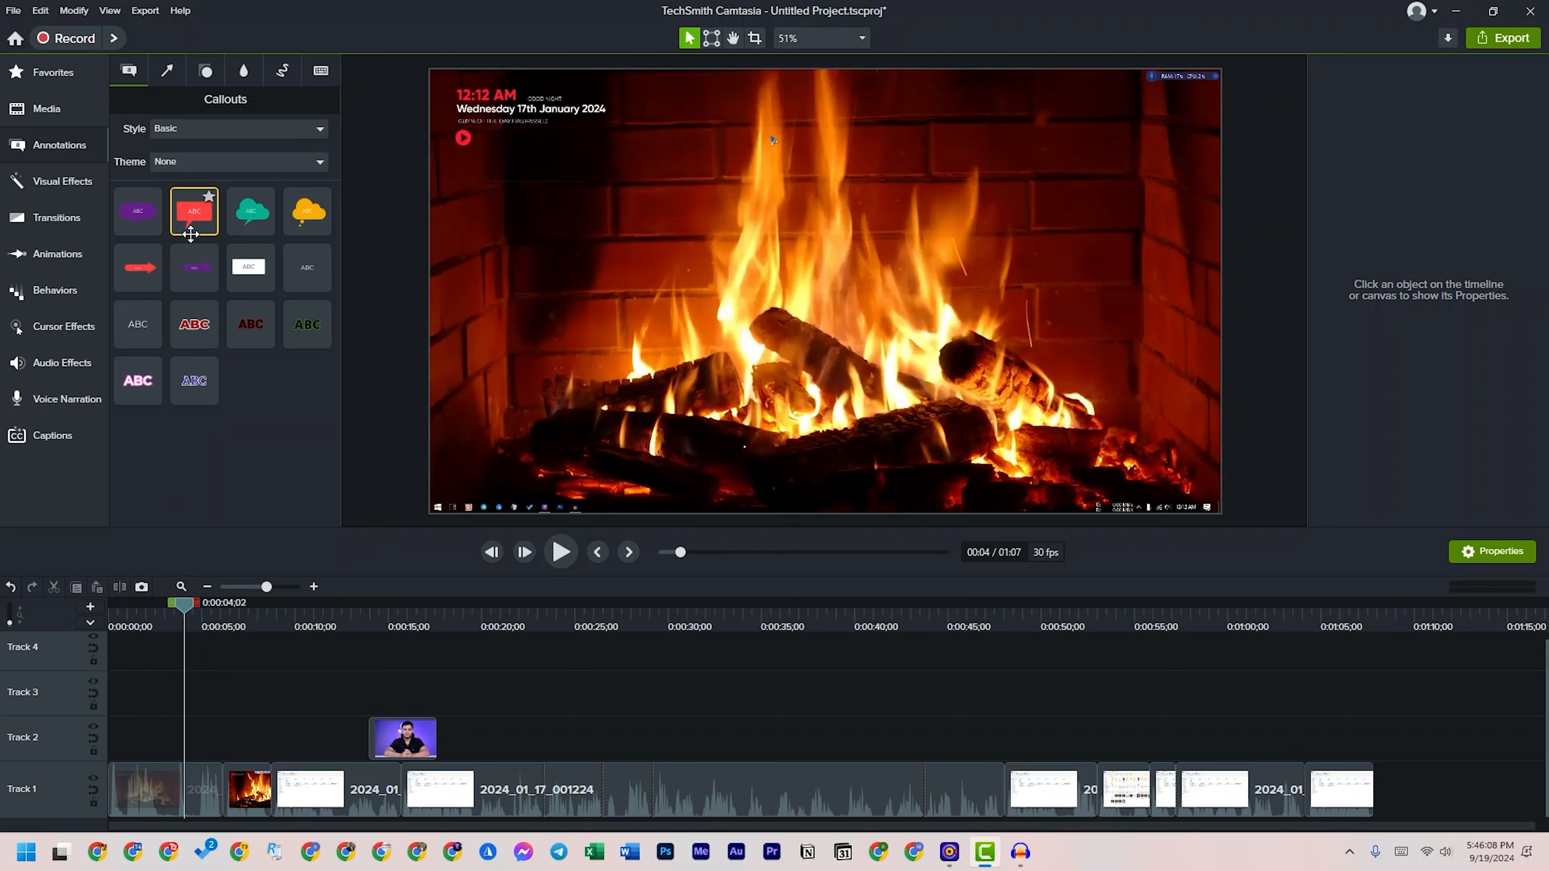
drag(138, 380, 793, 381)
double_click(863, 361)
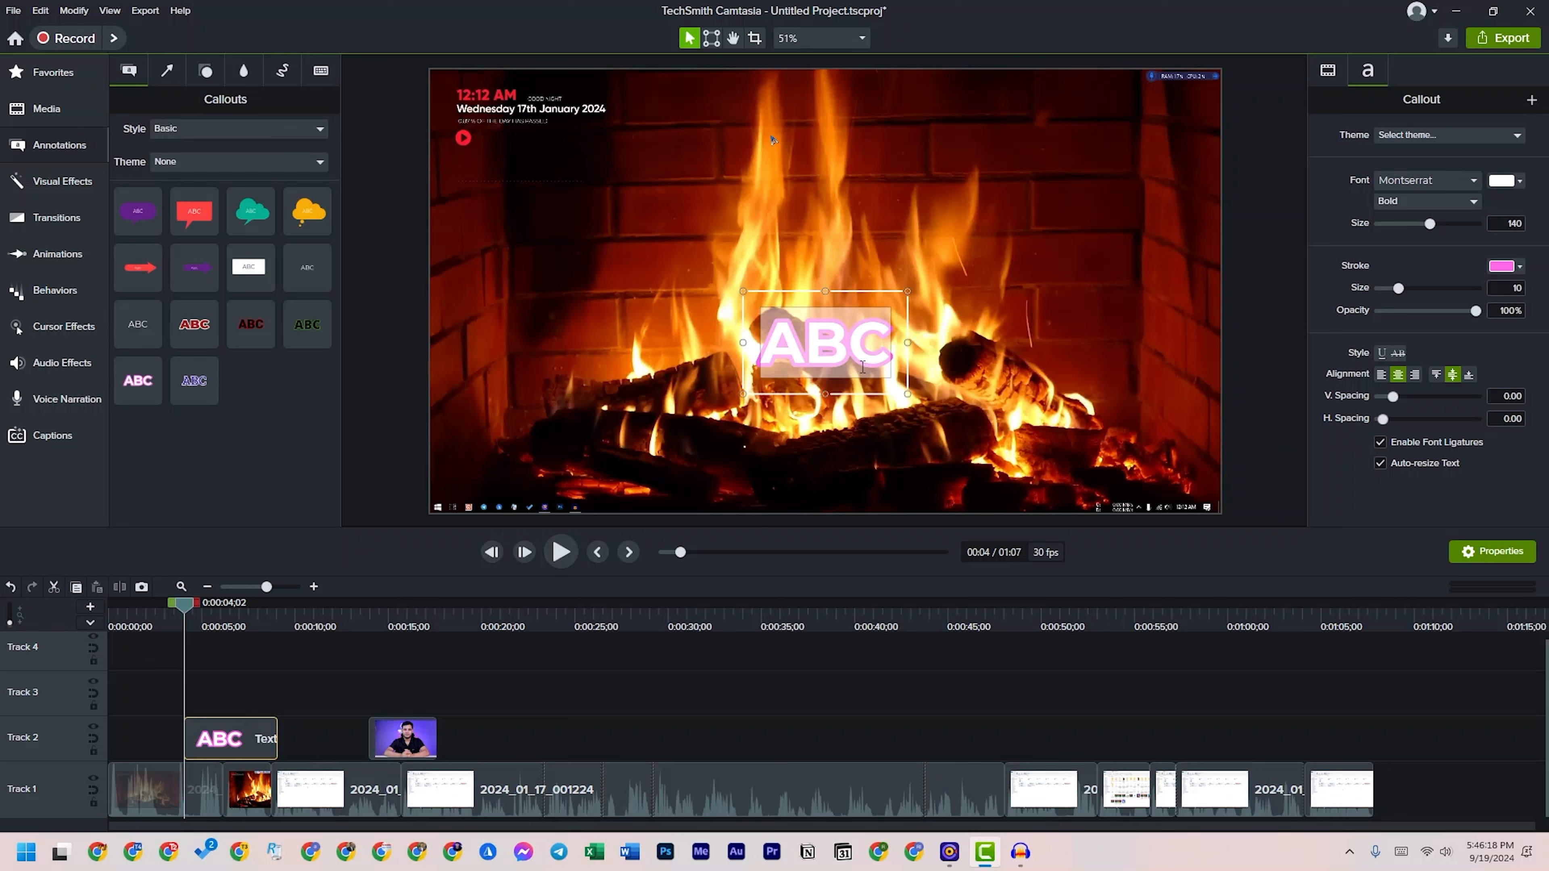
text(RI ROBIN)
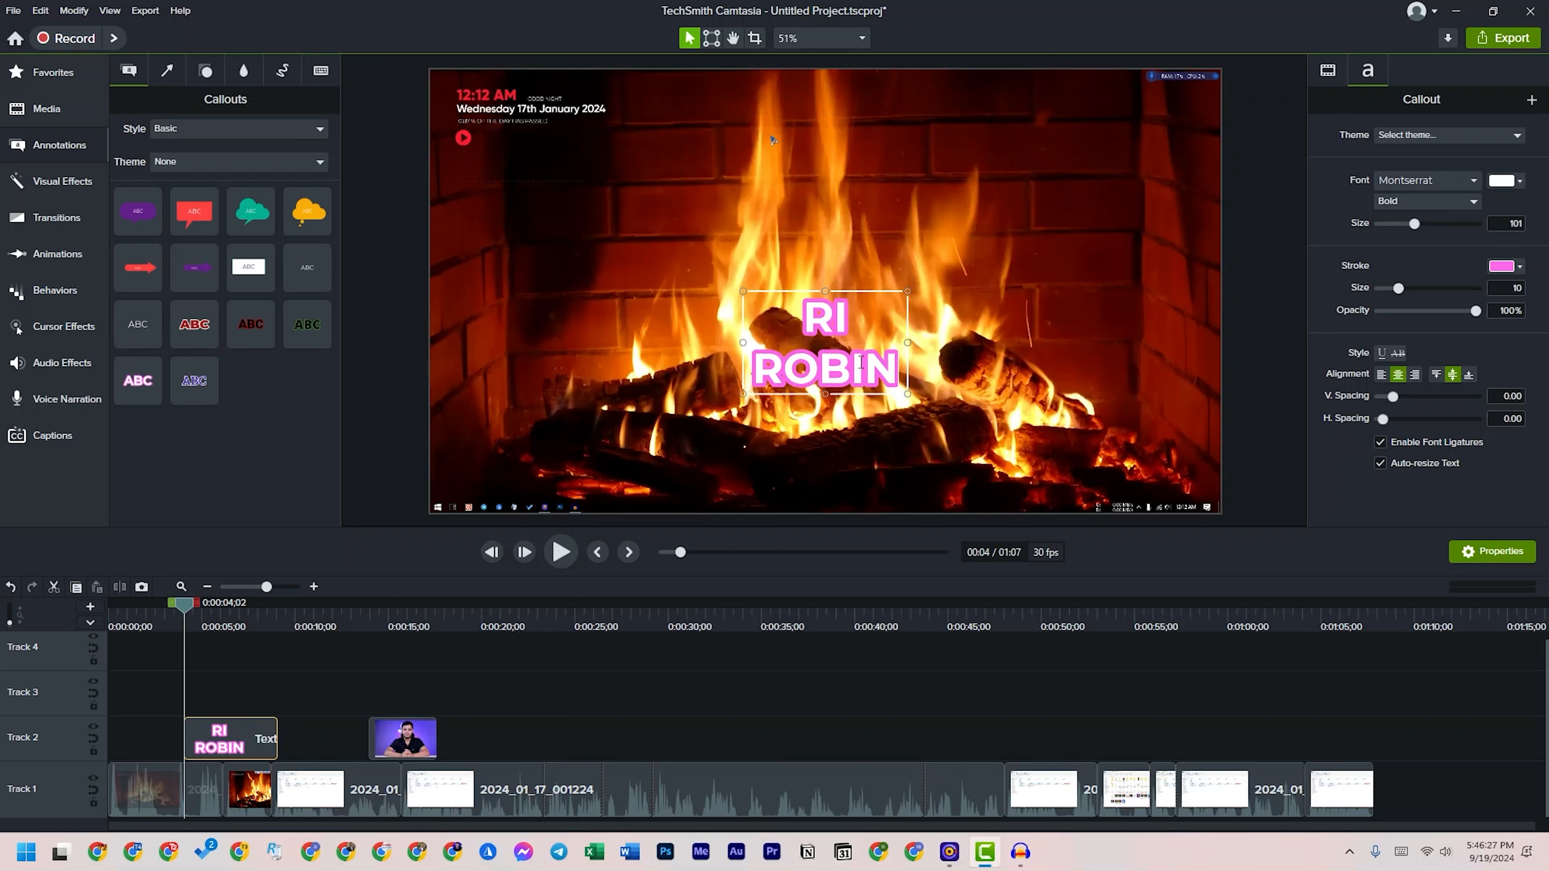
drag(909, 341, 1084, 343)
drag(891, 365, 903, 398)
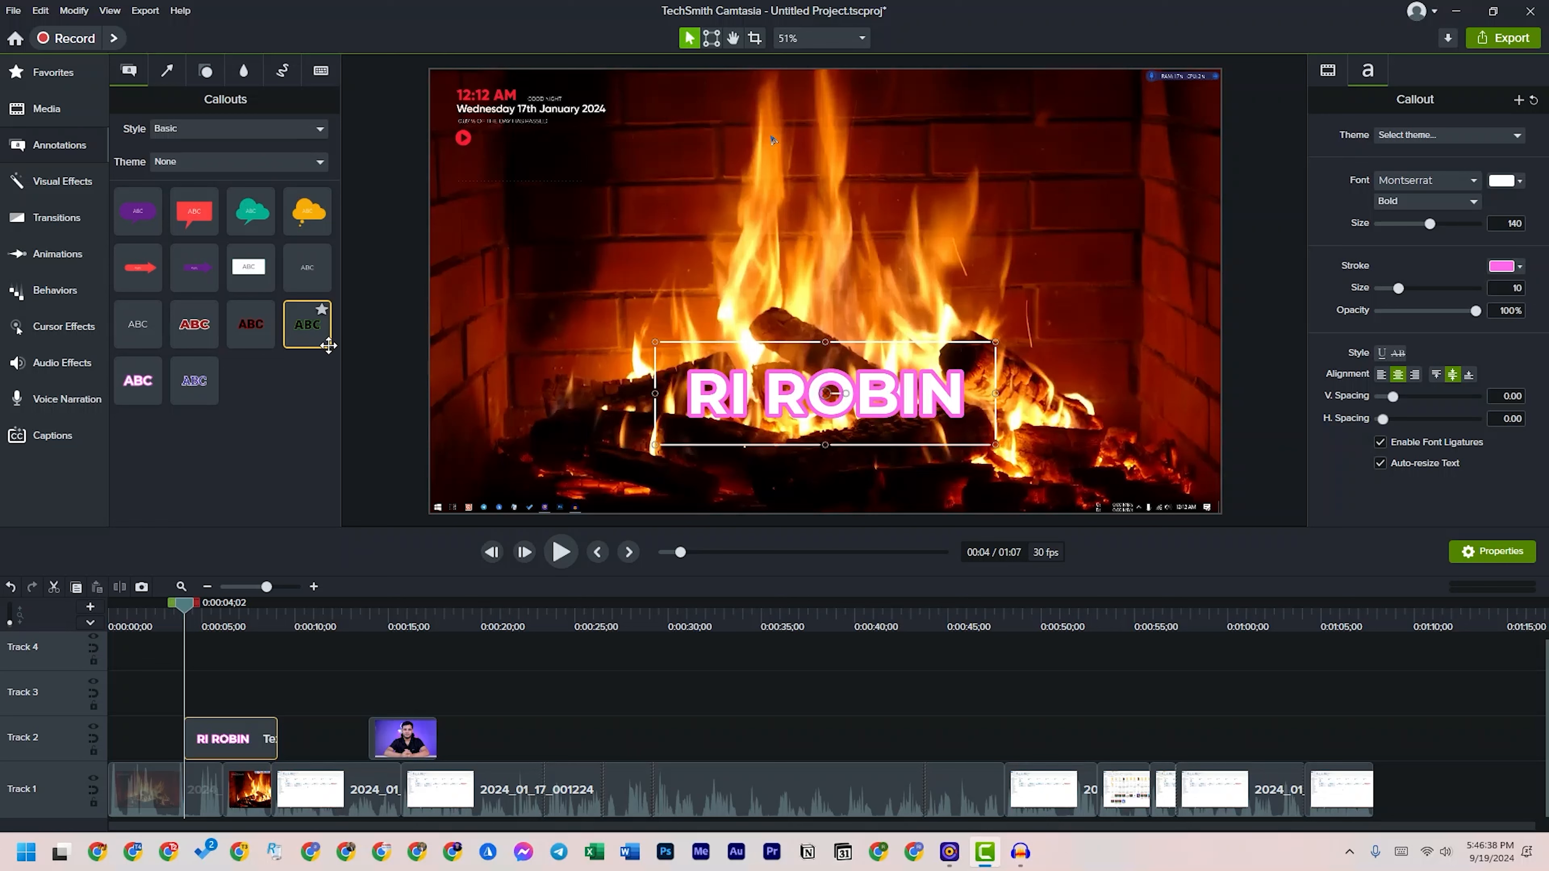
- Add a red ABC speech-bubble callout at the lower left, its tail pointing to the bottom-left corner
drag(216, 225, 971, 214)
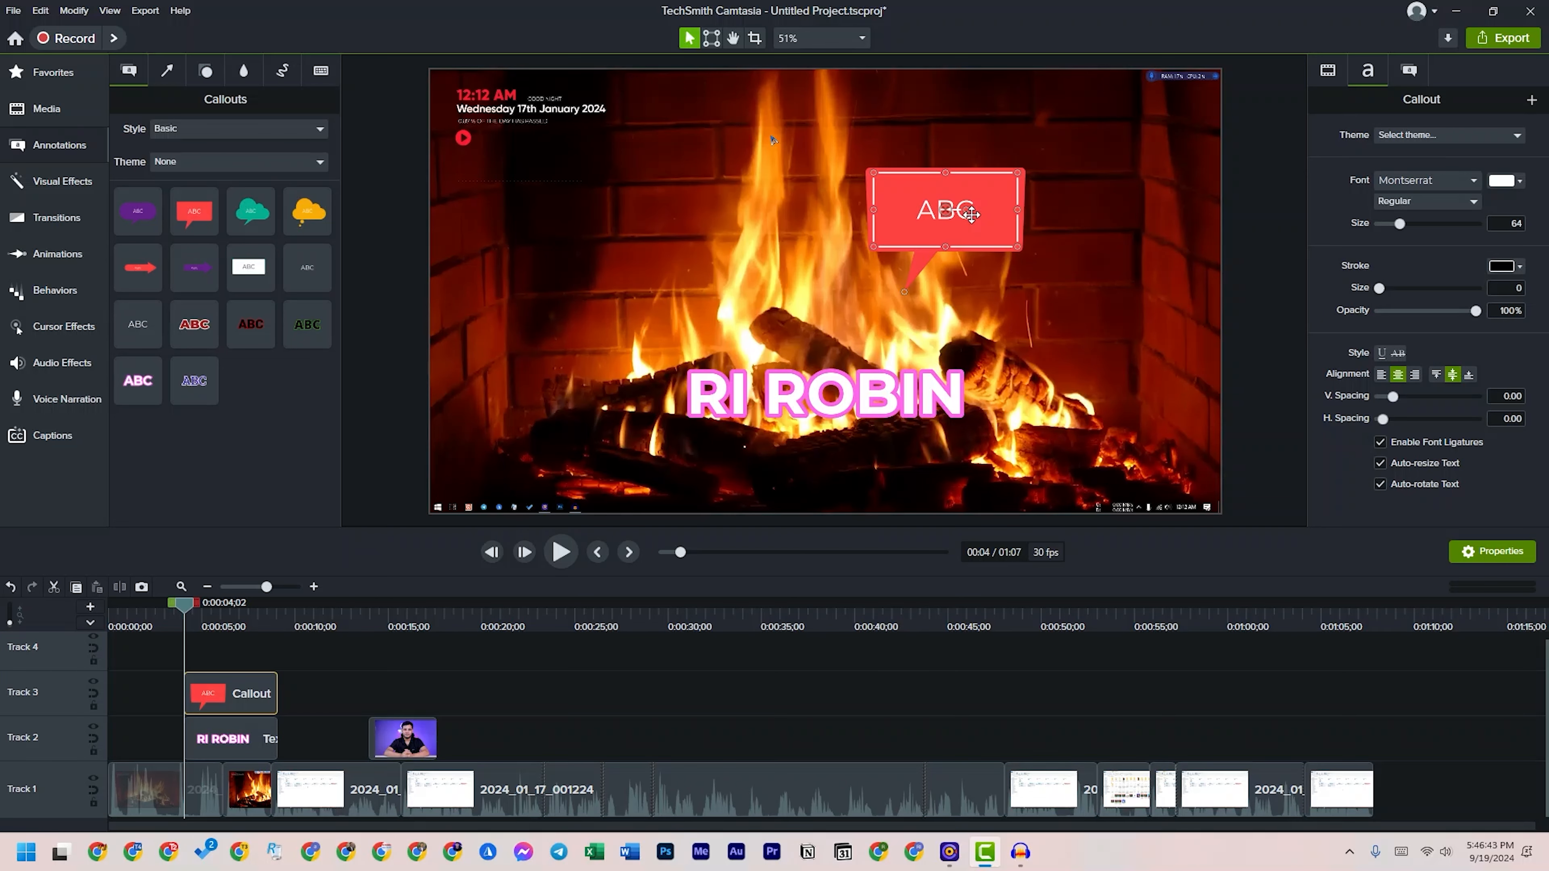
drag(928, 289, 591, 352)
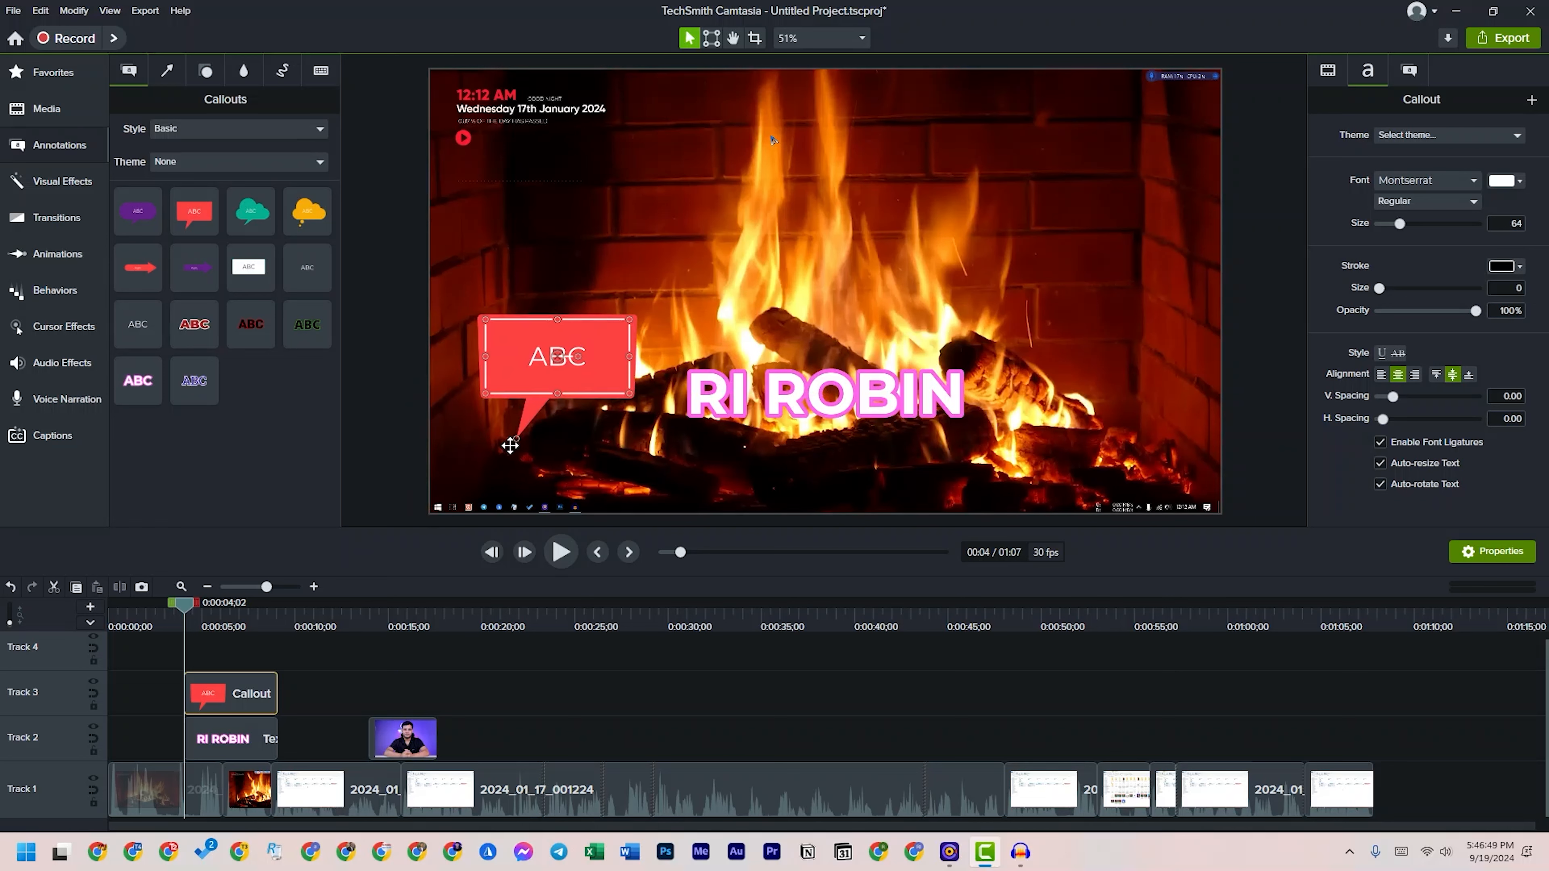
drag(513, 440, 443, 518)
- Shrink the speech bubble's box to hug its text, then scrub ahead to preview
double_click(588, 362)
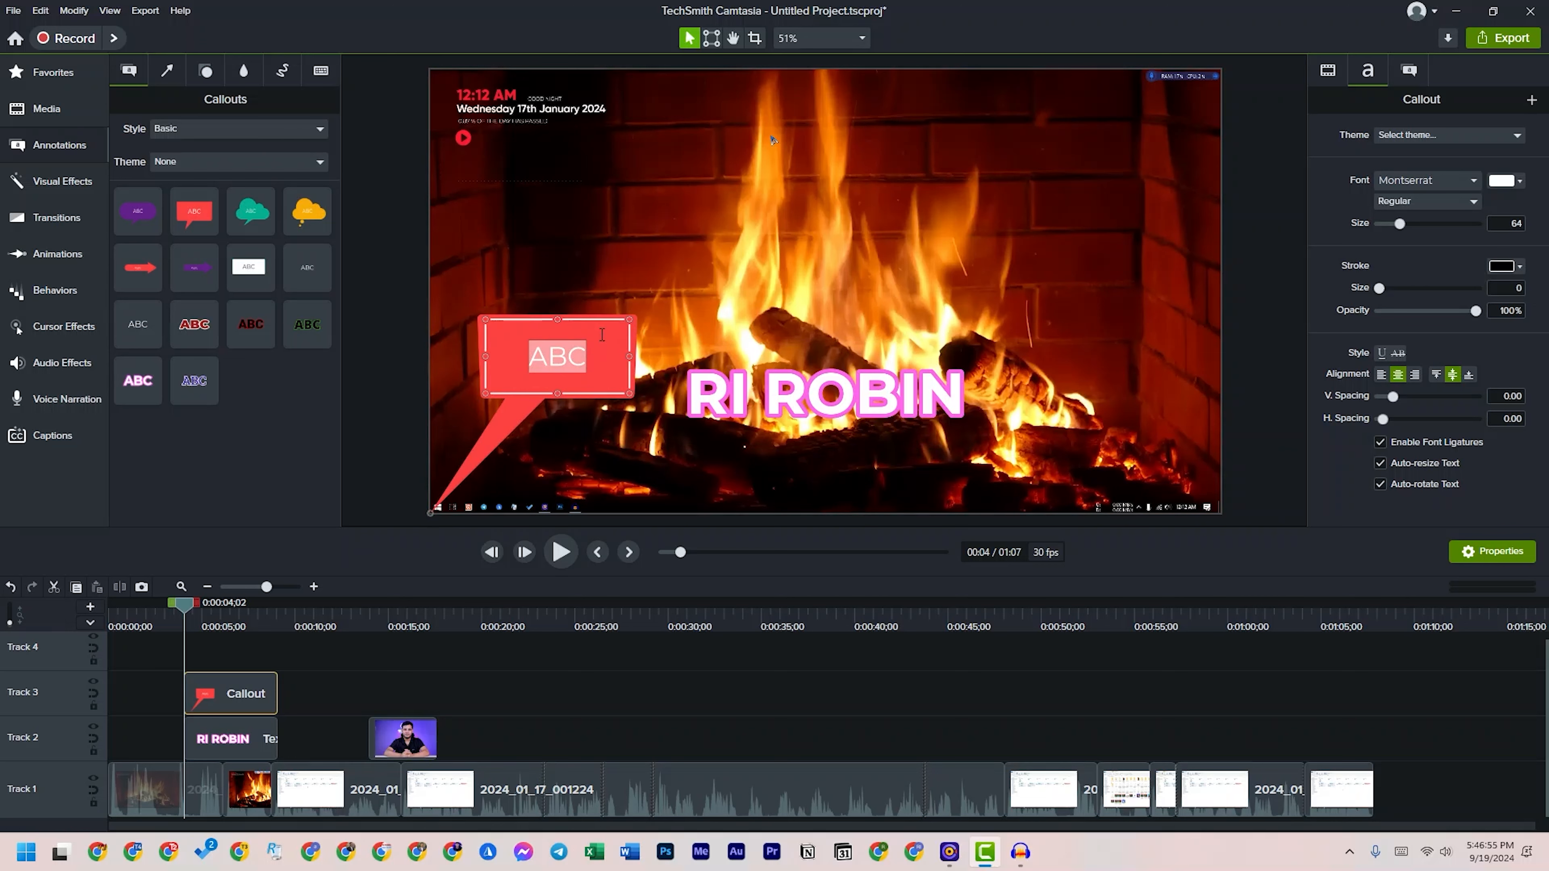
click(556, 392)
drag(558, 394, 562, 364)
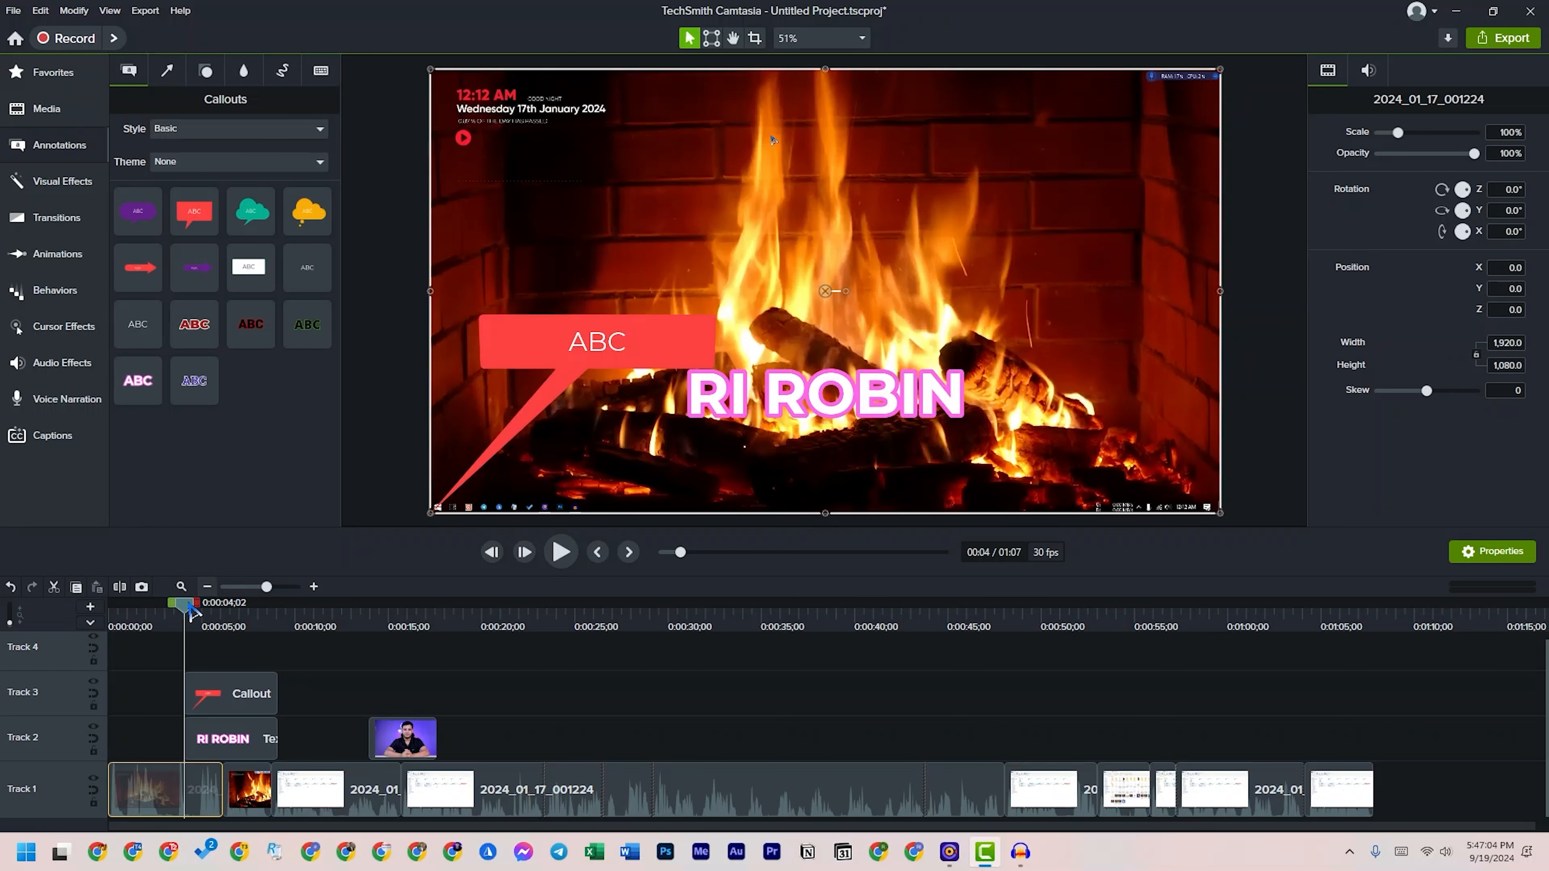
drag(193, 612, 267, 627)
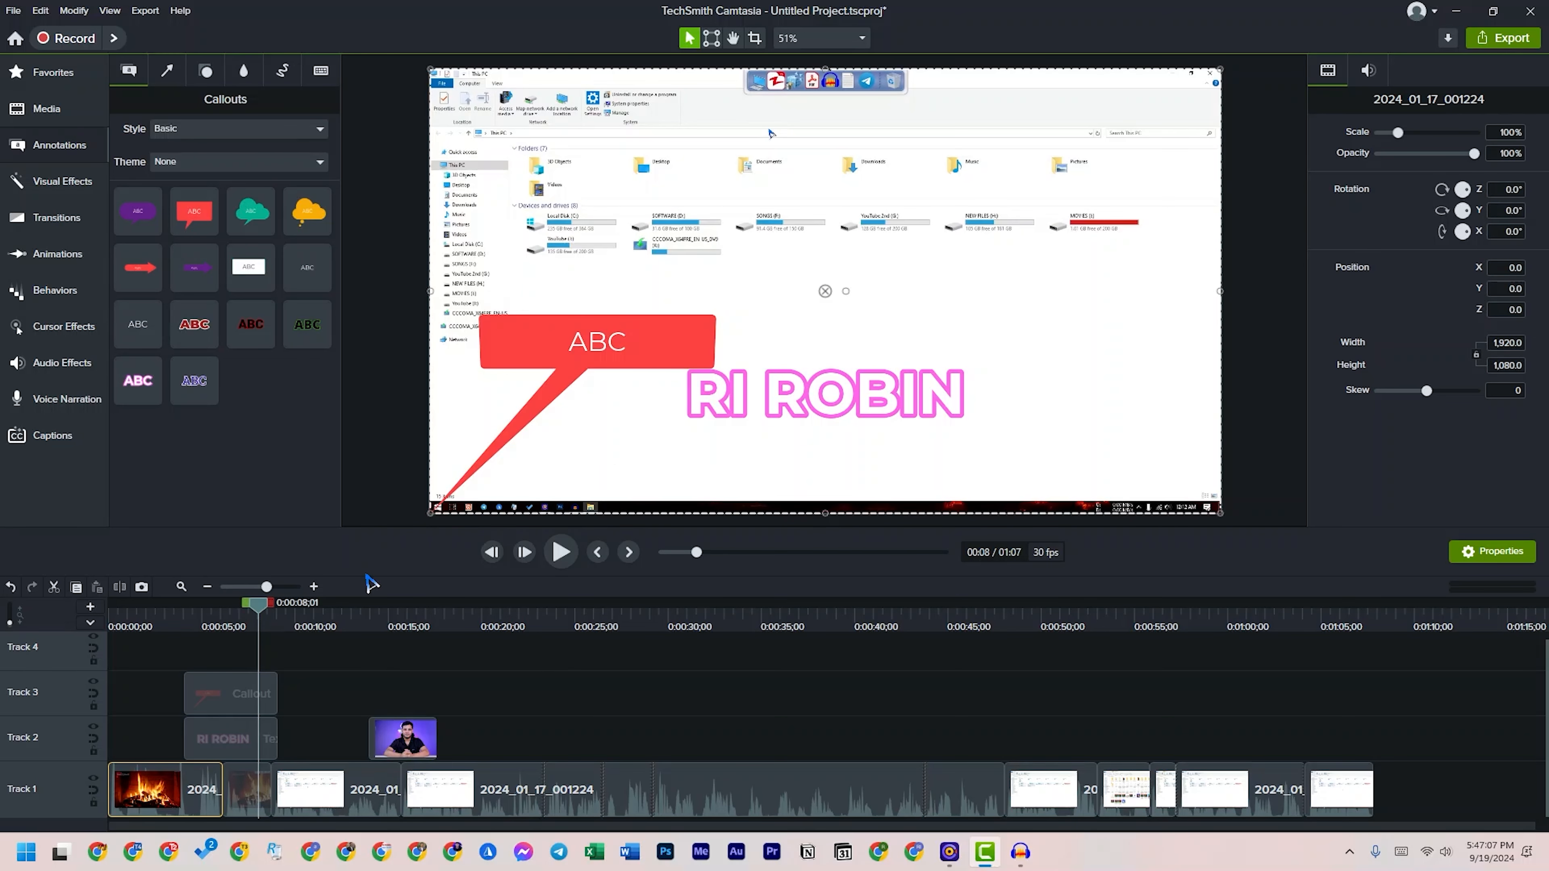
- Zoom the timeline to seconds, return to 0:05, and show the name title's Text properties
click(207, 586)
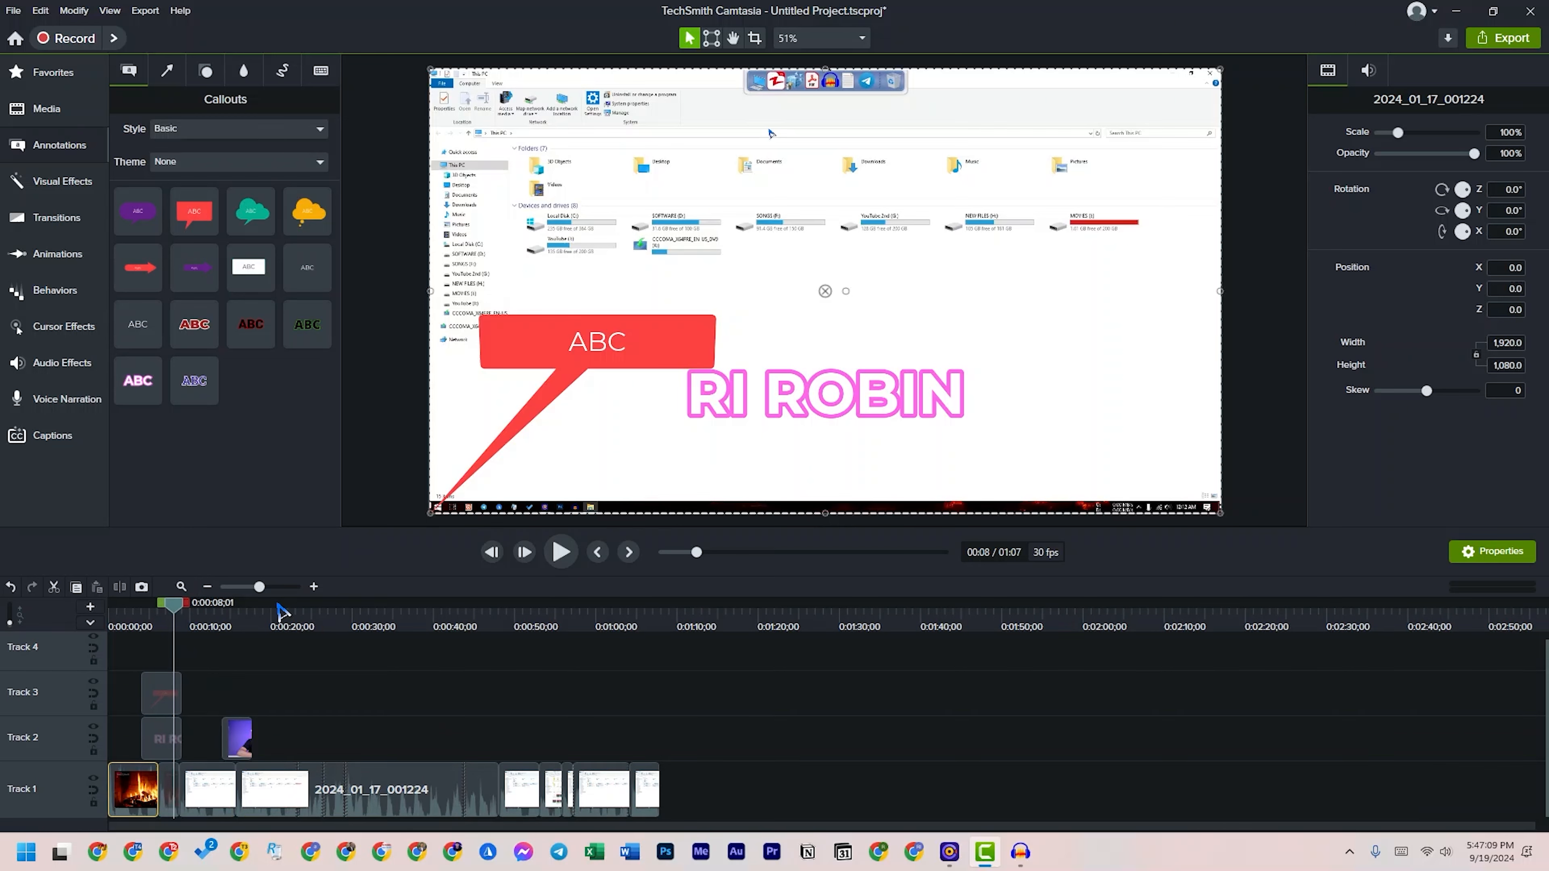
click(313, 586)
drag(179, 616, 514, 671)
click(604, 731)
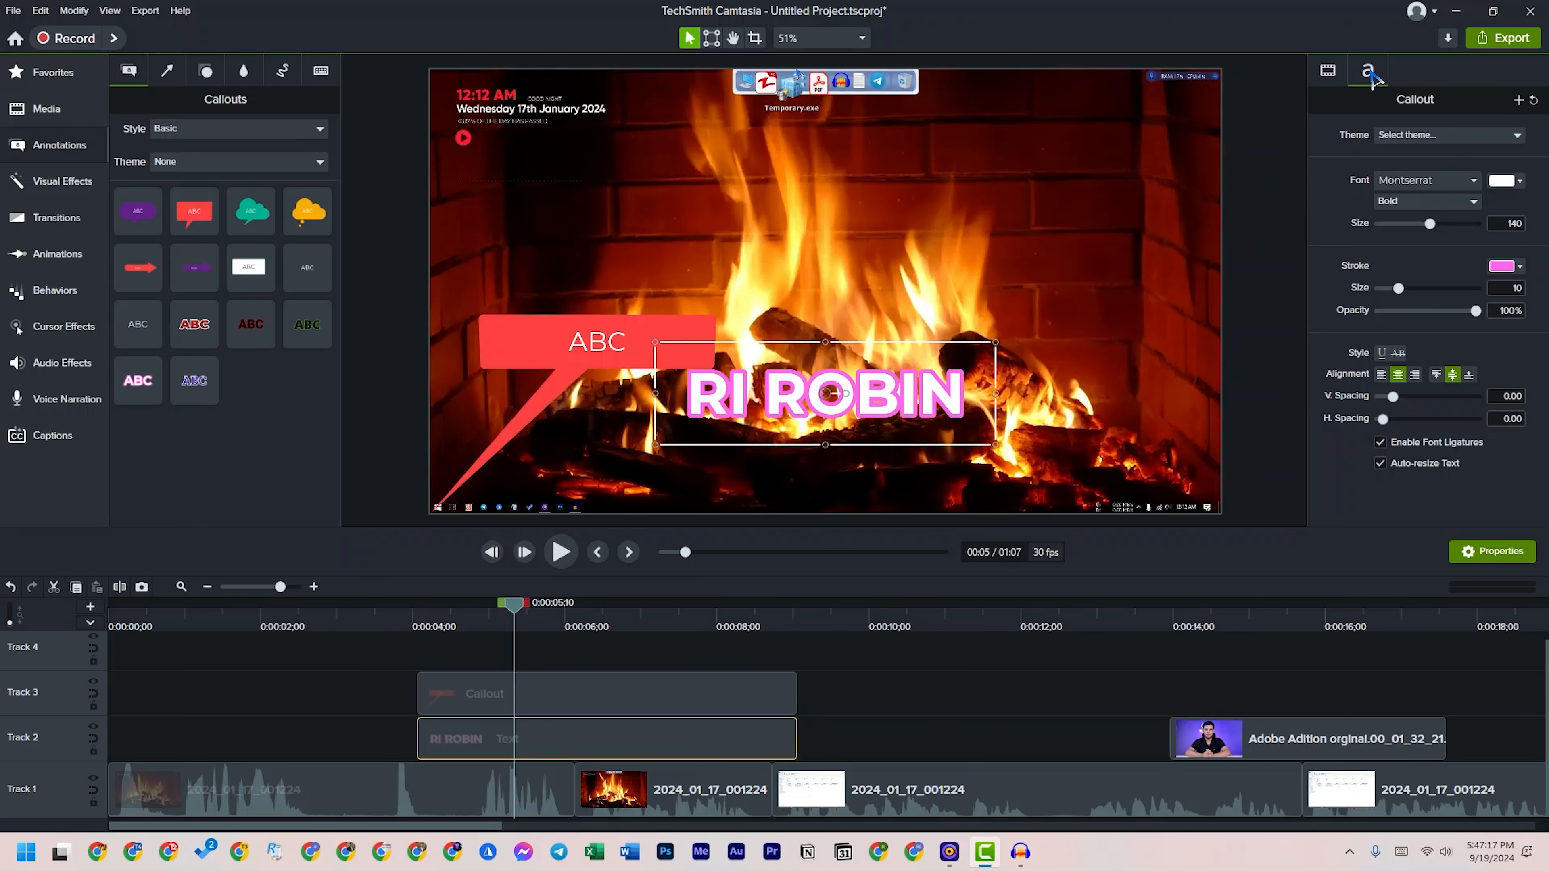
click(1329, 72)
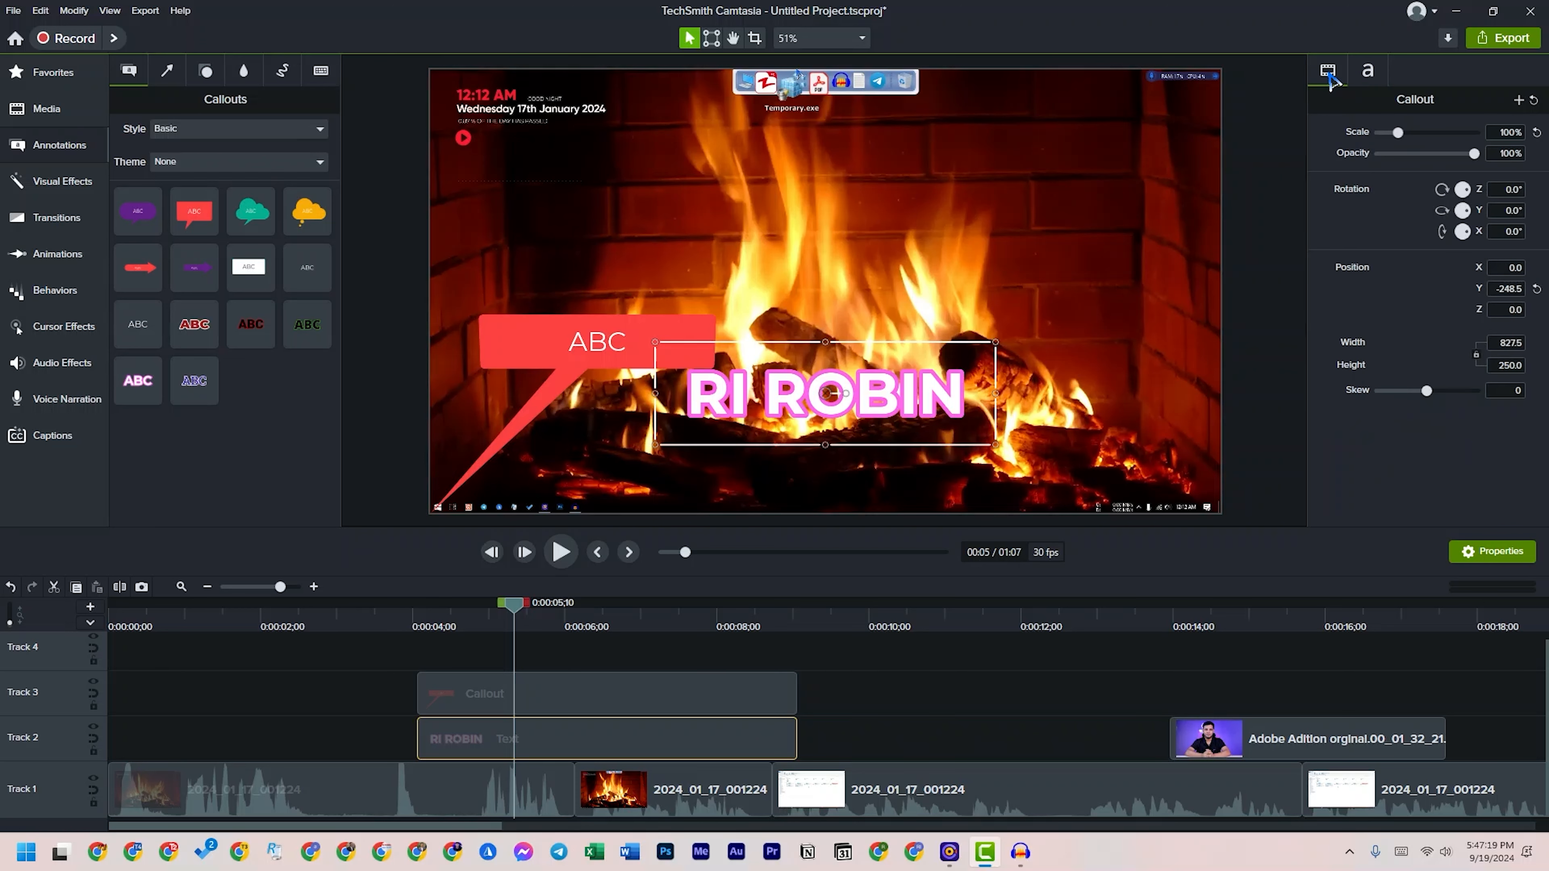
click(1369, 73)
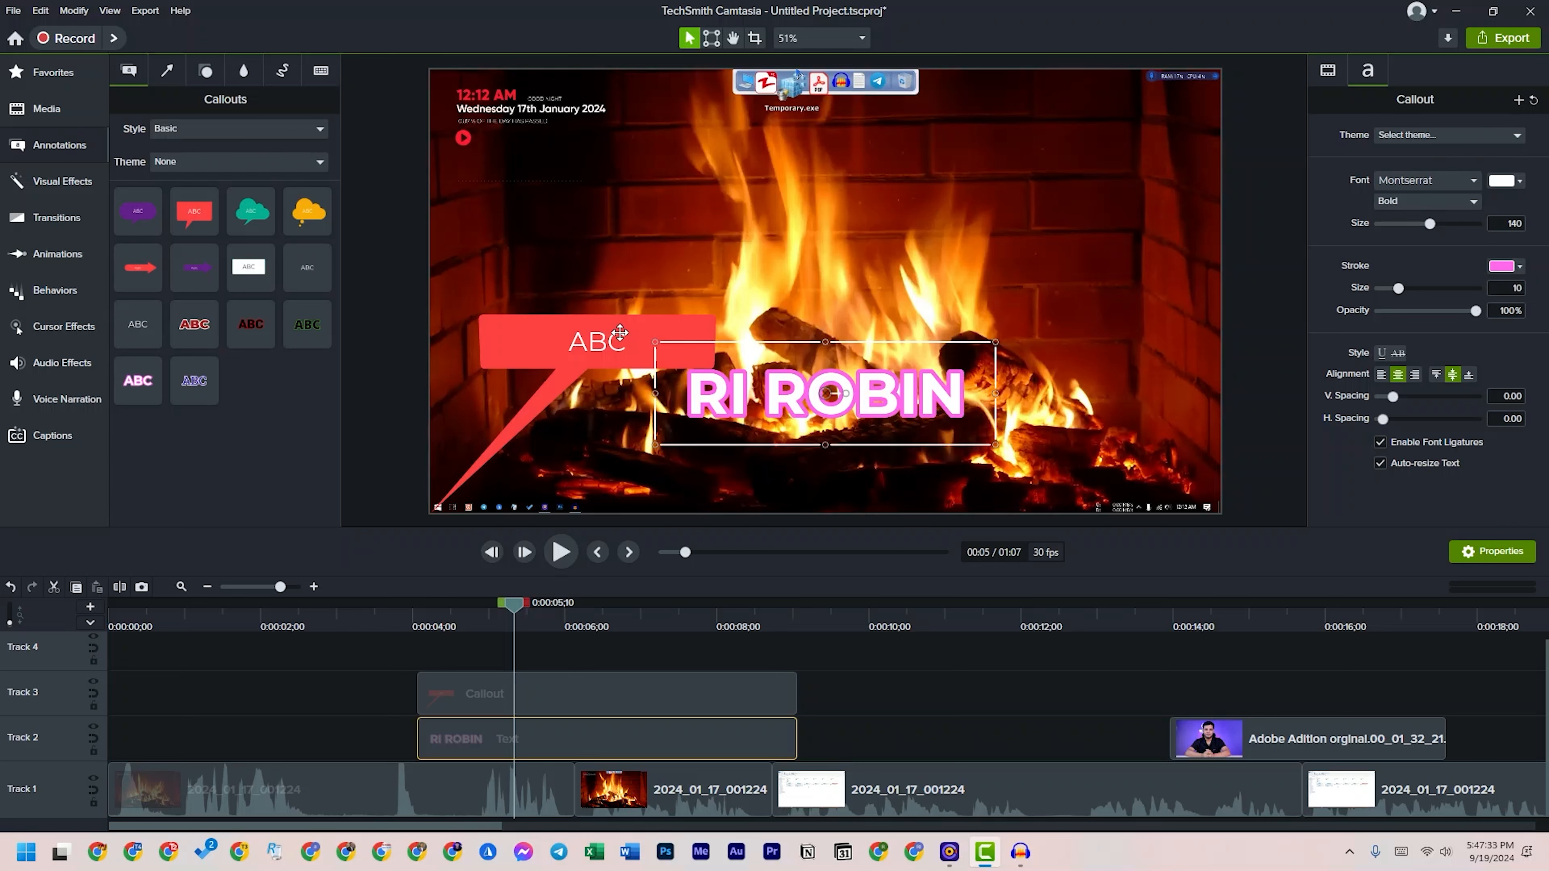
- Set the title's font to Bahnschrift Condensed Bold
double_click(809, 400)
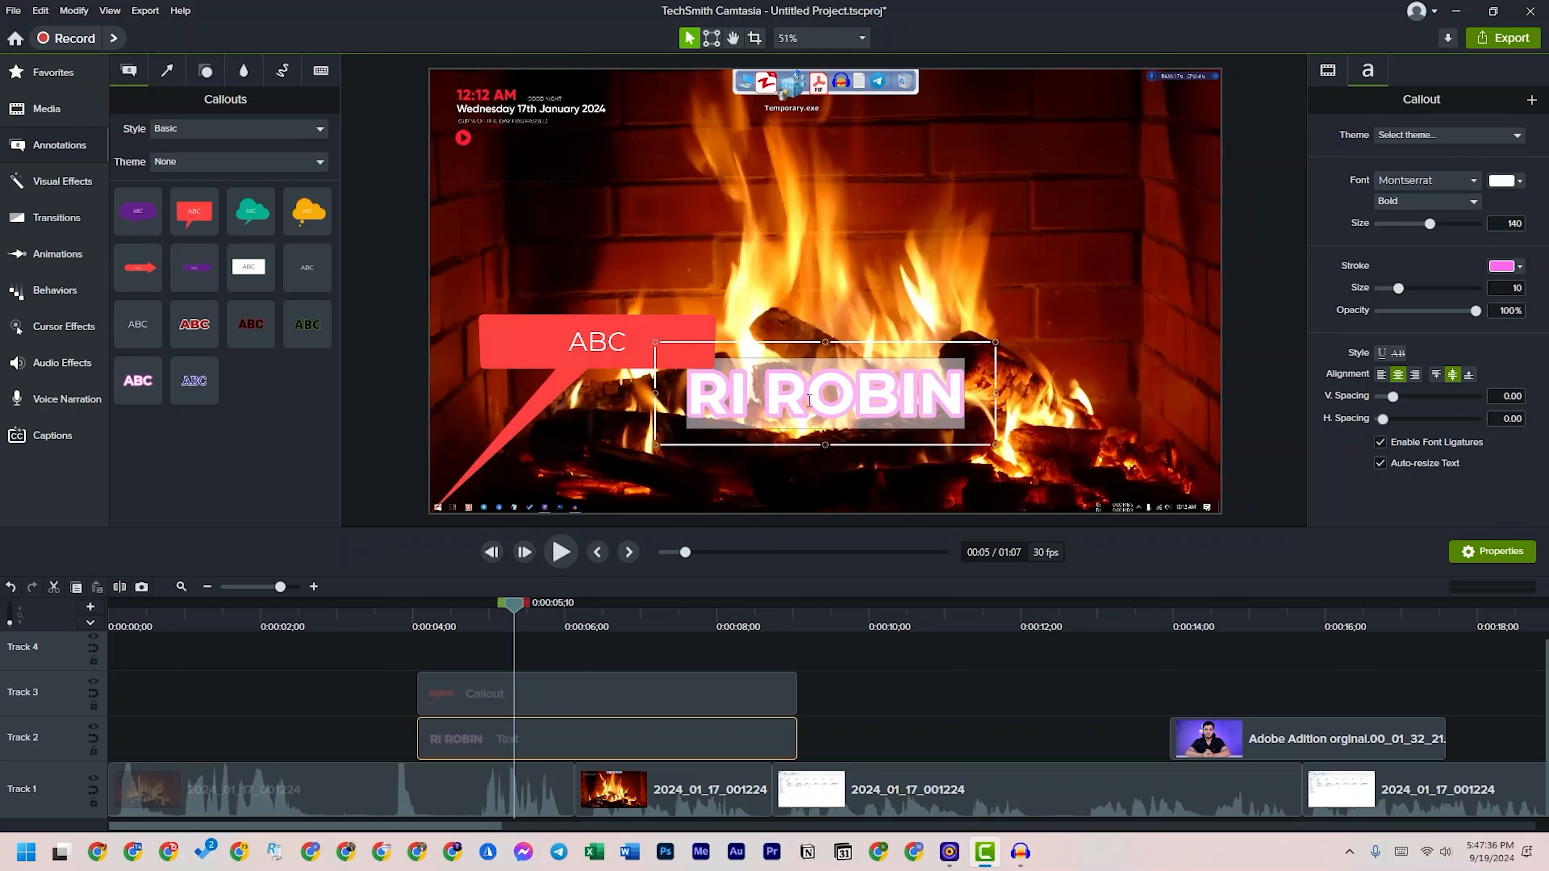
click(1423, 180)
click(1369, 315)
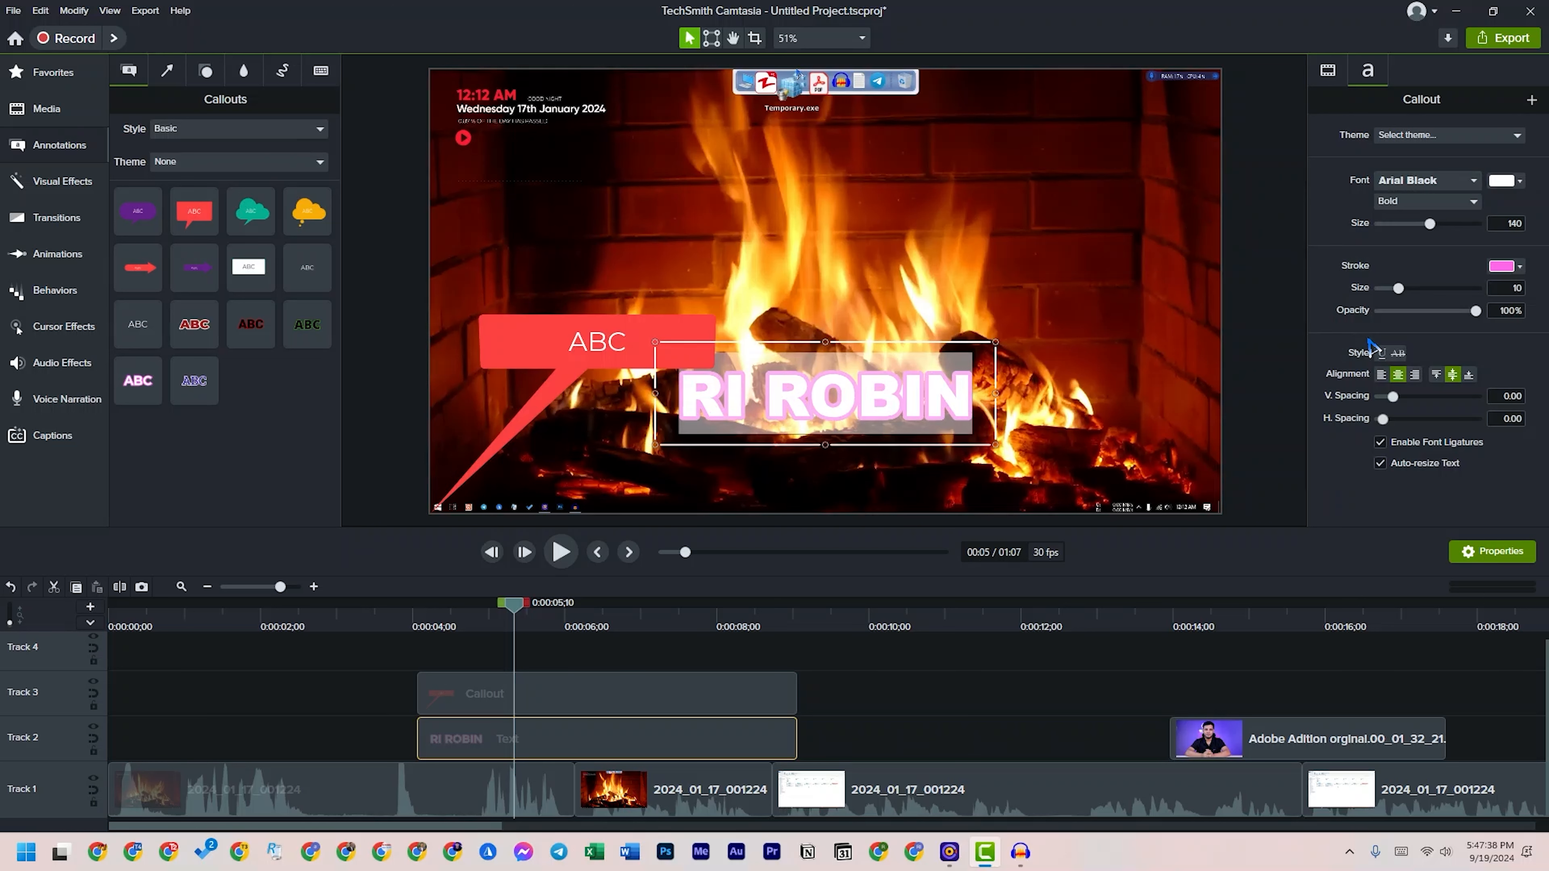
click(1463, 181)
click(1392, 396)
click(1427, 202)
click(1418, 224)
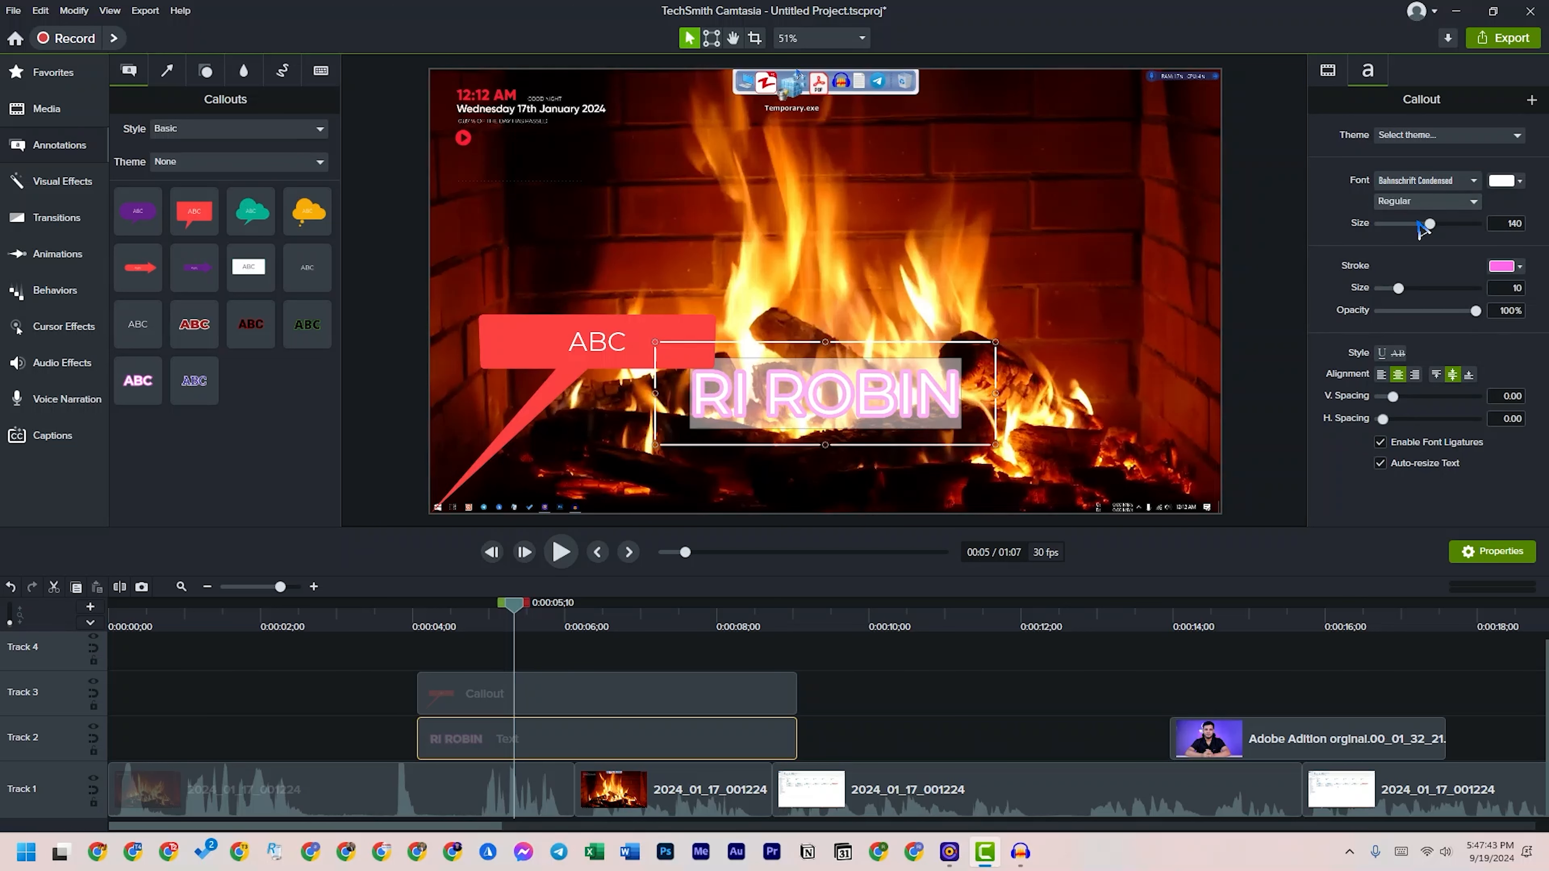
click(1438, 202)
click(1409, 253)
- Make the title text red at size 171 with a white outline of size 3
click(1503, 183)
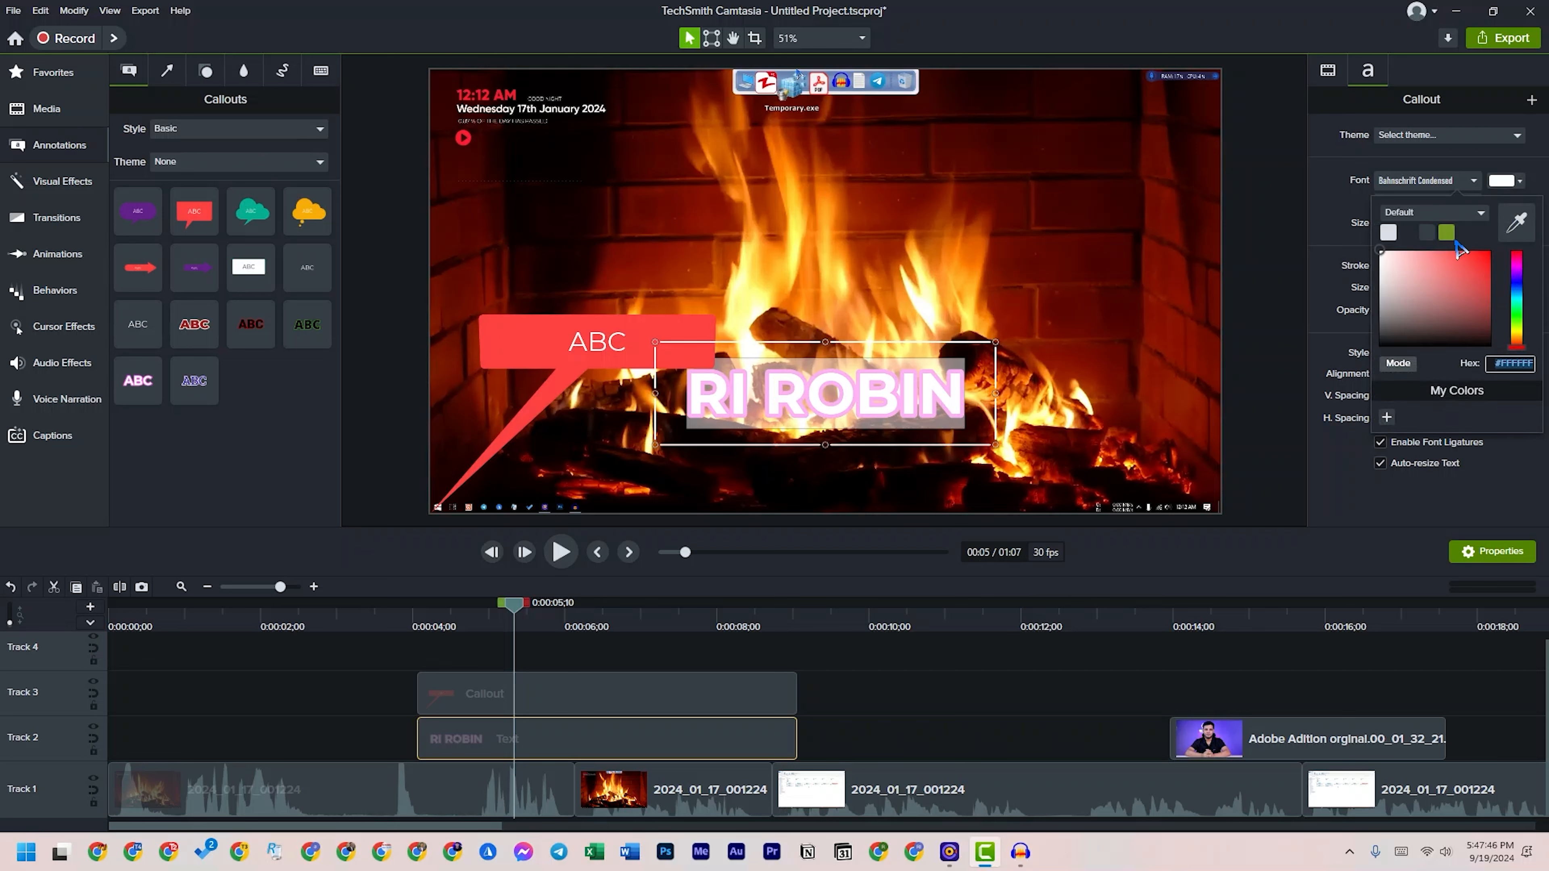
click(1486, 277)
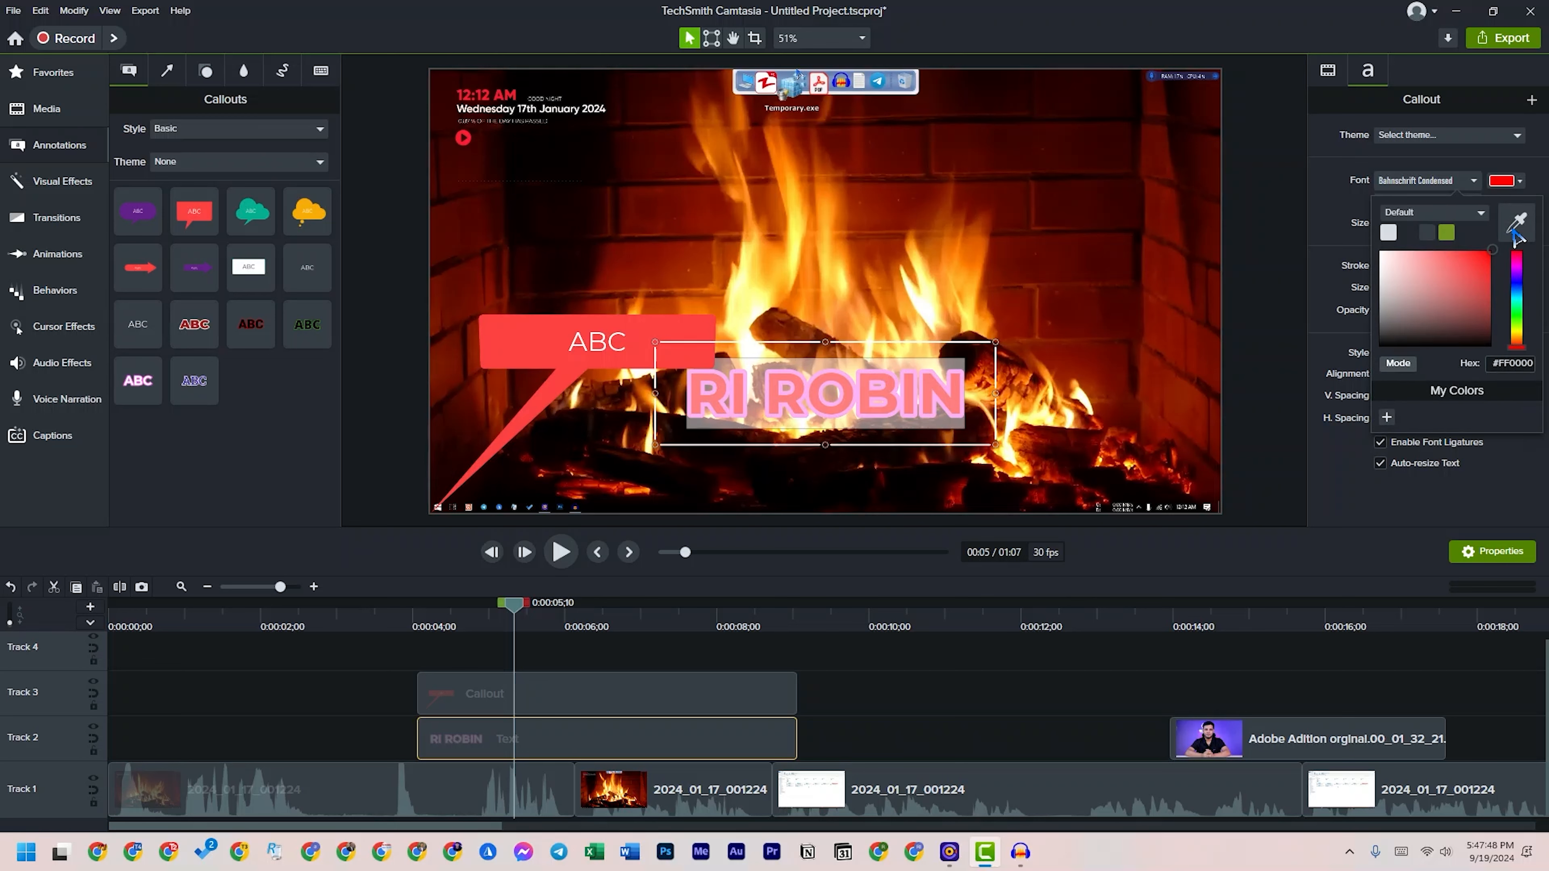
mouse_move(1429, 224)
mouse_down()
mouse_move(1412, 230)
mouse_move(1439, 235)
mouse_move(1423, 247)
mouse_up()
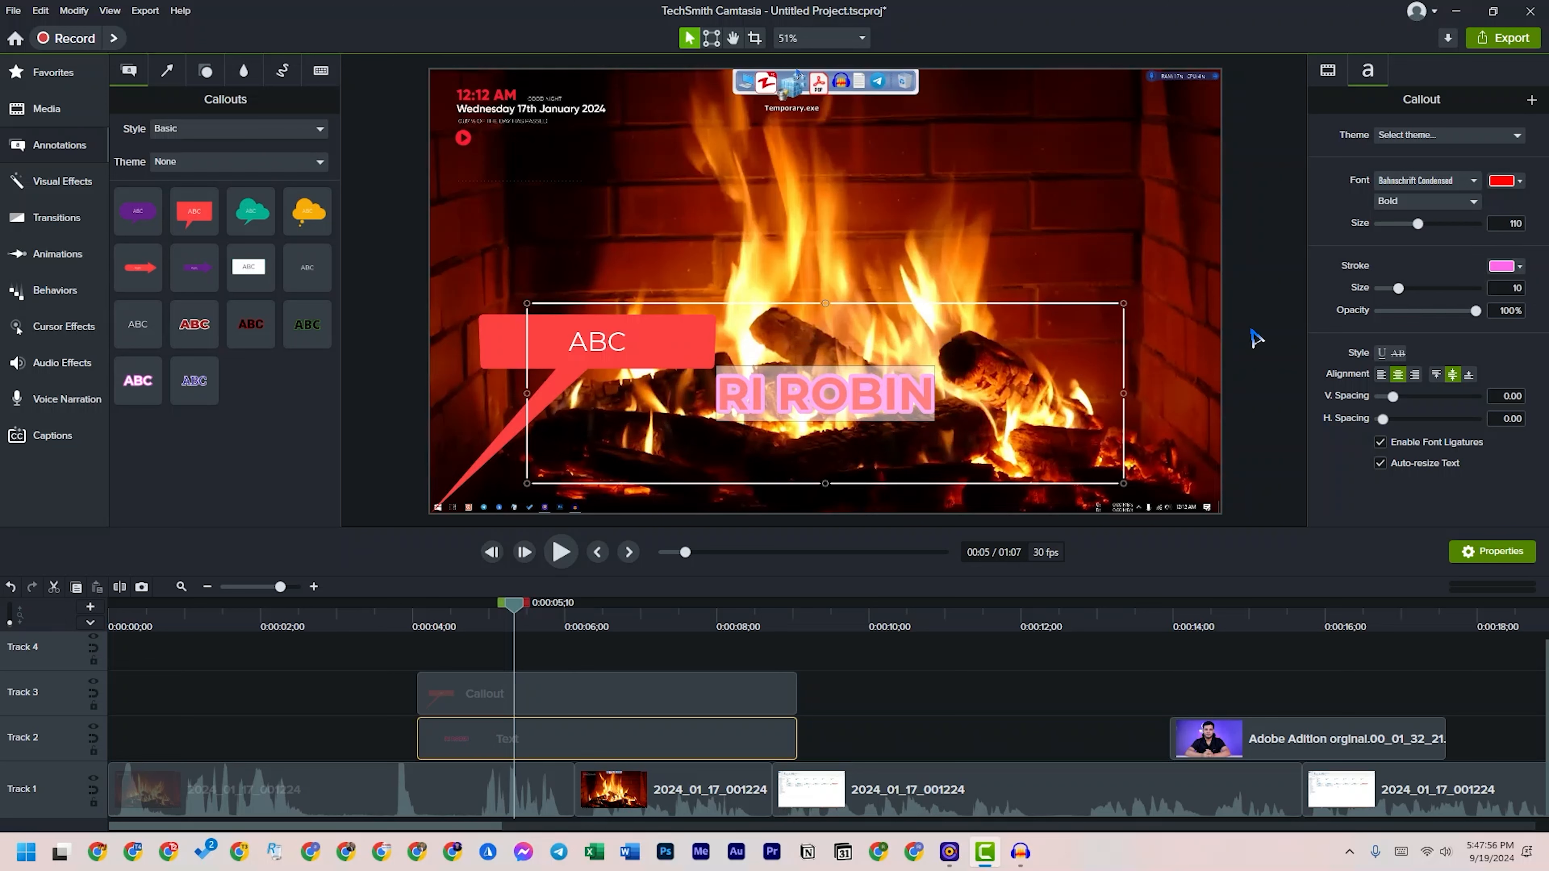
drag(1422, 235, 1445, 235)
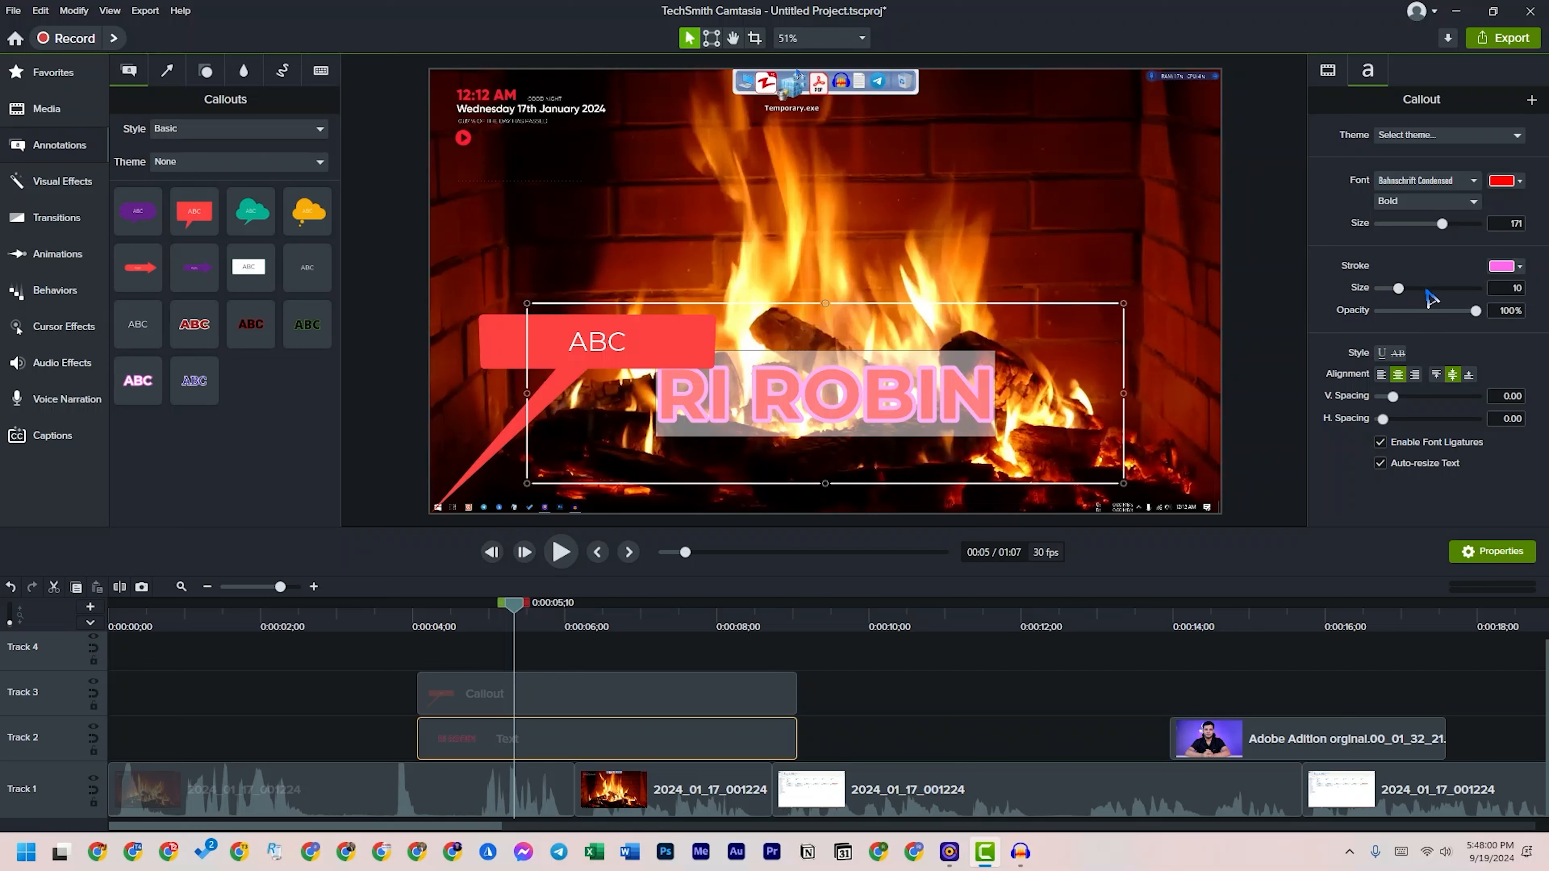
click(1503, 265)
click(1388, 317)
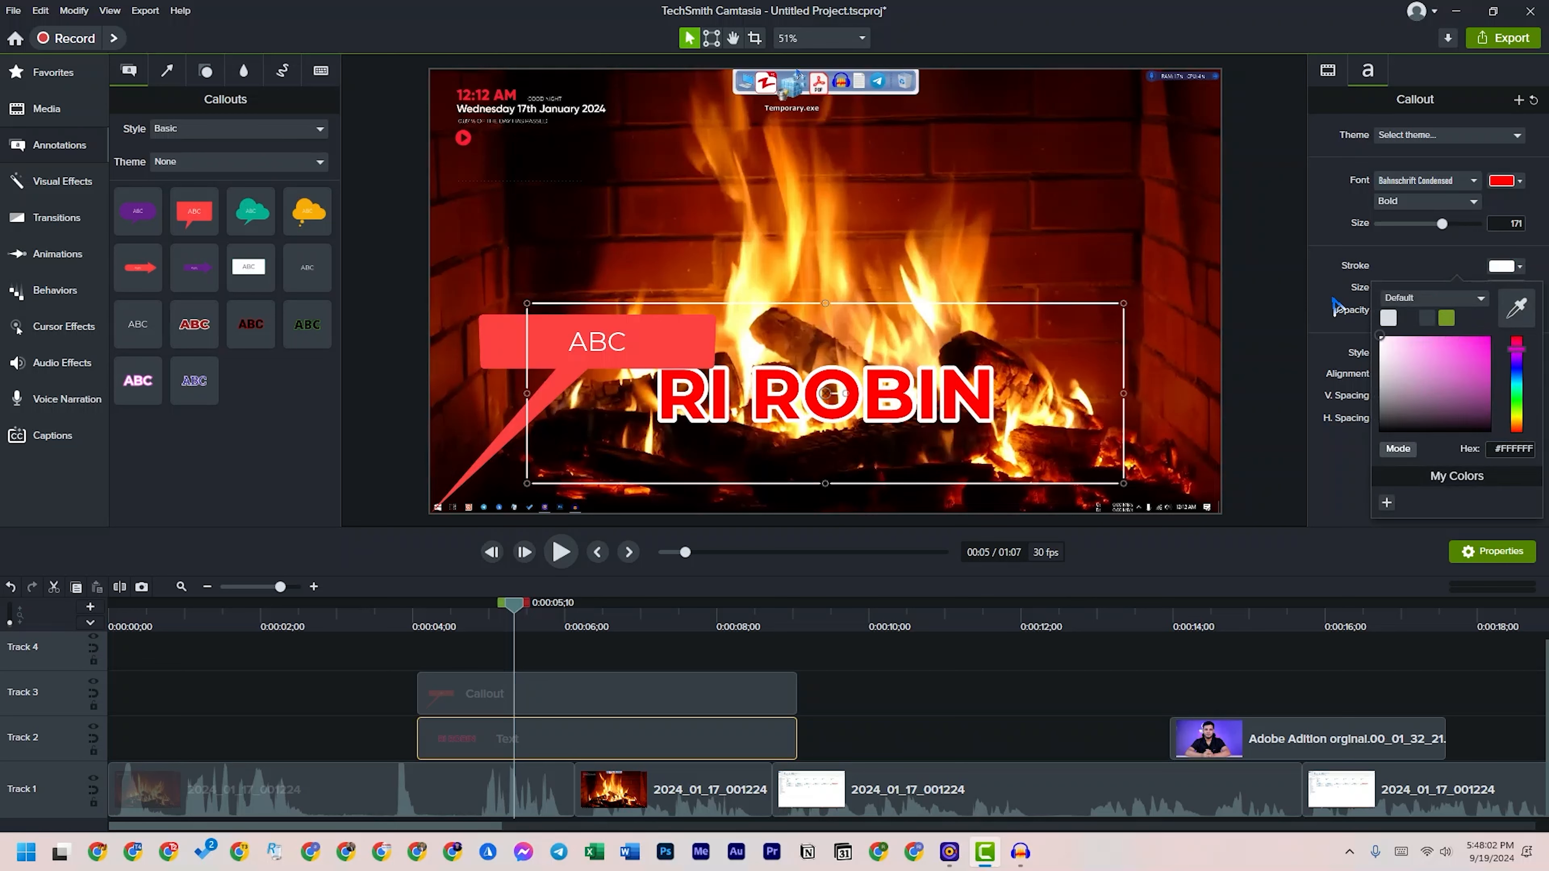
click(1328, 247)
drag(1403, 291, 1466, 291)
mouse_move(1397, 299)
mouse_down()
mouse_move(1451, 302)
mouse_move(1395, 300)
mouse_up()
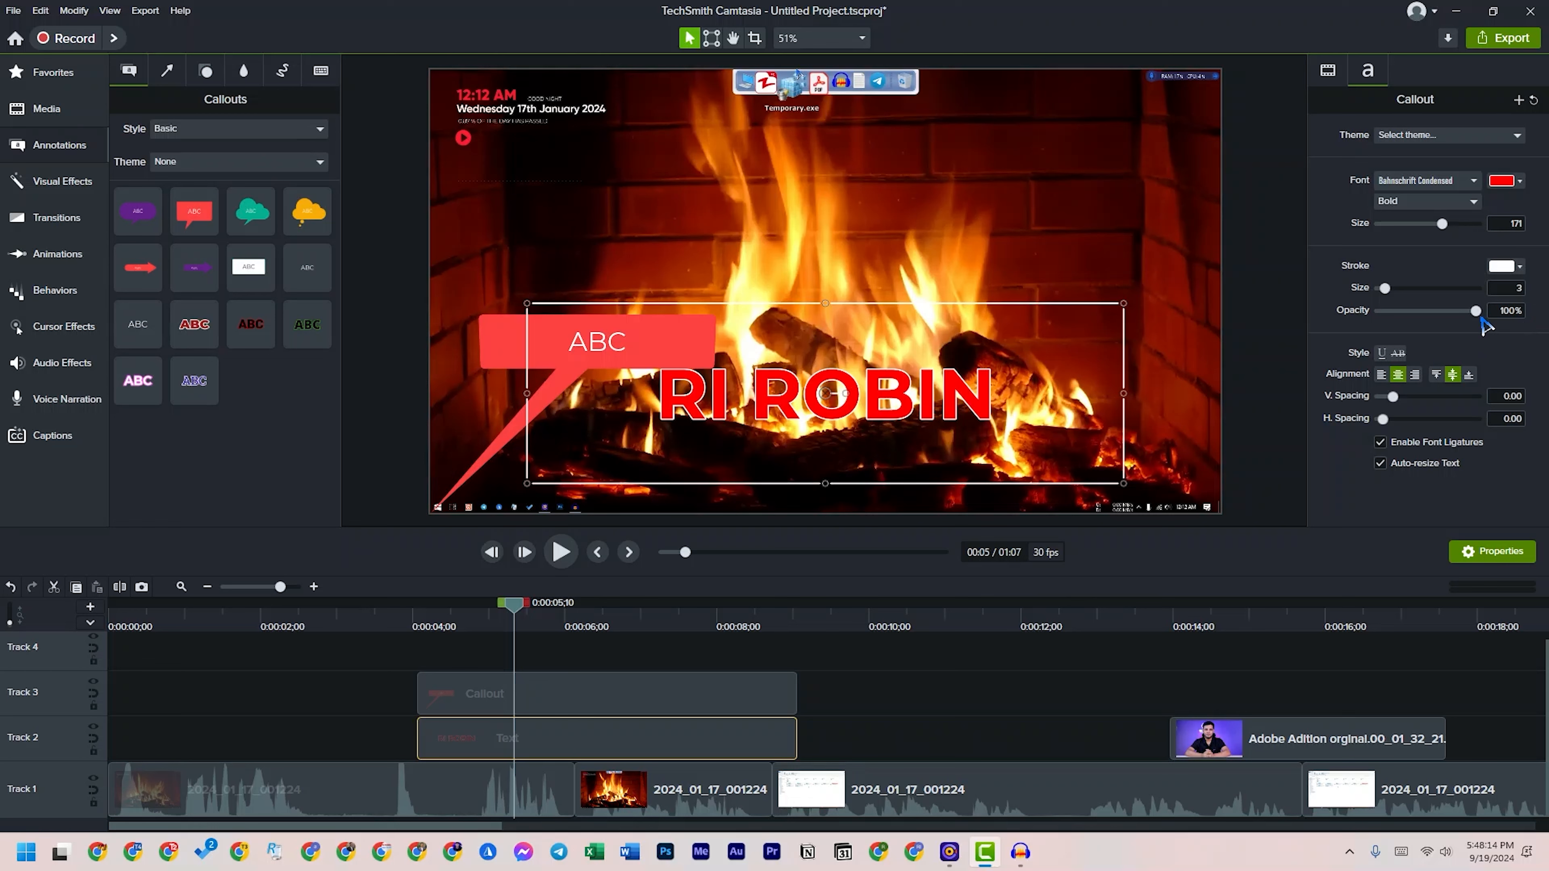
mouse_move(1475, 310)
mouse_down()
mouse_move(1403, 329)
mouse_move(1488, 329)
mouse_move(1350, 343)
mouse_move(1473, 352)
mouse_up()
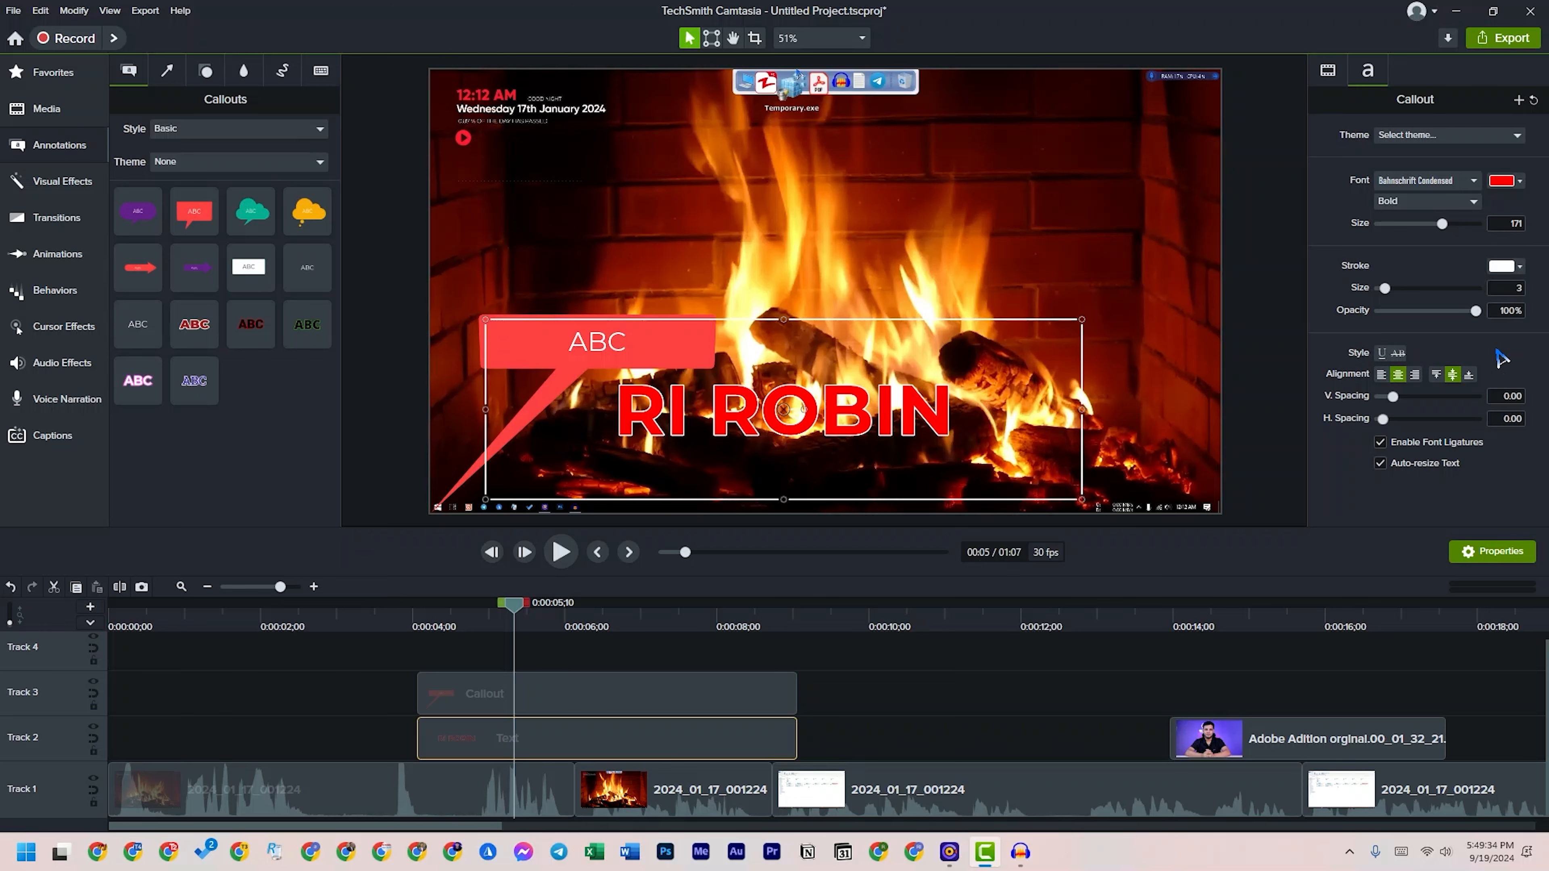
- Centre-align the title, increase its line spacing, and move the box higher over the fire
click(1381, 373)
click(1399, 374)
click(1415, 374)
click(1435, 374)
click(1452, 374)
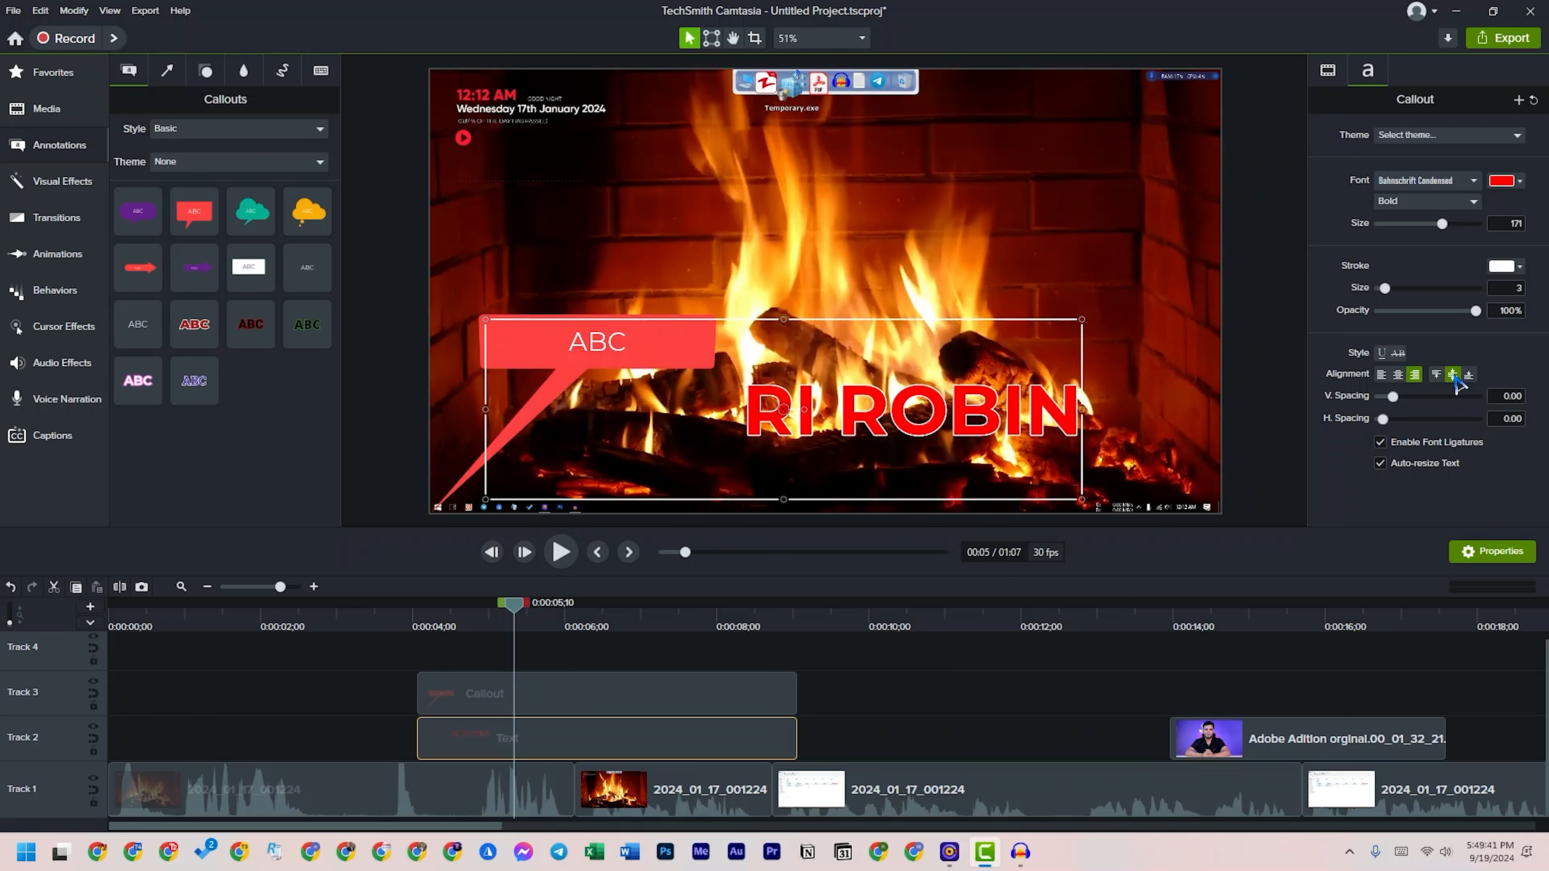
click(1397, 374)
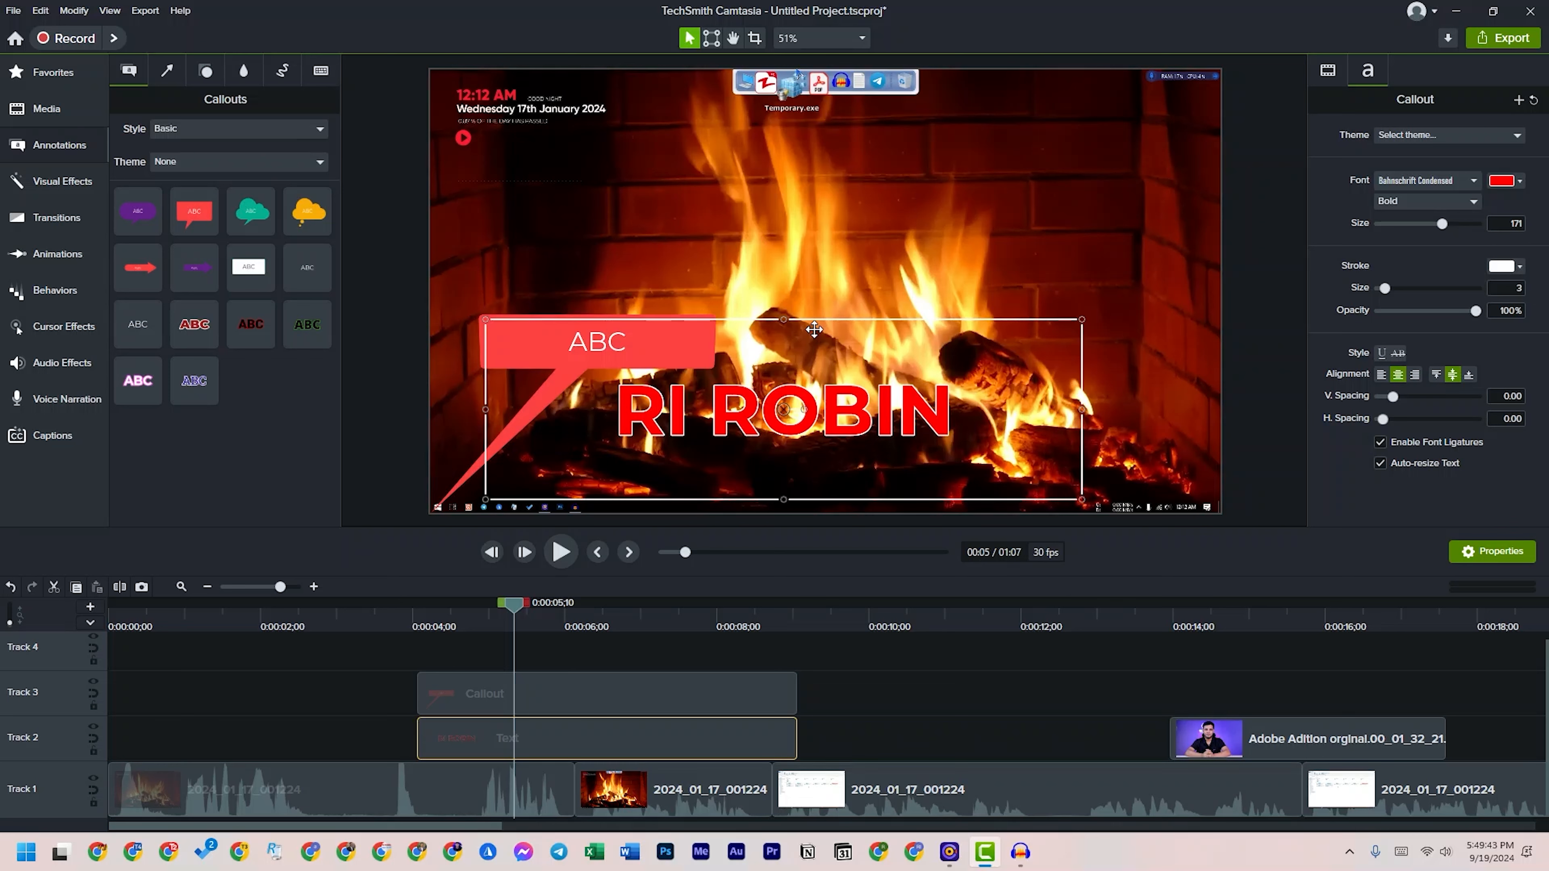
drag(806, 414, 879, 404)
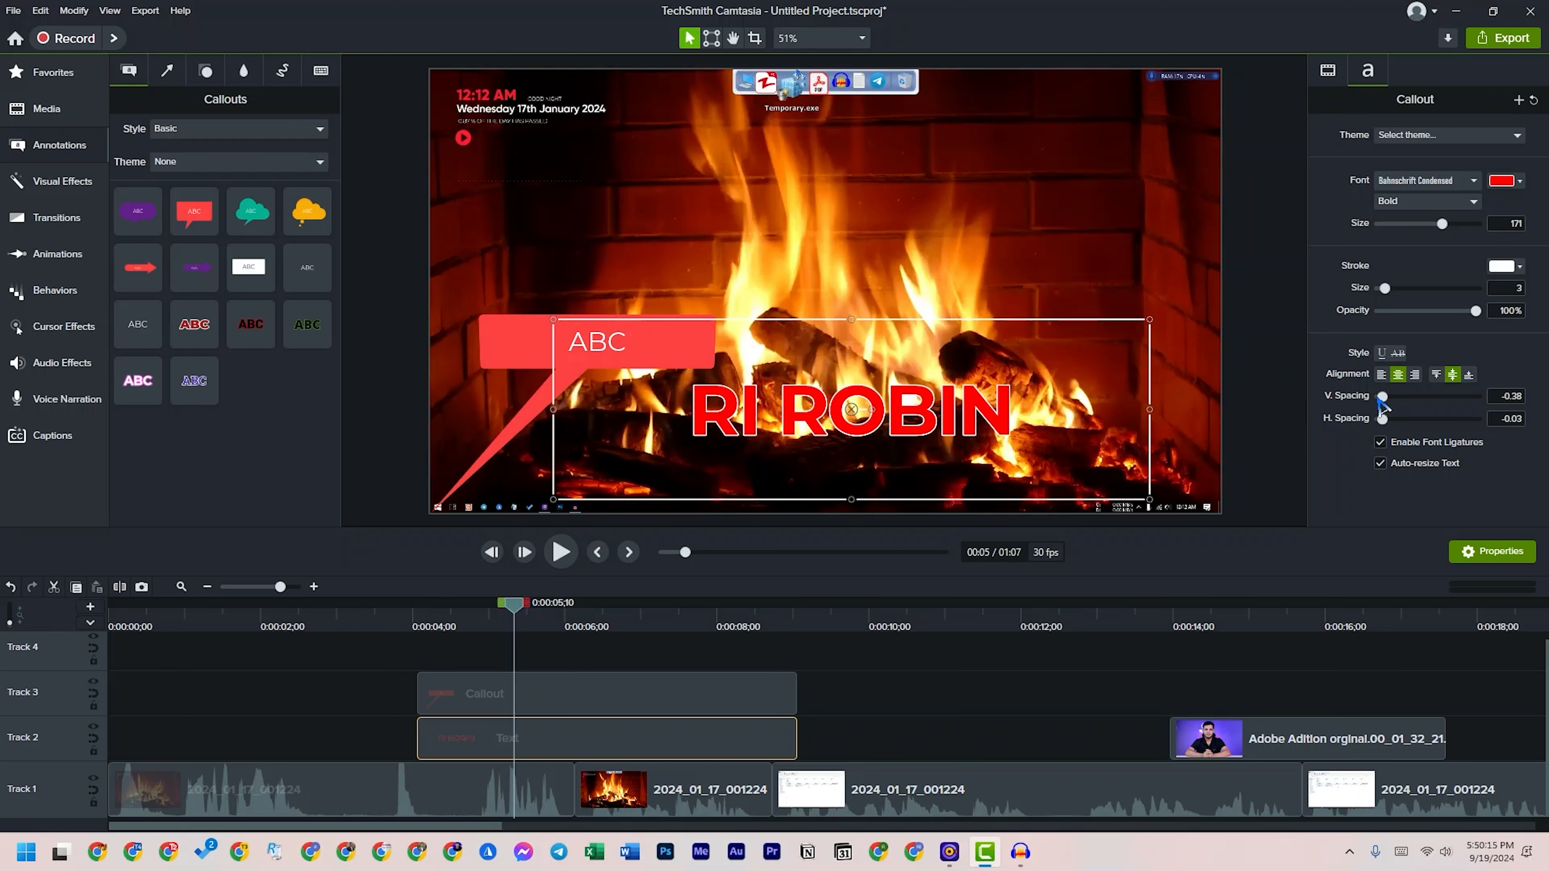
drag(1391, 398, 1417, 397)
drag(981, 409, 983, 319)
- Try a second line of text with tighter line spacing, then delete the extra line
double_click(1007, 323)
click(1030, 325)
key(Return)
key(Return)
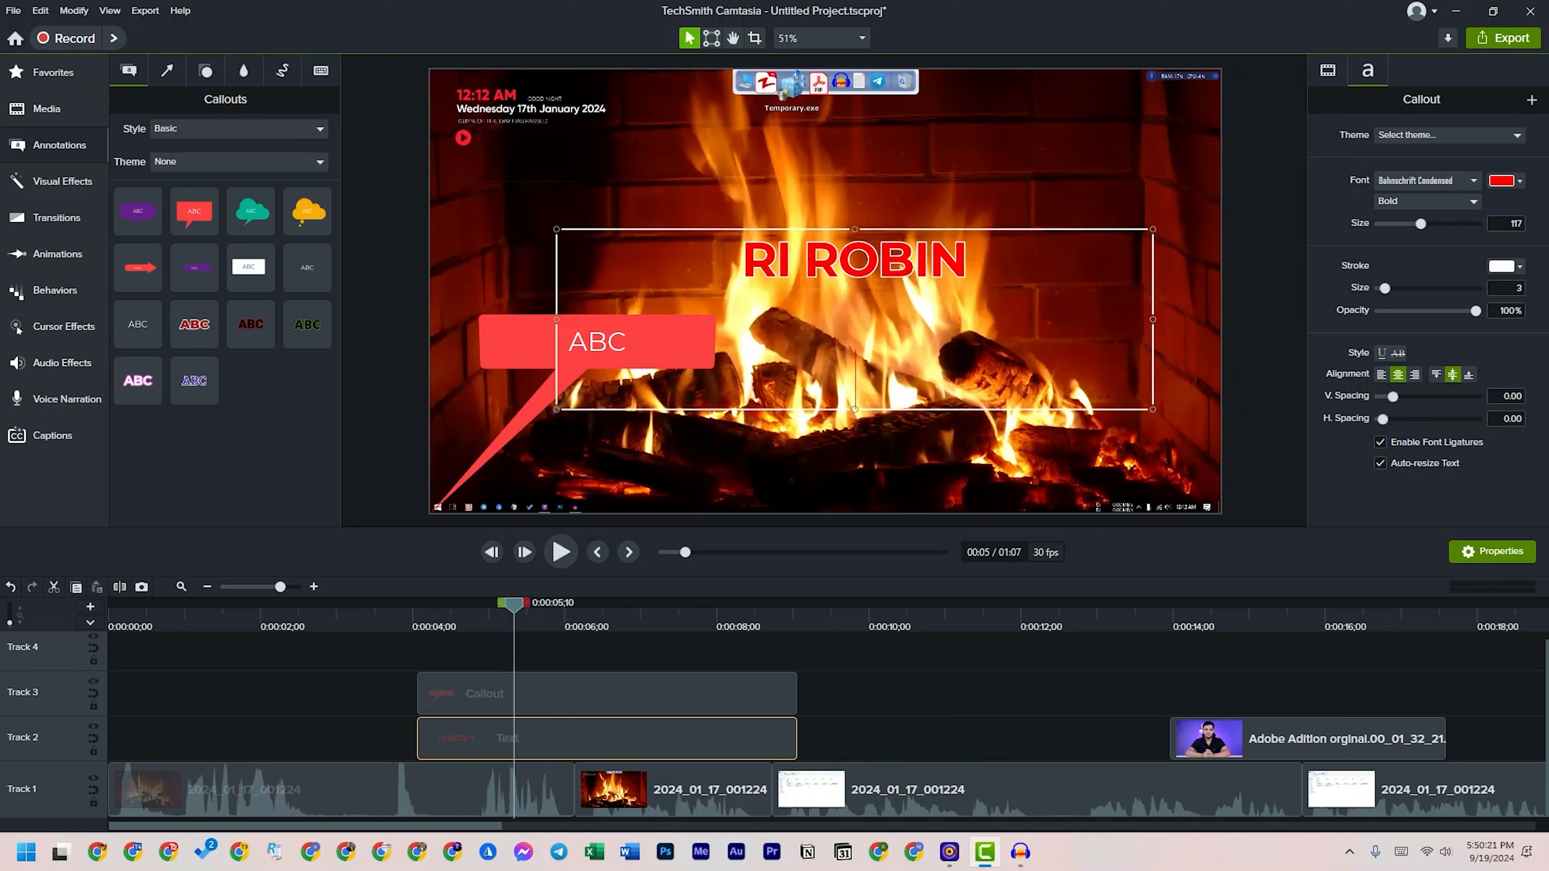
text(jgfd;lkgja;fdsjkgl)
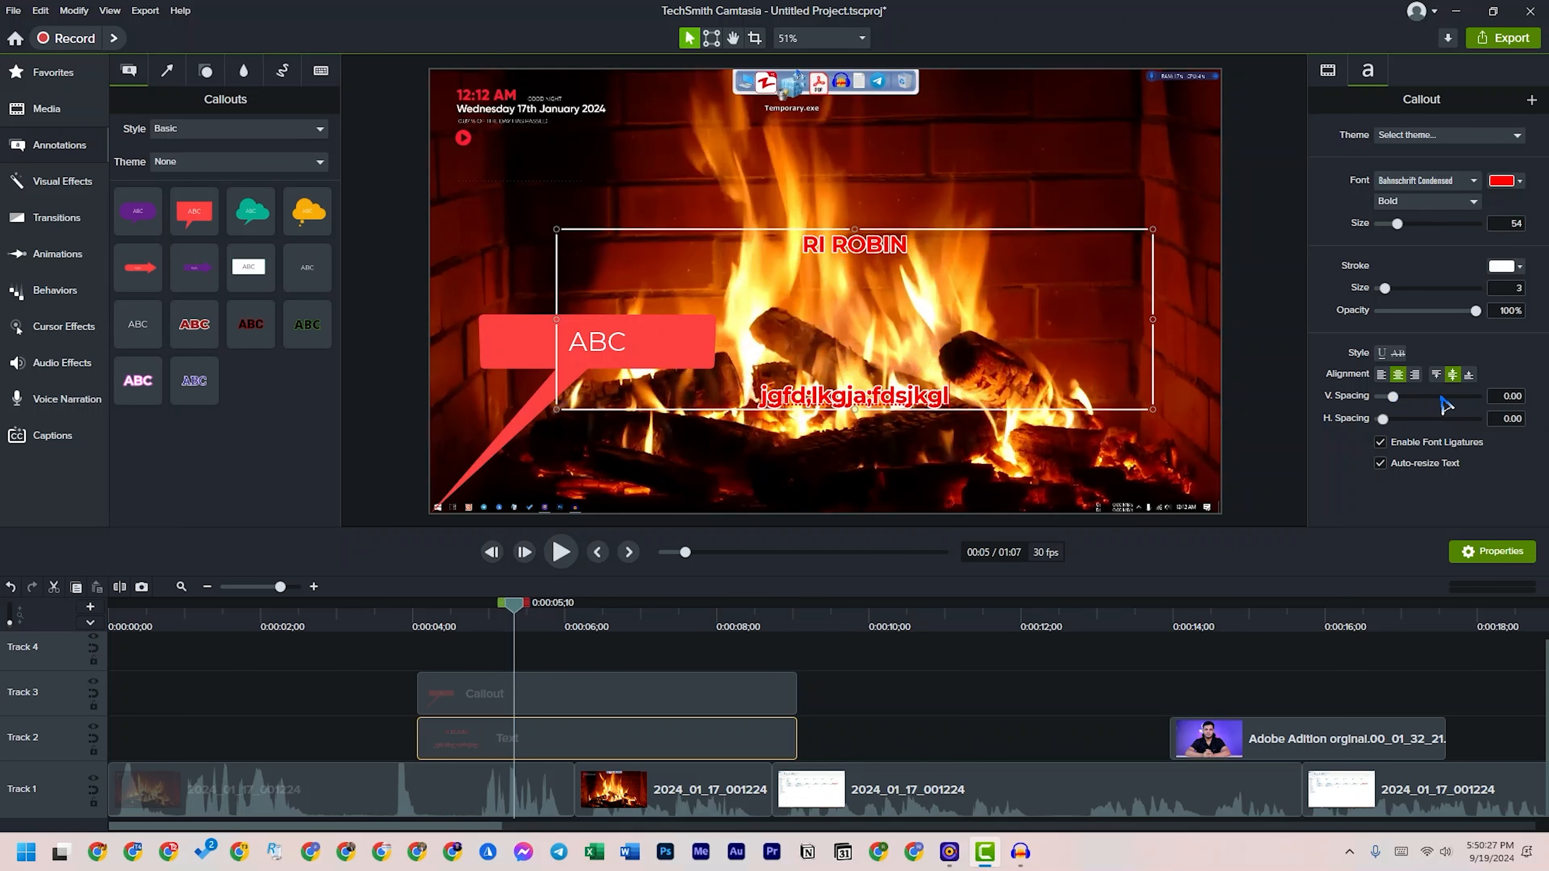
drag(1441, 397, 1390, 399)
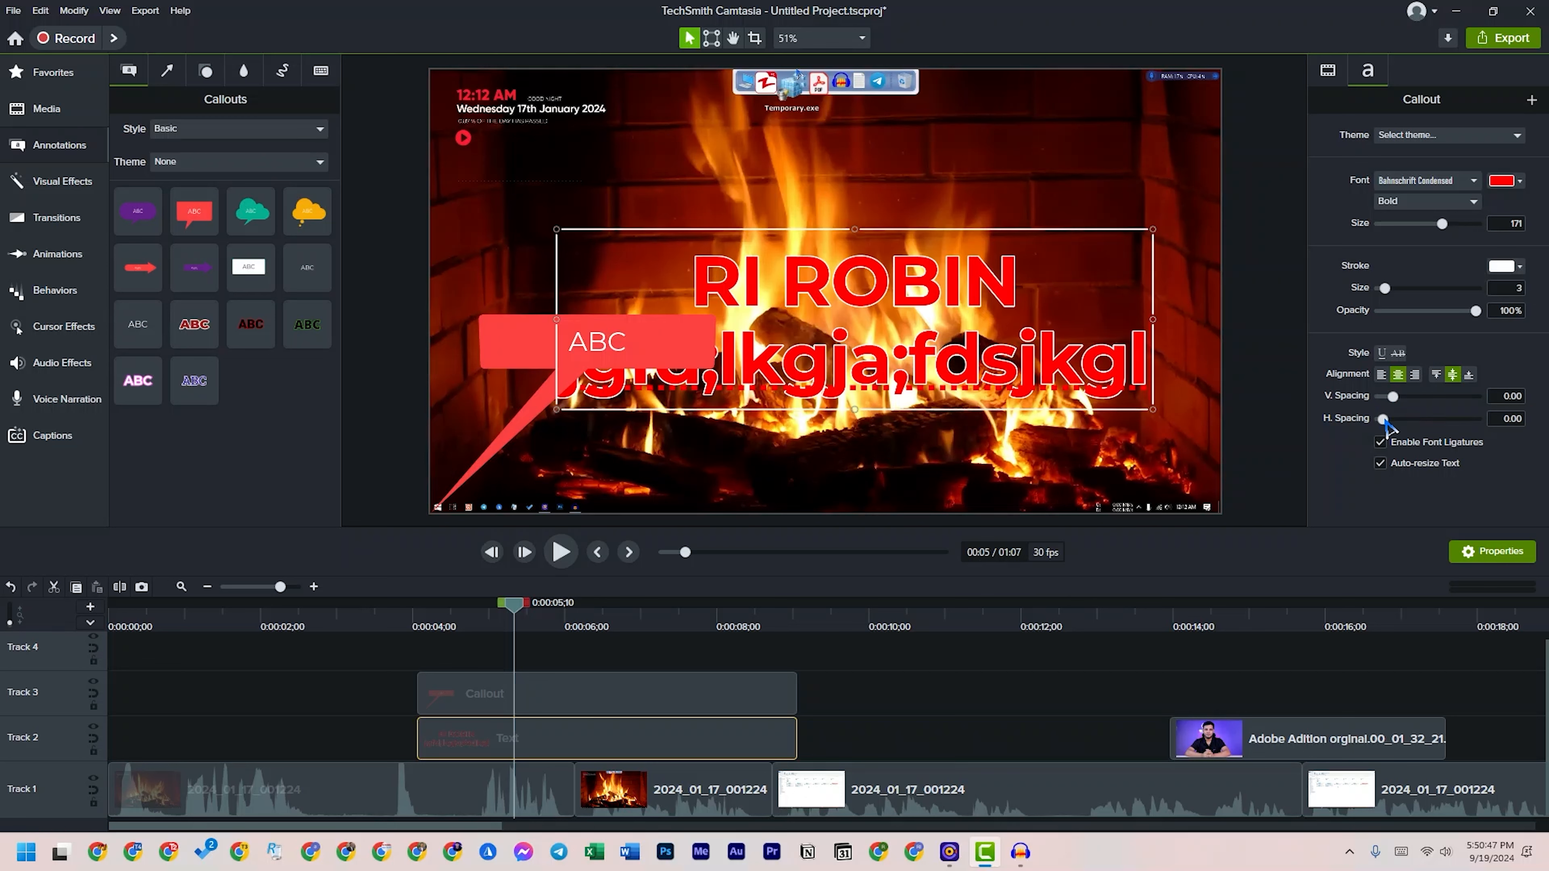
double_click(1045, 374)
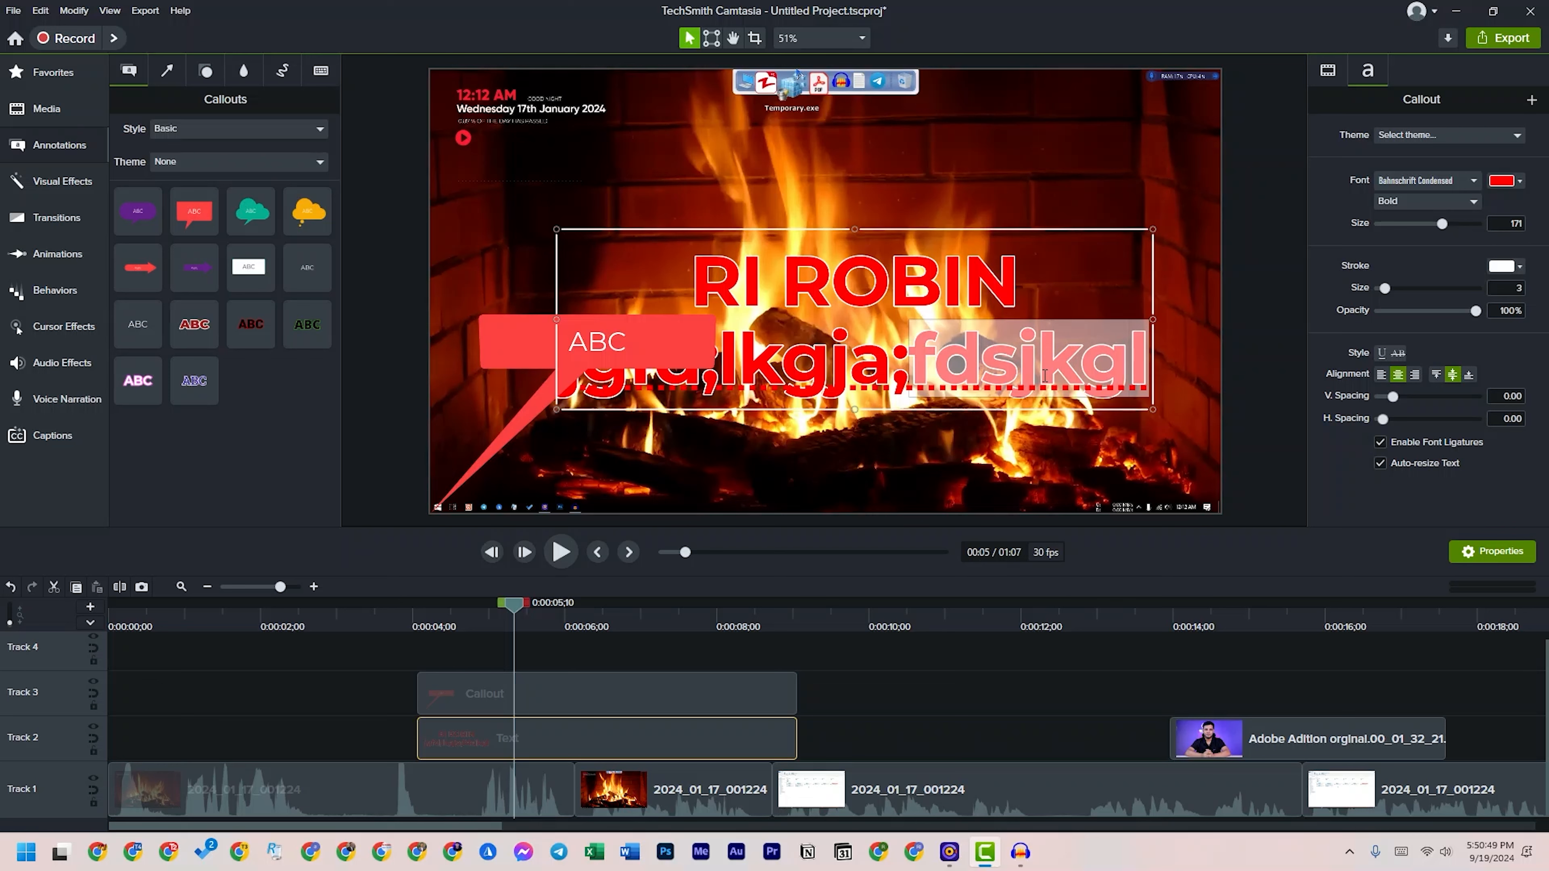
key(BackSpace)
key(BackSpace)
key(BackSpace)
key(BackSpace)
key(BackSpace)
key(BackSpace)
key(BackSpace)
key(BackSpace)
key(BackSpace)
key(BackSpace)
key(BackSpace)
key(BackSpace)
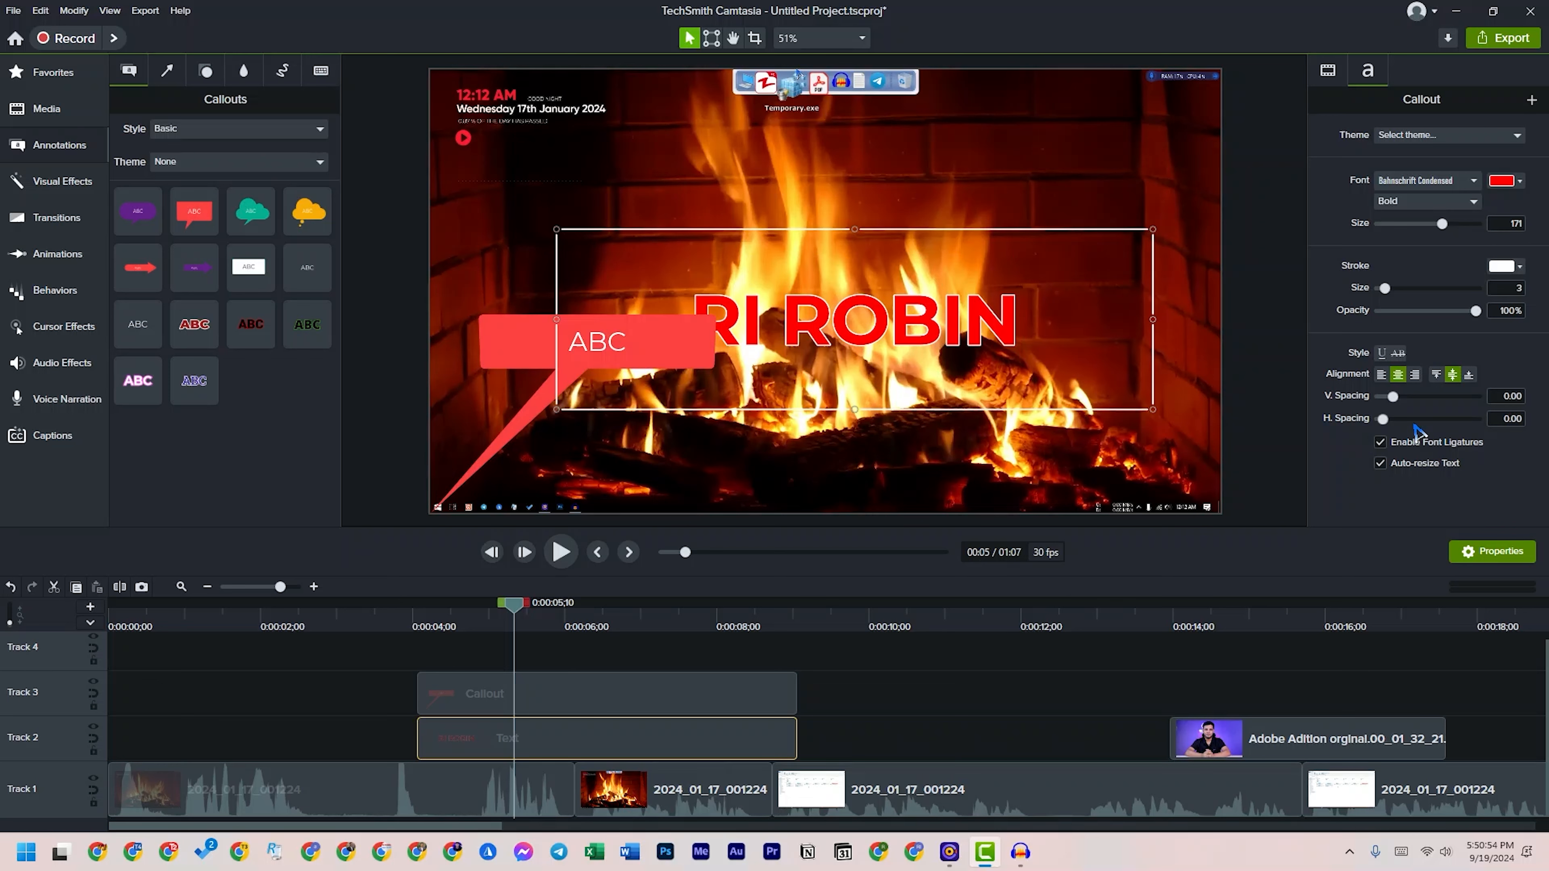
- Adjust the title's spacing, resize it to size 169 near the frame bottom, and preview its timing
drag(1382, 420, 1383, 431)
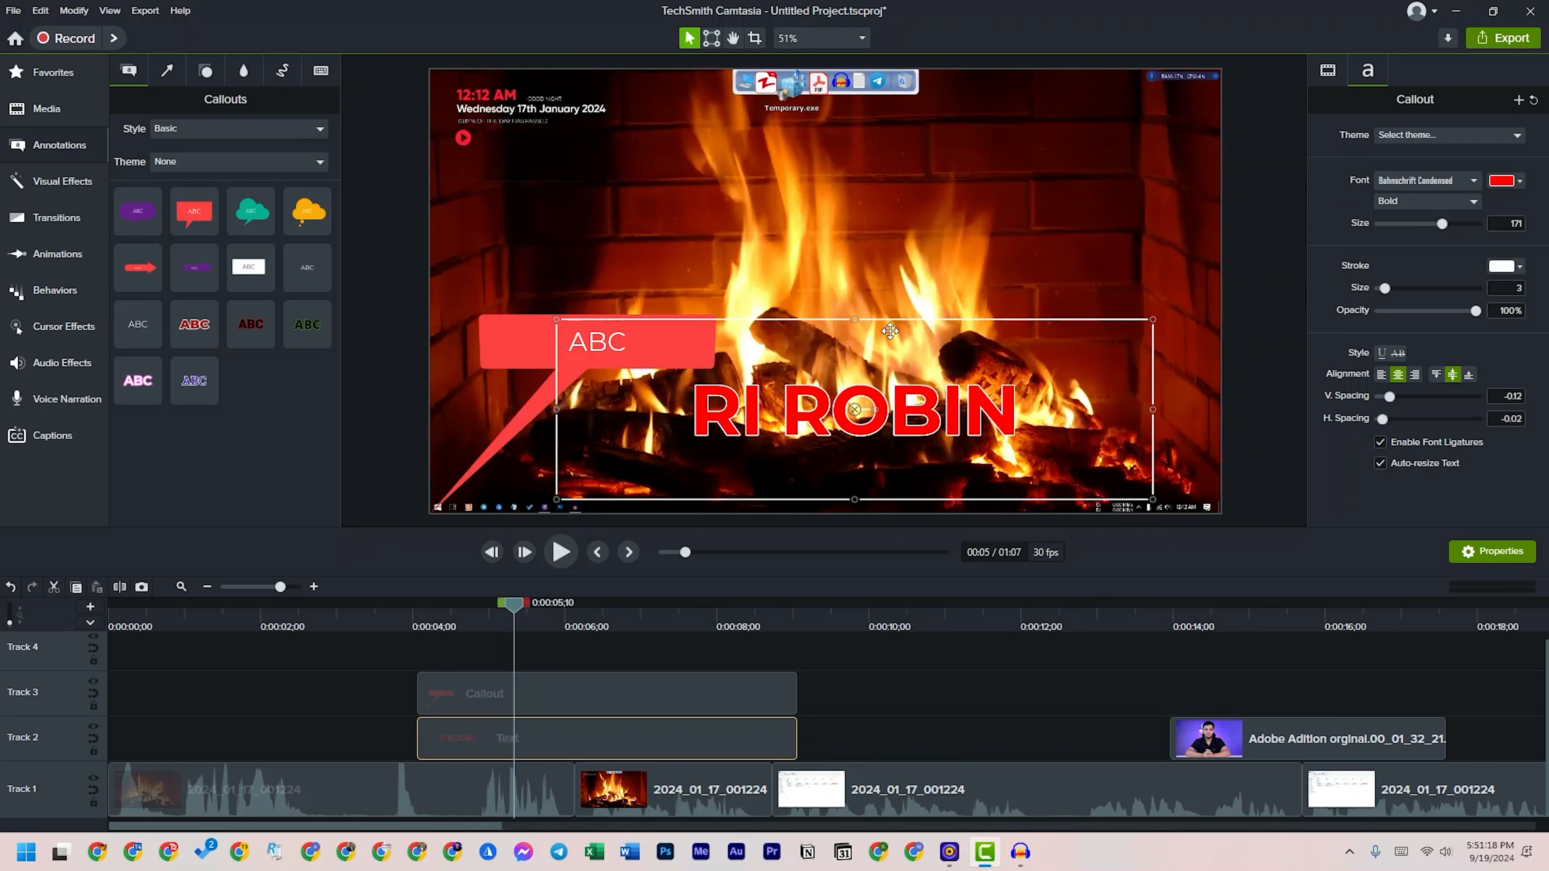
drag(555, 319, 778, 414)
drag(895, 448, 767, 444)
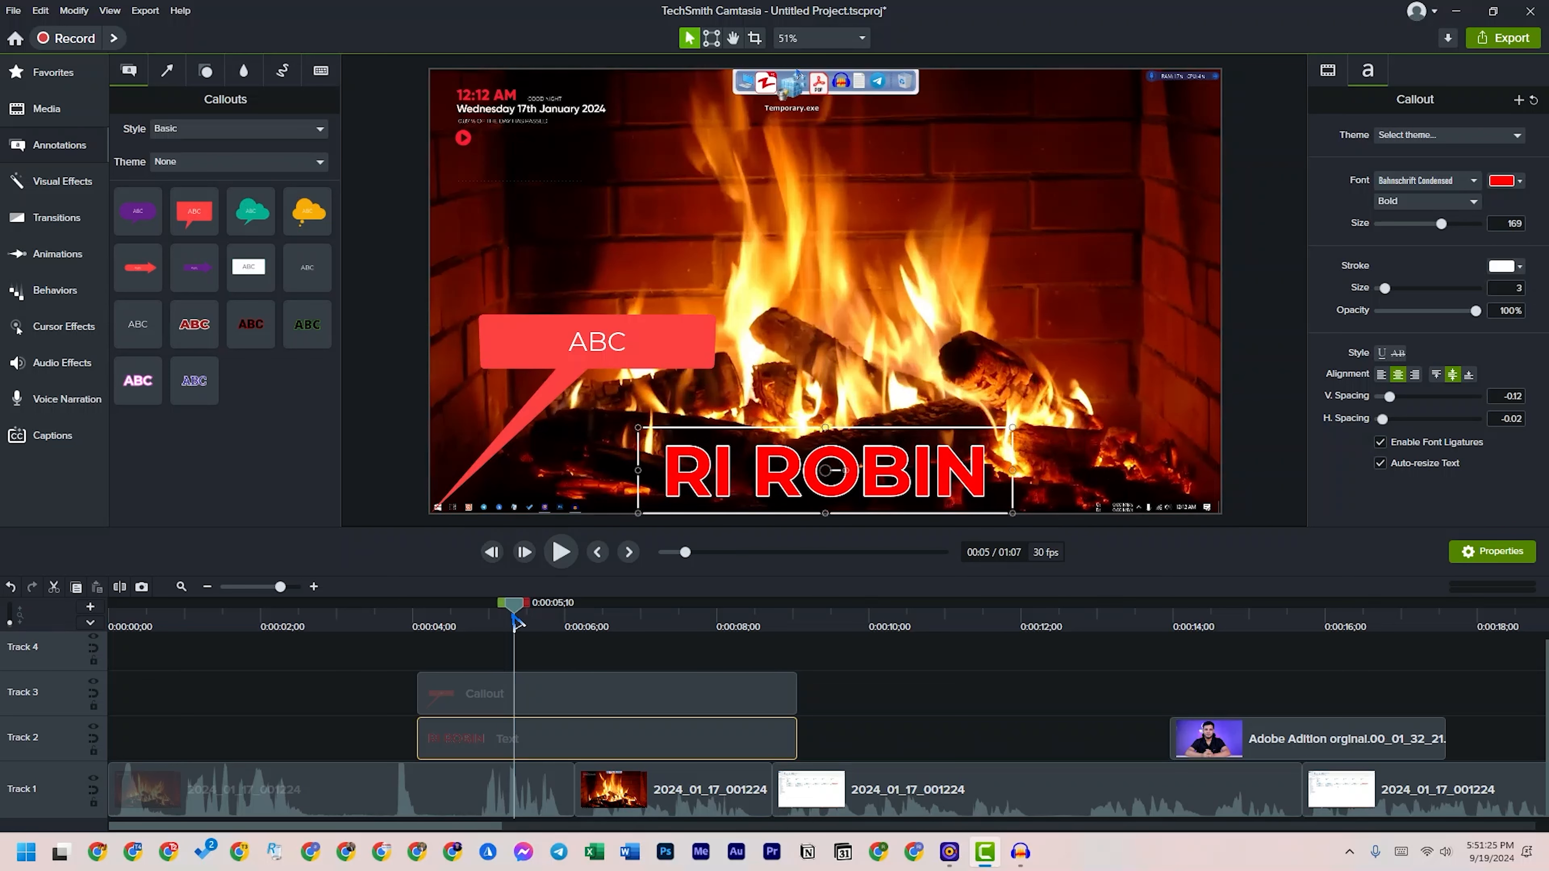
drag(515, 610, 848, 641)
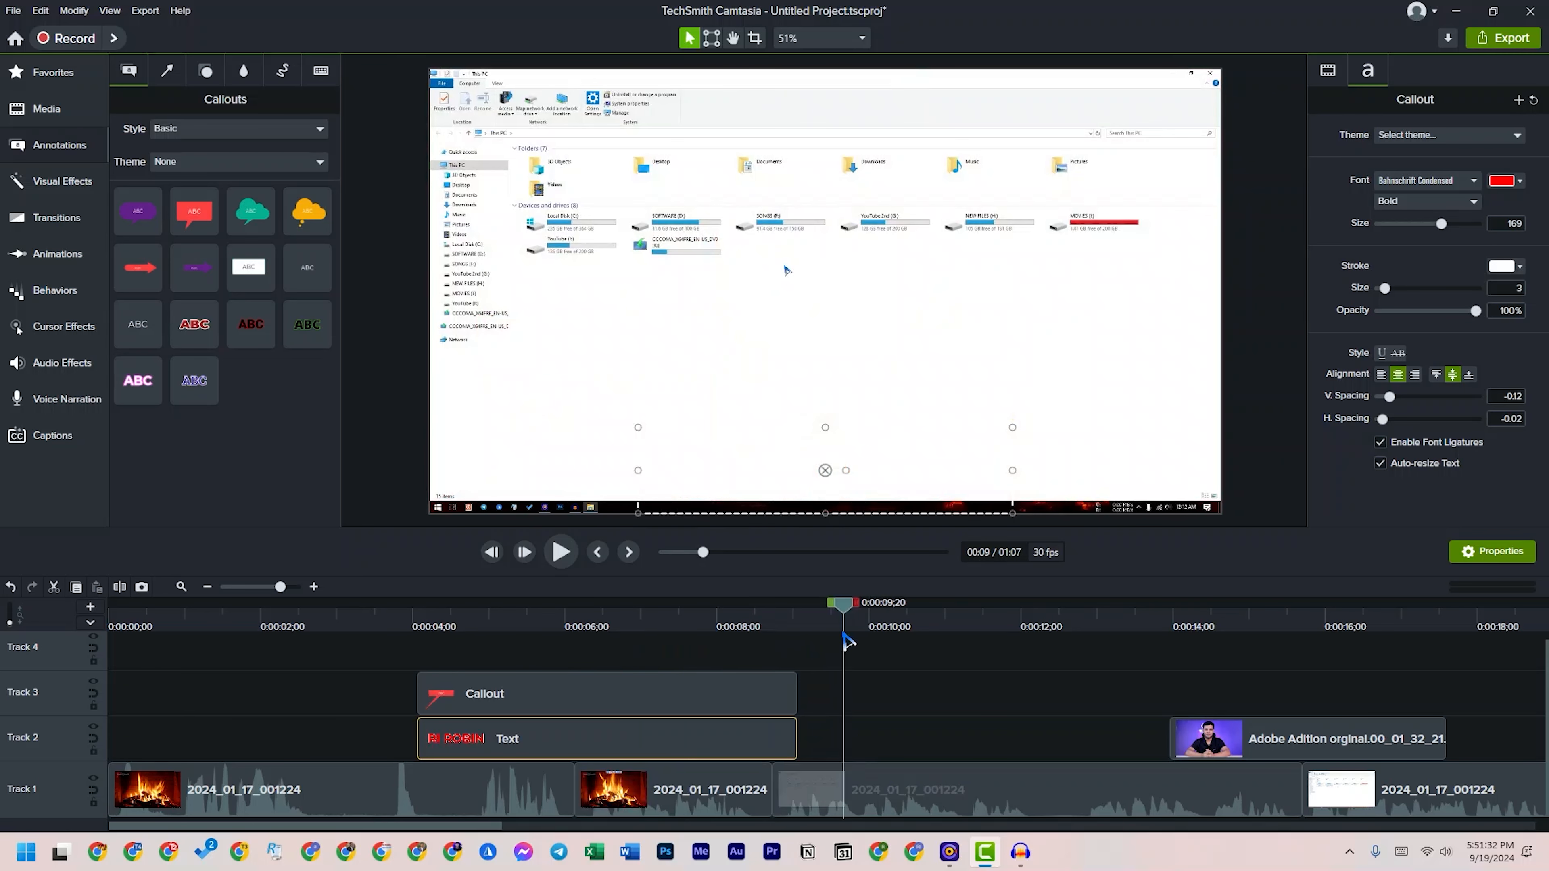
- Trim the title clip to the fireplace clip's end and move the Callout clip to start near 0:02
drag(796, 751, 792, 742)
drag(689, 694, 547, 682)
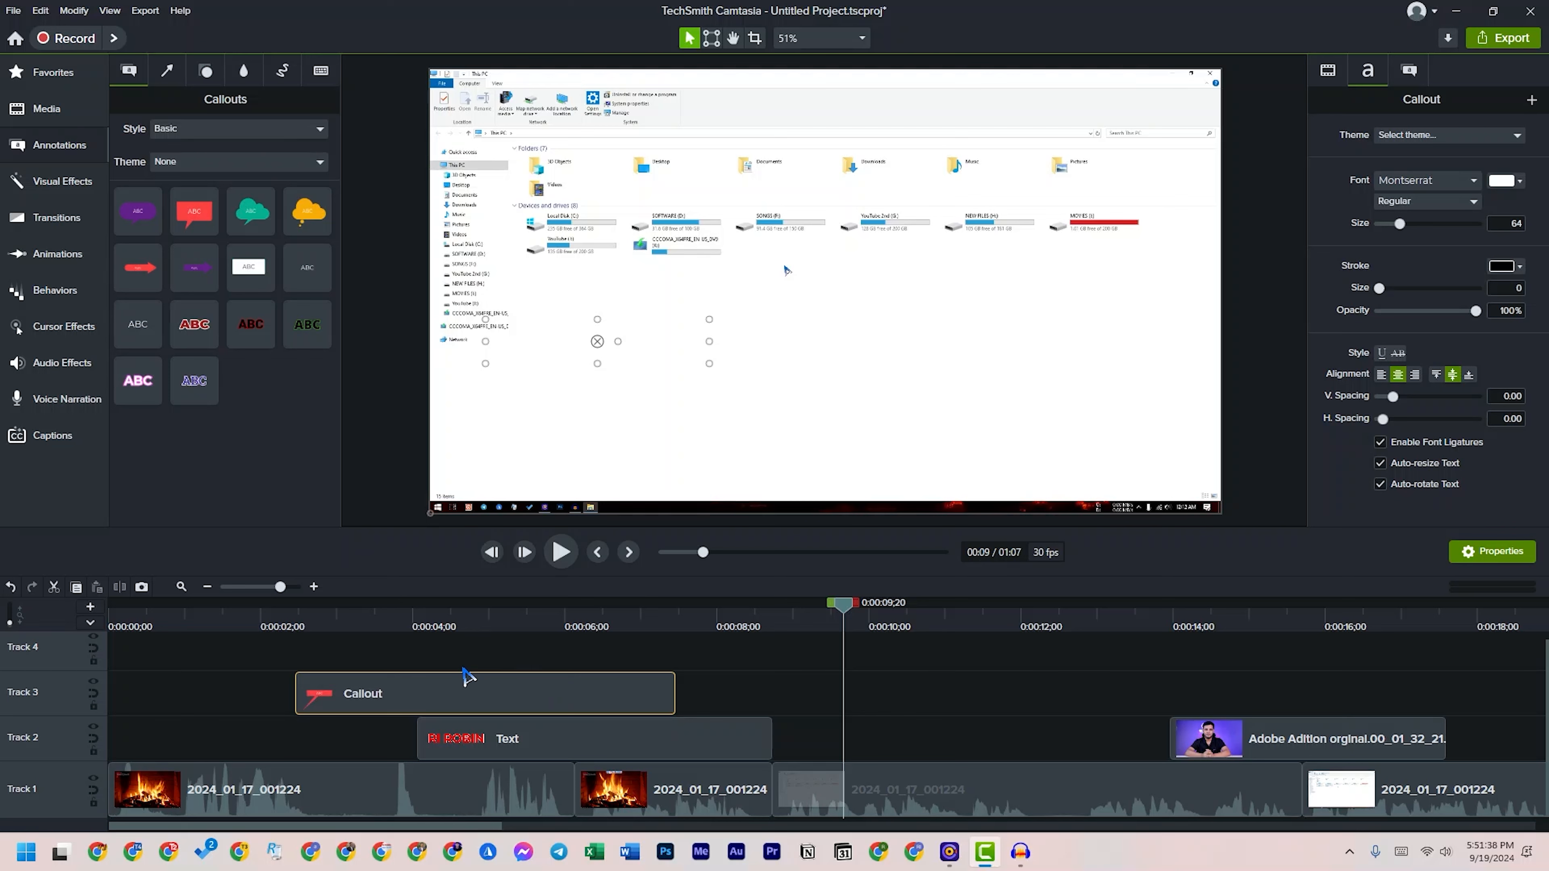
click(49, 262)
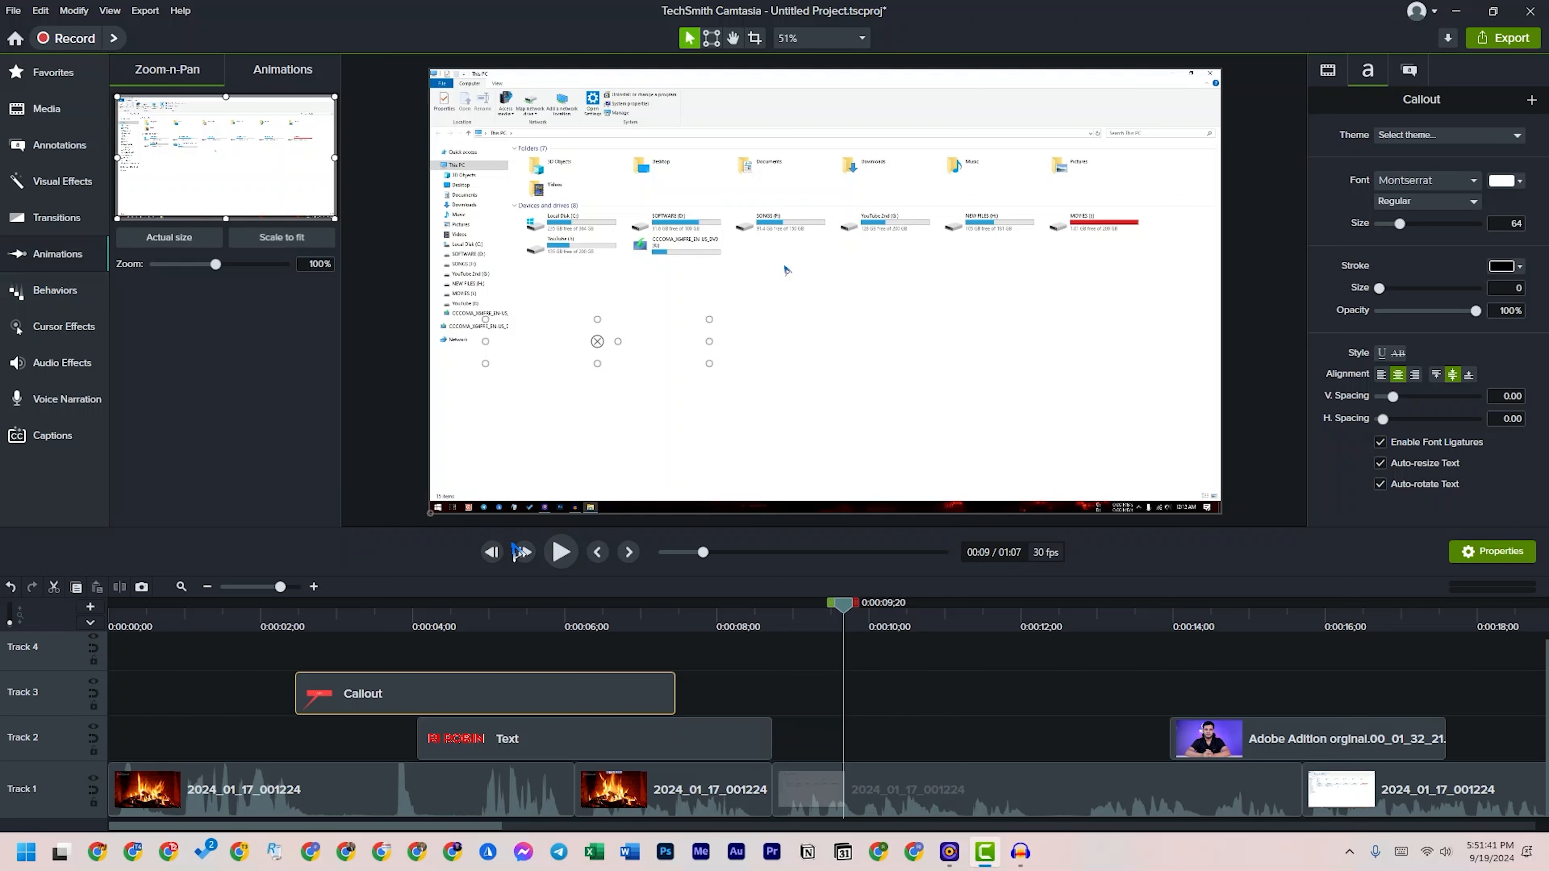
click(504, 626)
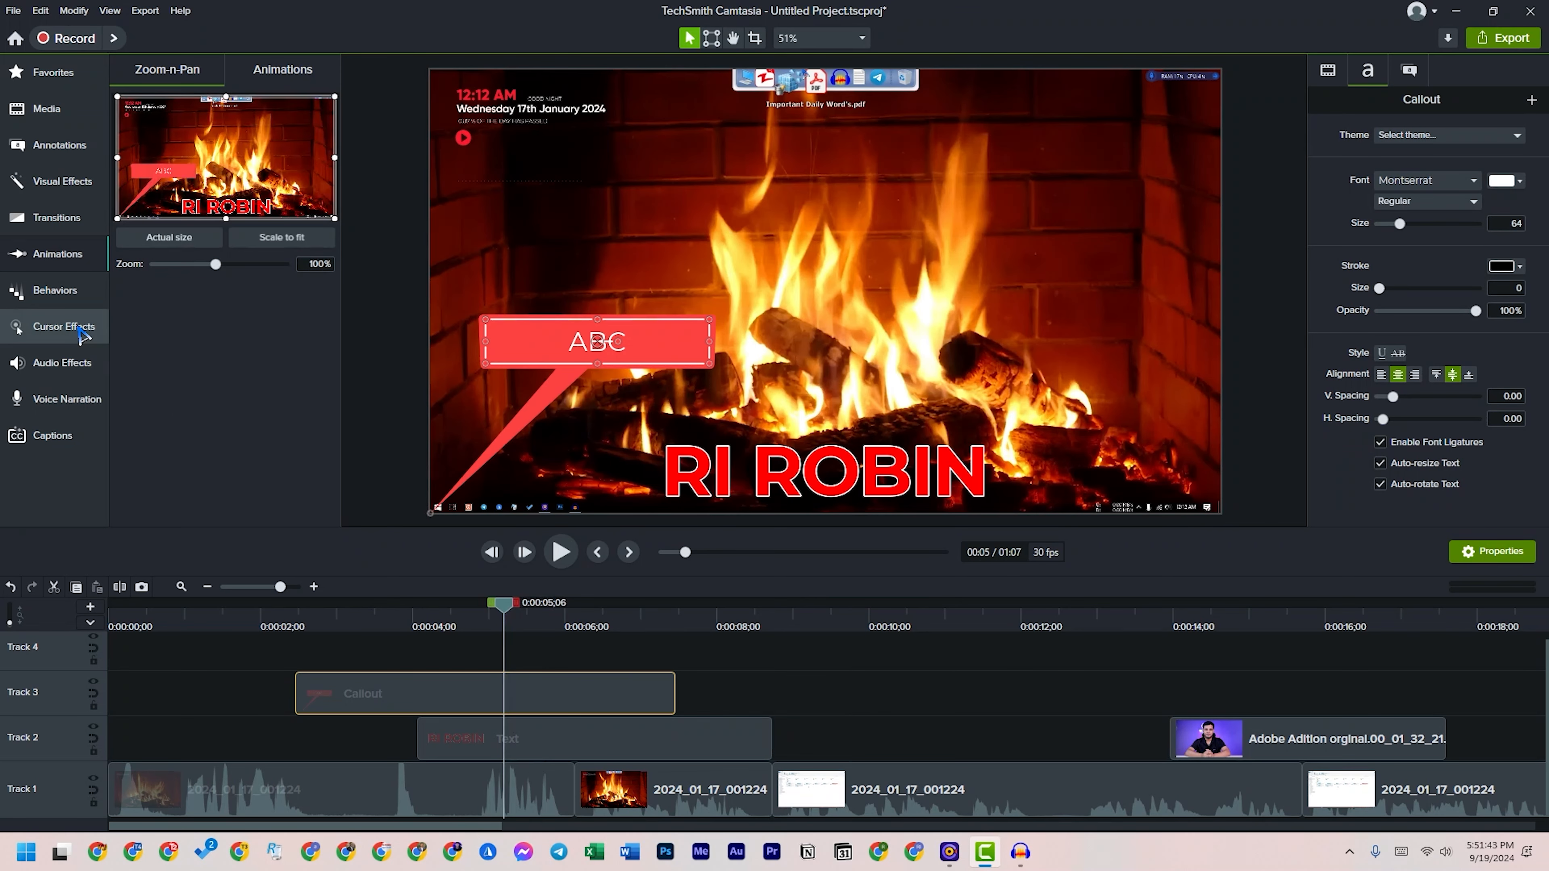
click(60, 145)
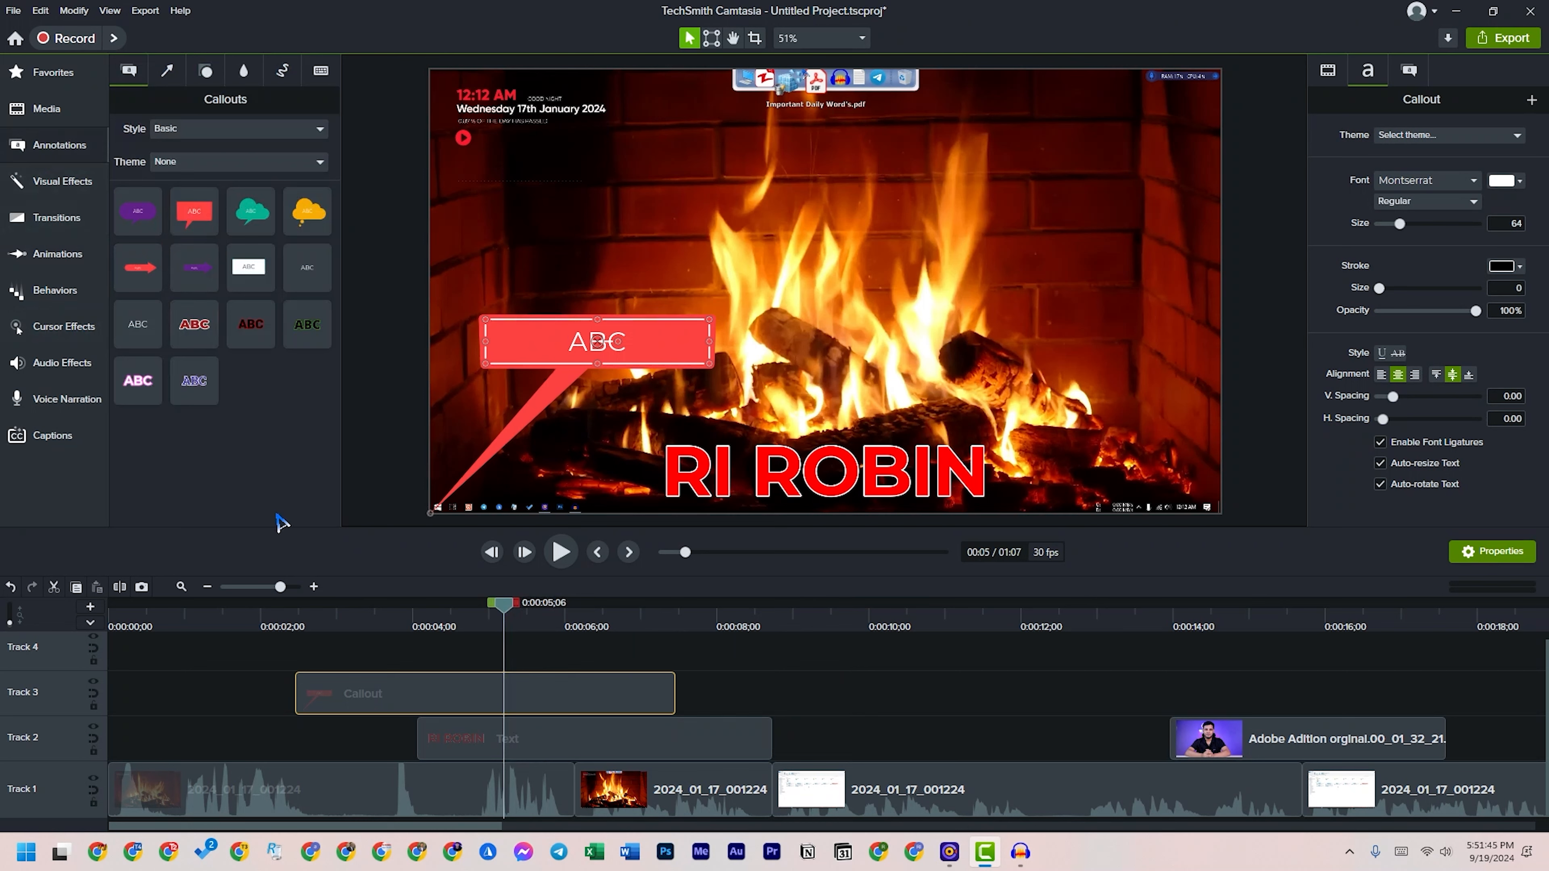
drag(543, 678, 487, 665)
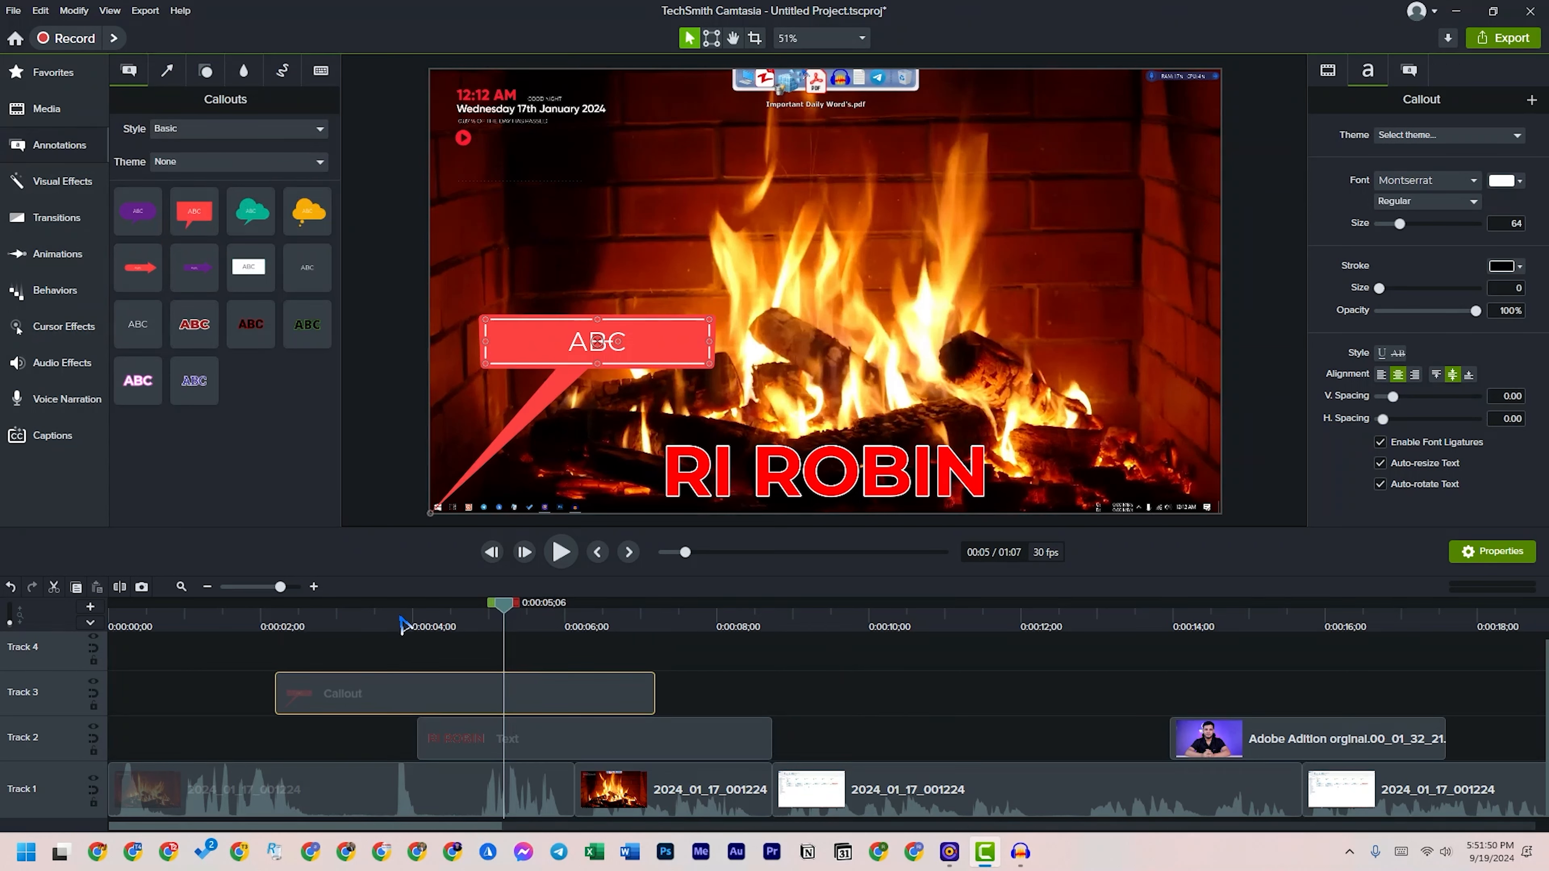
drag(402, 622, 319, 627)
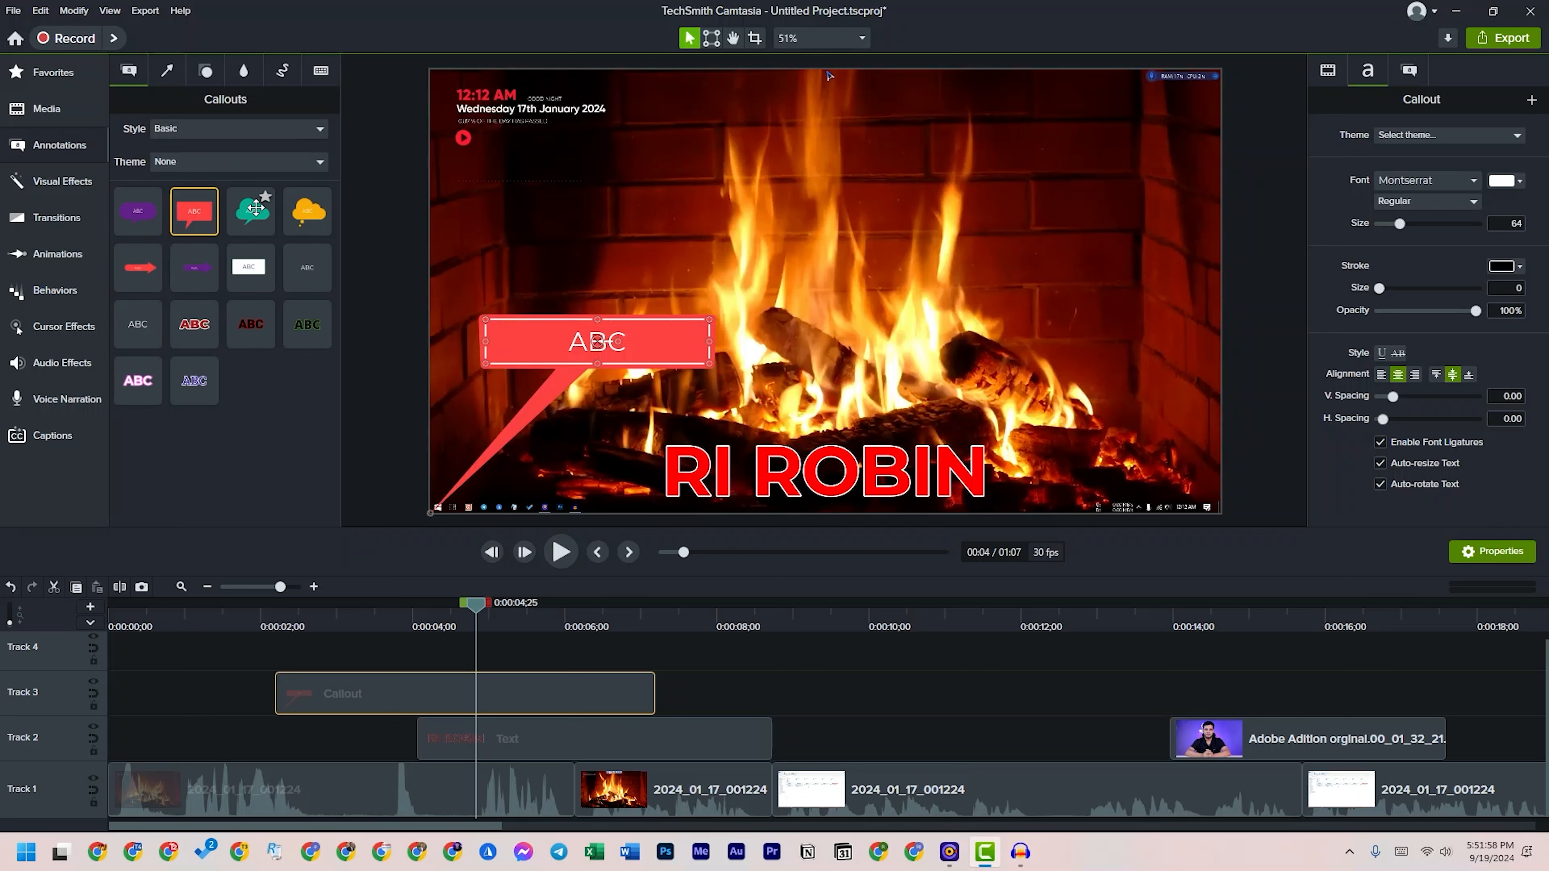
- Remove a trial yellow cloud callout and delete the red speech-bubble callout from Track 3
drag(297, 223, 1091, 319)
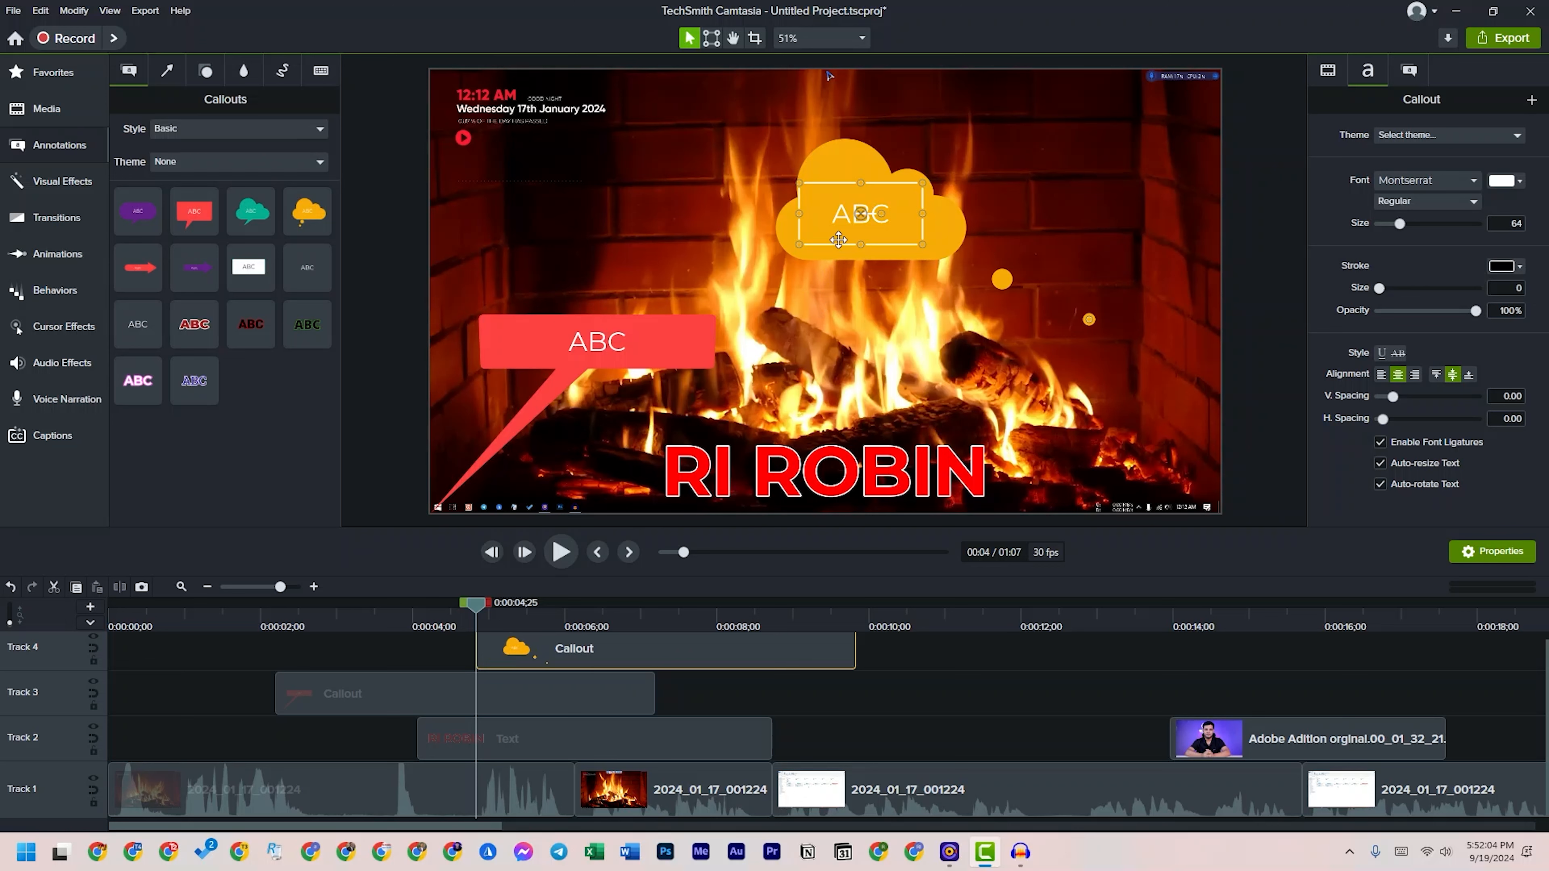
key(Delete)
click(578, 695)
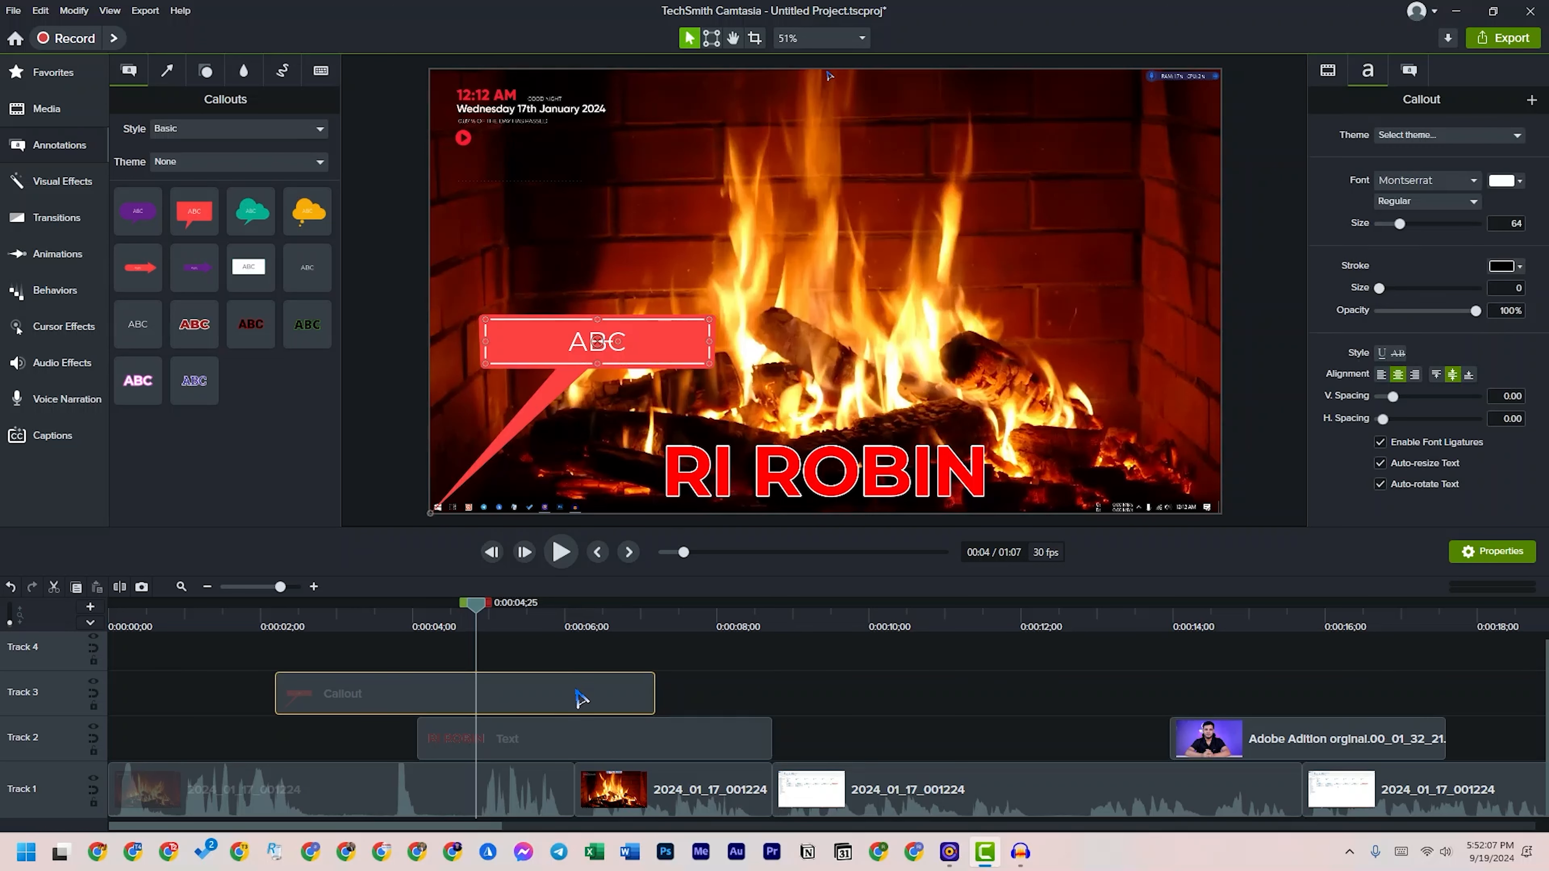
key(Delete)
click(167, 72)
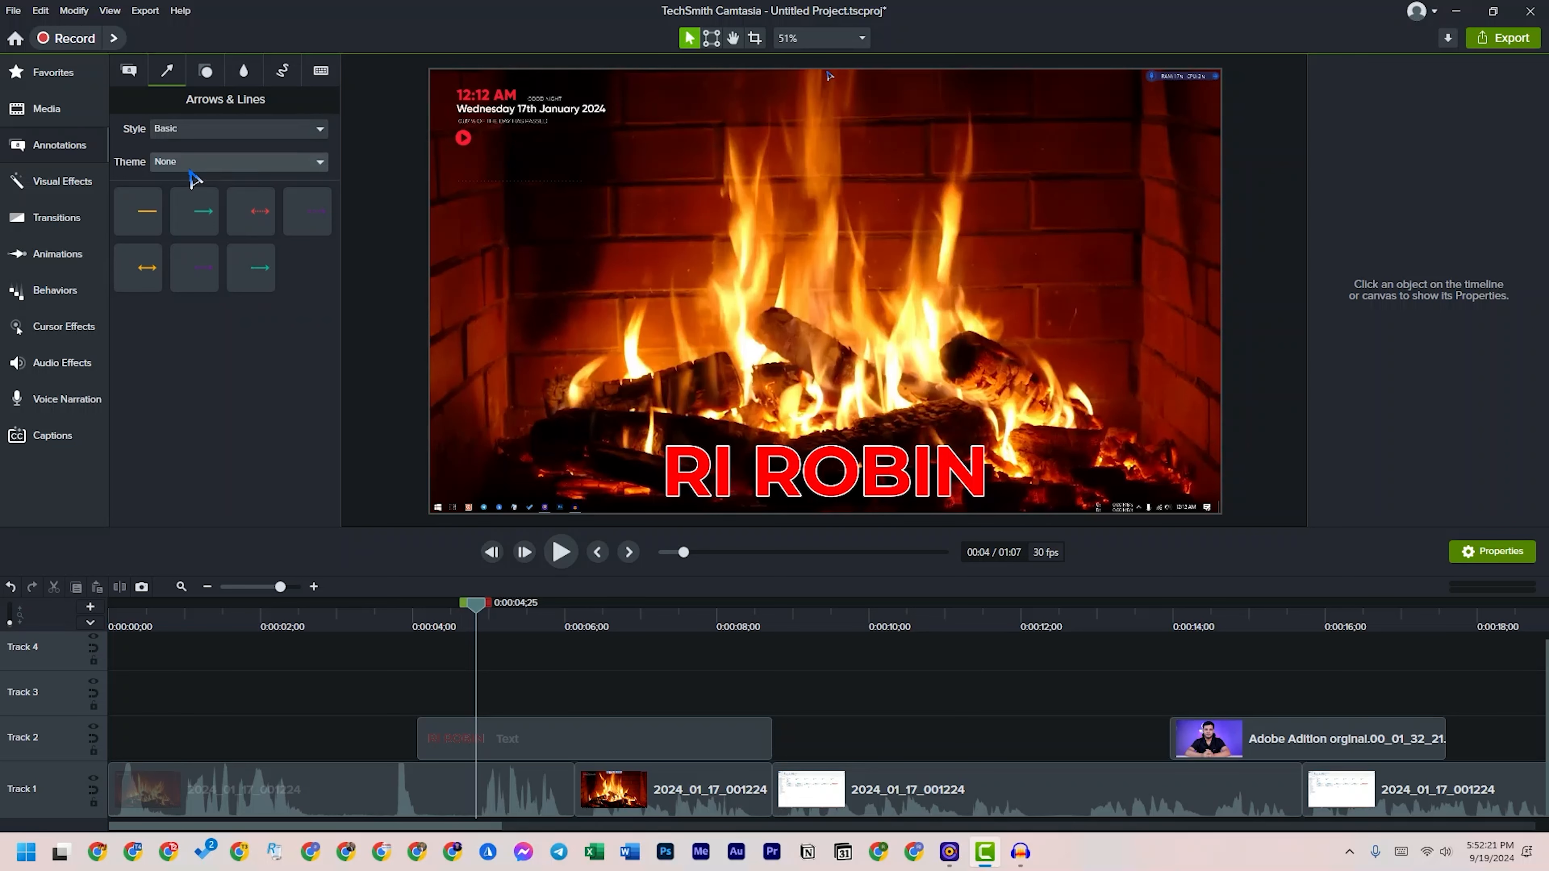
- Add a yellow line and a teal arrow over the fireplace, with arrow thickness 55
drag(138, 211, 658, 247)
drag(194, 210, 924, 213)
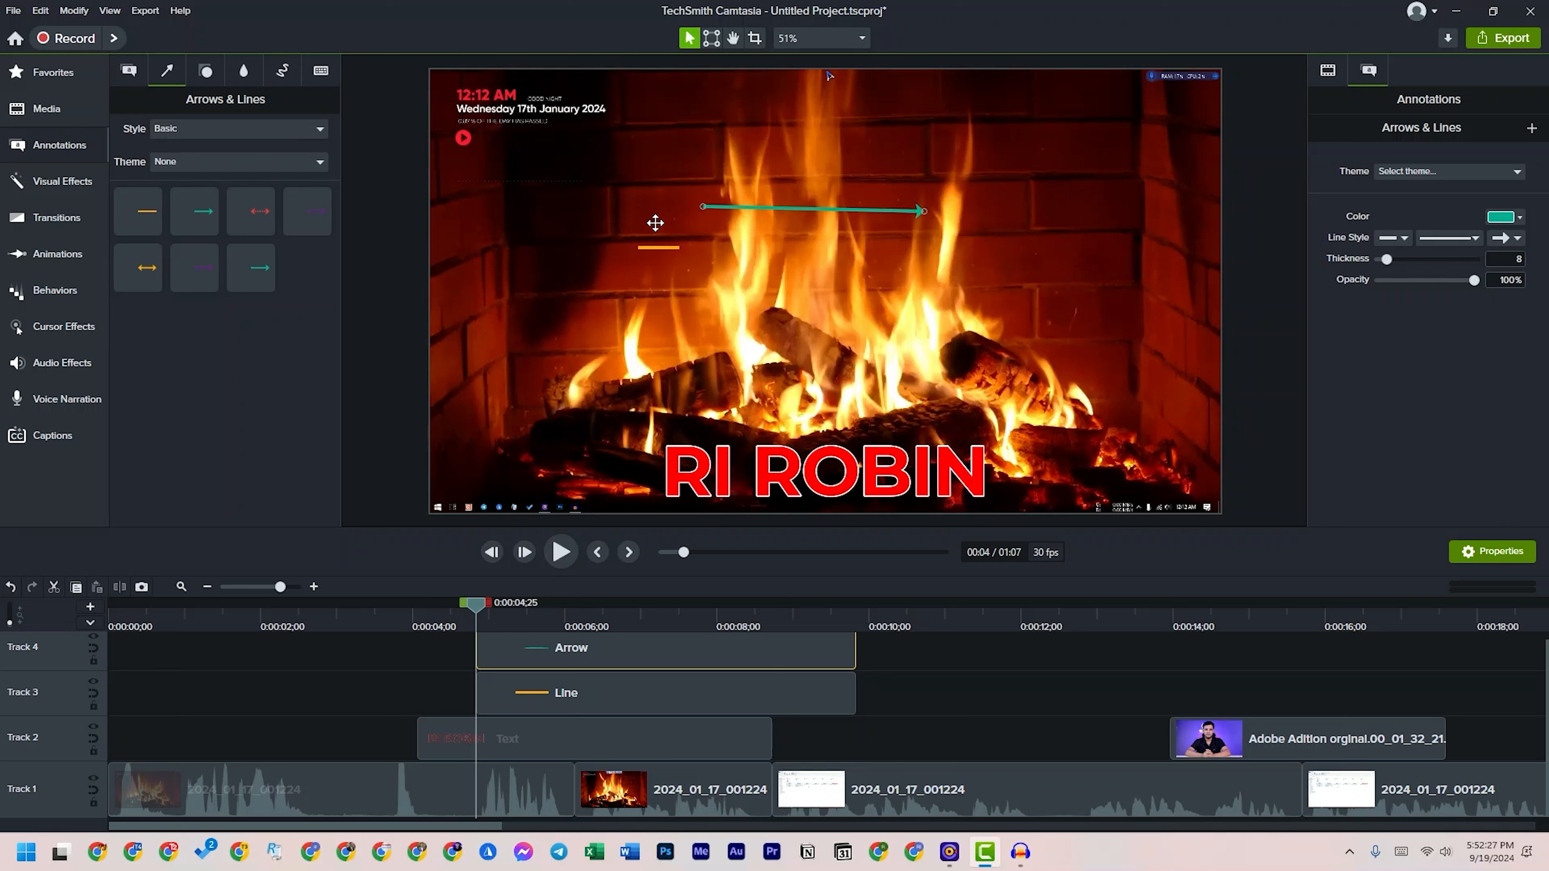
drag(1385, 258, 1433, 263)
- Try the teal arrow's cap options, briefly swapping its arrowhead for a round end
click(1395, 240)
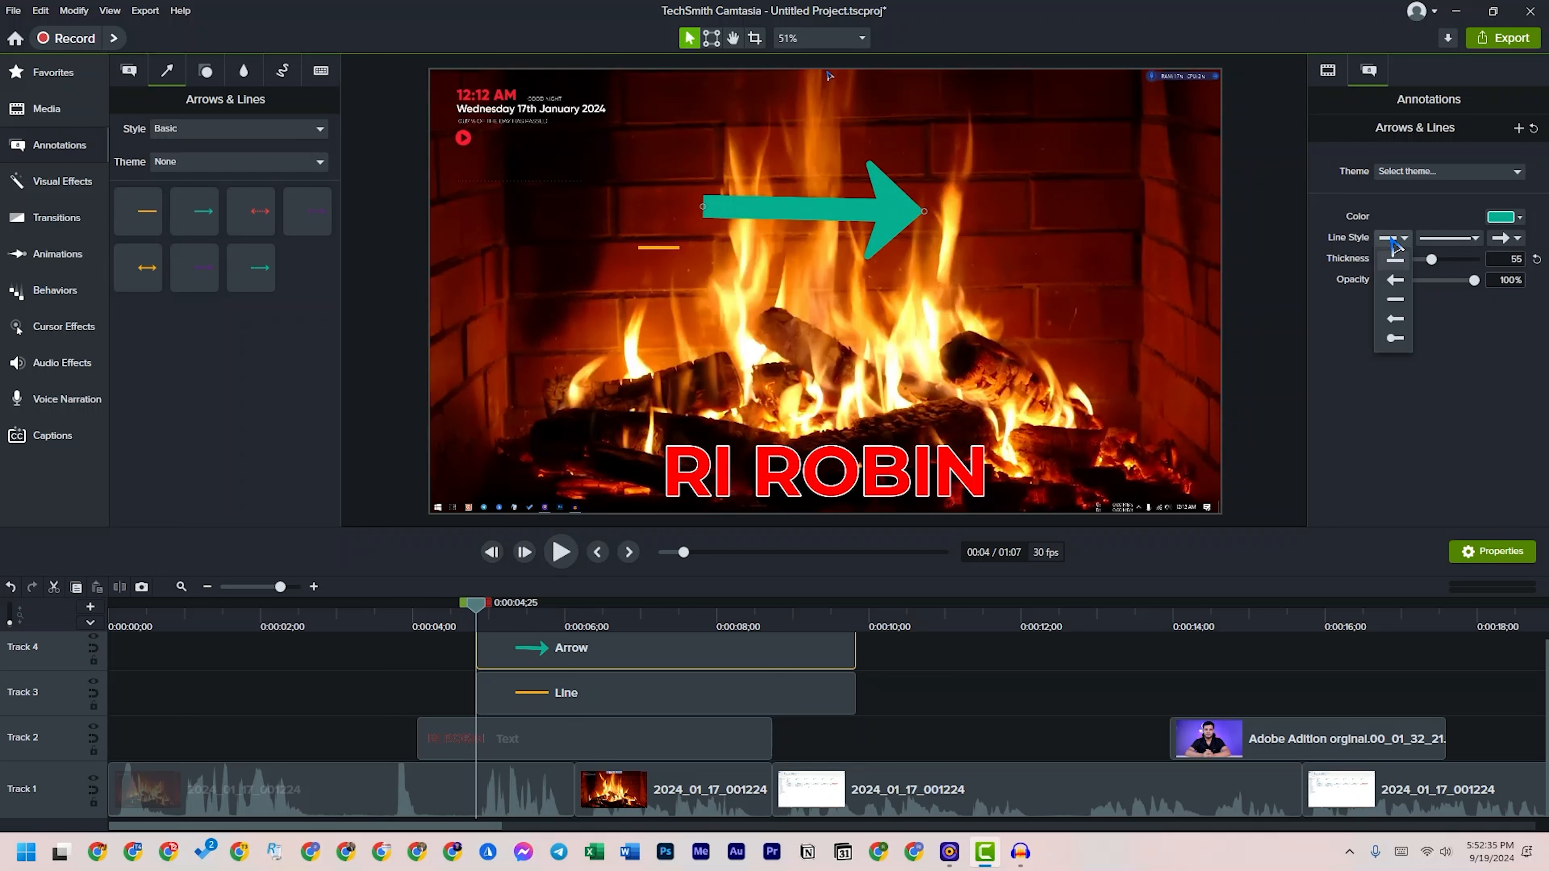
click(901, 211)
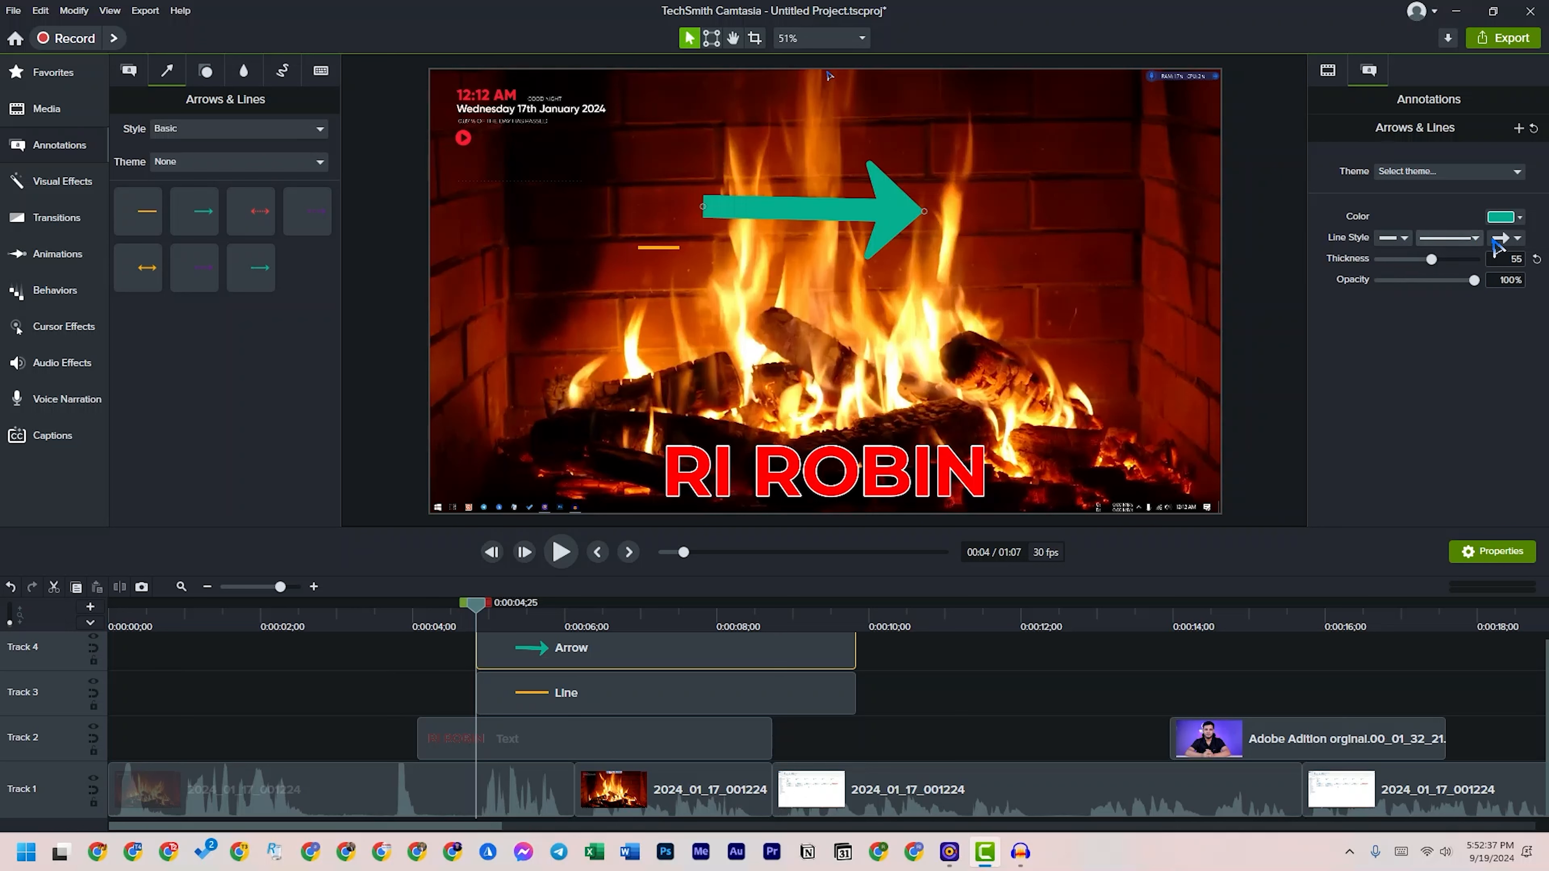
click(1501, 238)
click(1507, 259)
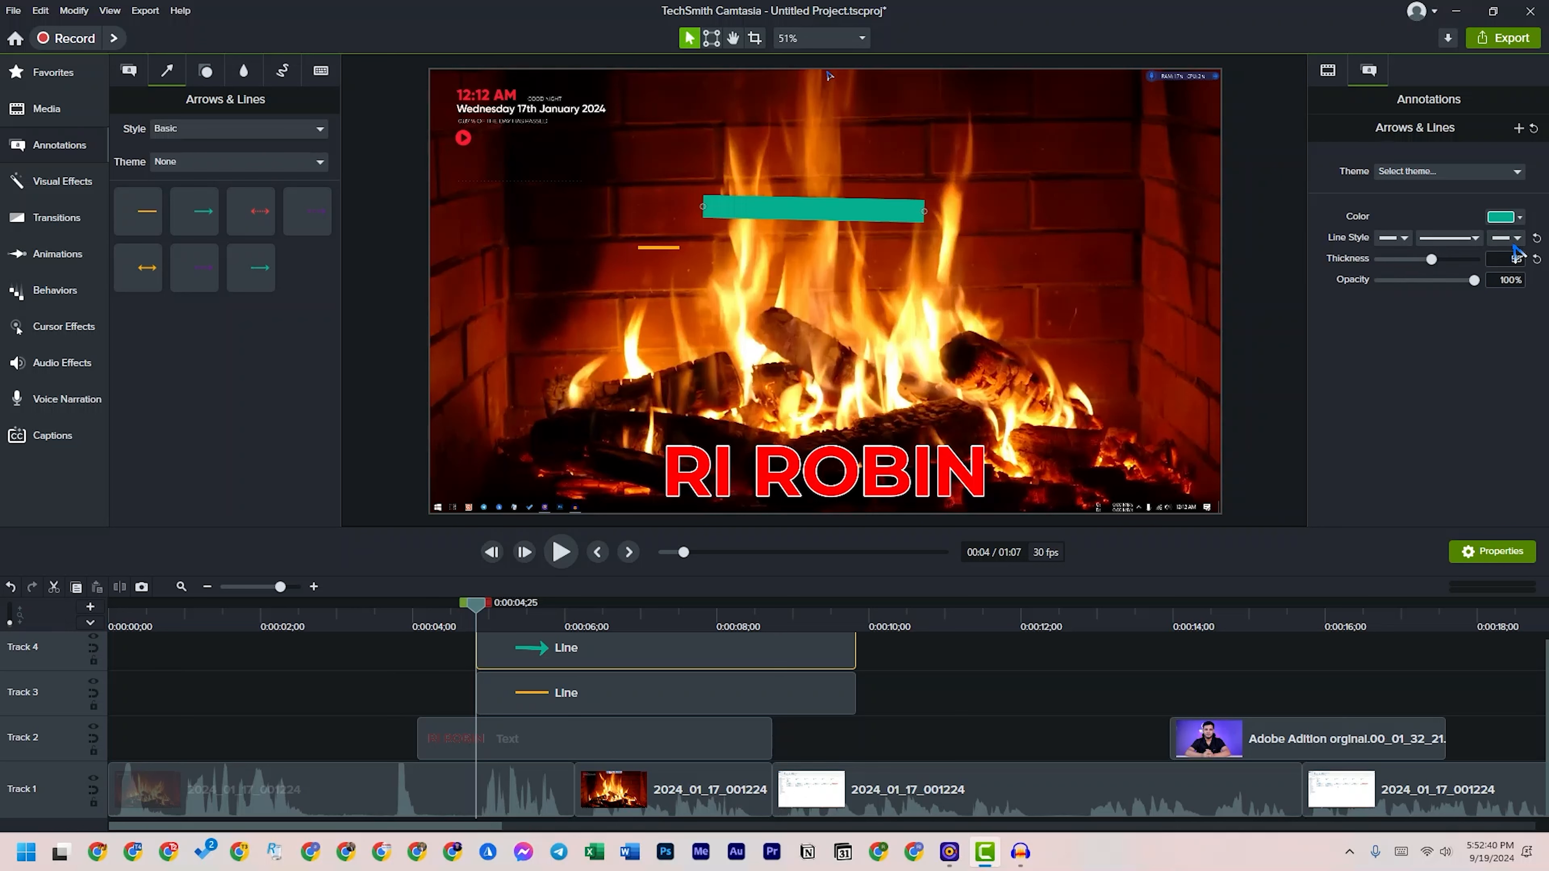
click(1515, 224)
click(1506, 220)
click(1515, 240)
click(1516, 342)
- Restore the teal arrow's arrowhead and test a double head before keeping it single-headed
click(1506, 238)
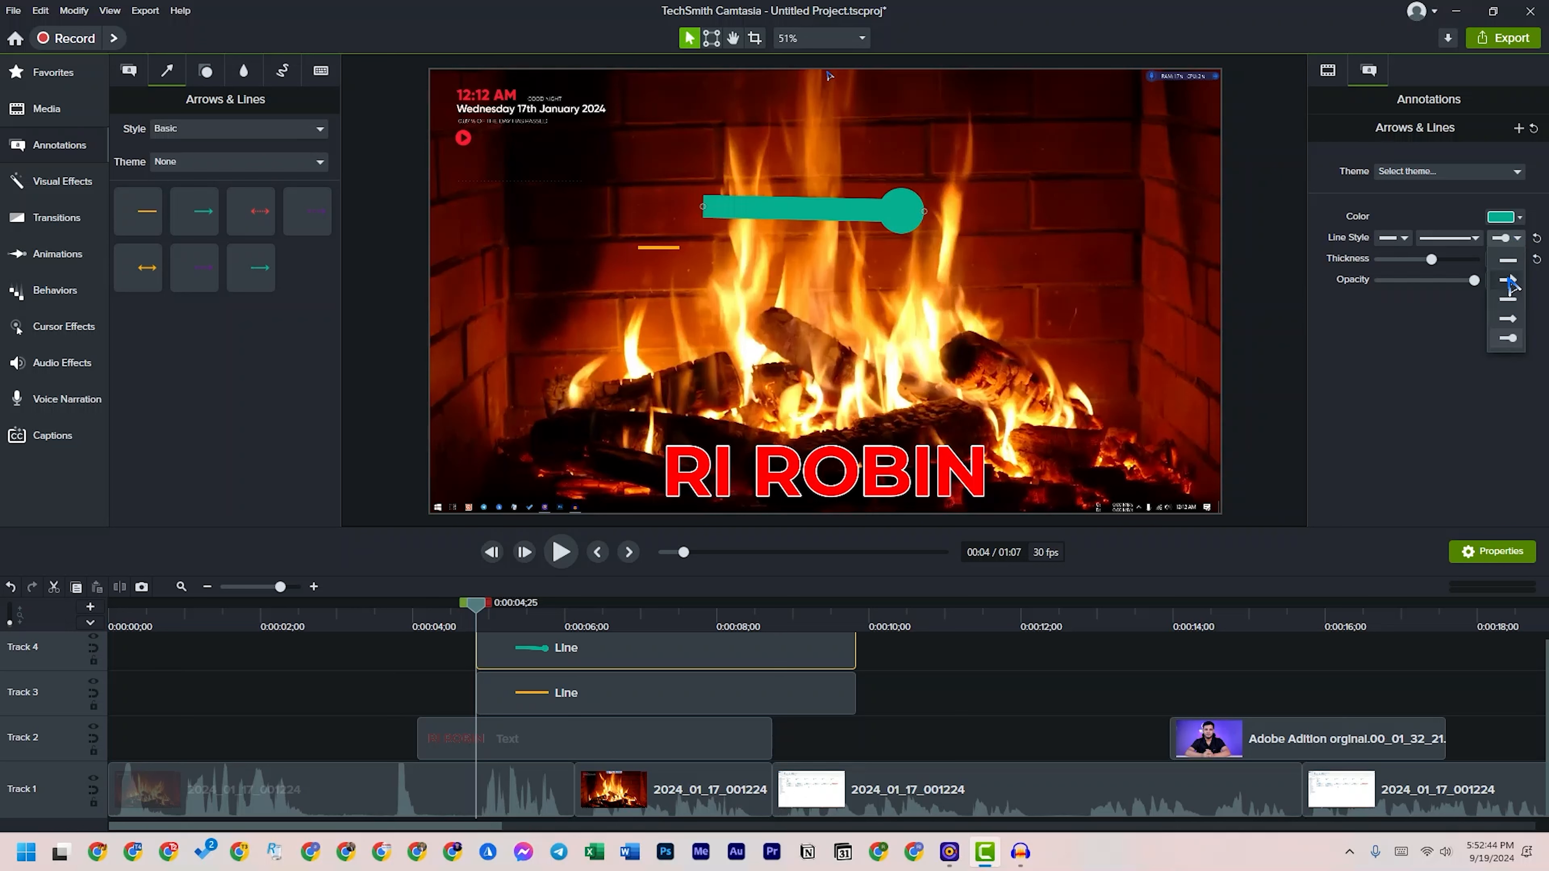
click(1507, 282)
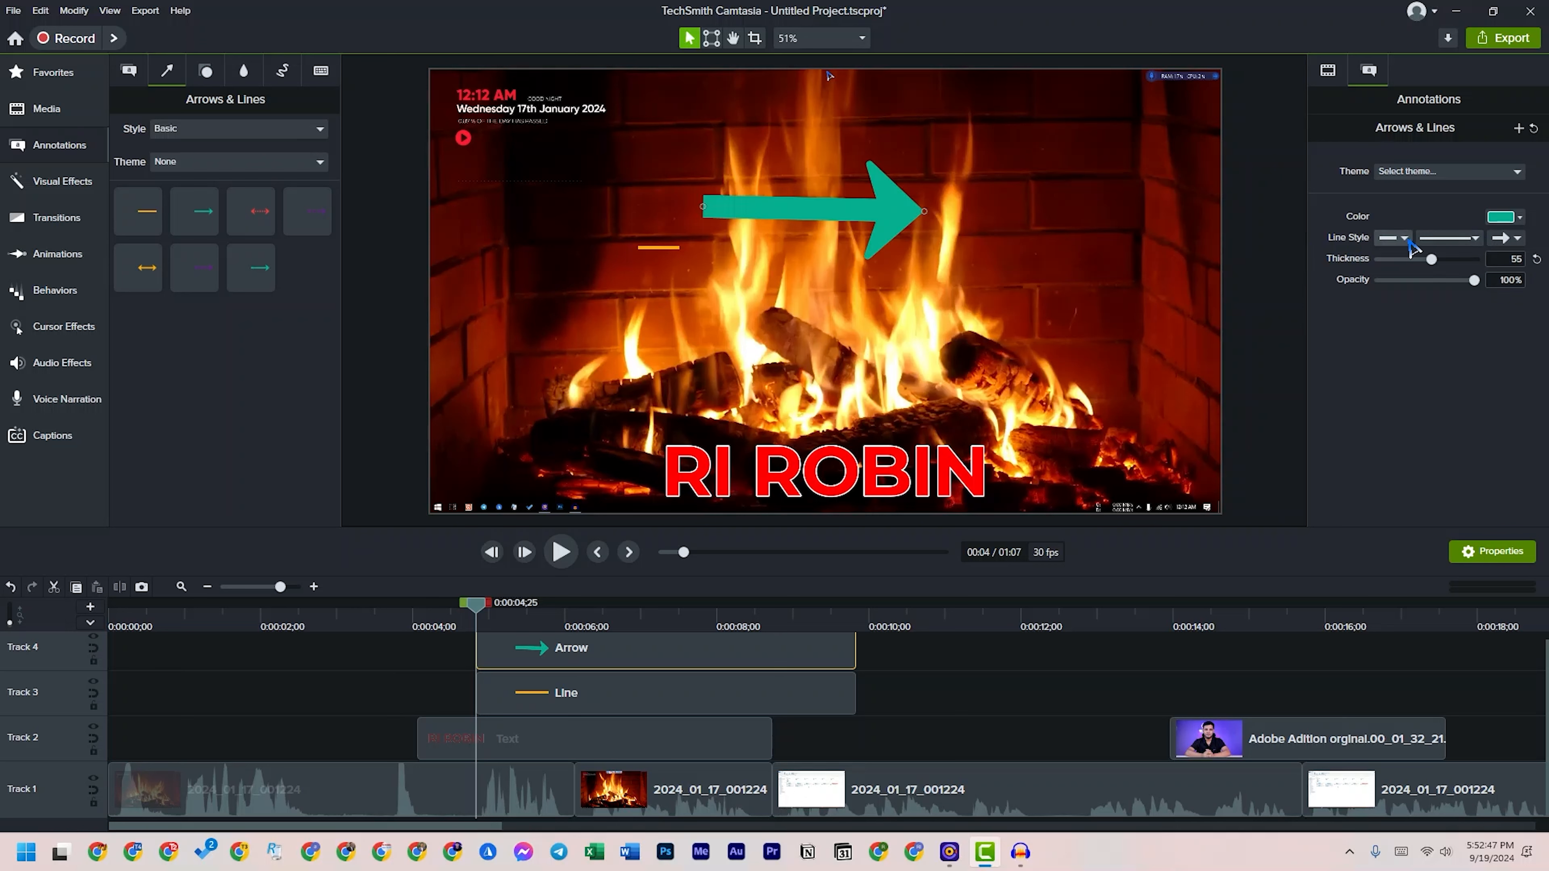
click(1394, 238)
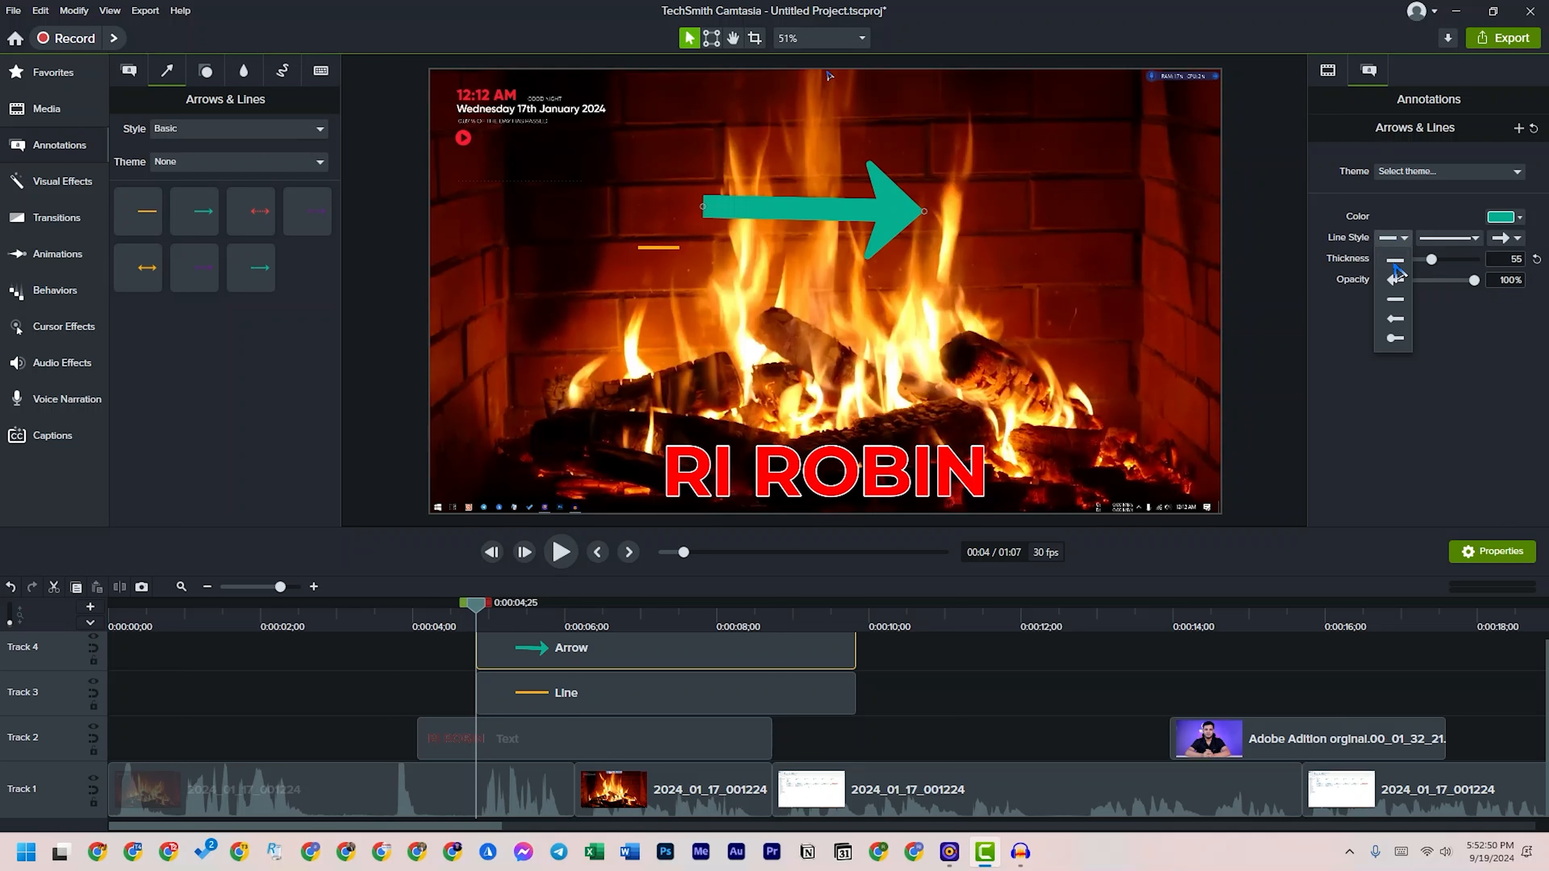
click(1395, 282)
click(1396, 238)
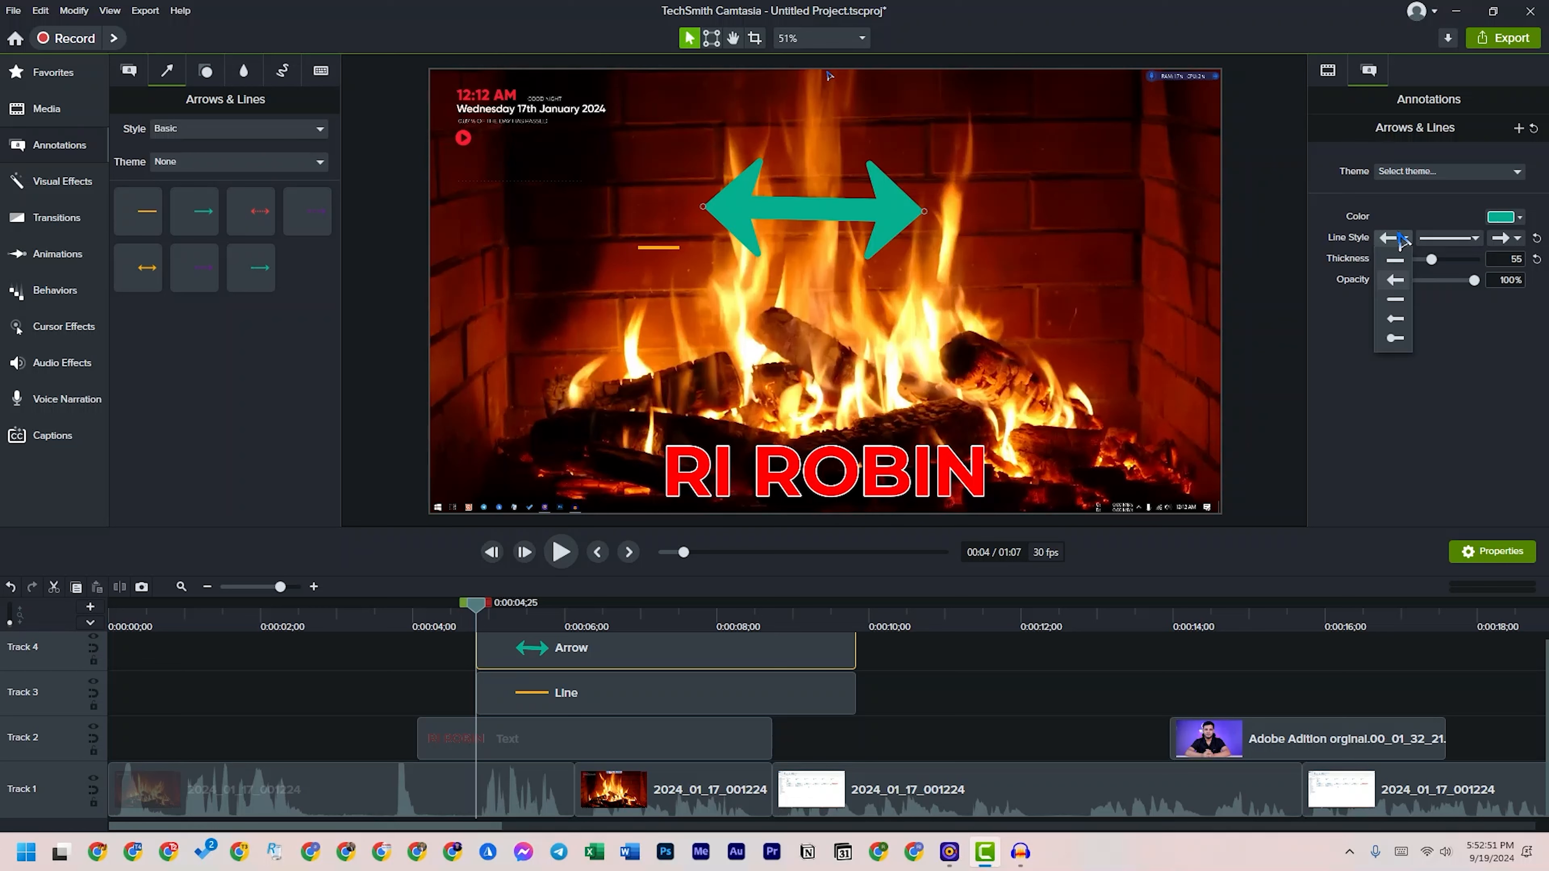
click(1397, 262)
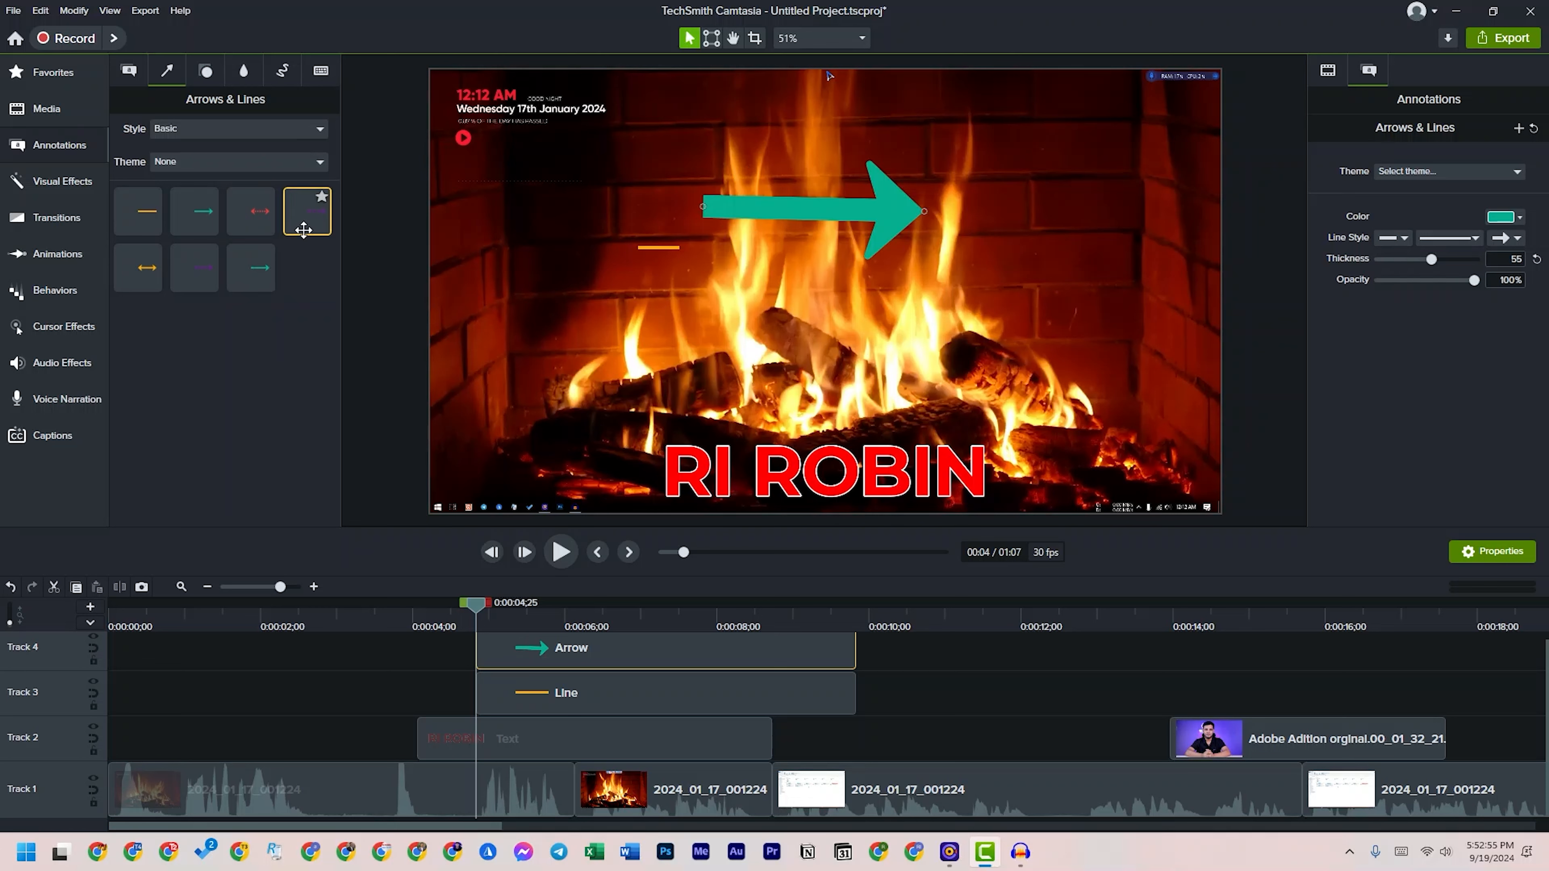
- Add the red dotted double-headed arrow over the fireplace
drag(252, 214, 655, 289)
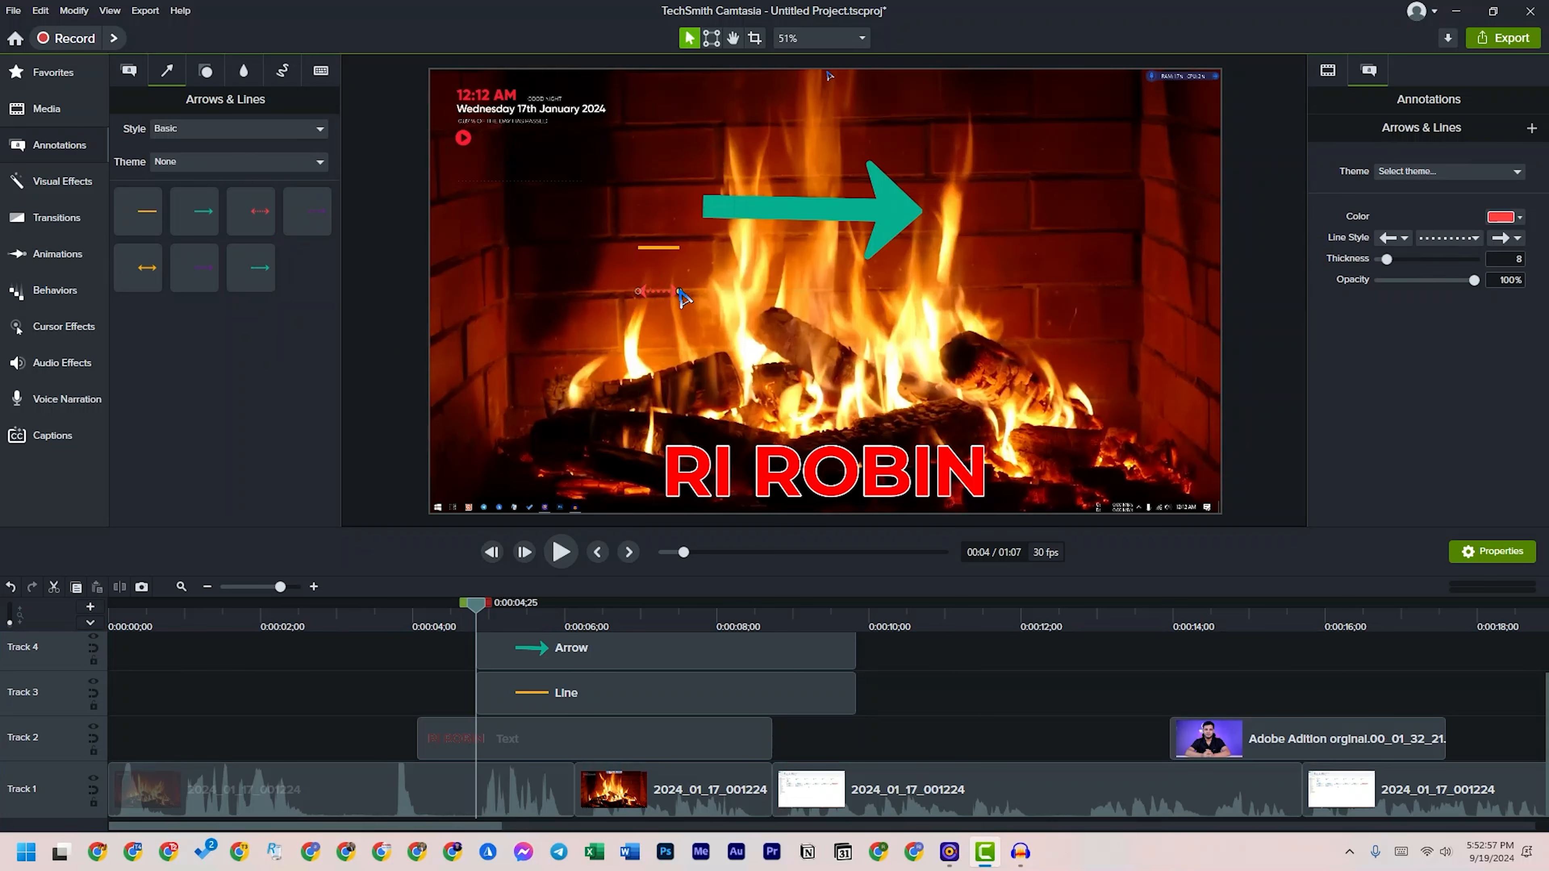
click(689, 299)
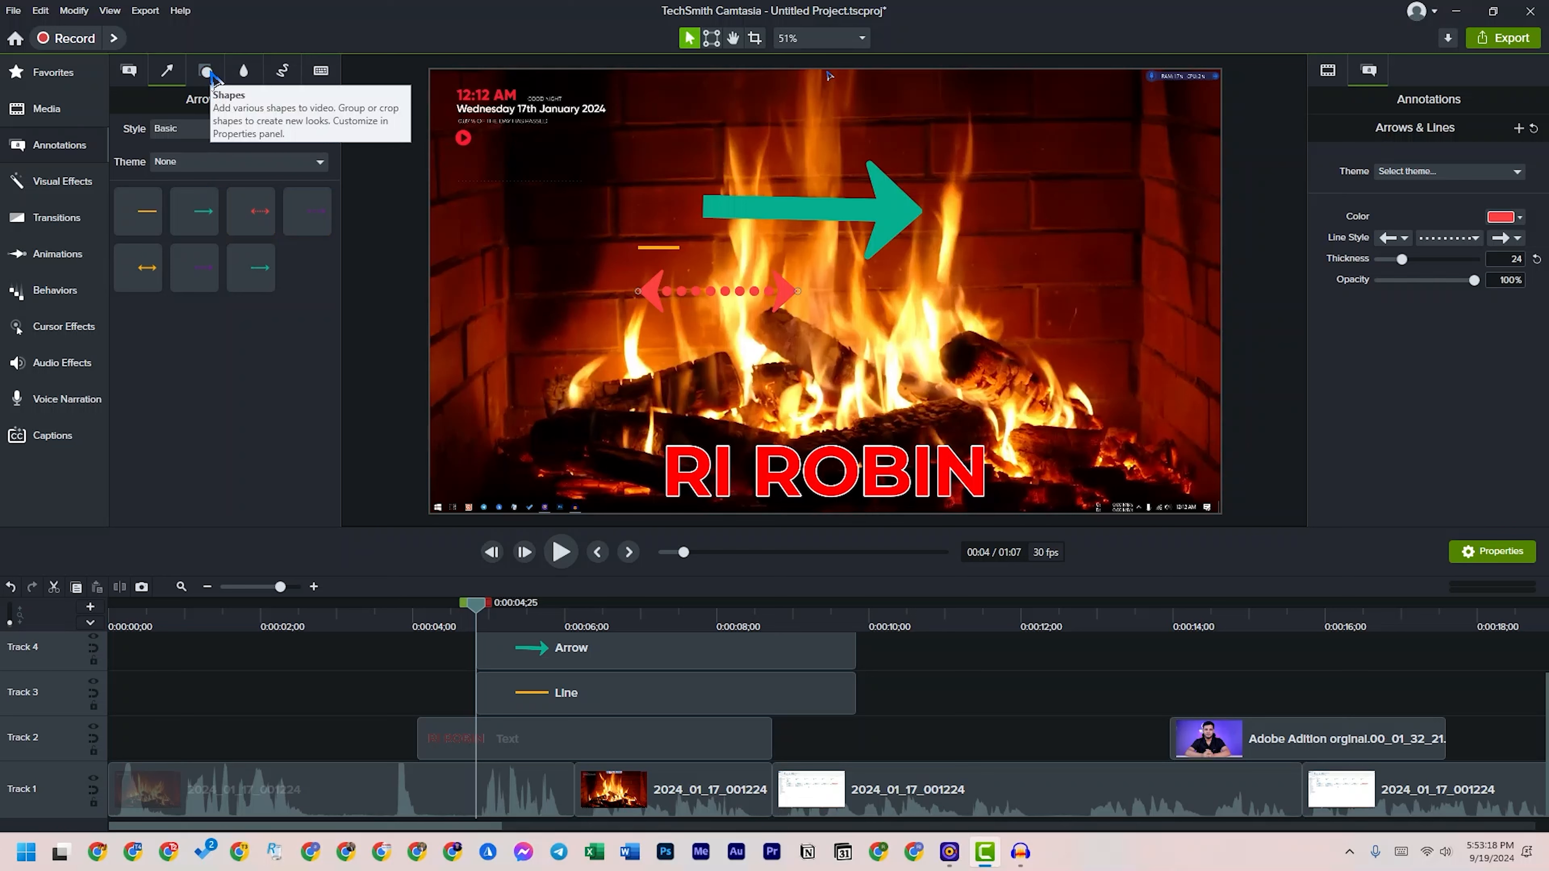
click(207, 70)
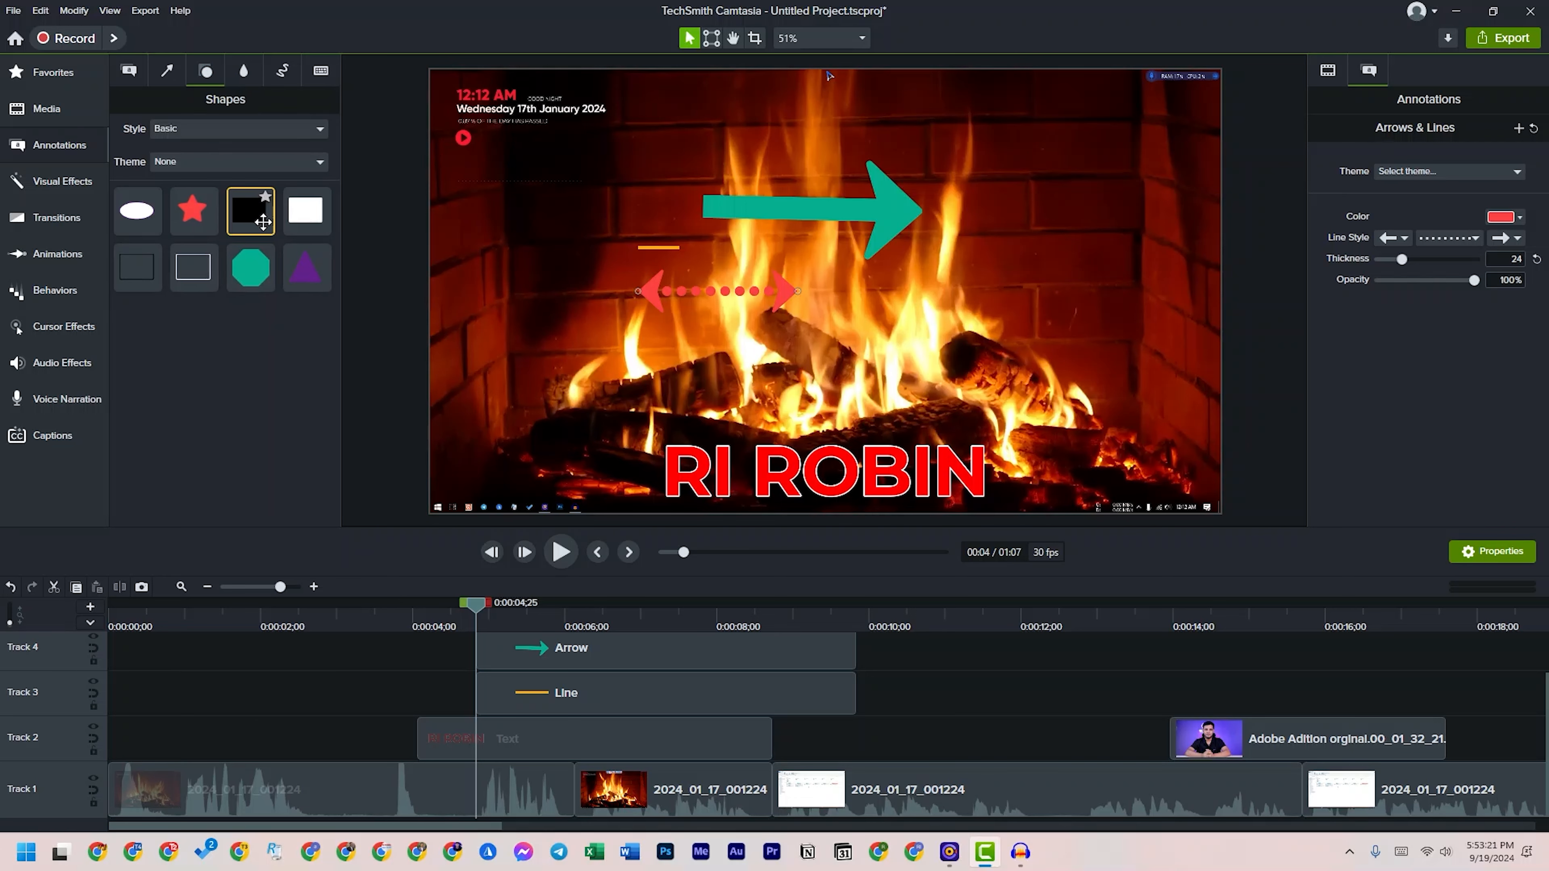
- Add a white rectangle shape and place it at the upper left of the fireplace
drag(305, 209, 726, 246)
mouse_move(612, 221)
mouse_down()
mouse_move(565, 246)
mouse_move(590, 239)
mouse_up()
click(537, 321)
click(563, 200)
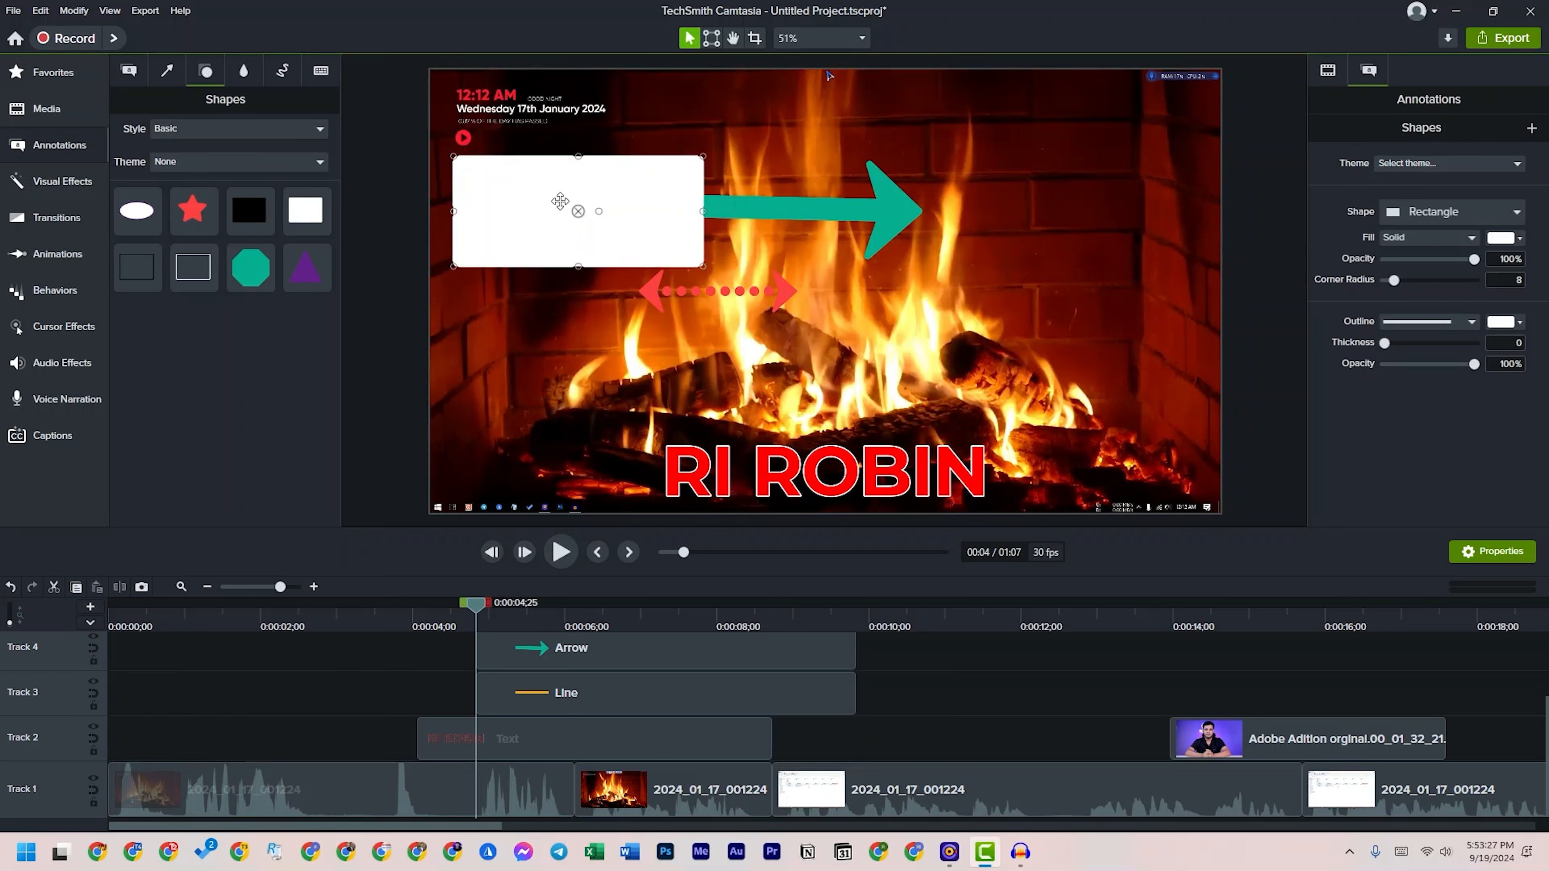
- Add a text callout with dark text over the white rectangle
click(129, 71)
drag(149, 324, 548, 241)
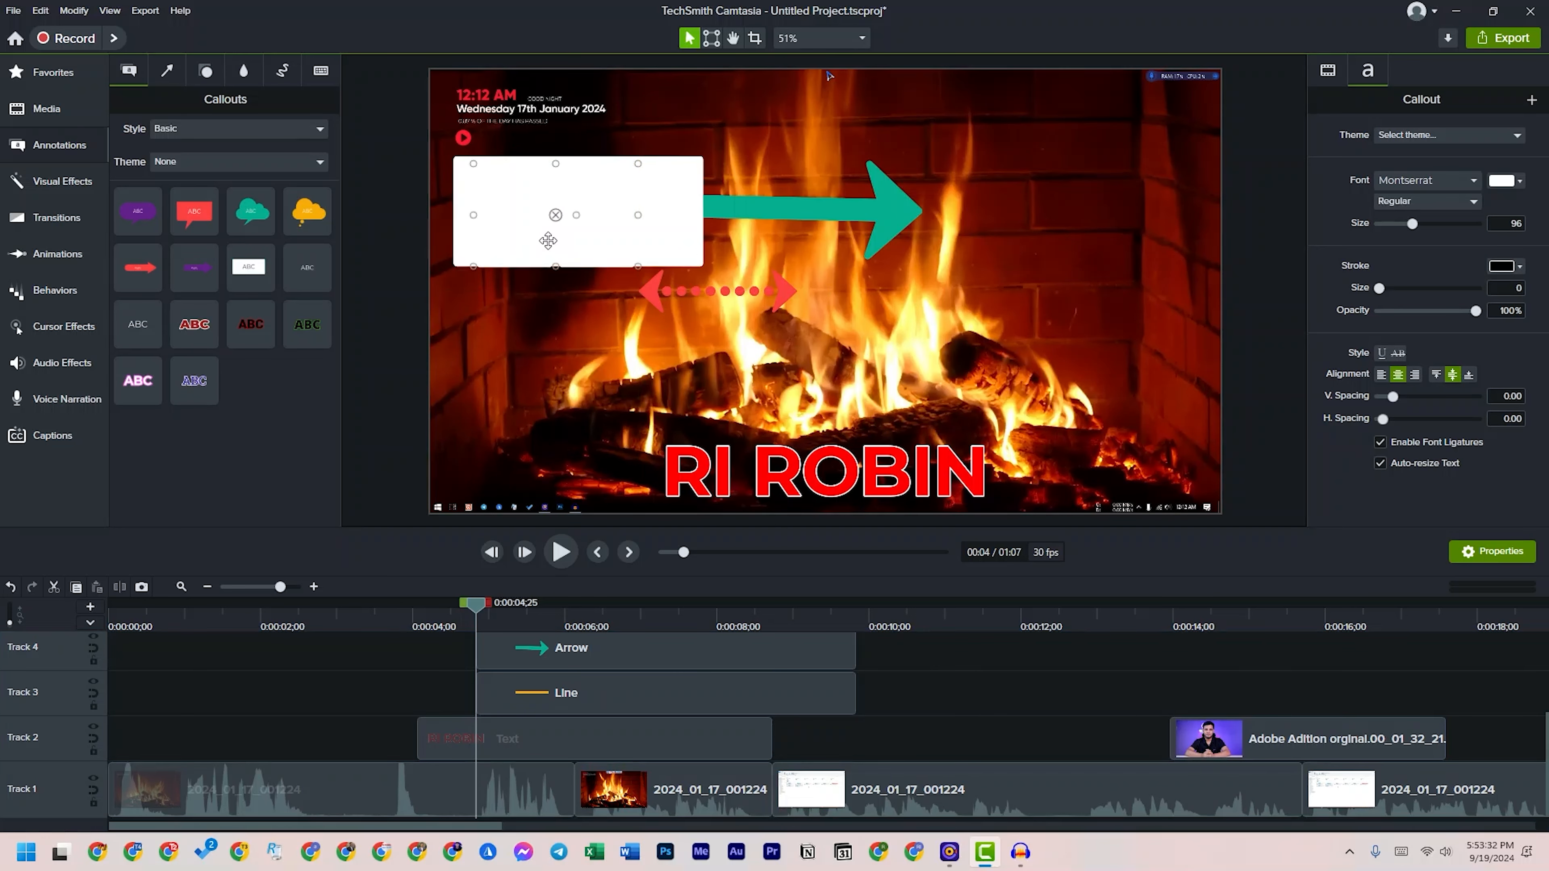
key(f)
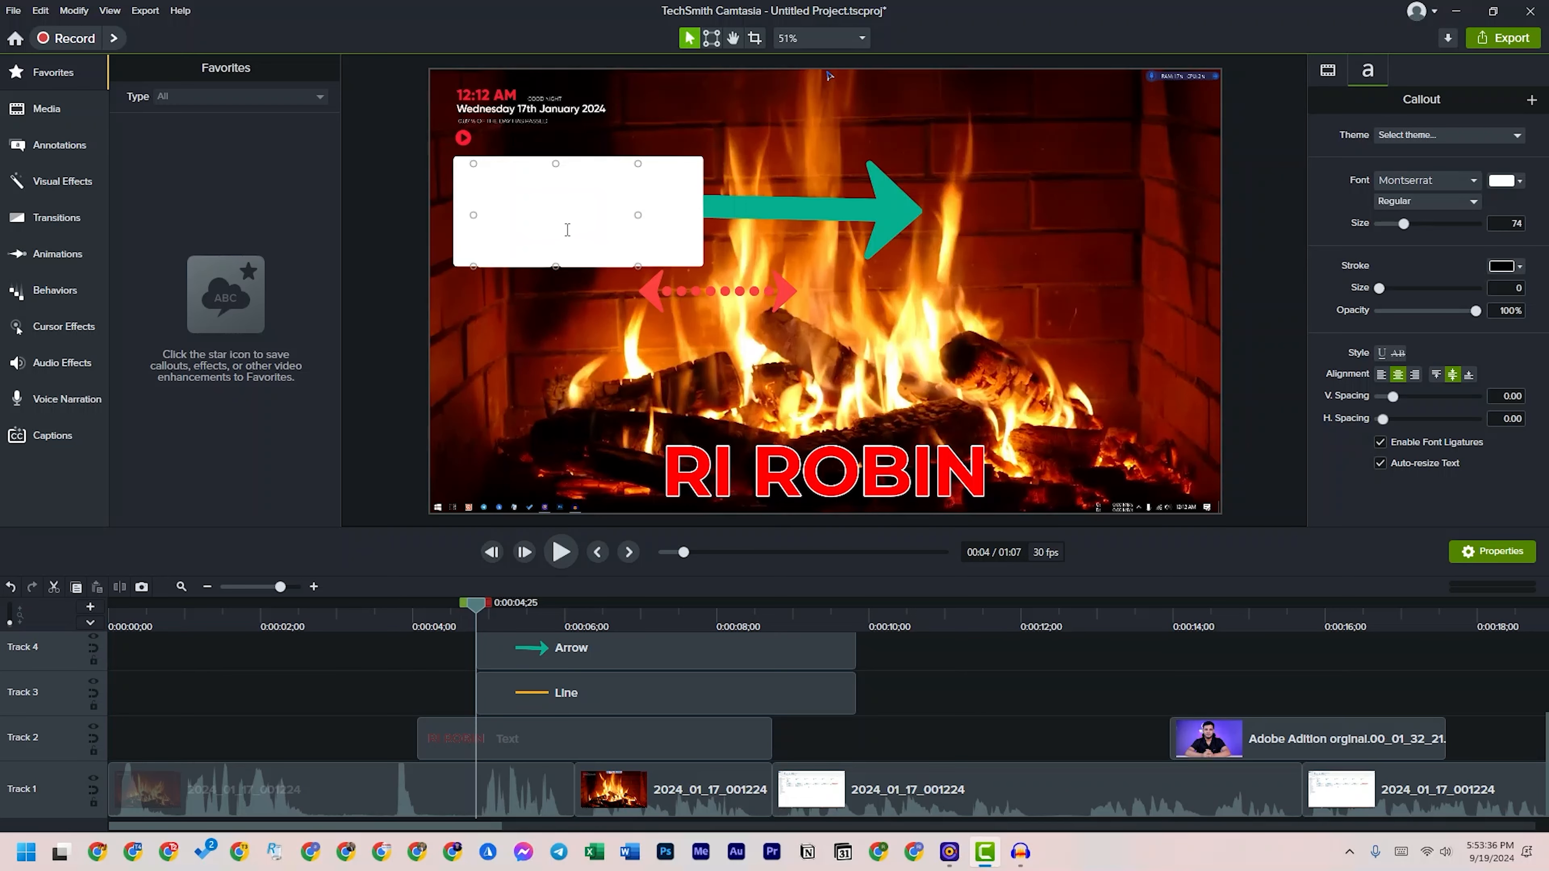
click(568, 229)
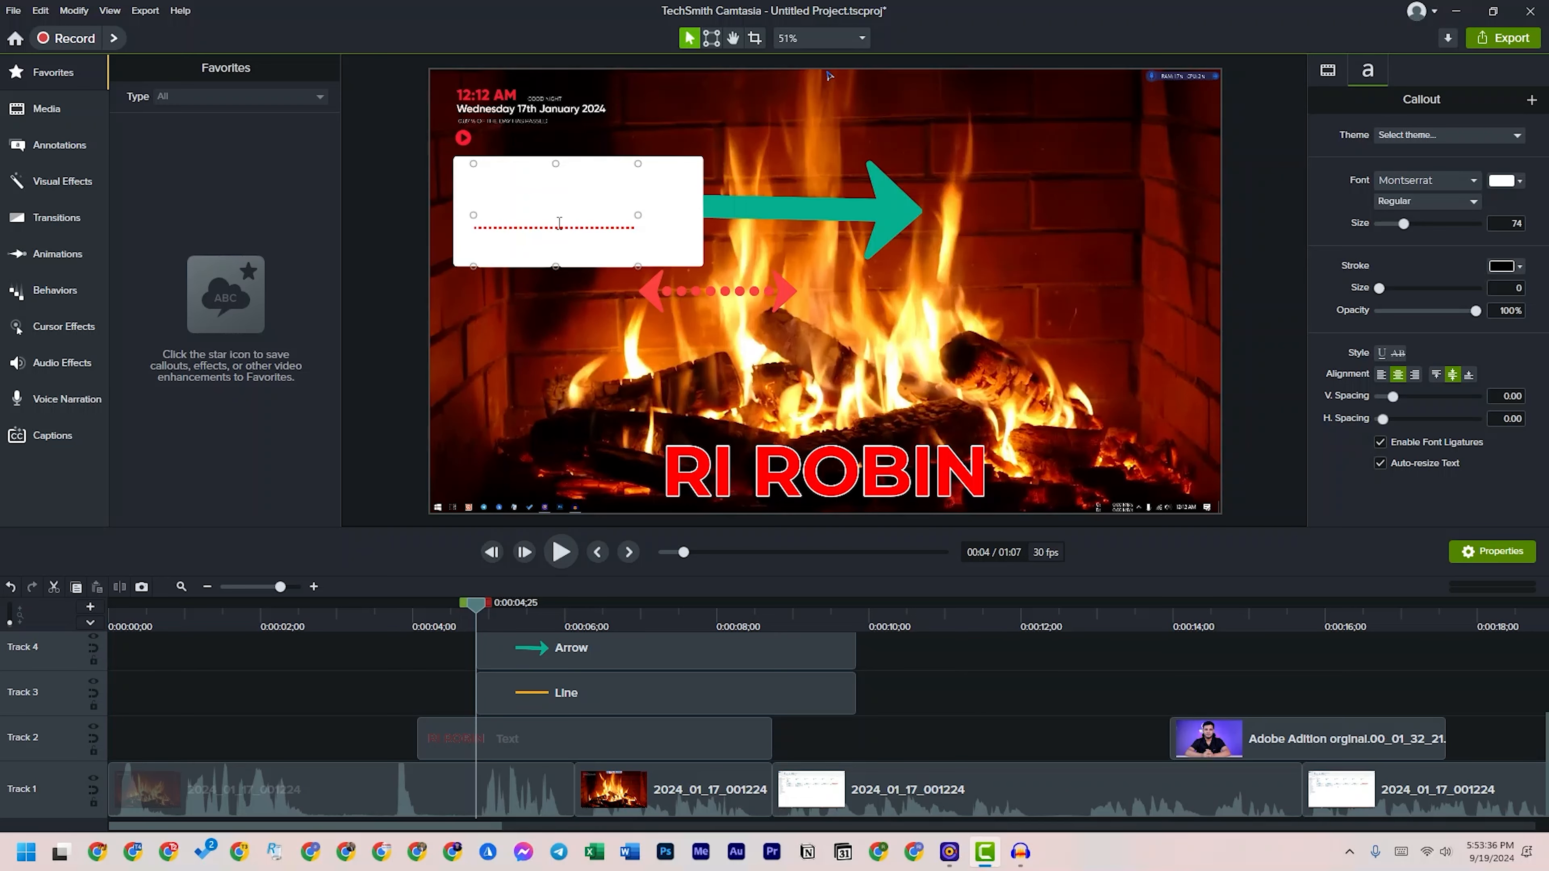
click(1518, 181)
click(1394, 331)
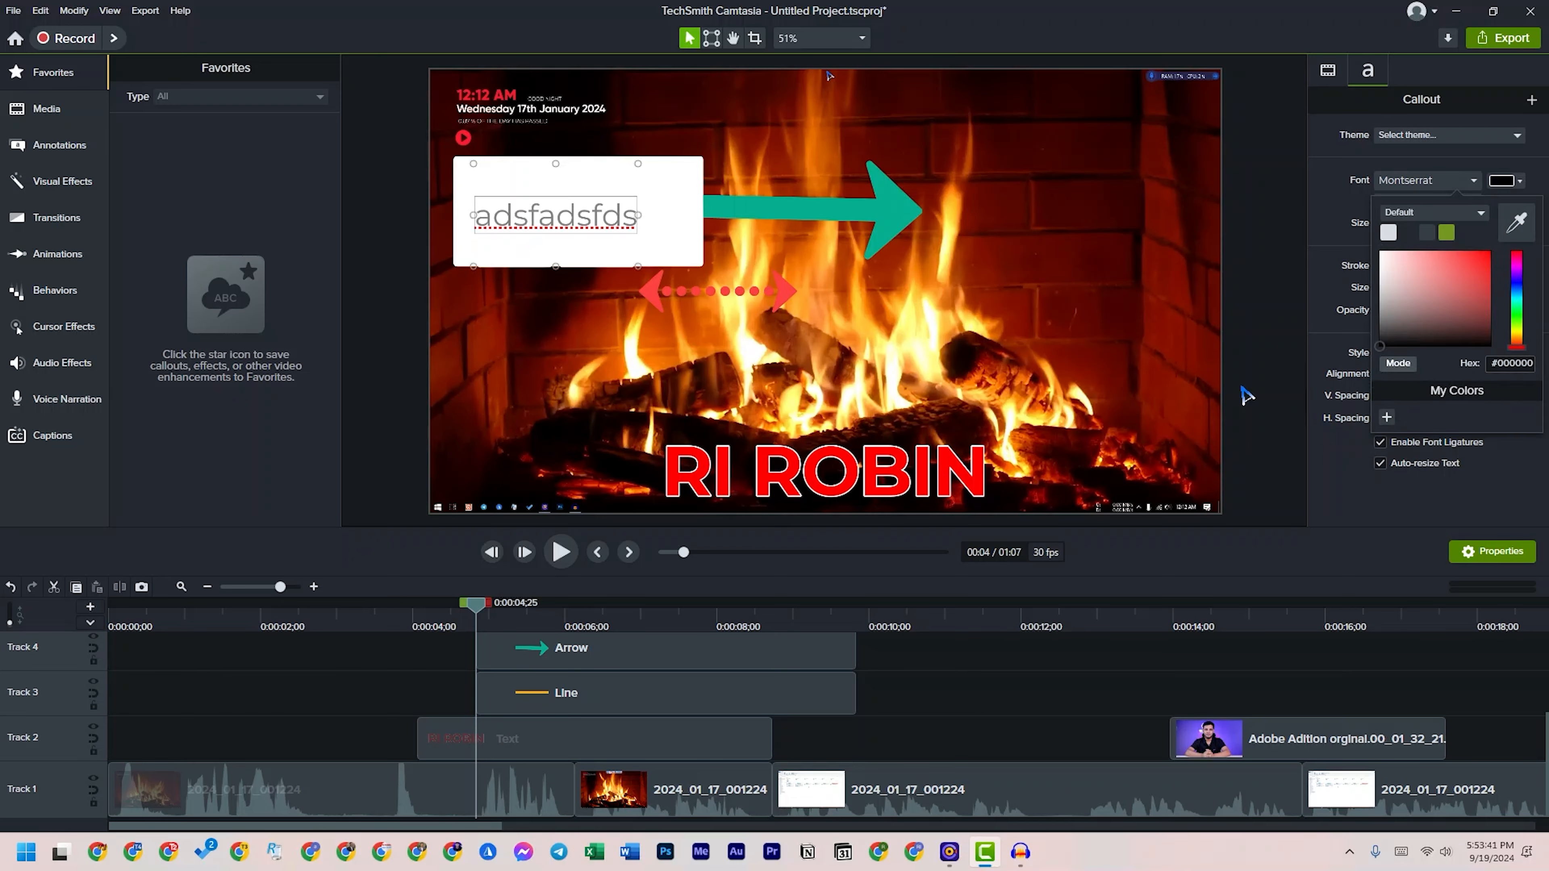
click(687, 243)
- Shrink and centre the callout text in the box, then delete the white rectangle
mouse_move(508, 227)
mouse_down()
mouse_move(539, 225)
mouse_move(523, 219)
mouse_up()
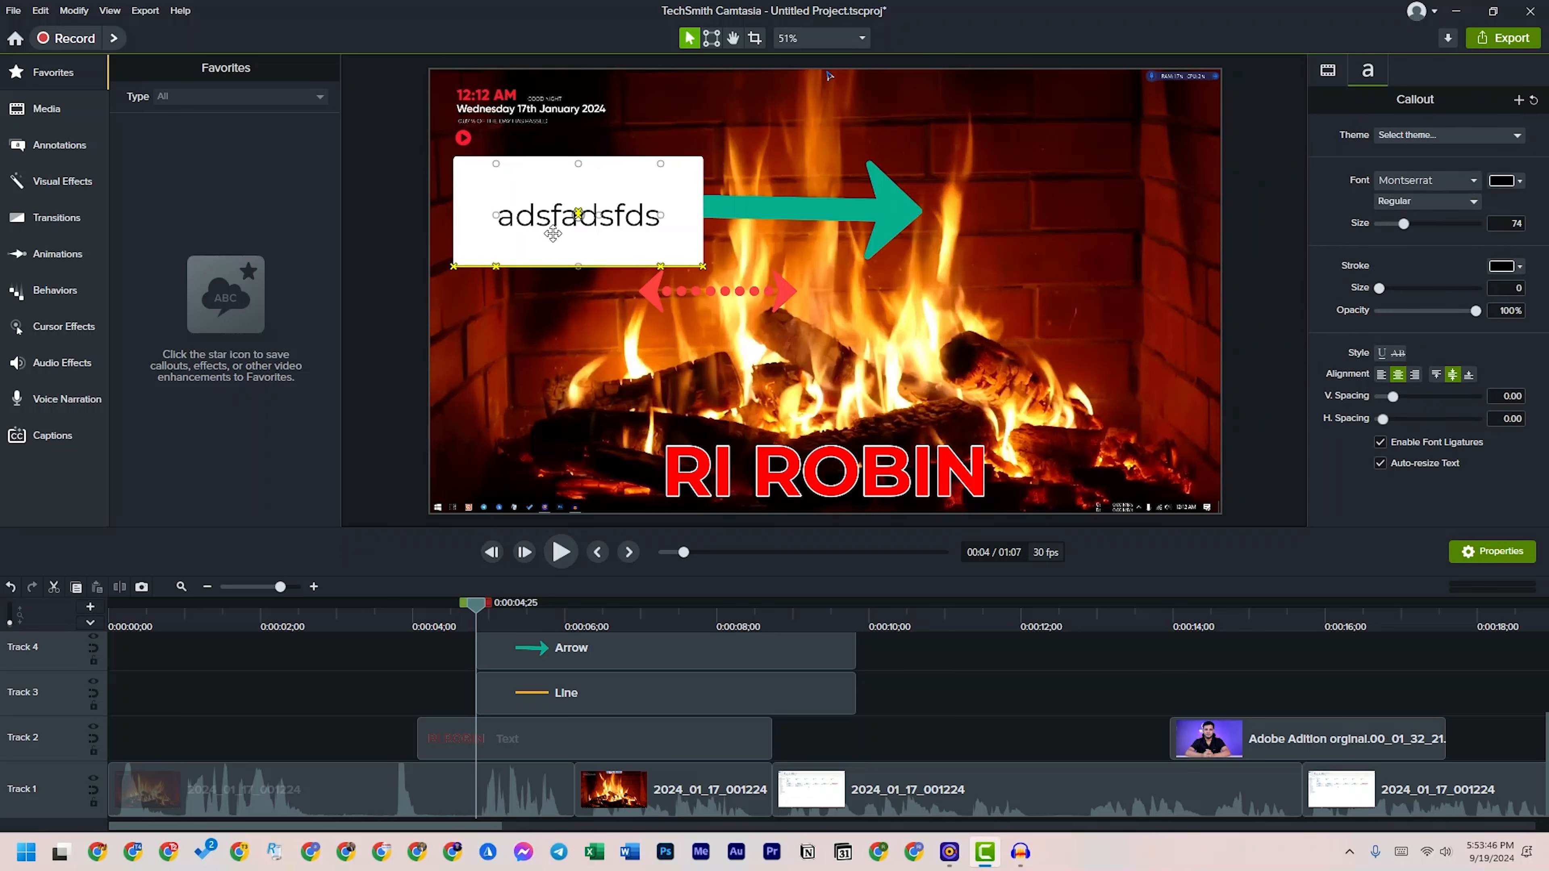
mouse_move(658, 265)
mouse_down()
mouse_move(634, 235)
mouse_move(654, 241)
mouse_up()
click(676, 231)
drag(654, 241, 624, 228)
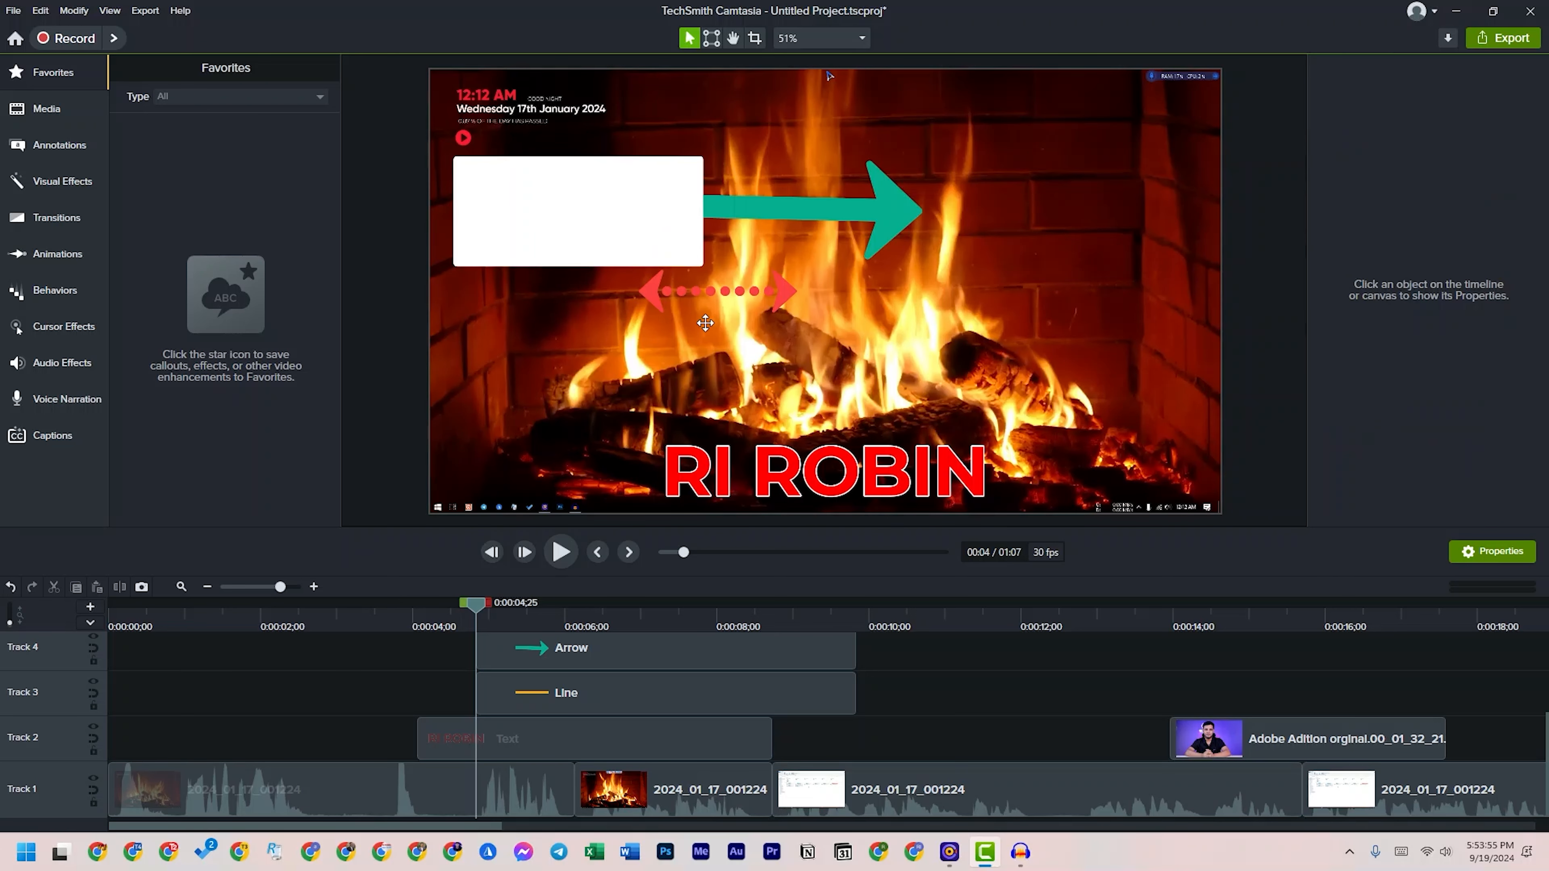
click(606, 249)
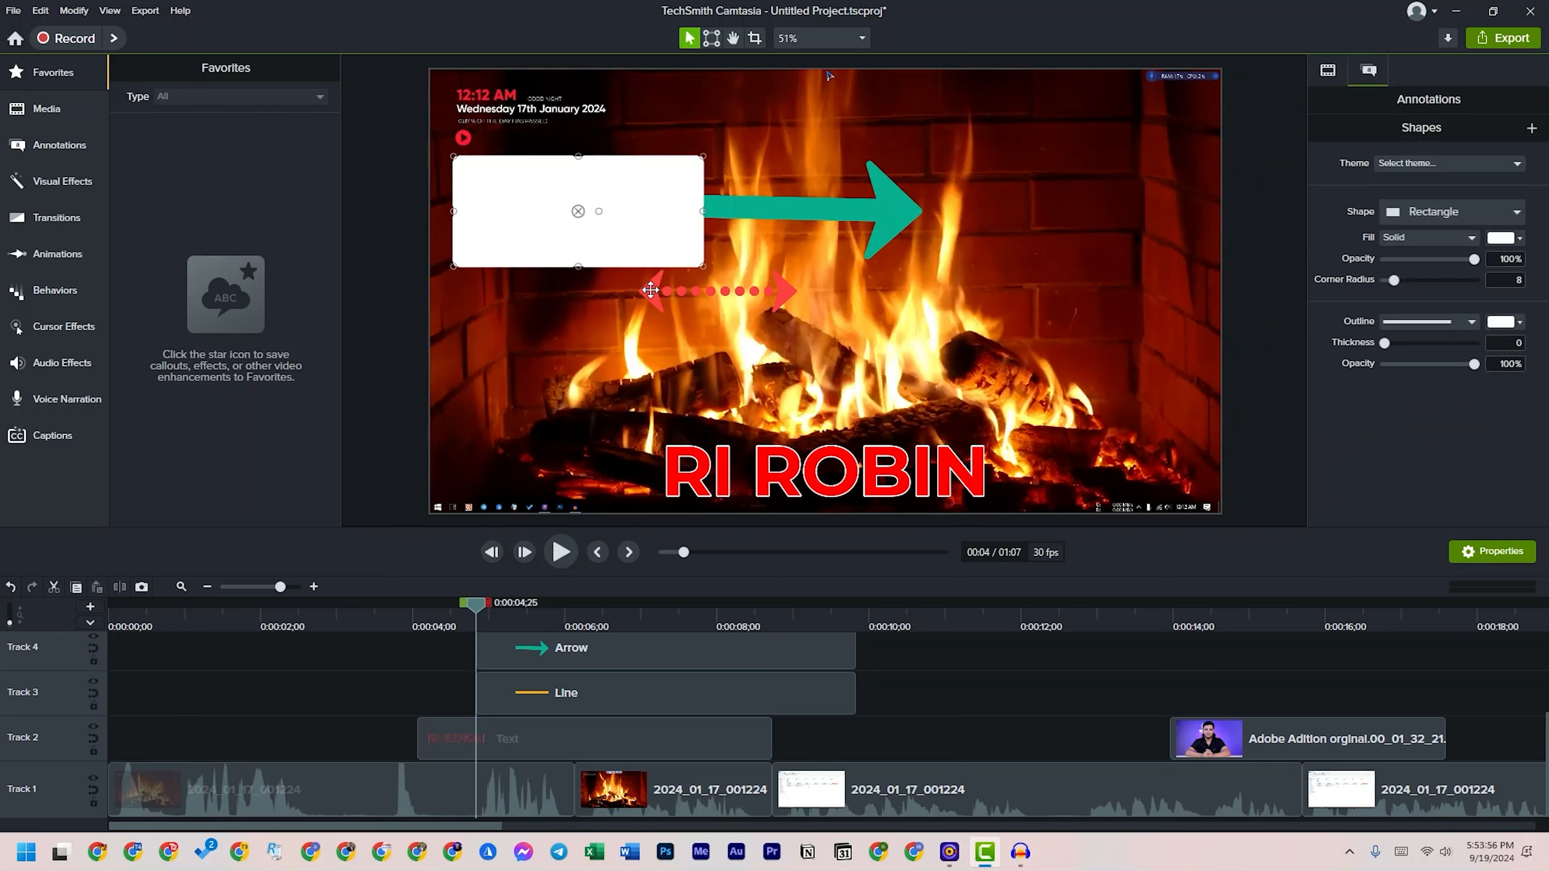
key(Delete)
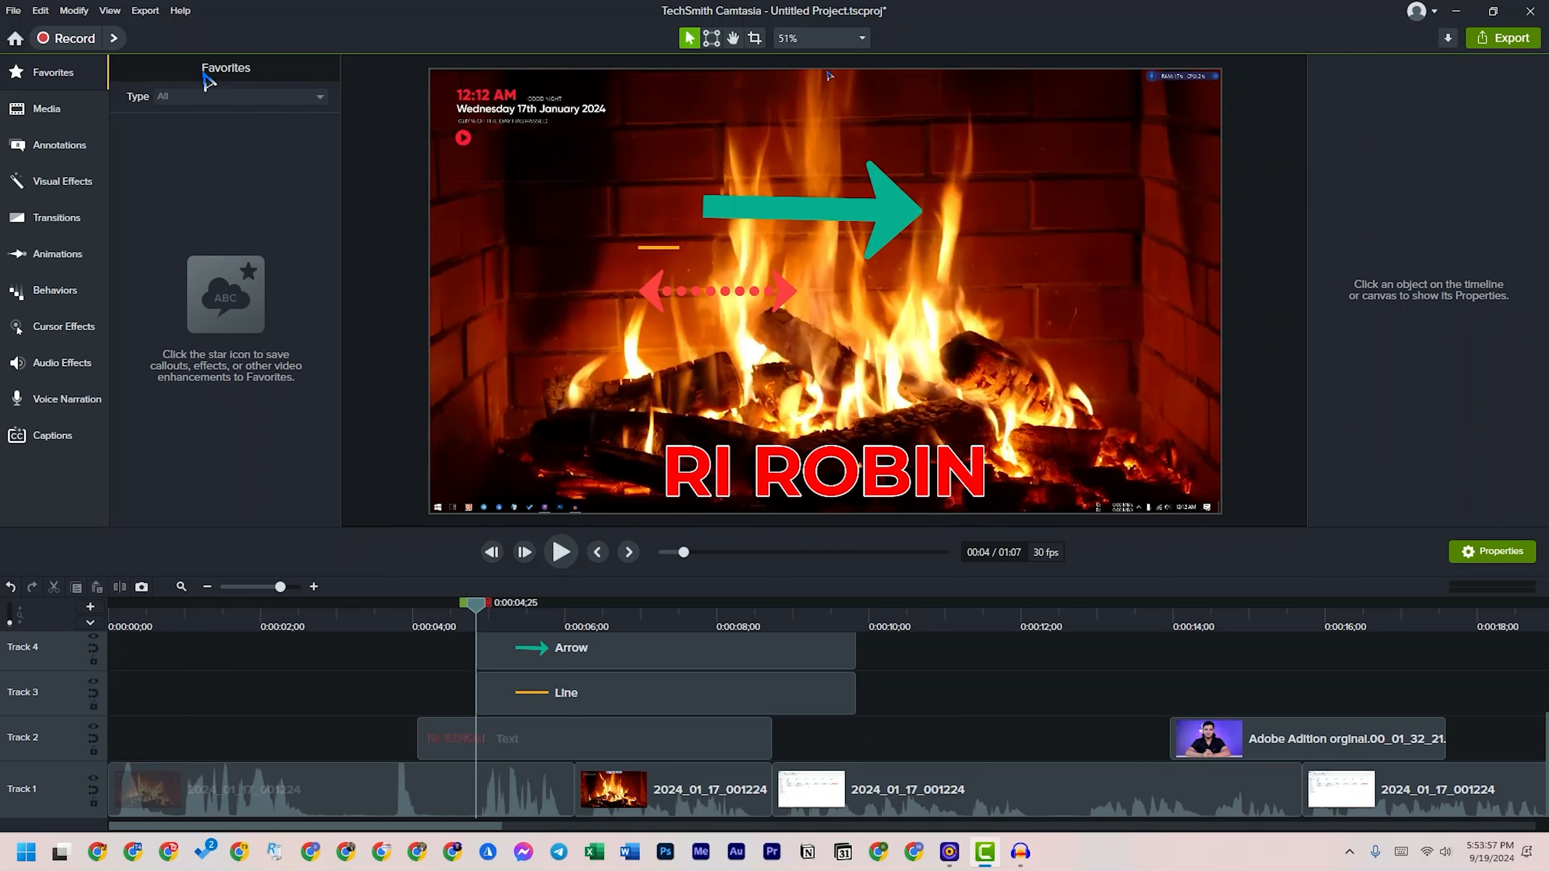
- Browse the Shapes annotations with the Style filter set to All
click(52, 146)
click(206, 71)
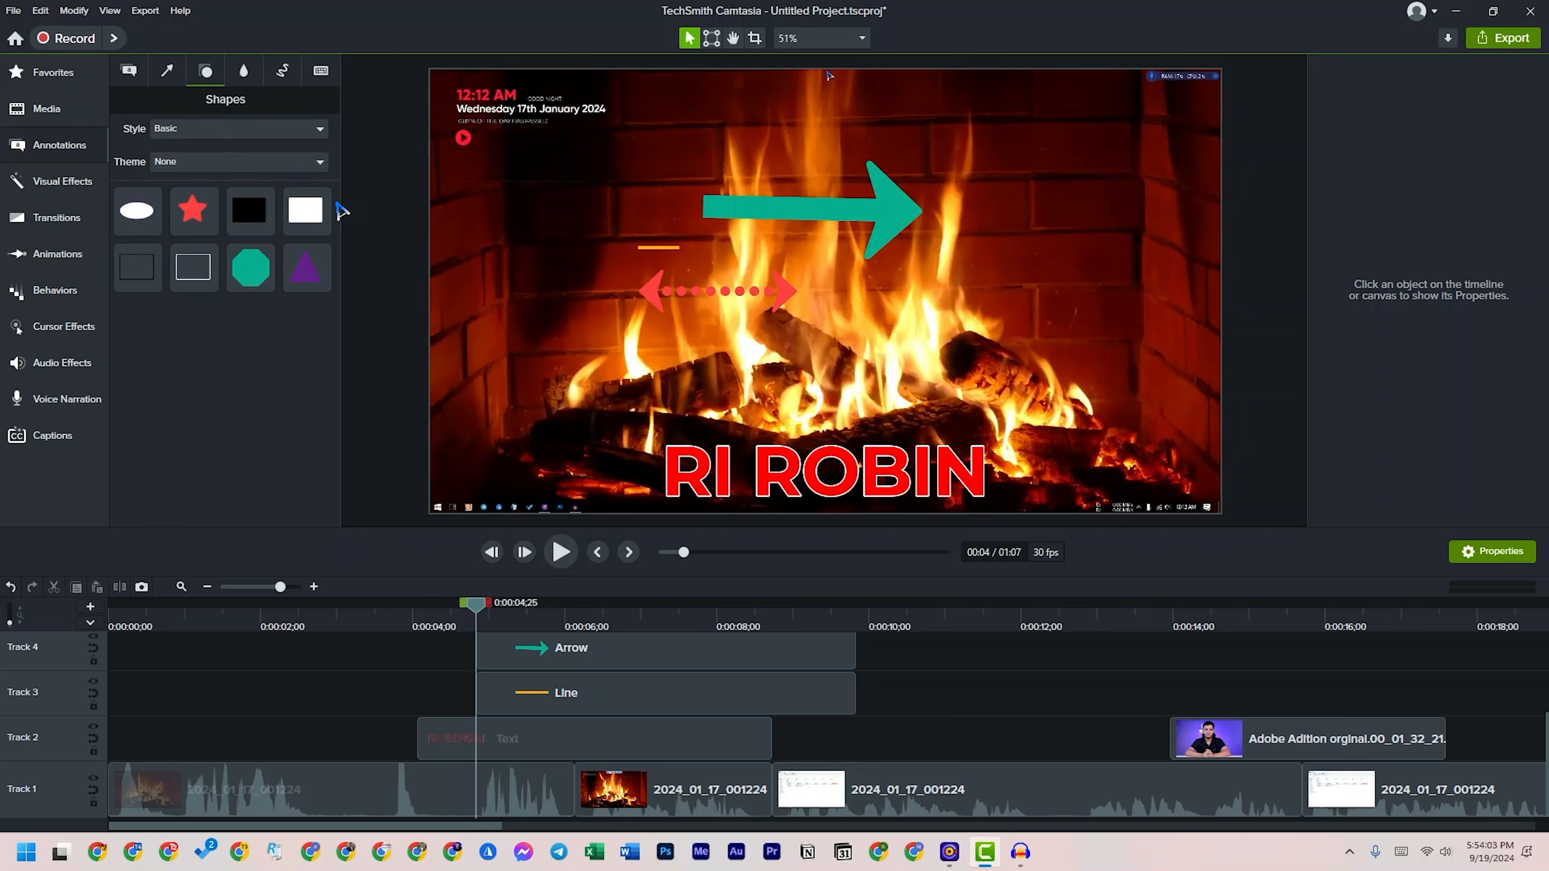
click(283, 163)
click(284, 162)
click(202, 130)
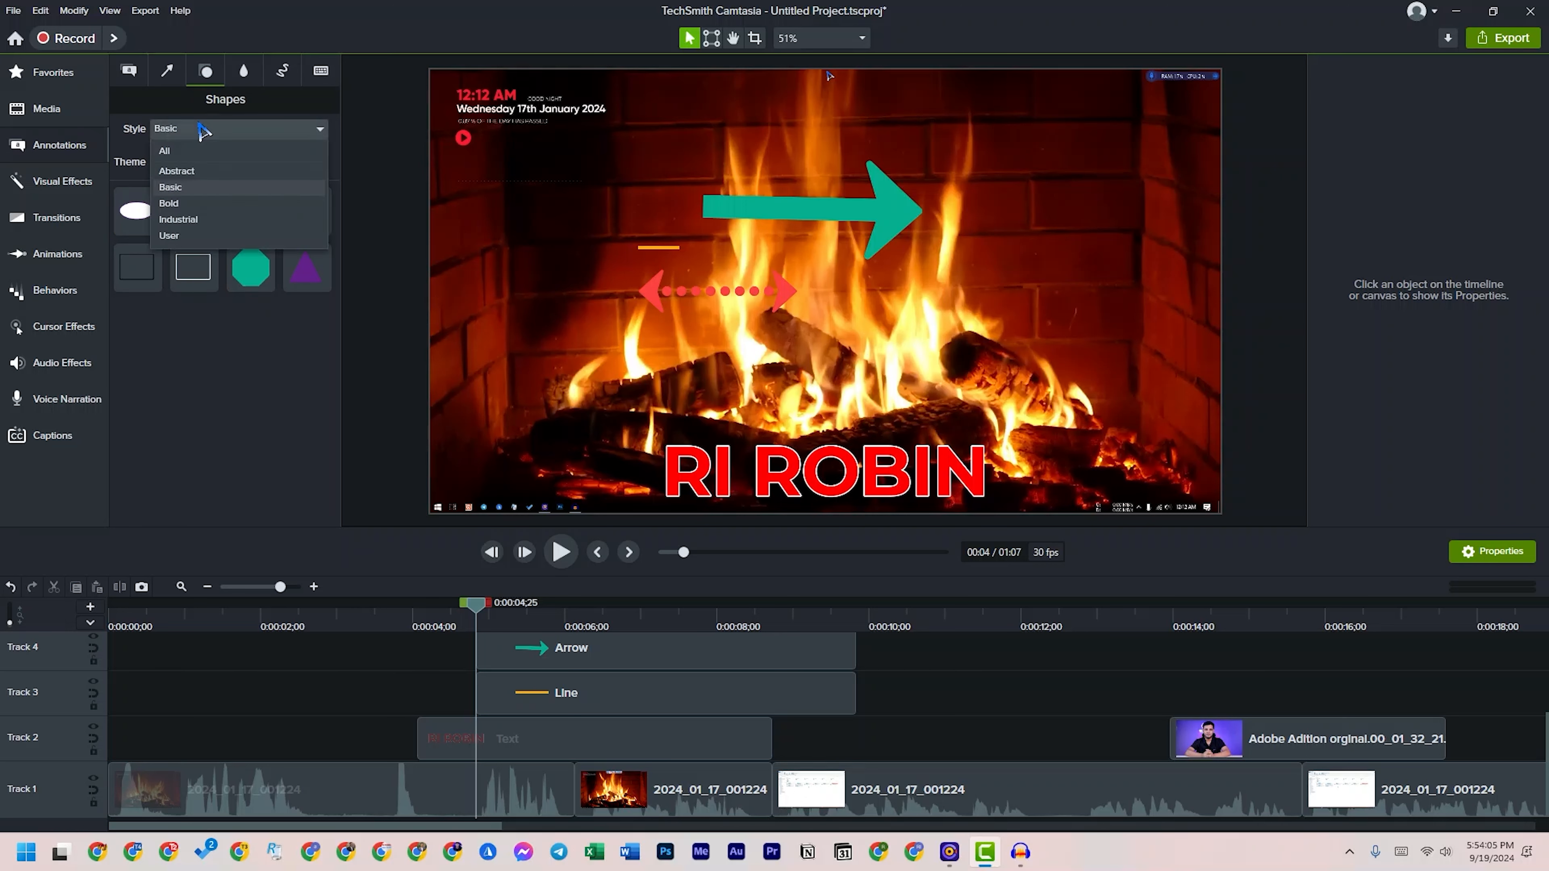
click(167, 153)
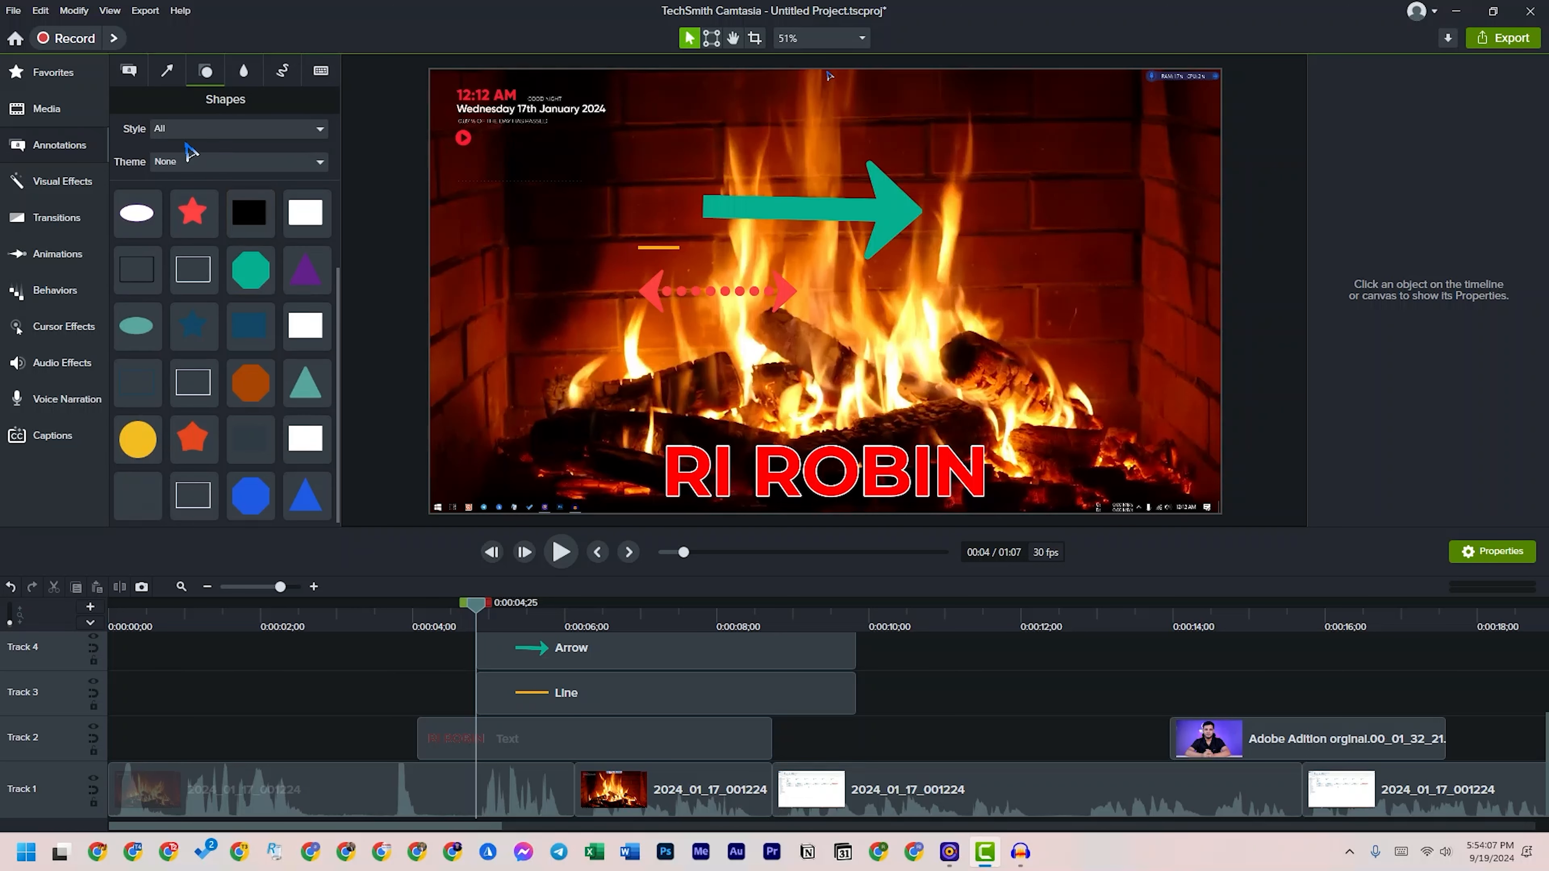
click(176, 127)
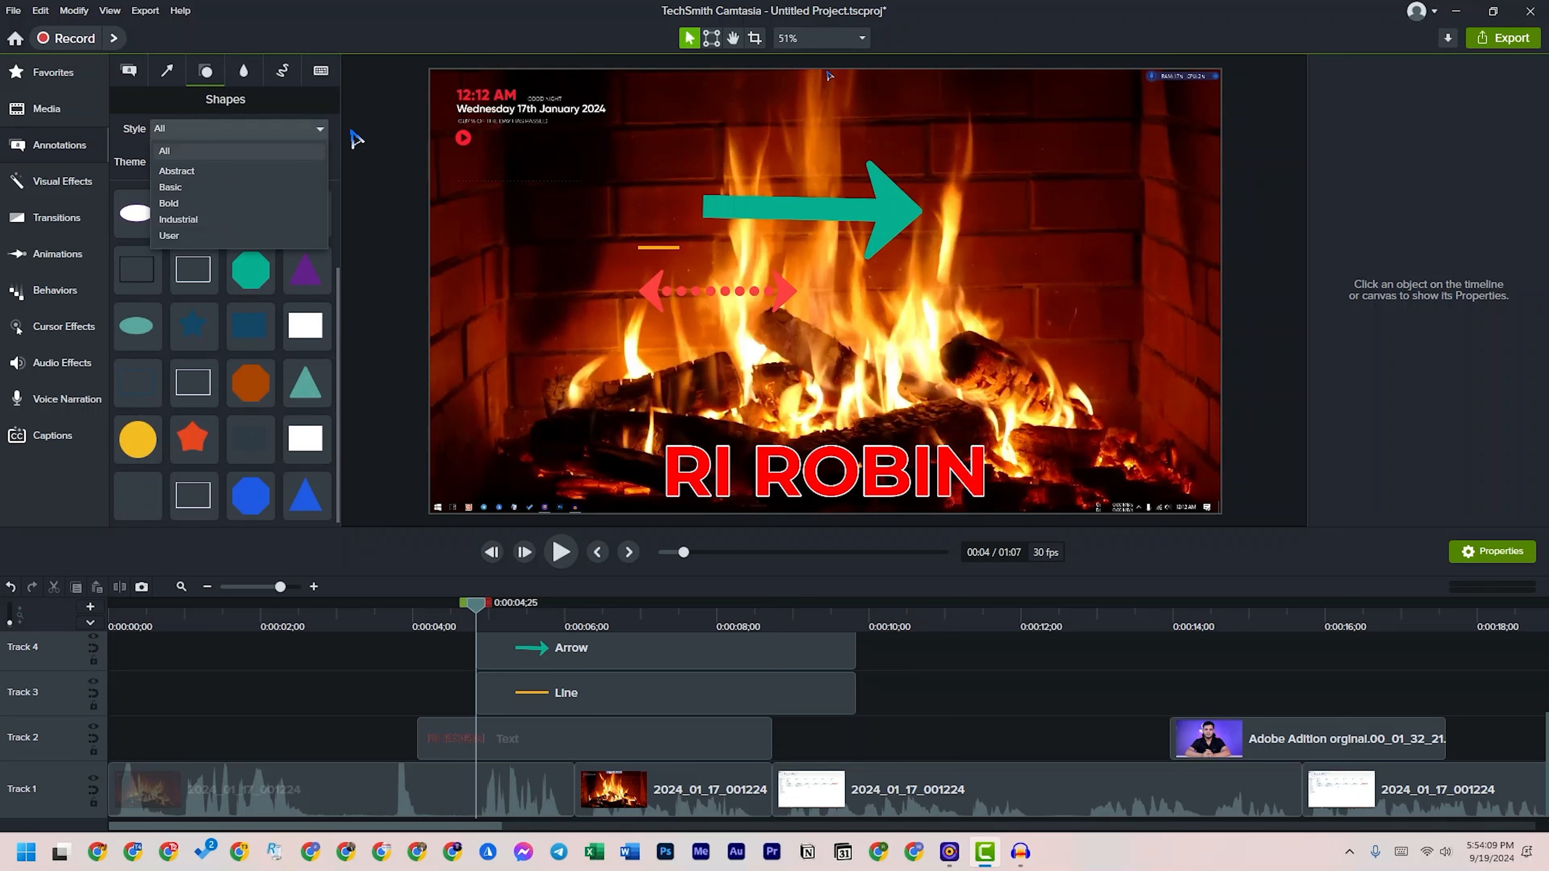
click(354, 142)
click(185, 131)
- Show the Blur & Highlight annotations and select the presenter clip at 0:00:14;08
click(243, 70)
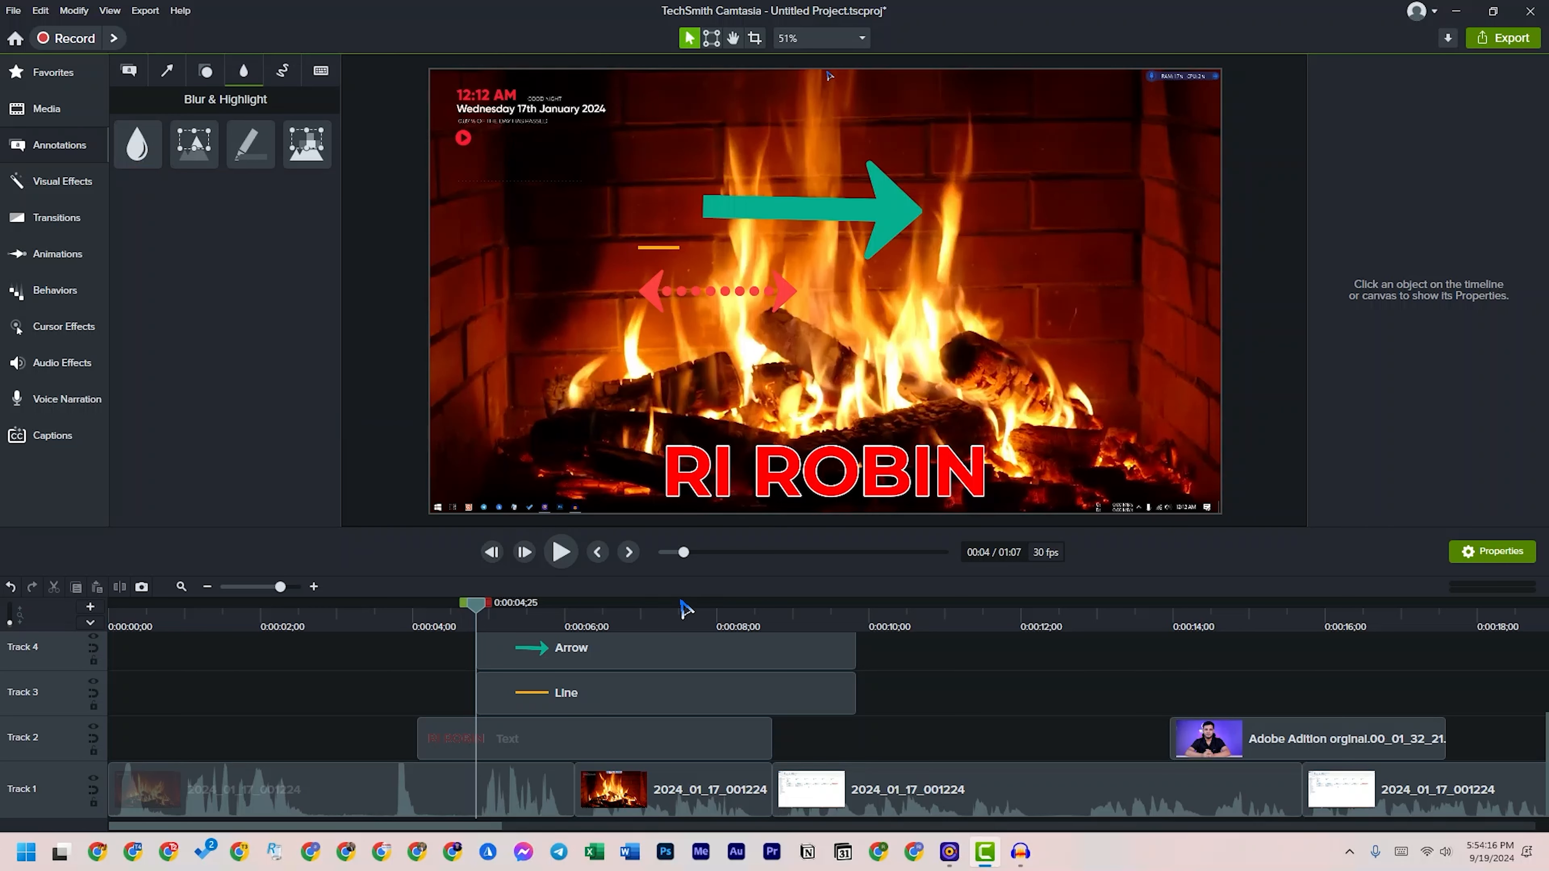
click(1195, 624)
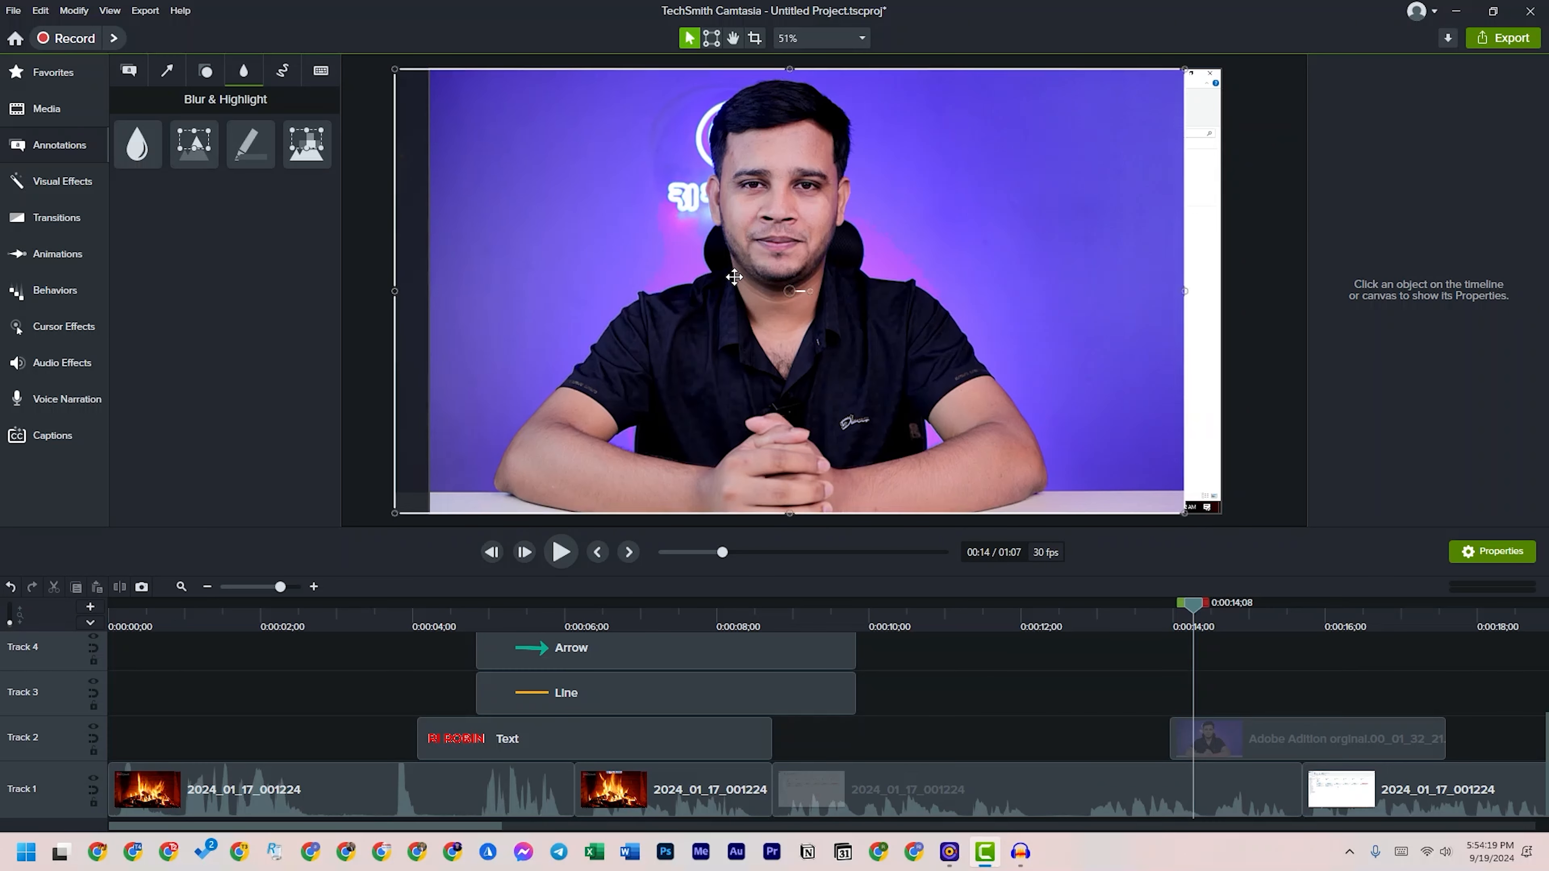
click(733, 278)
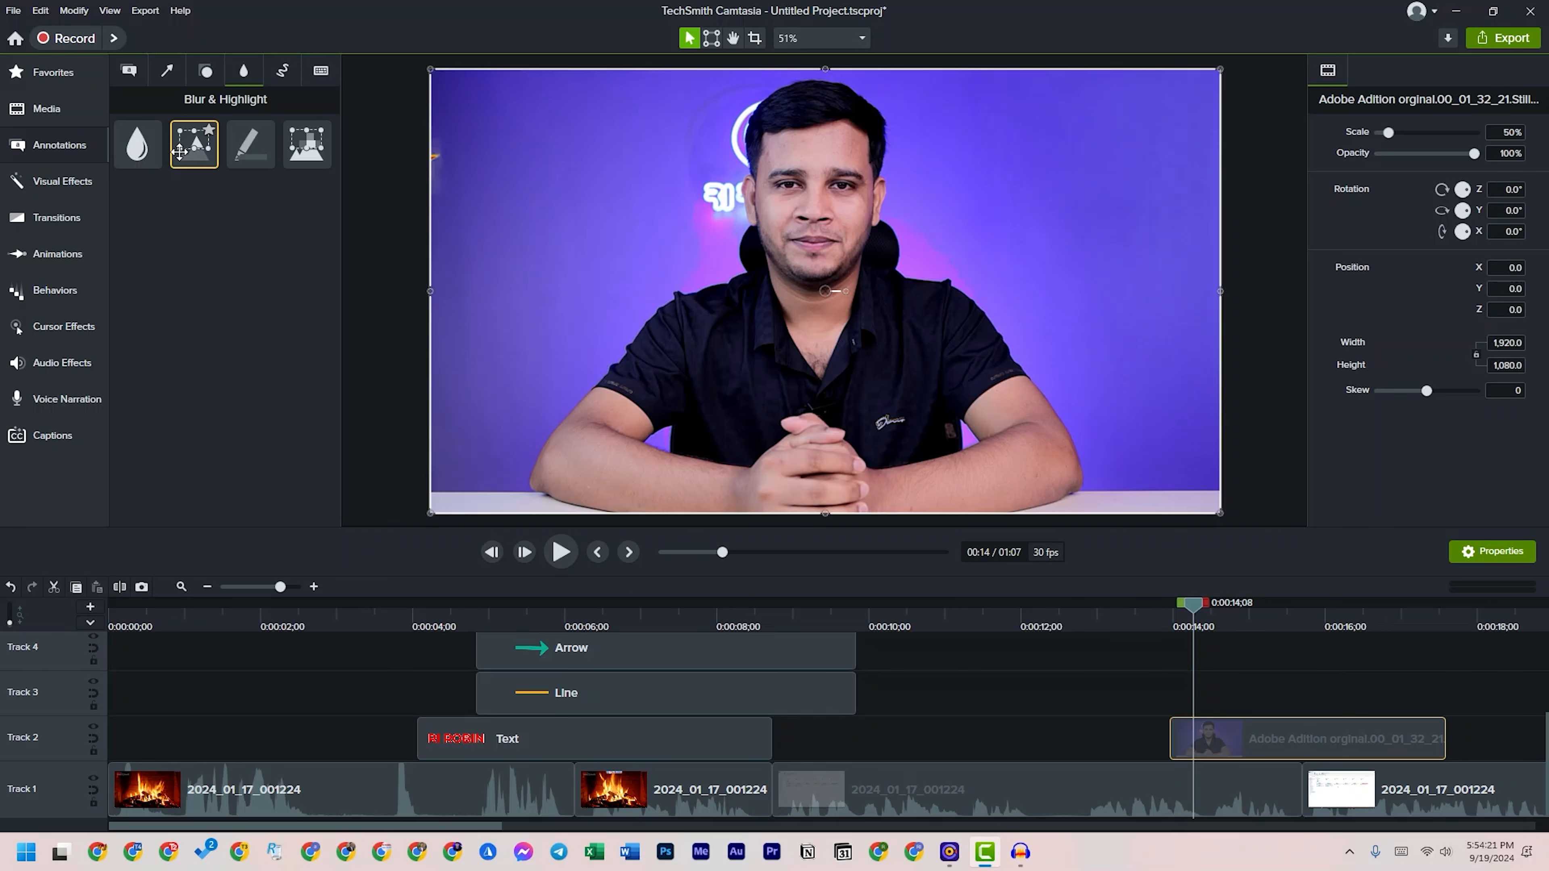
drag(174, 156, 825, 168)
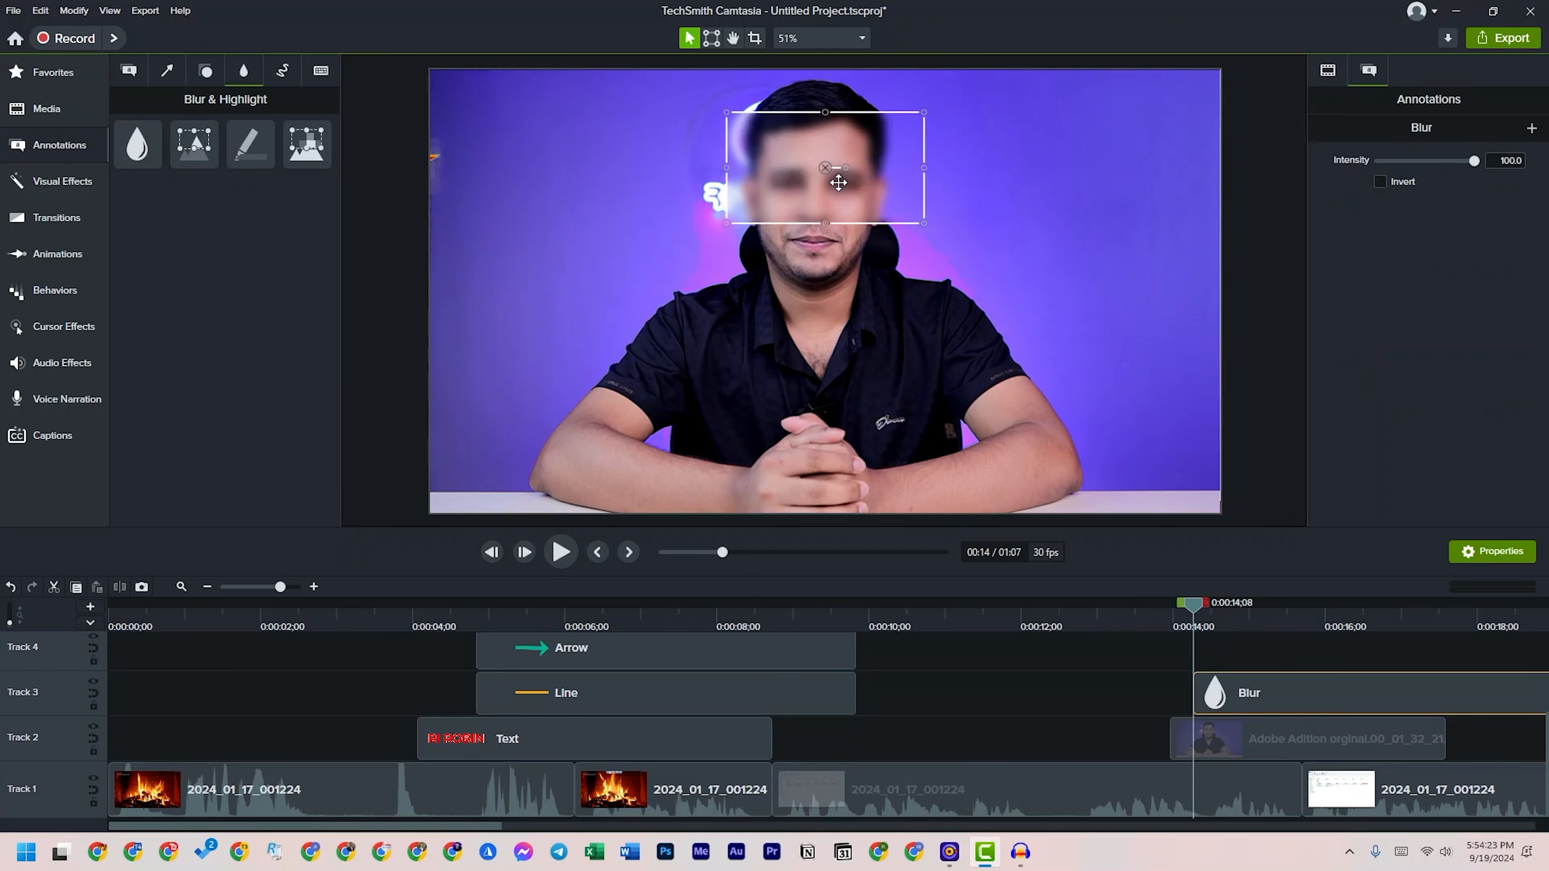
drag(825, 223, 838, 289)
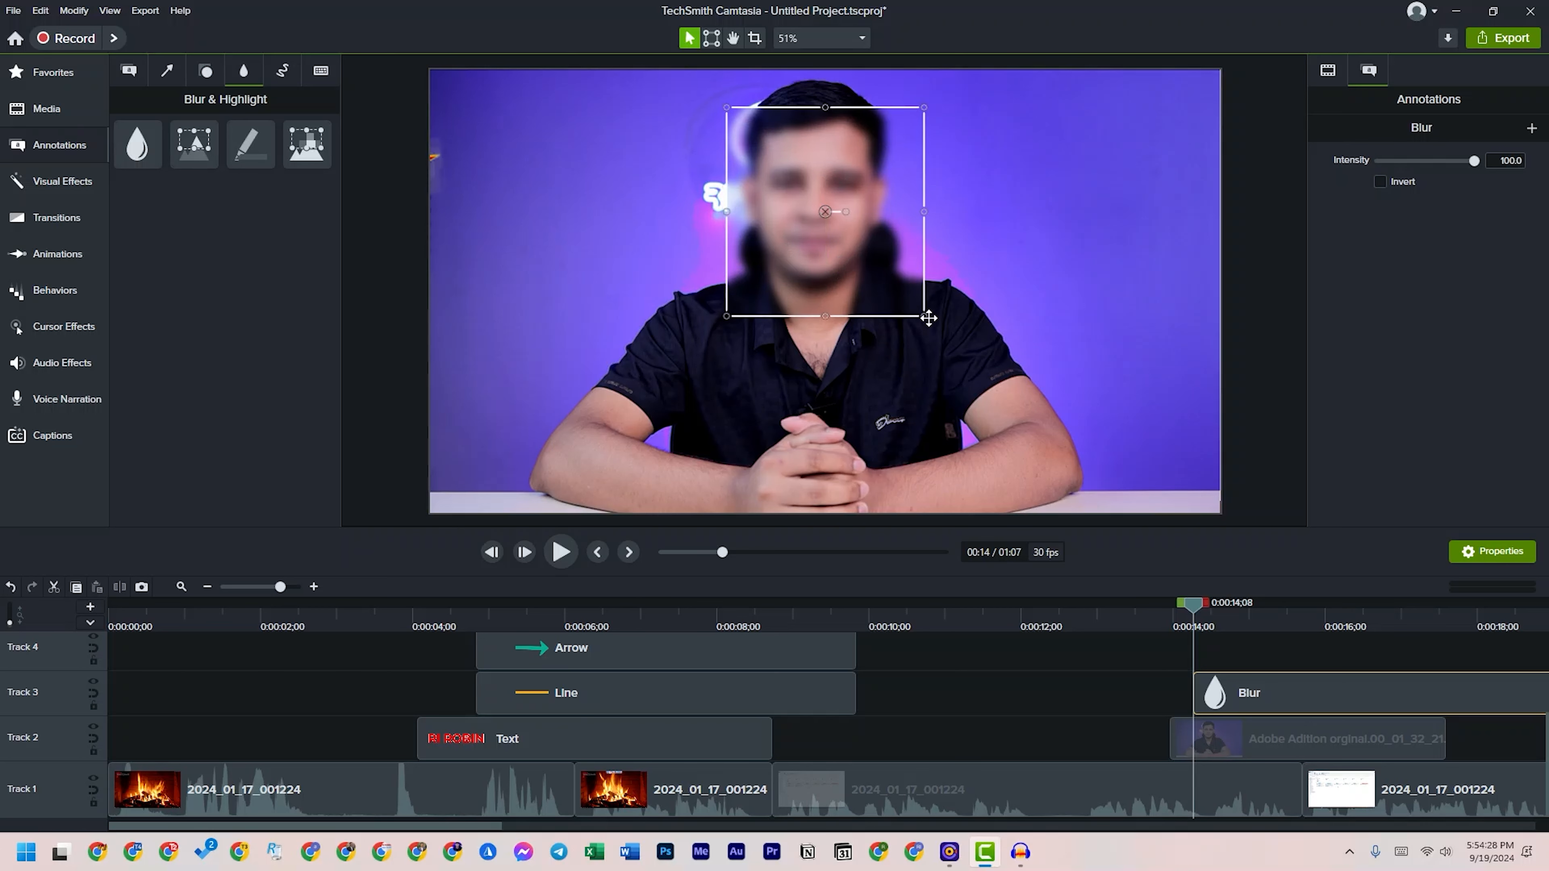
drag(924, 315, 939, 349)
drag(1445, 161, 1475, 162)
drag(866, 206, 889, 356)
click(1379, 182)
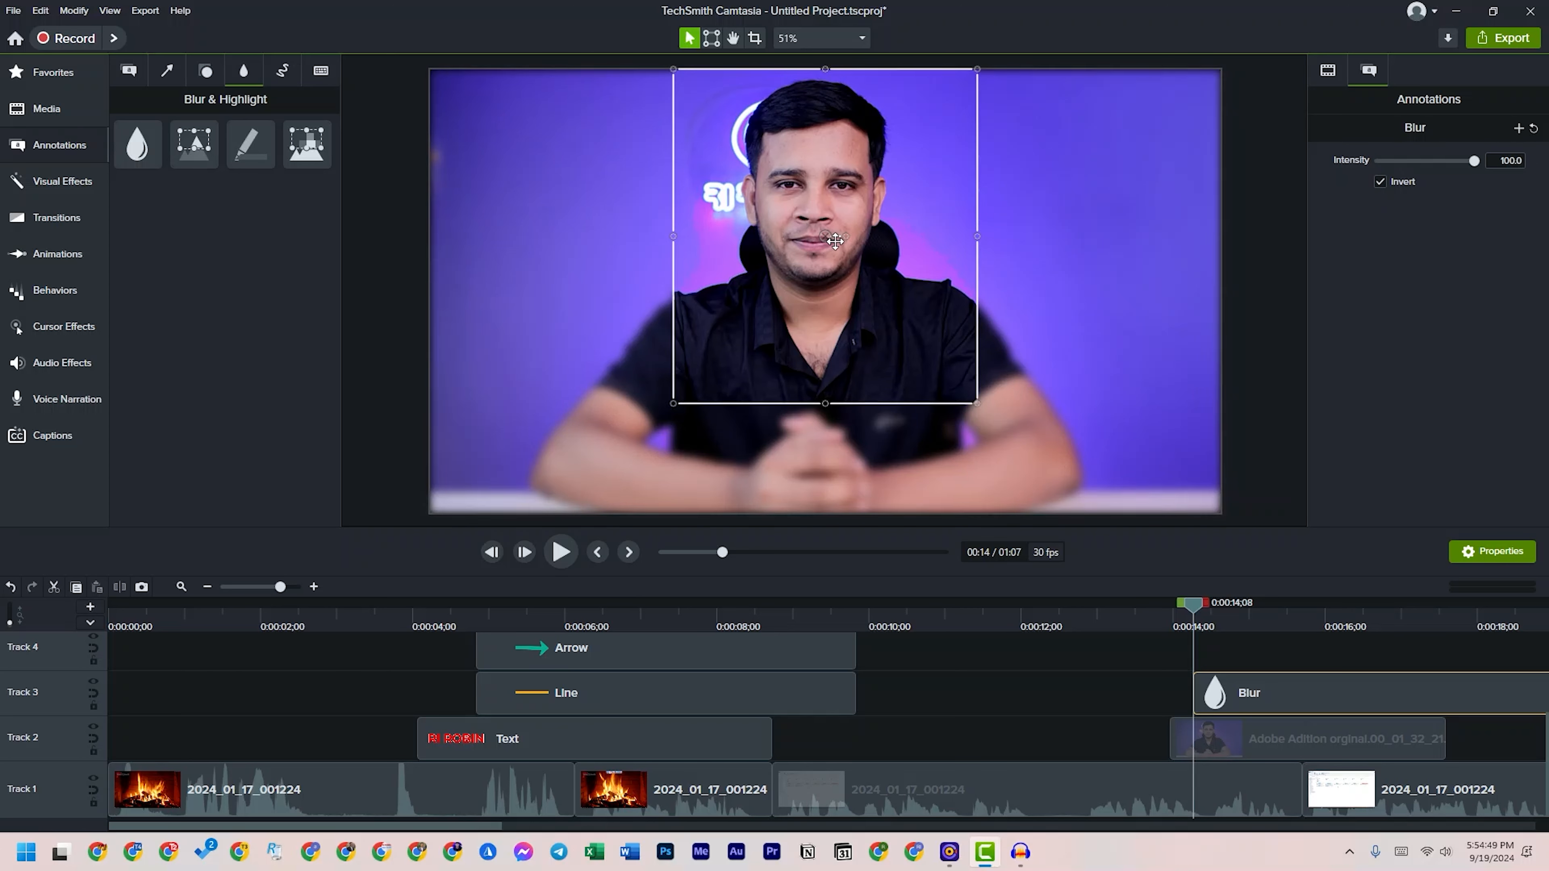
drag(673, 402, 827, 376)
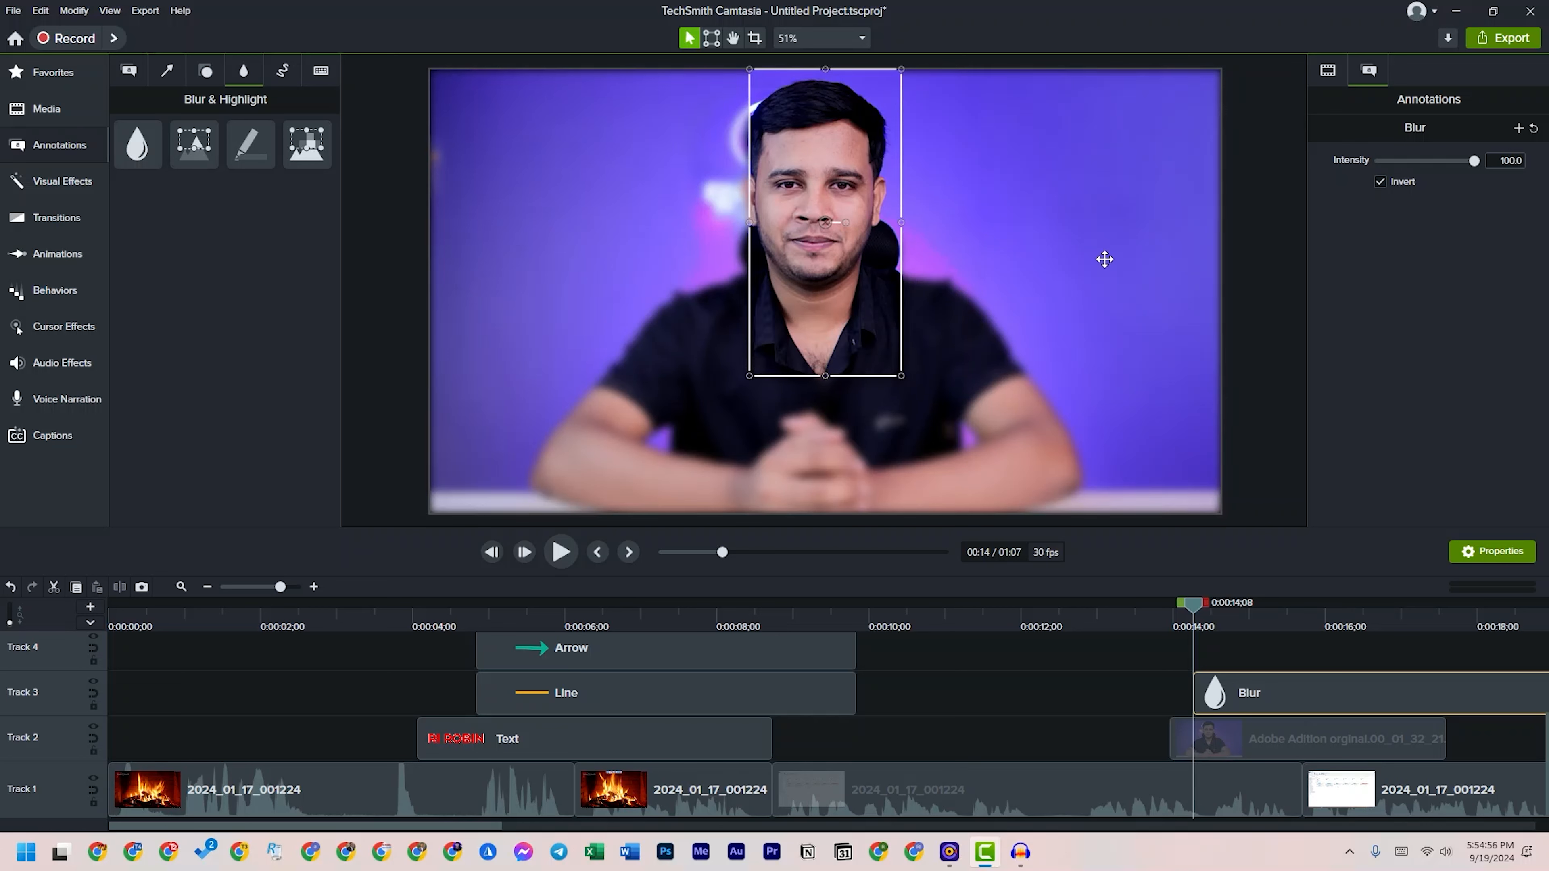
click(1380, 182)
click(1531, 129)
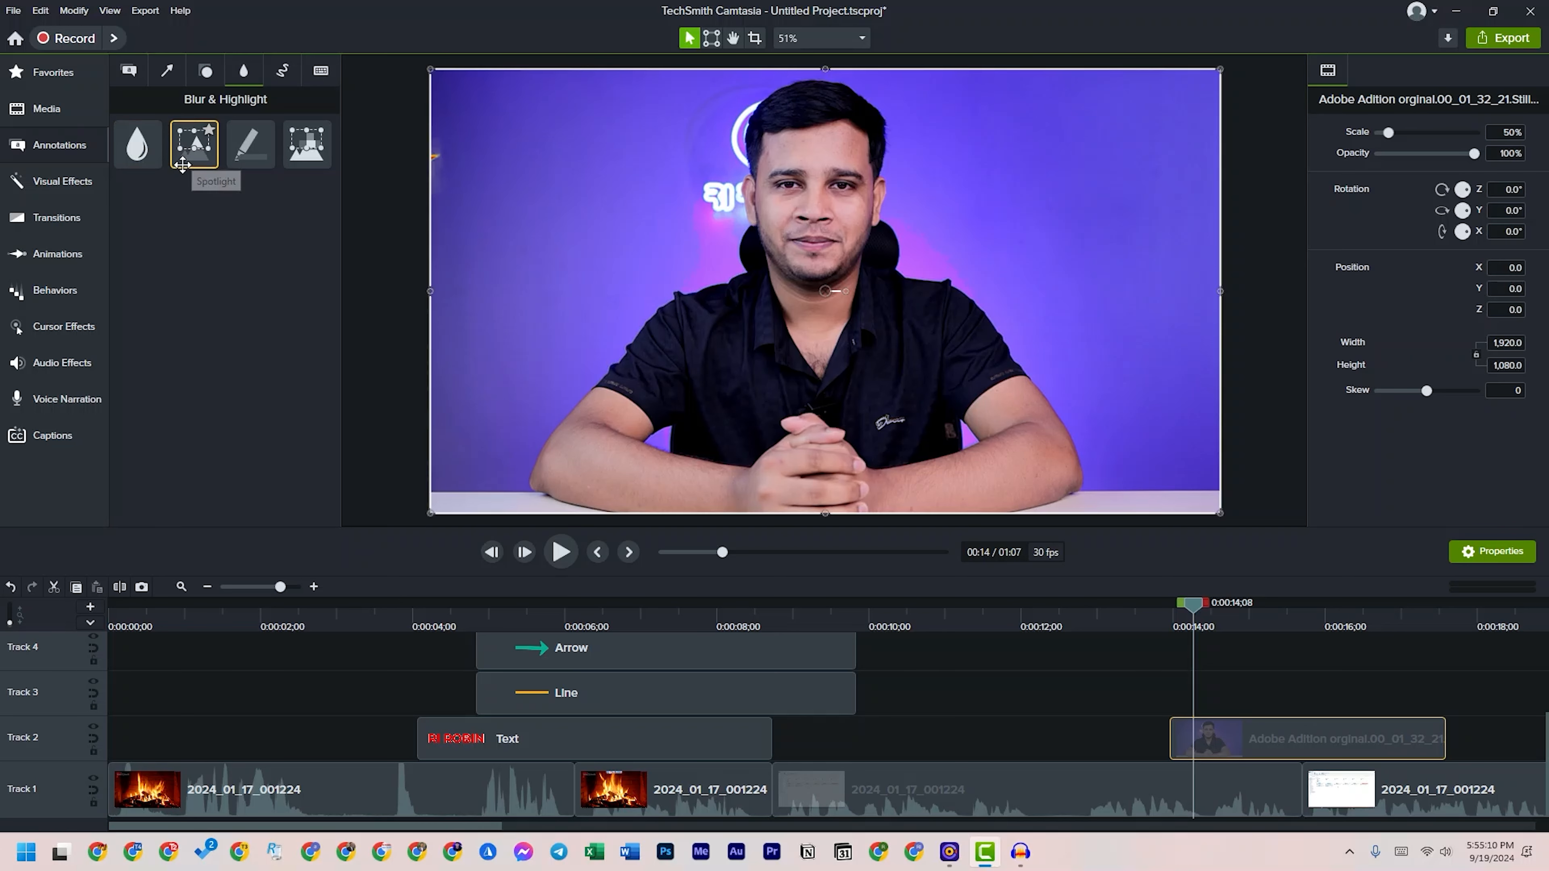
drag(202, 151, 828, 194)
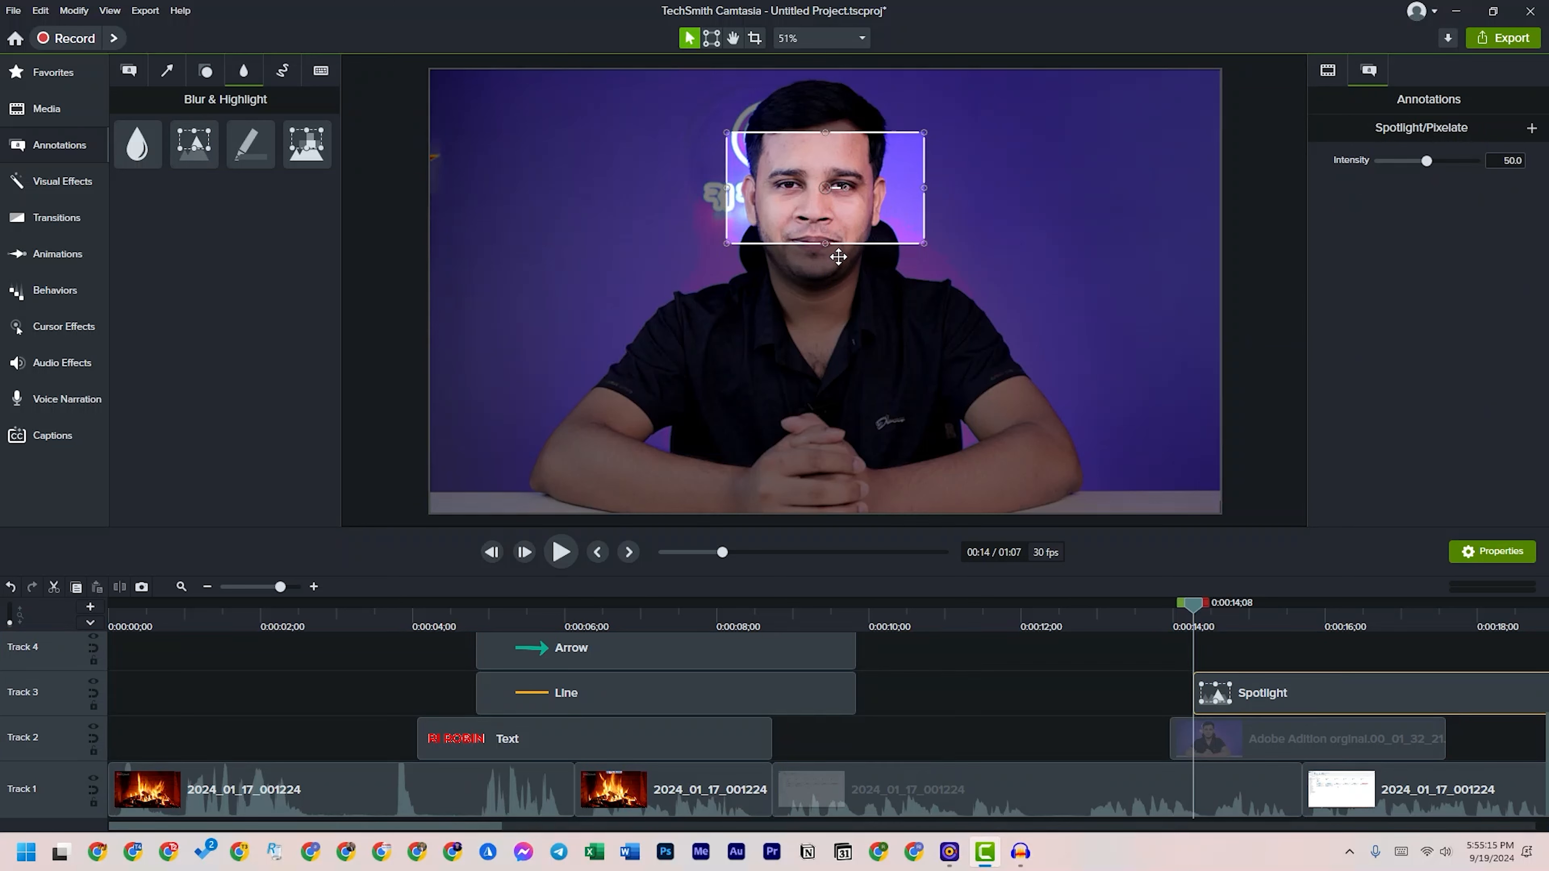
drag(823, 242, 823, 294)
drag(825, 184, 825, 68)
drag(825, 291, 825, 324)
drag(1427, 161, 1490, 165)
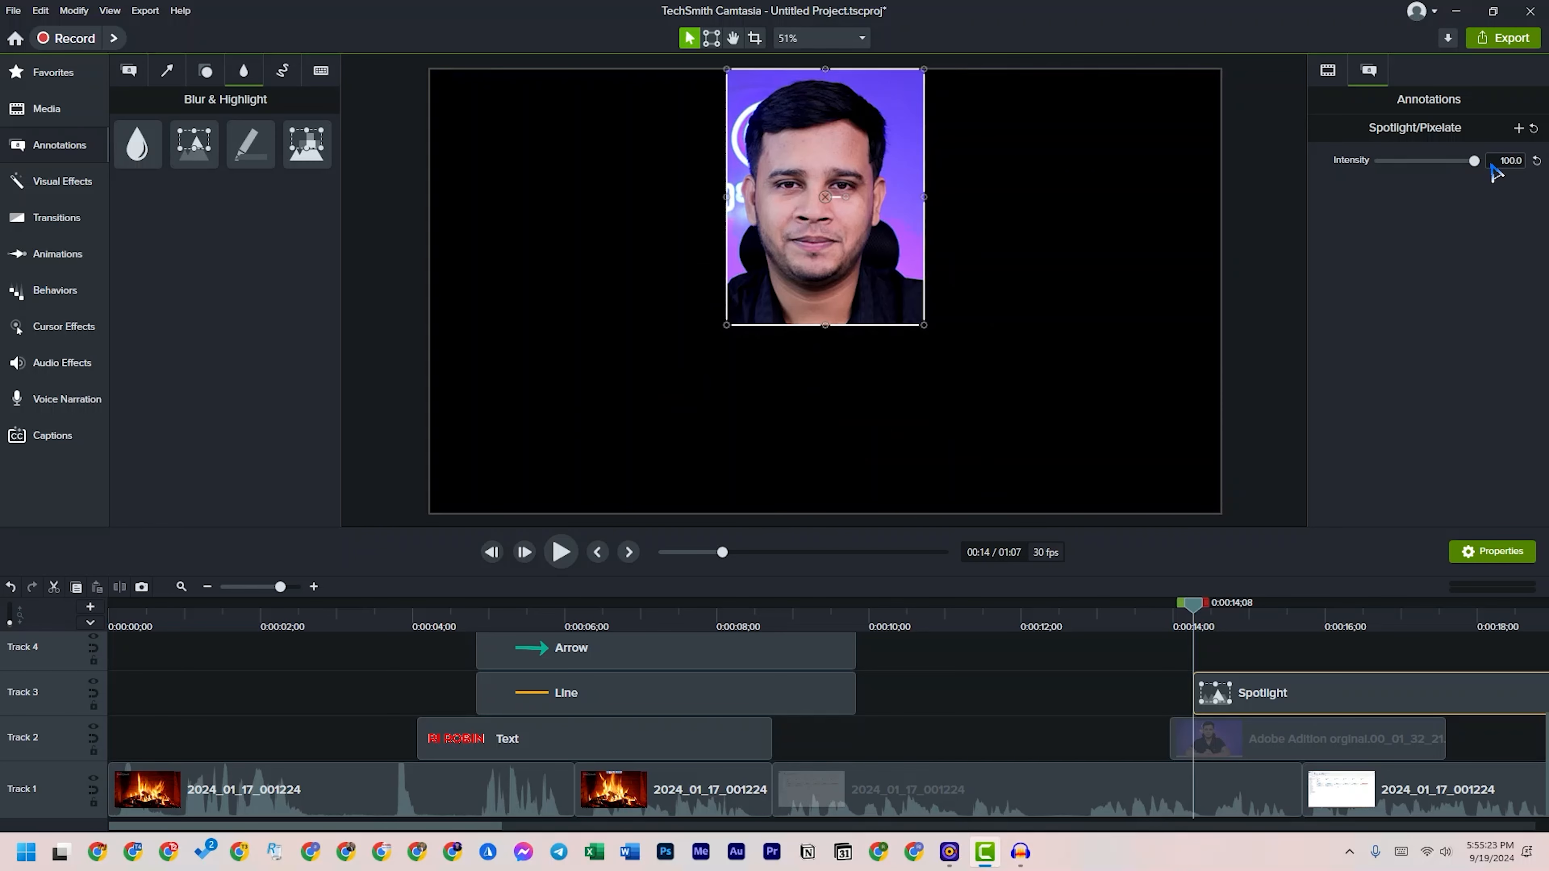
key(ctrl+z)
key(ctrl+z)
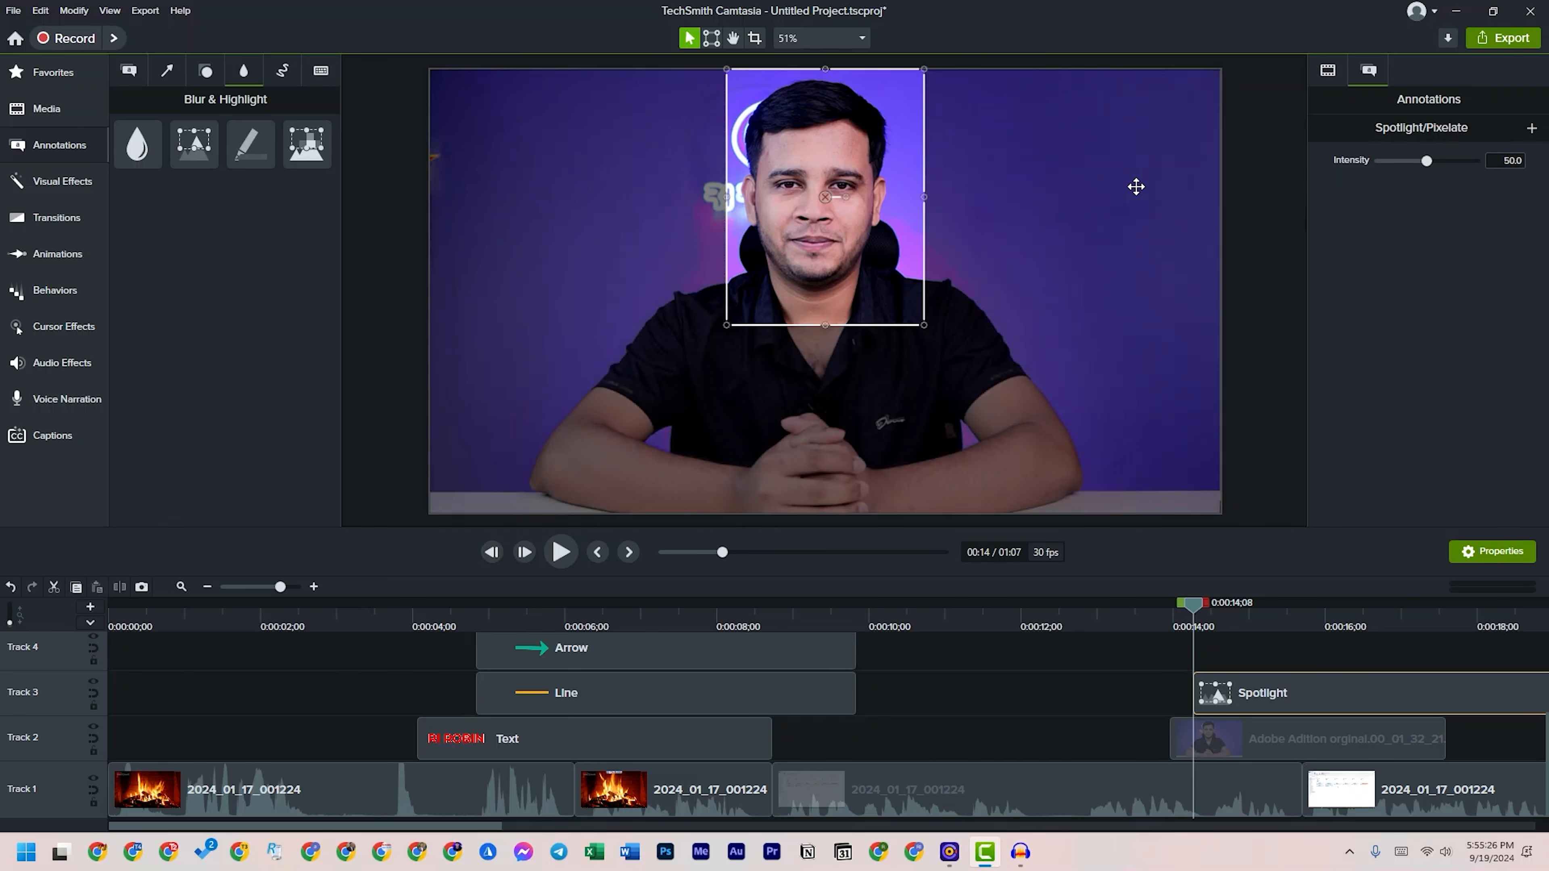
key(Delete)
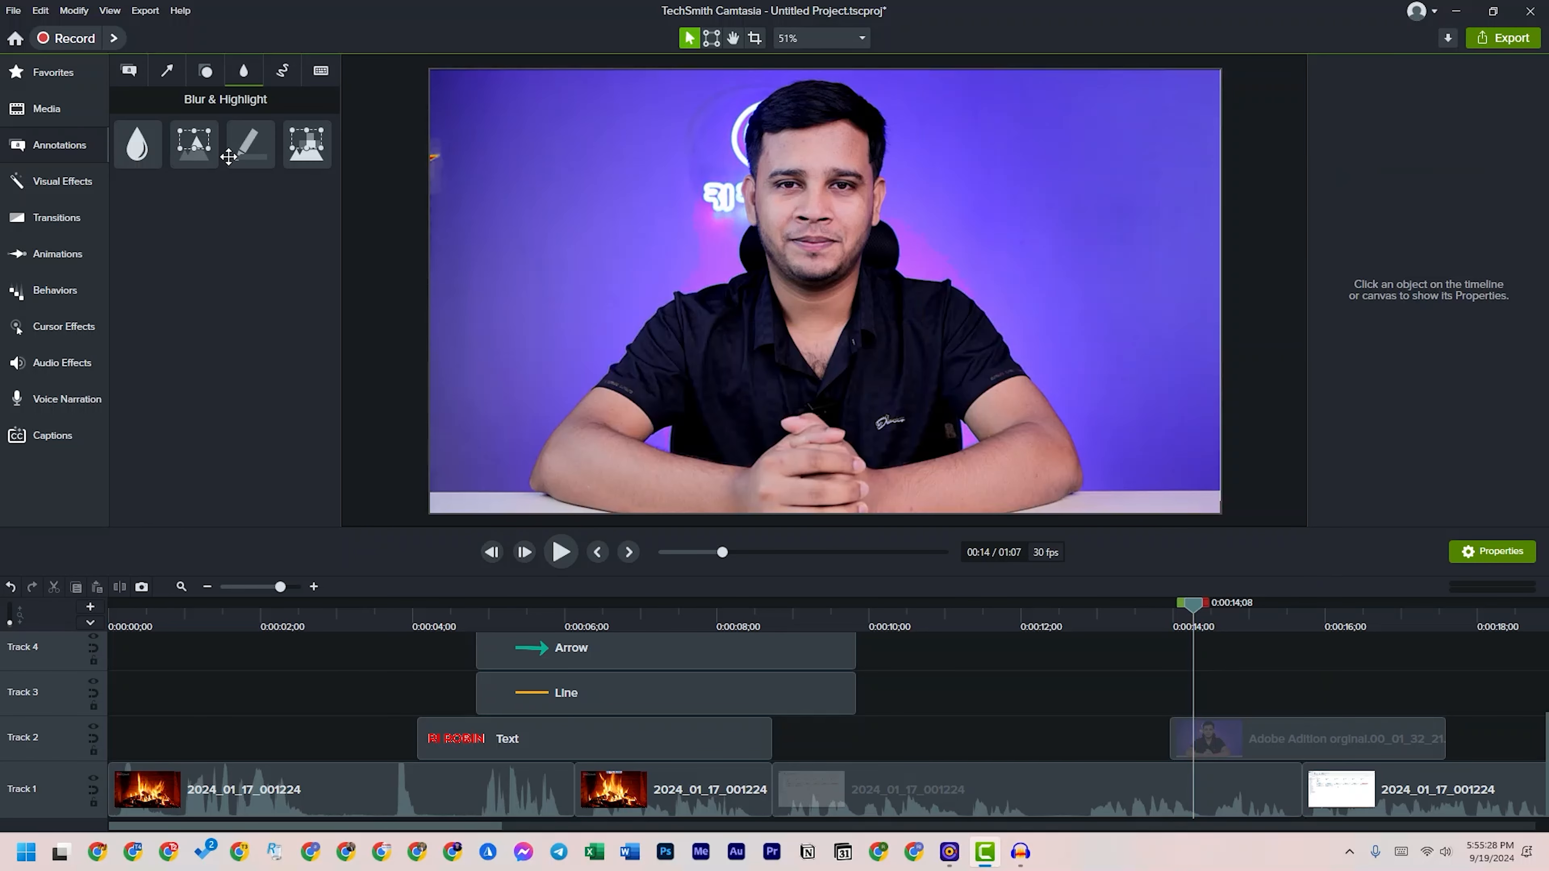
- Try a yellow Highlighter box on the presenter shot, then move the Pixelate box over the face
mouse_move(252, 144)
mouse_down()
mouse_move(830, 222)
mouse_move(826, 261)
mouse_up()
mouse_move(912, 287)
mouse_down()
mouse_move(658, 255)
mouse_move(656, 239)
mouse_up()
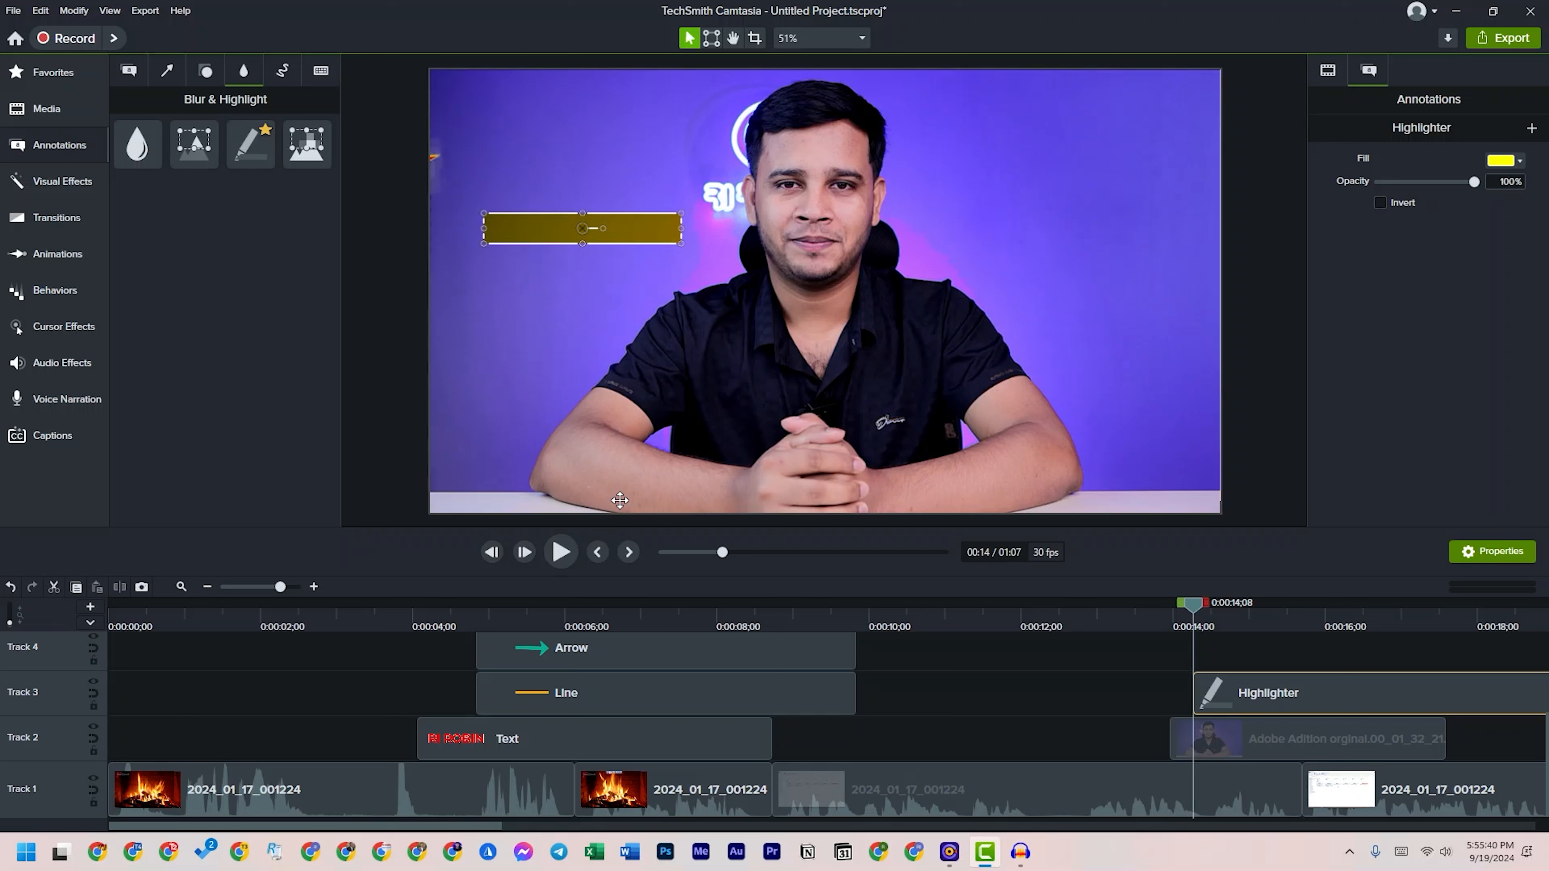
mouse_move(653, 236)
mouse_down()
mouse_move(655, 187)
mouse_move(687, 206)
mouse_move(894, 237)
mouse_move(916, 167)
mouse_up()
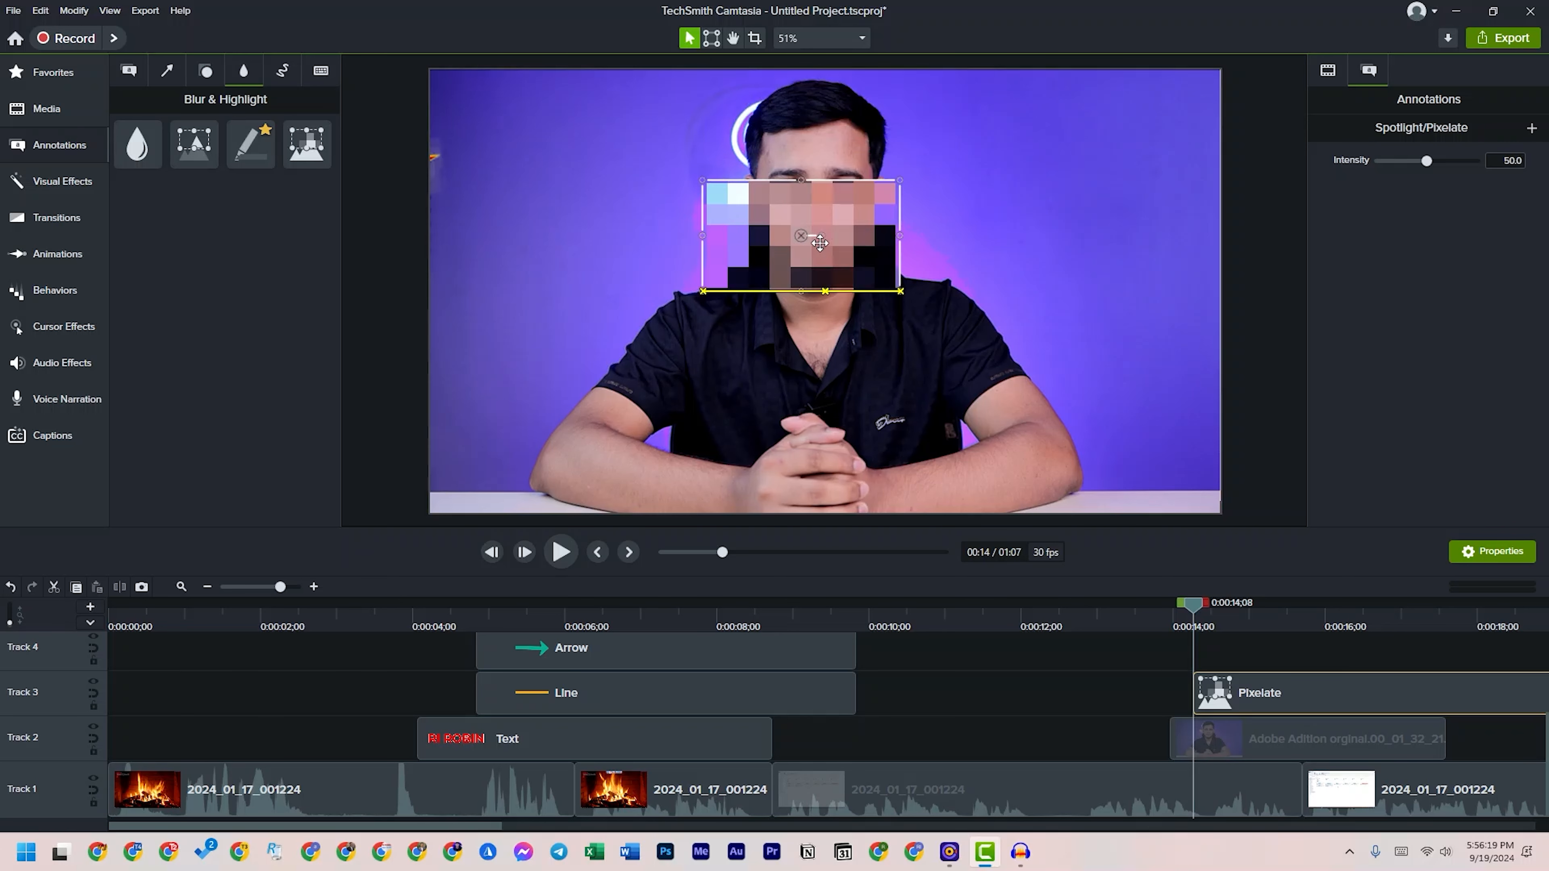
mouse_move(815, 264)
mouse_down()
mouse_move(772, 216)
mouse_move(847, 183)
mouse_move(824, 230)
mouse_move(824, 318)
mouse_move(824, 229)
mouse_move(825, 338)
mouse_up()
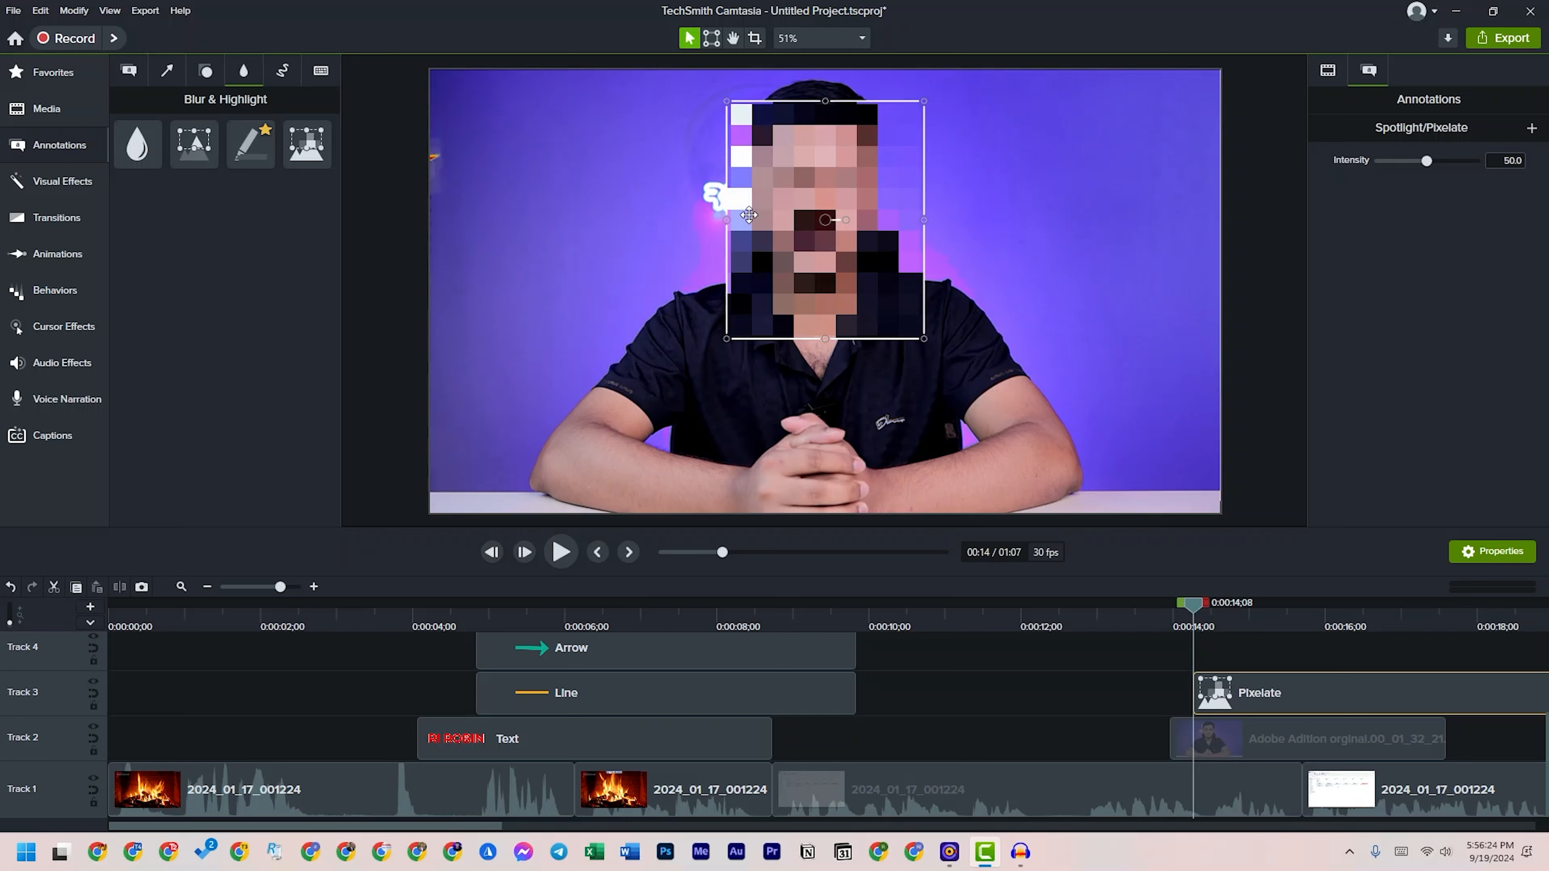
- Stretch the Pixelate area over the presenter's head and chest with larger blocks, then show Sketch Motion
drag(722, 223, 821, 204)
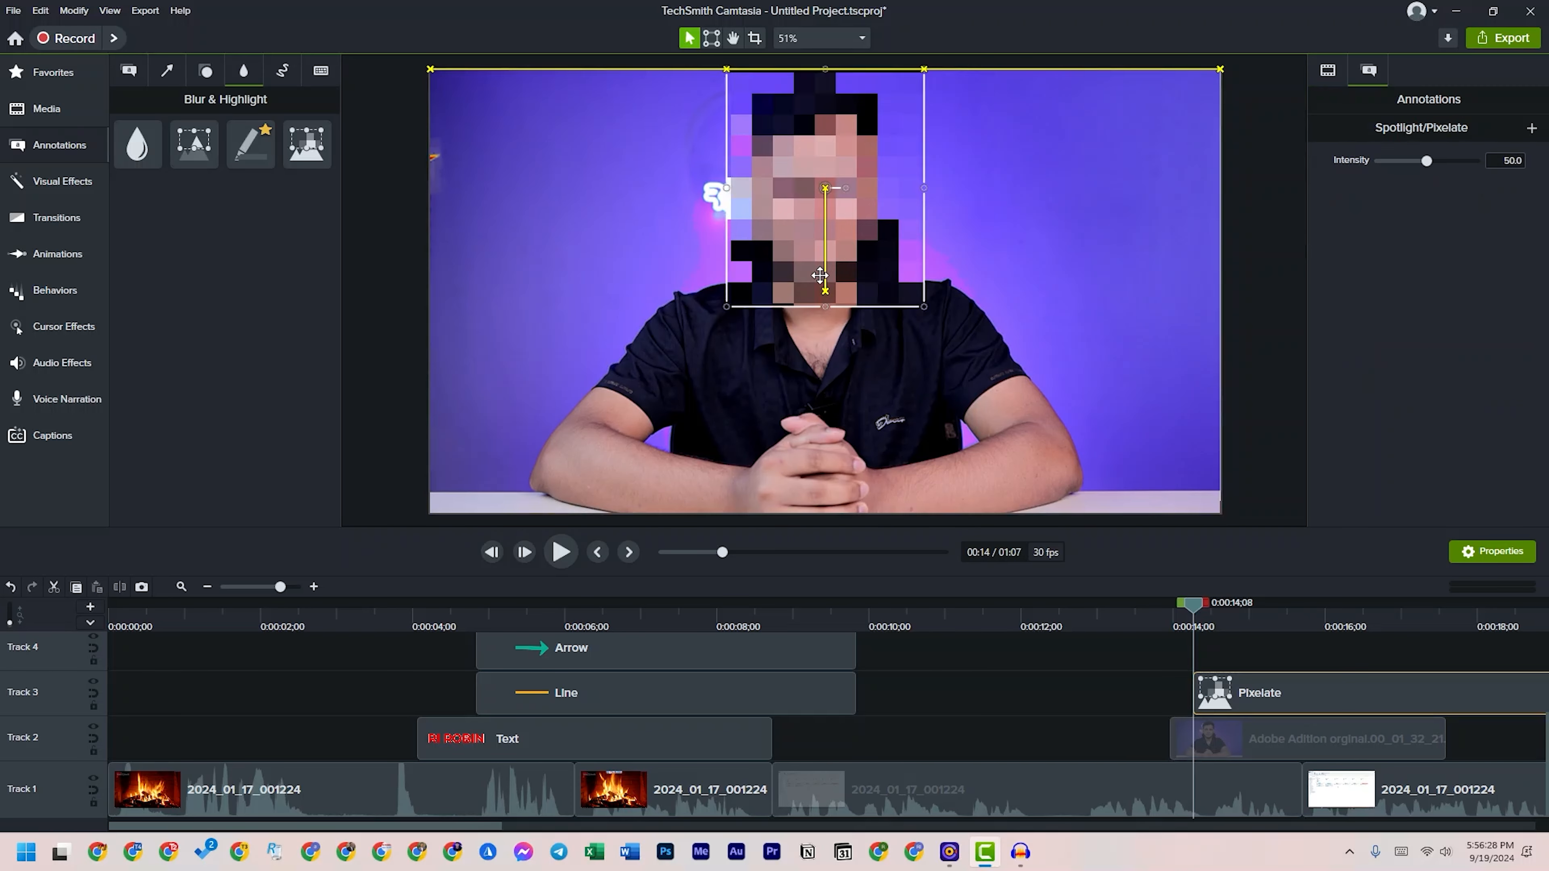
mouse_move(824, 256)
mouse_down()
mouse_move(802, 291)
mouse_move(839, 276)
mouse_up()
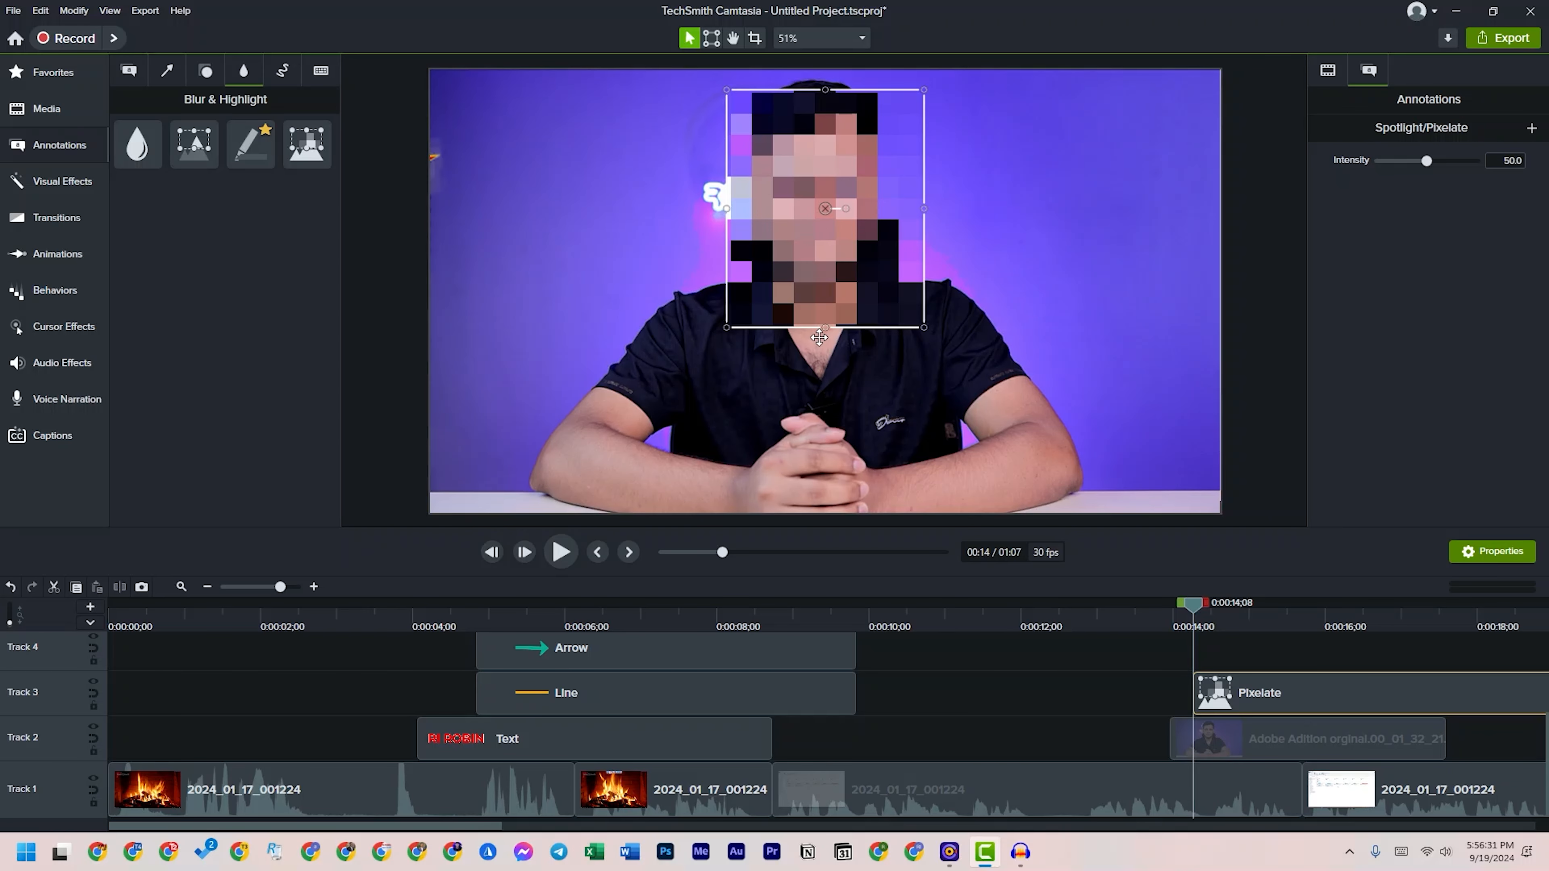
drag(831, 329, 841, 415)
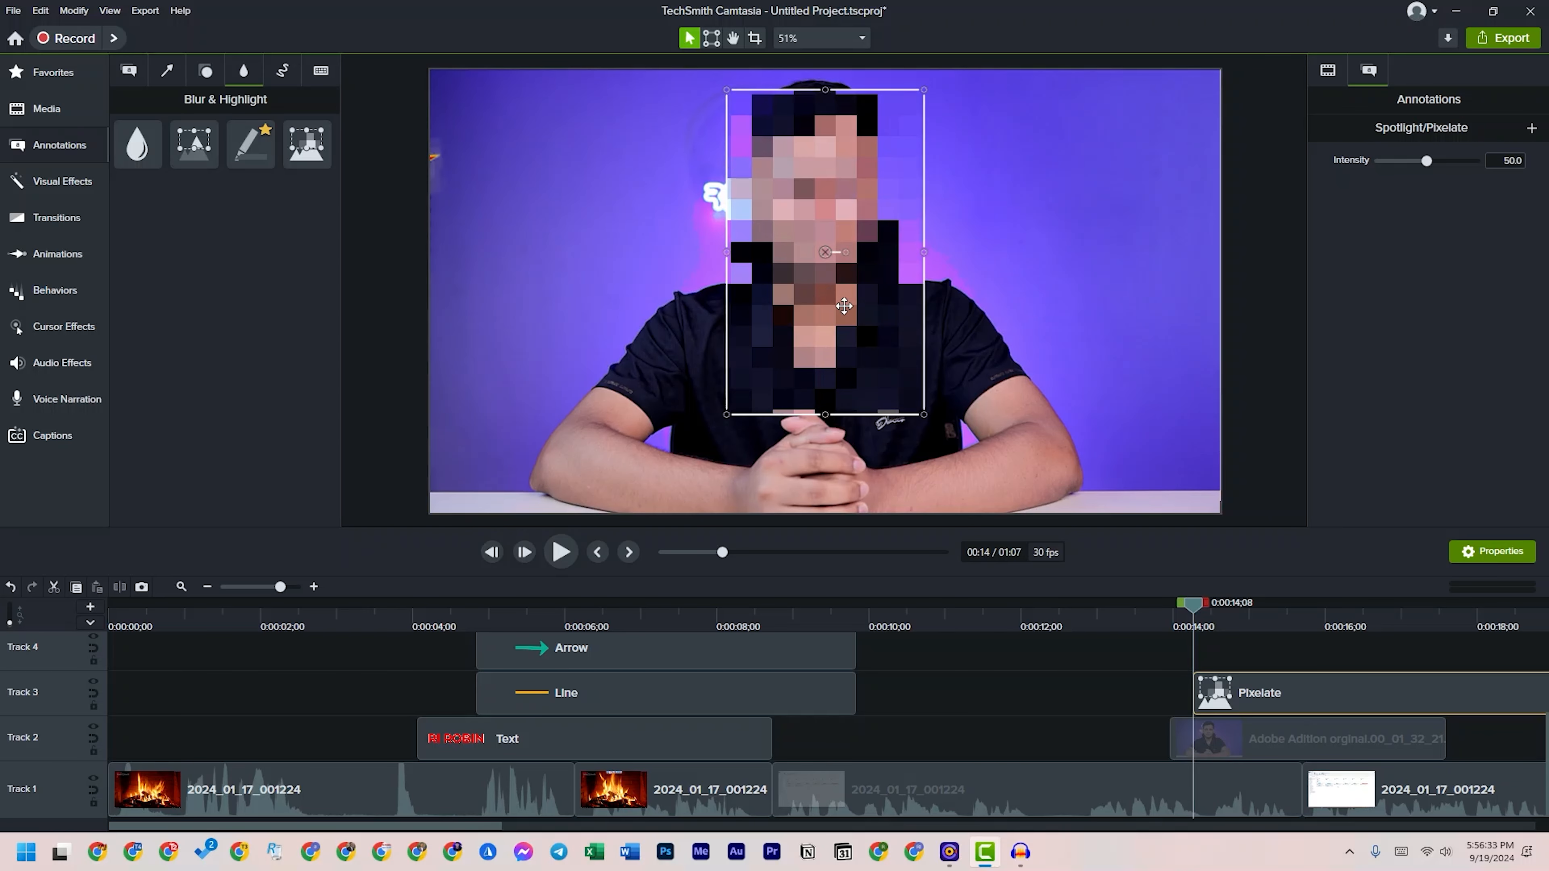
drag(823, 87, 824, 69)
drag(724, 251, 573, 251)
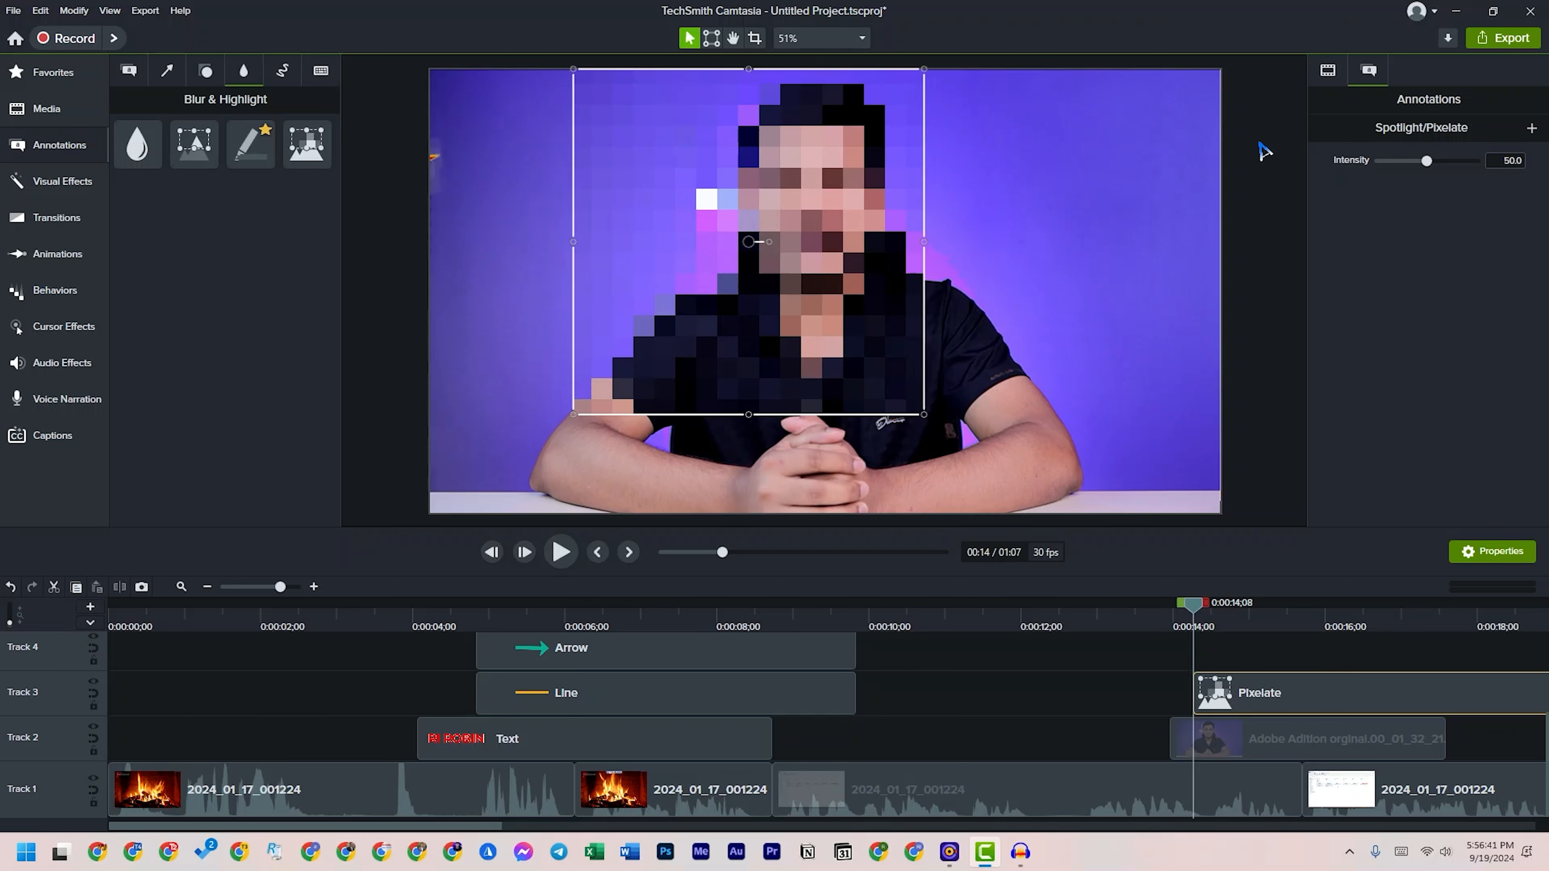
mouse_move(1430, 172)
mouse_down()
mouse_move(1482, 172)
mouse_move(1355, 173)
mouse_move(1407, 175)
mouse_up()
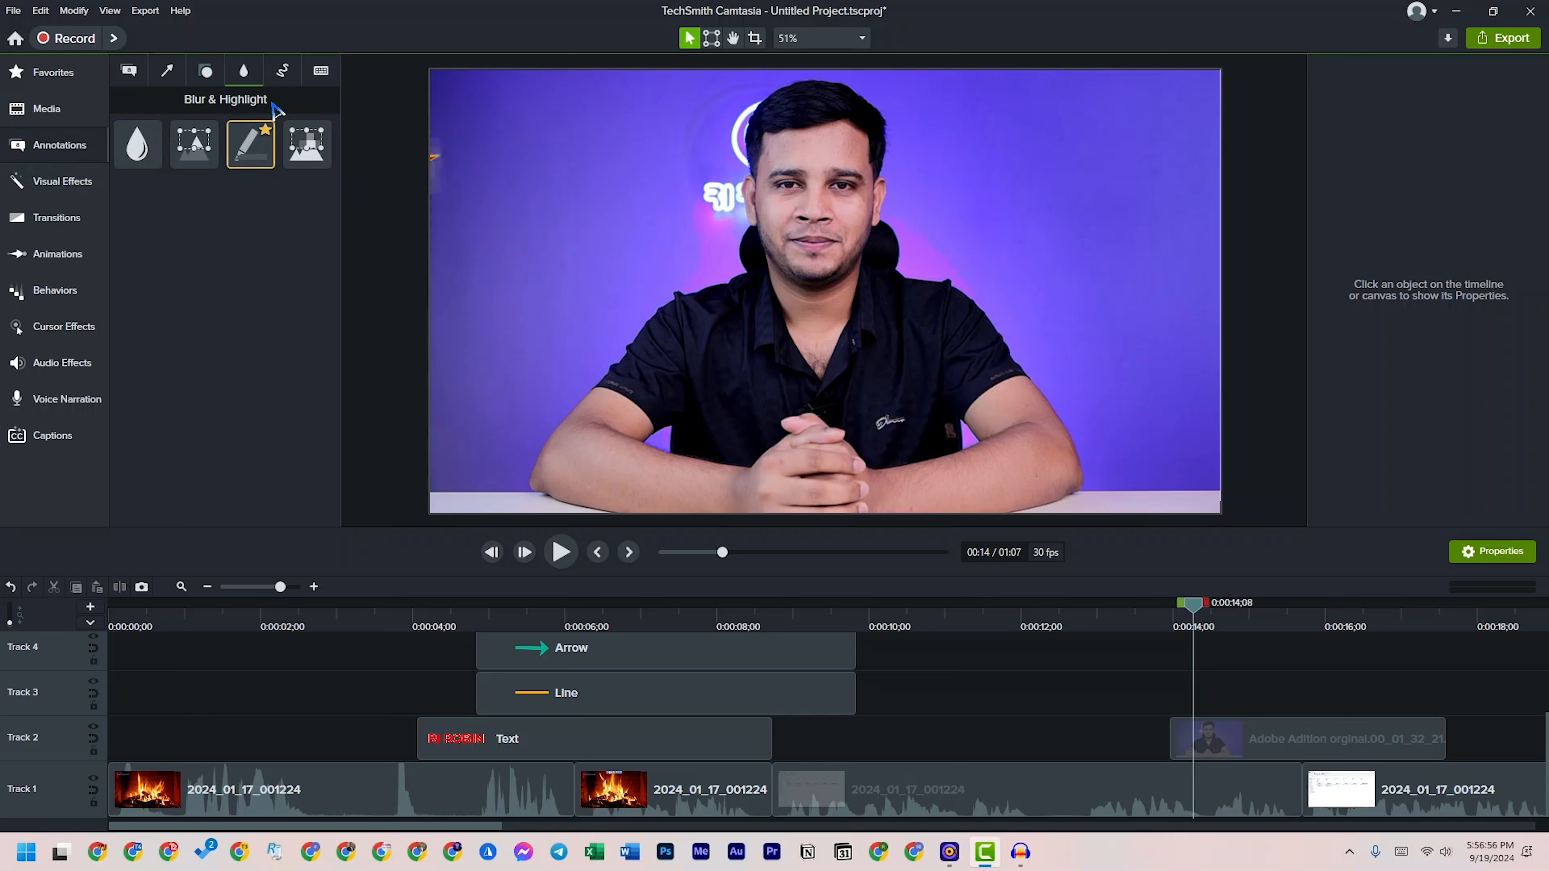
click(293, 78)
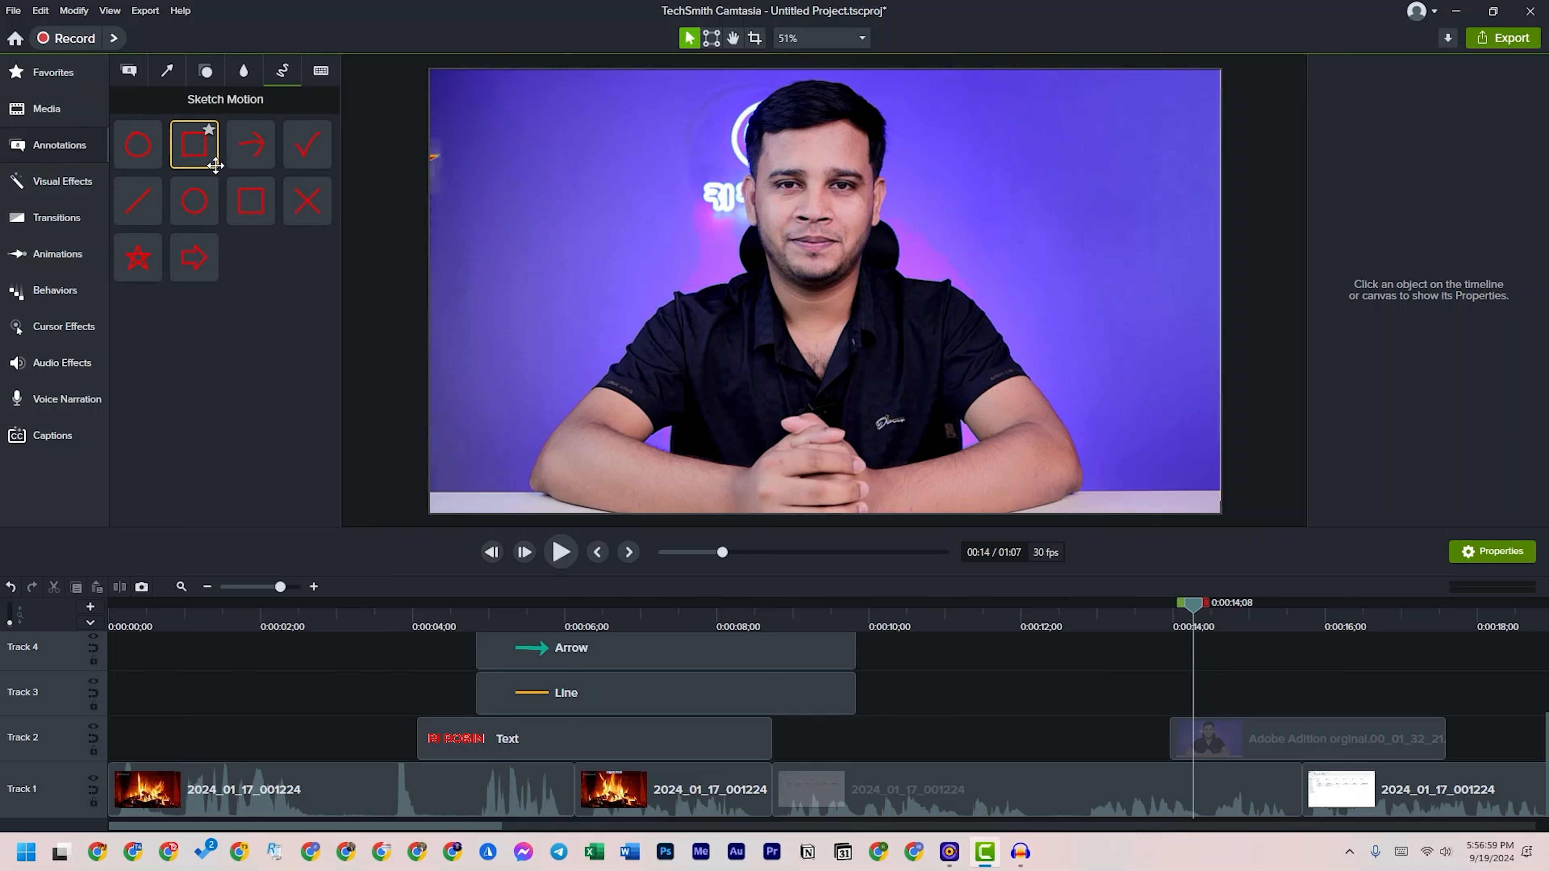
- Add a red Sketch Motion checkmark and preview it, muting the system volume
mouse_move(320, 148)
mouse_down()
mouse_move(510, 198)
mouse_move(598, 200)
mouse_up()
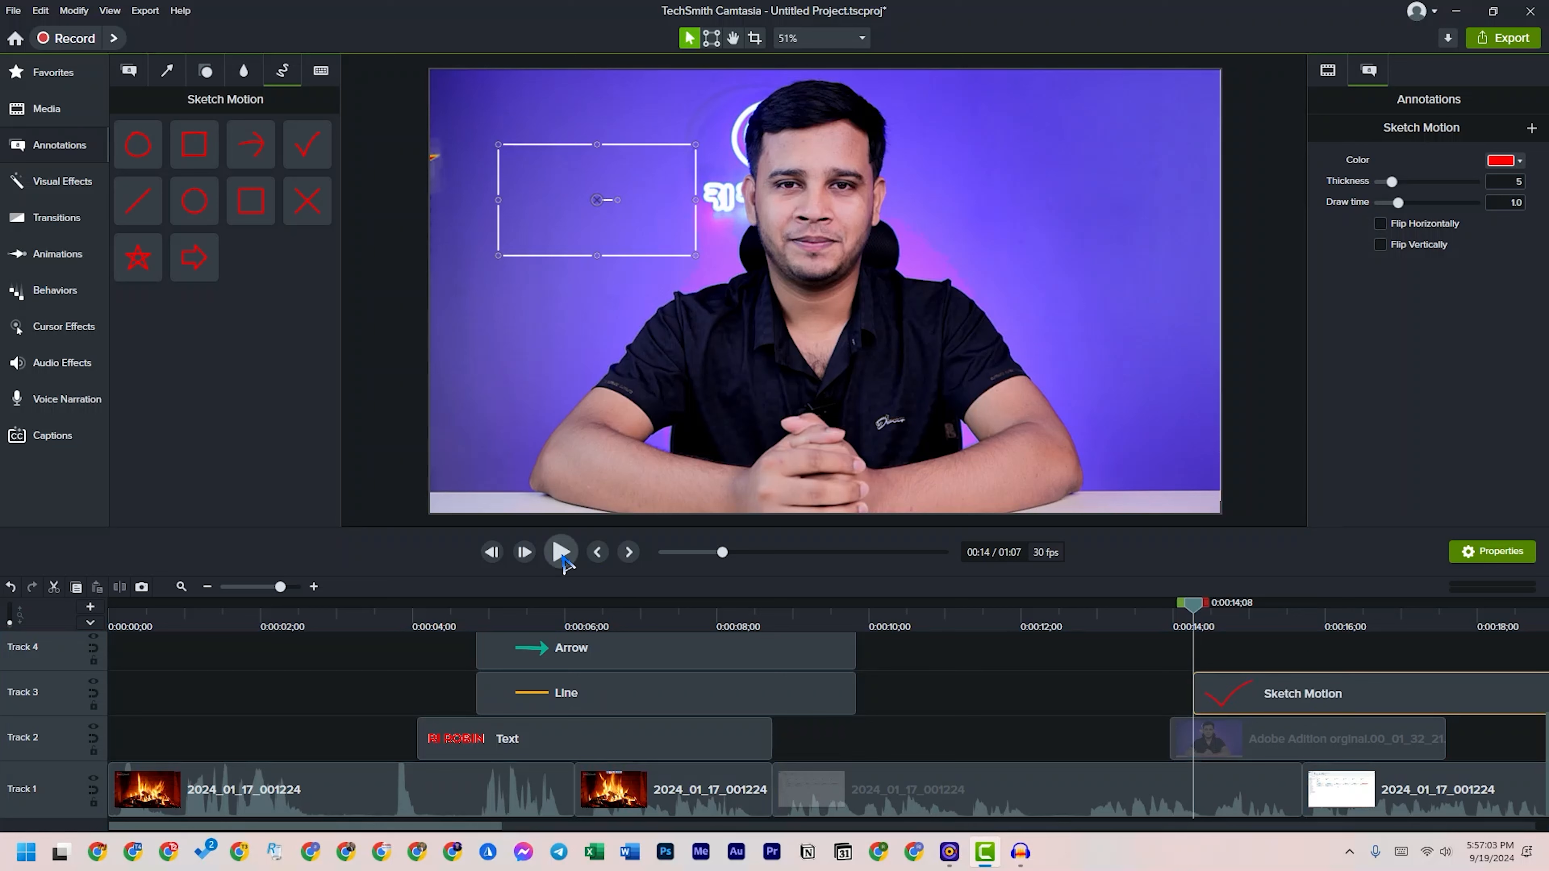
click(561, 552)
click(561, 552)
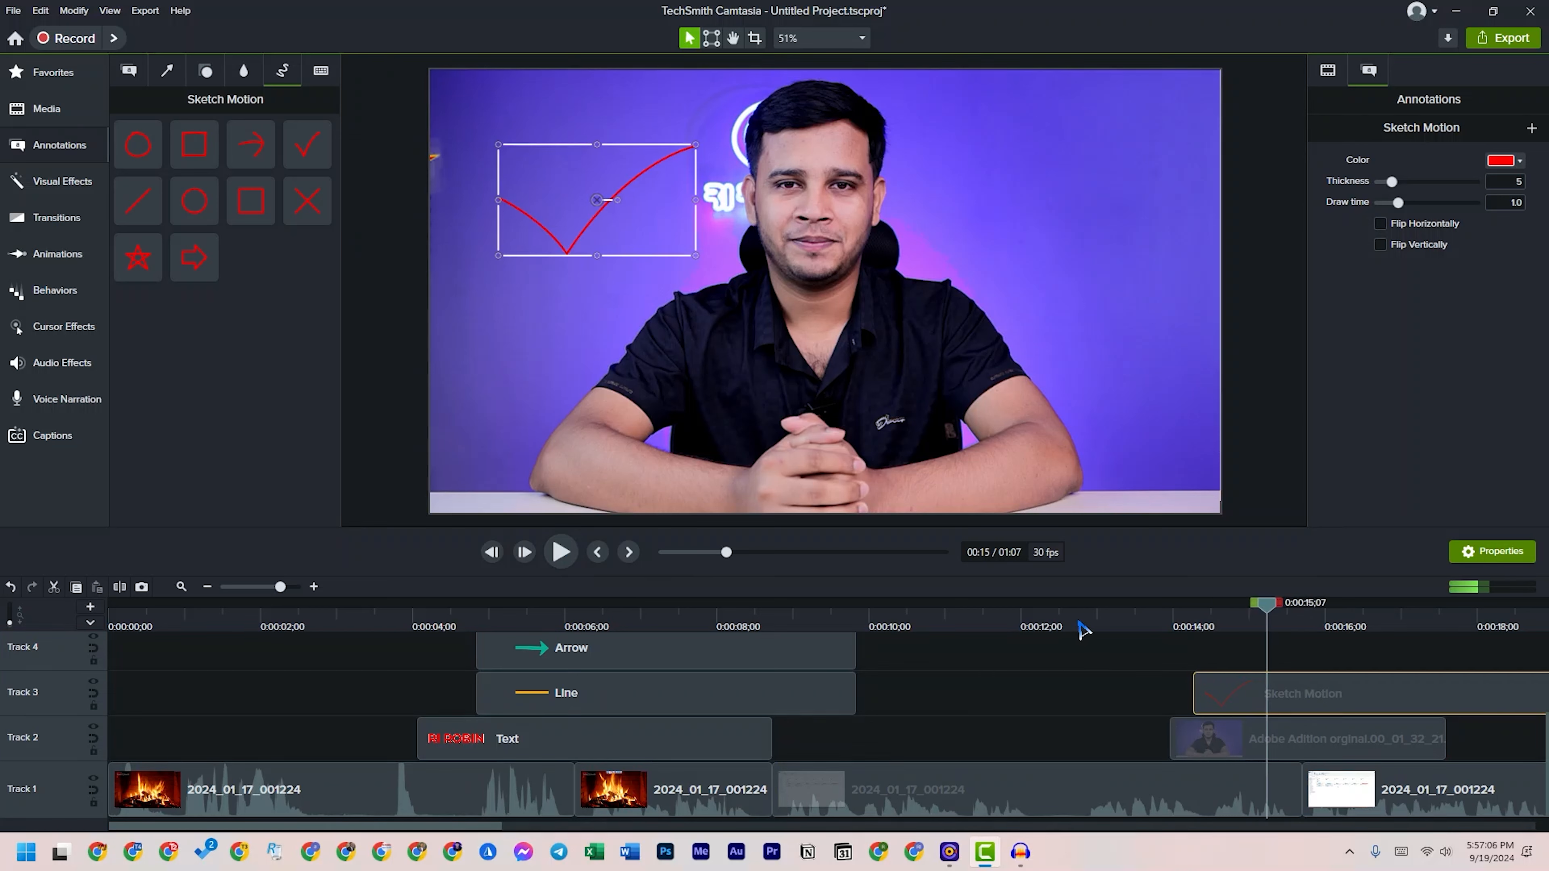
click(1436, 852)
drag(1330, 752, 1297, 756)
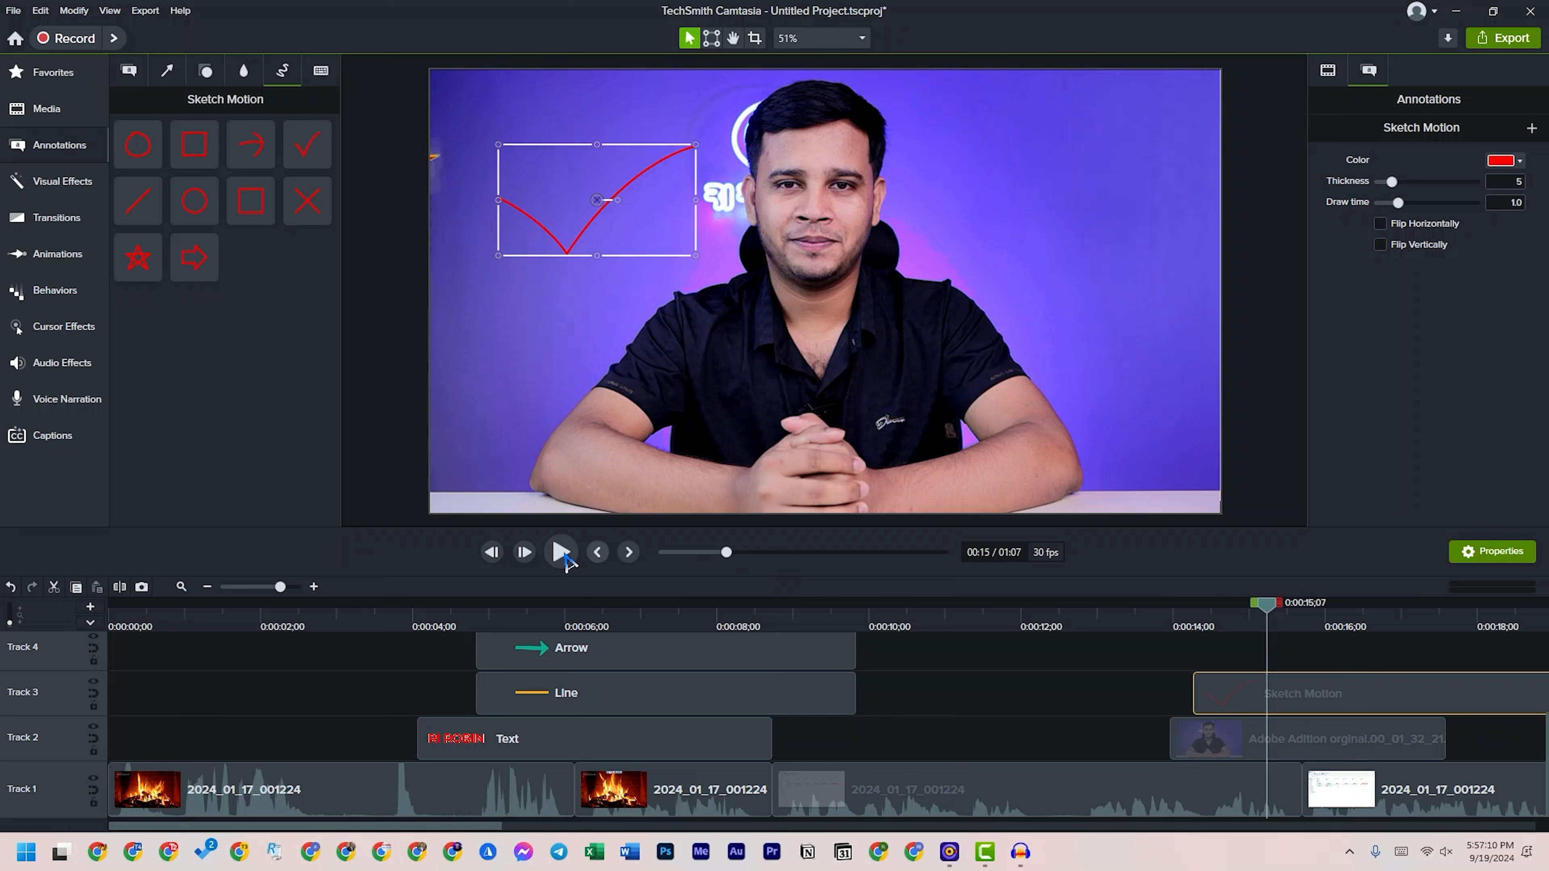
click(561, 552)
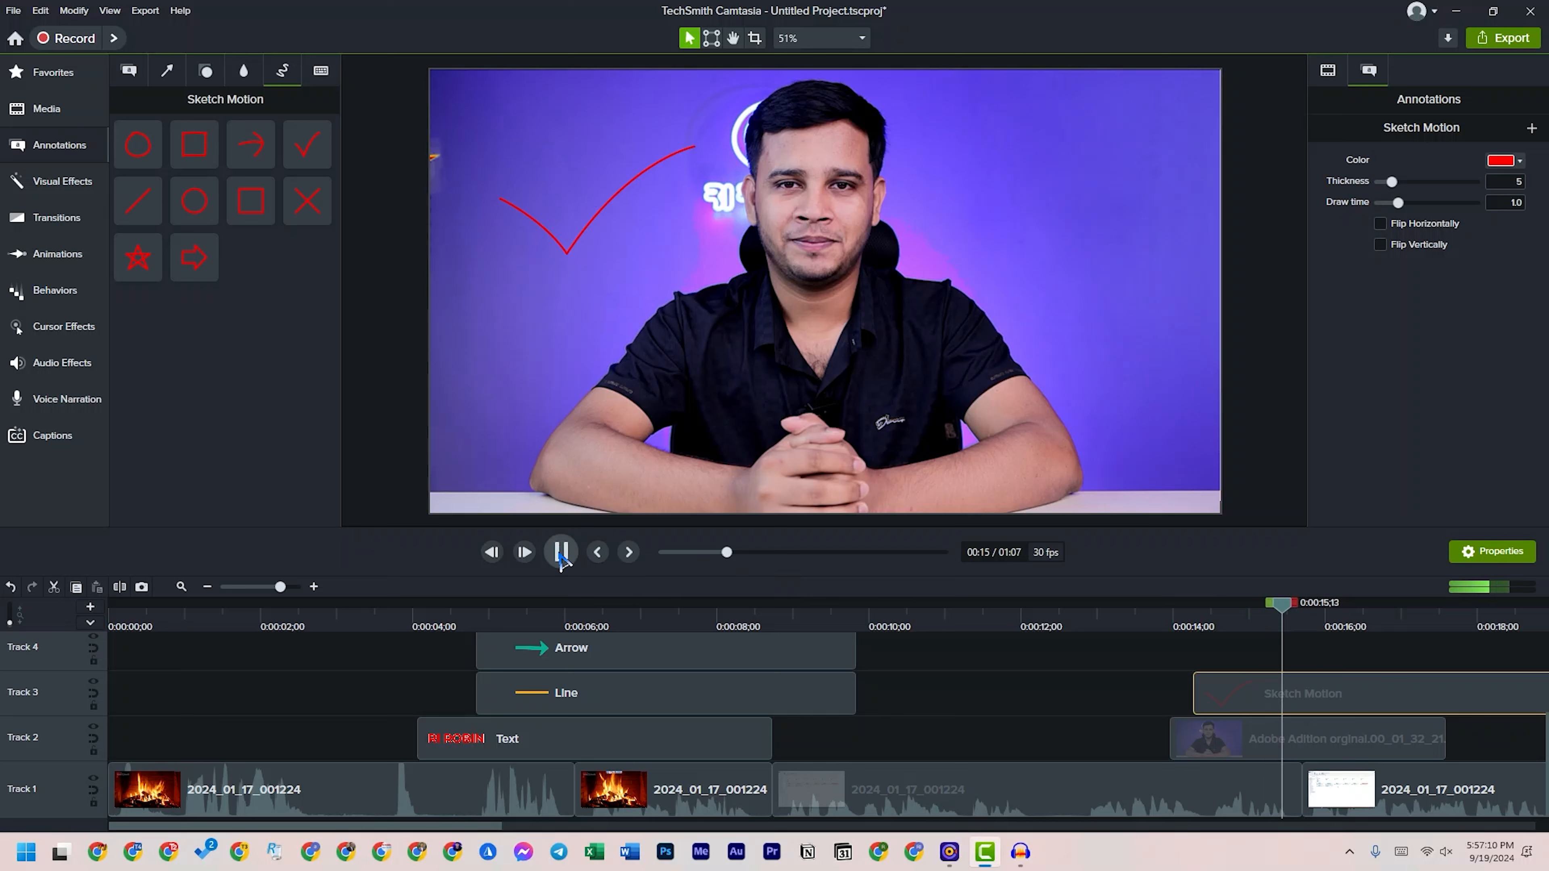
click(561, 552)
- Replace the checkmark with a Sketch Motion rectangle and preview its drawing animation
key(Delete)
drag(247, 207, 621, 238)
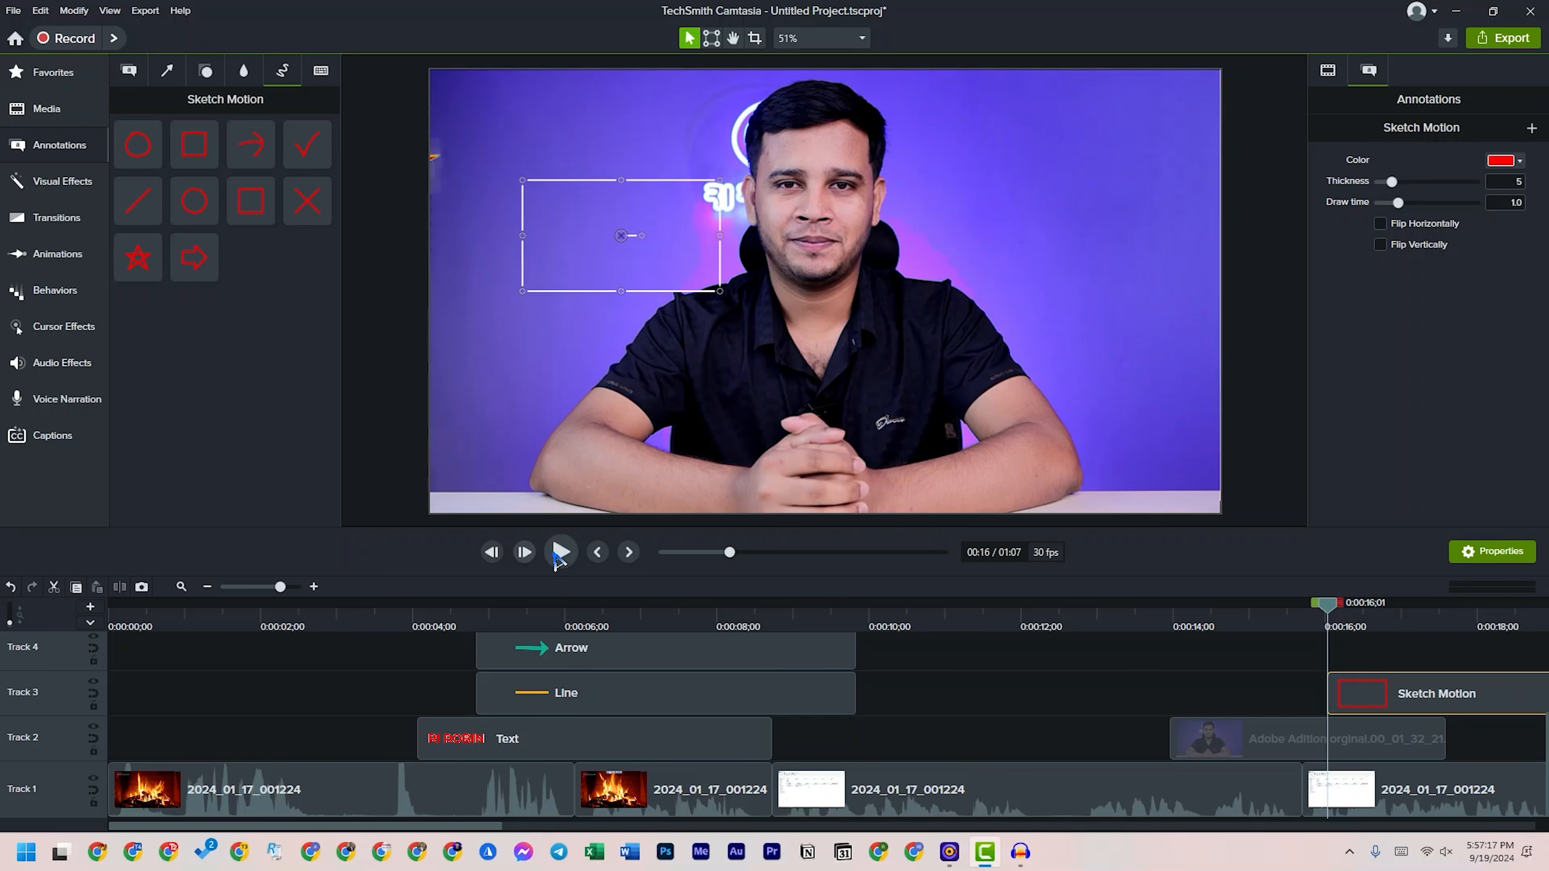
click(561, 552)
click(561, 552)
drag(467, 826, 639, 826)
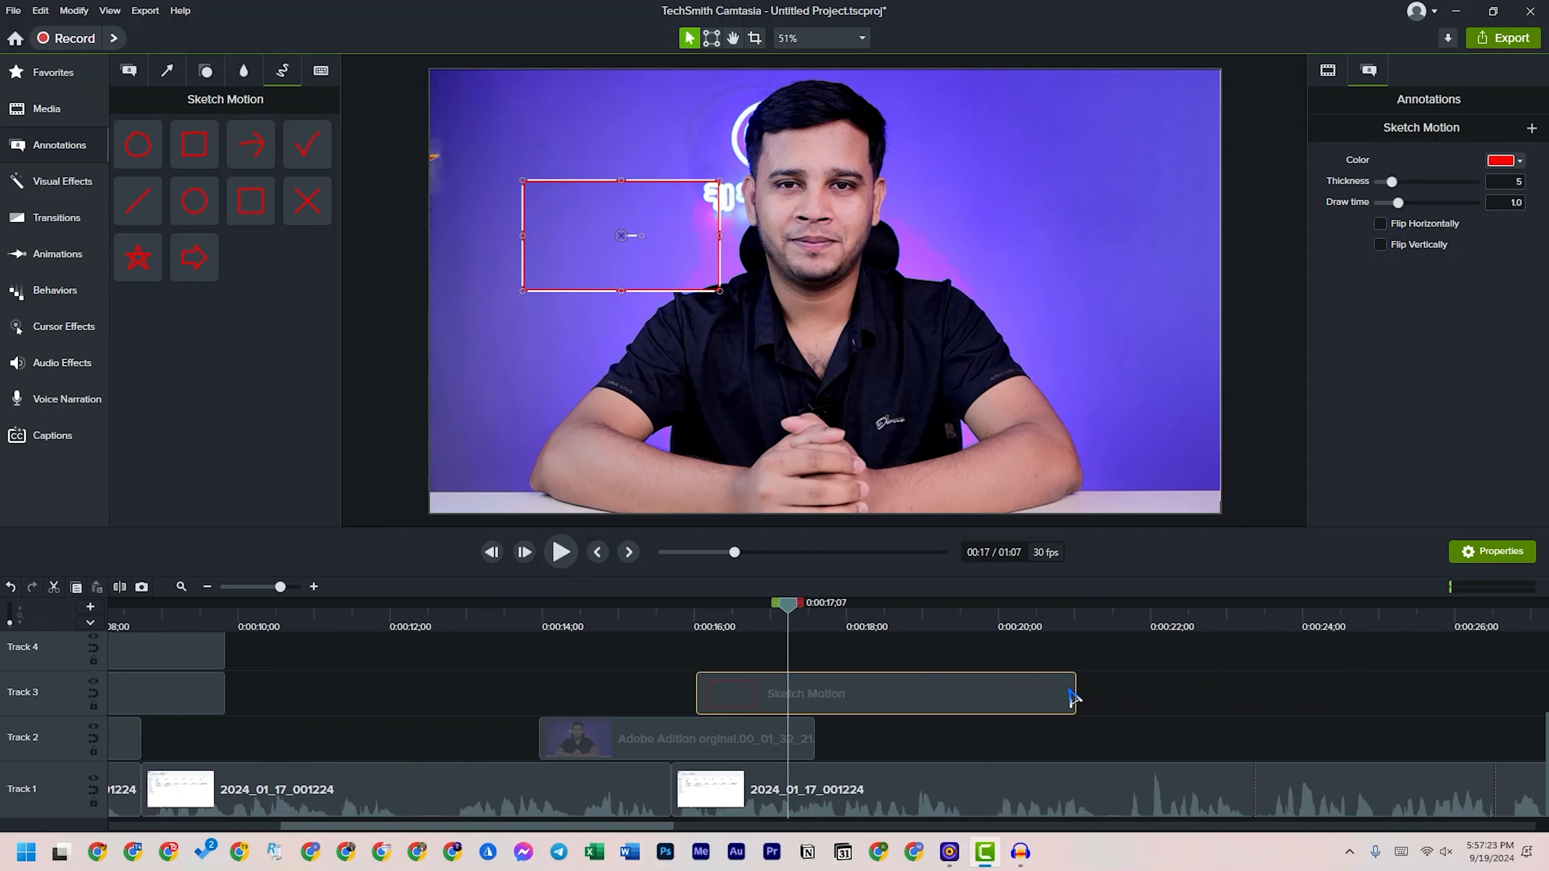
- Add clip speed to the rectangle sketch, slowing it to 0.45x, and preview it
right_click(1006, 698)
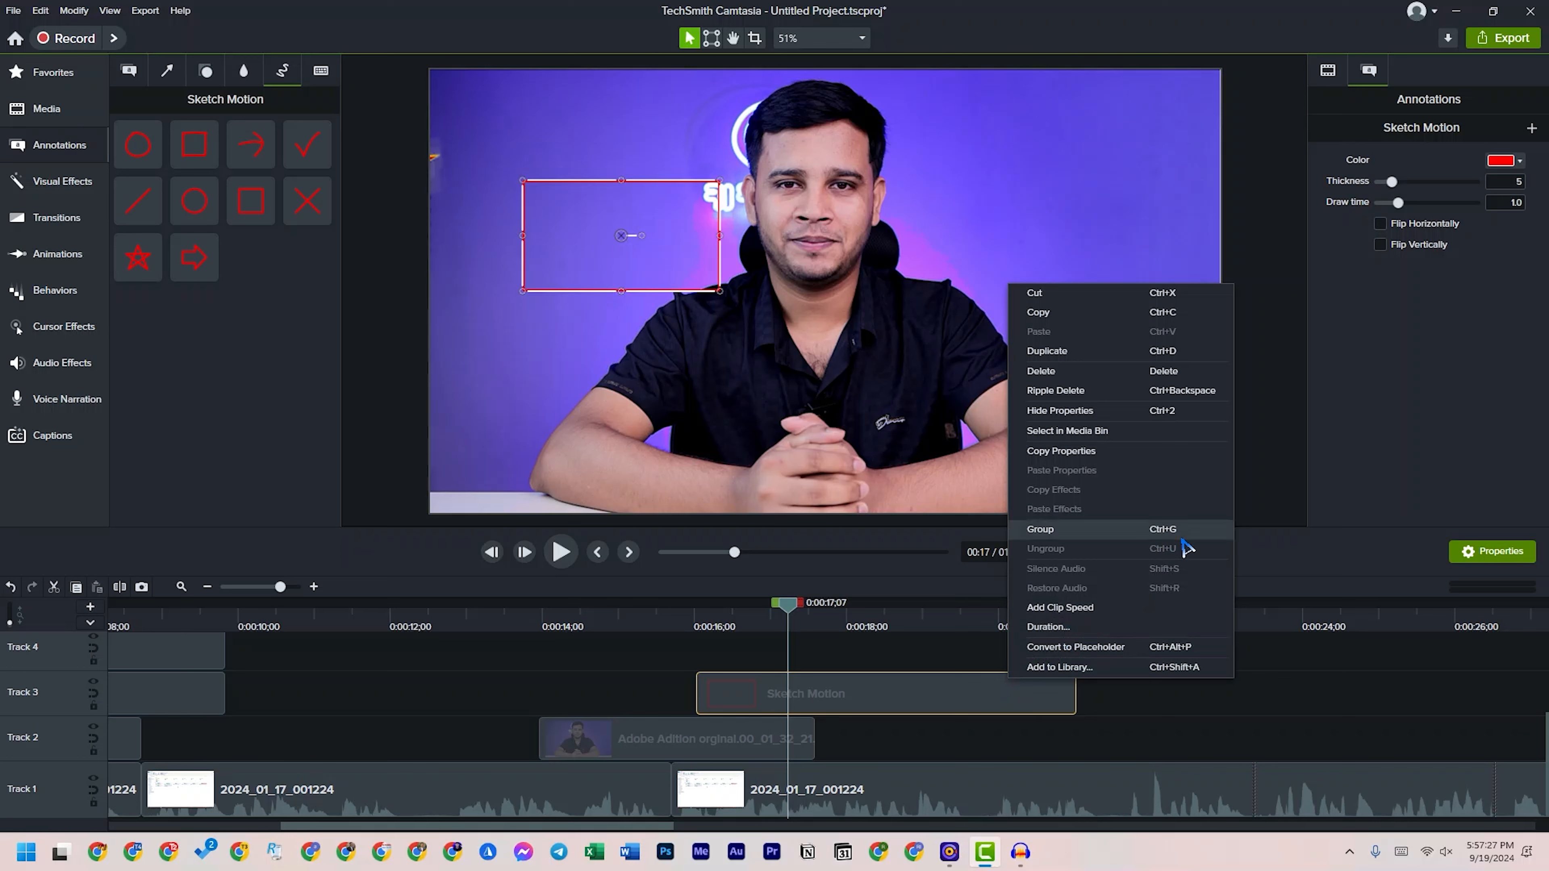
click(1088, 610)
drag(1070, 705, 1452, 705)
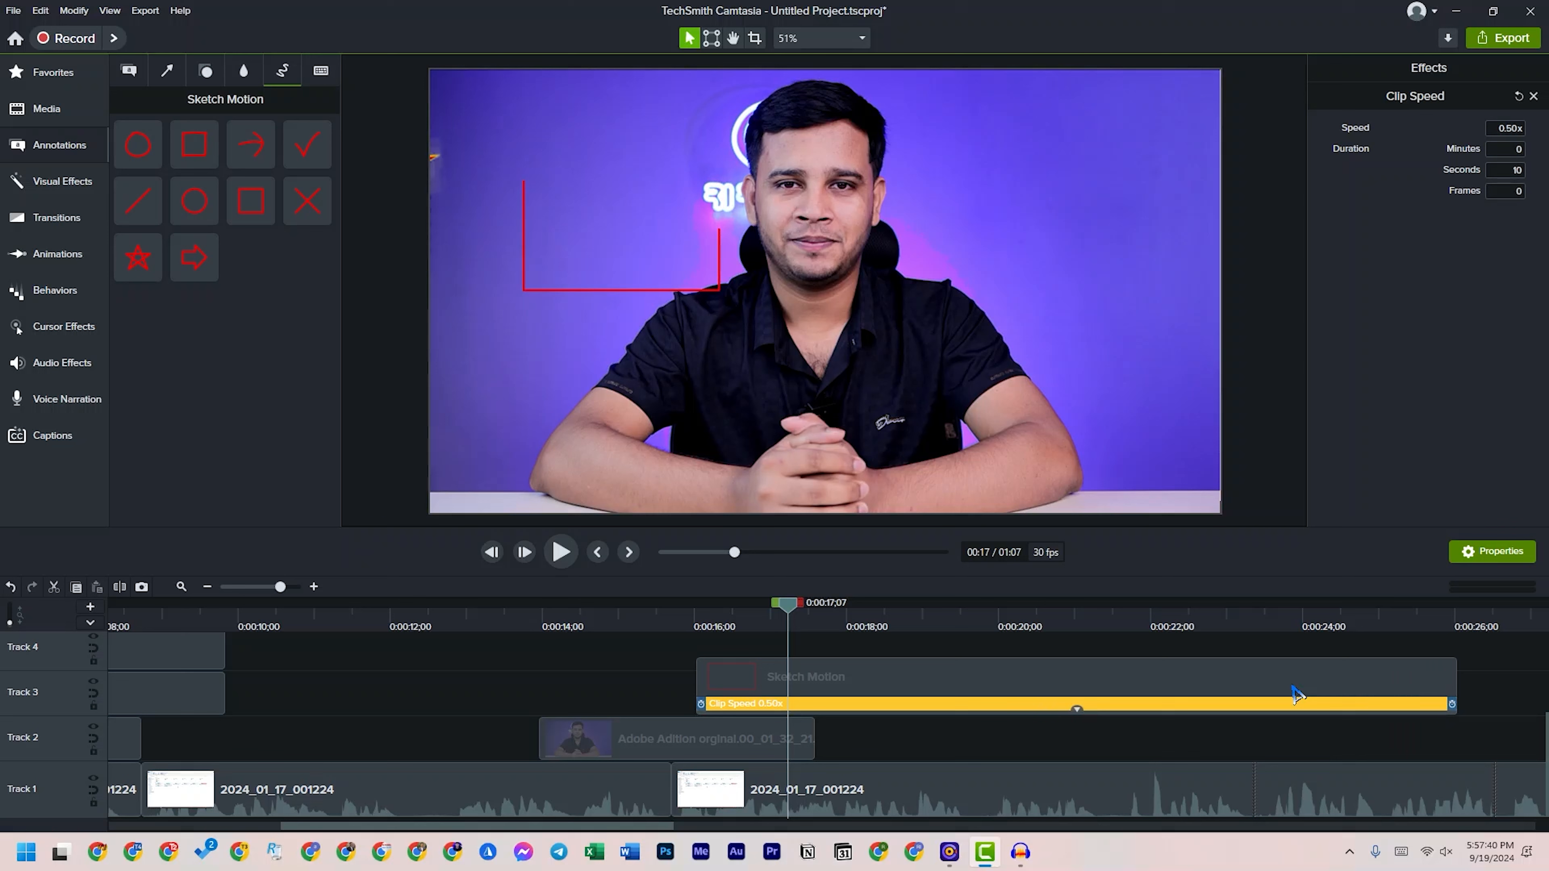
click(693, 607)
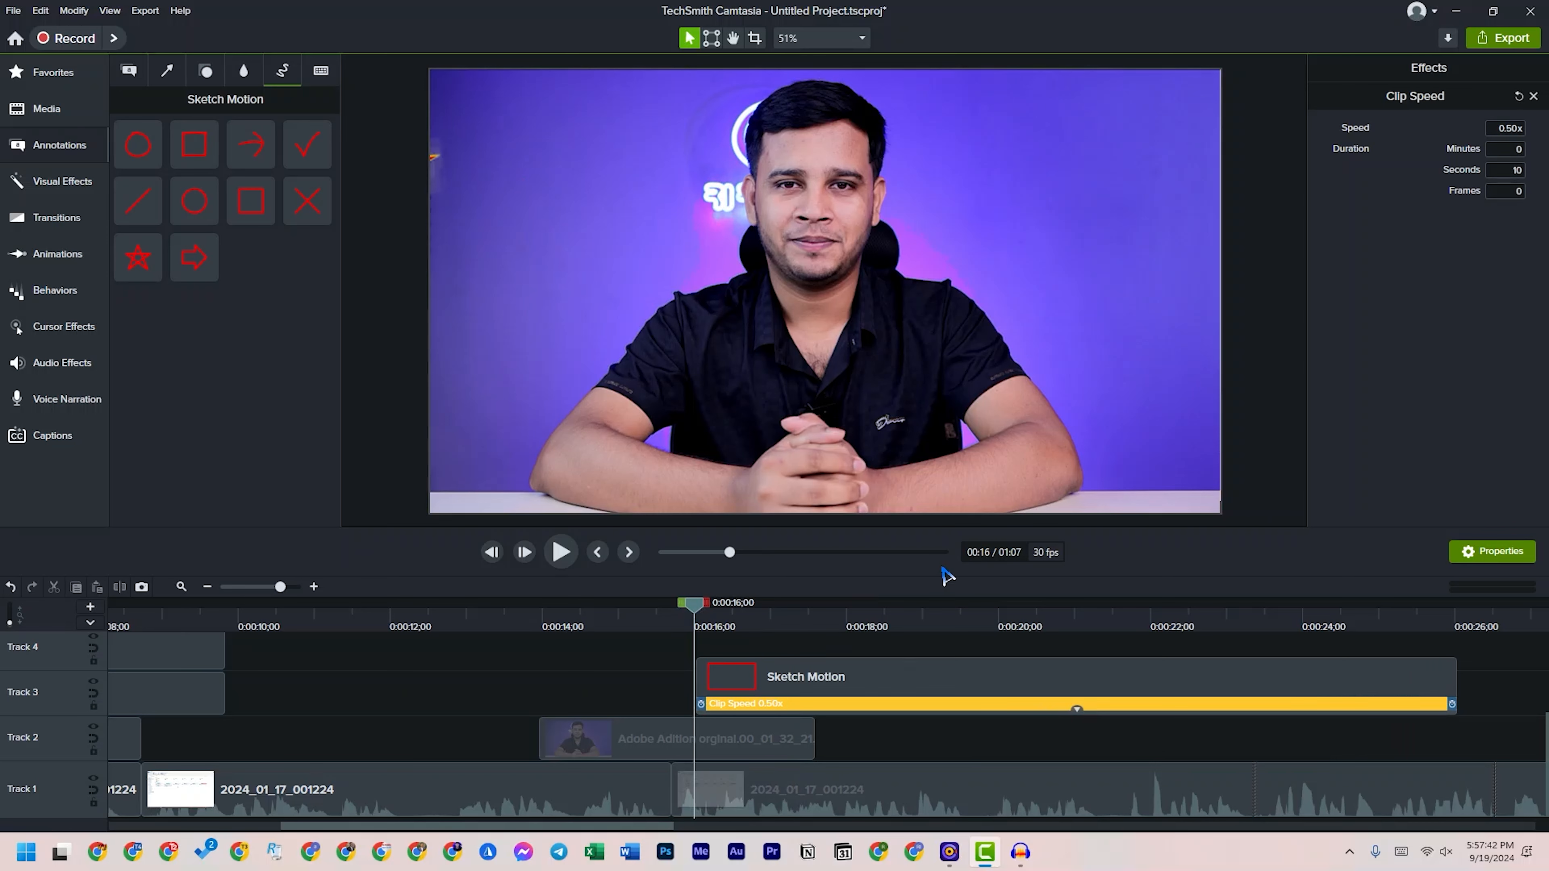
key(space)
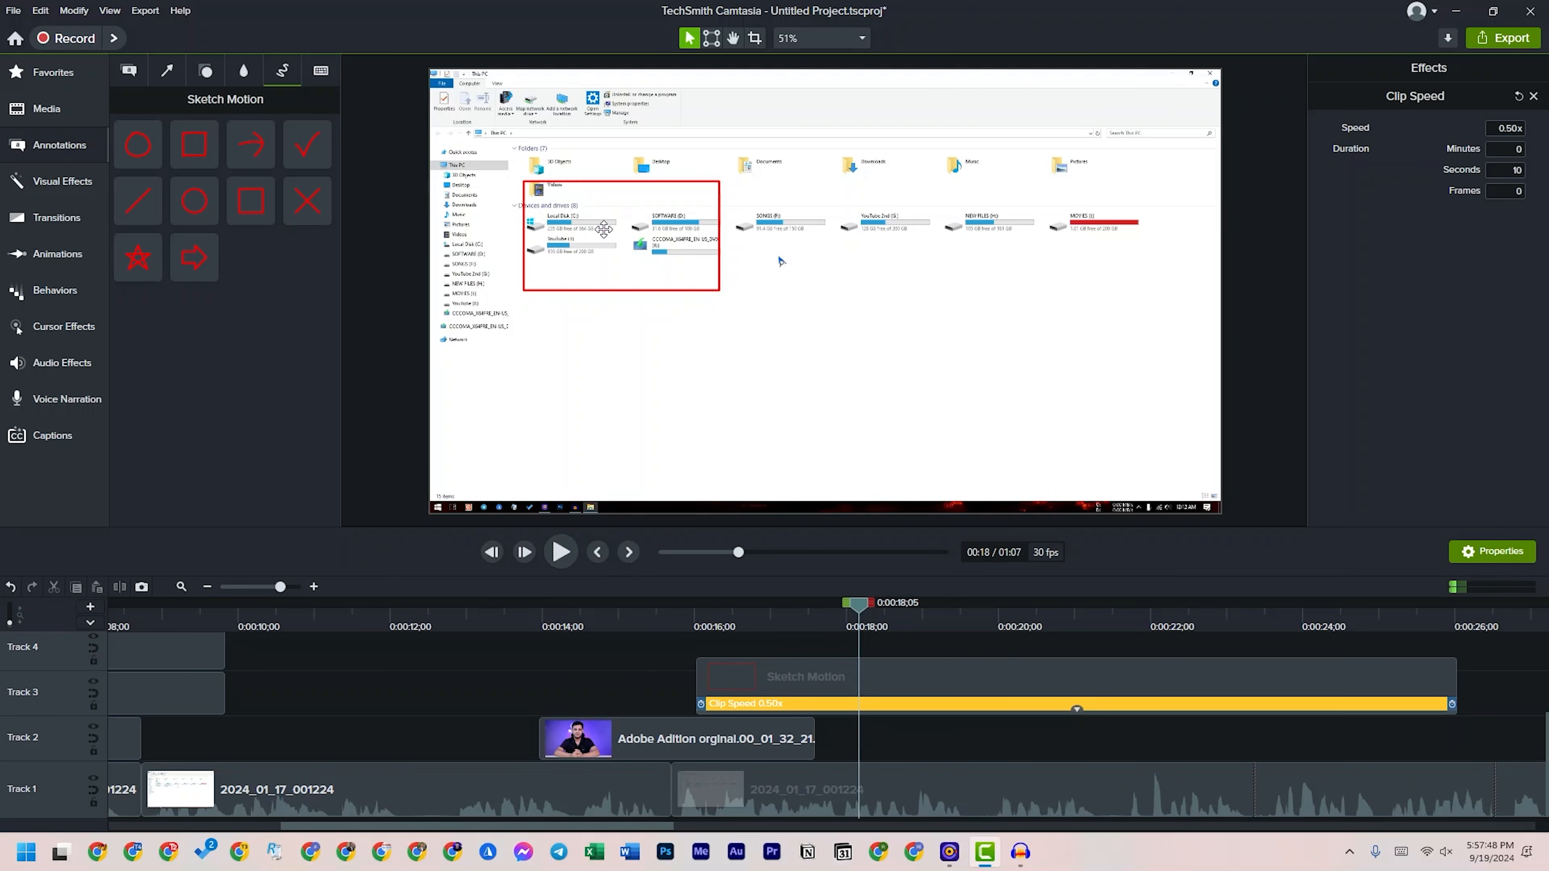
click(695, 607)
key(space)
key(space)
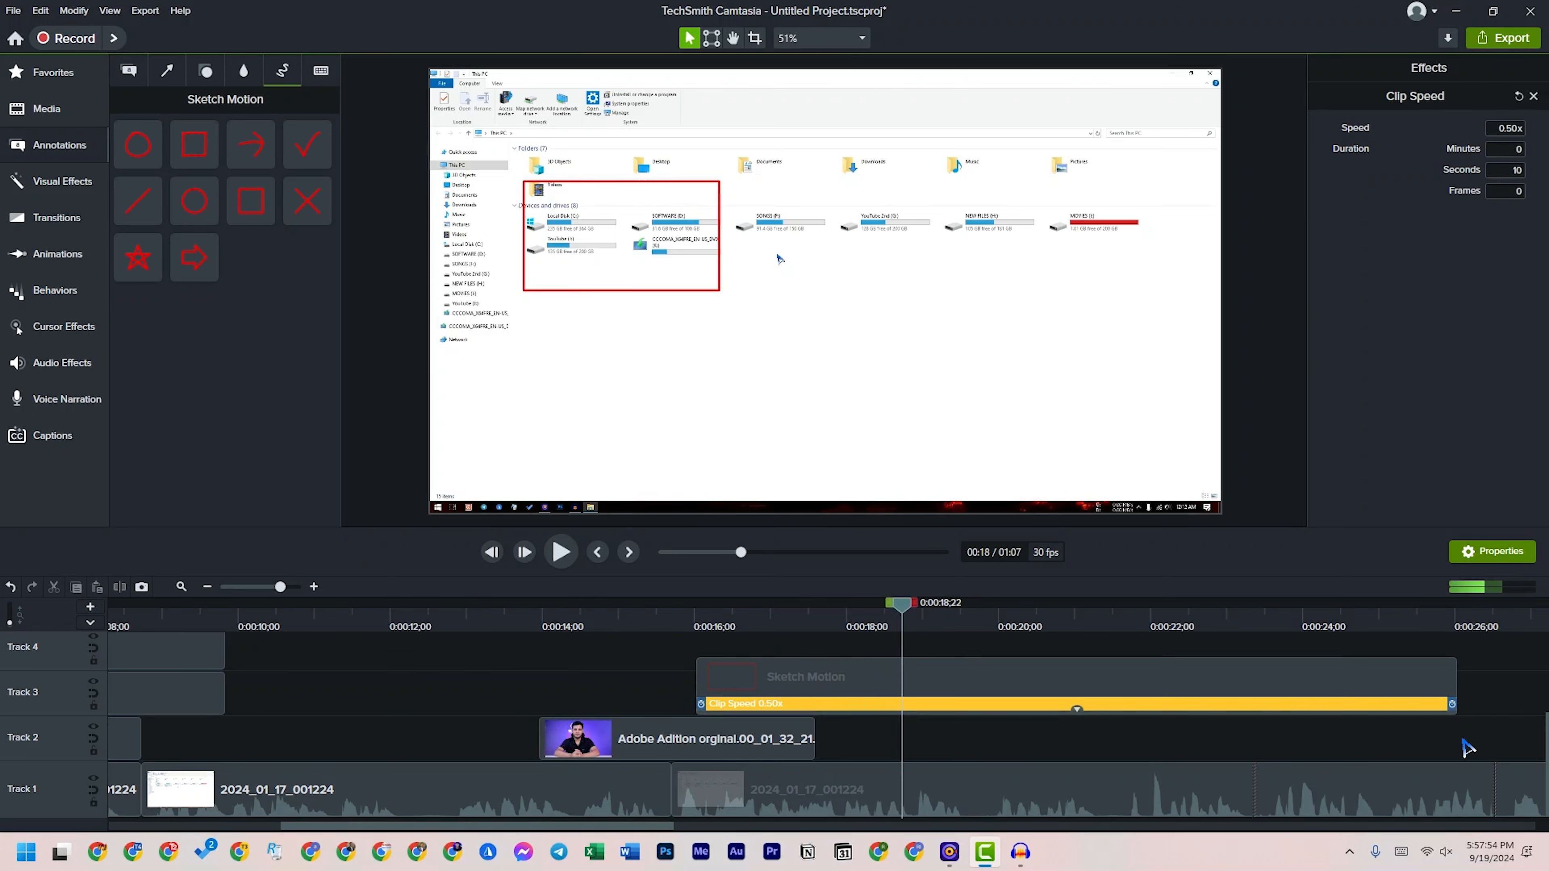
drag(1465, 702, 1530, 704)
key(space)
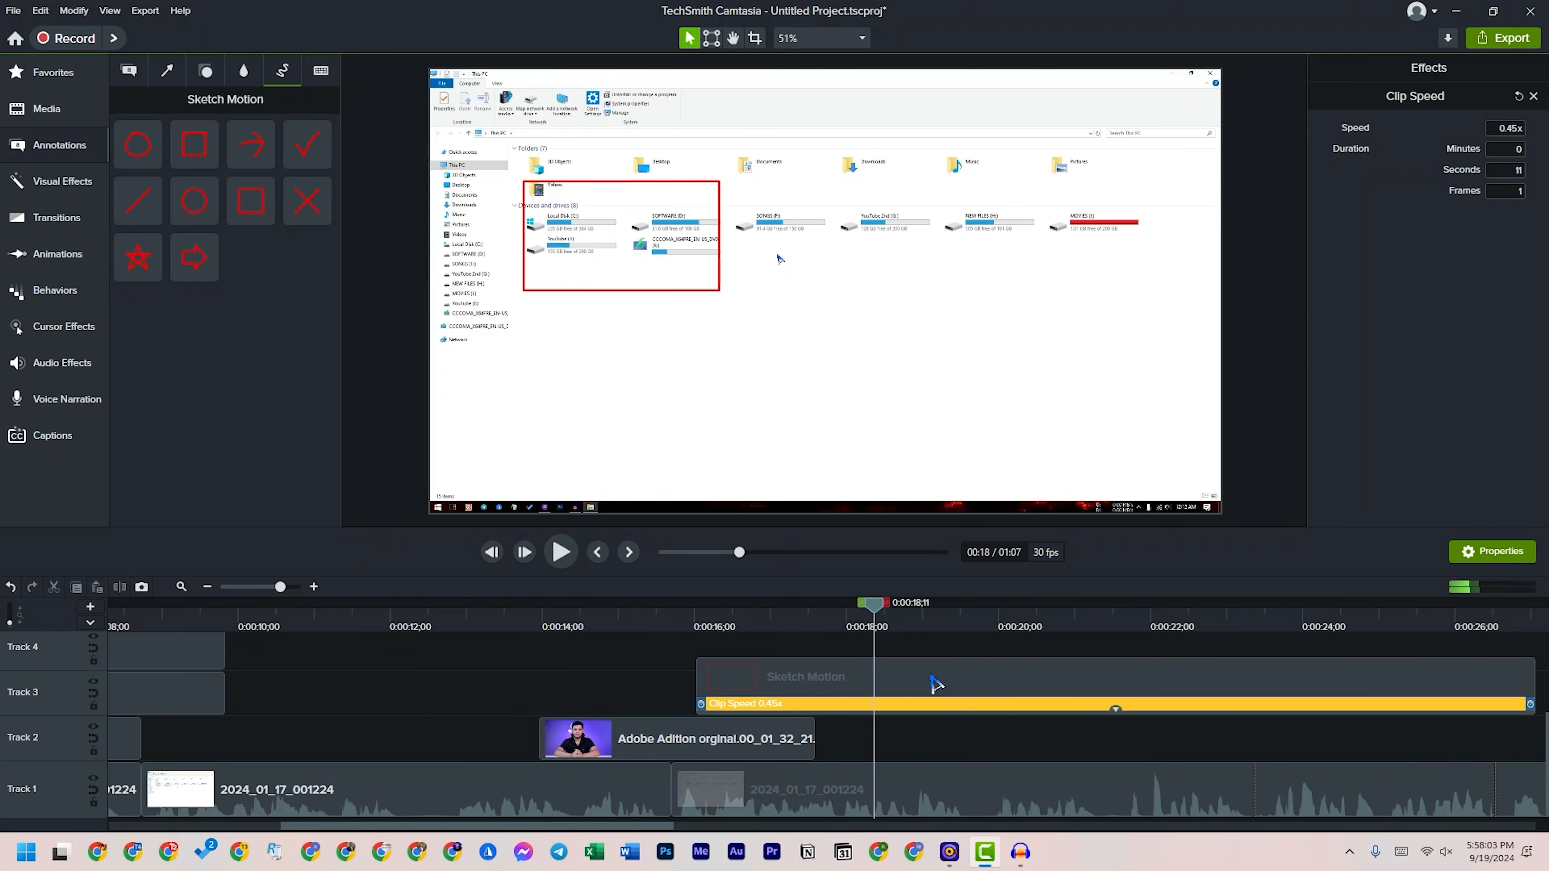
- Split and trim the sketch clip, slow it to 0.10x, then delete it
click(932, 682)
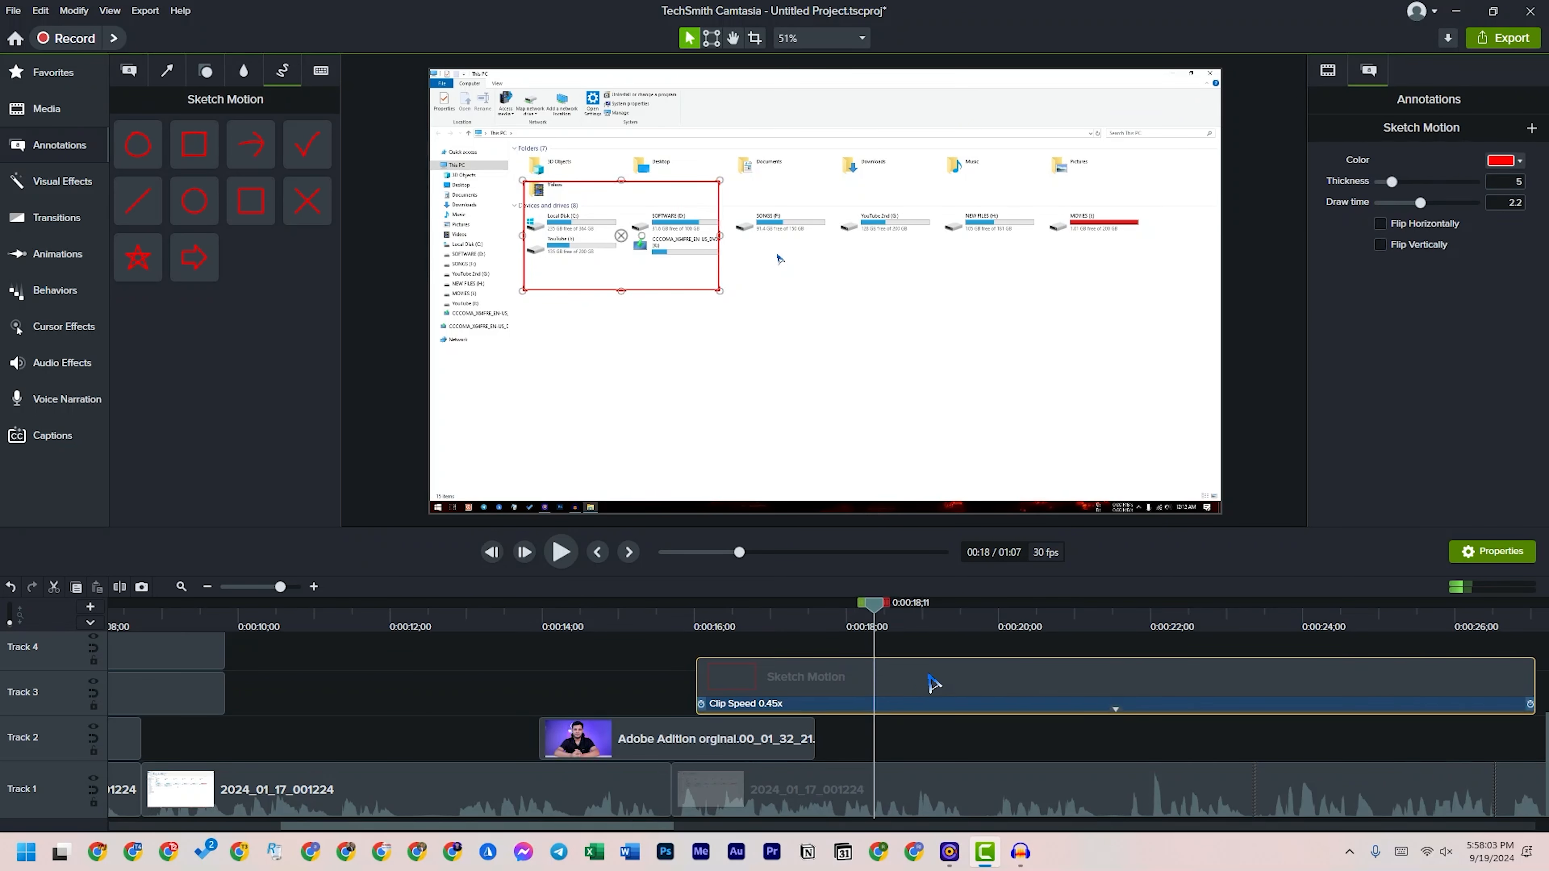
click(119, 587)
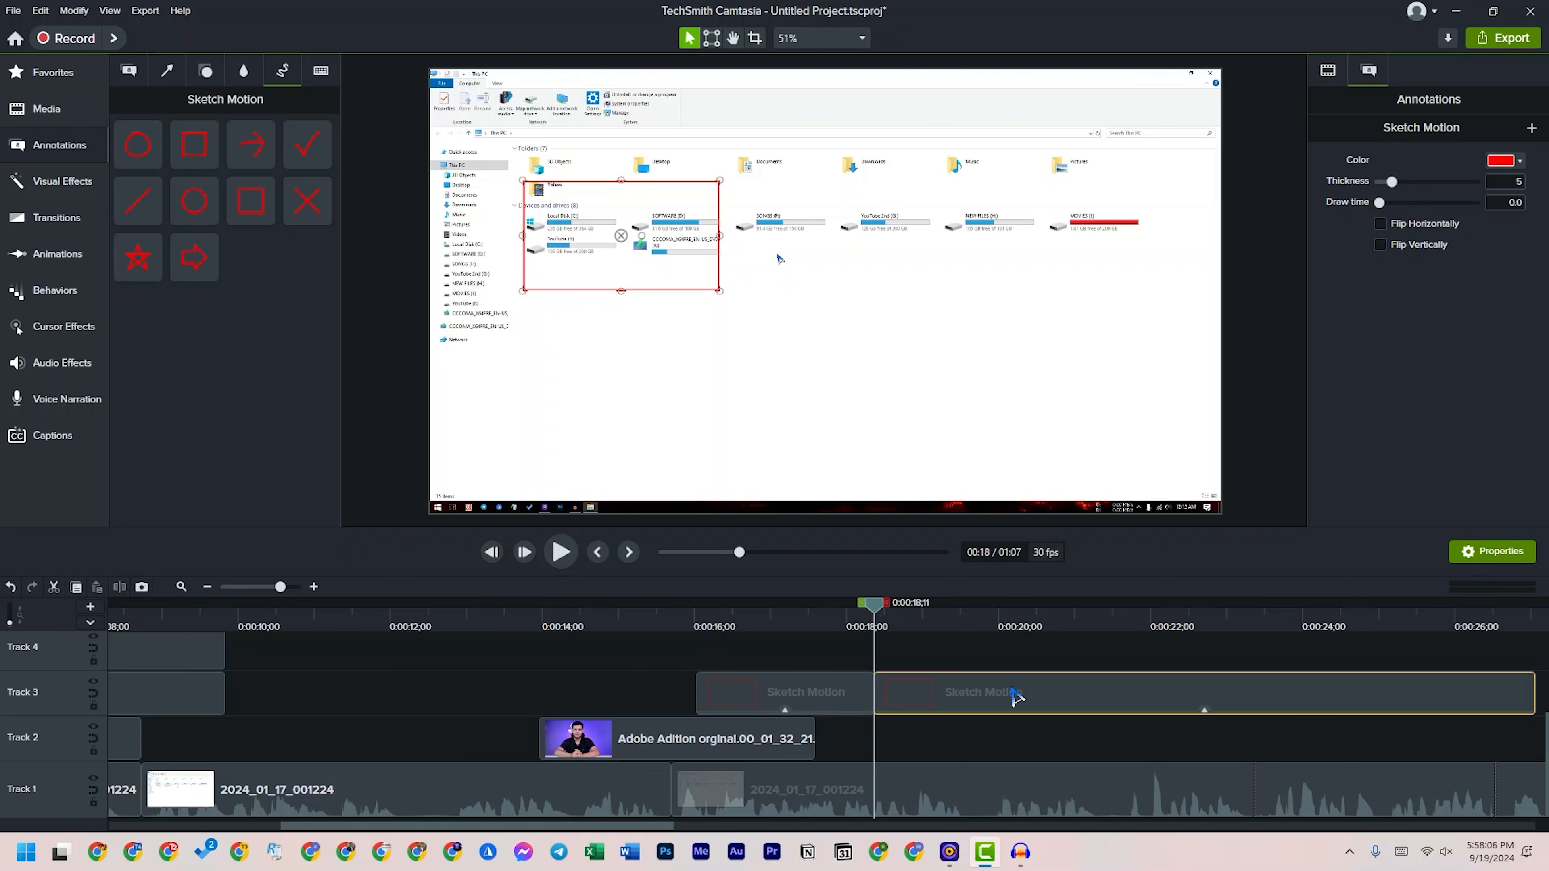
key(Delete)
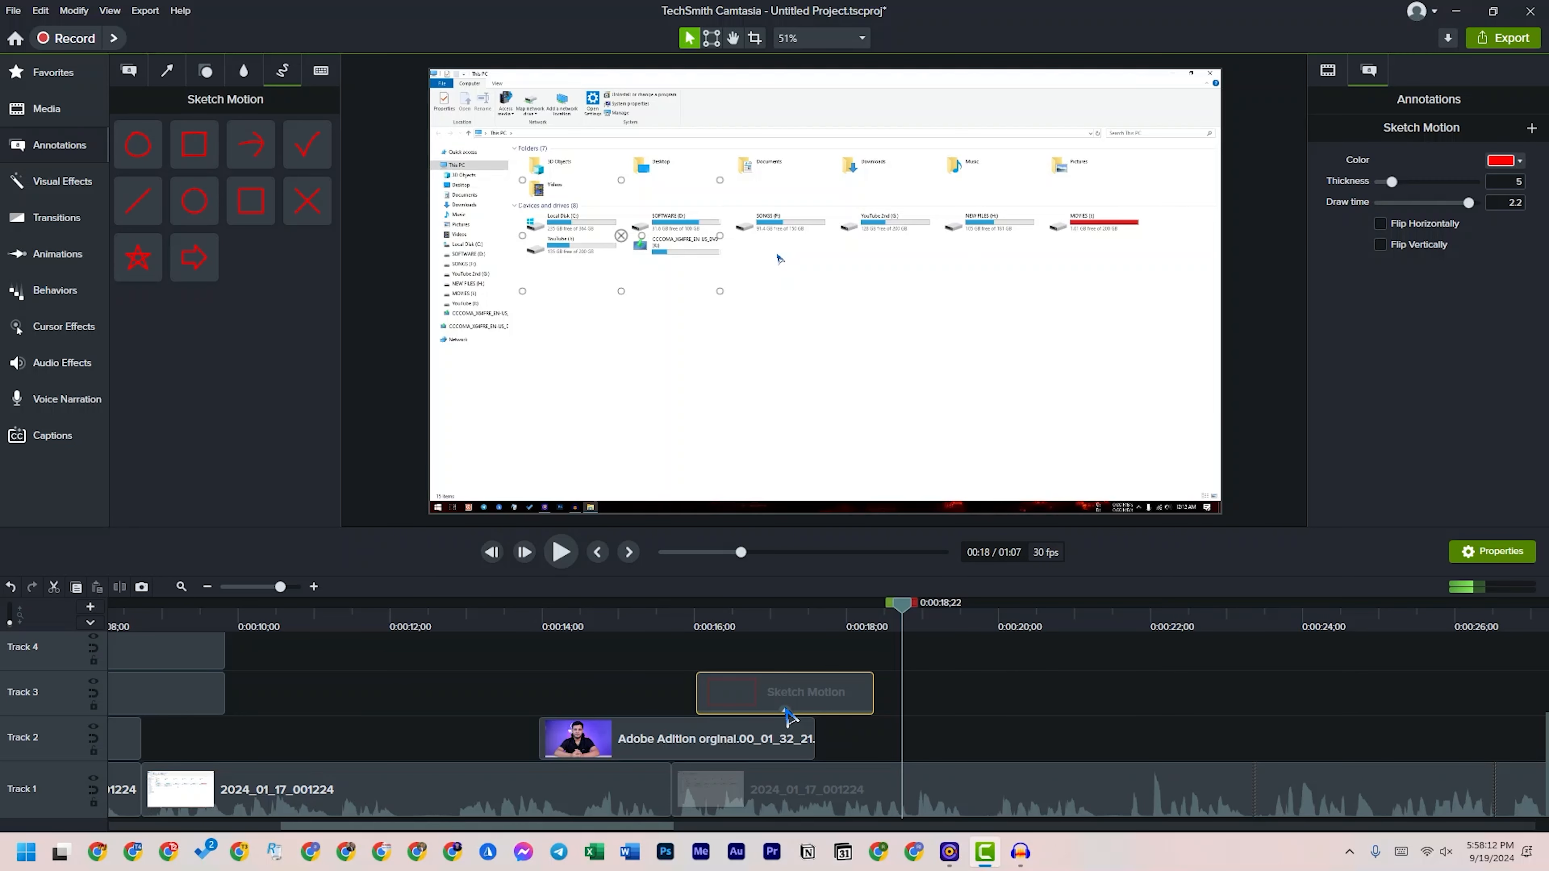
click(786, 711)
drag(868, 704, 1078, 706)
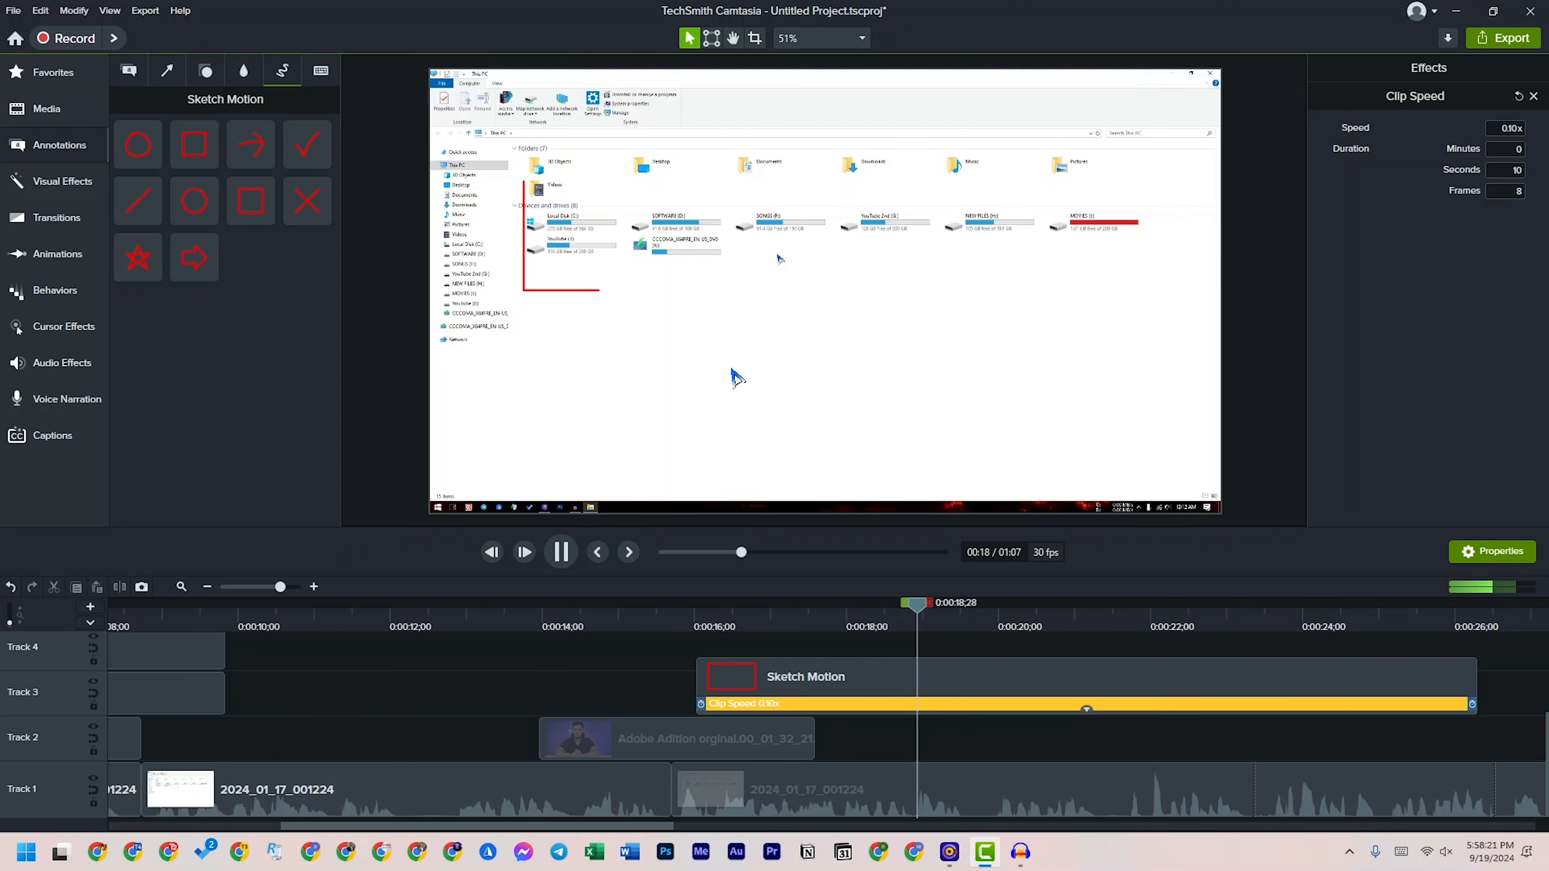
click(1284, 689)
key(Delete)
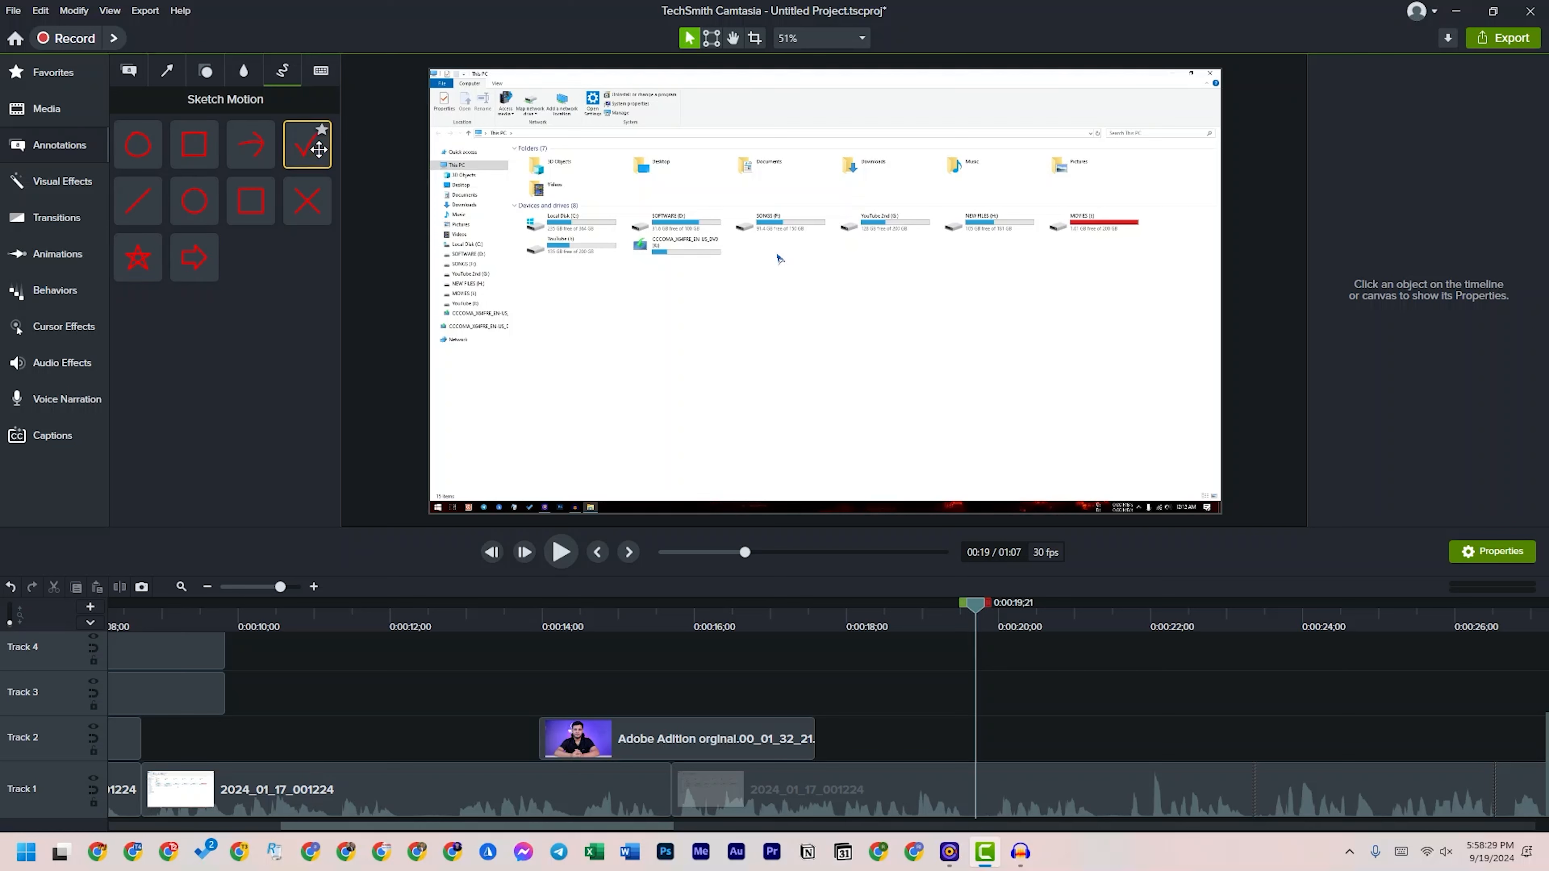
mouse_move(263, 156)
mouse_down()
mouse_move(549, 280)
mouse_move(694, 314)
mouse_up()
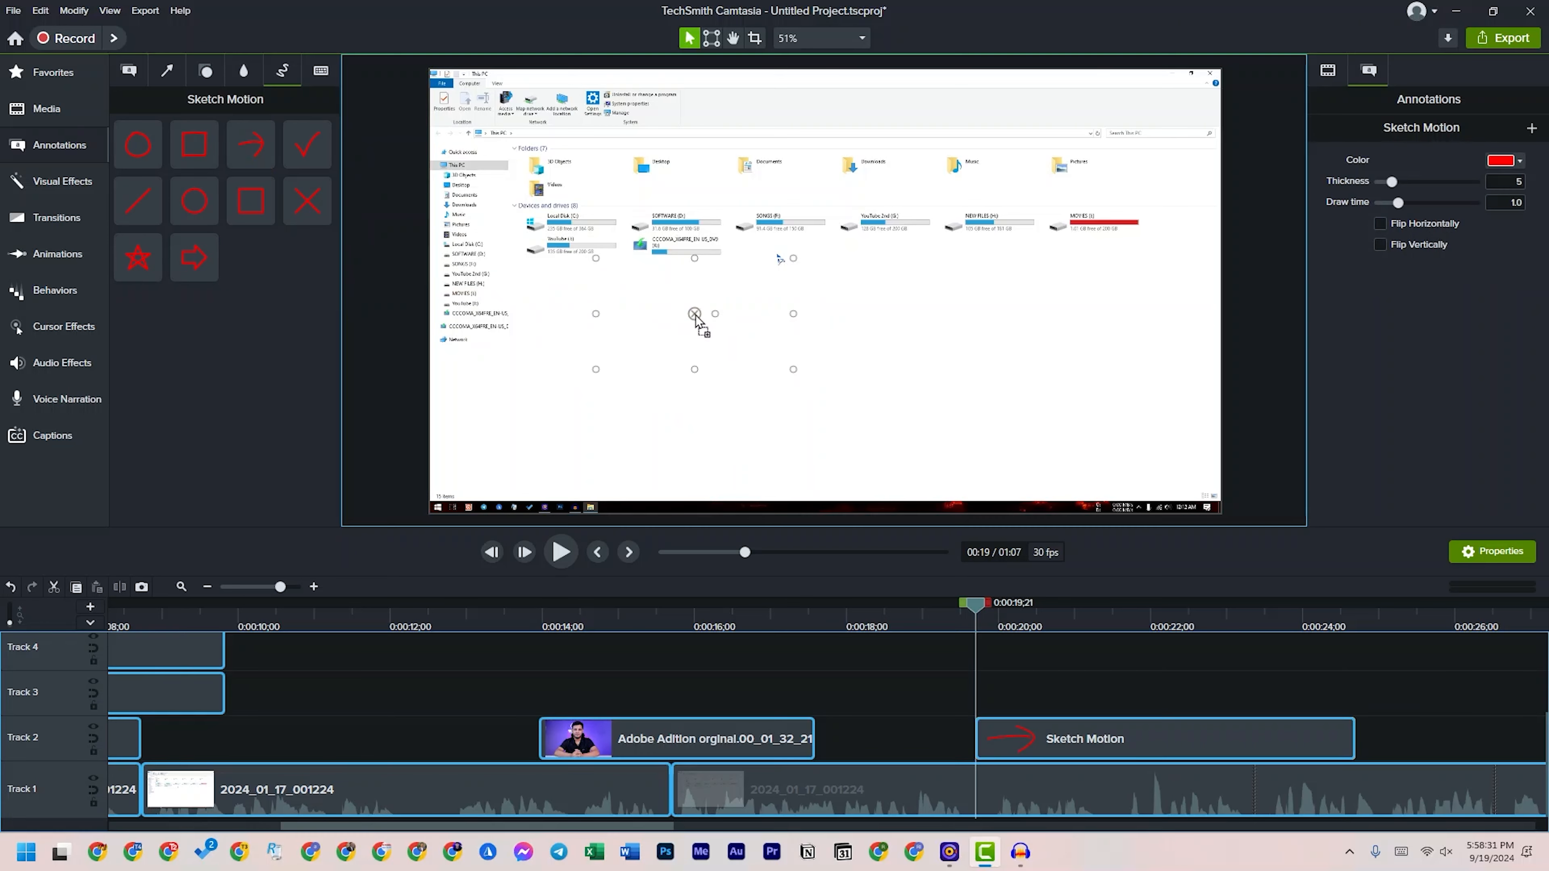
key(space)
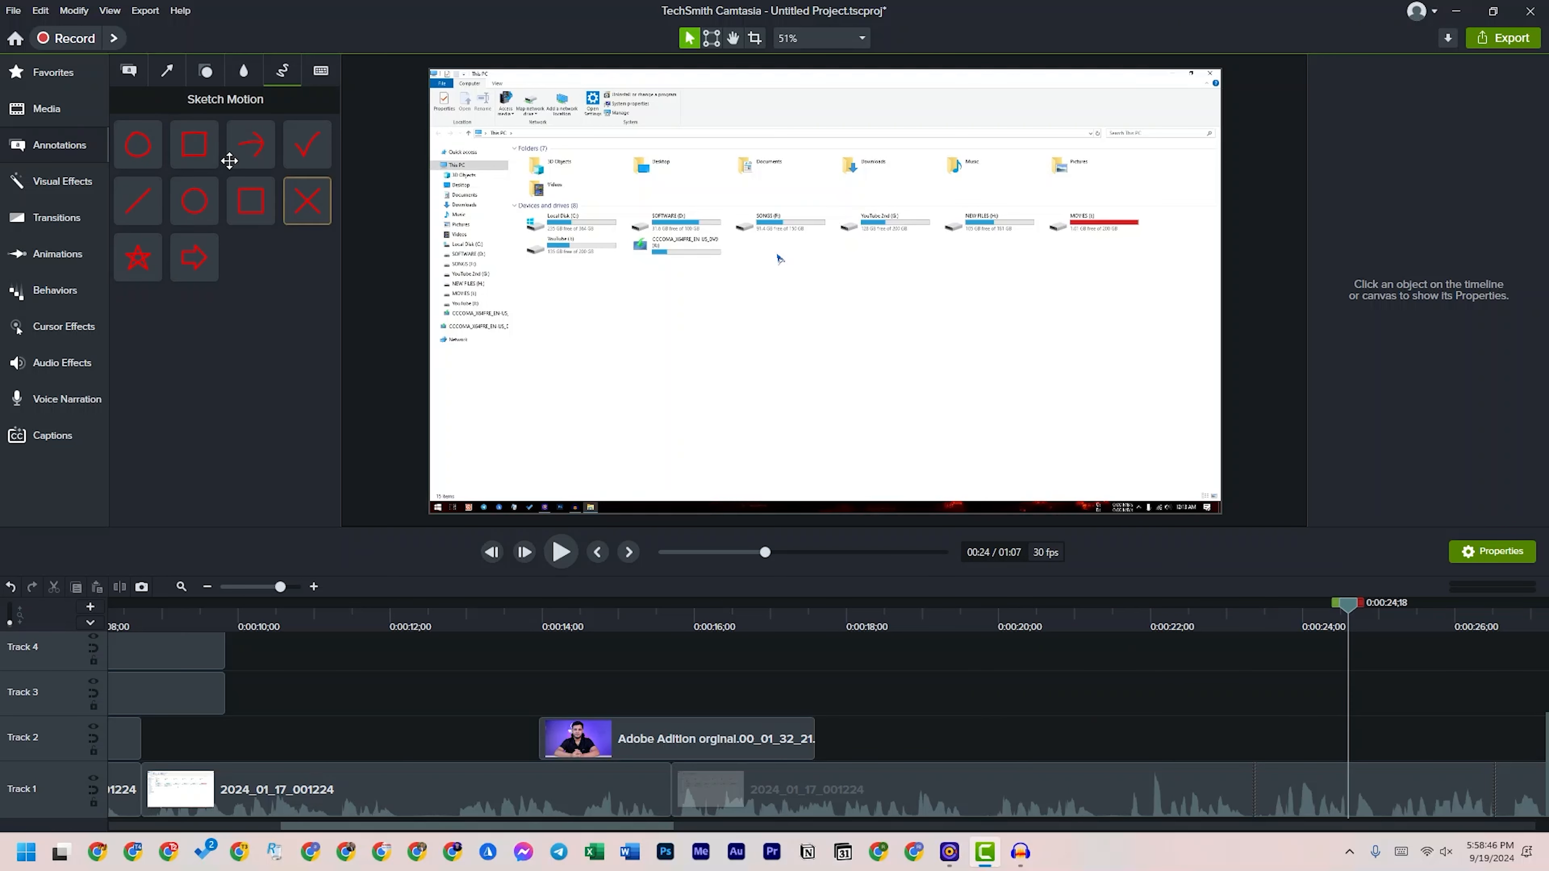
drag(310, 201, 631, 234)
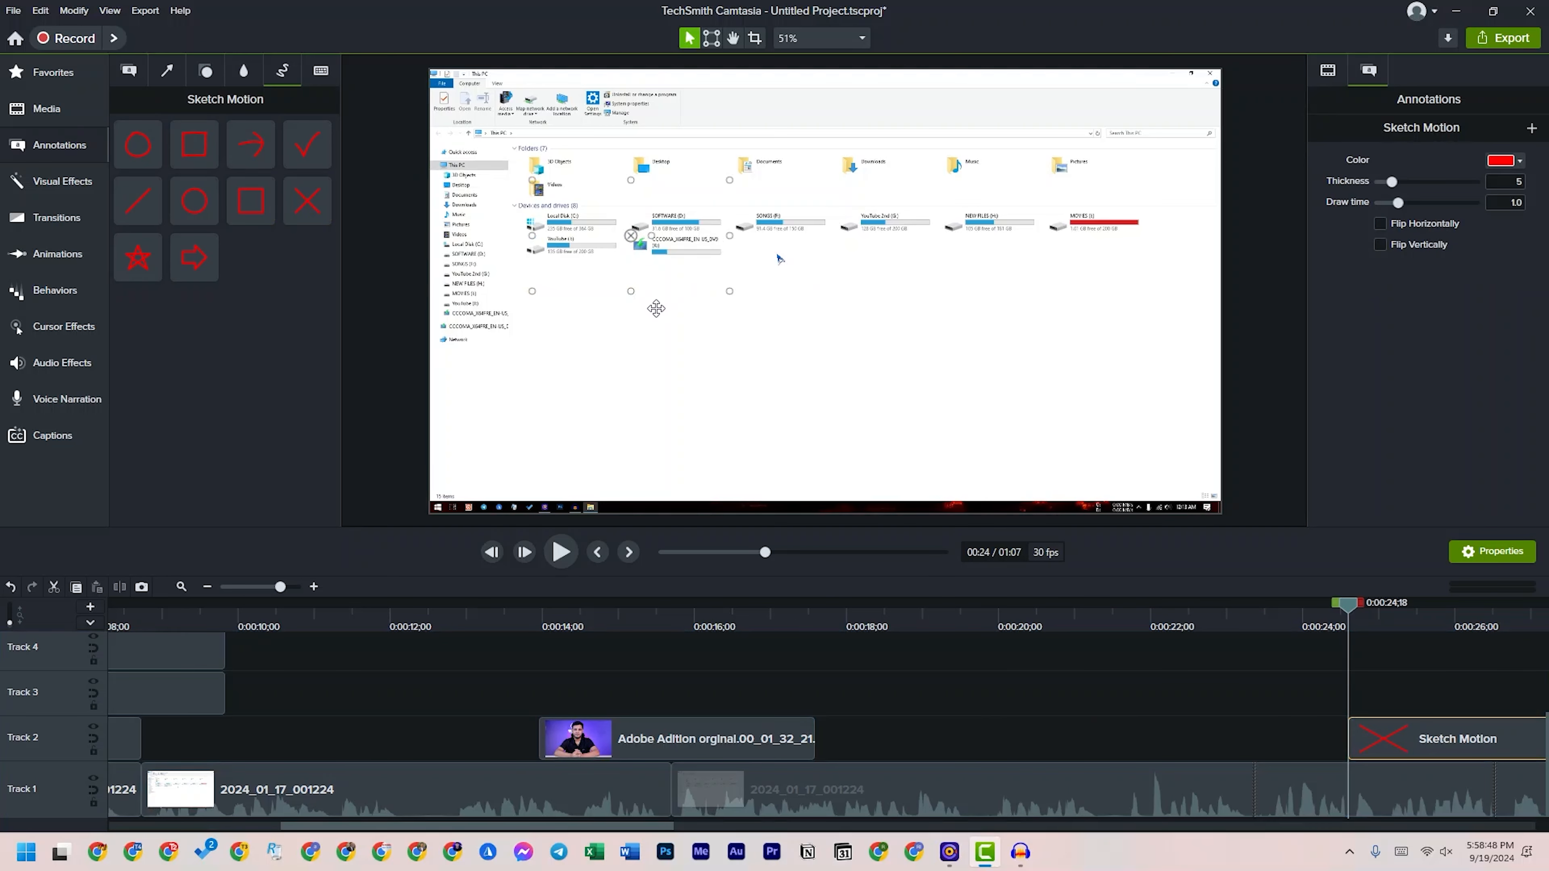
key(space)
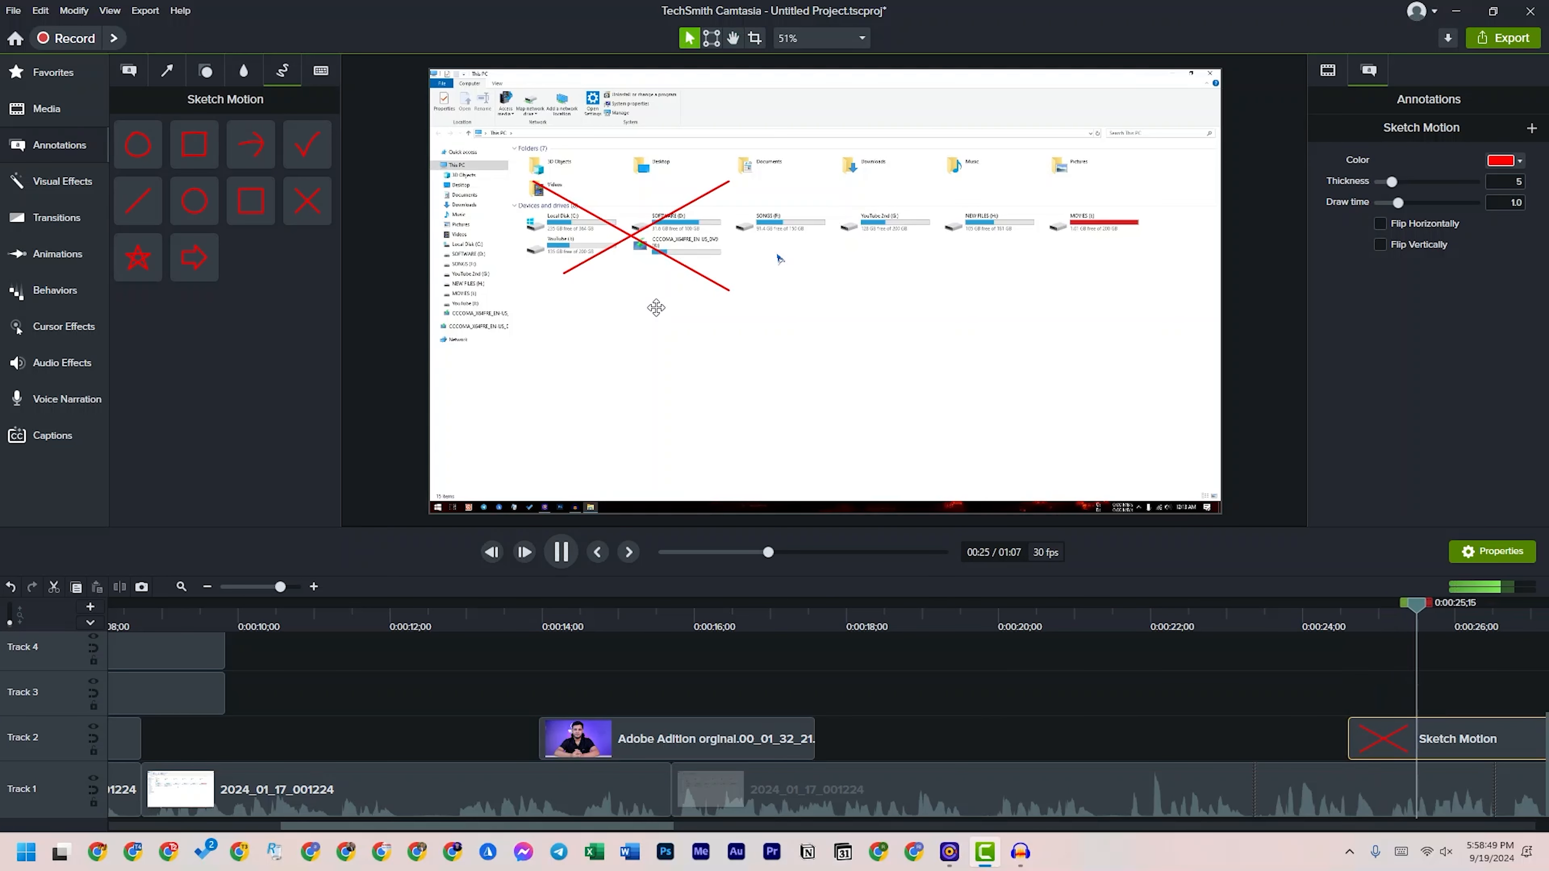
key(space)
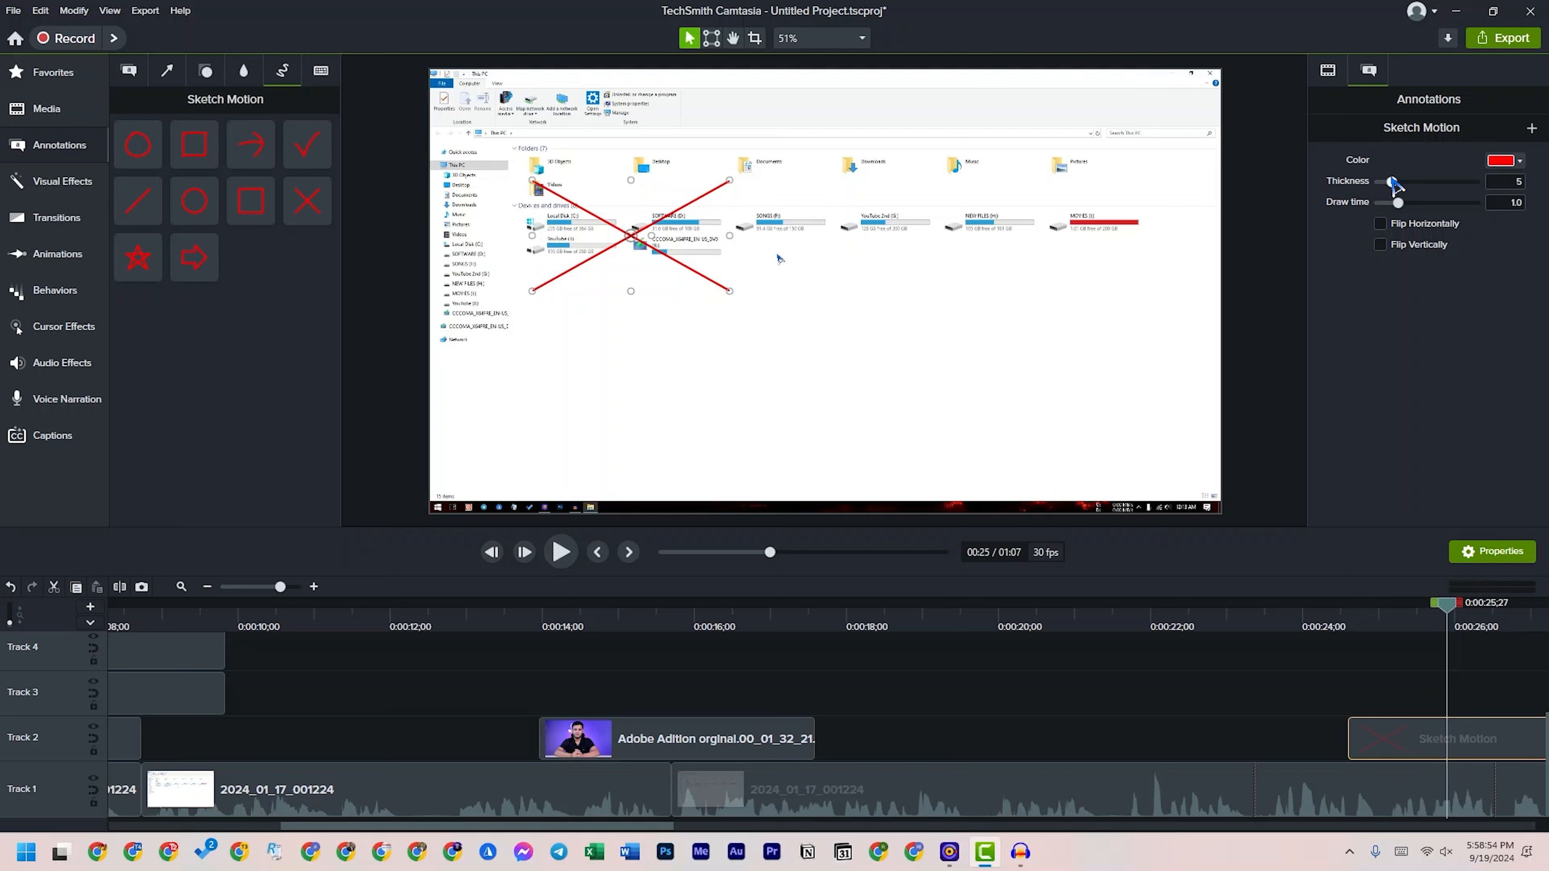
drag(1393, 183, 1469, 192)
click(1392, 203)
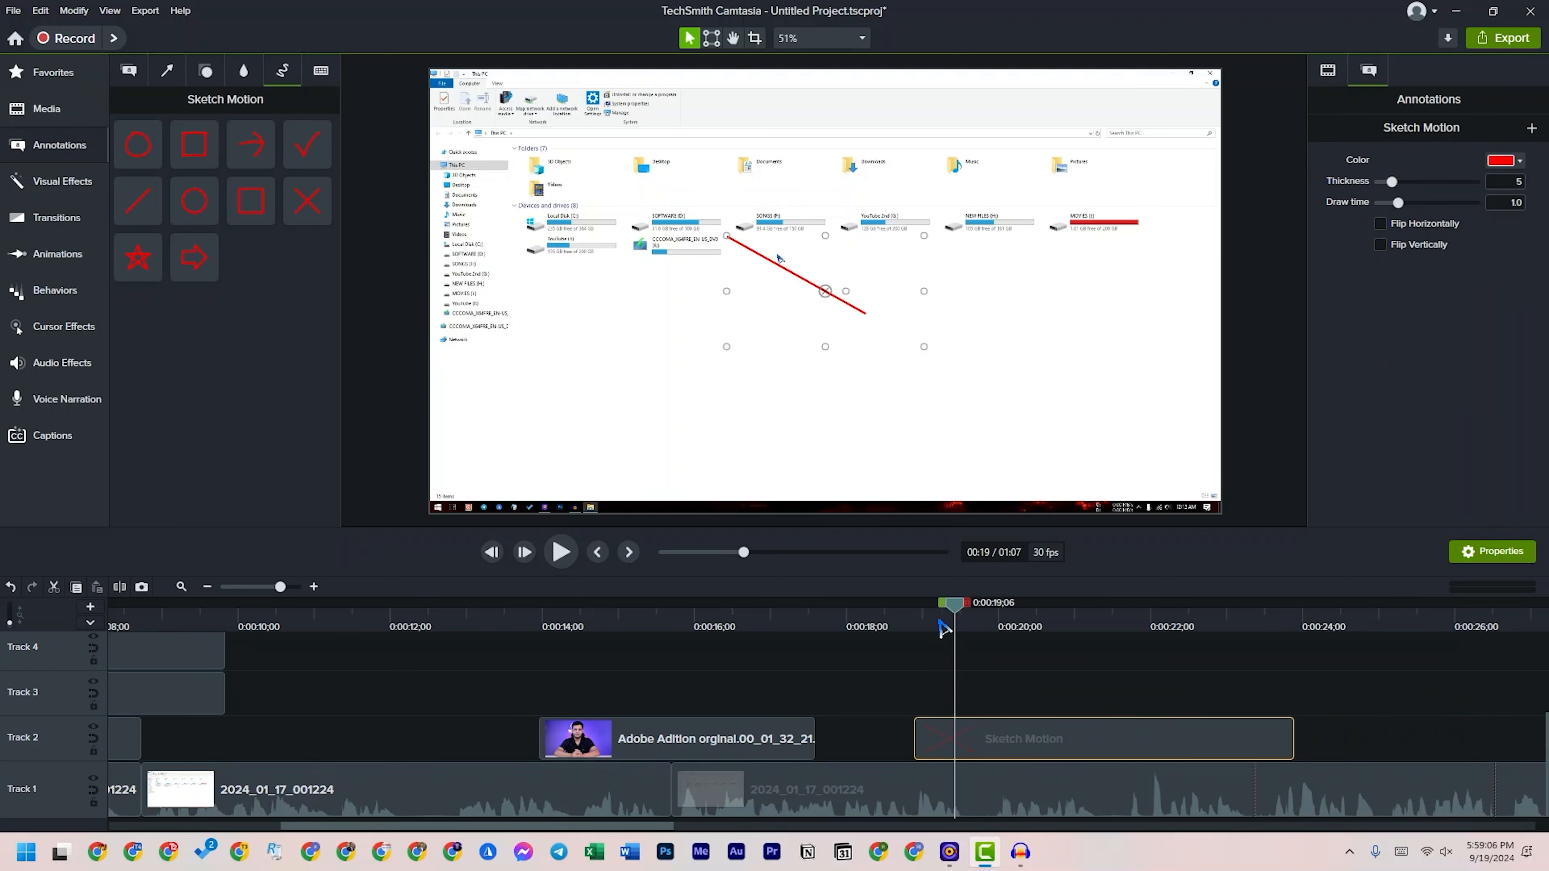
drag(945, 604, 1086, 615)
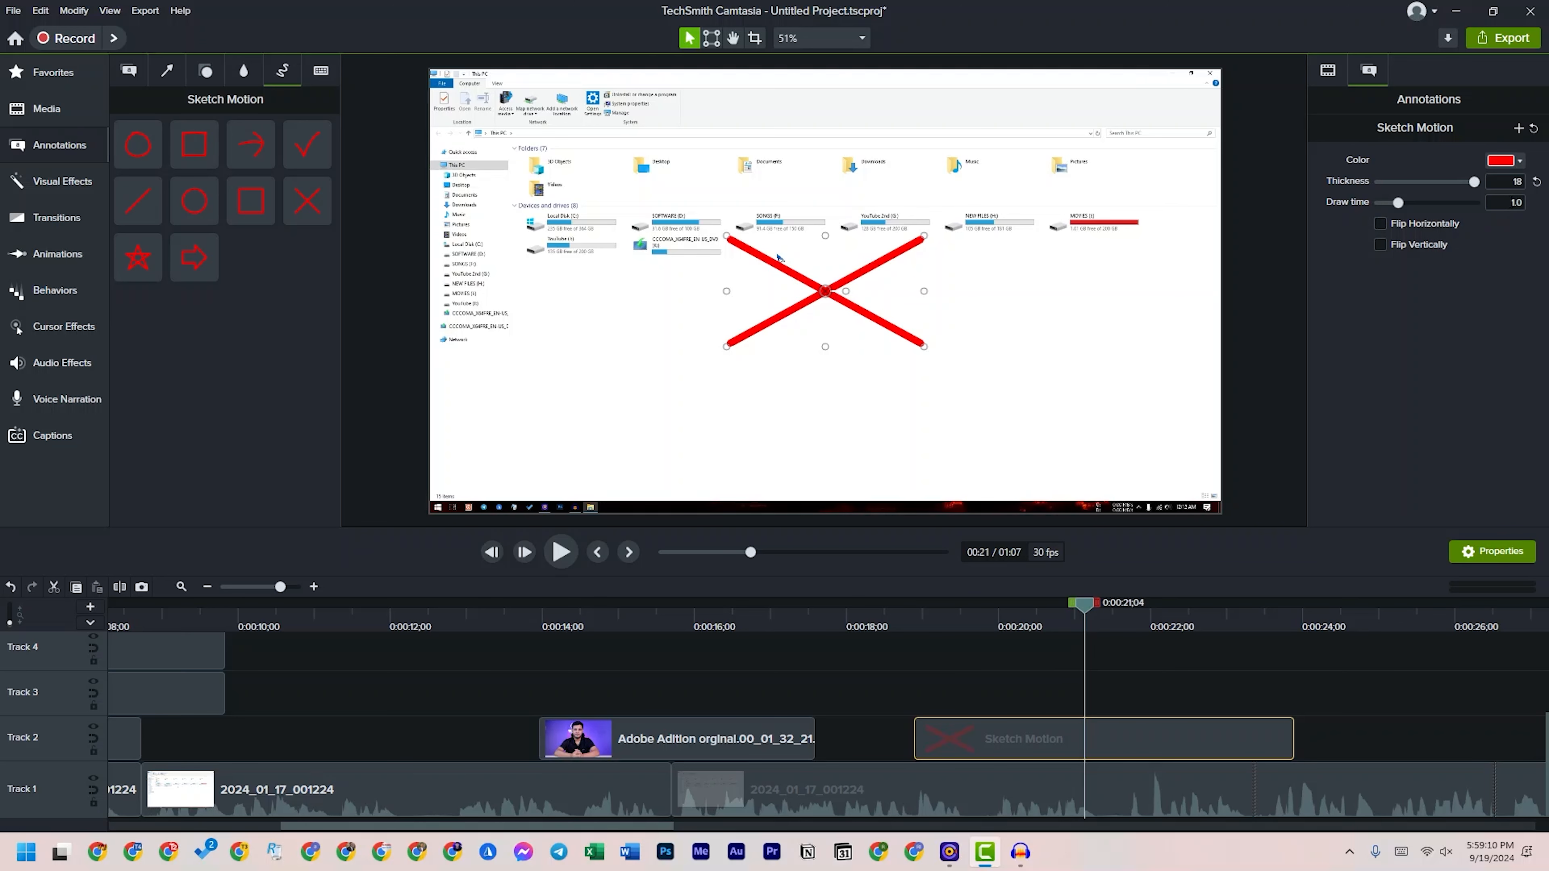
text(10)
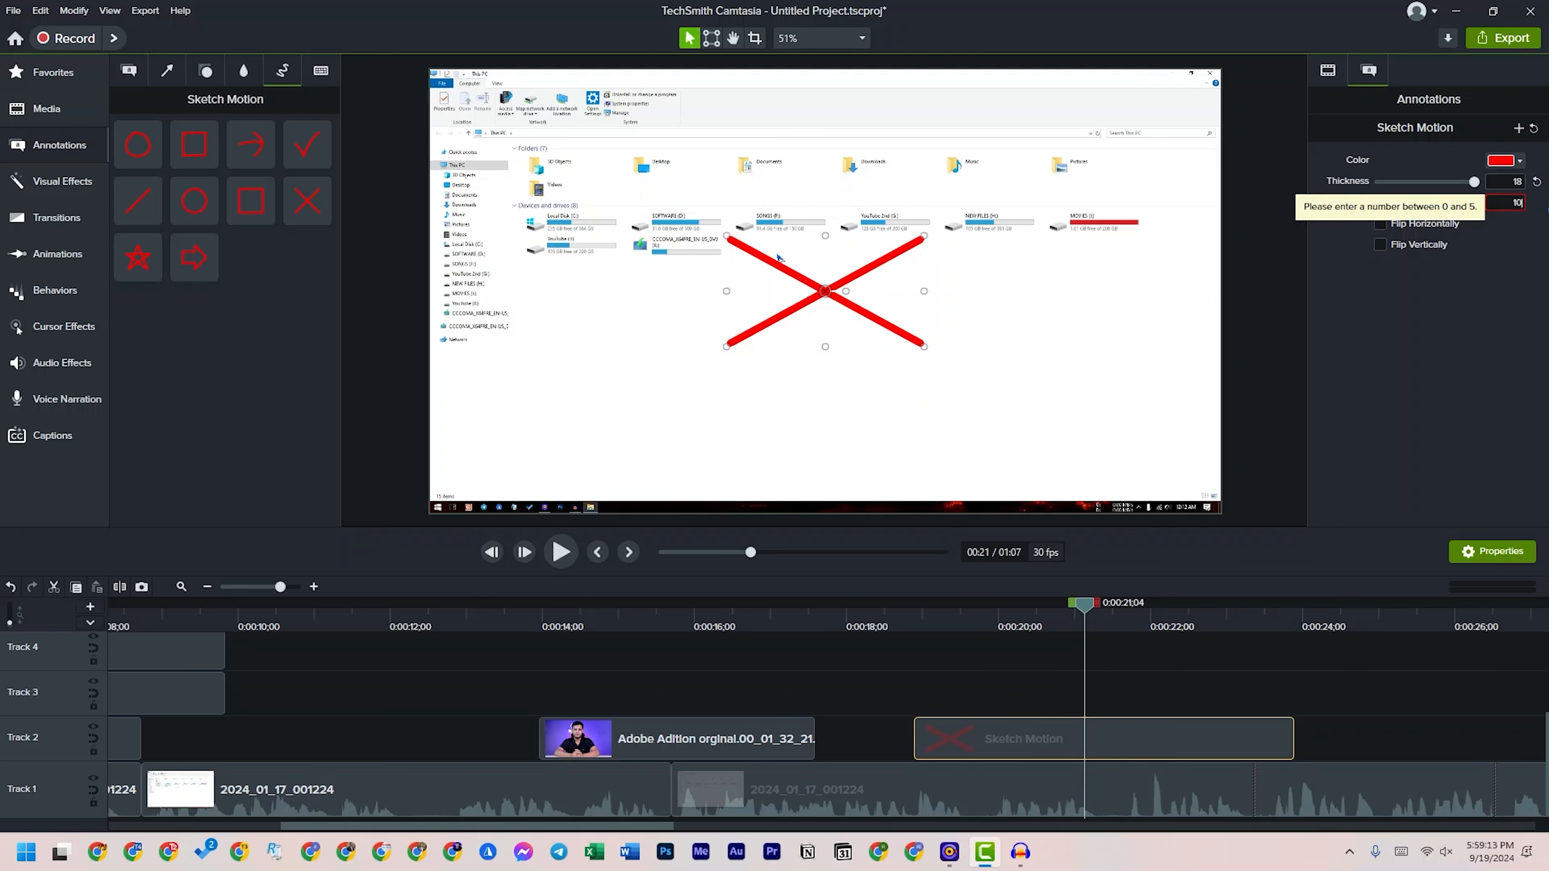
key(Return)
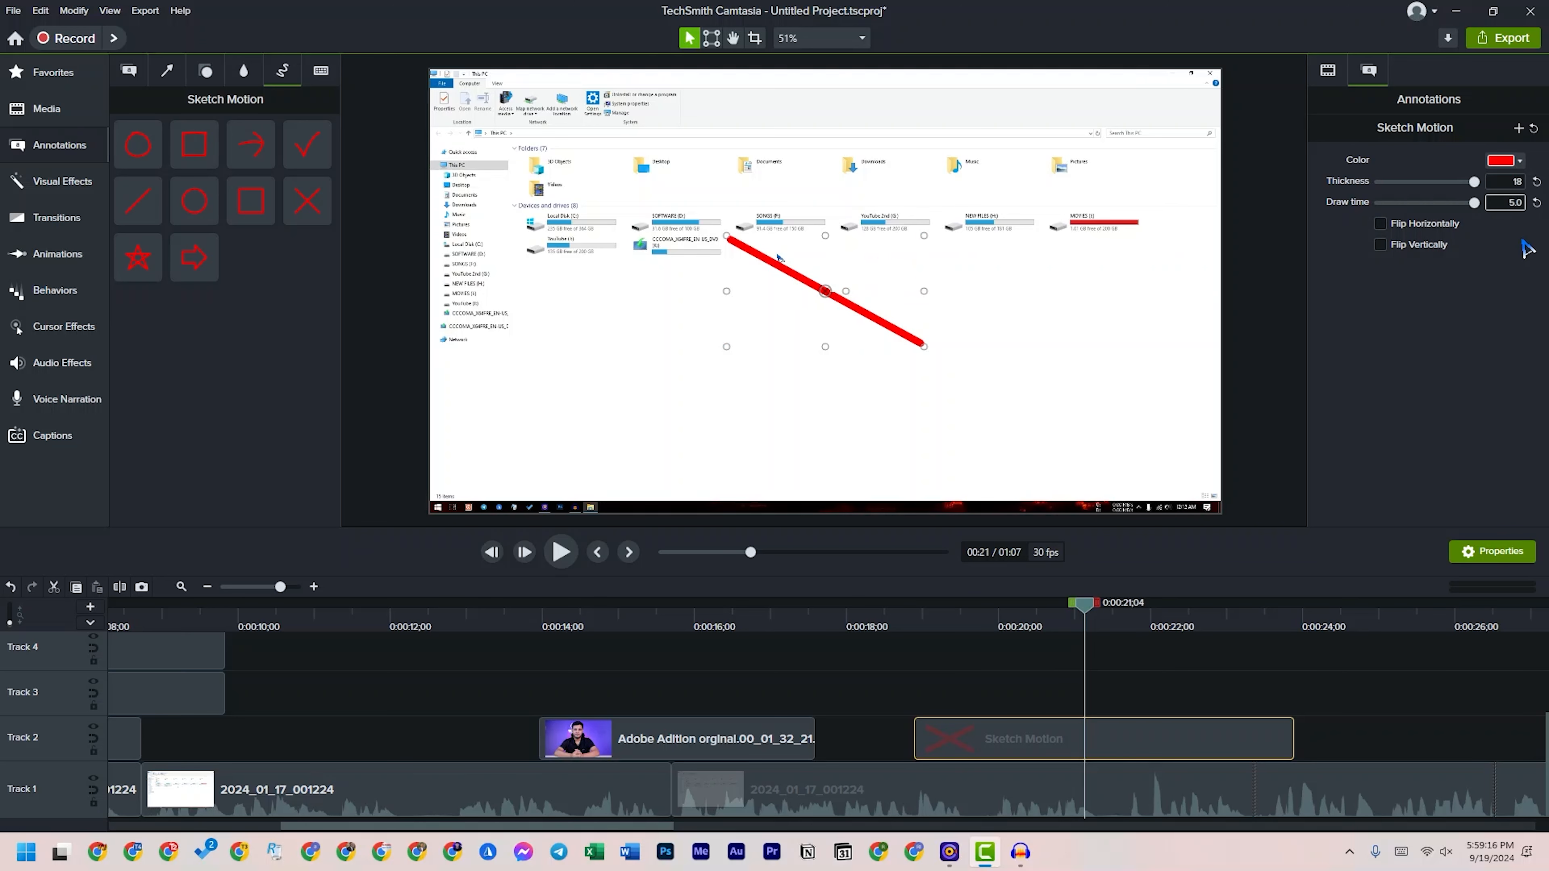
key(space)
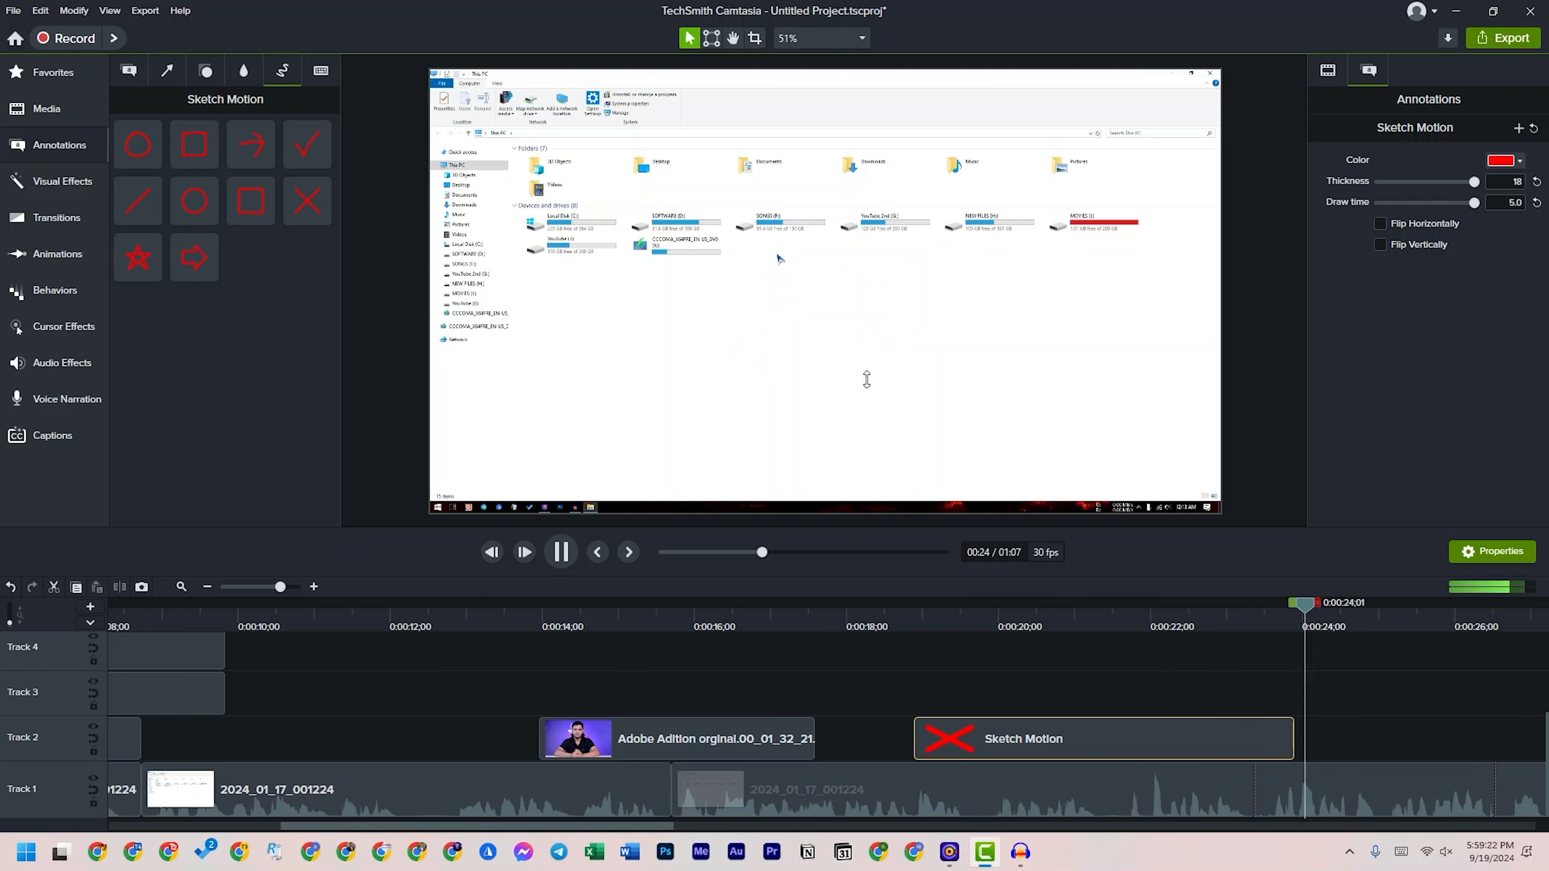
key(space)
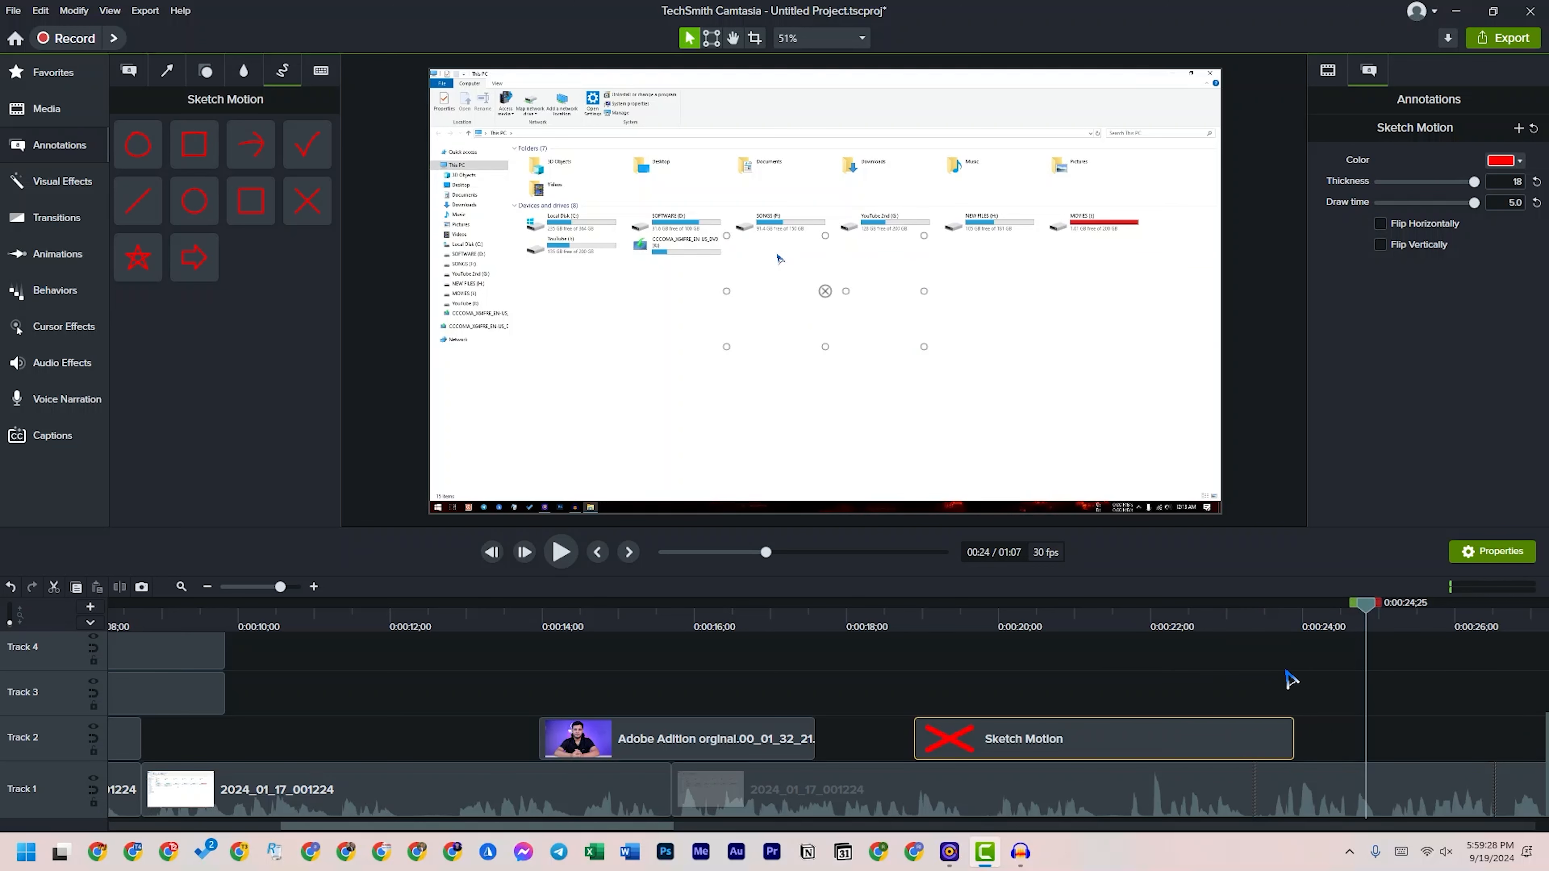
key(Delete)
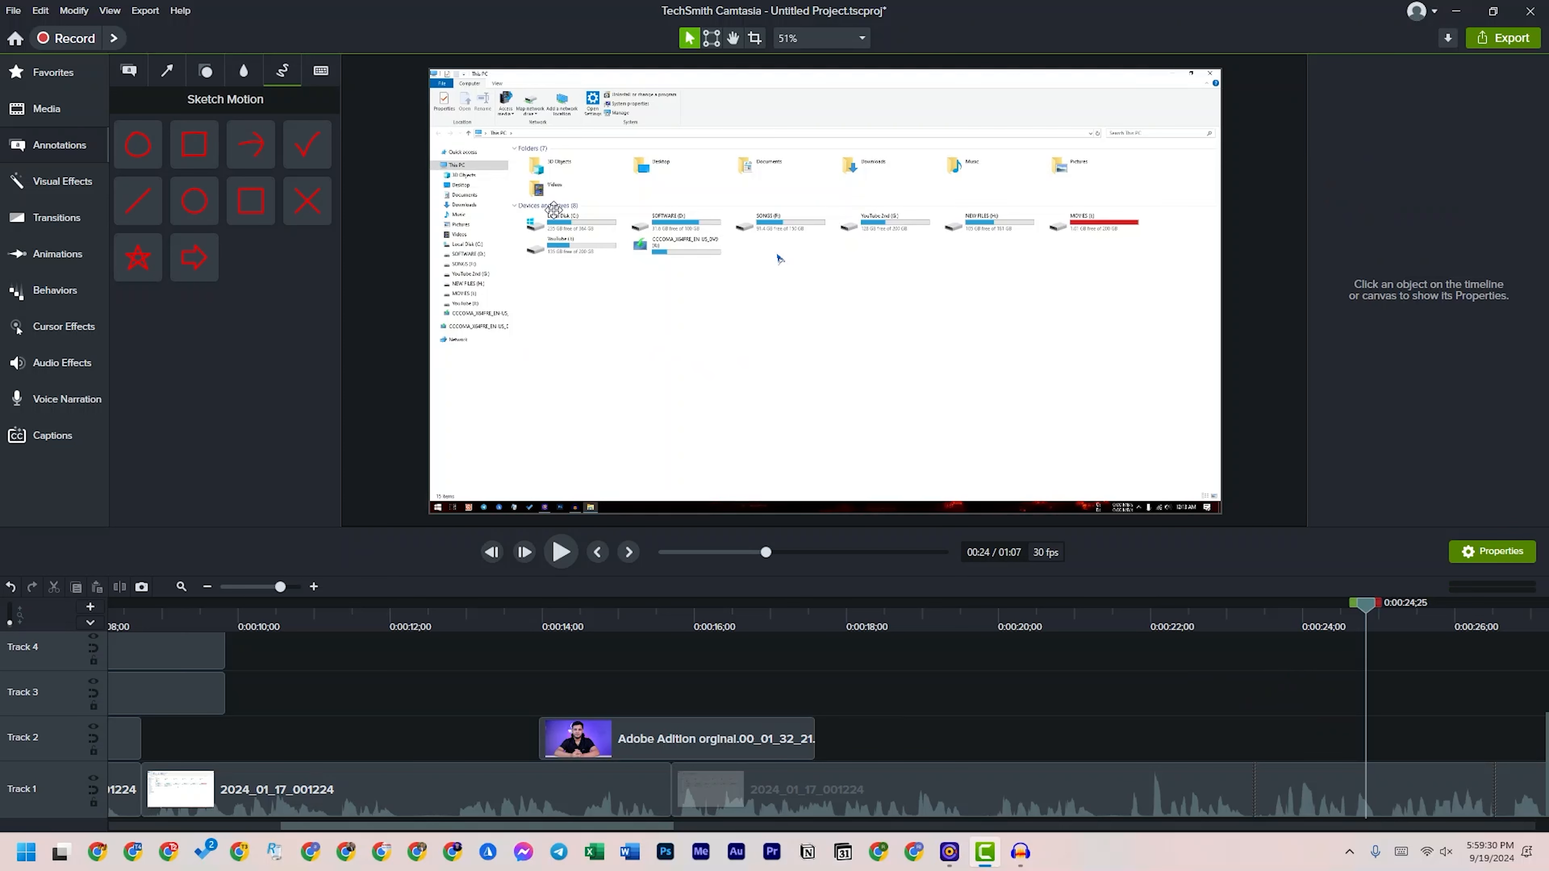
- Place the gray Ctrl+A keystroke callout low on the Explorer recording, just above the taskbar
click(318, 71)
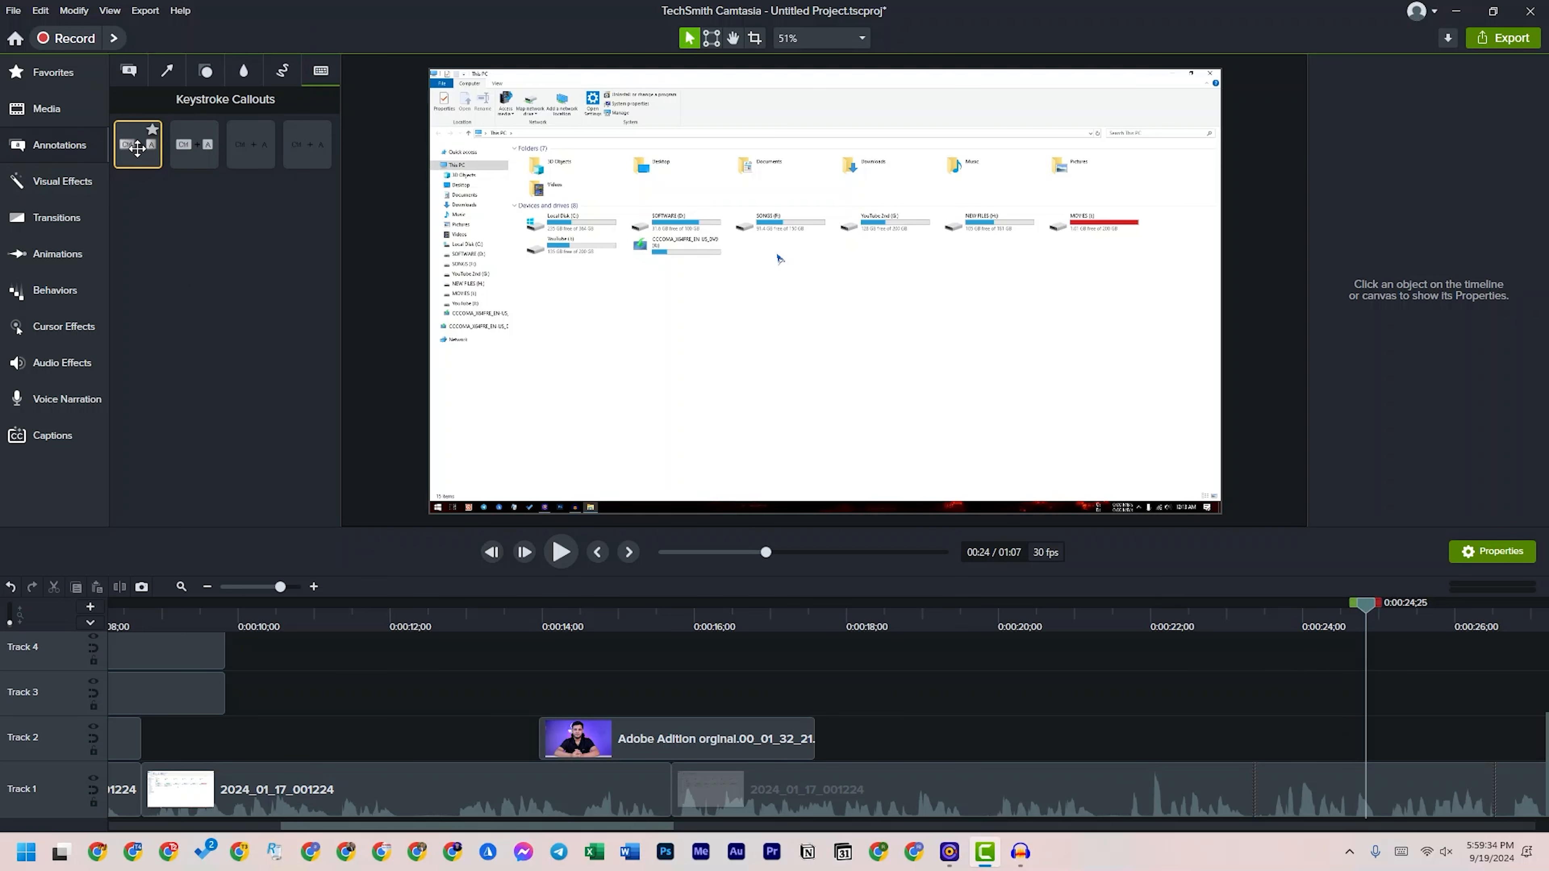
drag(137, 148, 331, 228)
drag(156, 157, 797, 488)
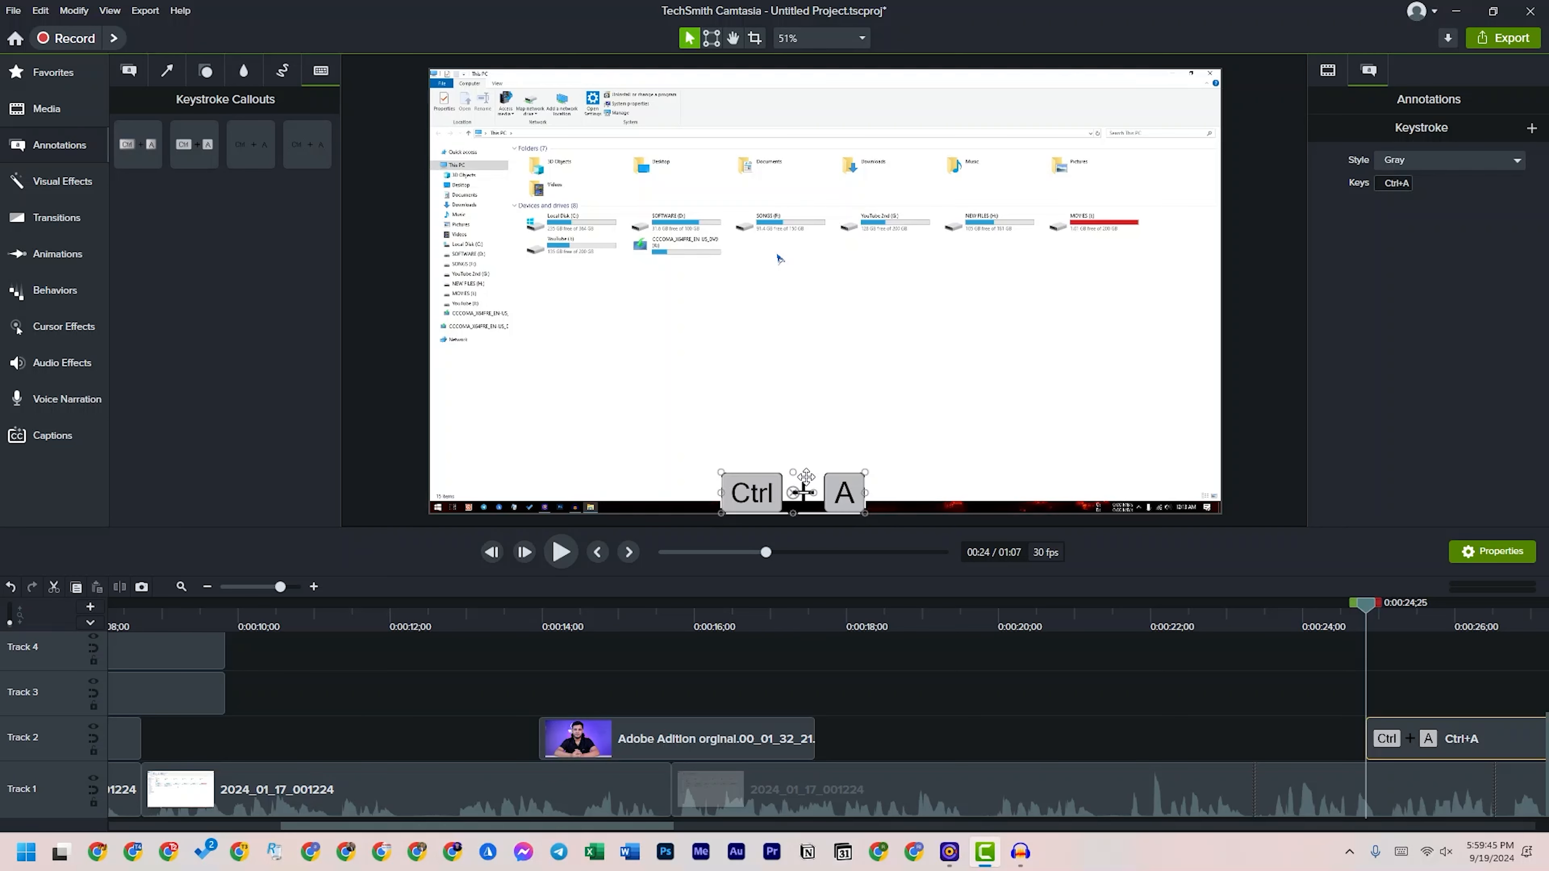
drag(833, 497, 836, 471)
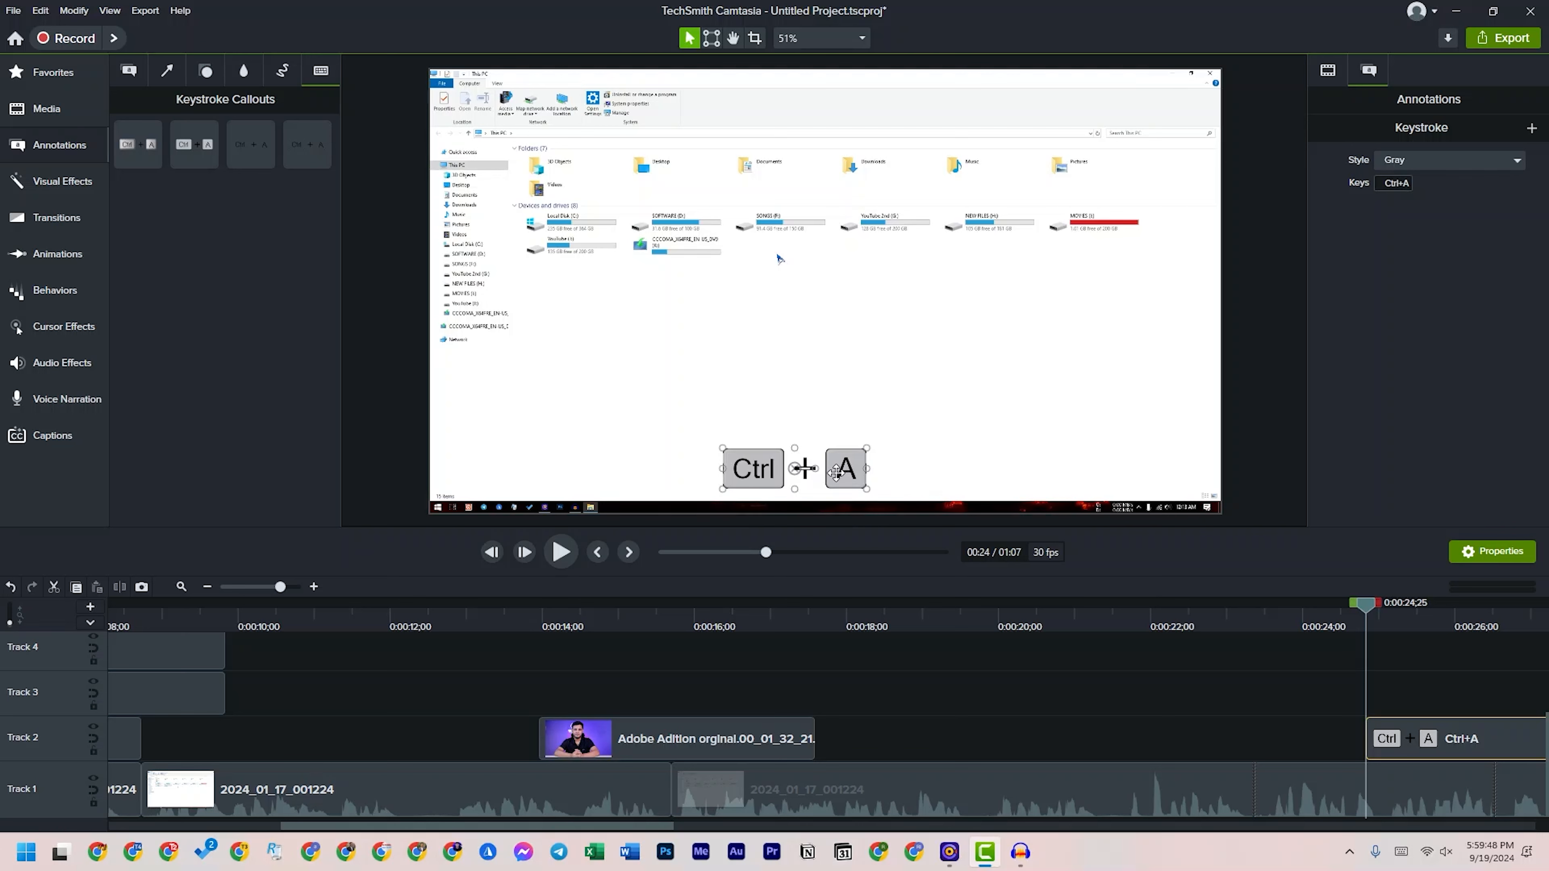
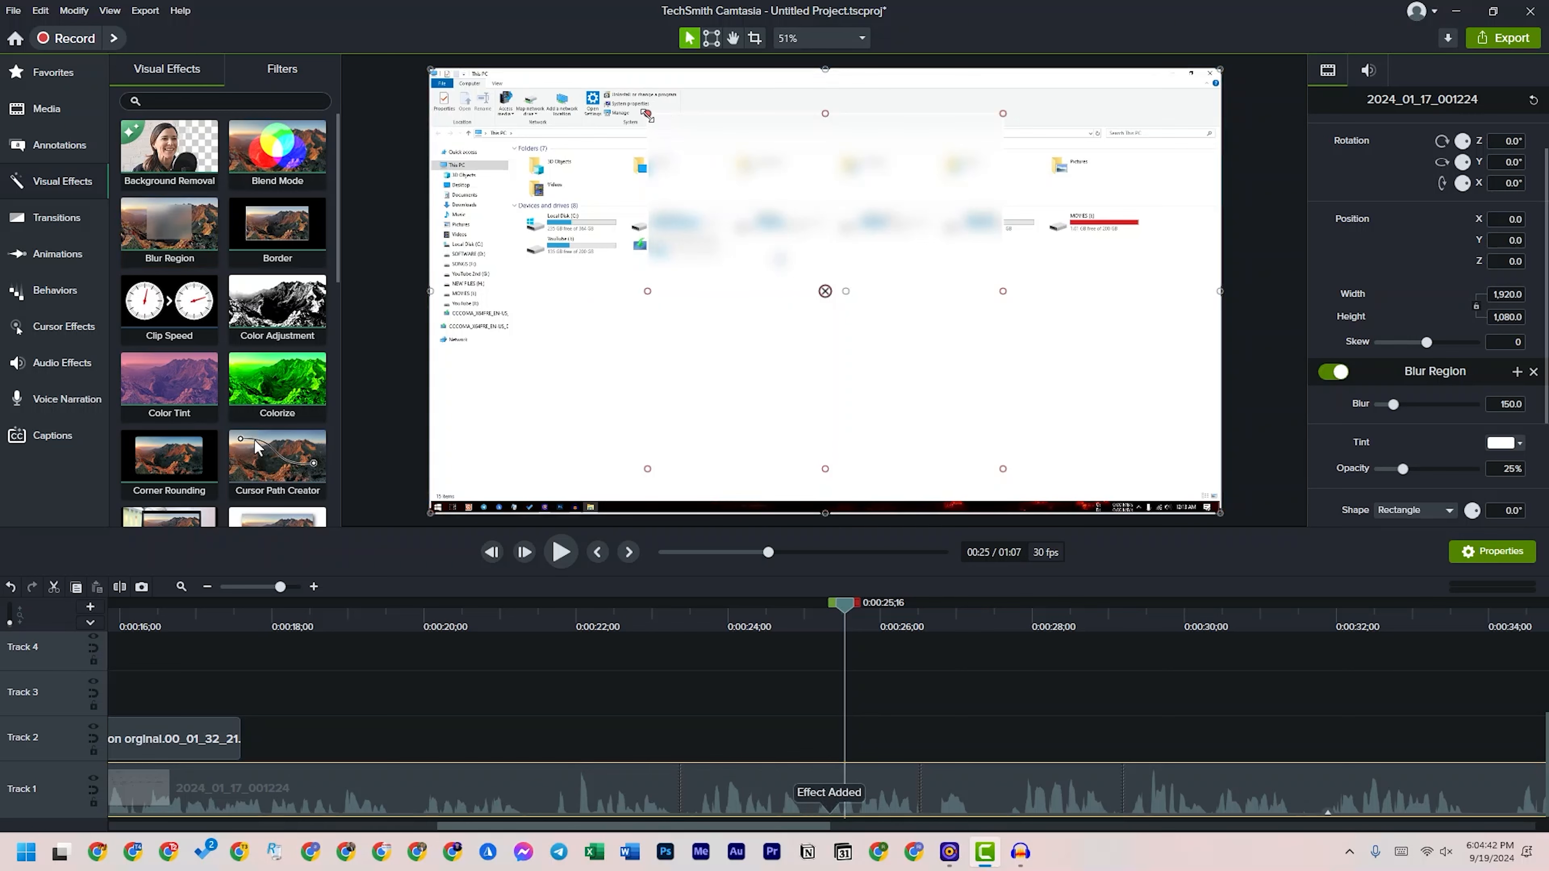
- Undo an accidental move of the Track 1 recording, then delete and restore that clip
drag(820, 366, 740, 266)
key(ctrl+z)
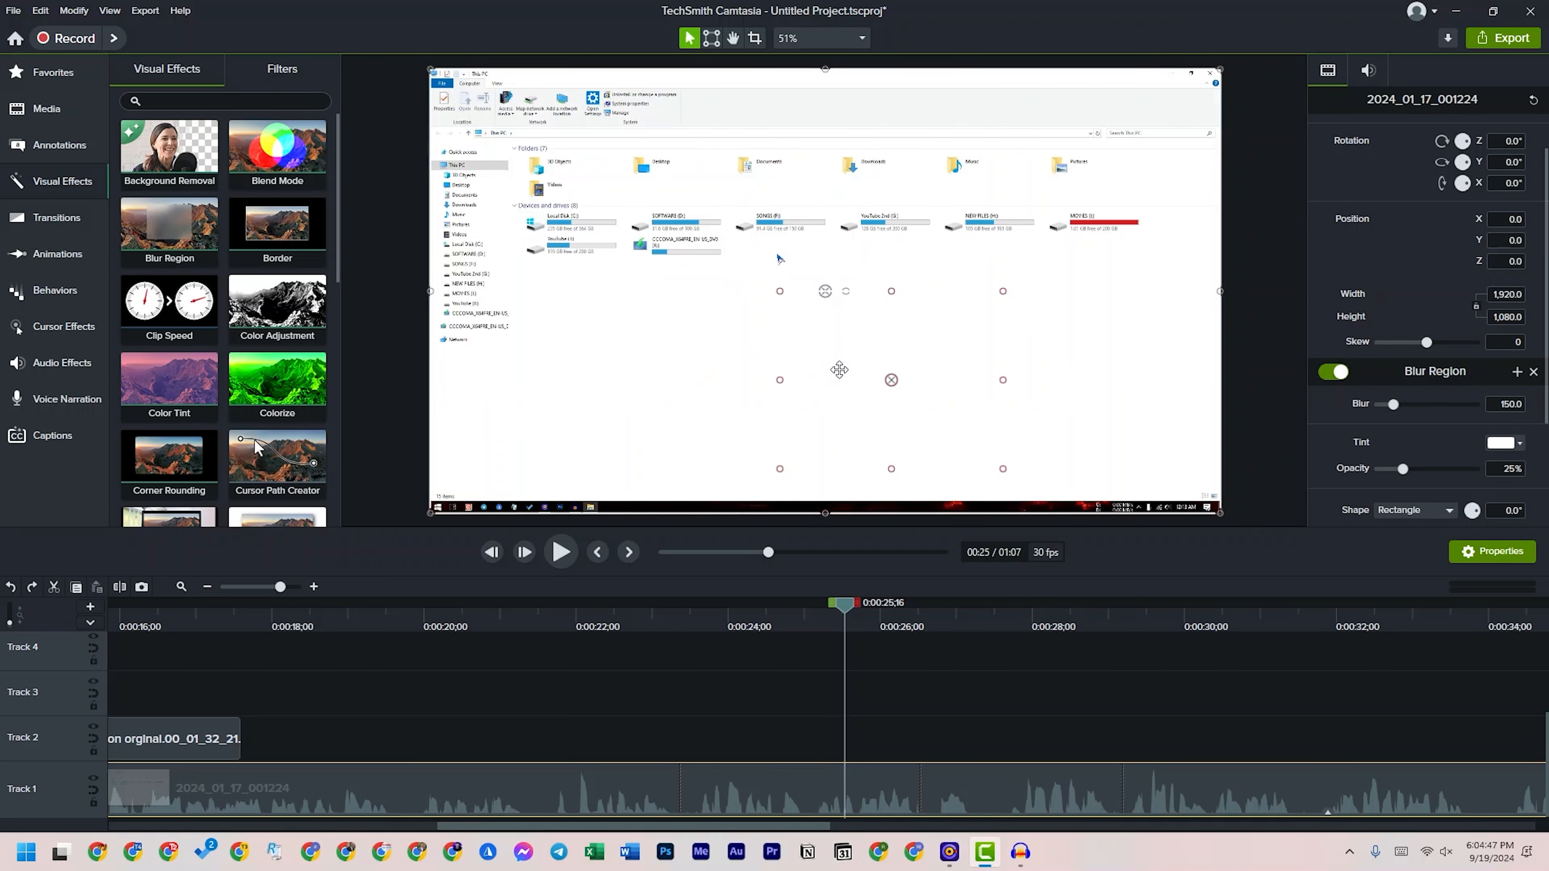
click(28, 156)
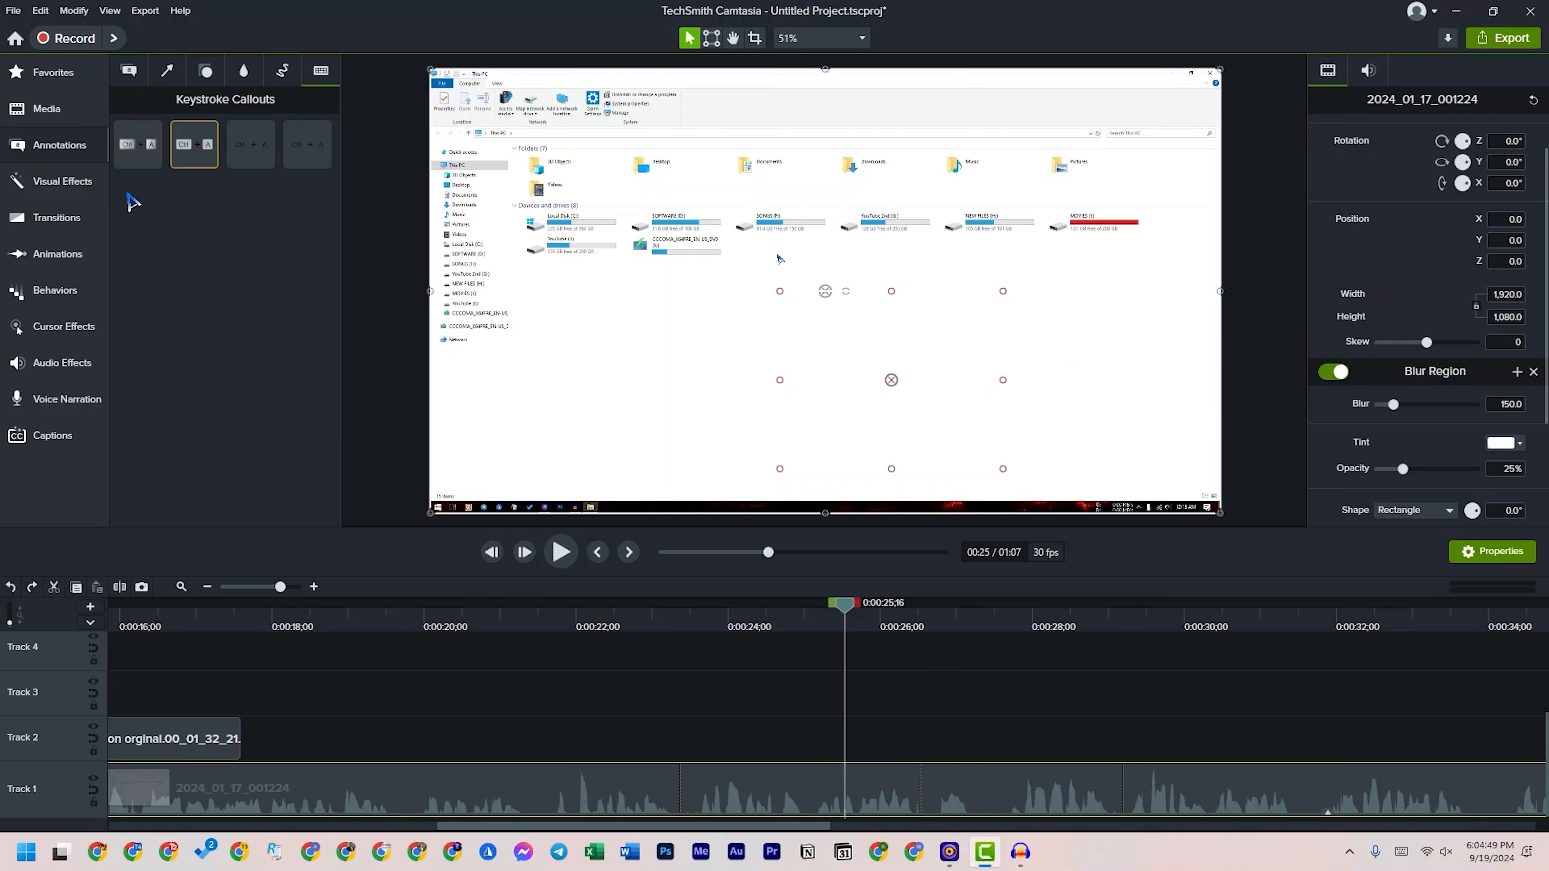
click(80, 186)
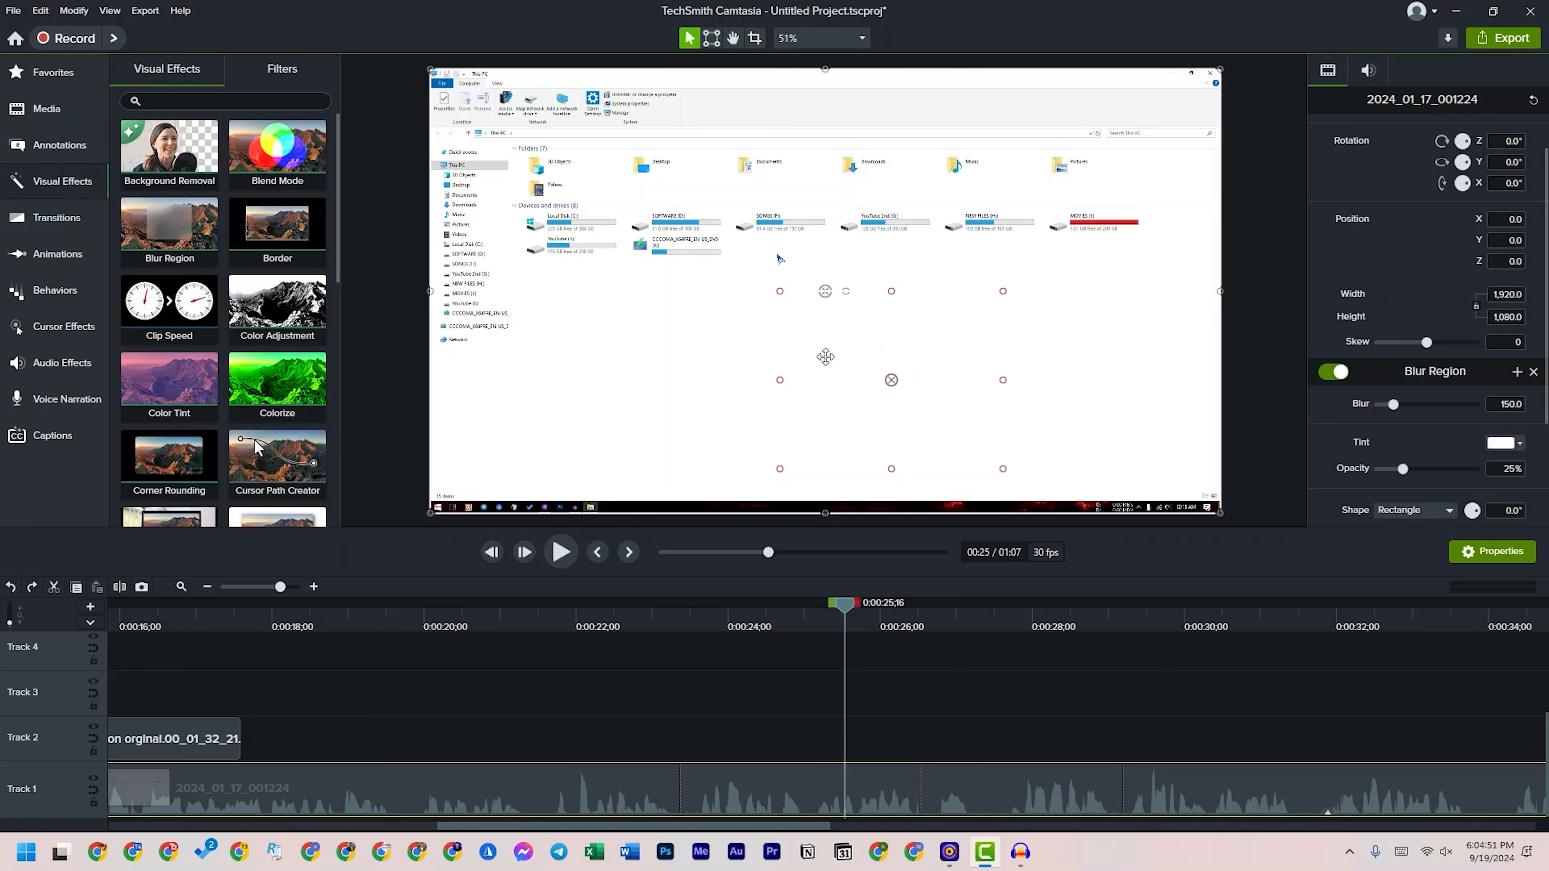
key(Delete)
key(ctrl+z)
- Try the Color Tint effect over the preview
scroll(1425, 444, down, 3)
scroll(1433, 450, up, 3)
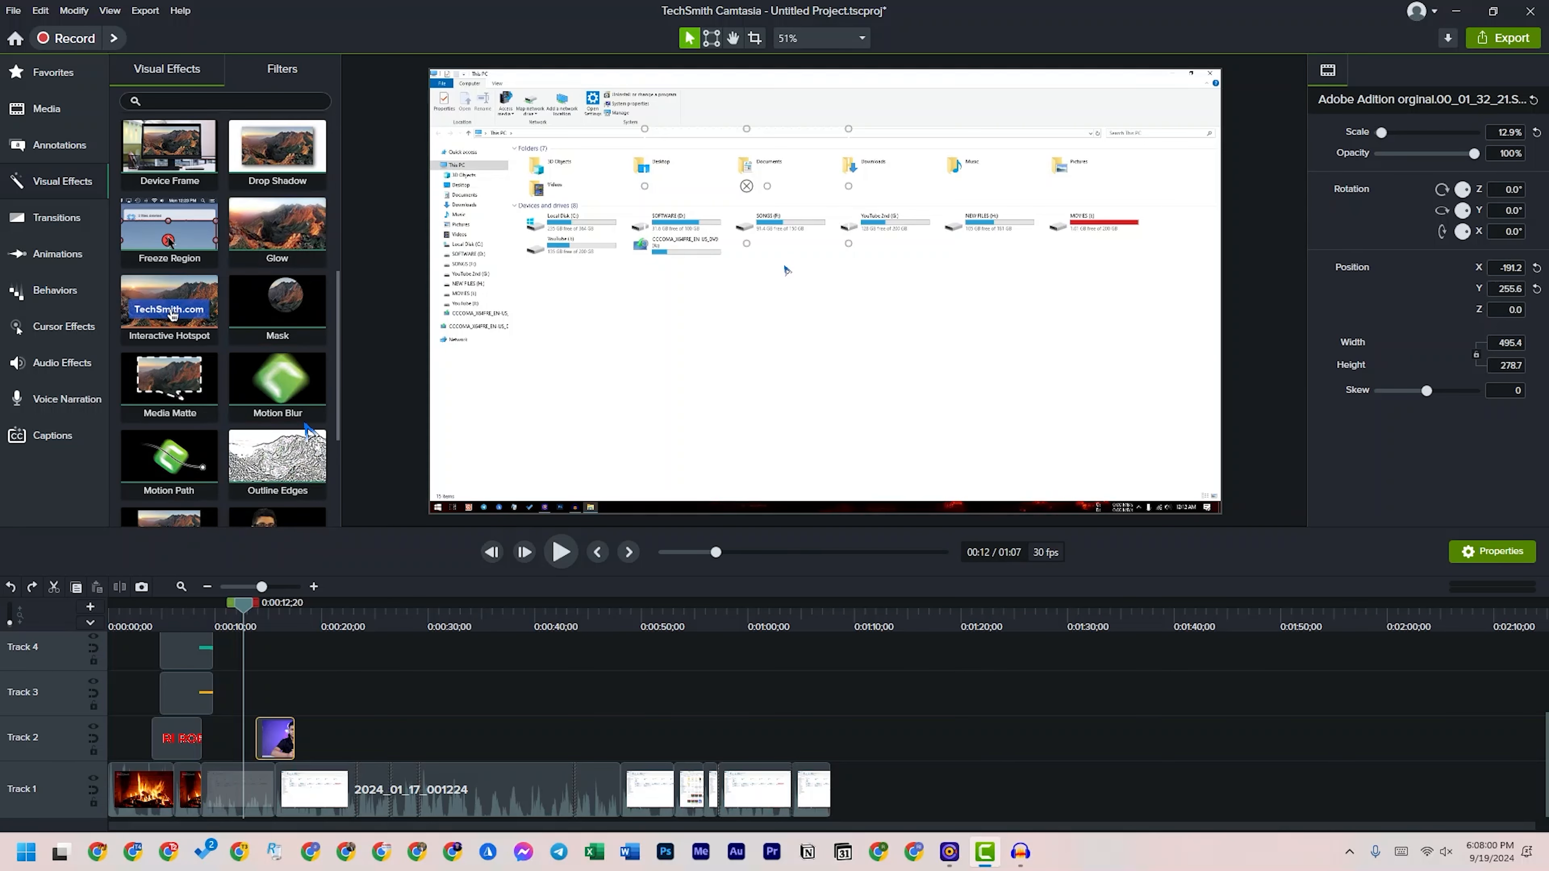
scroll(287, 385, up, 3)
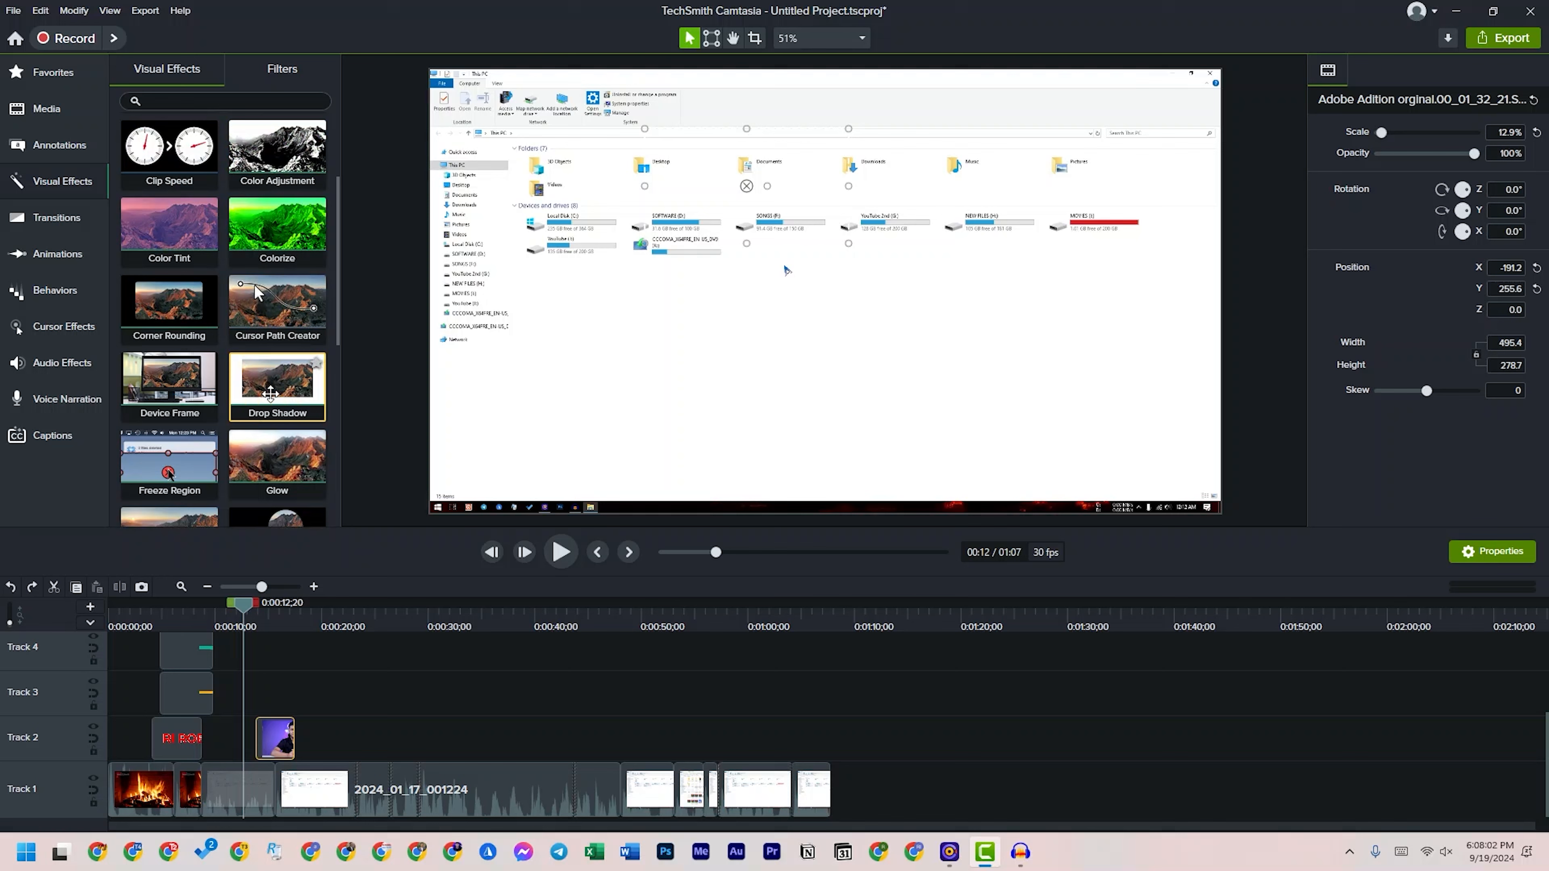
drag(178, 243, 659, 318)
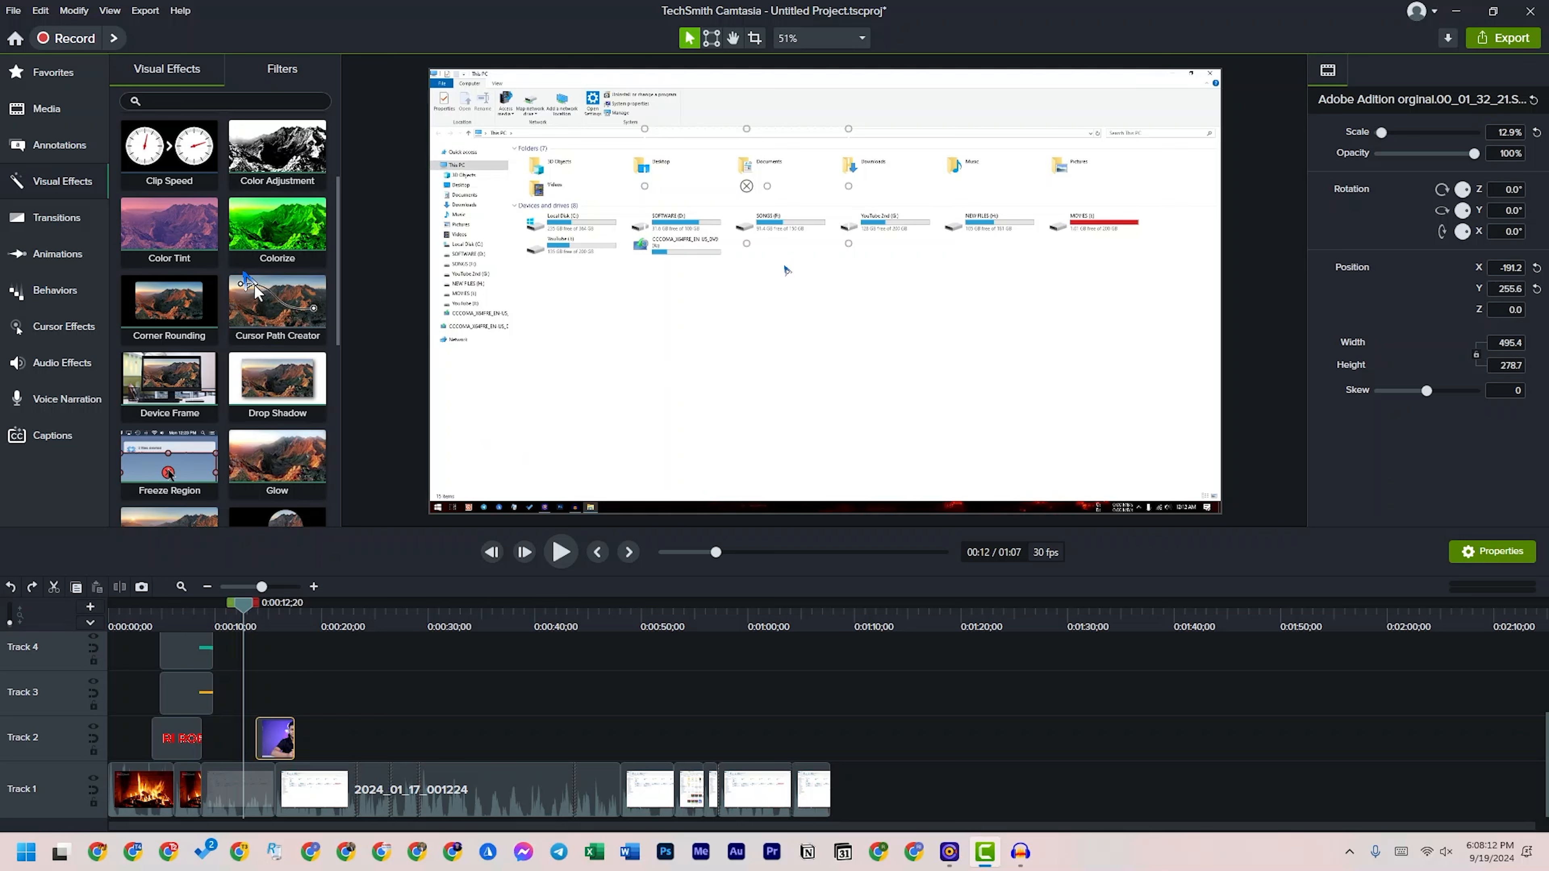
- At about 0:15, place the presenter overlay in the upper-left corner at X -659.8, Y 330.1
scroll(253, 281, down, 3)
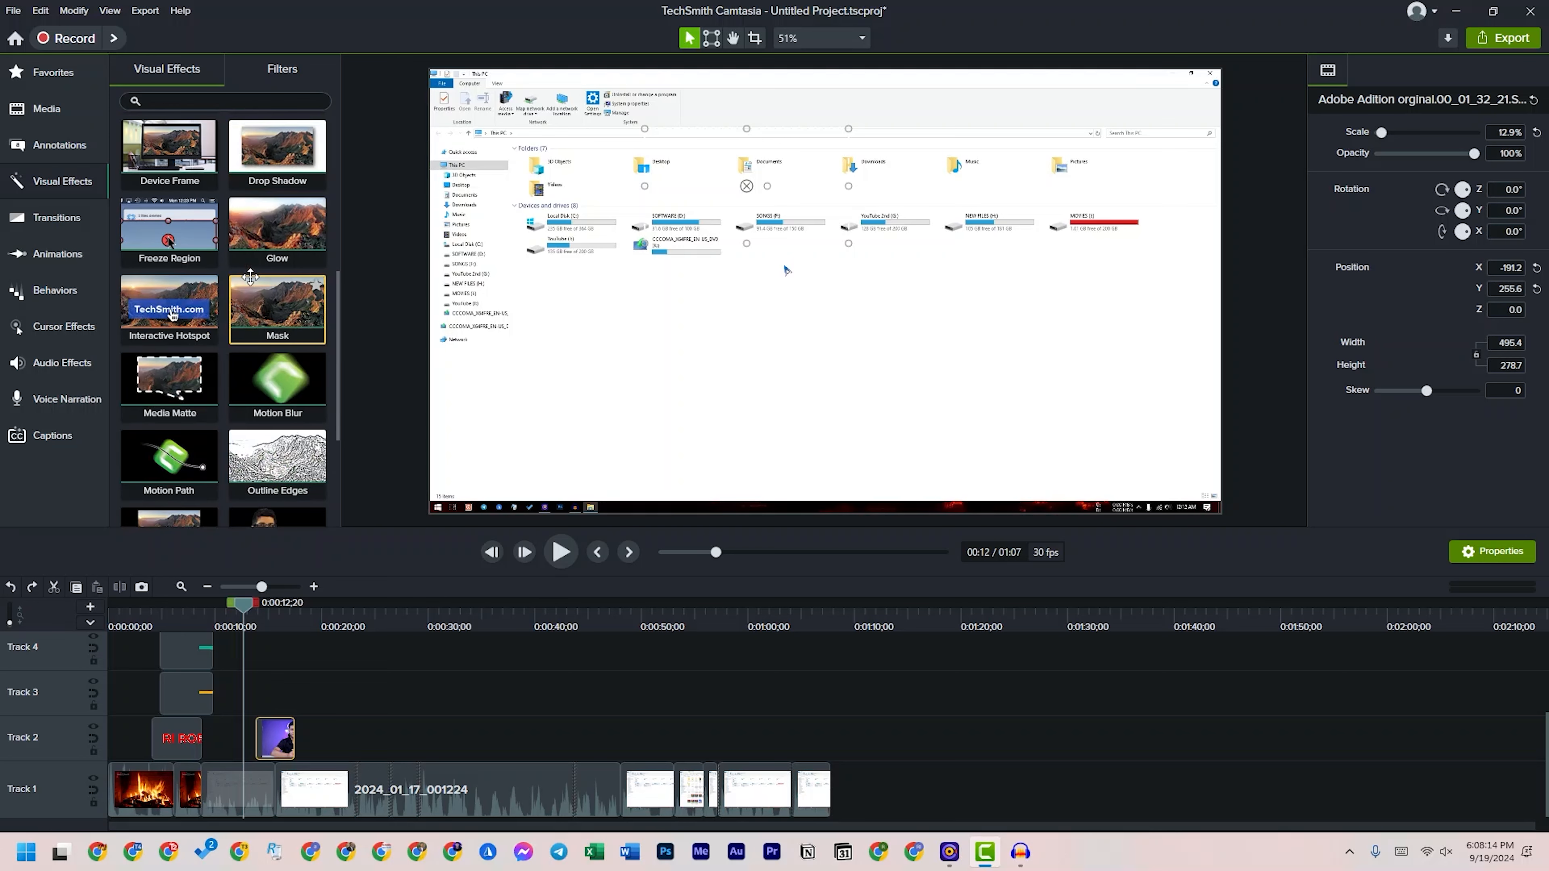
scroll(250, 277, down, 2)
drag(242, 619, 278, 610)
drag(792, 229, 599, 199)
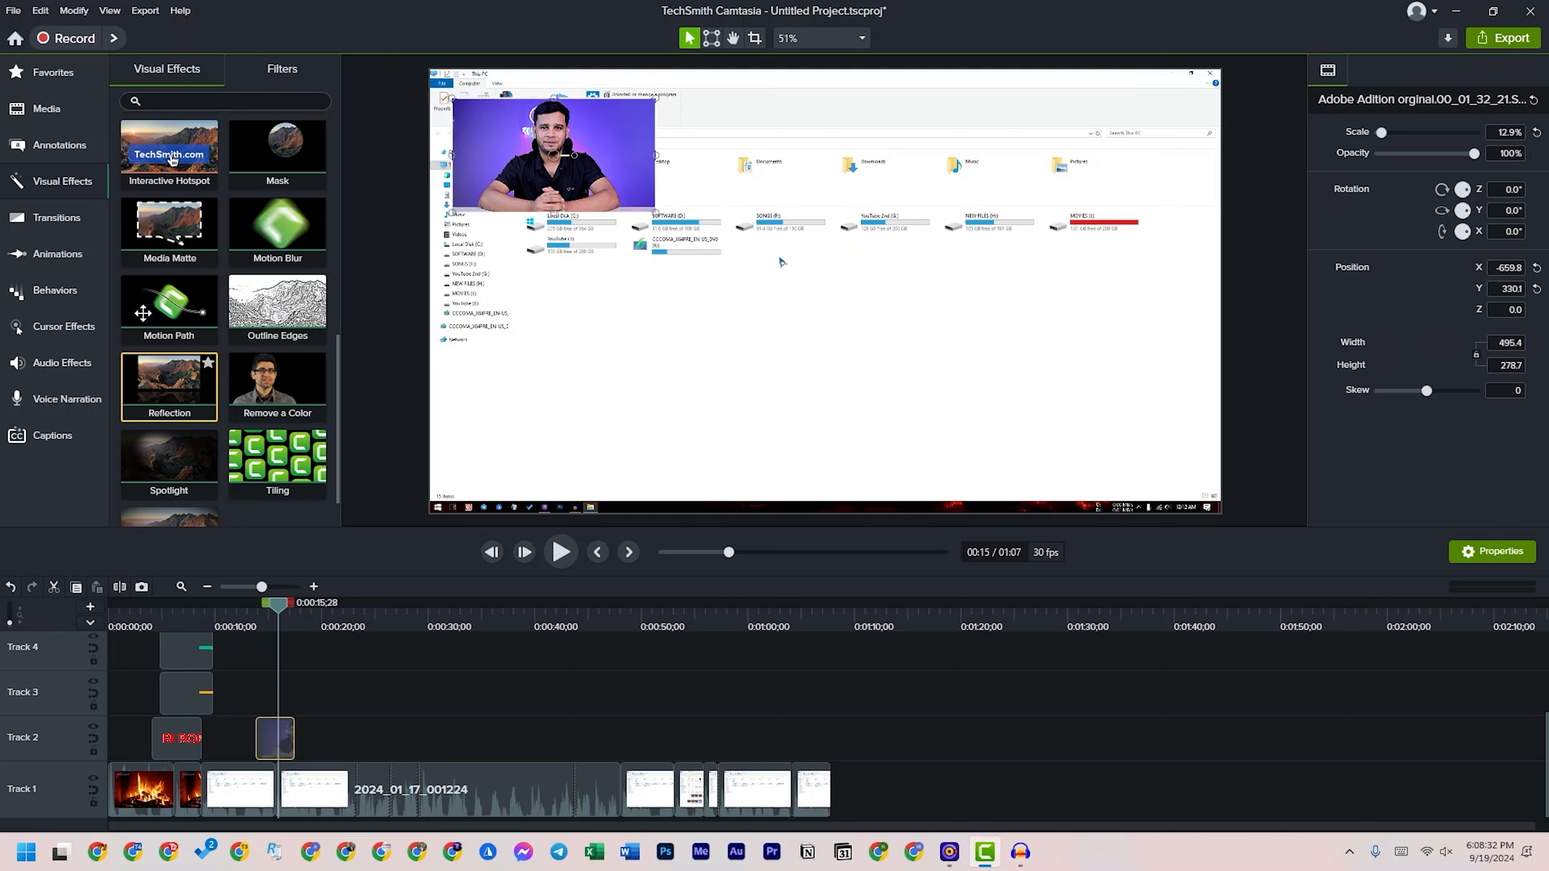
- Add a Motion Path to the presenter overlay, move its start point up-left, and preview it
drag(166, 322, 274, 739)
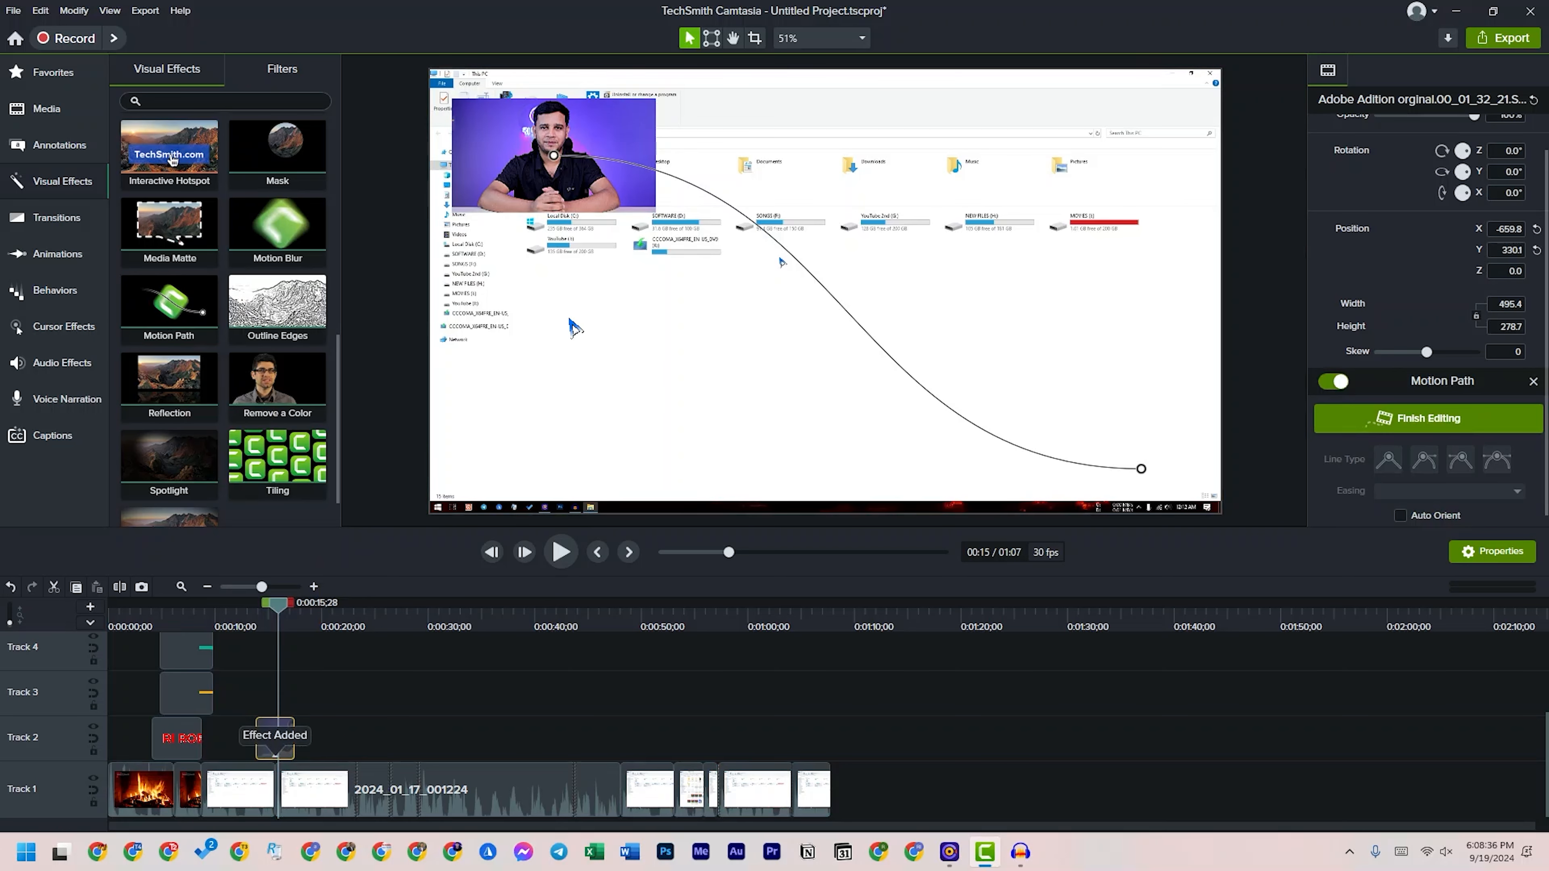
drag(554, 156, 530, 133)
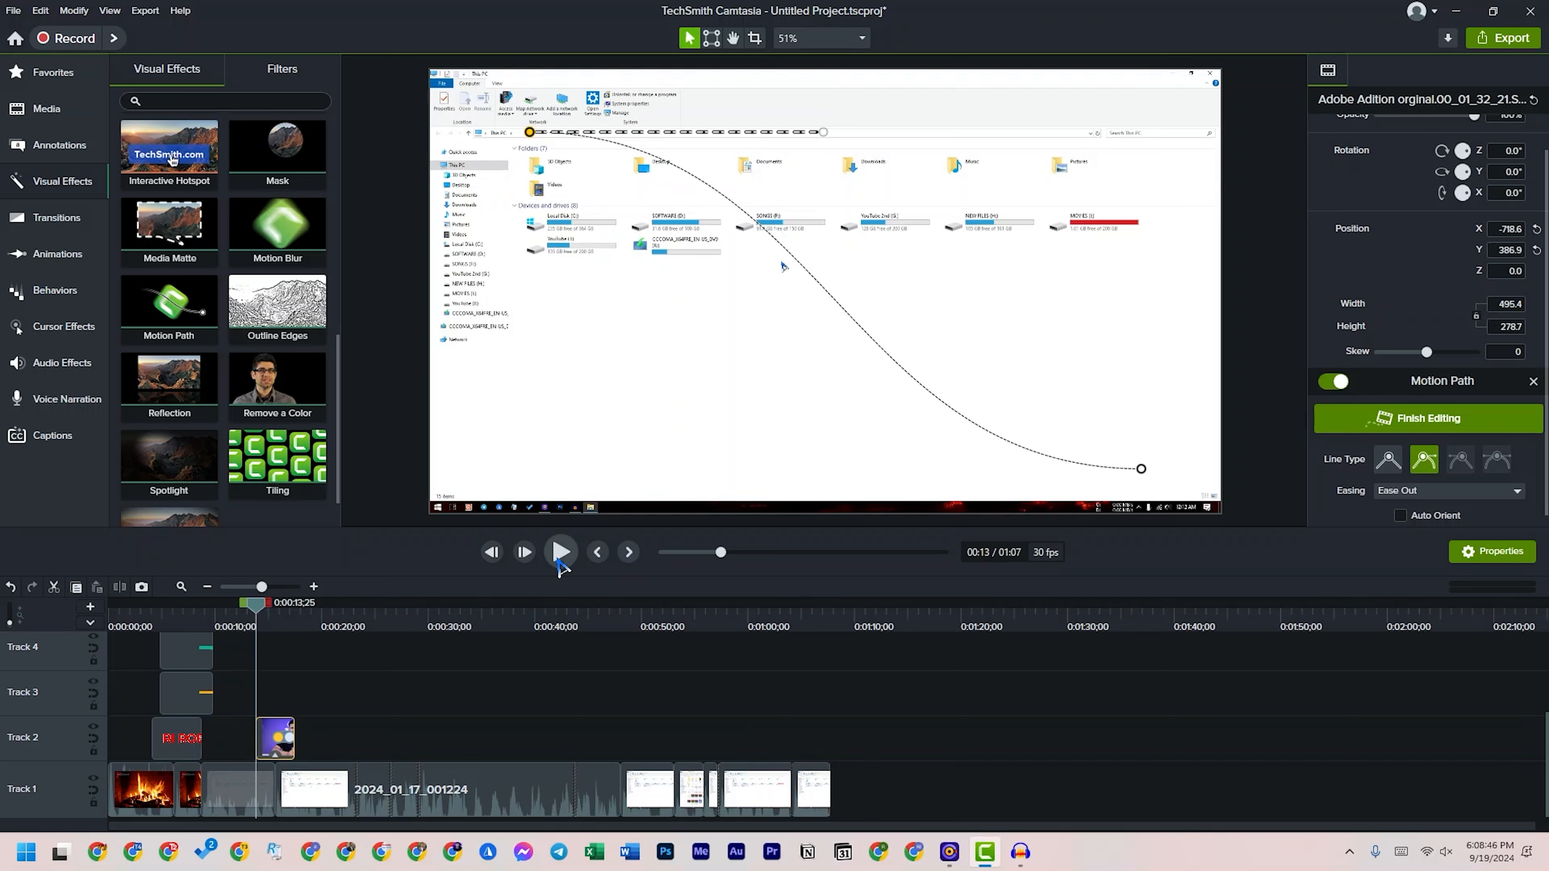
click(559, 559)
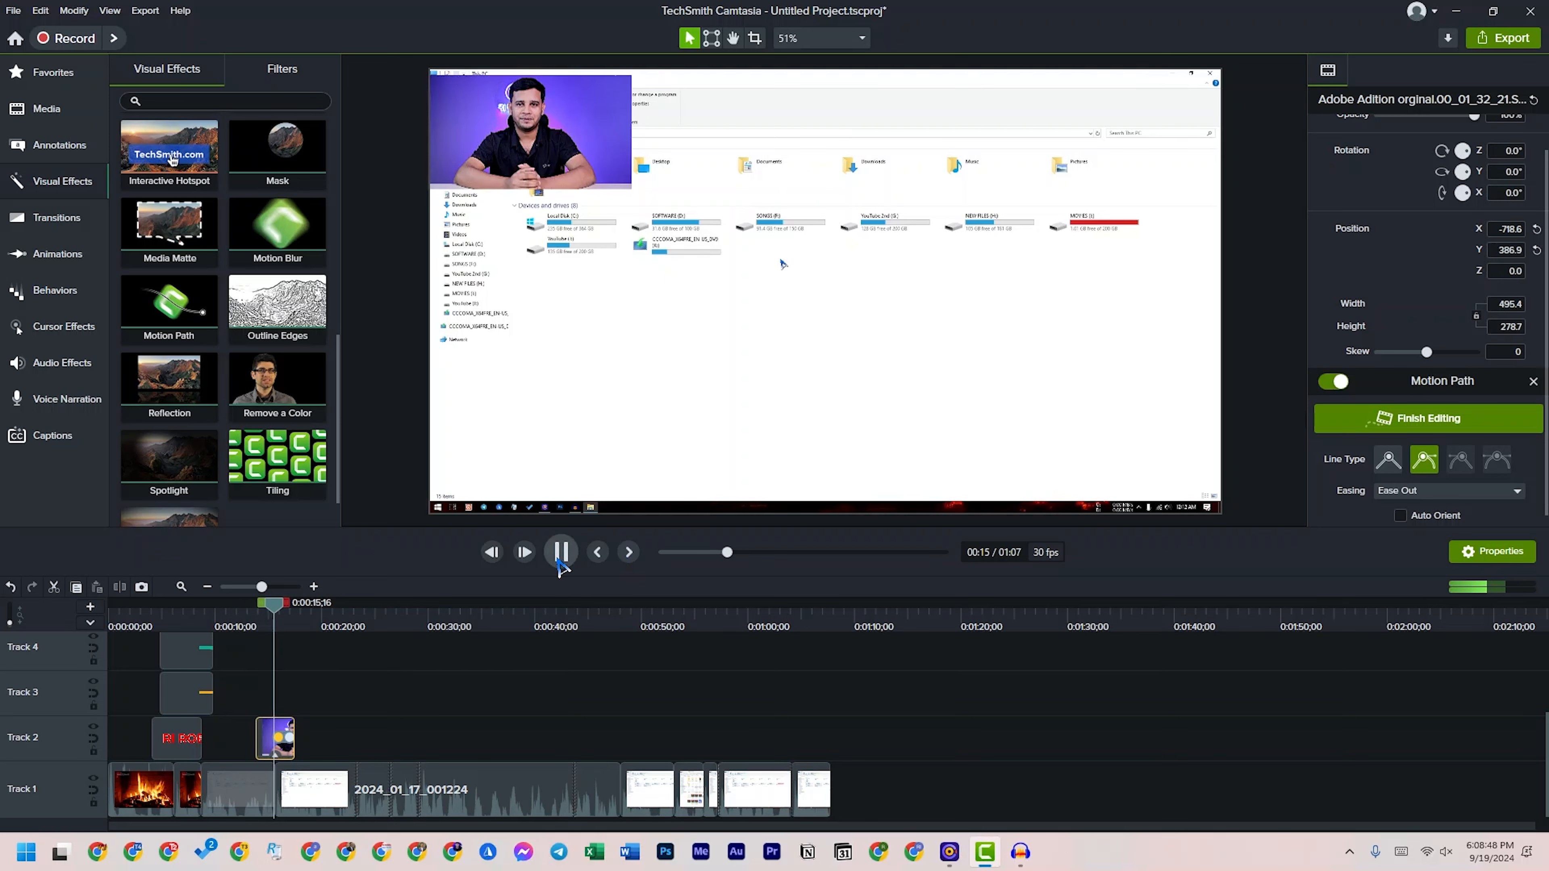
key(space)
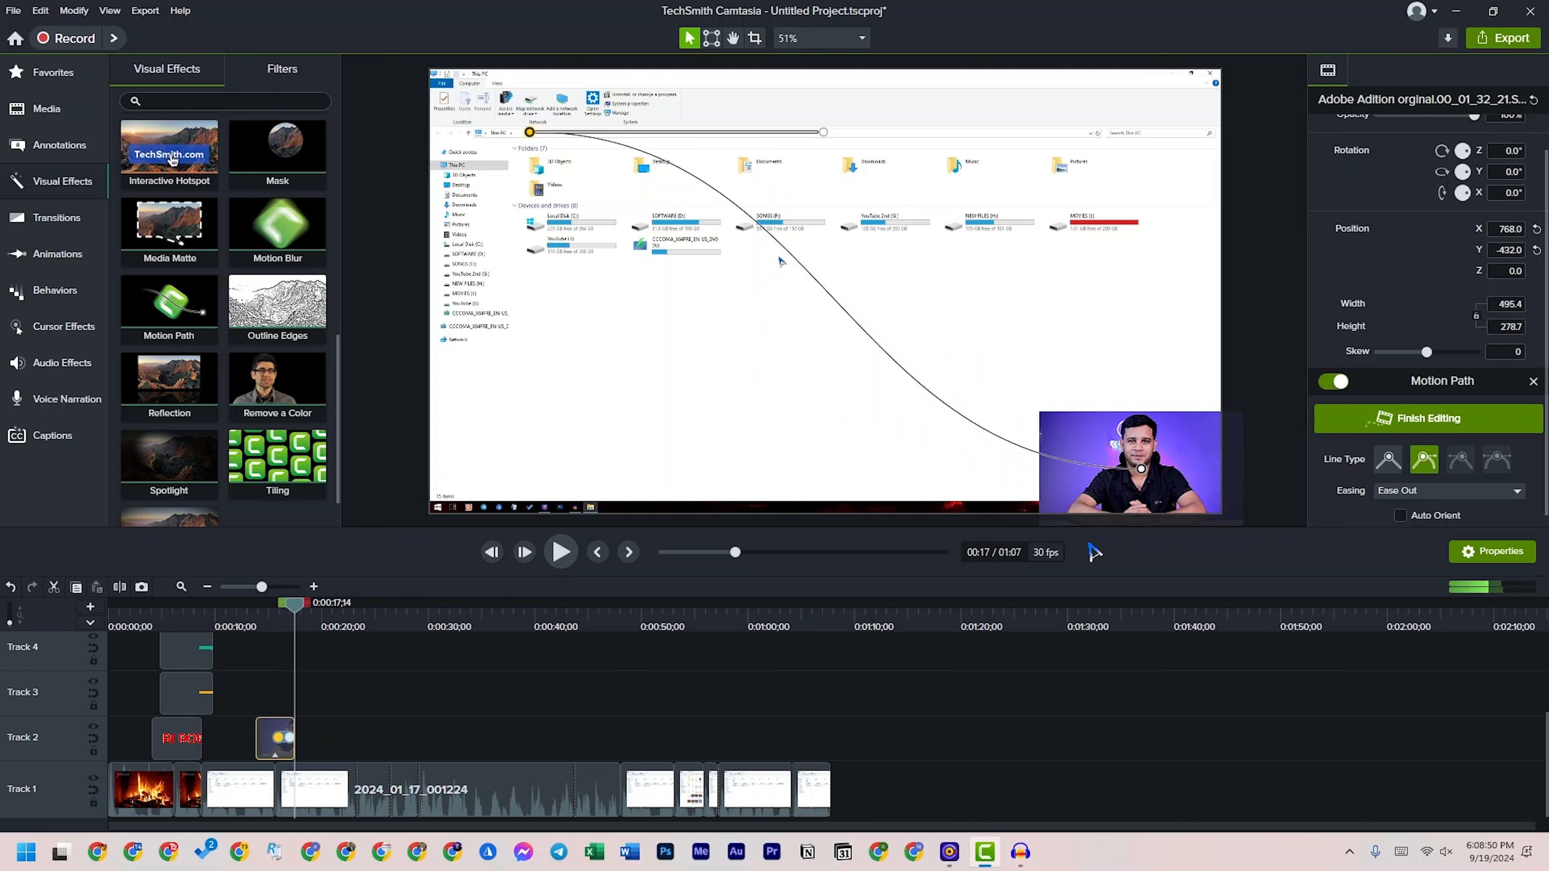
- Move the path's end point to X 699.4, Y -388.9 and review the overlay's motion
mouse_move(1141, 469)
mouse_down()
mouse_move(1105, 445)
mouse_move(1121, 462)
mouse_up()
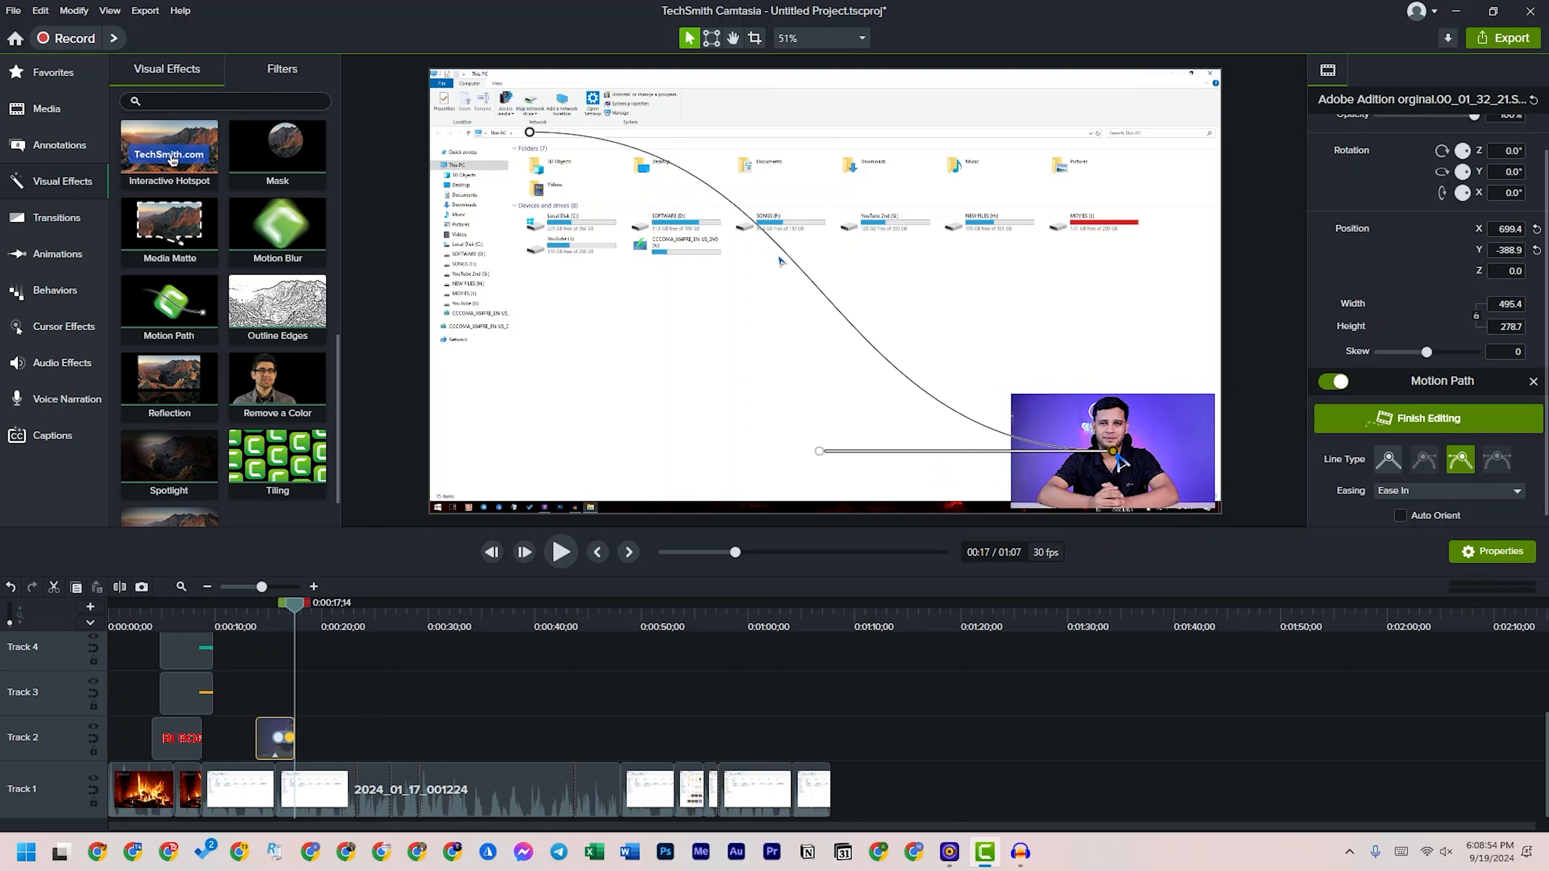
drag(274, 613, 260, 614)
click(565, 551)
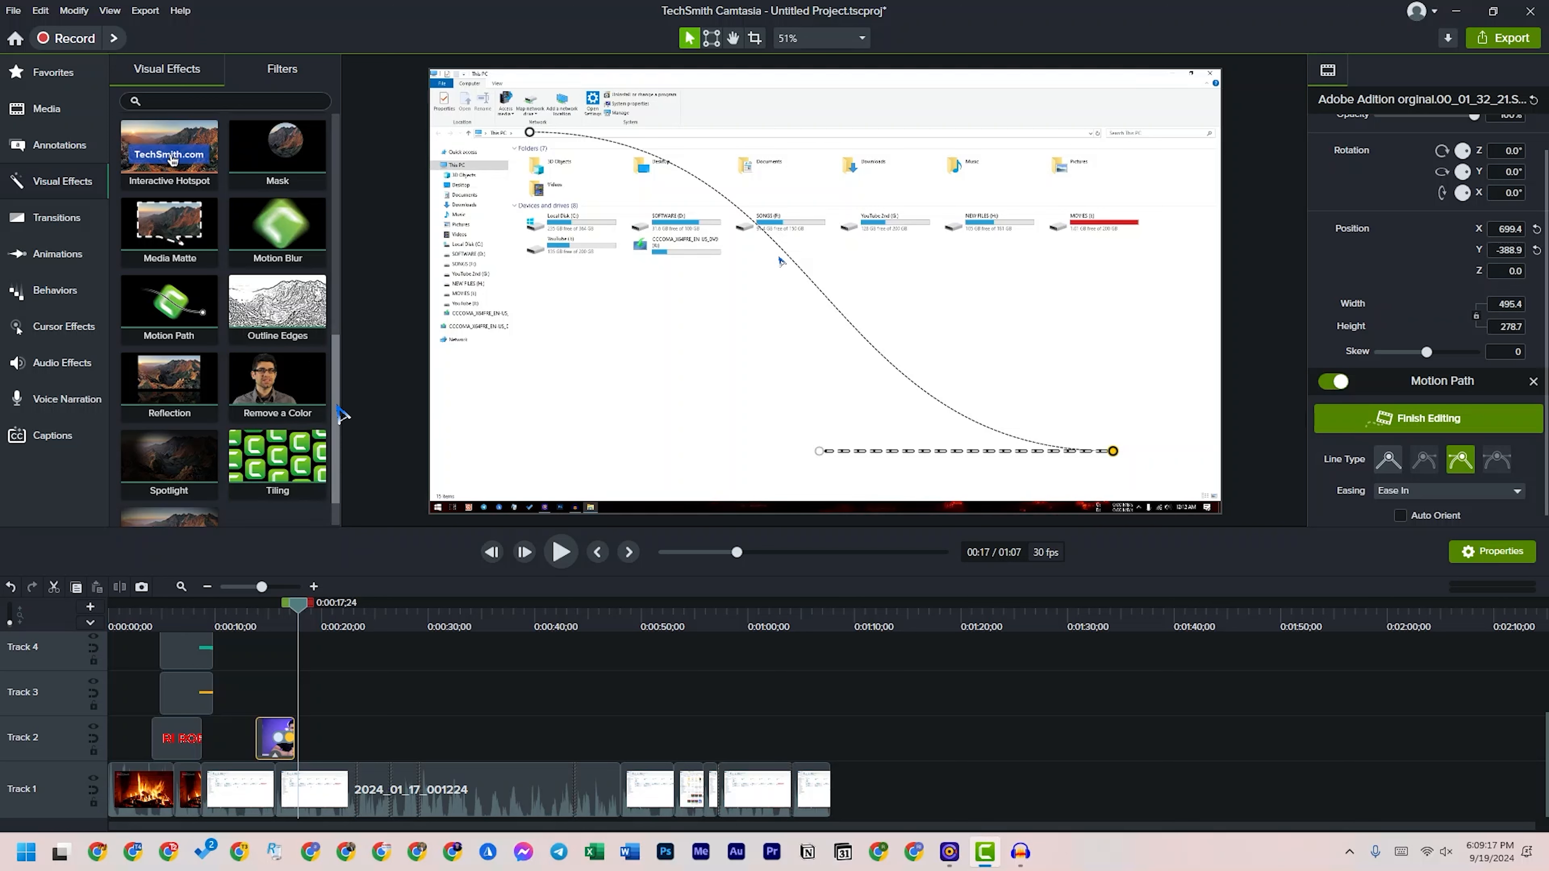
scroll(334, 402, down, 1)
mouse_move(256, 334)
mouse_down()
mouse_move(421, 304)
mouse_move(841, 336)
mouse_move(297, 343)
mouse_move(282, 329)
mouse_up()
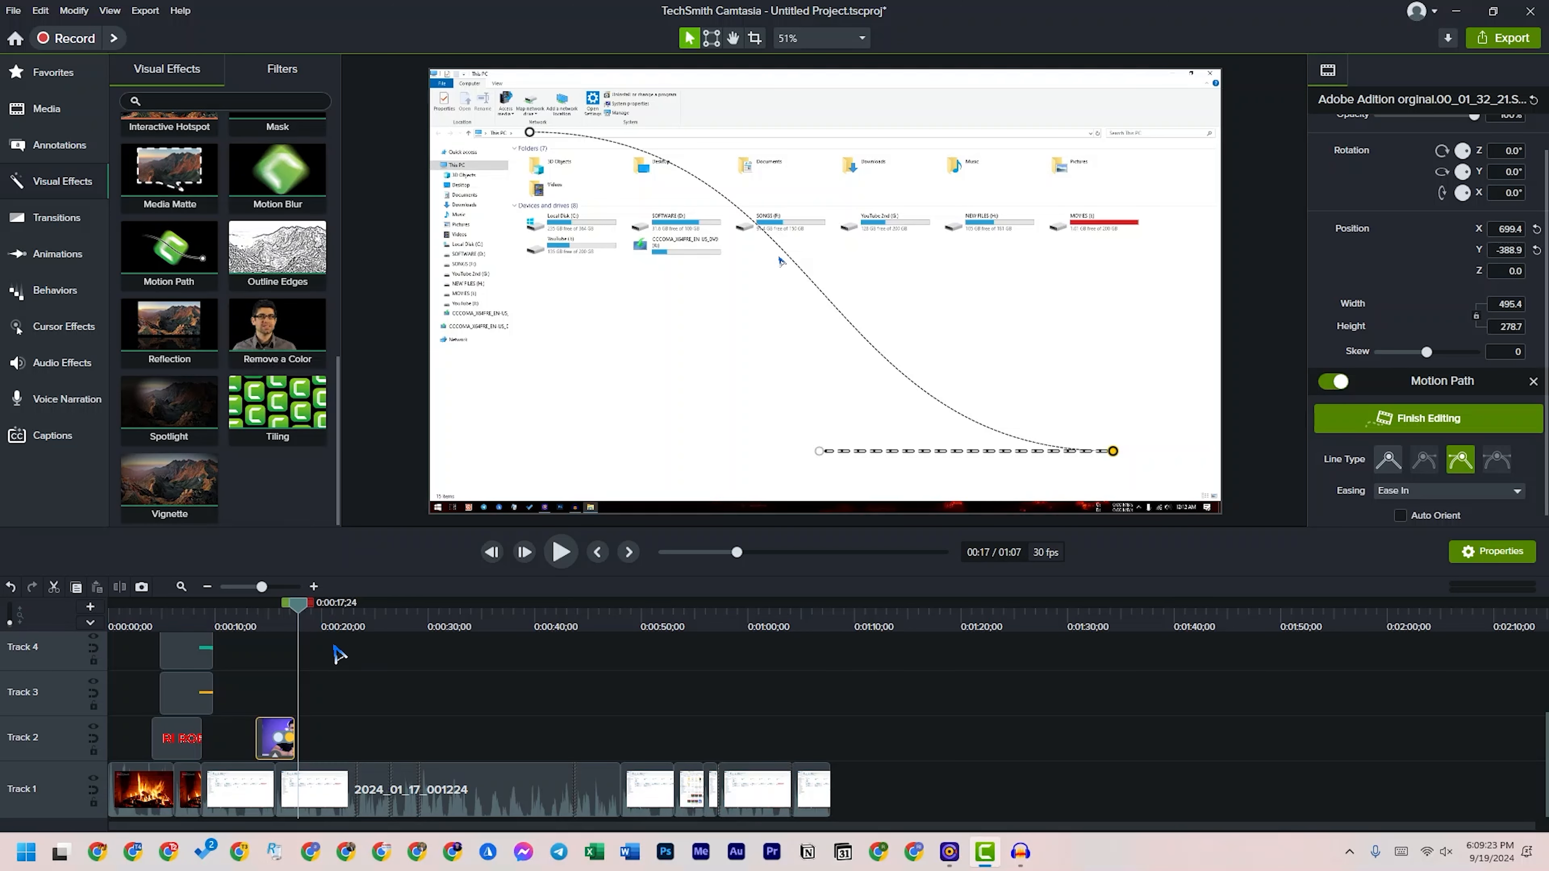
- Import the green screen tiger jump video, dismiss the Proxy Media notice, and place it on Track 2
click(37, 114)
double_click(302, 436)
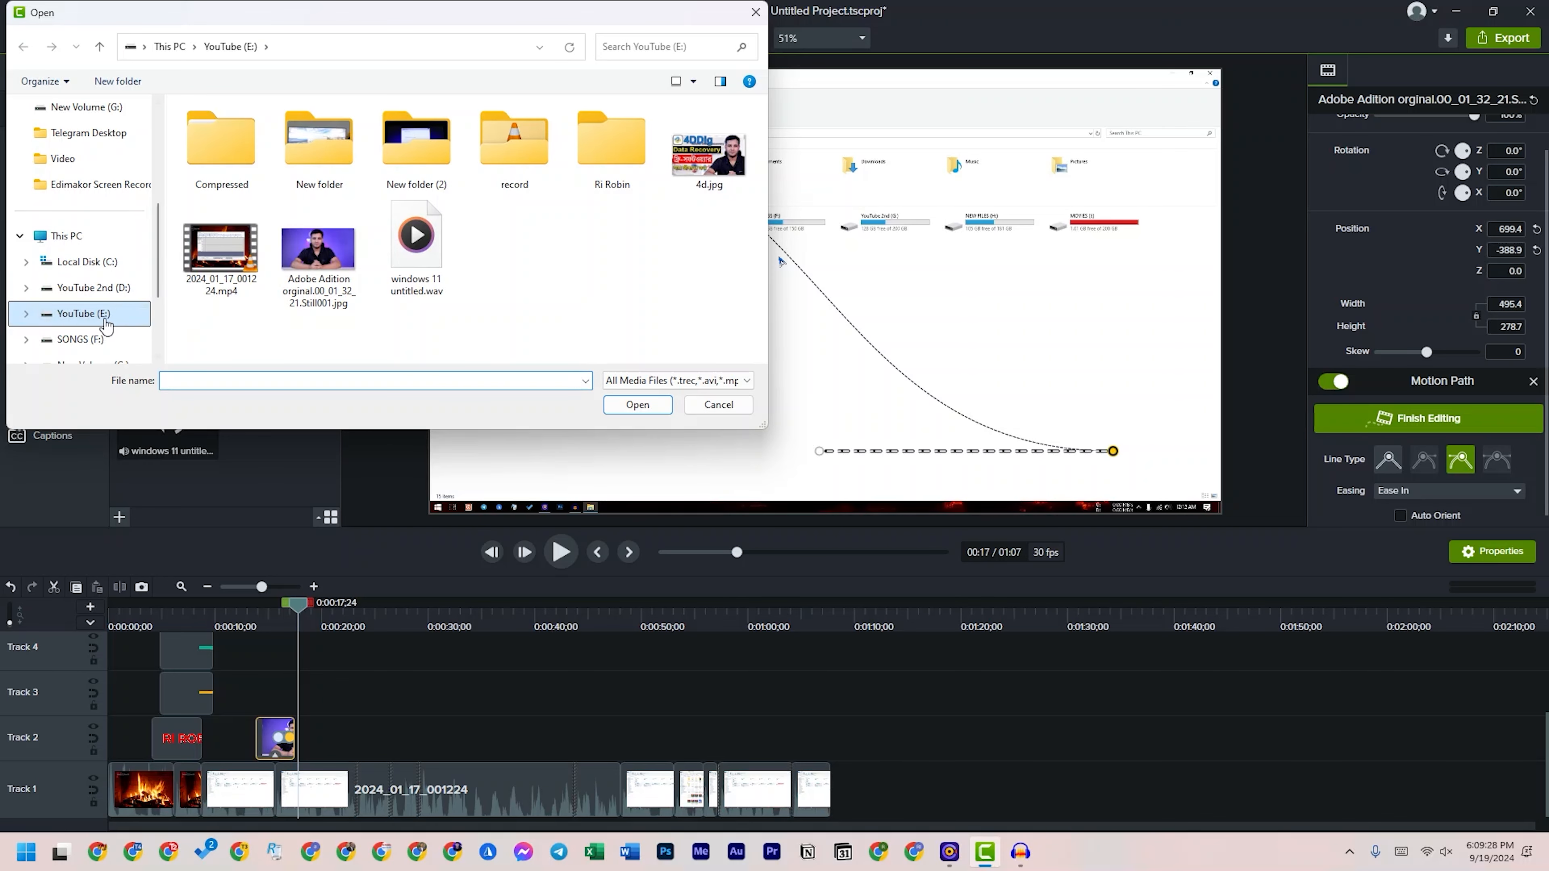
scroll(121, 304, down, 2)
click(92, 142)
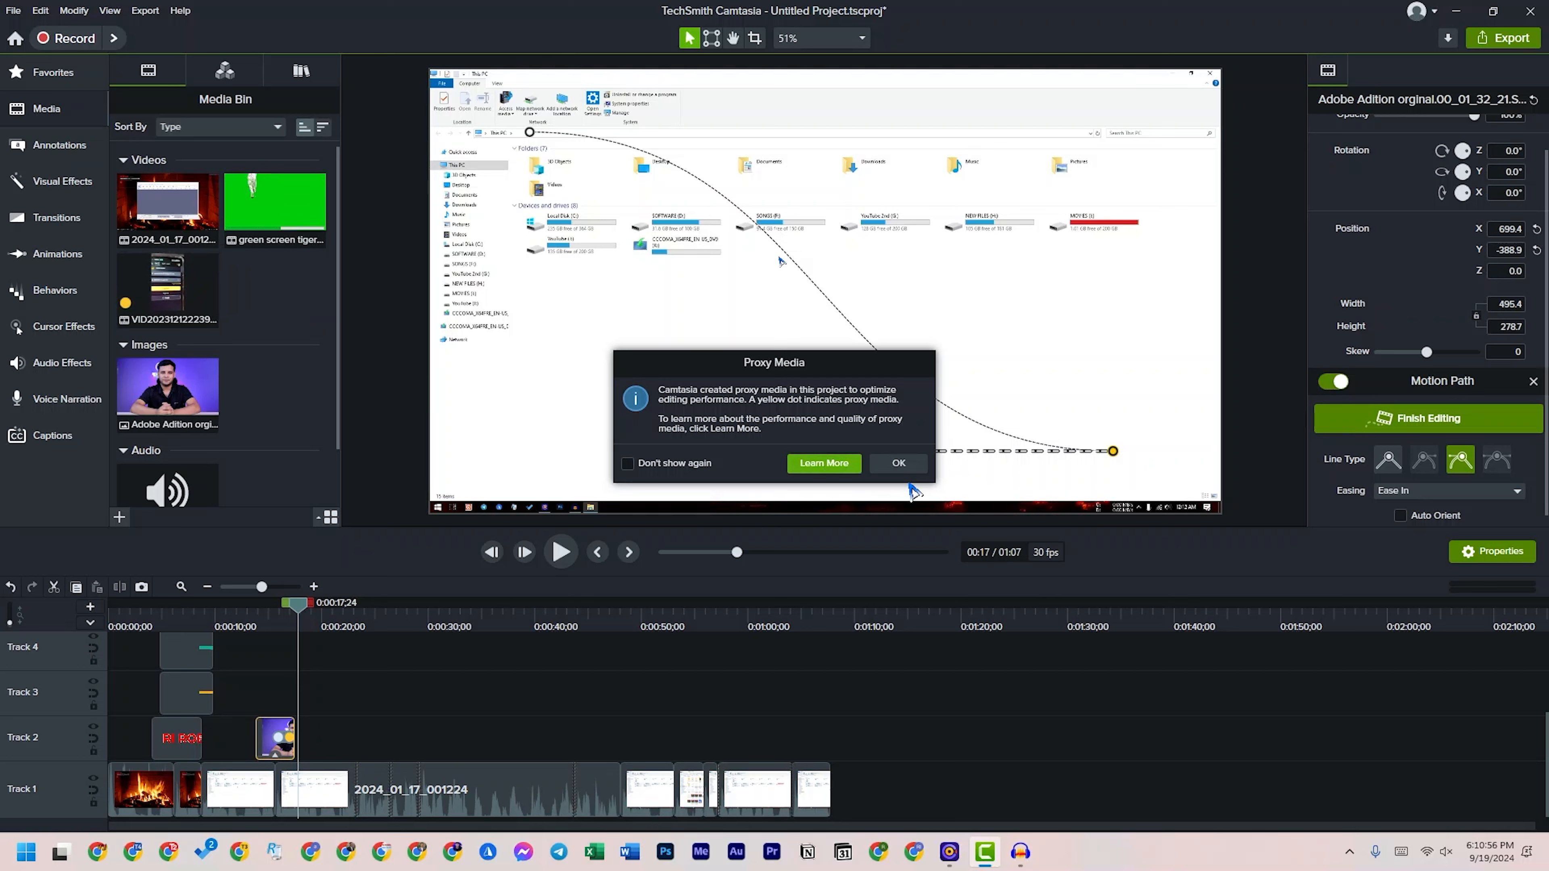
click(897, 461)
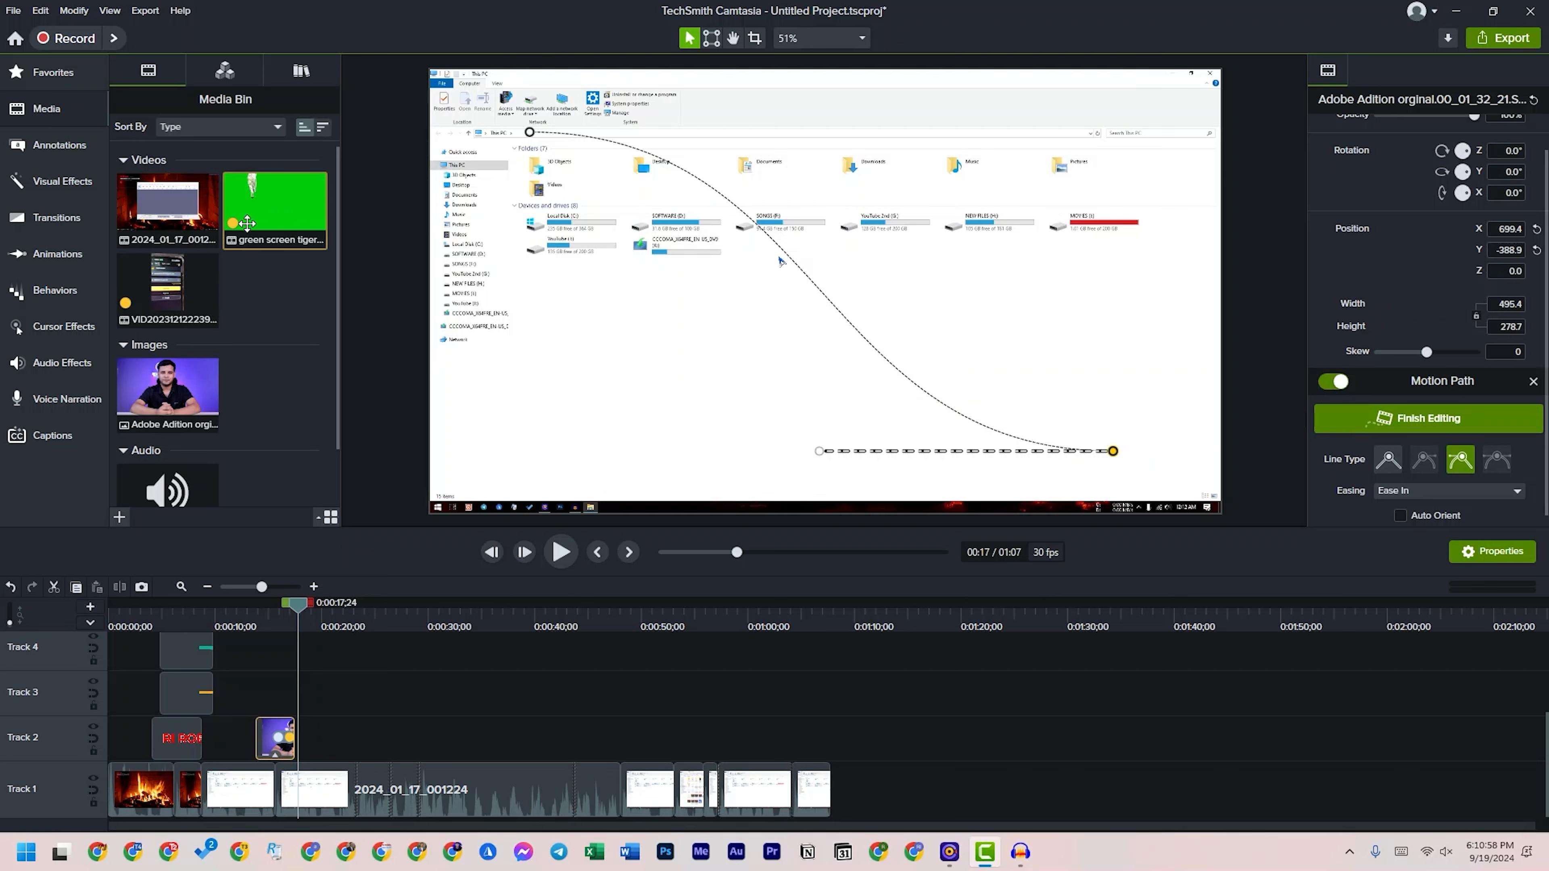
drag(244, 220, 333, 729)
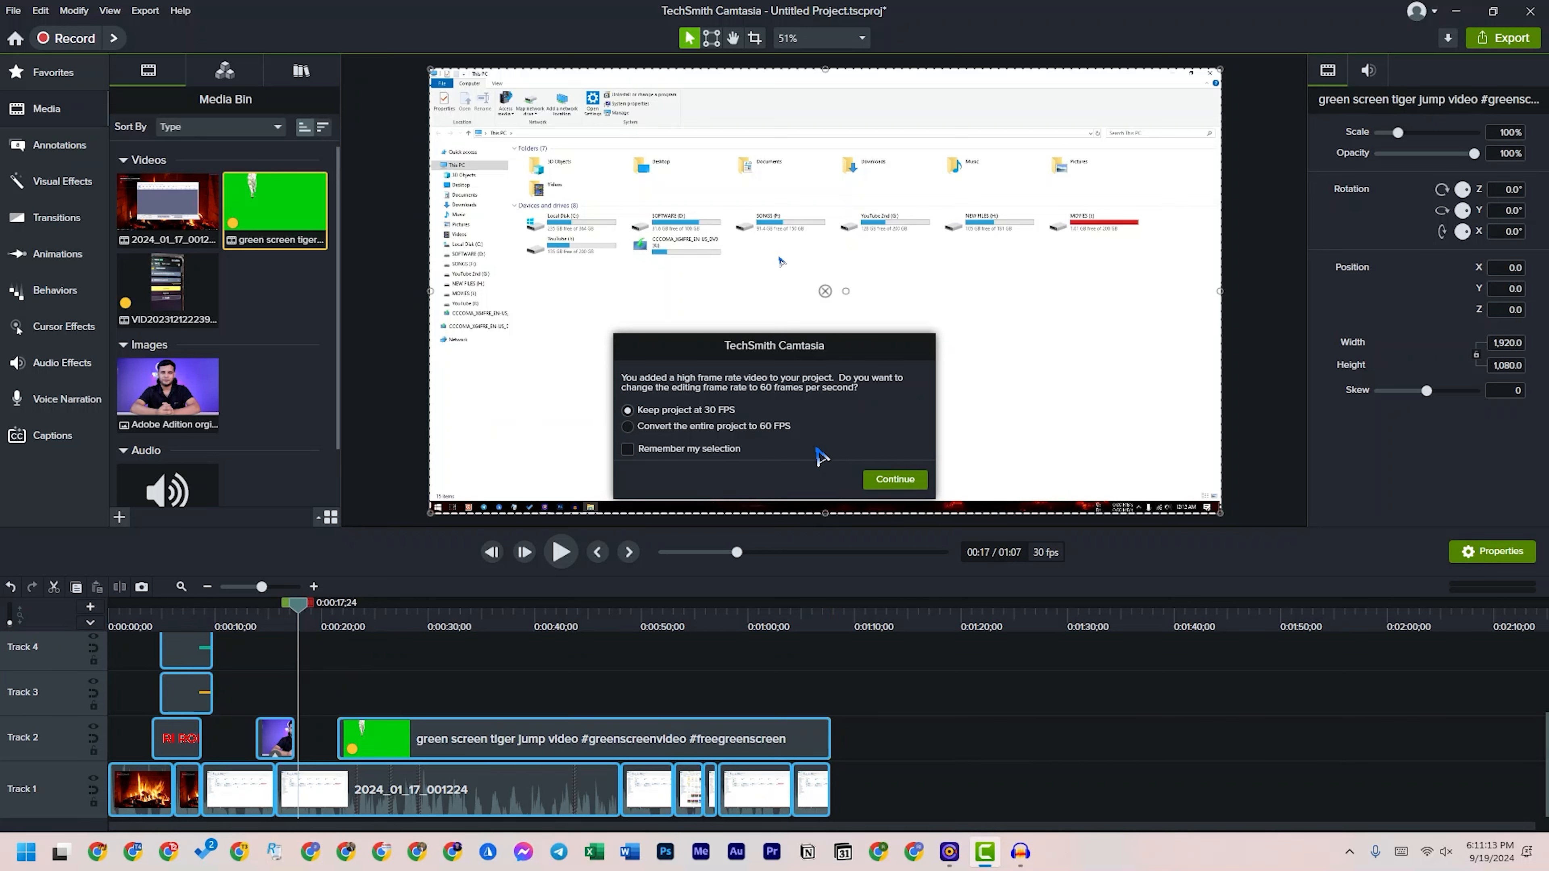
- Keep the project at 30 FPS and apply Remove a Color to the tiger clip
click(895, 479)
drag(298, 627, 755, 659)
click(798, 383)
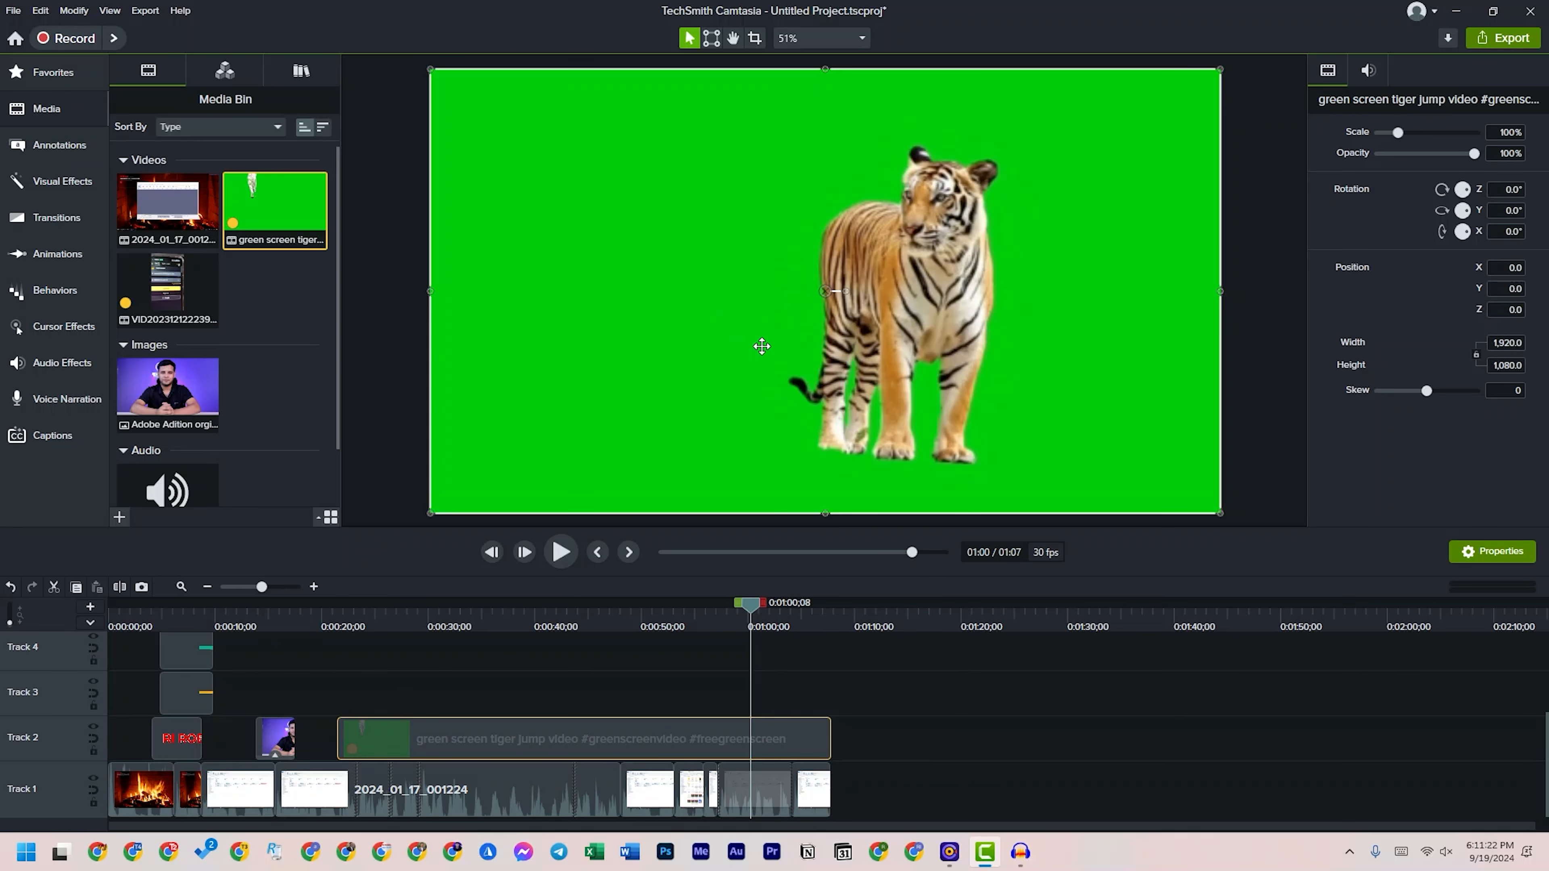
click(62, 181)
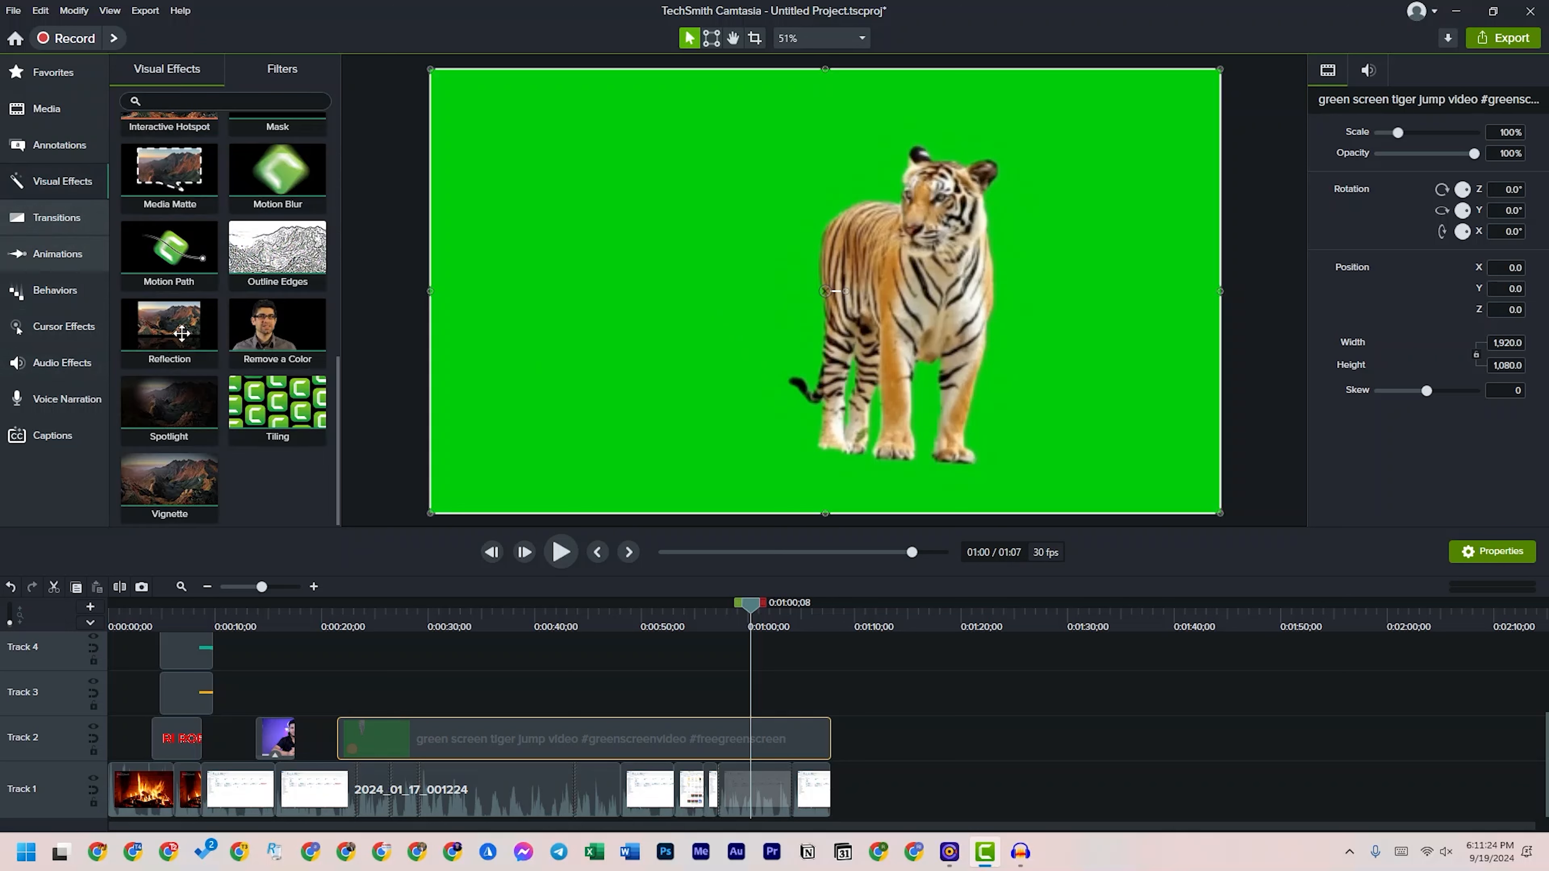
drag(266, 340, 612, 339)
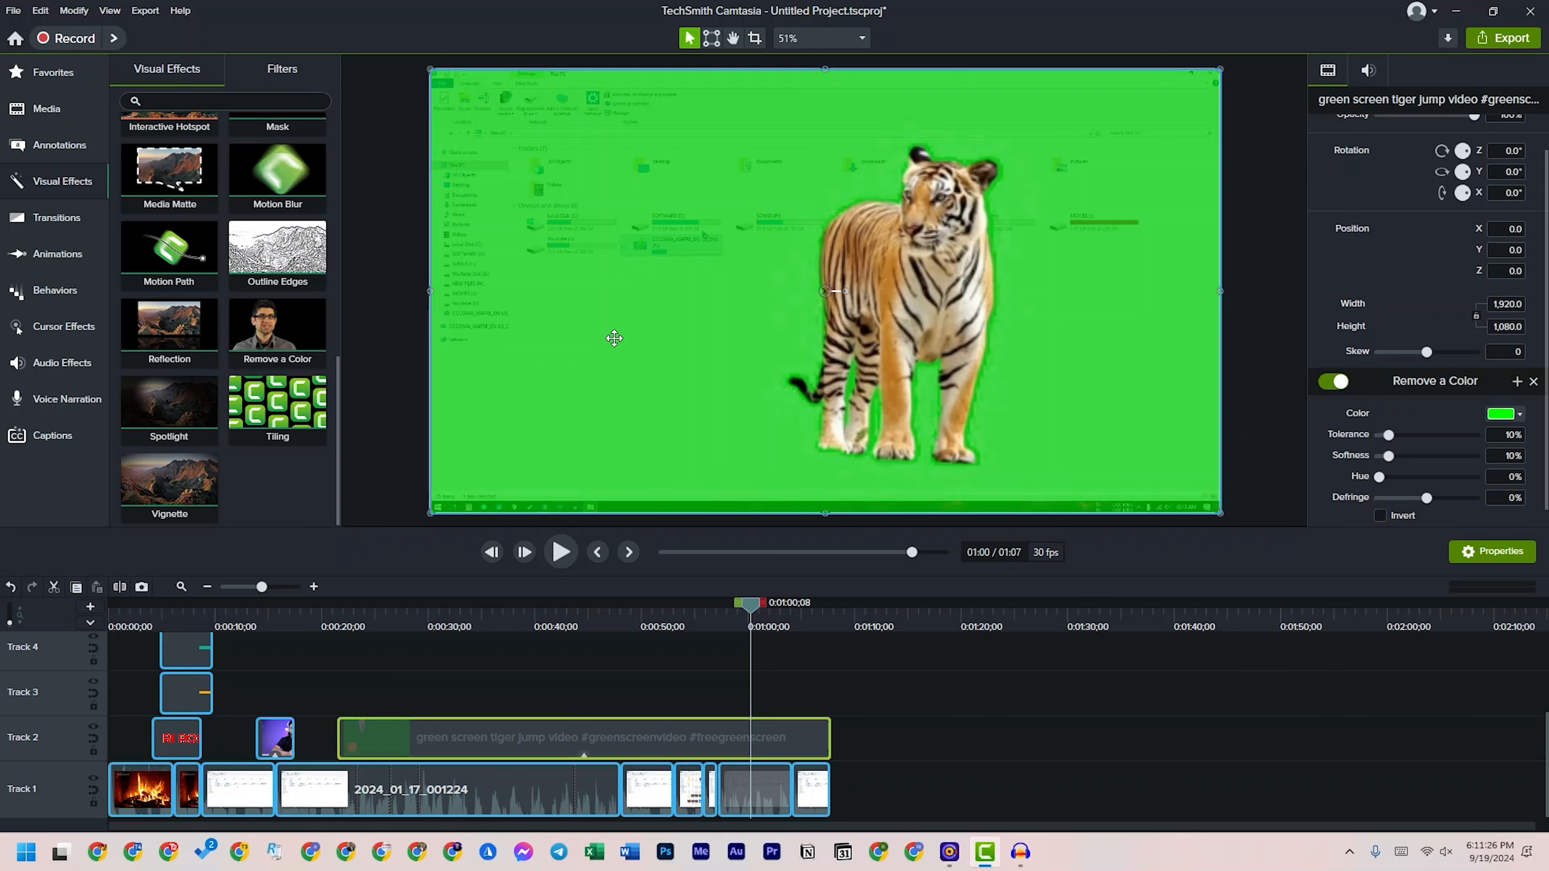
- Sample the green background as the key colour and set tolerance 24%, softness 34%, hue 24%
click(1505, 414)
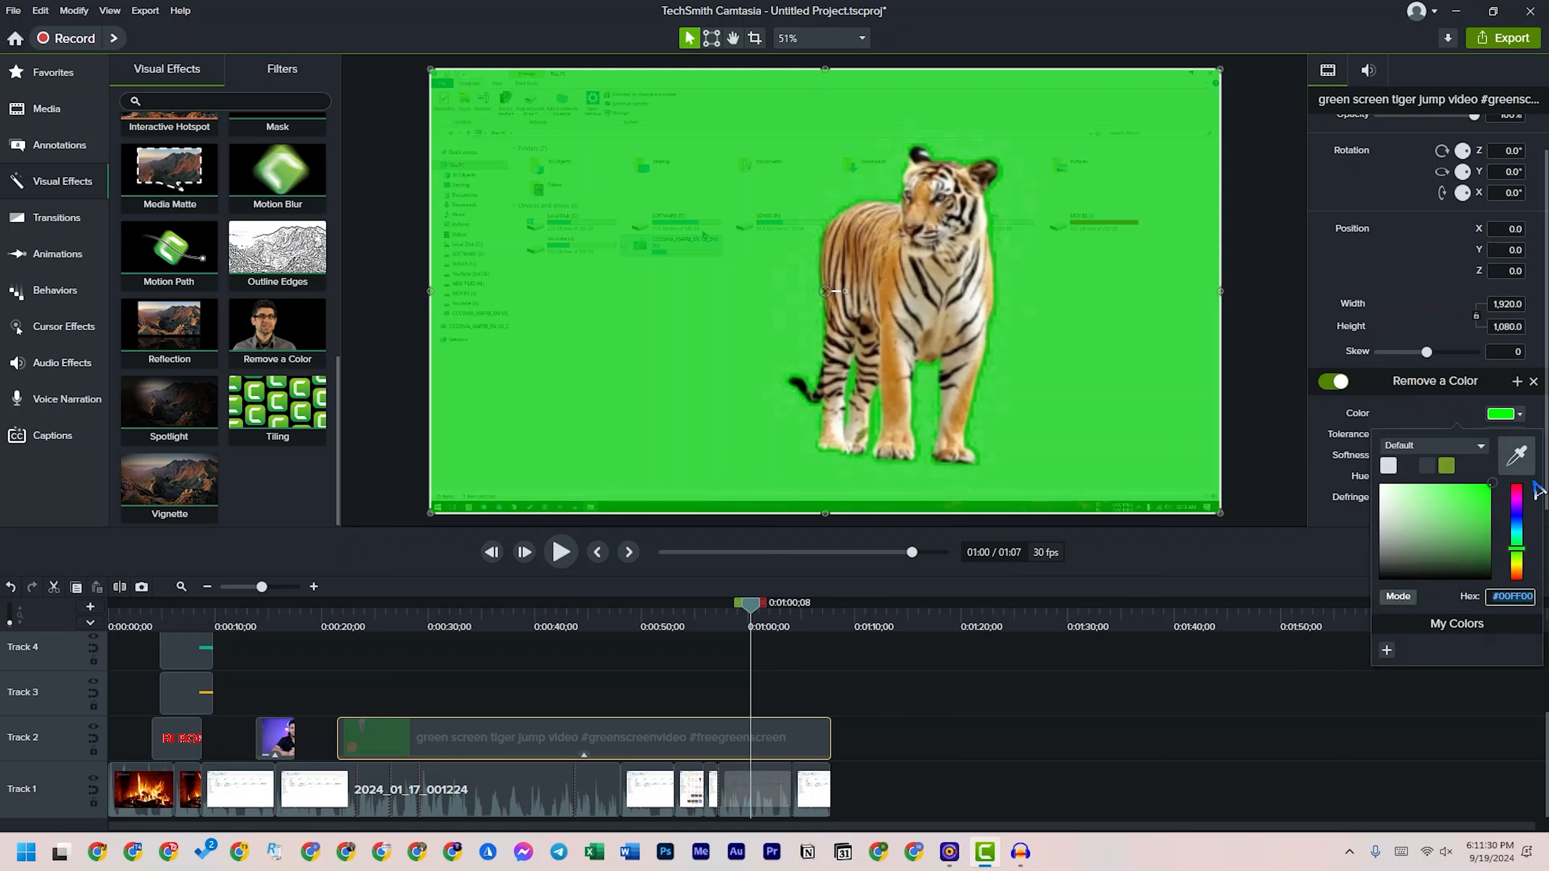
click(1517, 456)
click(1120, 271)
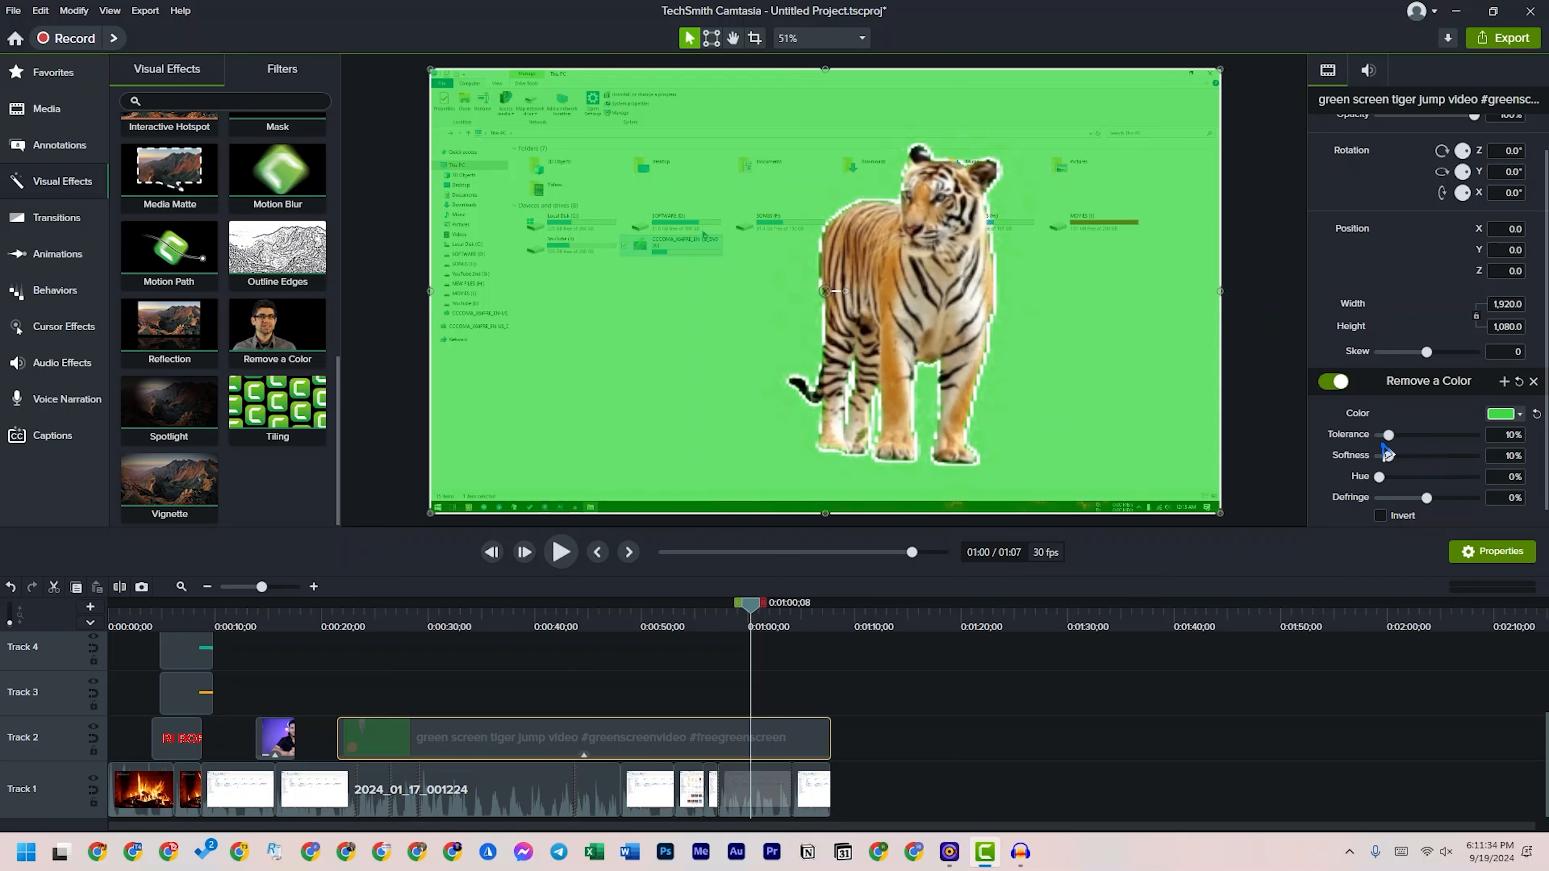
drag(745, 603, 755, 585)
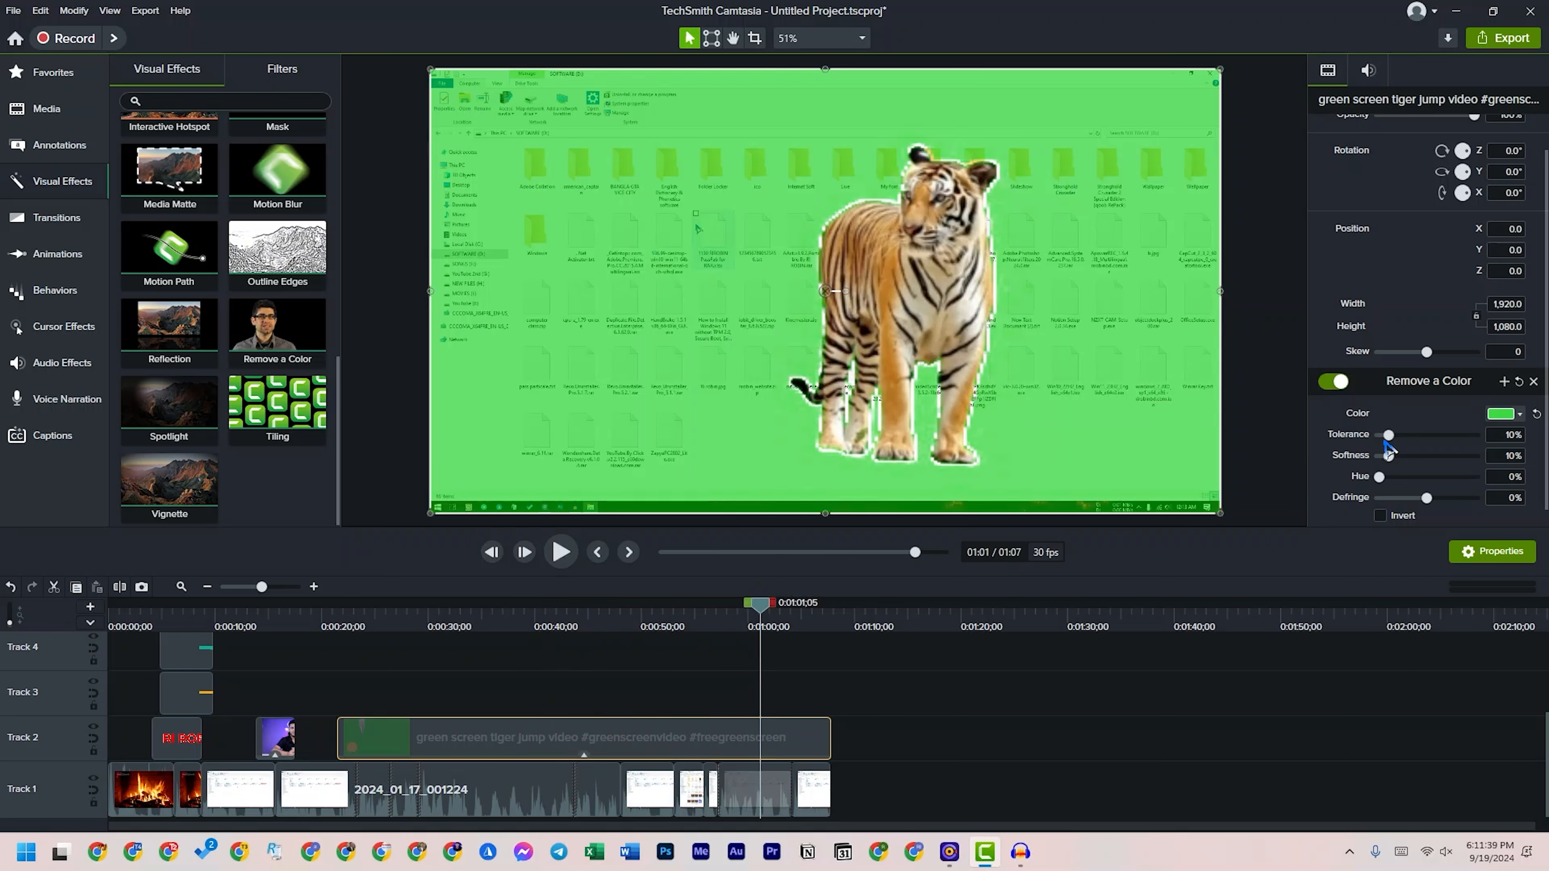
drag(1389, 437, 1396, 438)
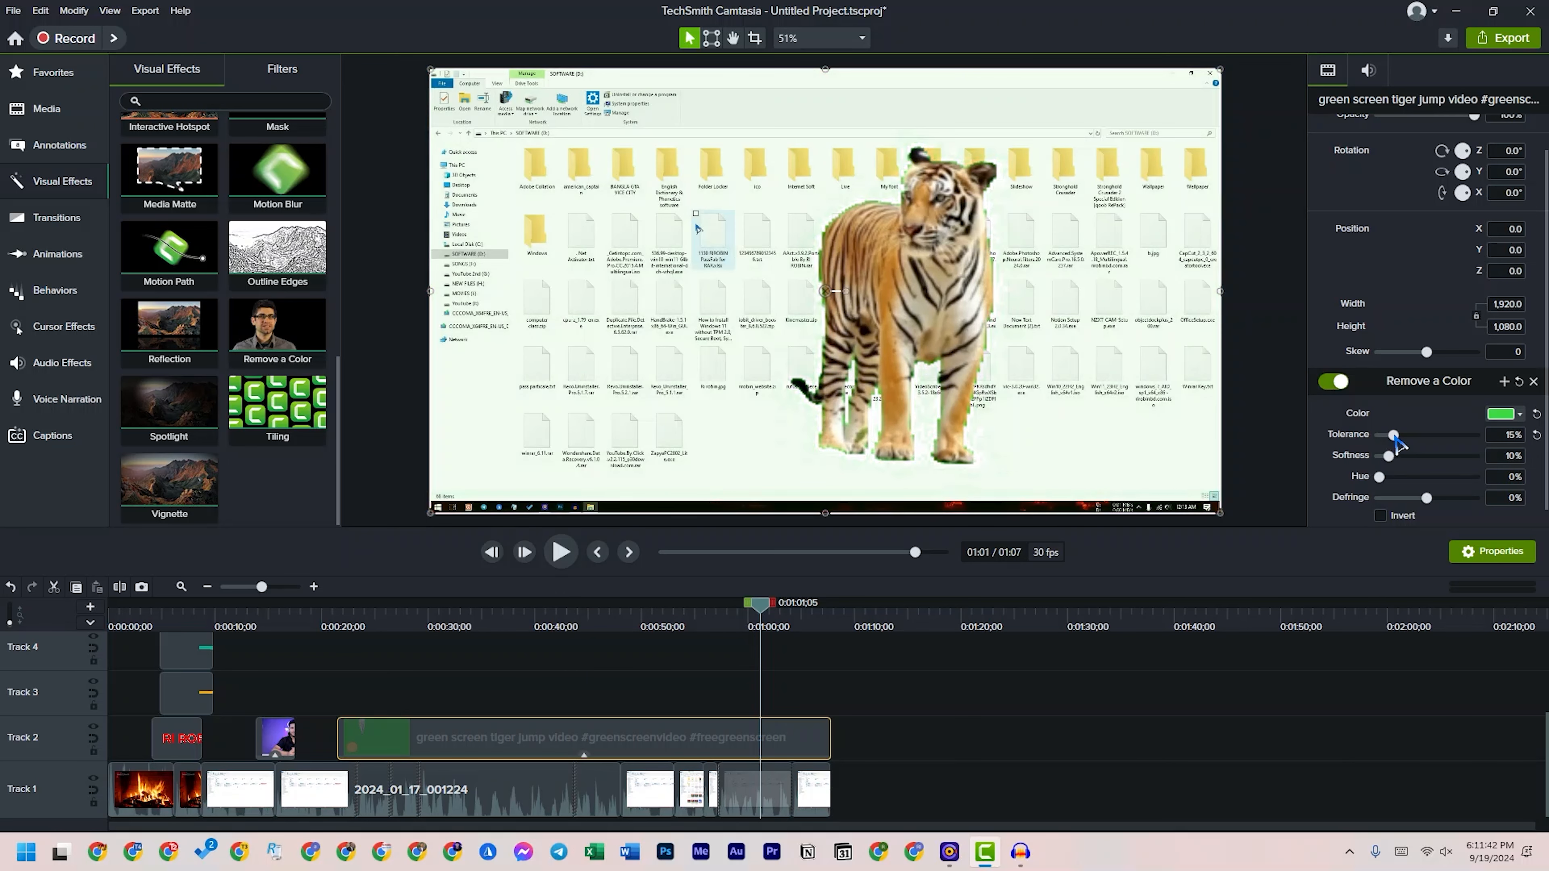
drag(1390, 456, 1421, 456)
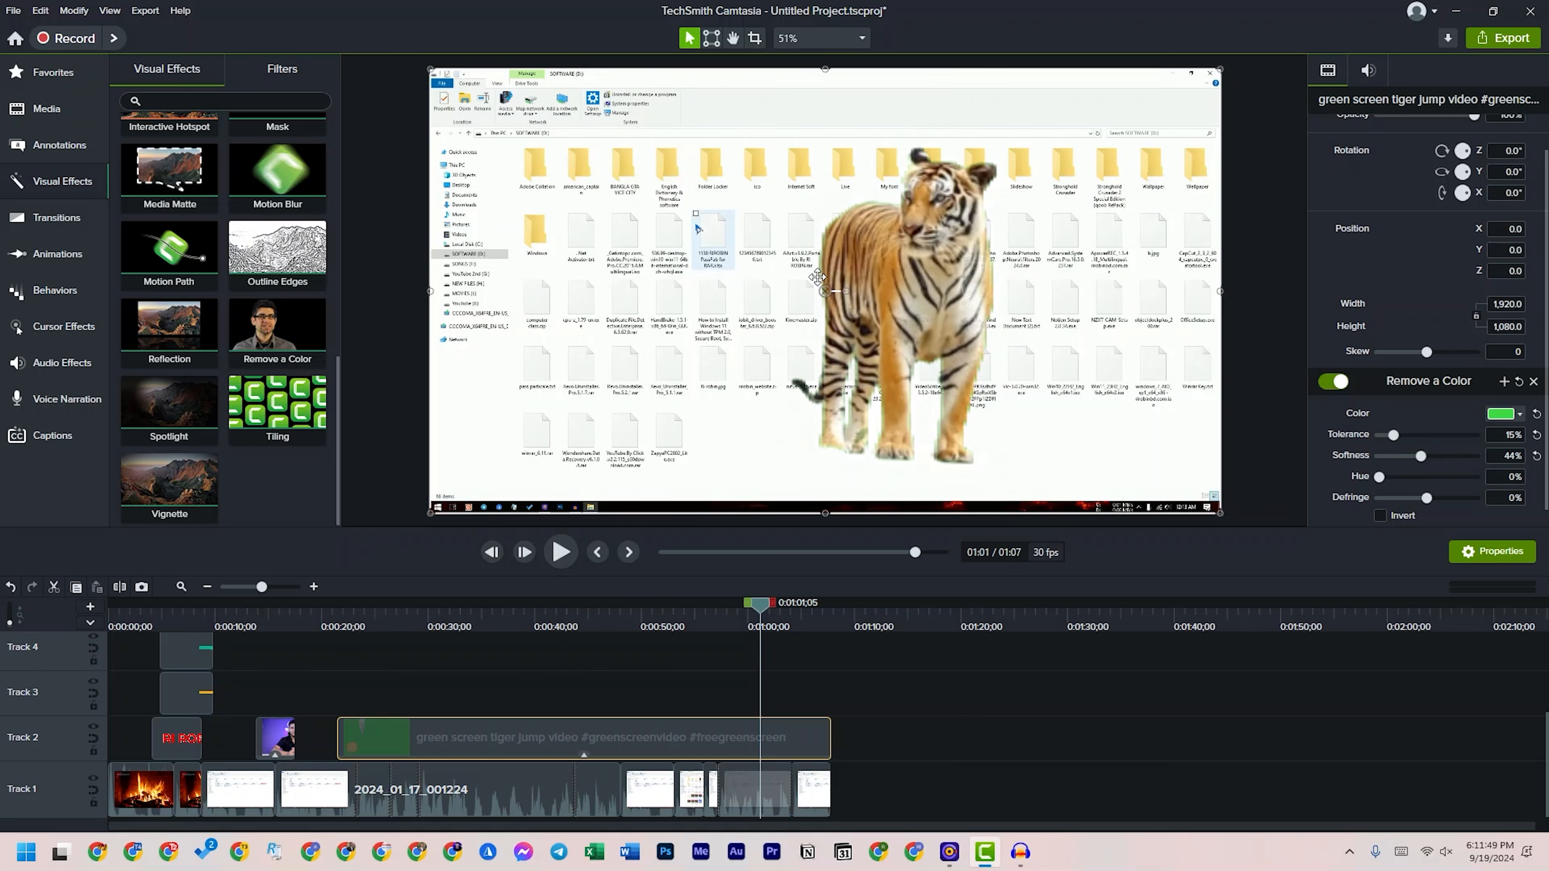
mouse_move(1420, 456)
mouse_down()
mouse_move(1402, 477)
mouse_move(1403, 435)
mouse_up()
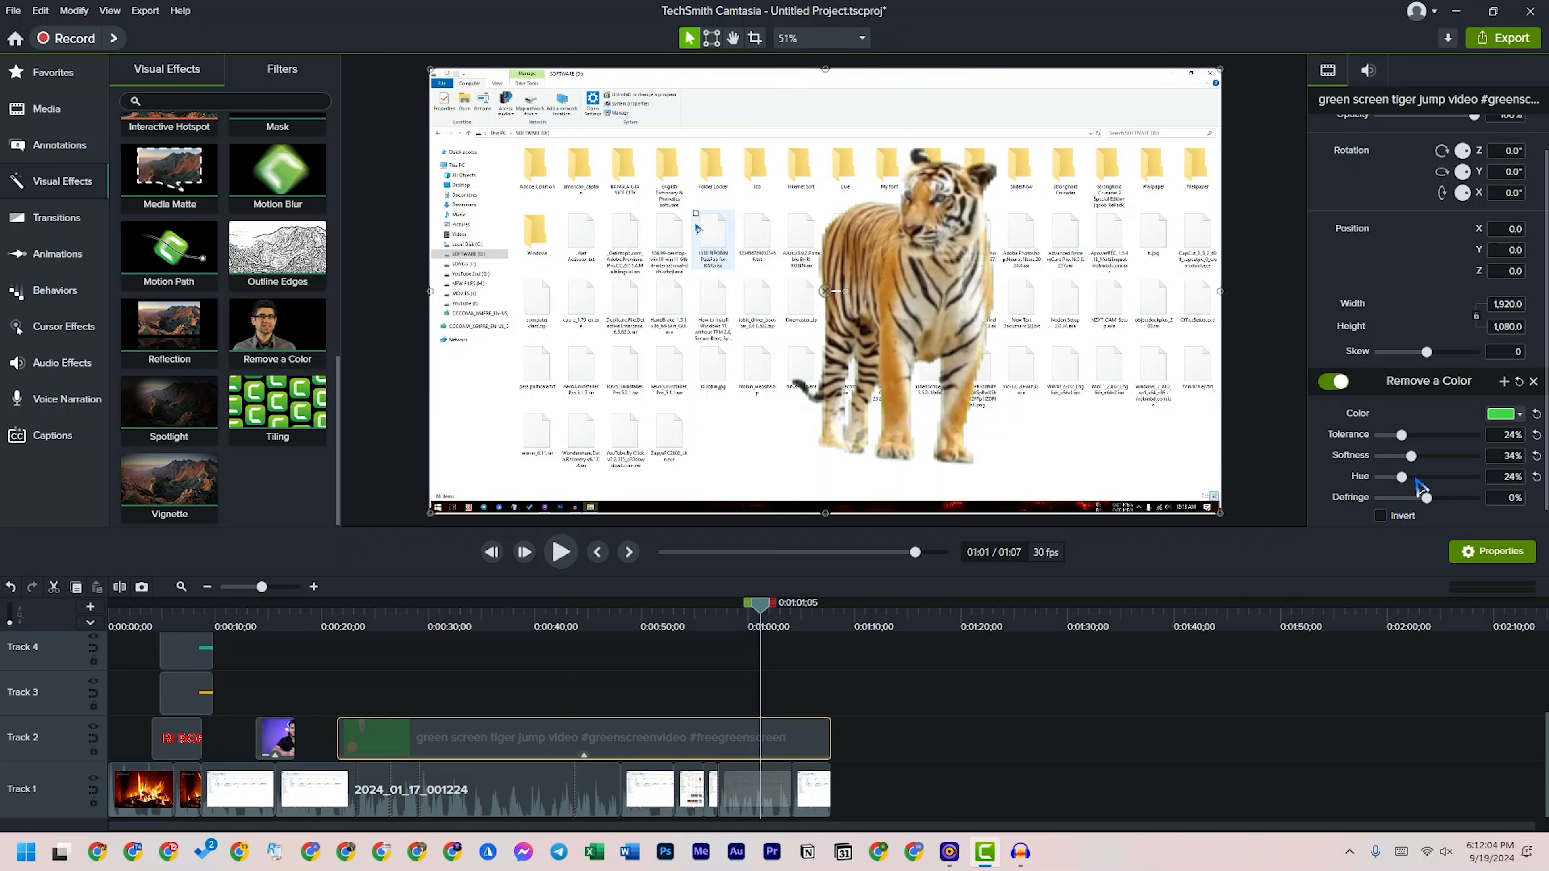
mouse_move(1428, 501)
mouse_down()
mouse_move(1411, 501)
mouse_move(1426, 502)
mouse_up()
- Play back the keyed tiger, then move it lower in the frame to Y -96.1
click(557, 614)
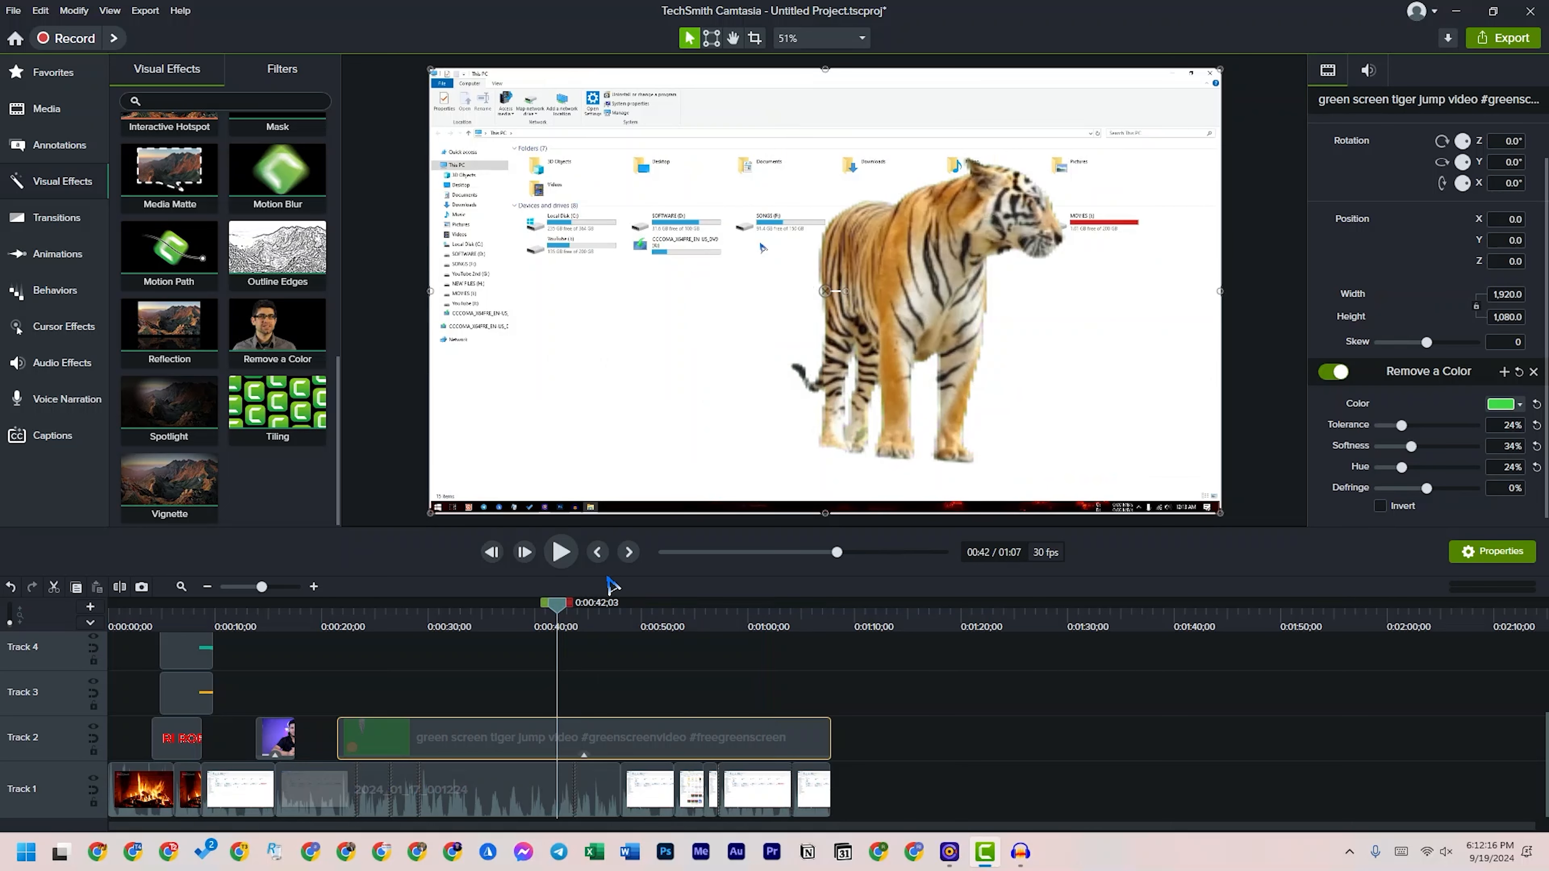
click(355, 617)
click(561, 552)
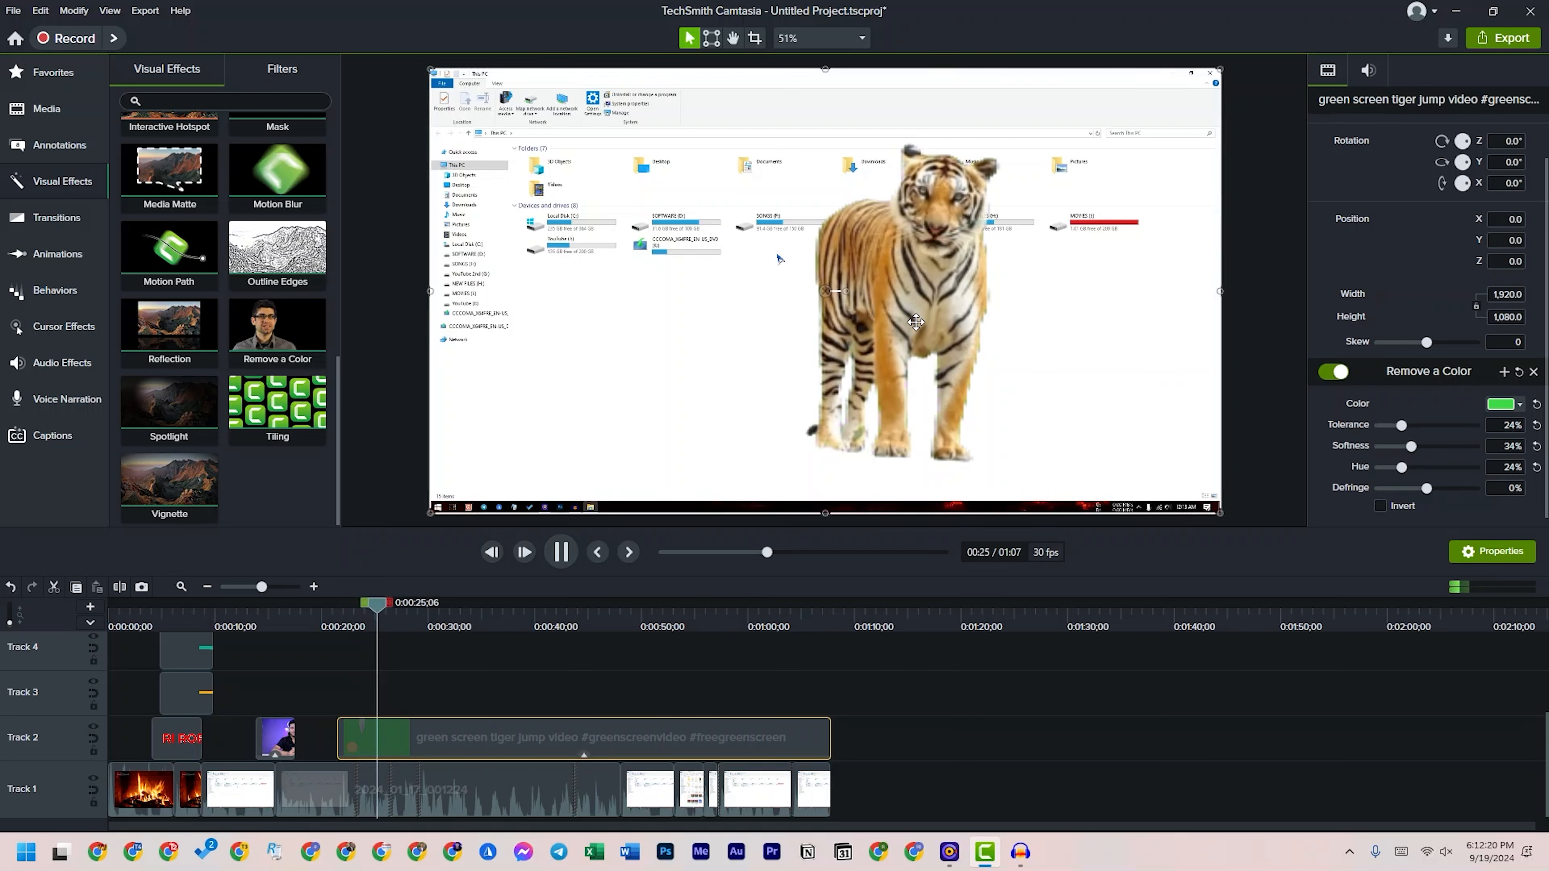
key(space)
drag(899, 282, 877, 306)
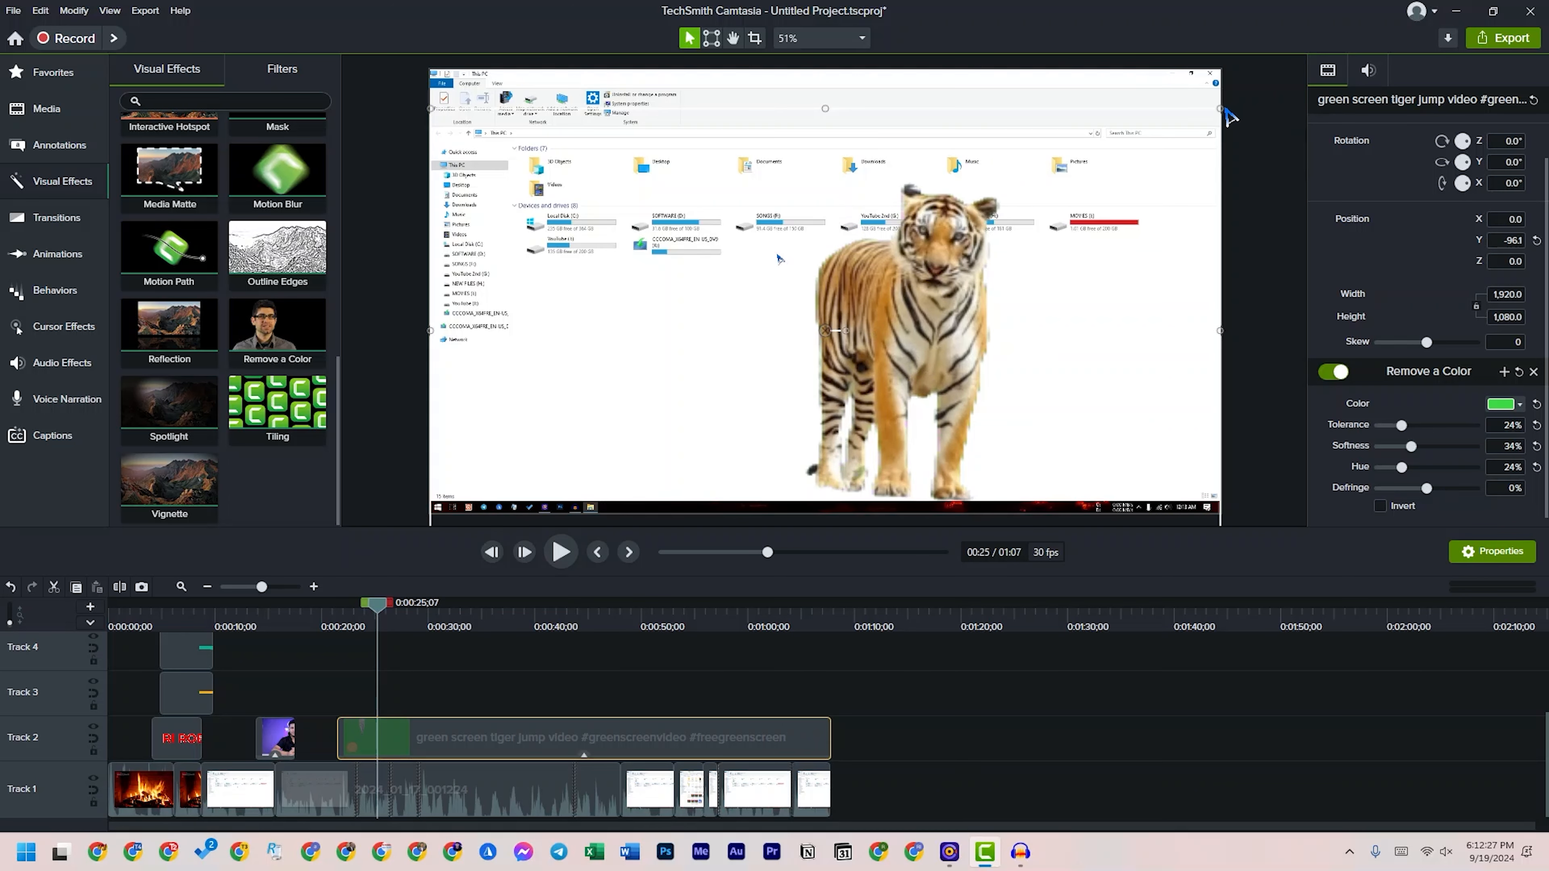
- Scale the tiger to about 34% and place it bottom-right at X 775.2, Y -373.5
drag(1220, 109, 574, 406)
drag(600, 454, 1181, 439)
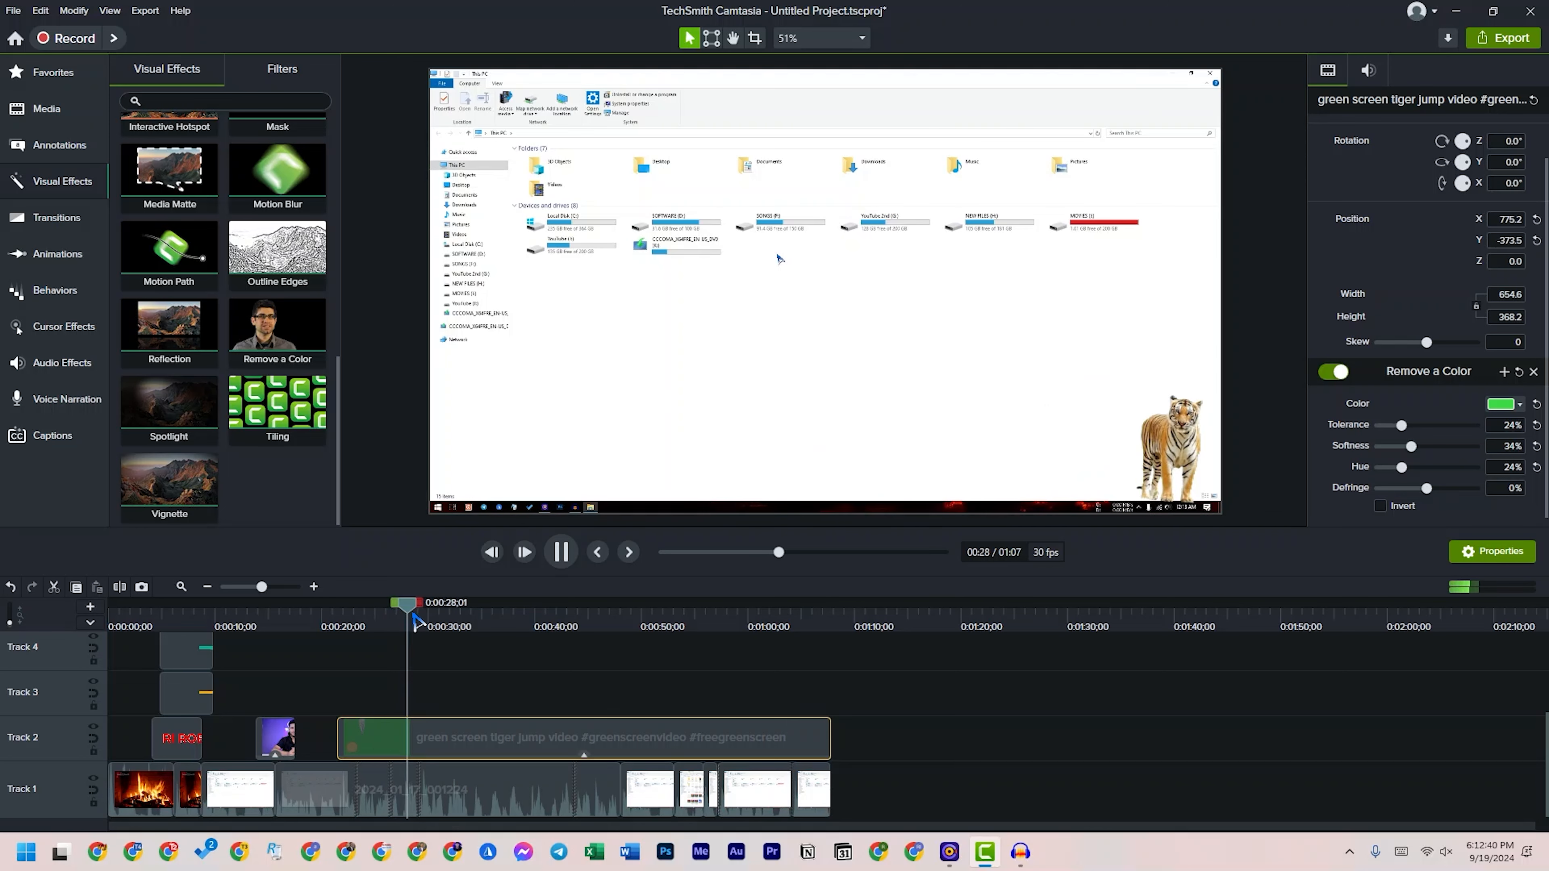
drag(417, 621, 549, 621)
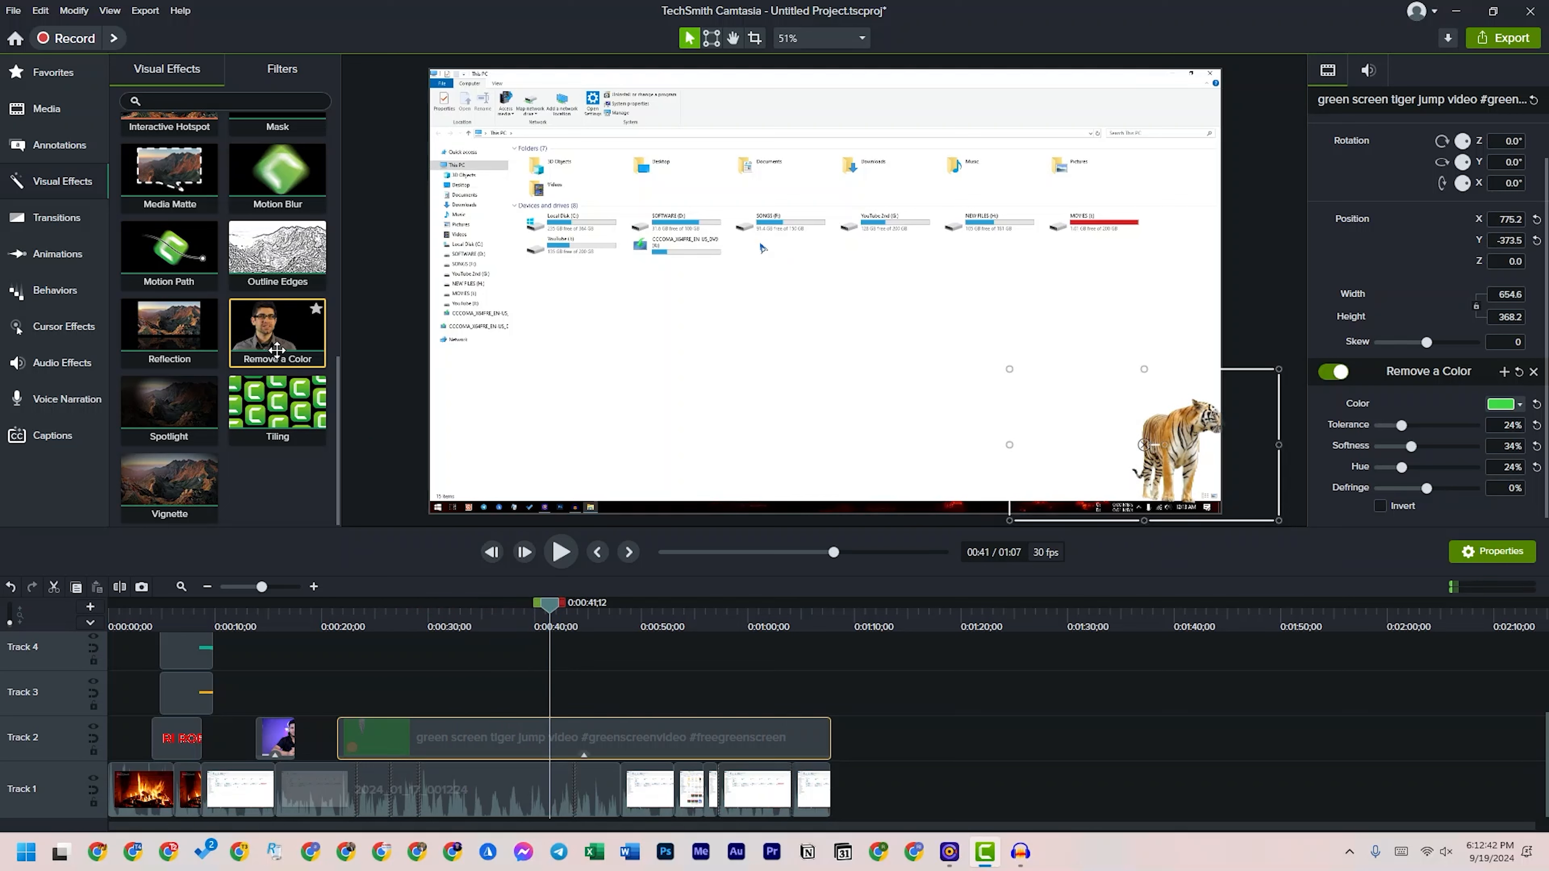
drag(338, 437, 339, 299)
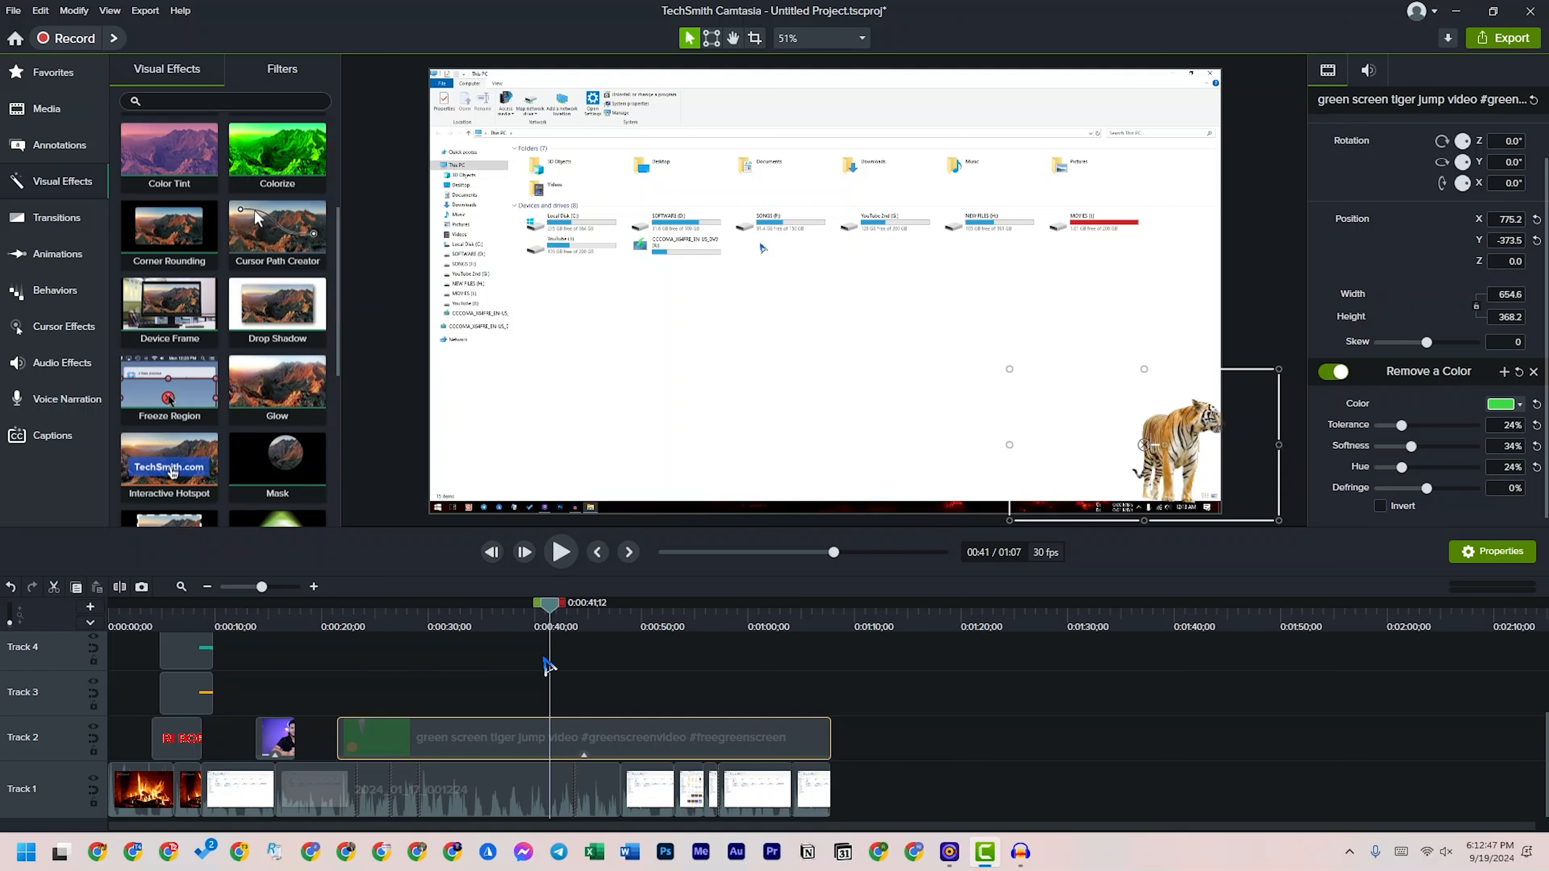
click(401, 791)
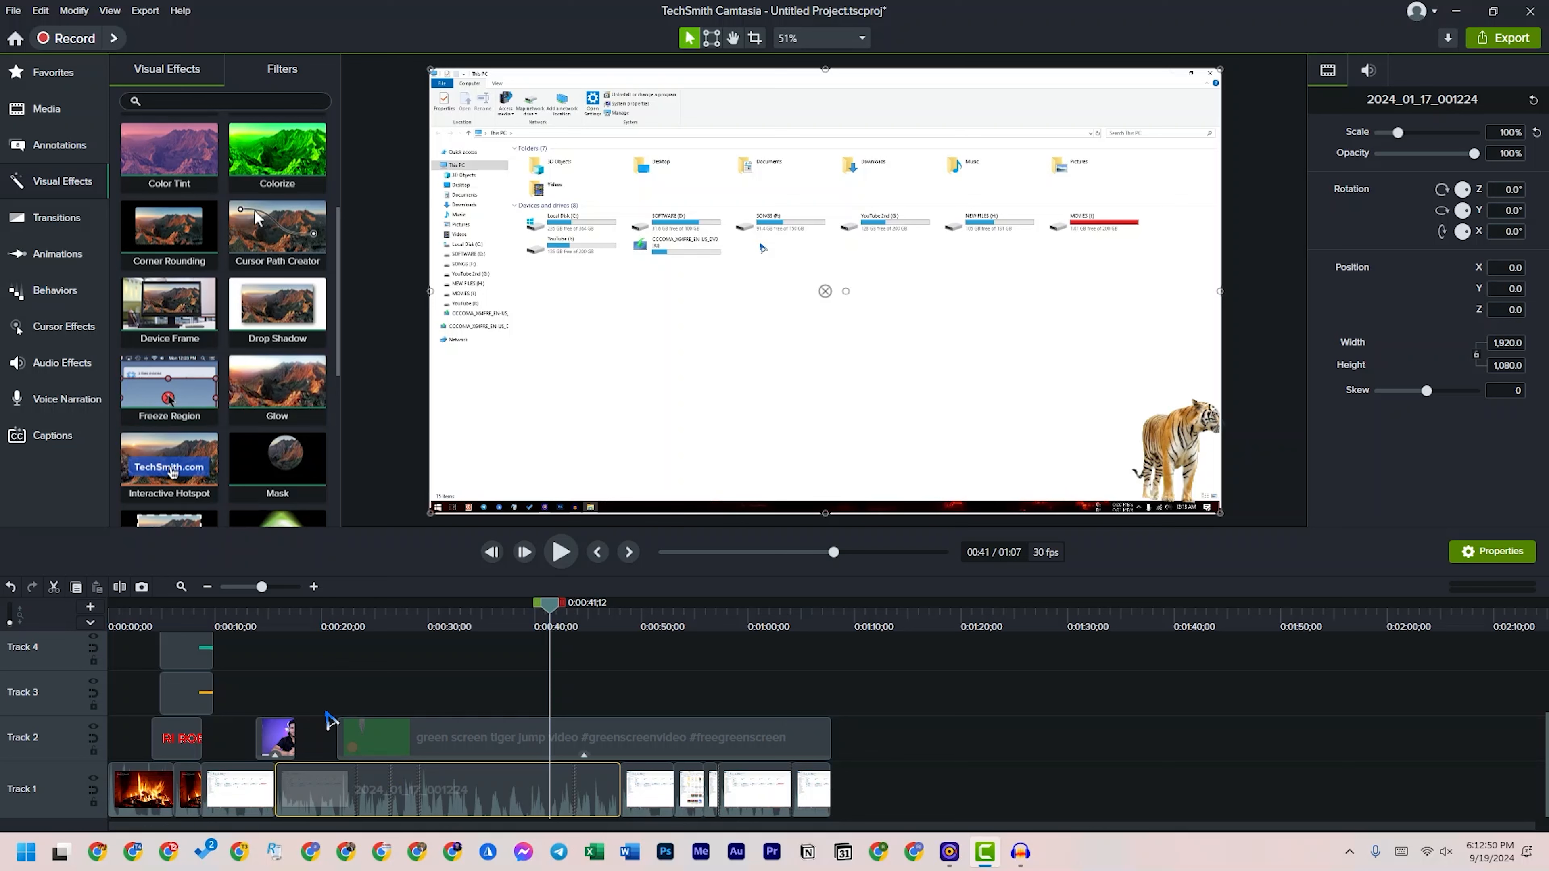
drag(290, 620, 144, 622)
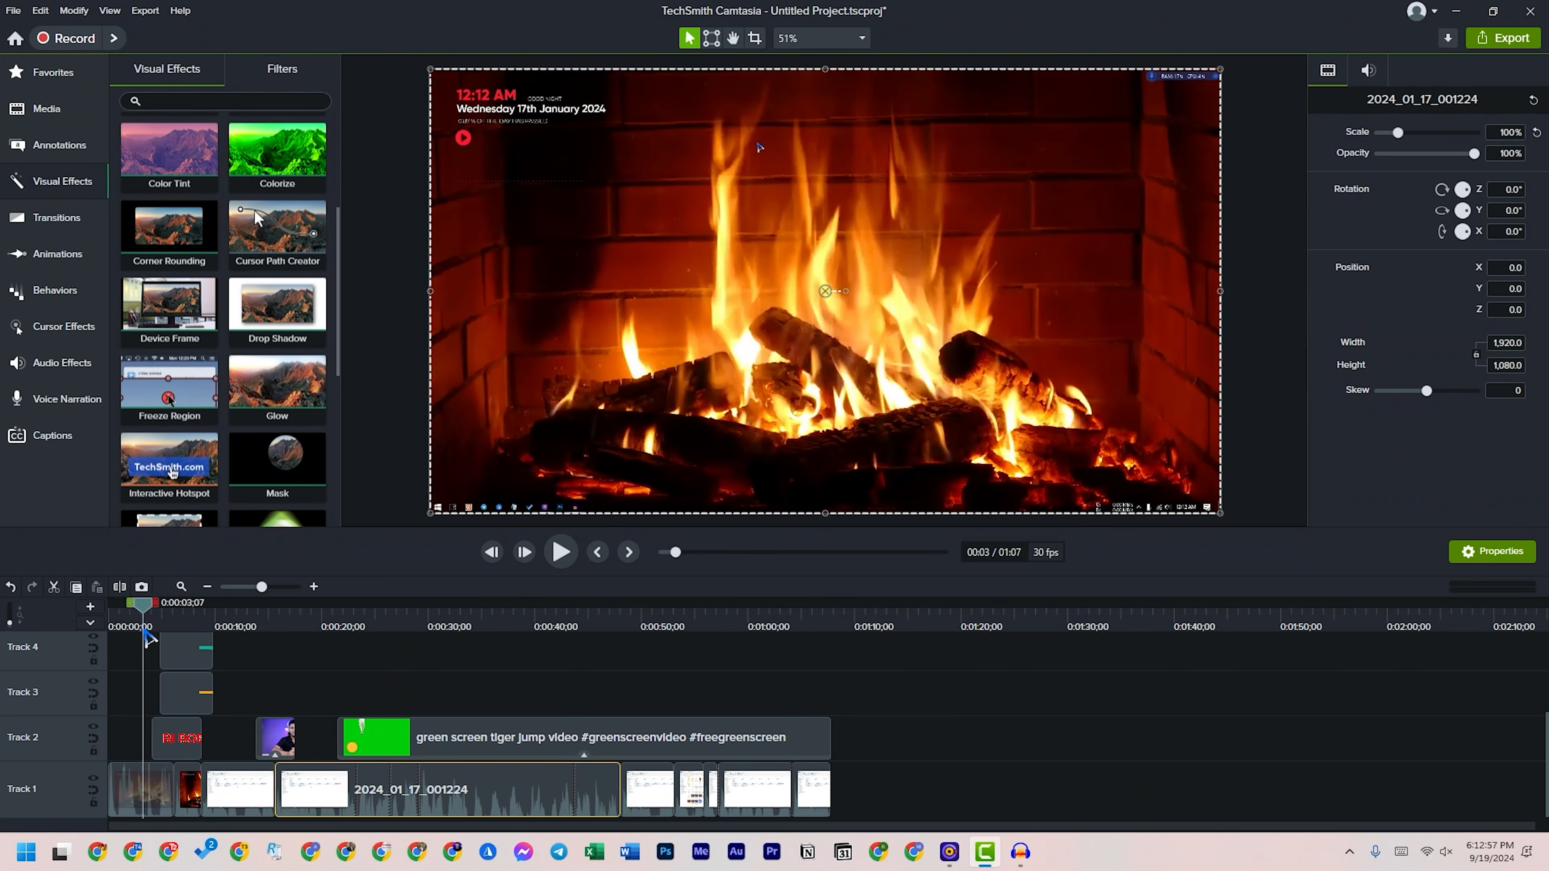
- Split the first fireplace clip at about 0:03 and select its first piece
click(154, 771)
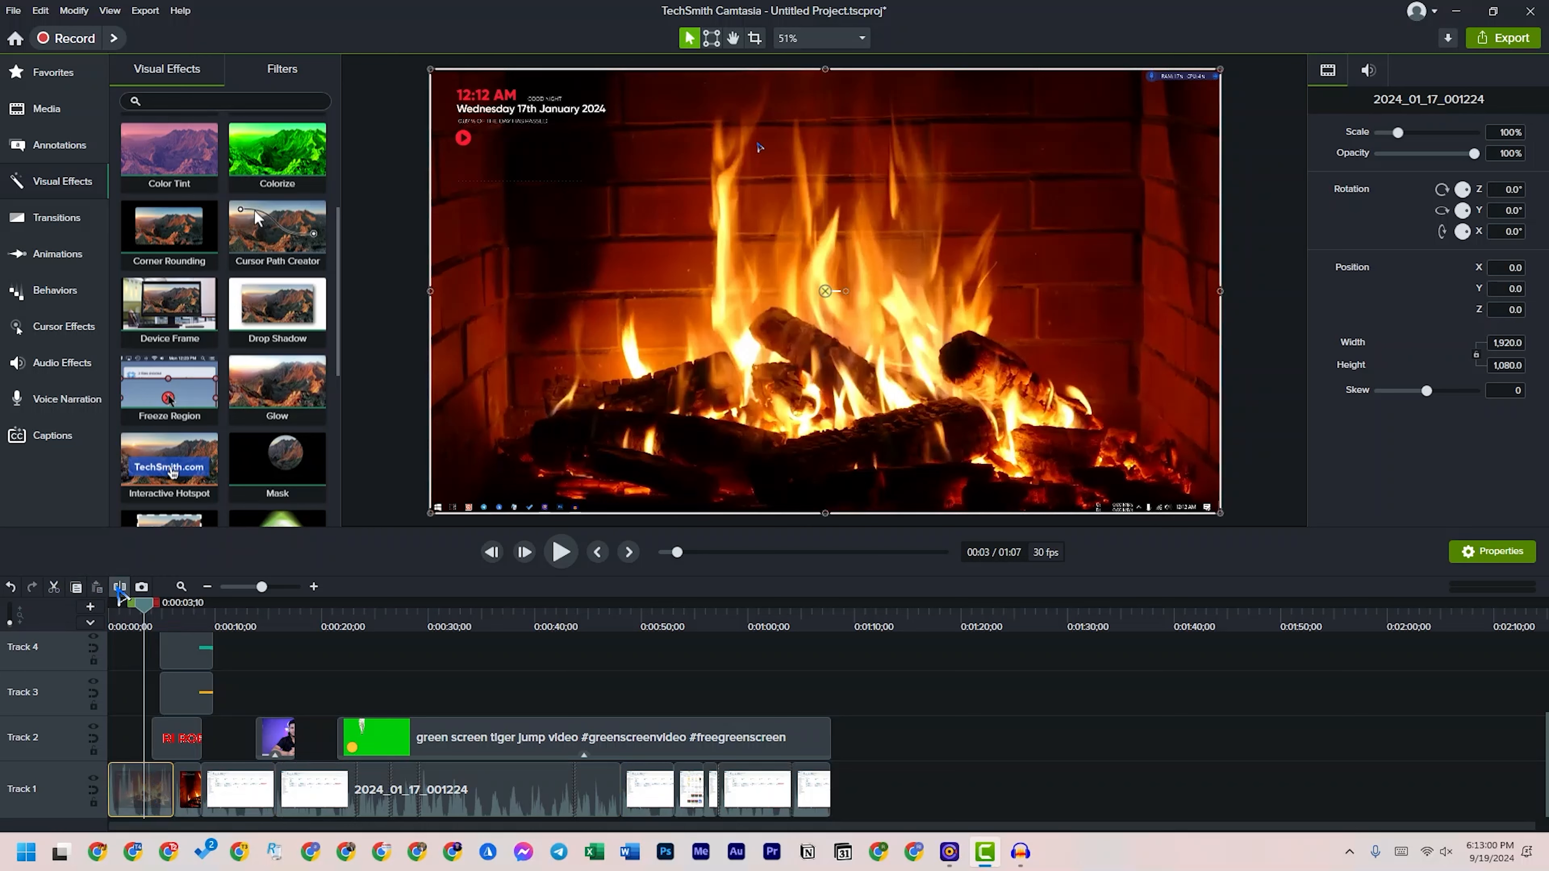
click(119, 587)
drag(147, 619, 123, 619)
click(131, 781)
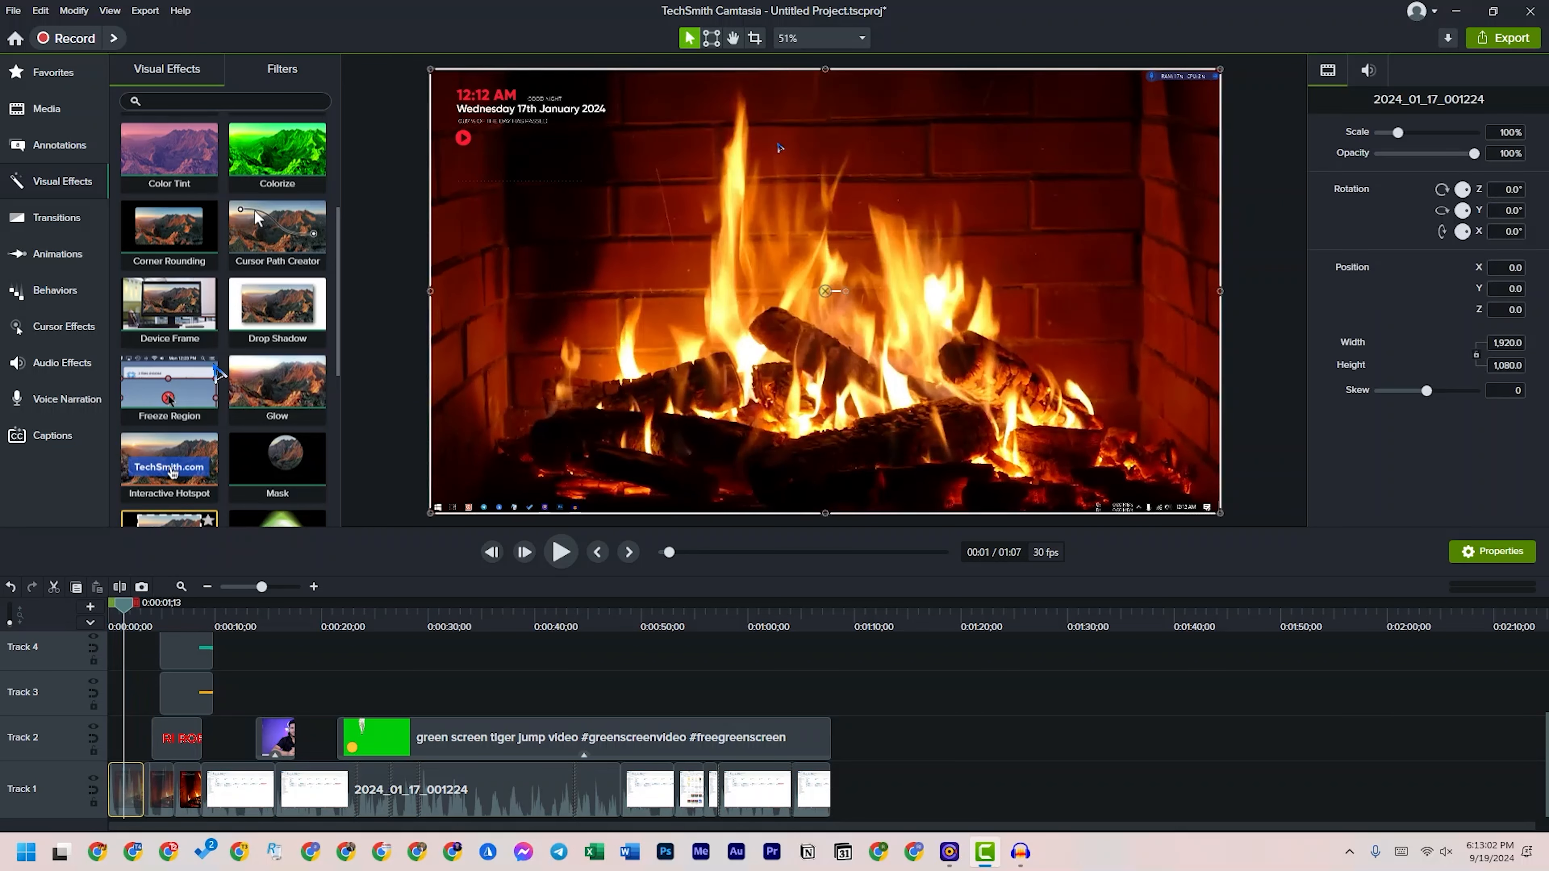
- Try a Spotlight effect at 18% opacity on that piece, then remove it
scroll(250, 327, up, 3)
scroll(276, 322, up, 1)
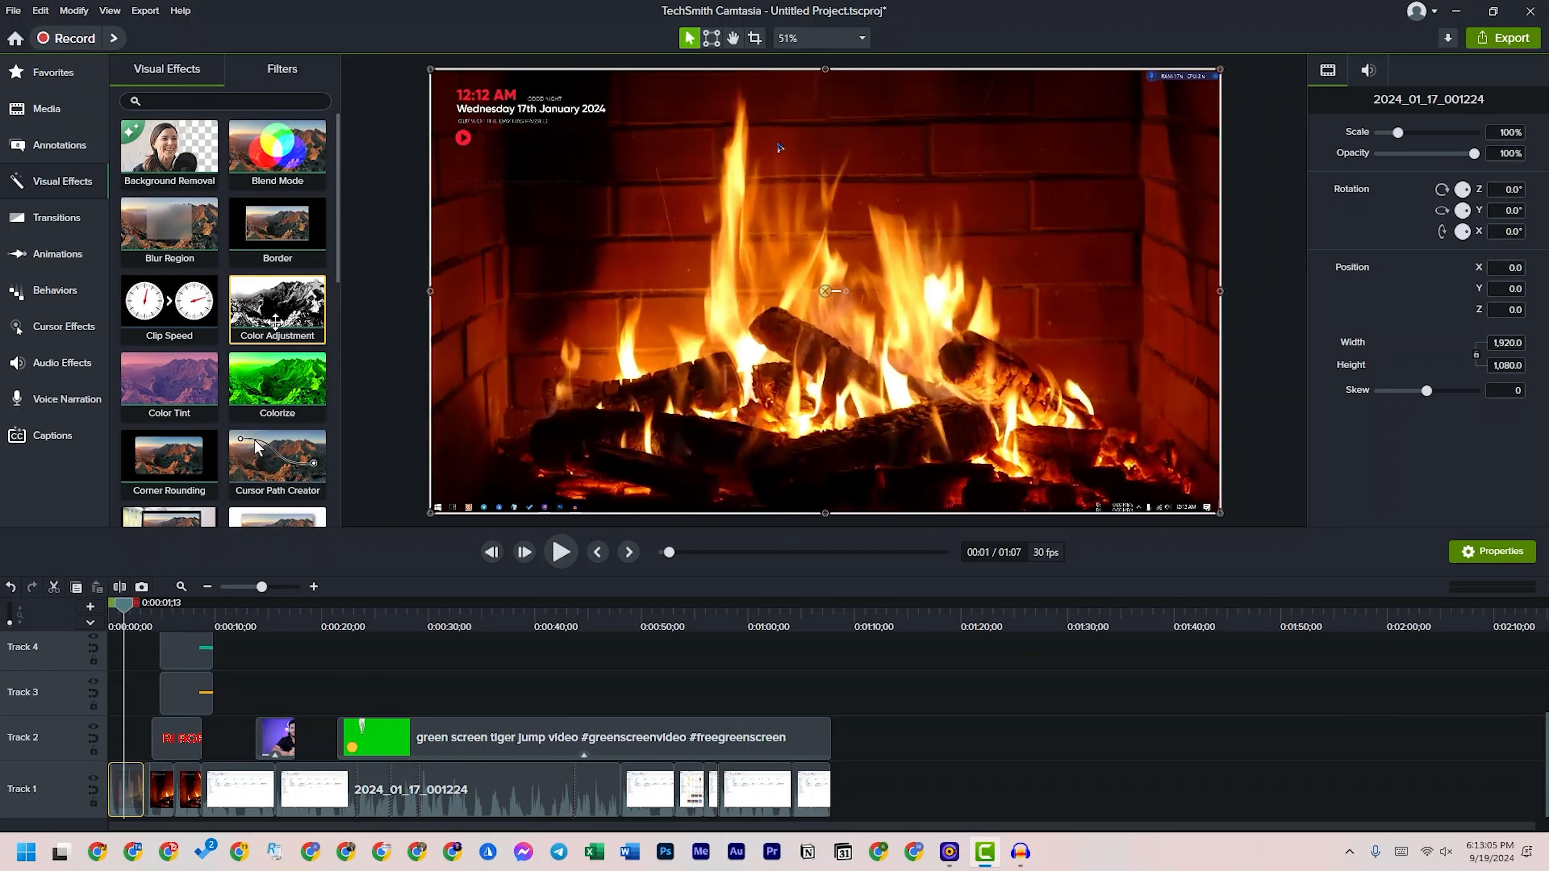
scroll(268, 341, down, 10)
drag(169, 403, 562, 357)
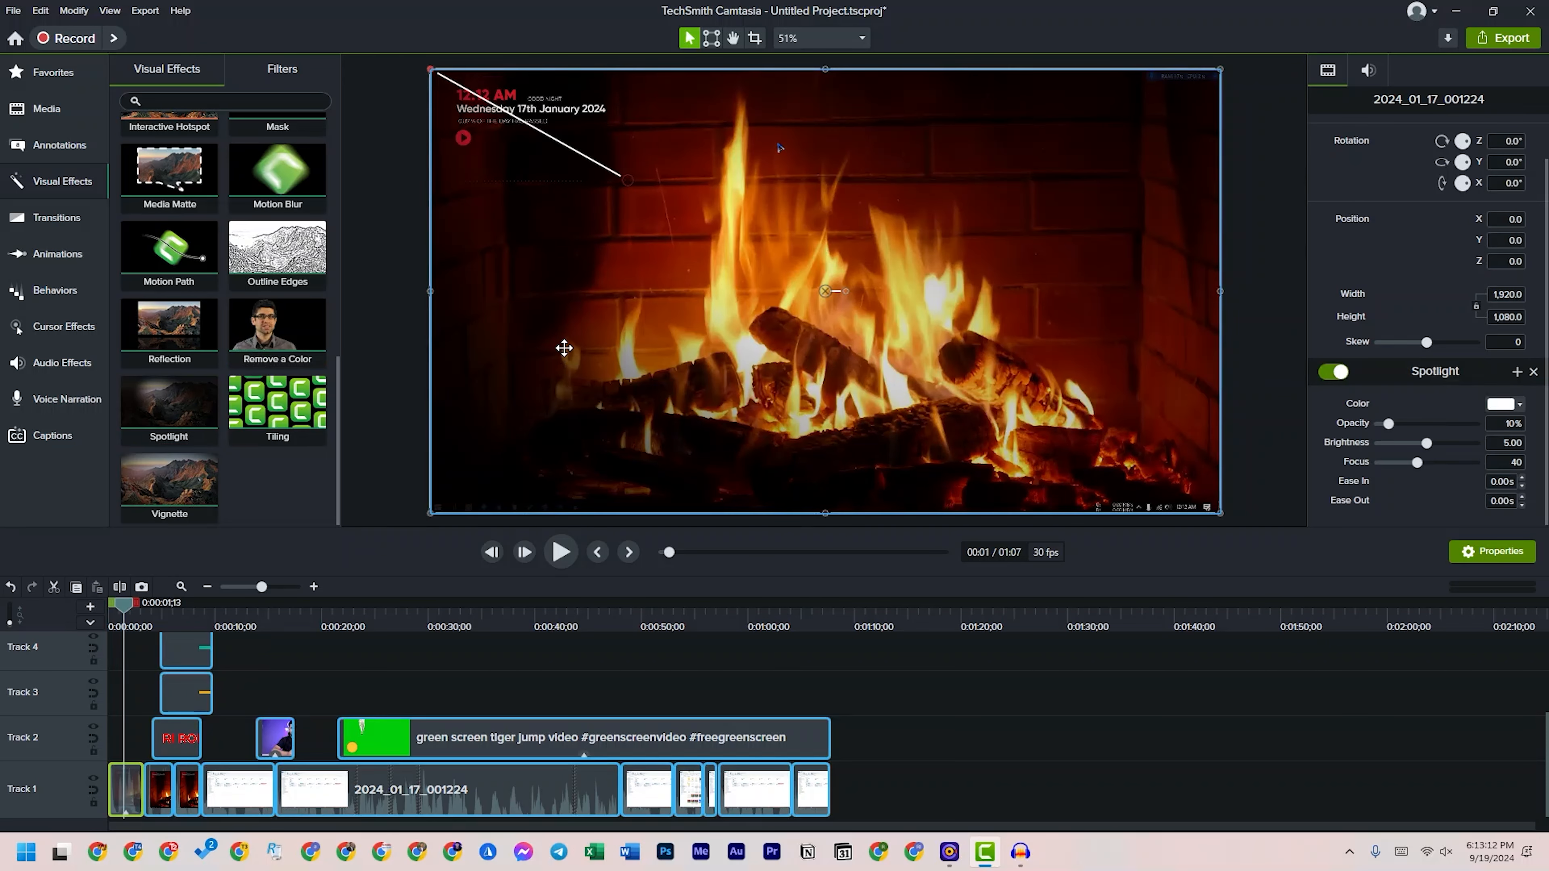
drag(1390, 423, 1425, 470)
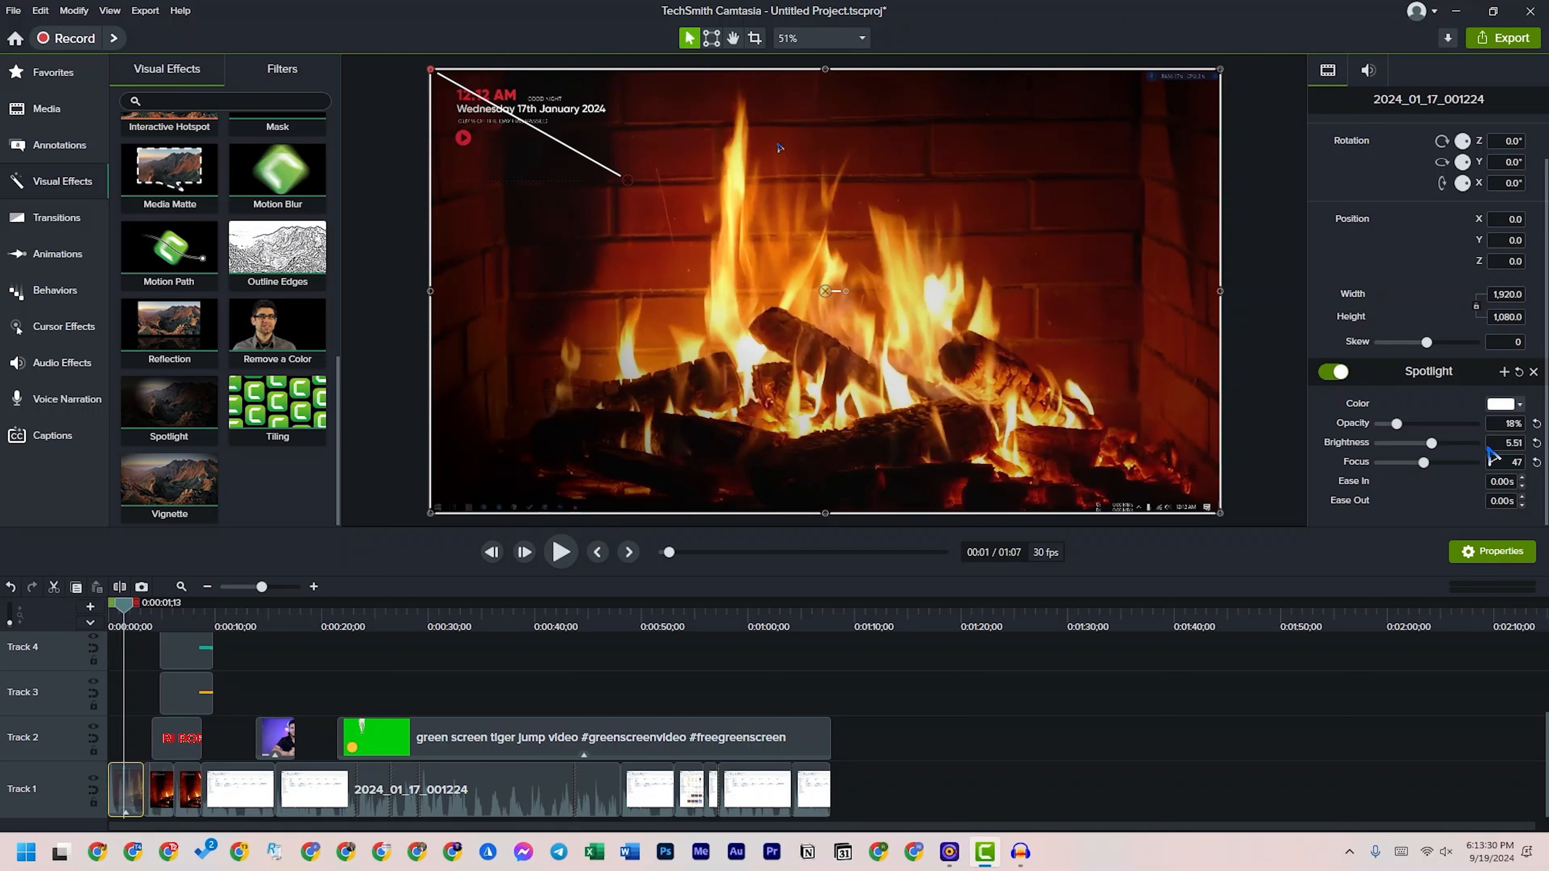
click(1534, 372)
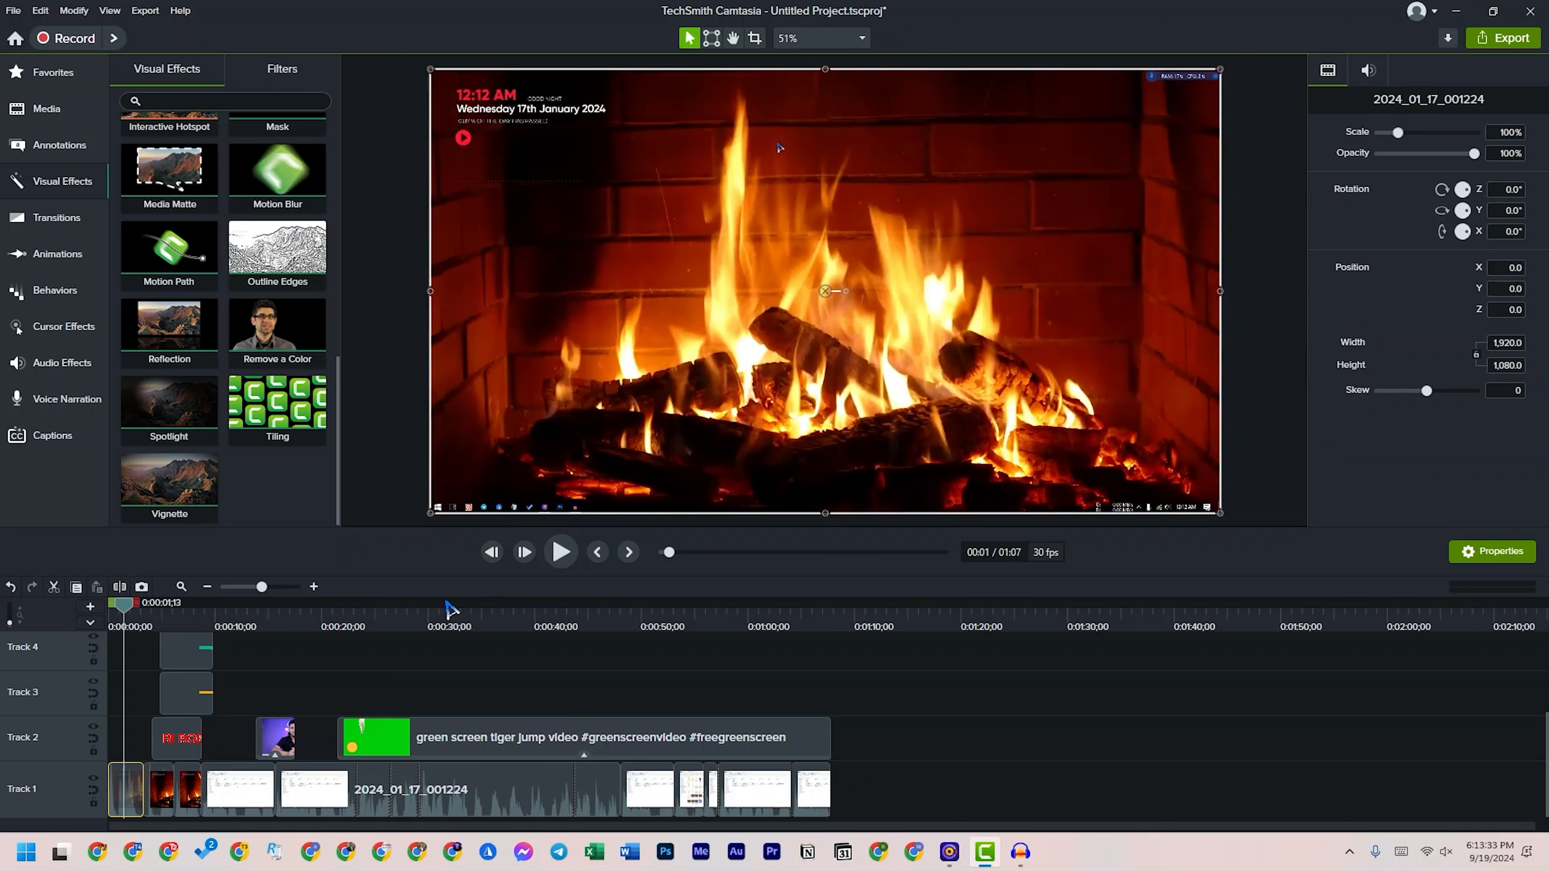
click(411, 602)
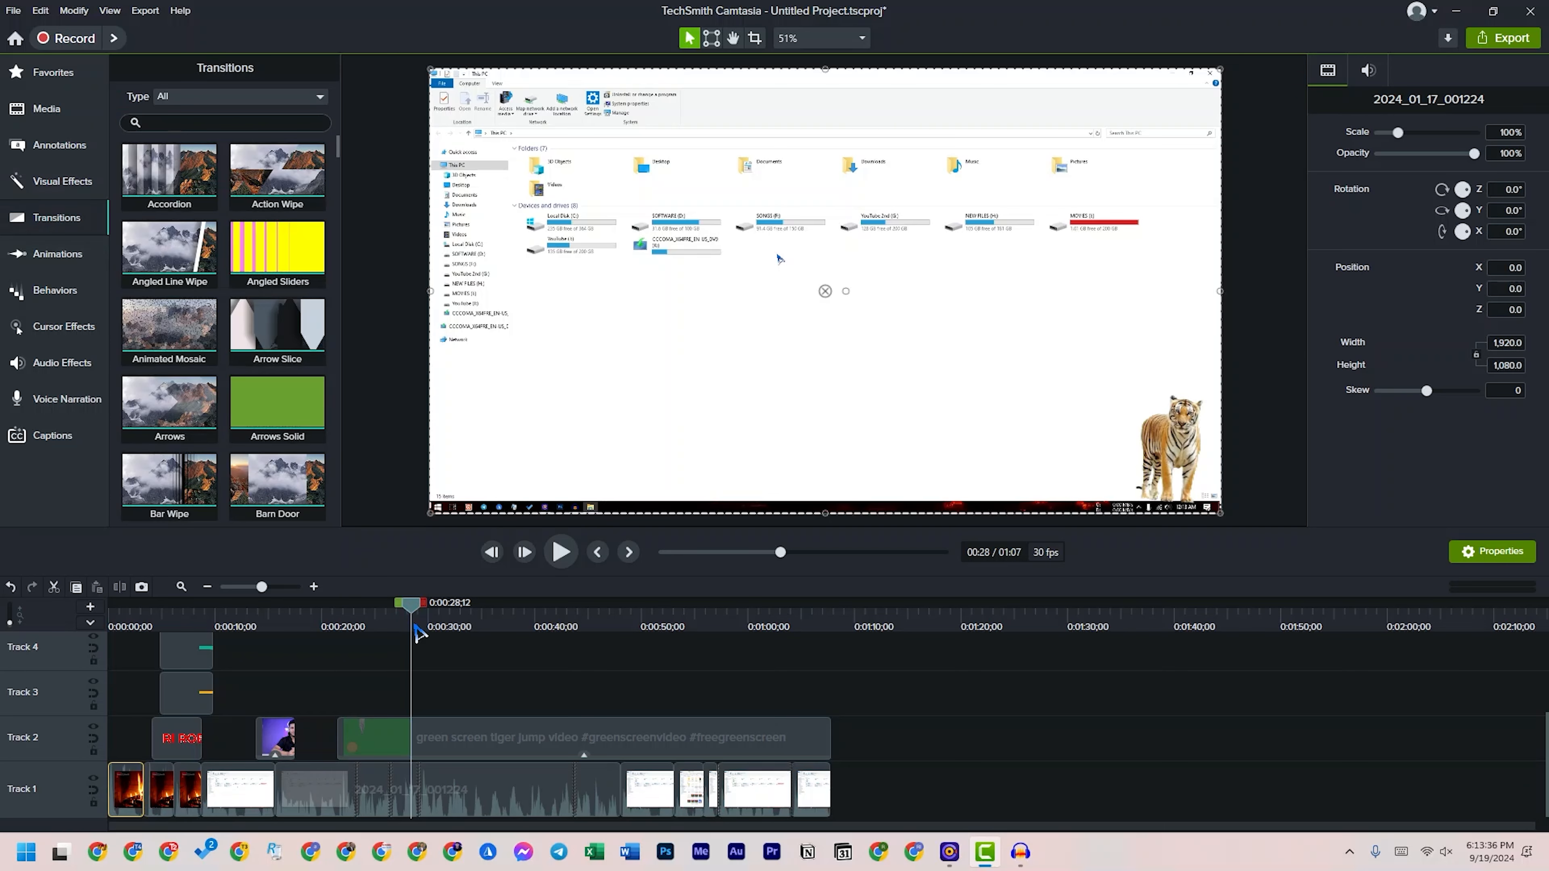
- Trim the tiger clip's start much later on Track 2 and zoom the timeline in around the presenter clip
click(377, 736)
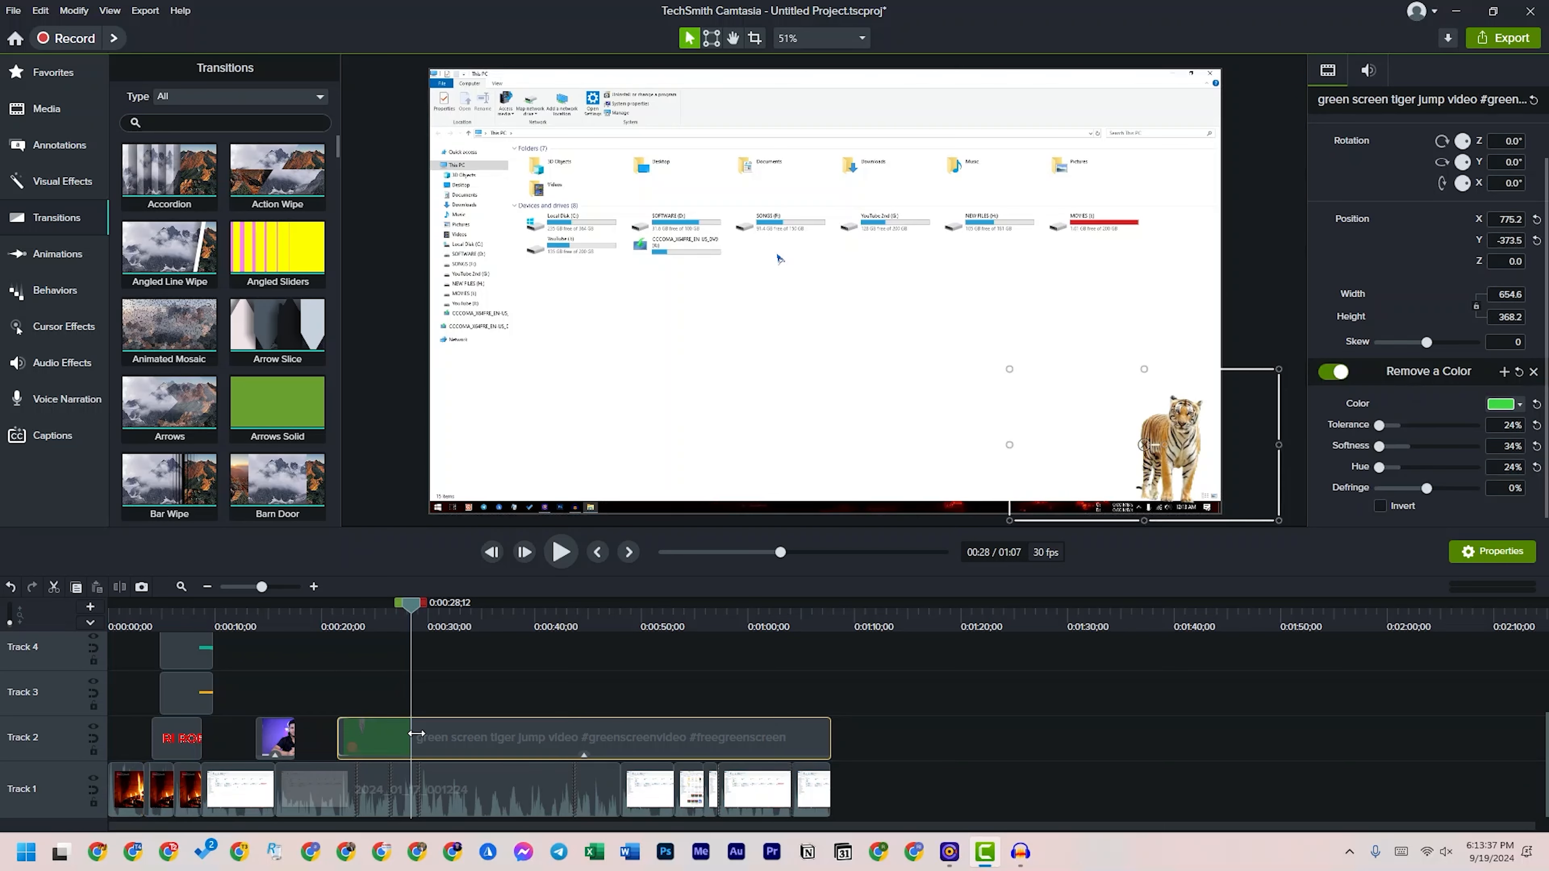
drag(377, 733, 622, 734)
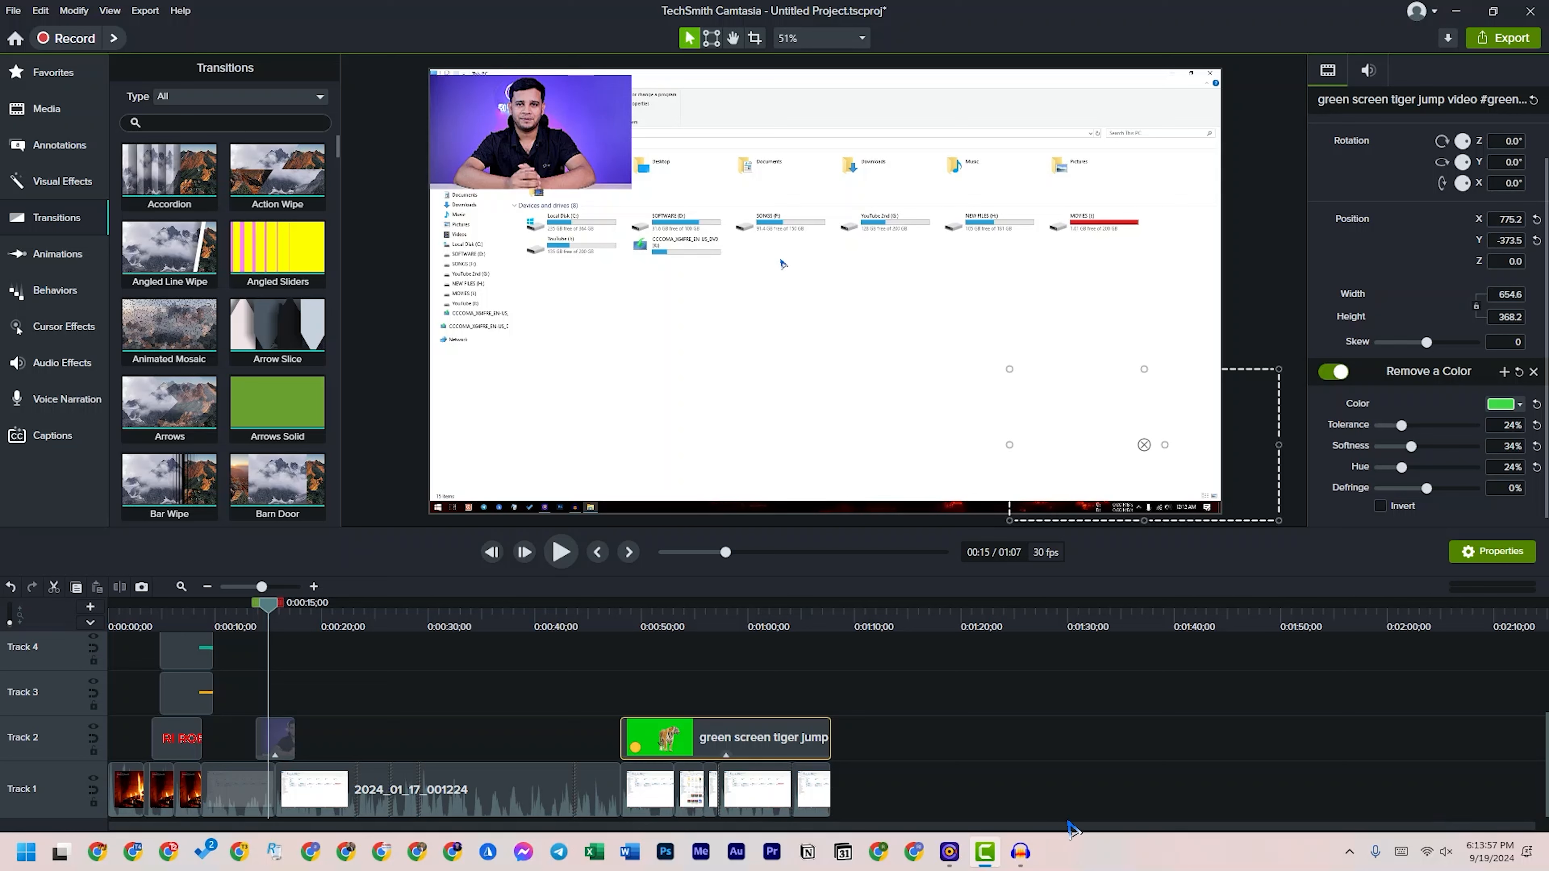
click(313, 586)
click(313, 586)
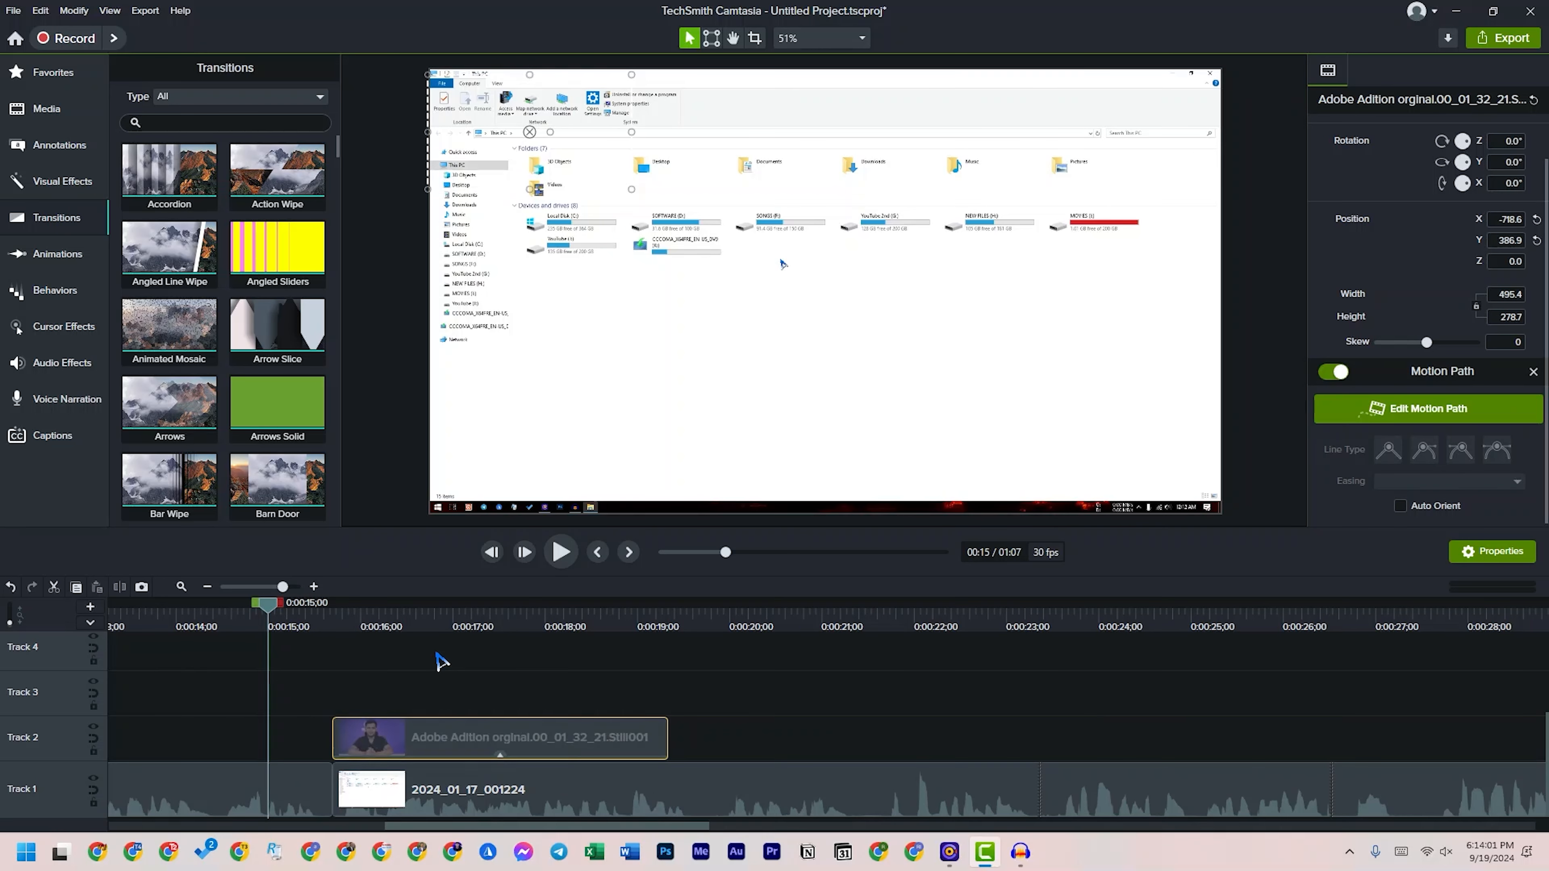
drag(337, 157, 343, 287)
drag(334, 458, 363, 244)
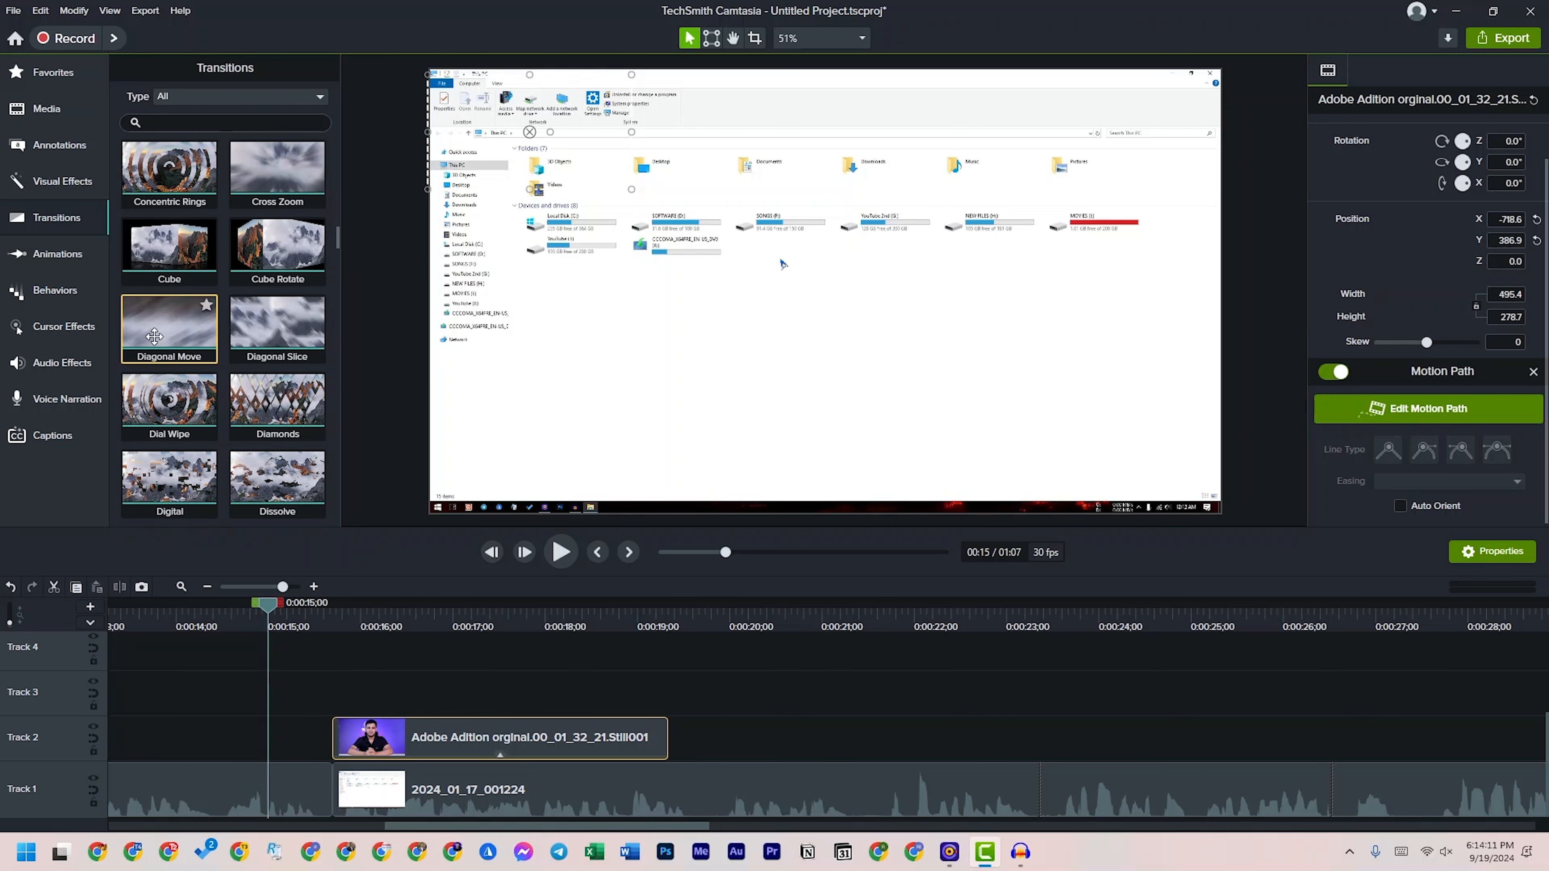
- Add a Diagonal Move transition to the presenter clip's start, adjust its length, and preview it
drag(168, 333, 353, 732)
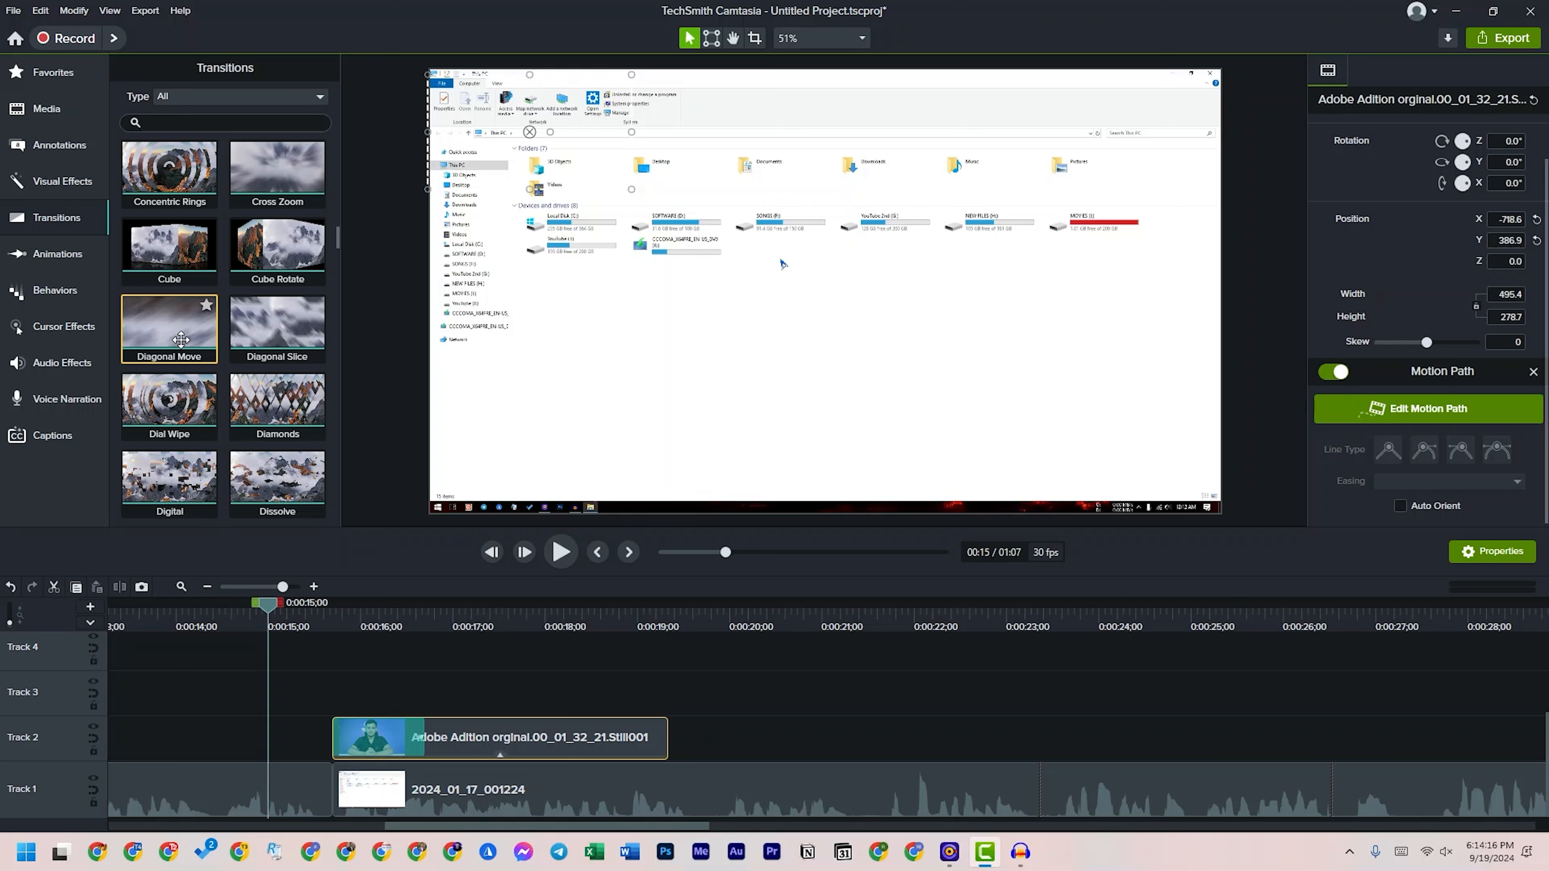
drag(181, 339, 399, 732)
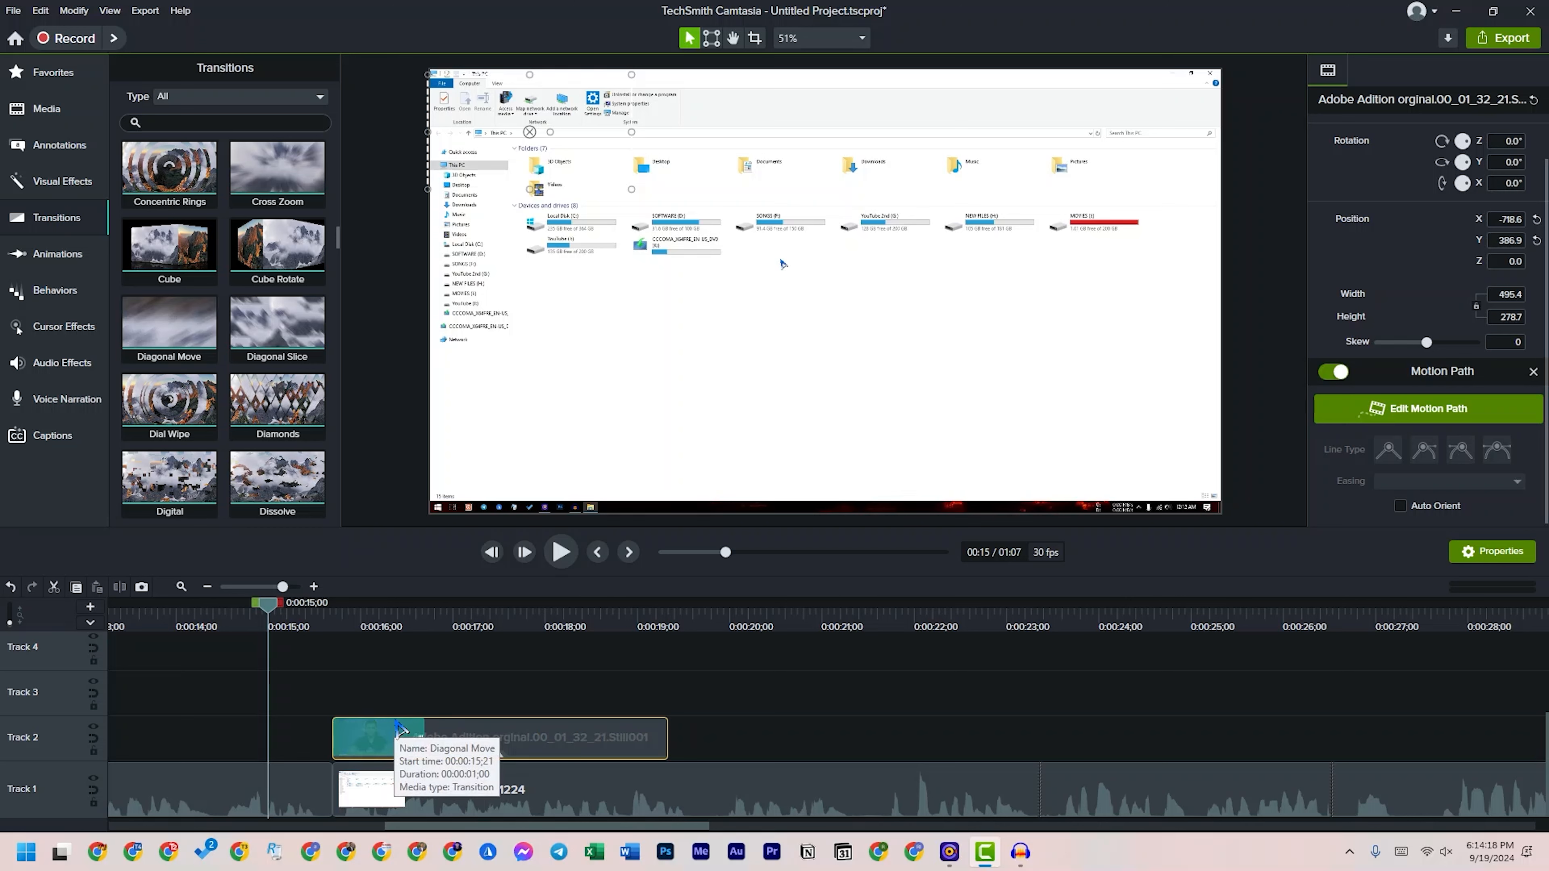
click(361, 740)
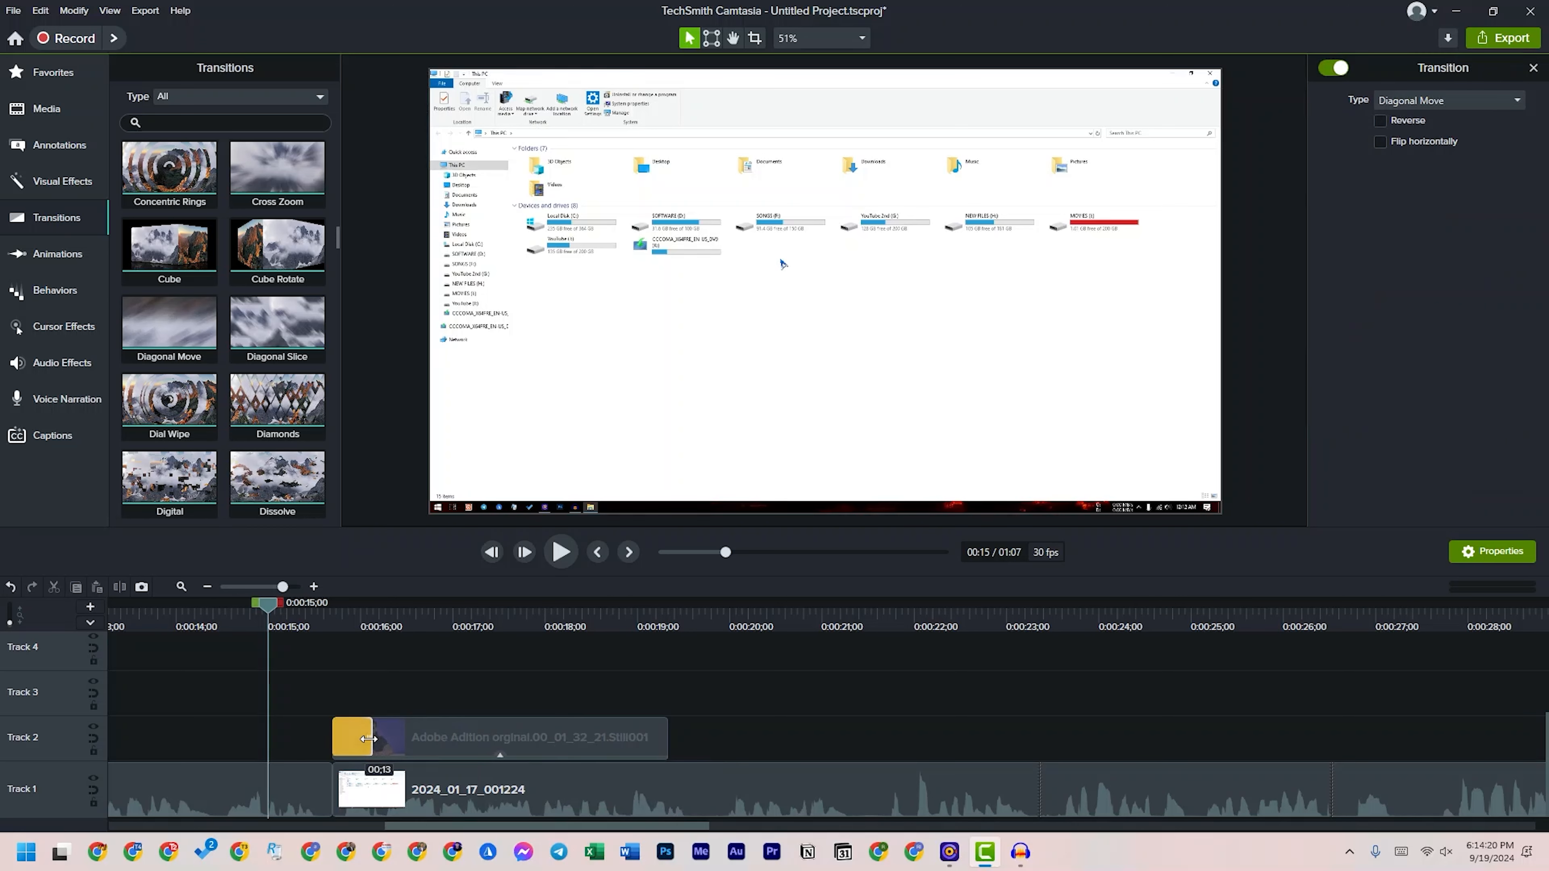
mouse_move(364, 741)
mouse_down()
mouse_move(428, 748)
mouse_move(369, 746)
mouse_up()
click(315, 625)
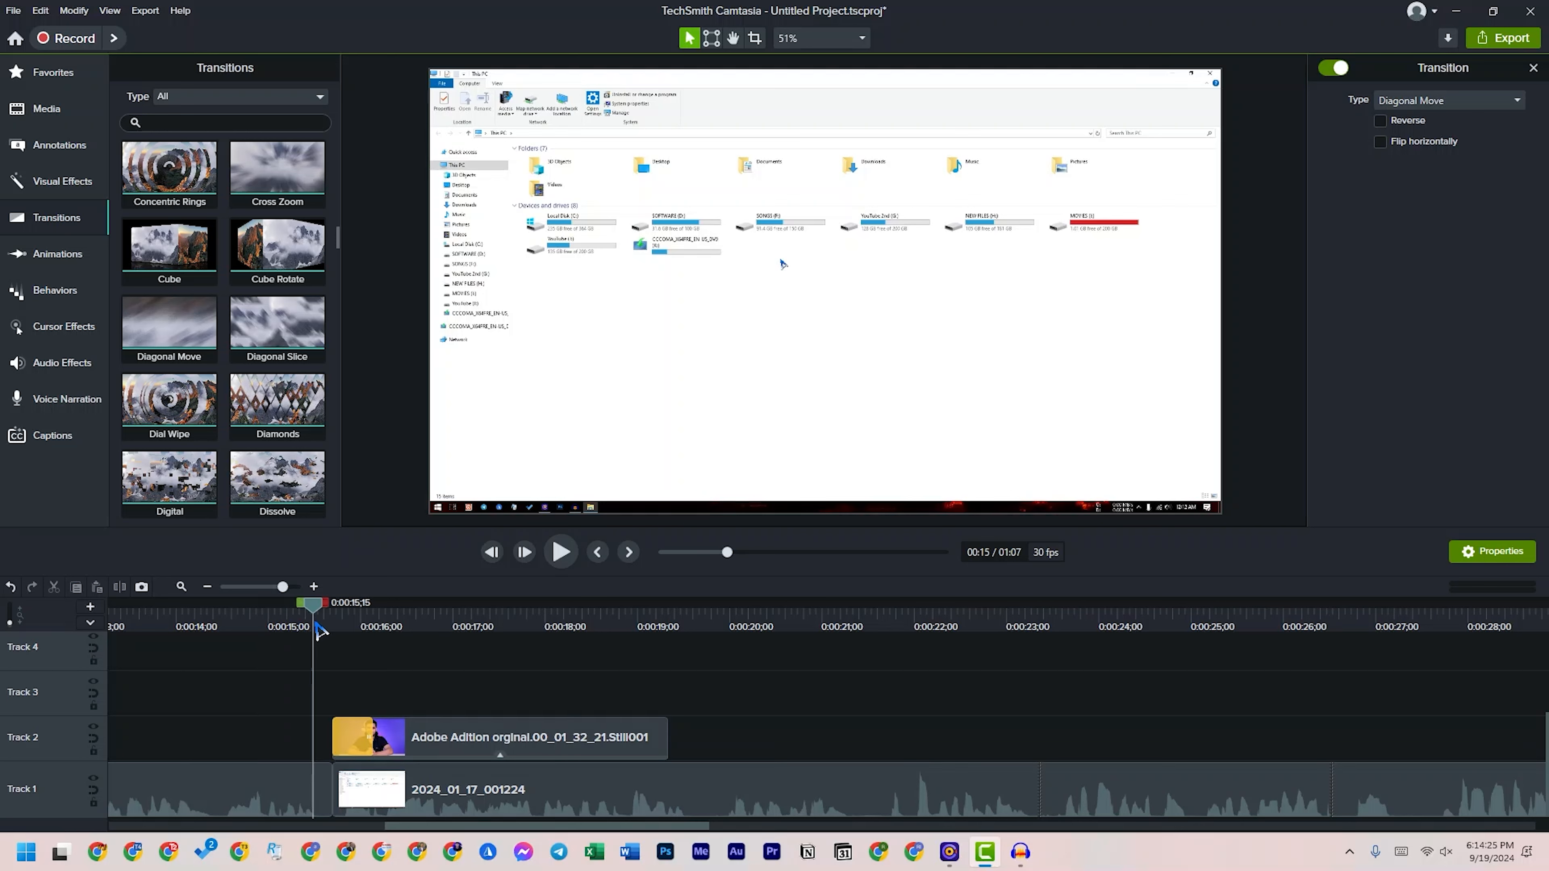
click(561, 552)
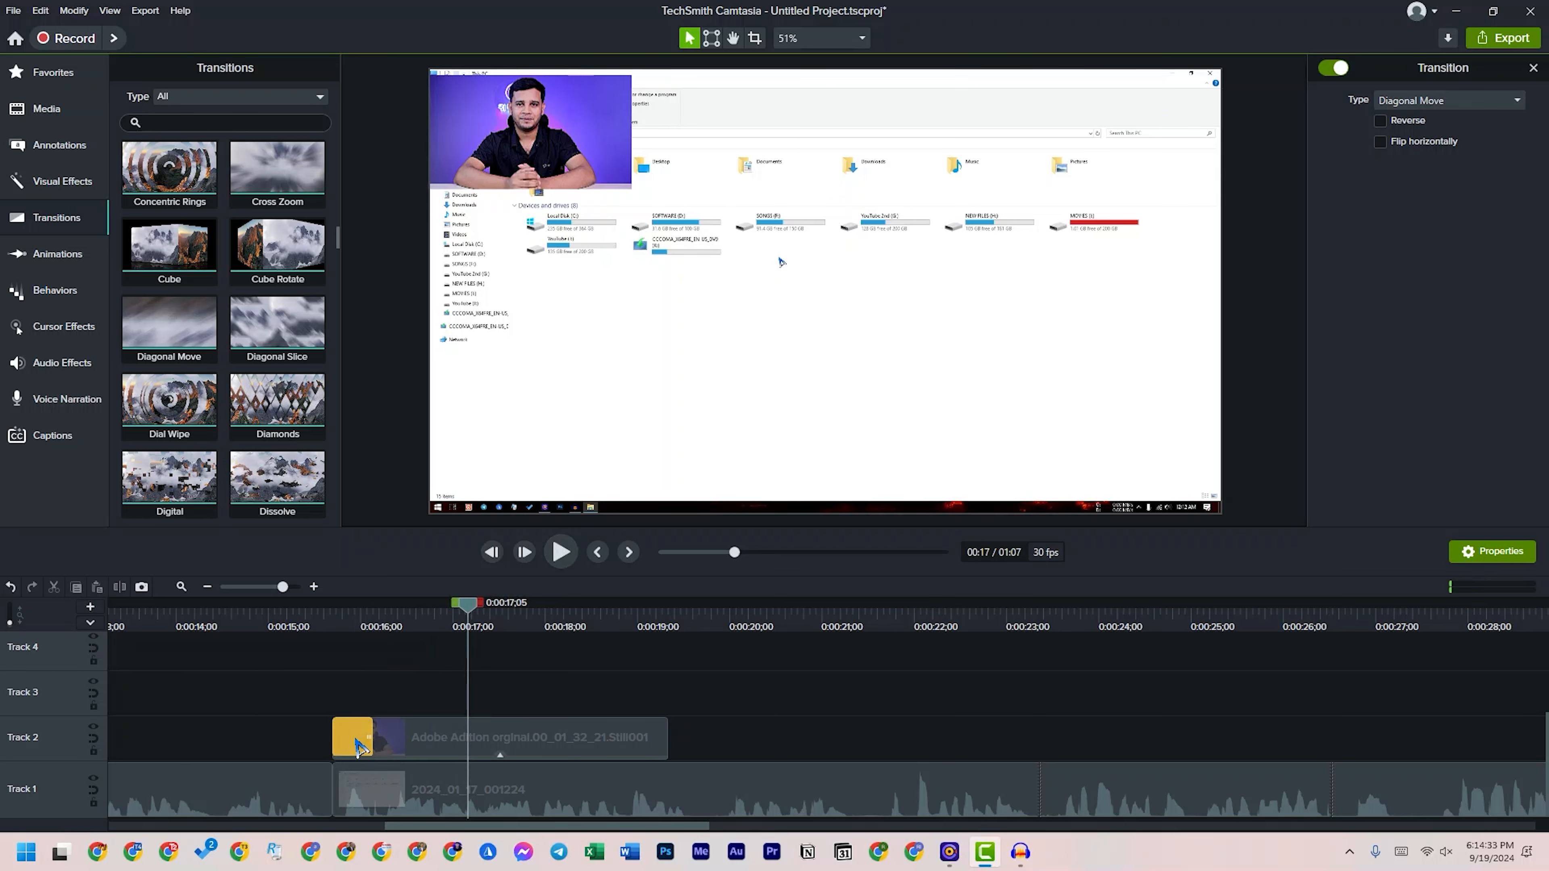
- Delete the presenter overlay clip from Track 2 and return the playhead to about 0:15
click(425, 746)
click(329, 625)
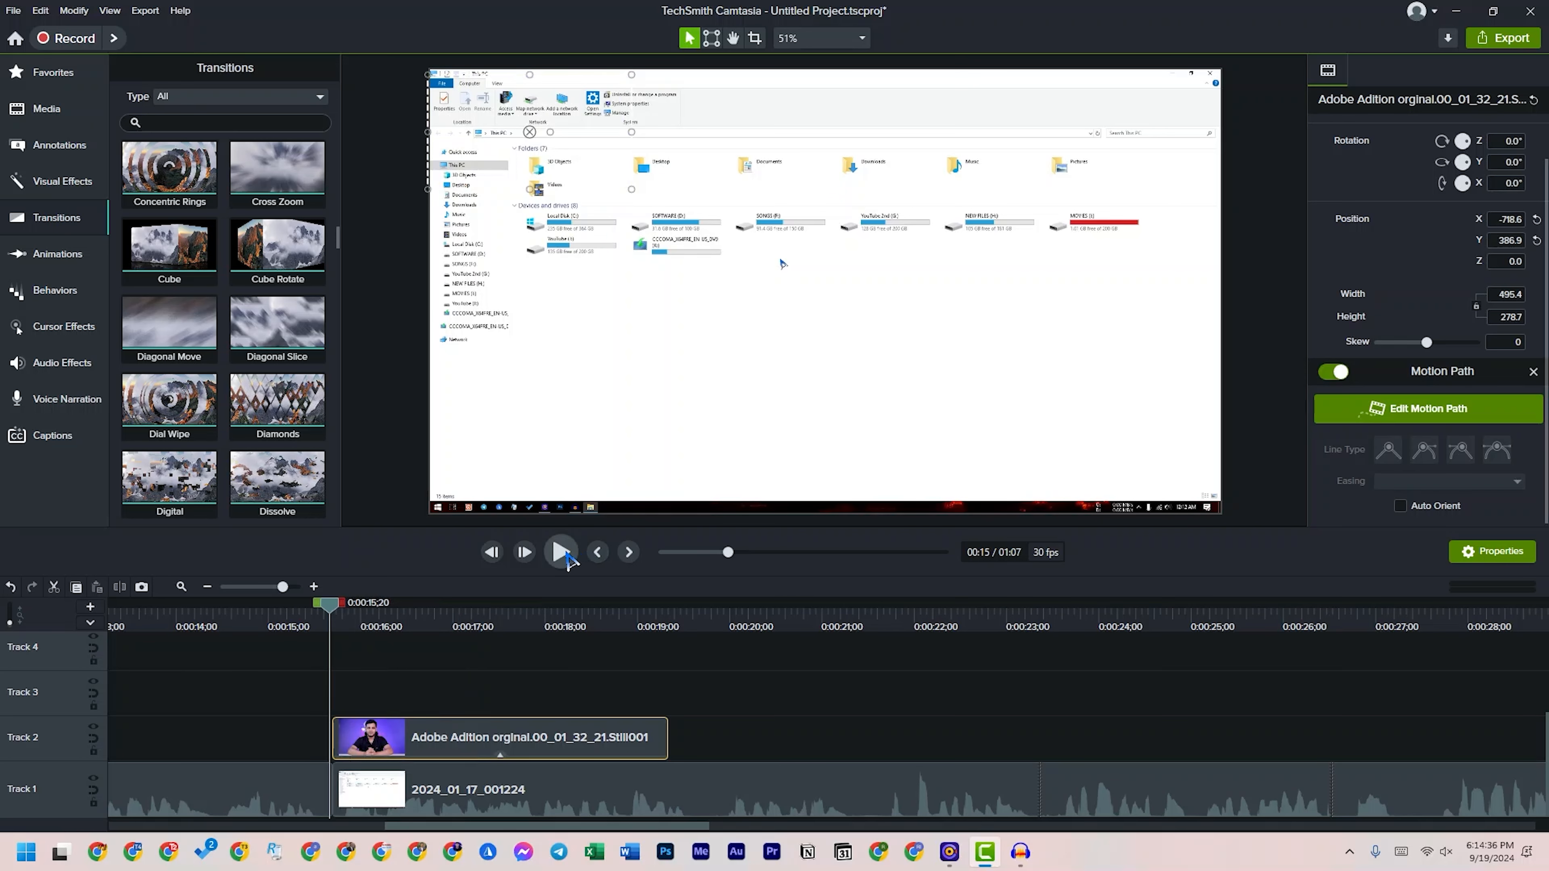
click(450, 745)
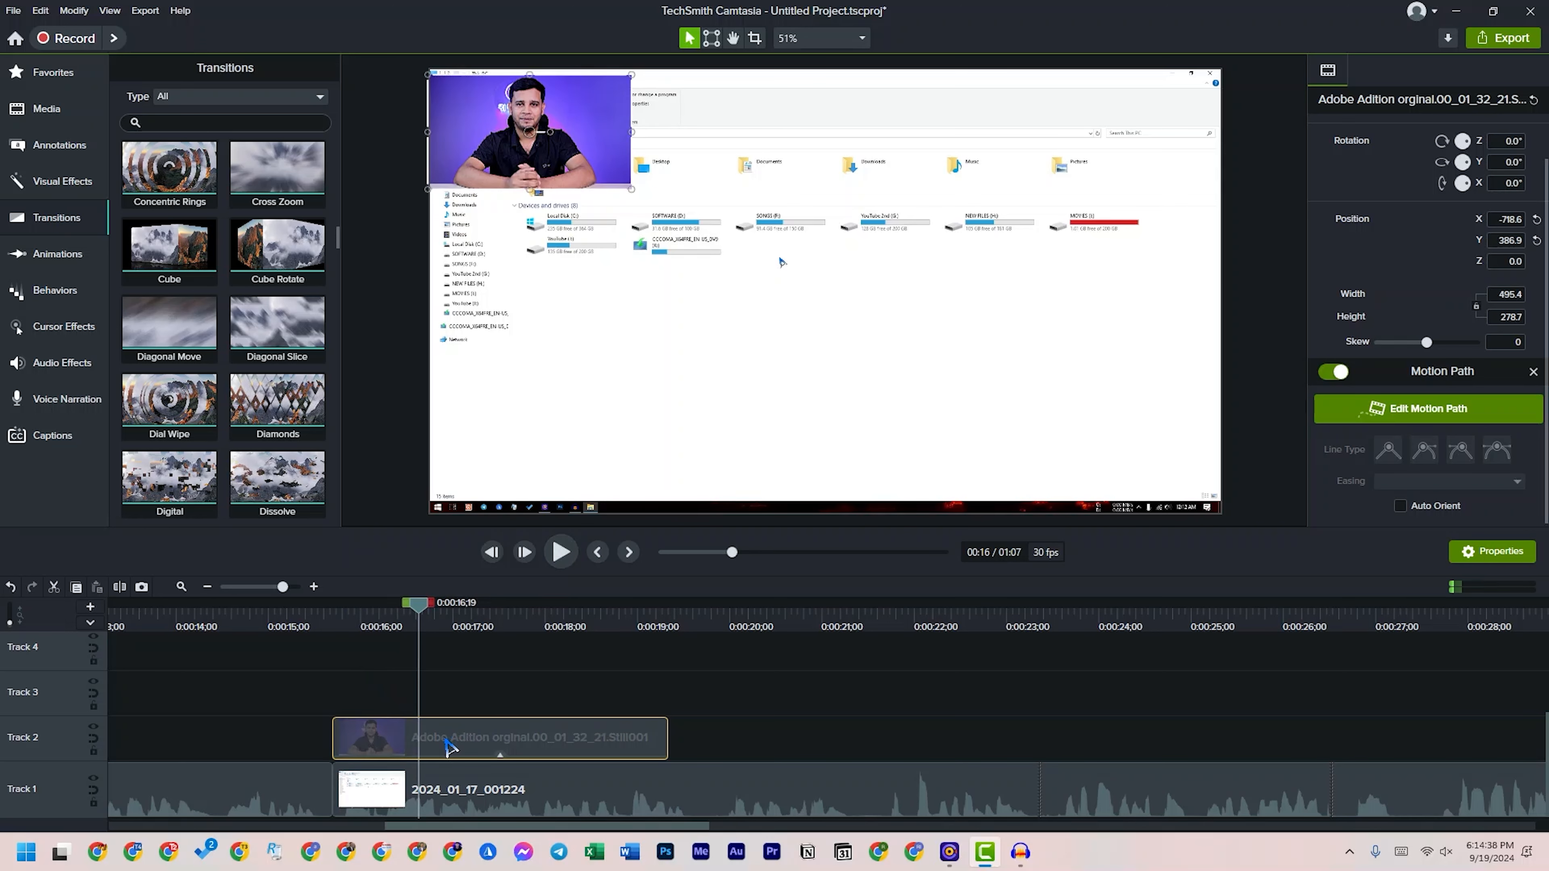
key(Delete)
click(327, 625)
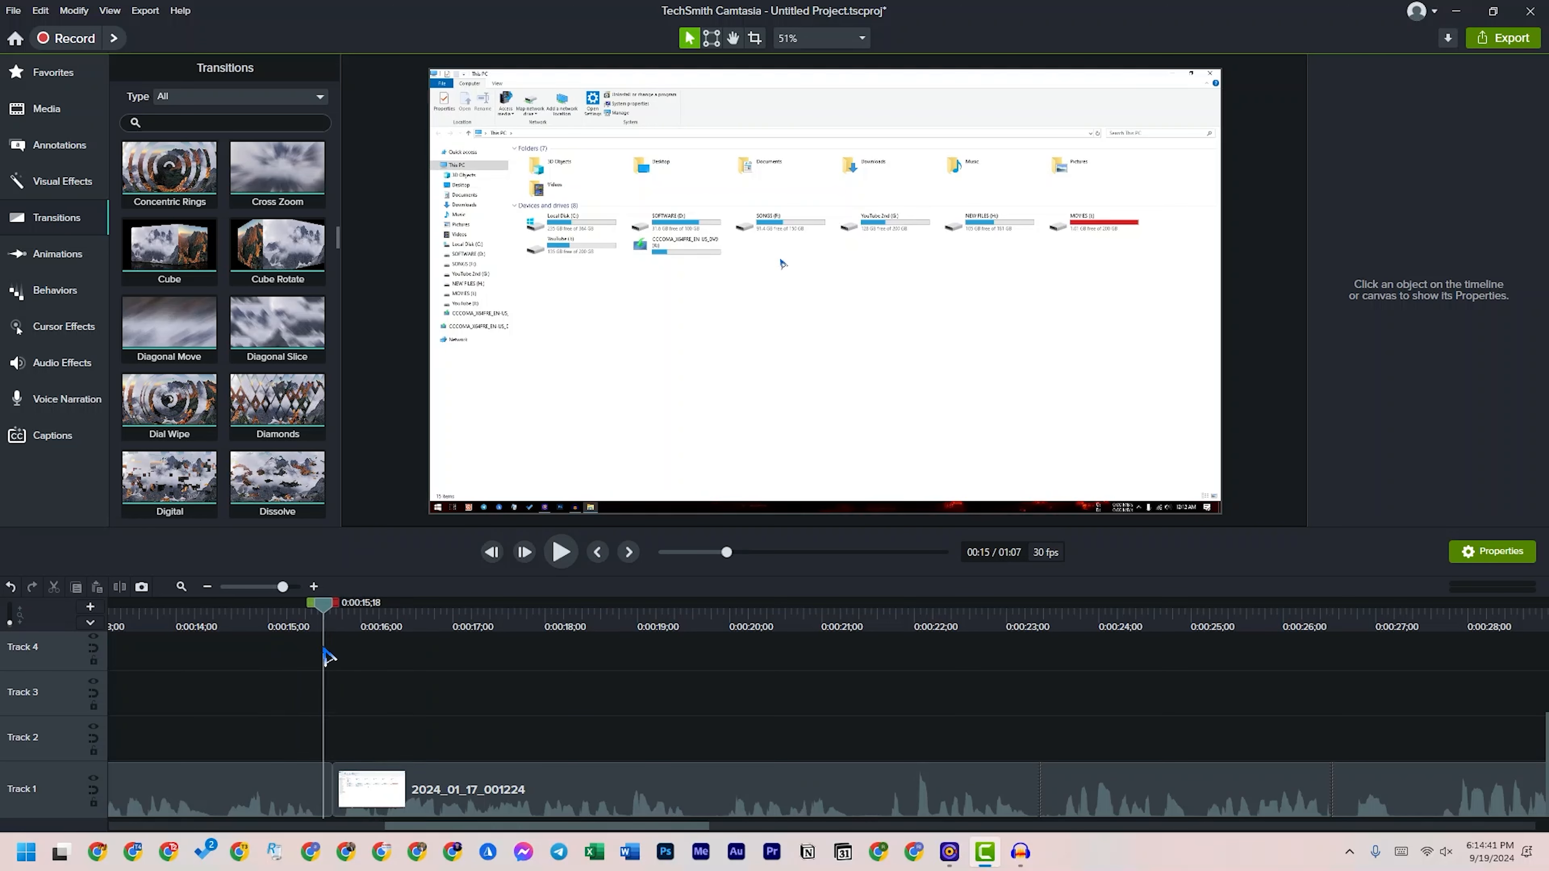
- Split the third fireplace clip at the playhead near 0:07 and delete the unwanted piece
scroll(298, 774, left, 10)
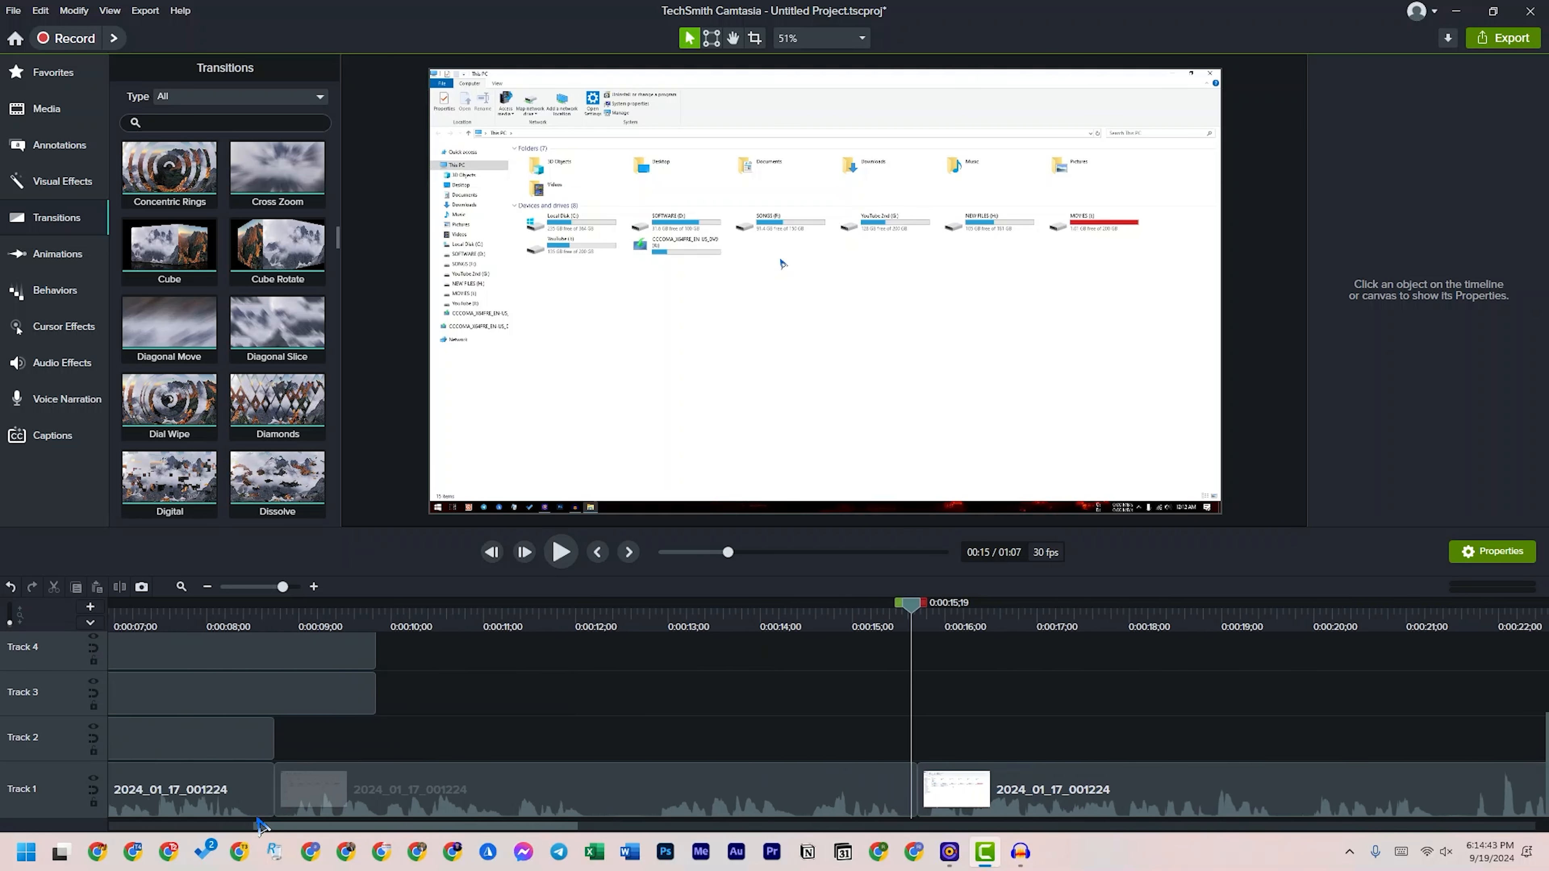
click(738, 787)
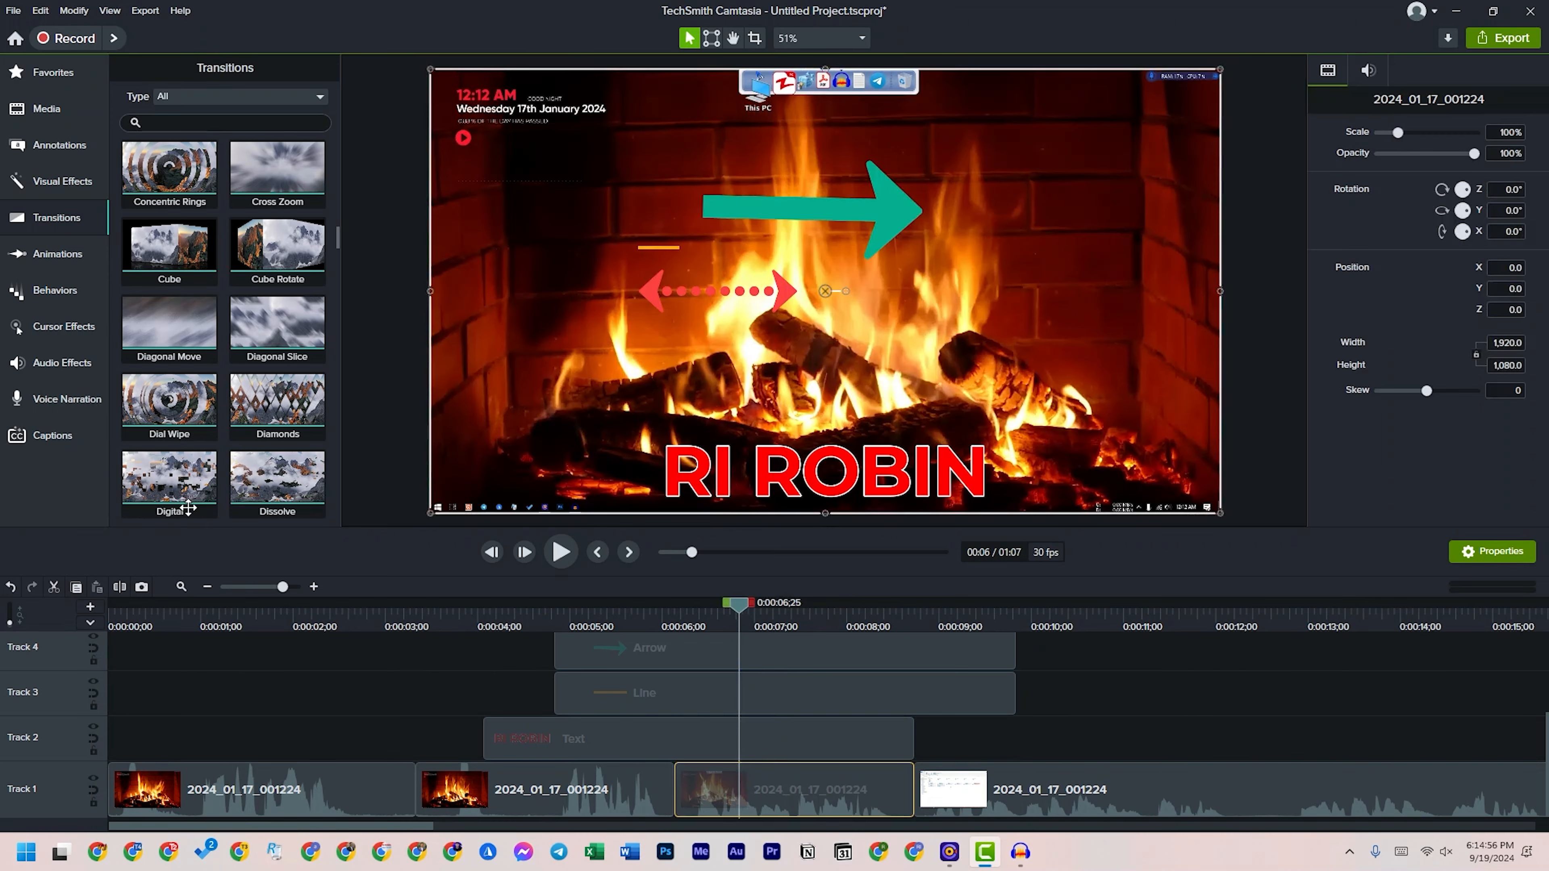
click(119, 587)
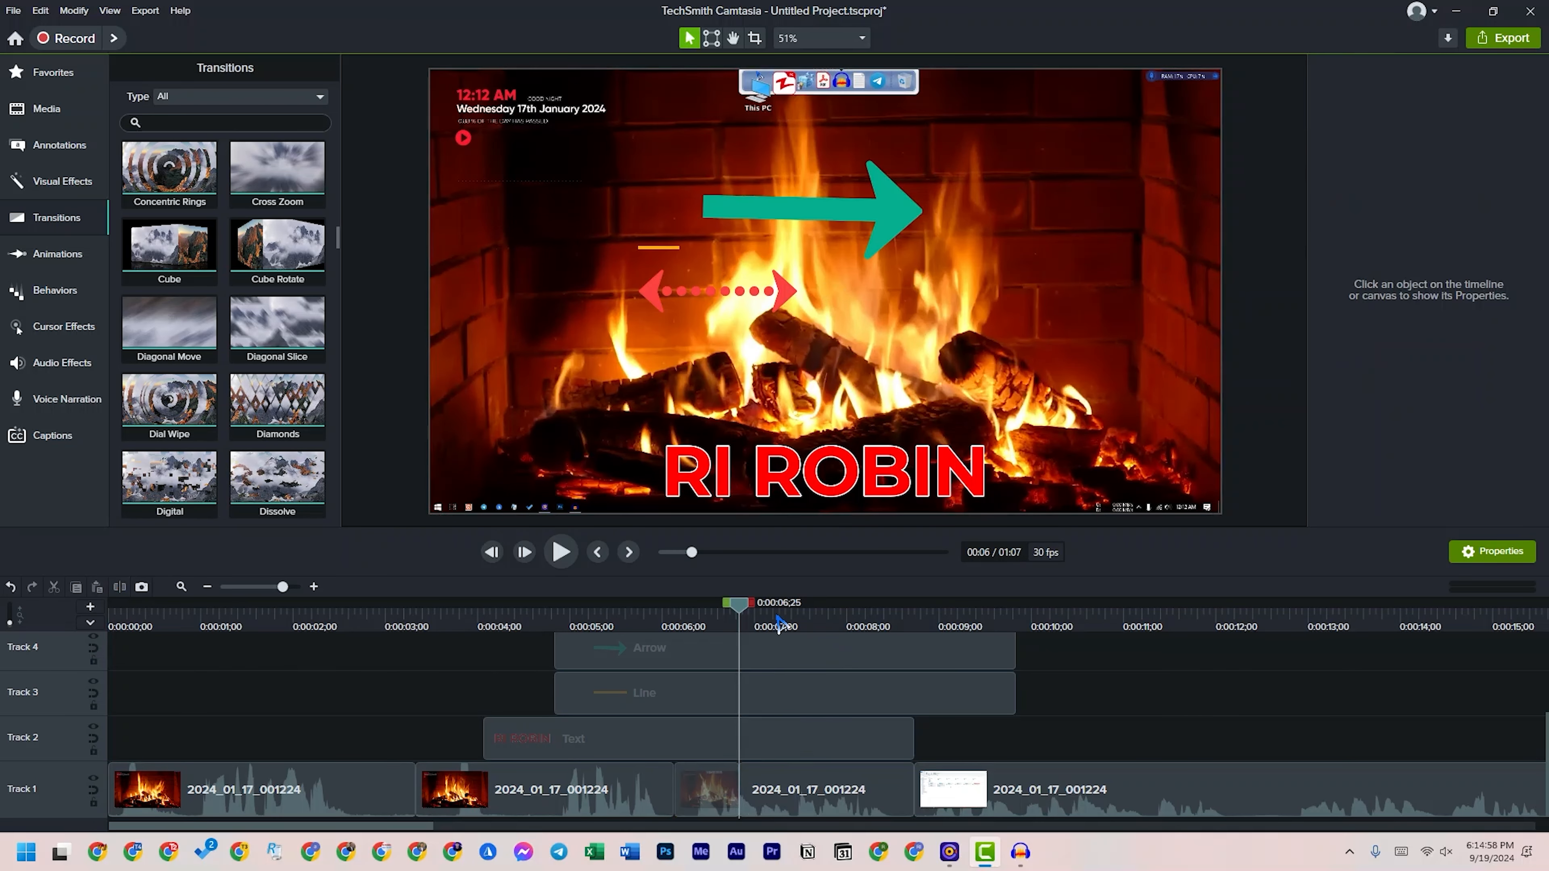
click(782, 792)
click(119, 586)
key(Delete)
- Delete the Arrow and Line annotations and shorten the Text overlay, checking the cut into the Explorer footage
drag(1071, 651, 910, 687)
key(Delete)
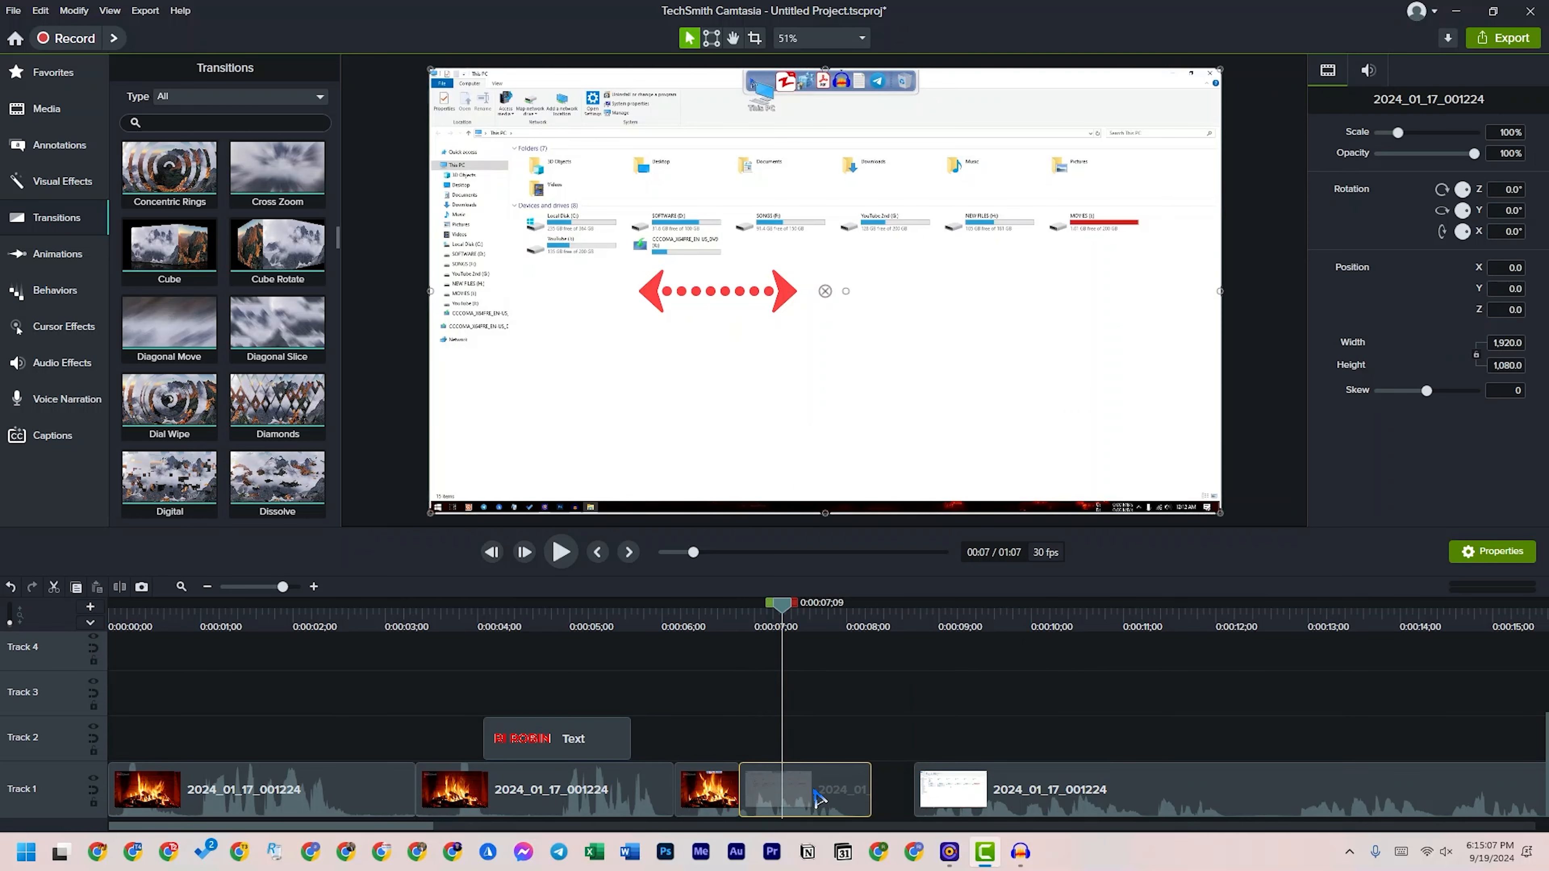
click(727, 622)
drag(732, 615, 763, 621)
click(793, 729)
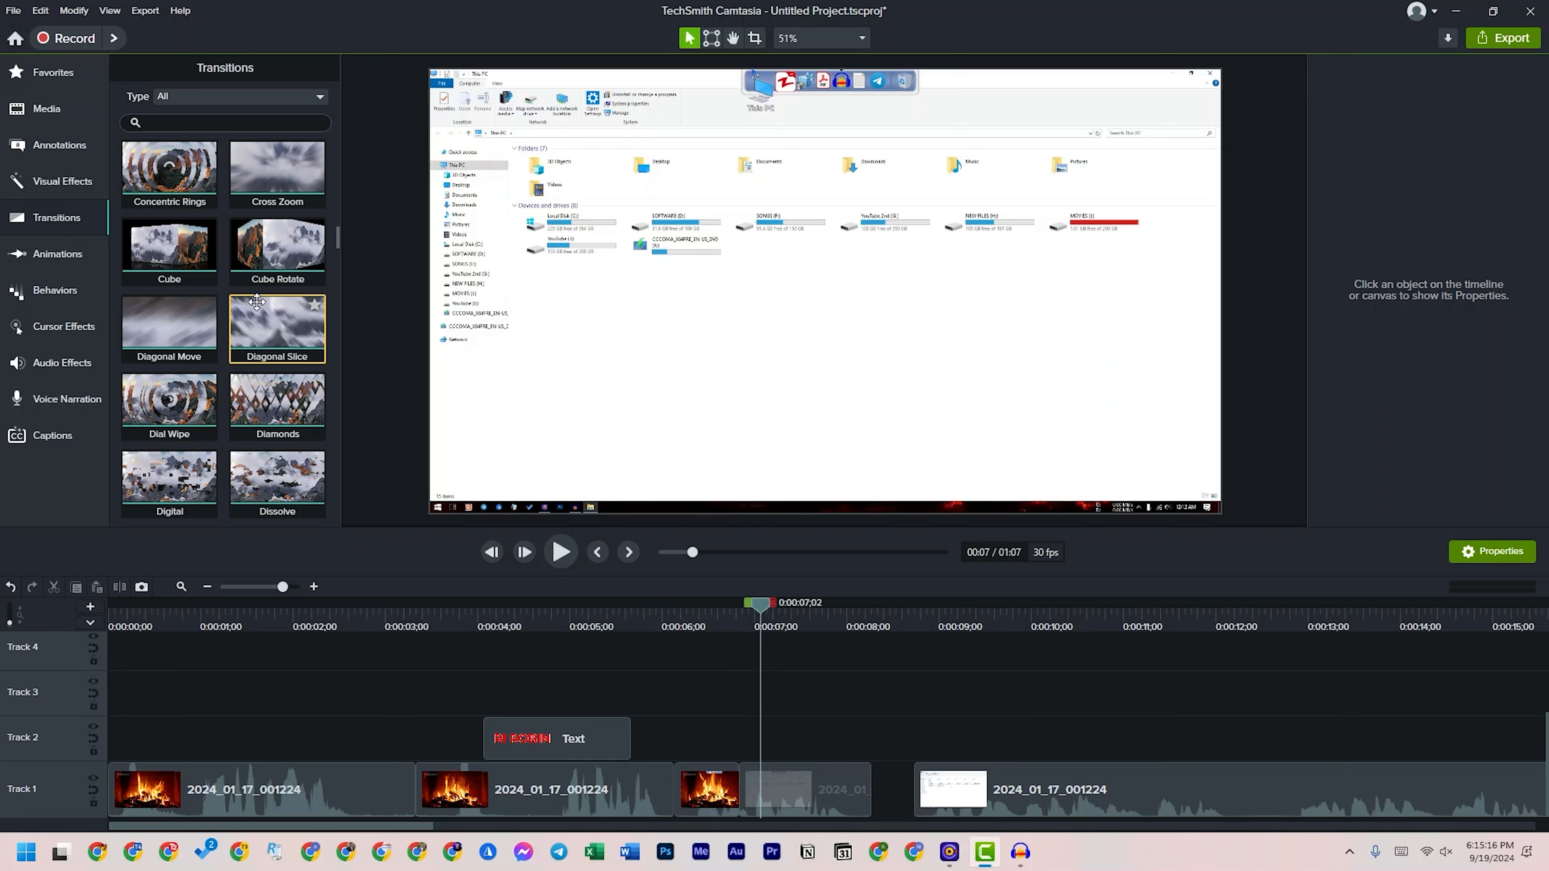
scroll(173, 365, up, 3)
scroll(175, 355, up, 3)
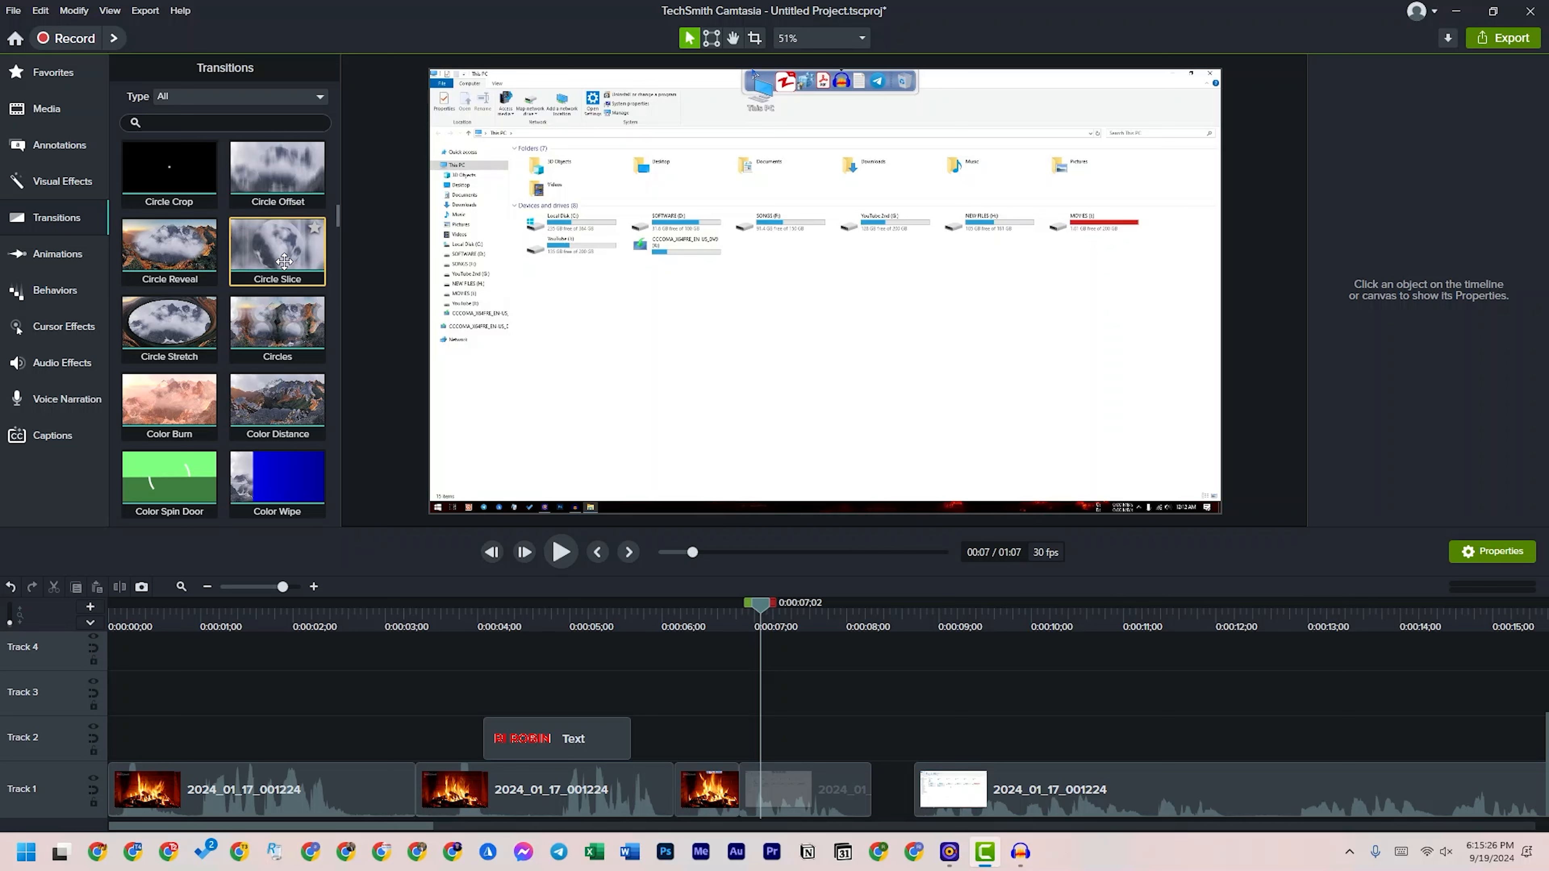
- Add a Circle Slice transition at the fireplace-to-Explorer cut, shorten it, and preview it
drag(260, 256, 770, 776)
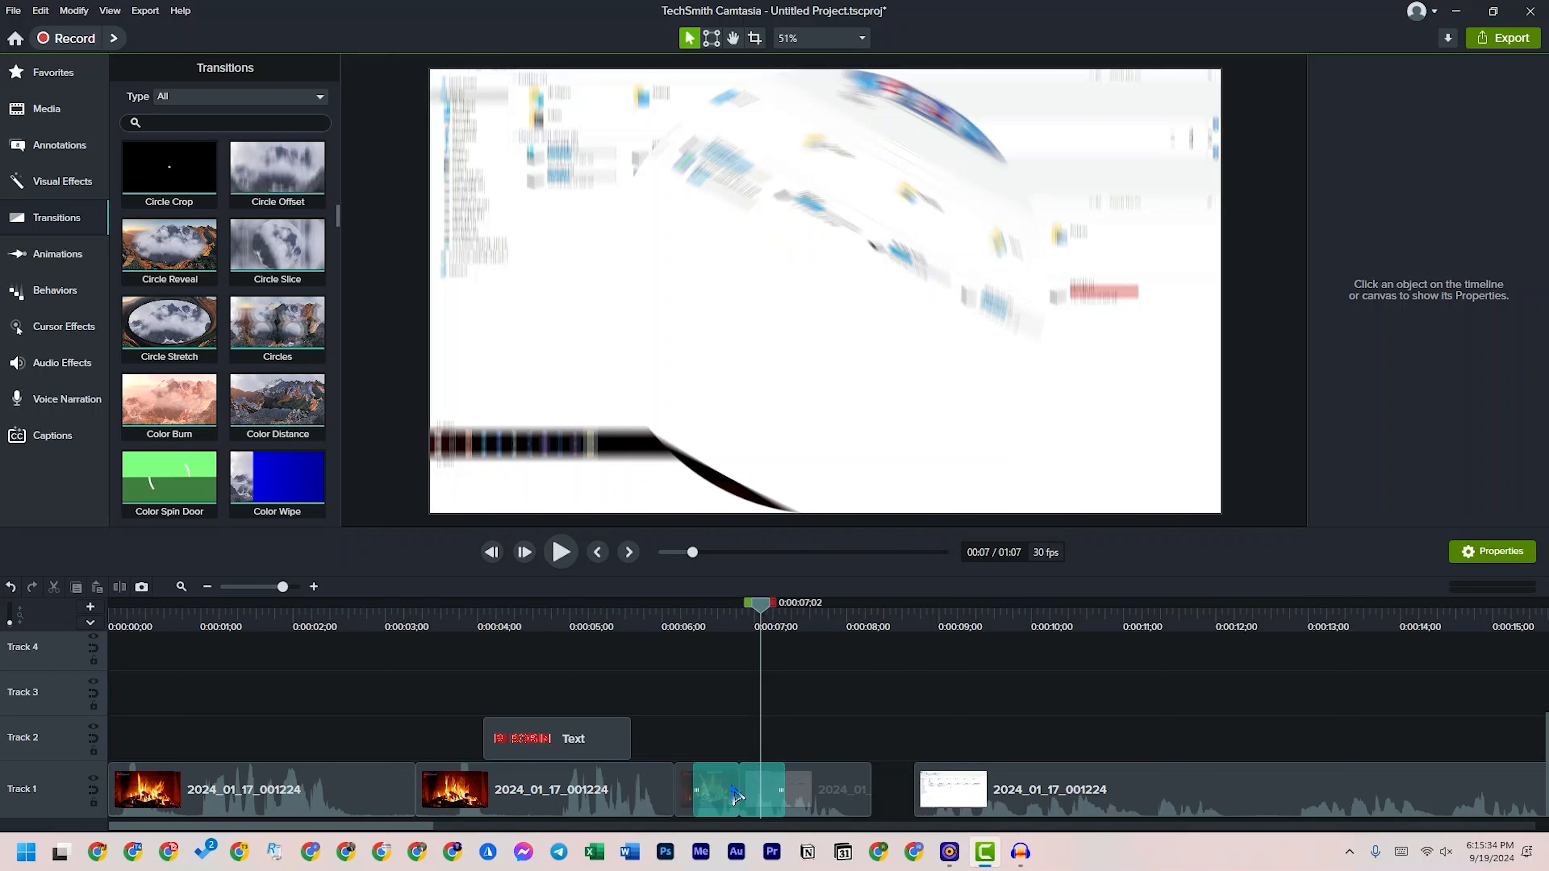
click(781, 789)
drag(781, 789, 753, 789)
click(709, 614)
click(561, 553)
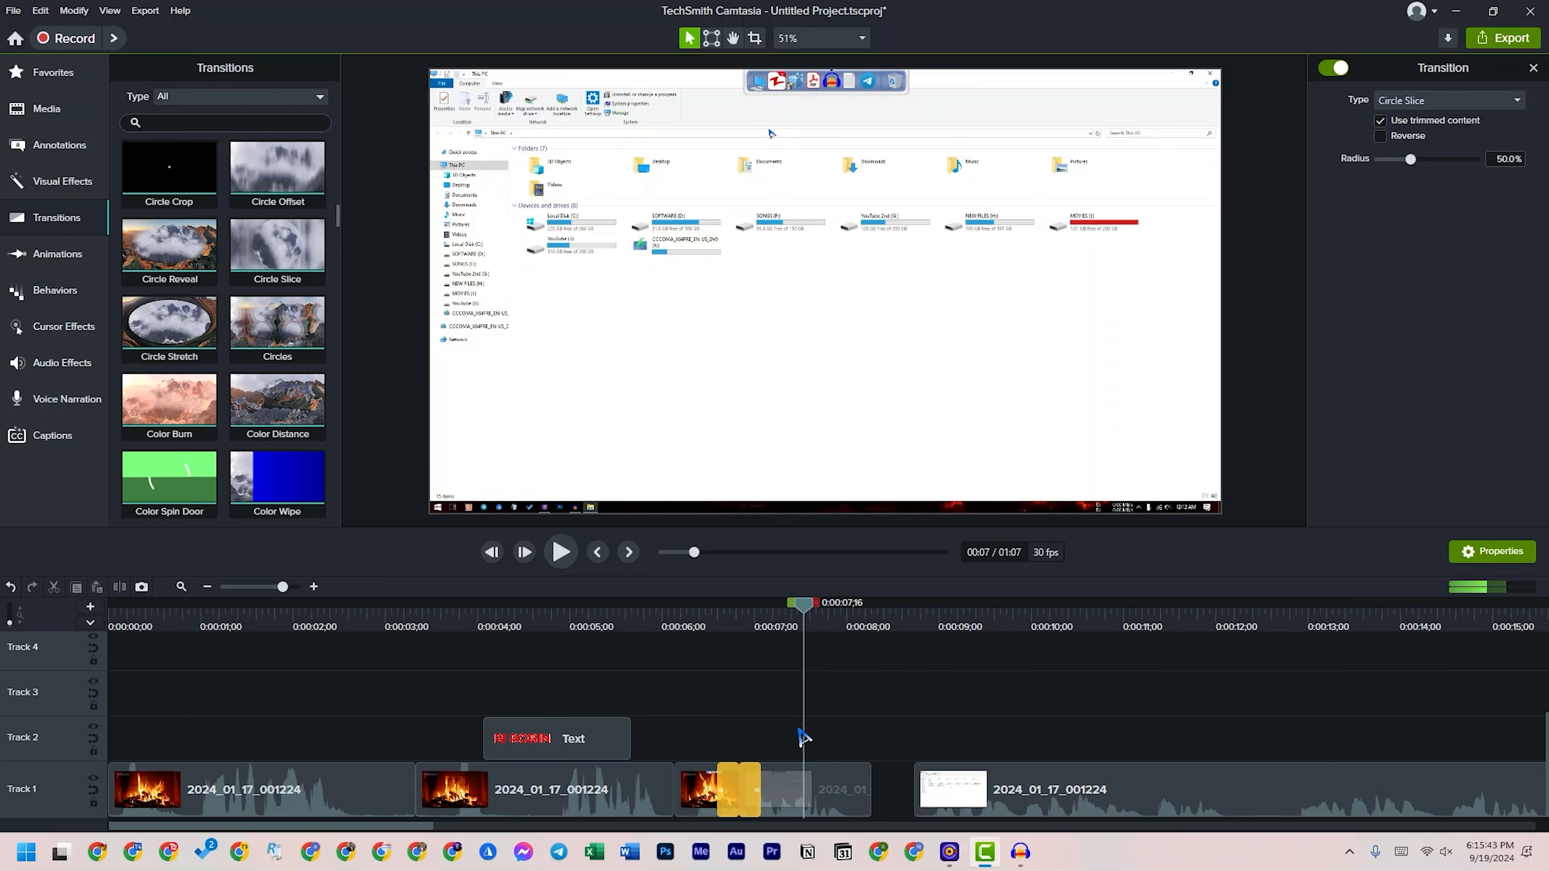
click(728, 617)
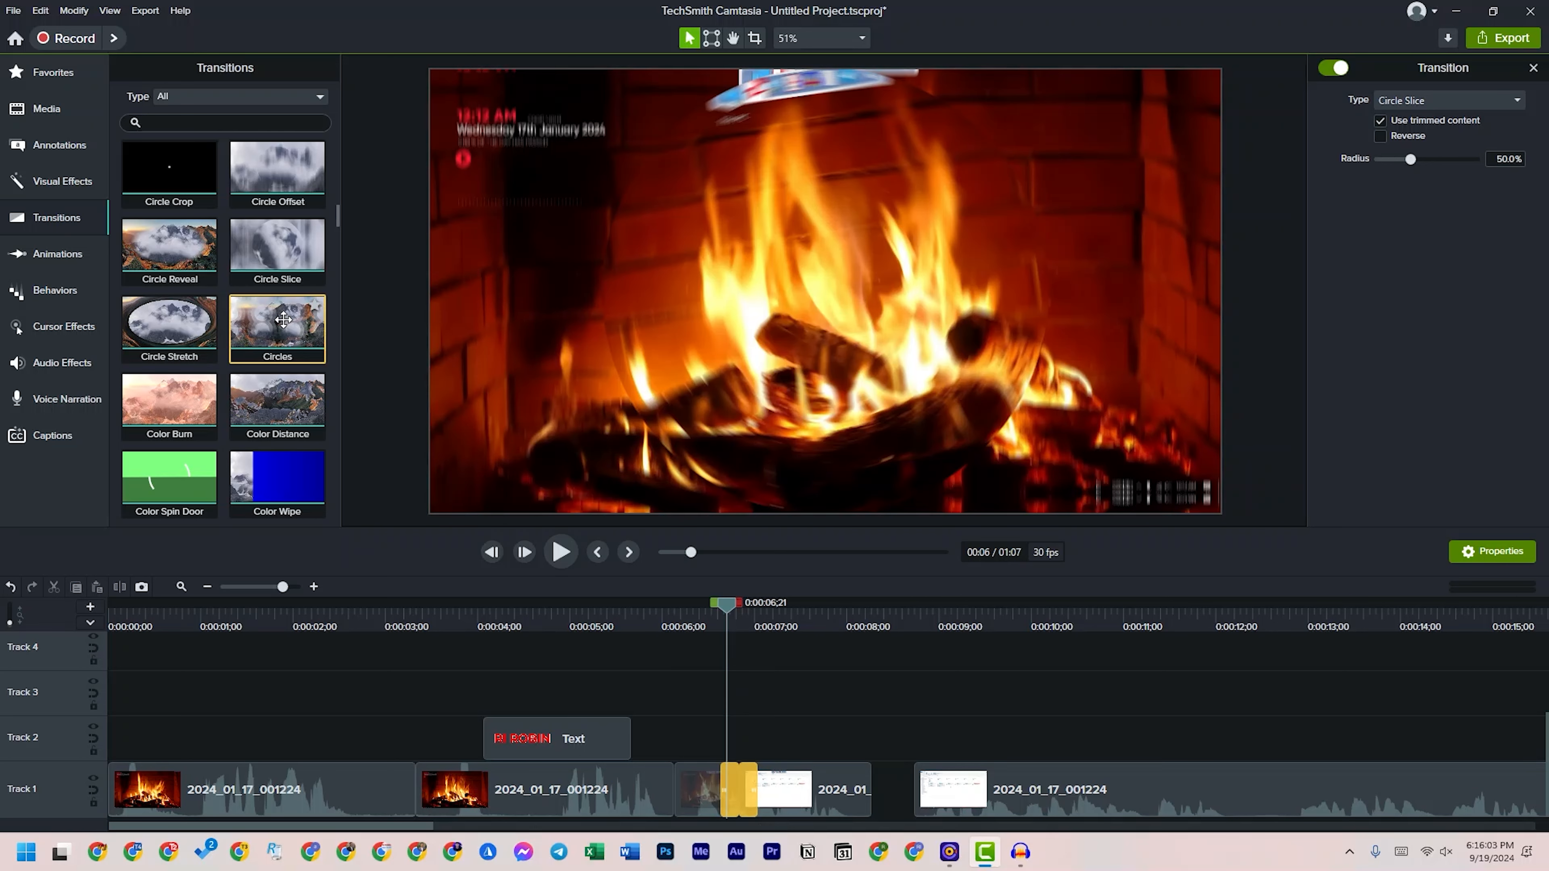
- Place a Diagonal Move transition between the first two clips and play it back
scroll(300, 338, down, 6)
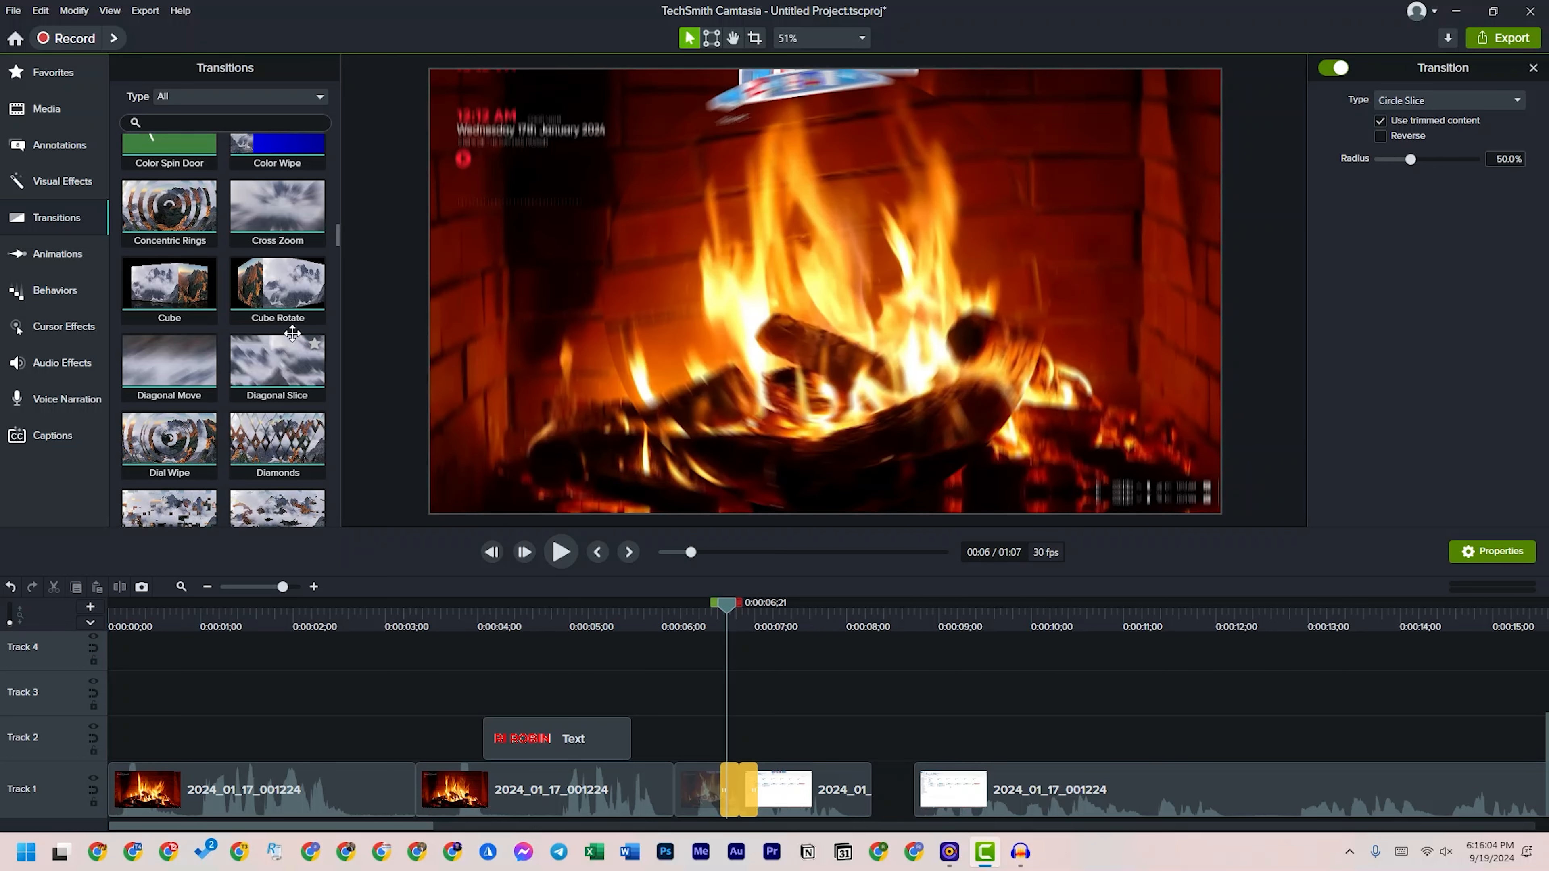
drag(300, 338, 415, 789)
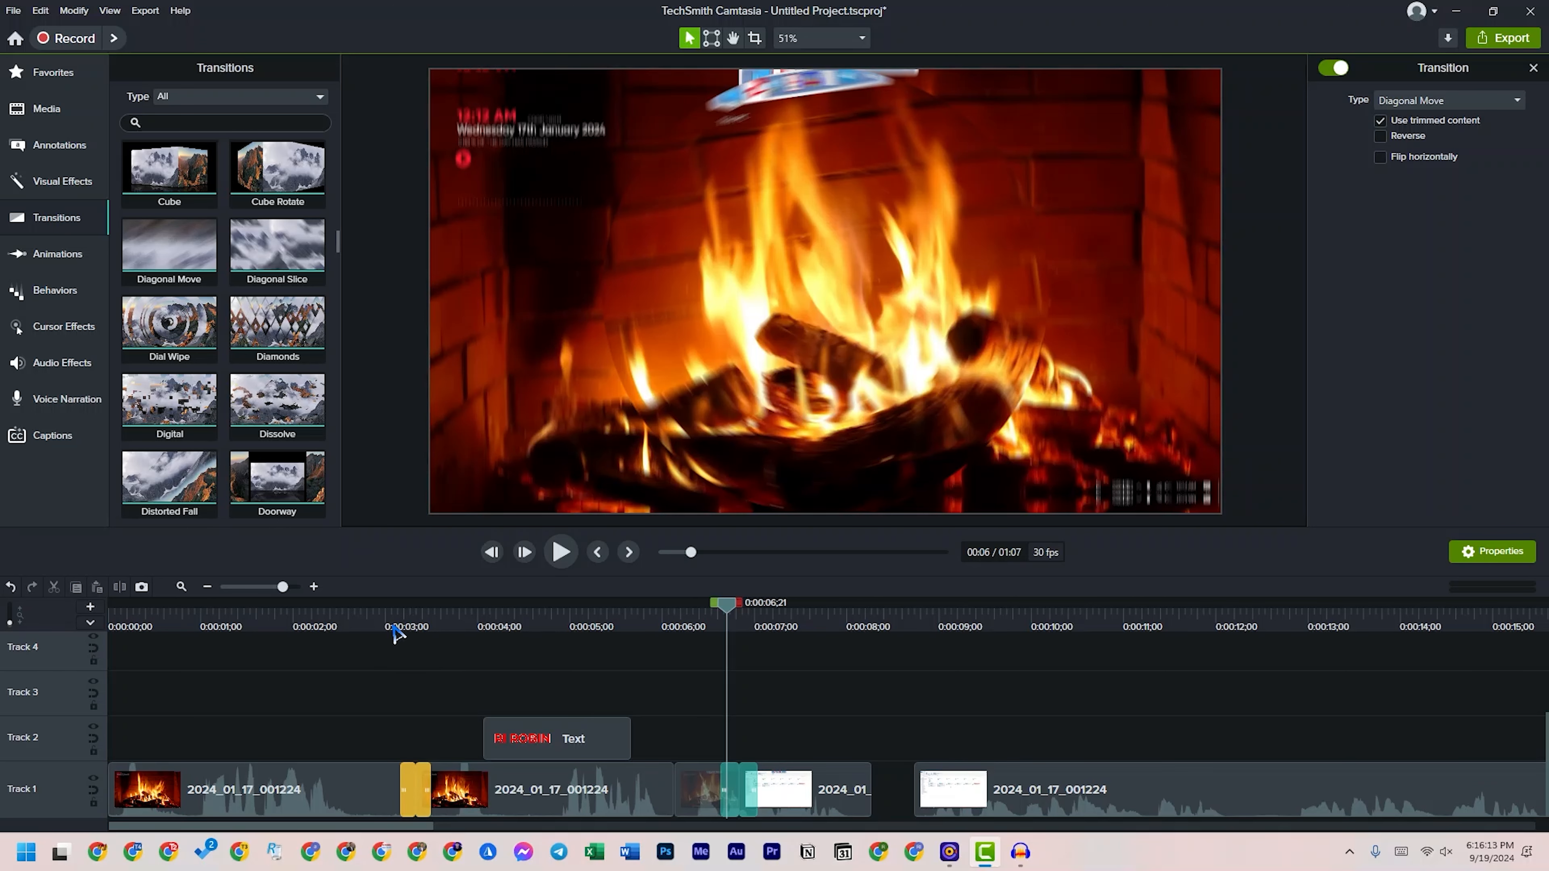
click(378, 613)
key(space)
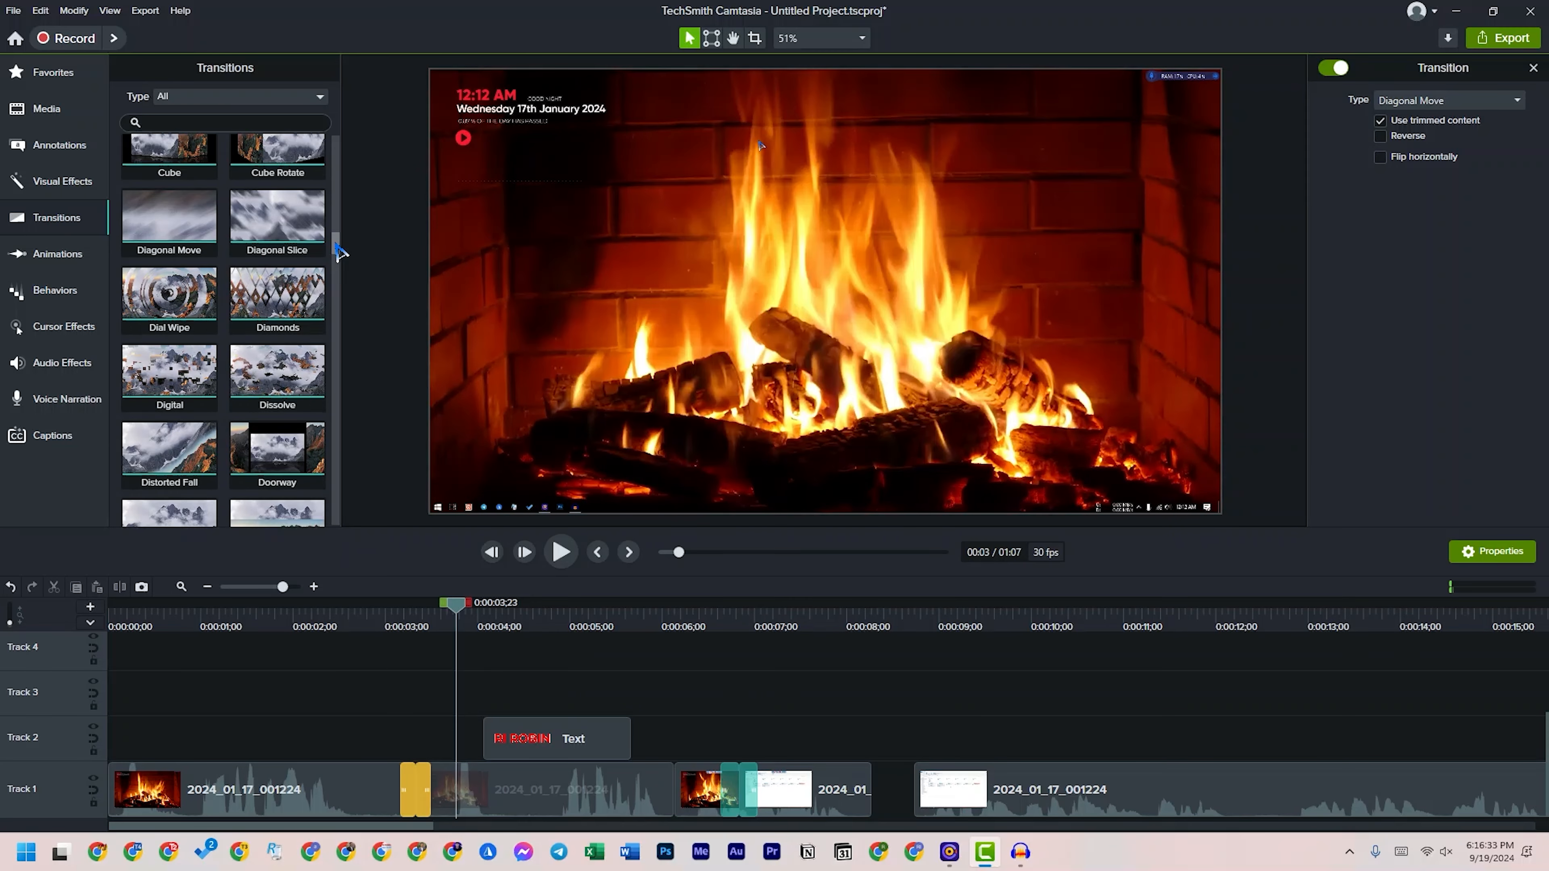
drag(335, 434, 383, 121)
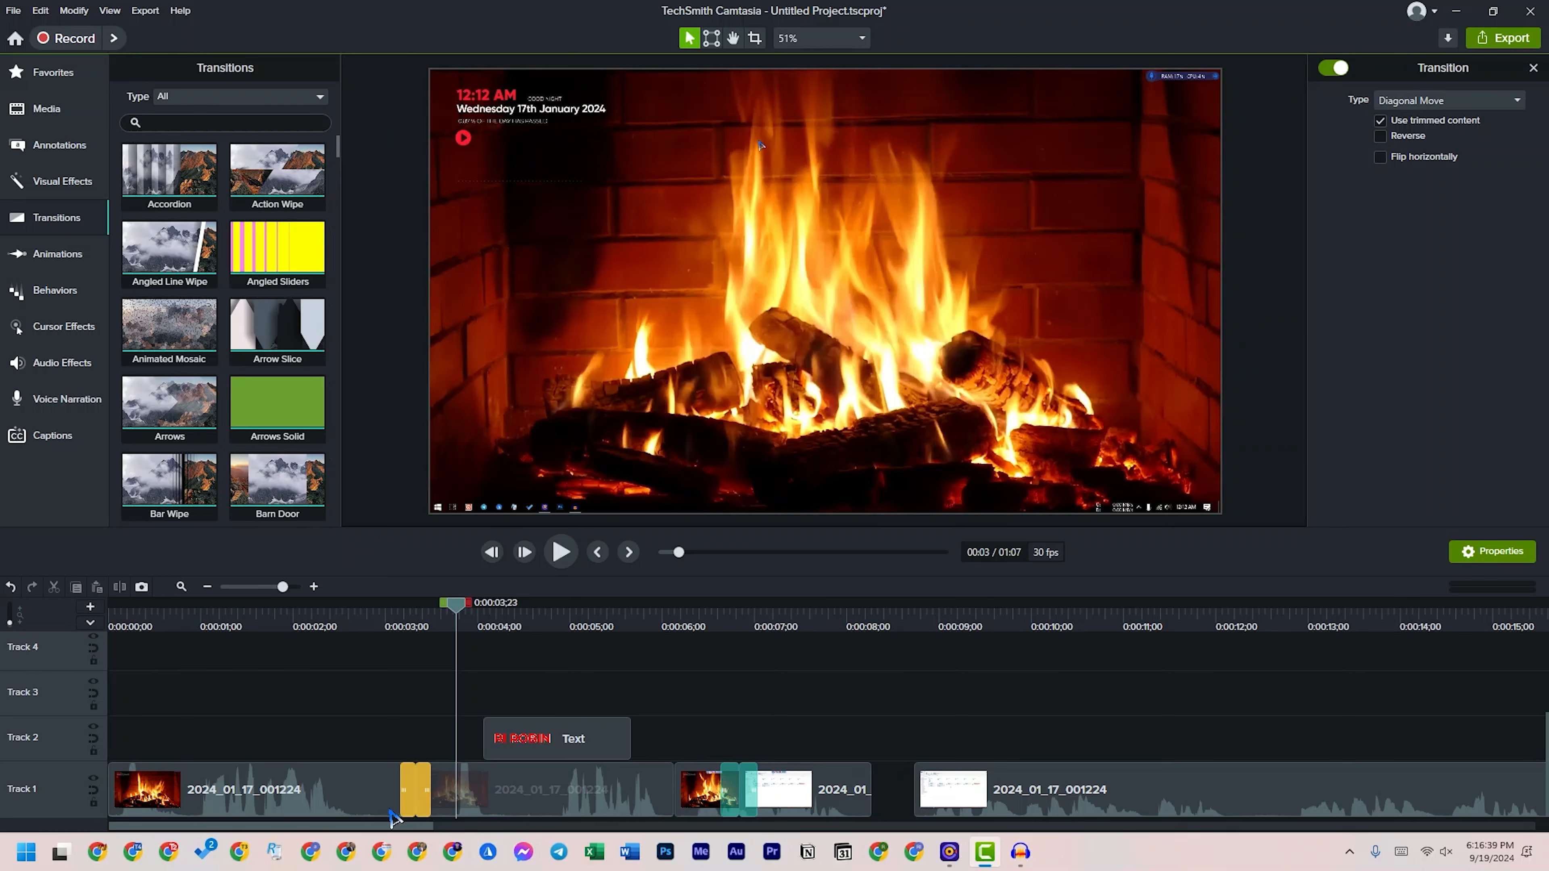
- Close the gap before the Explorer recording clip and scrub through the transition into it
click(716, 719)
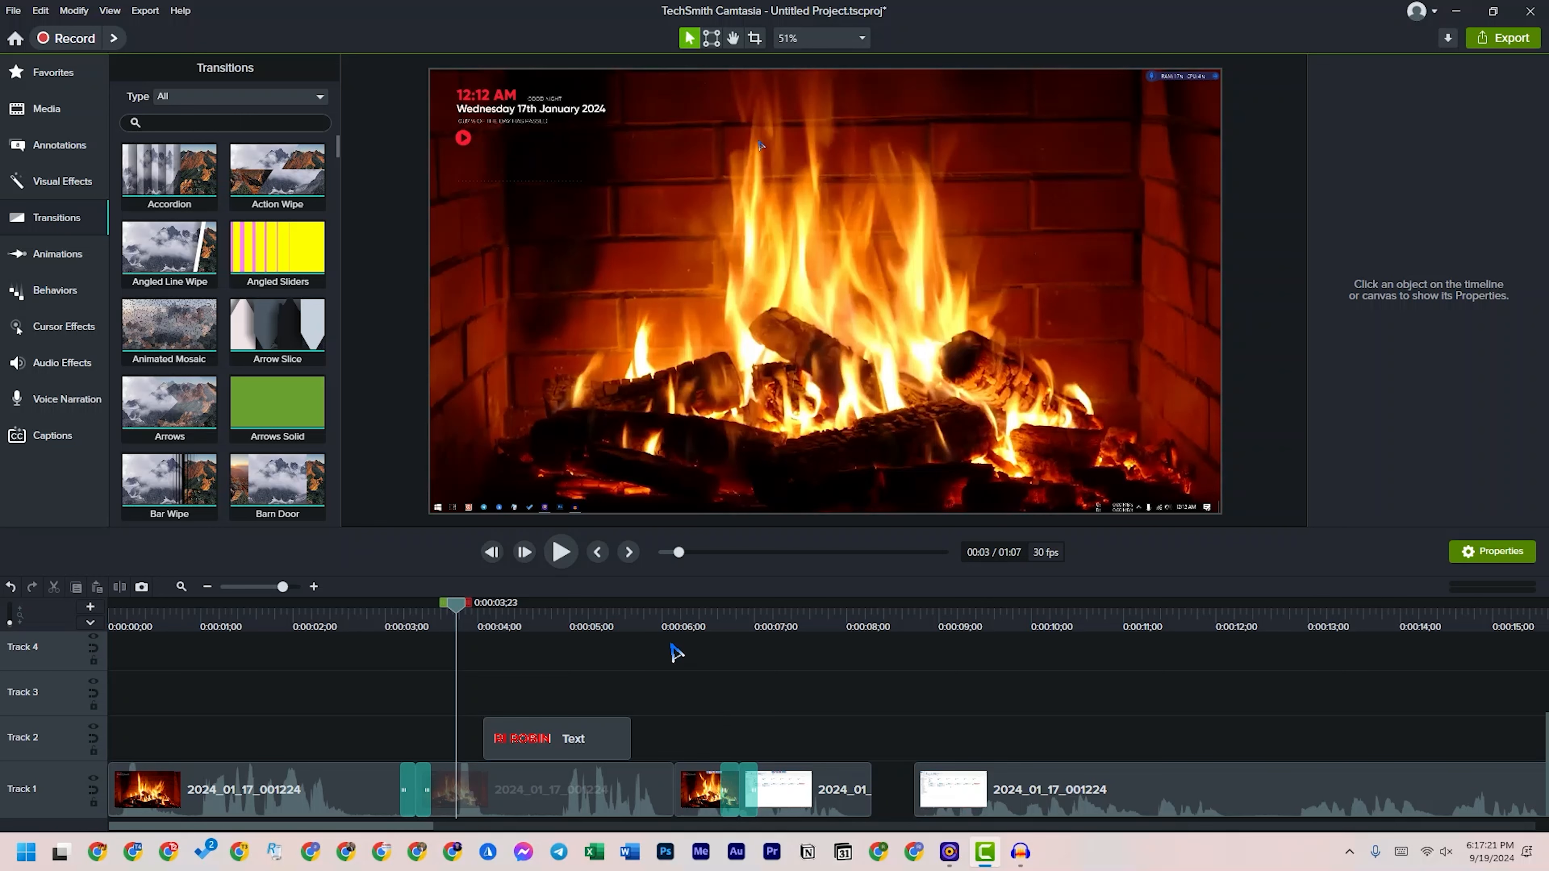
drag(969, 788, 926, 788)
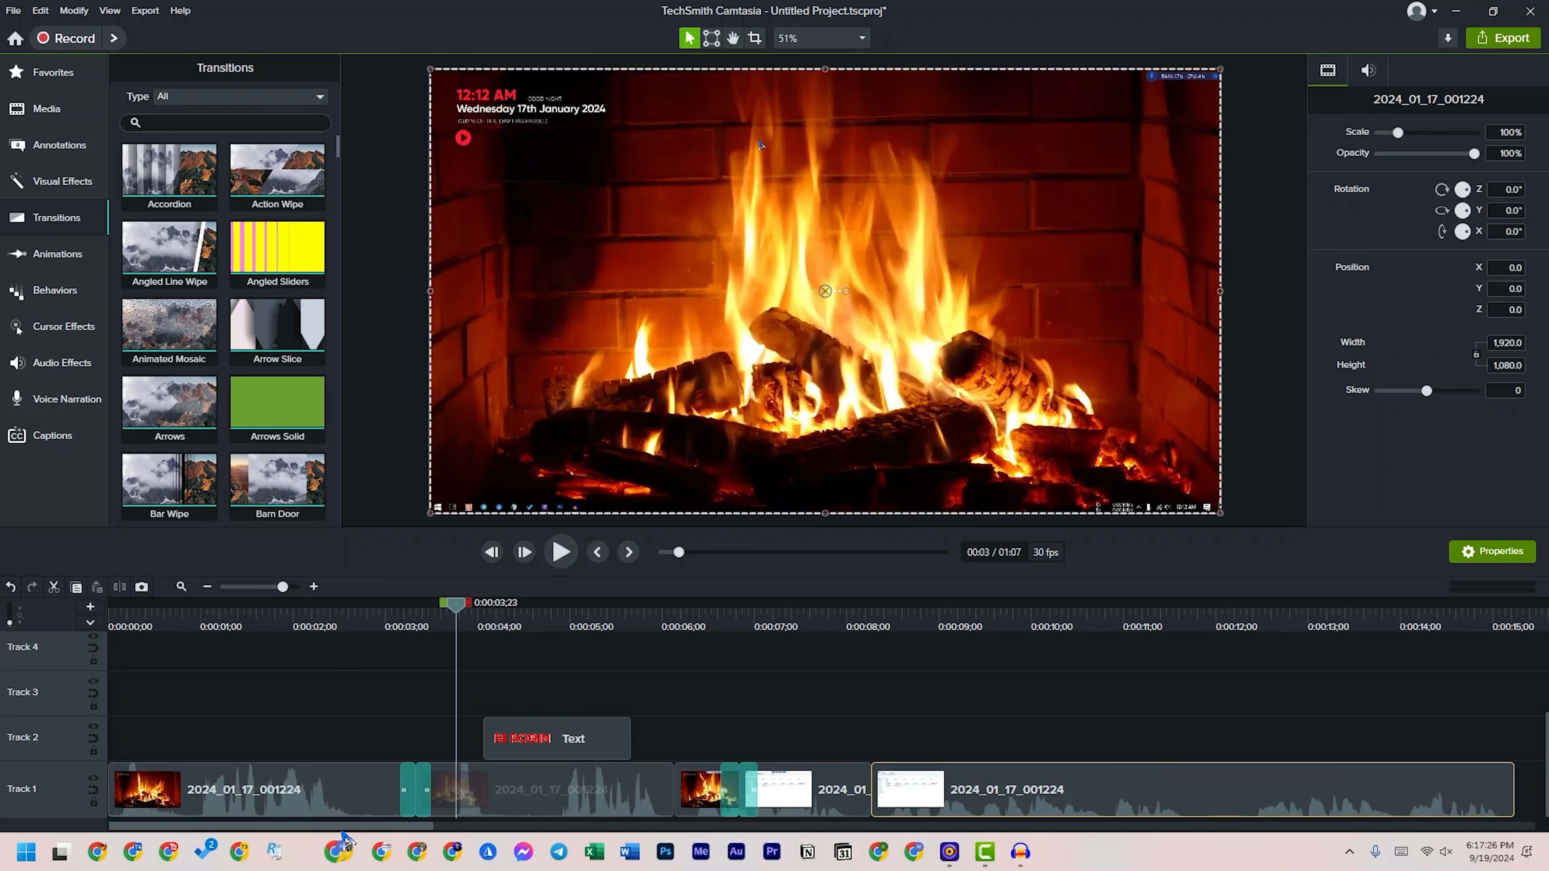
click(720, 611)
drag(722, 613, 780, 618)
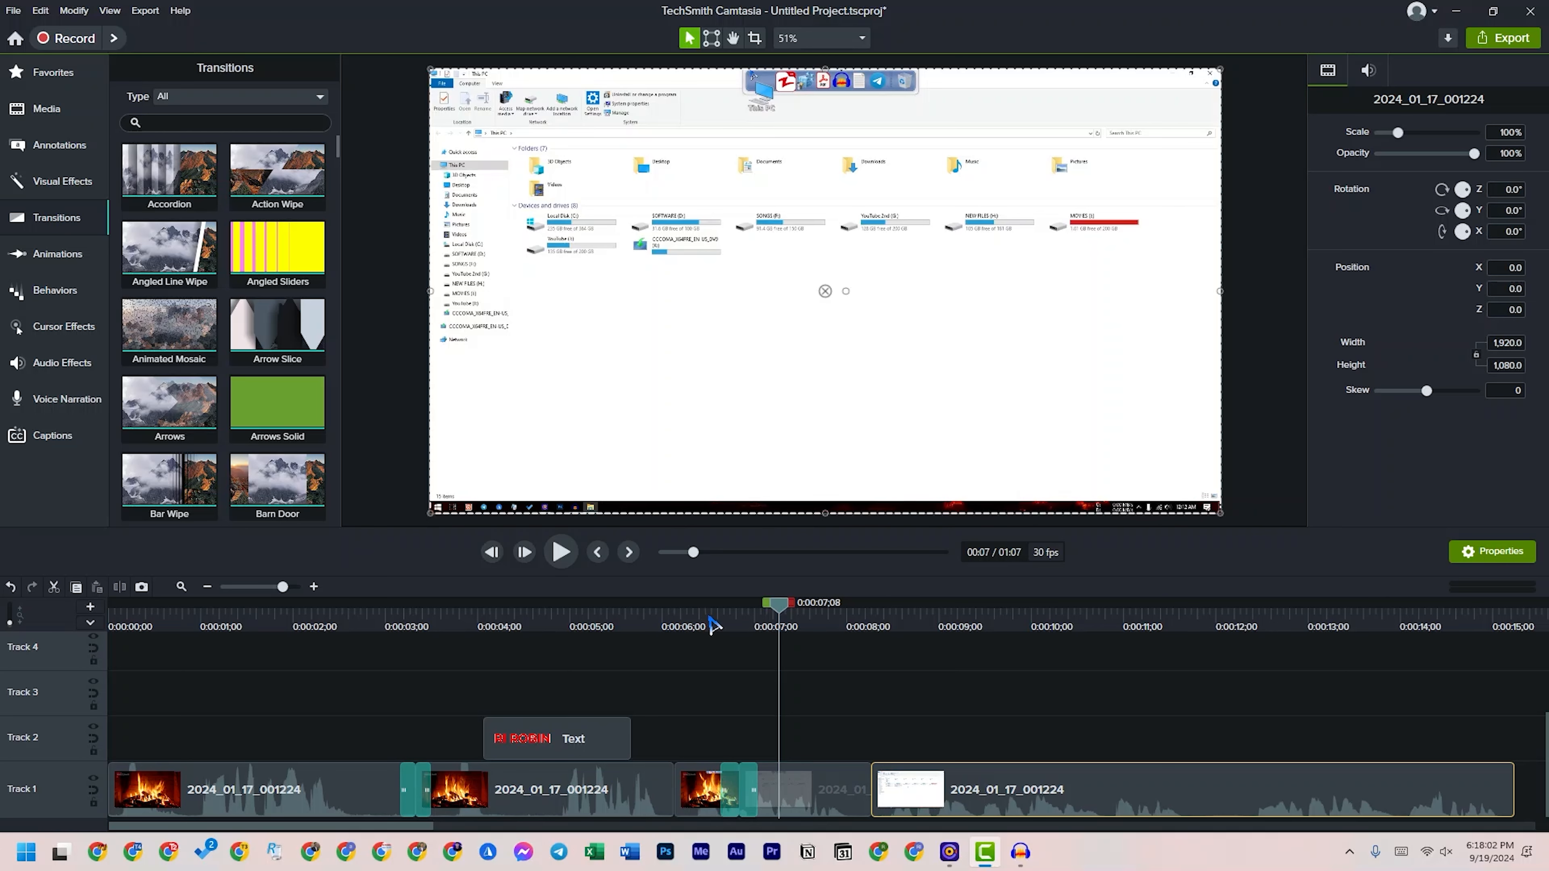
click(714, 624)
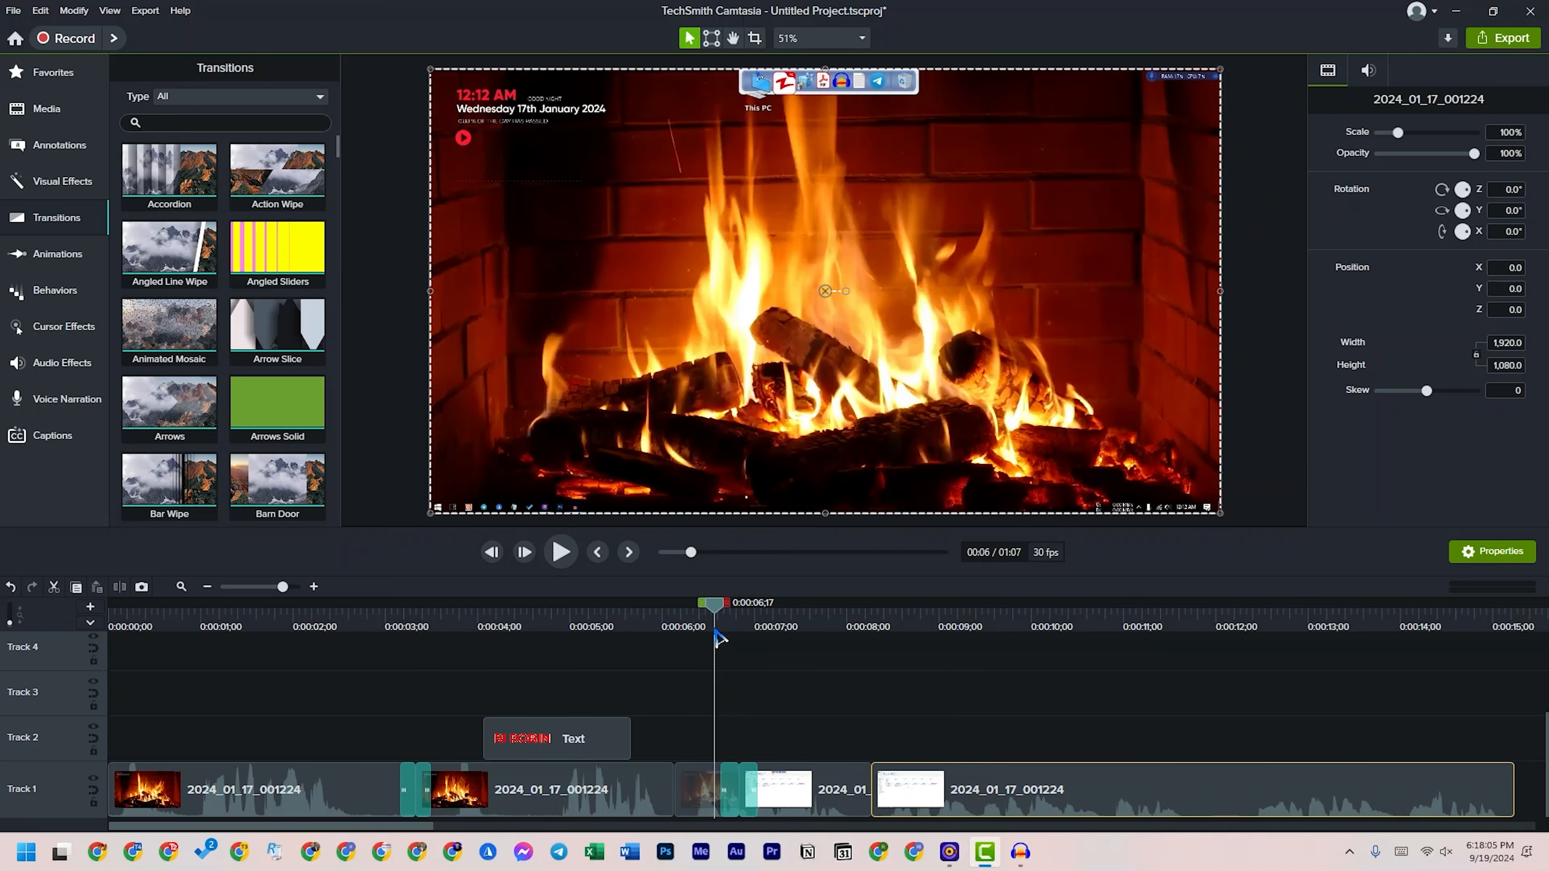
drag(712, 614, 765, 650)
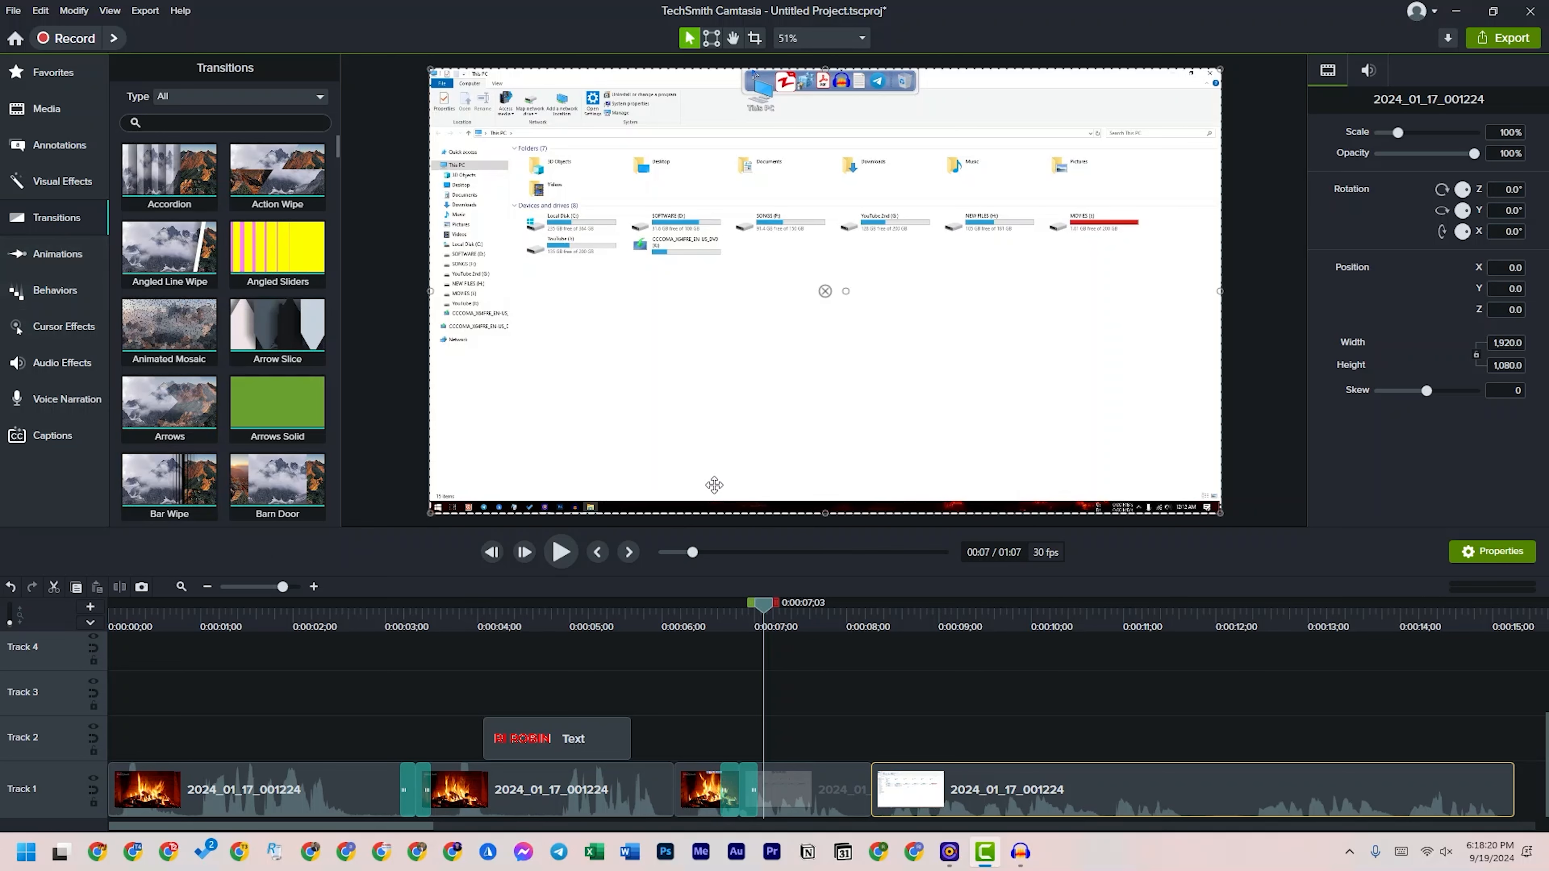
- Delete the Diagonal Move transition at the 0:03 cut
click(753, 793)
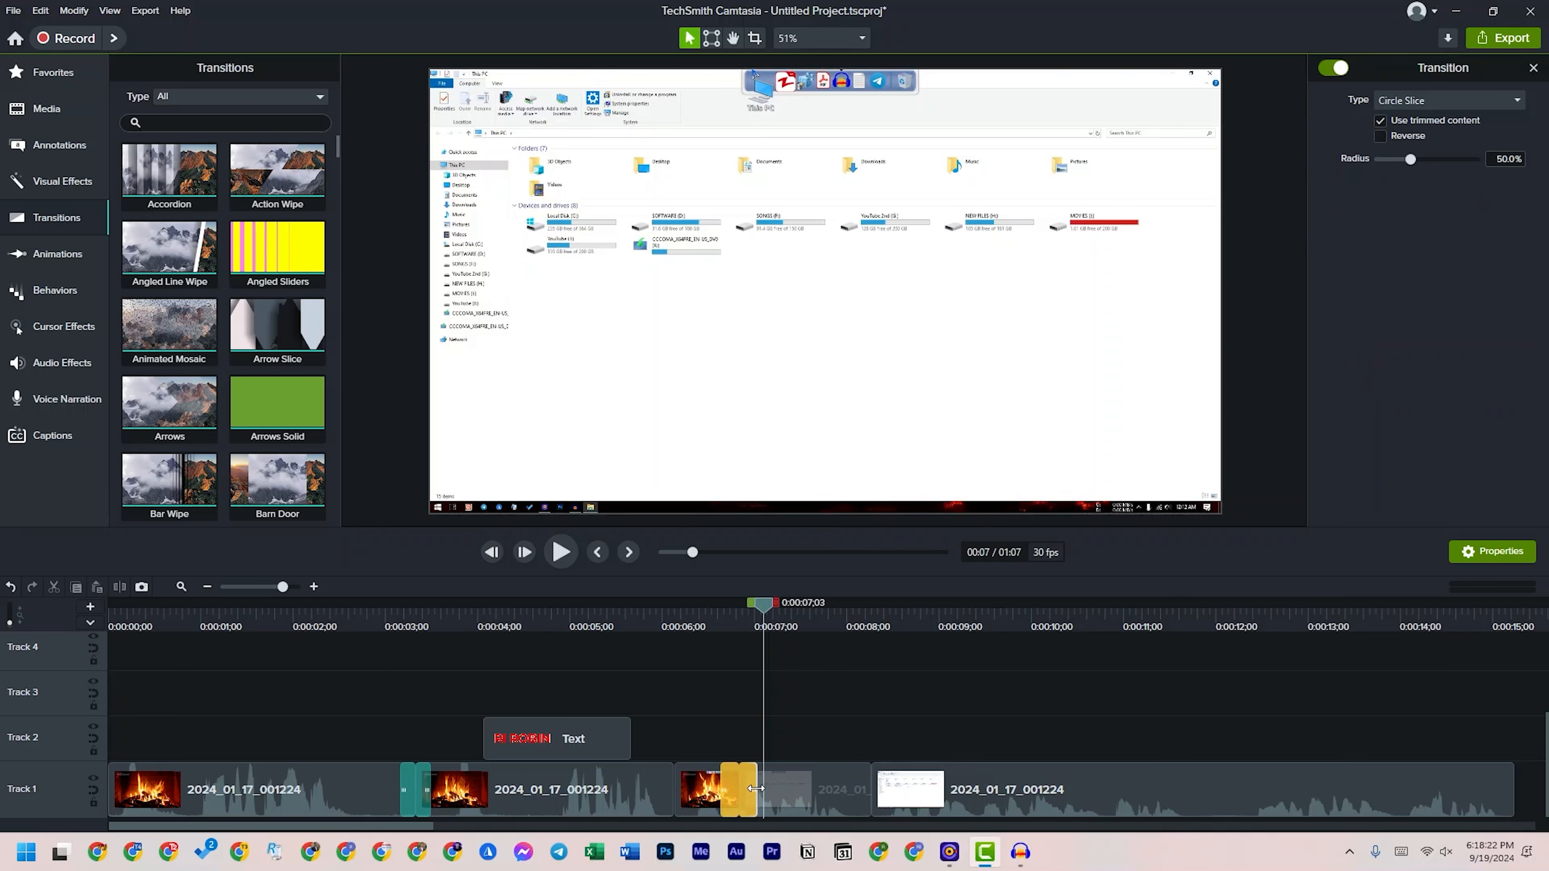
click(439, 793)
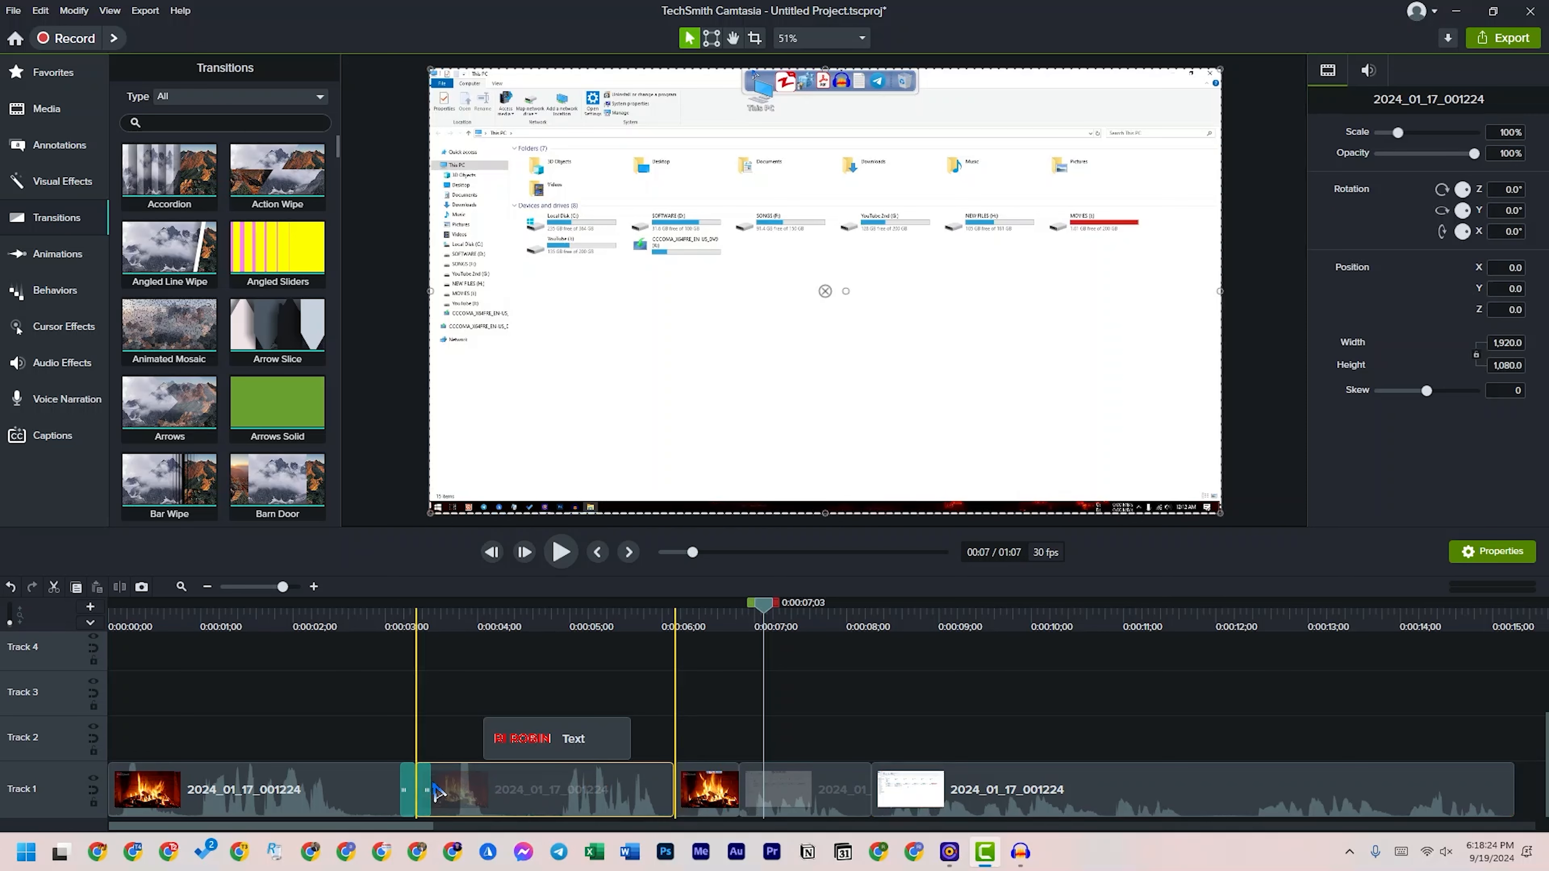
click(423, 783)
key(Delete)
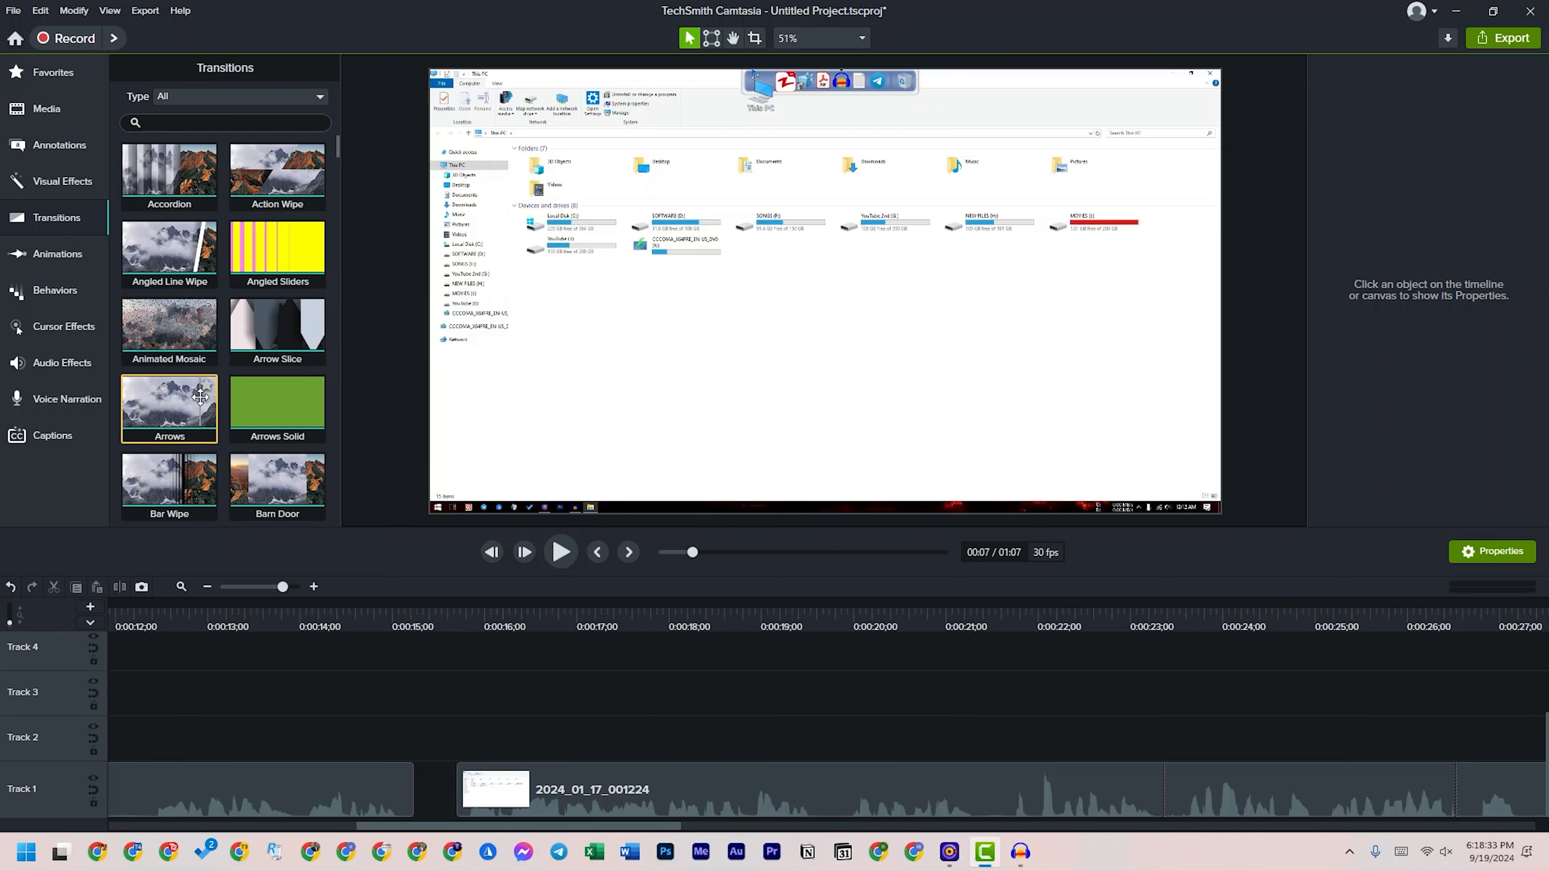
- Browse the Animations, Behaviors, Cursor Effects, Audio Effects and Voice Narration libraries, then switch to Chrome
scroll(271, 324, down, 3)
scroll(245, 414, down, 2)
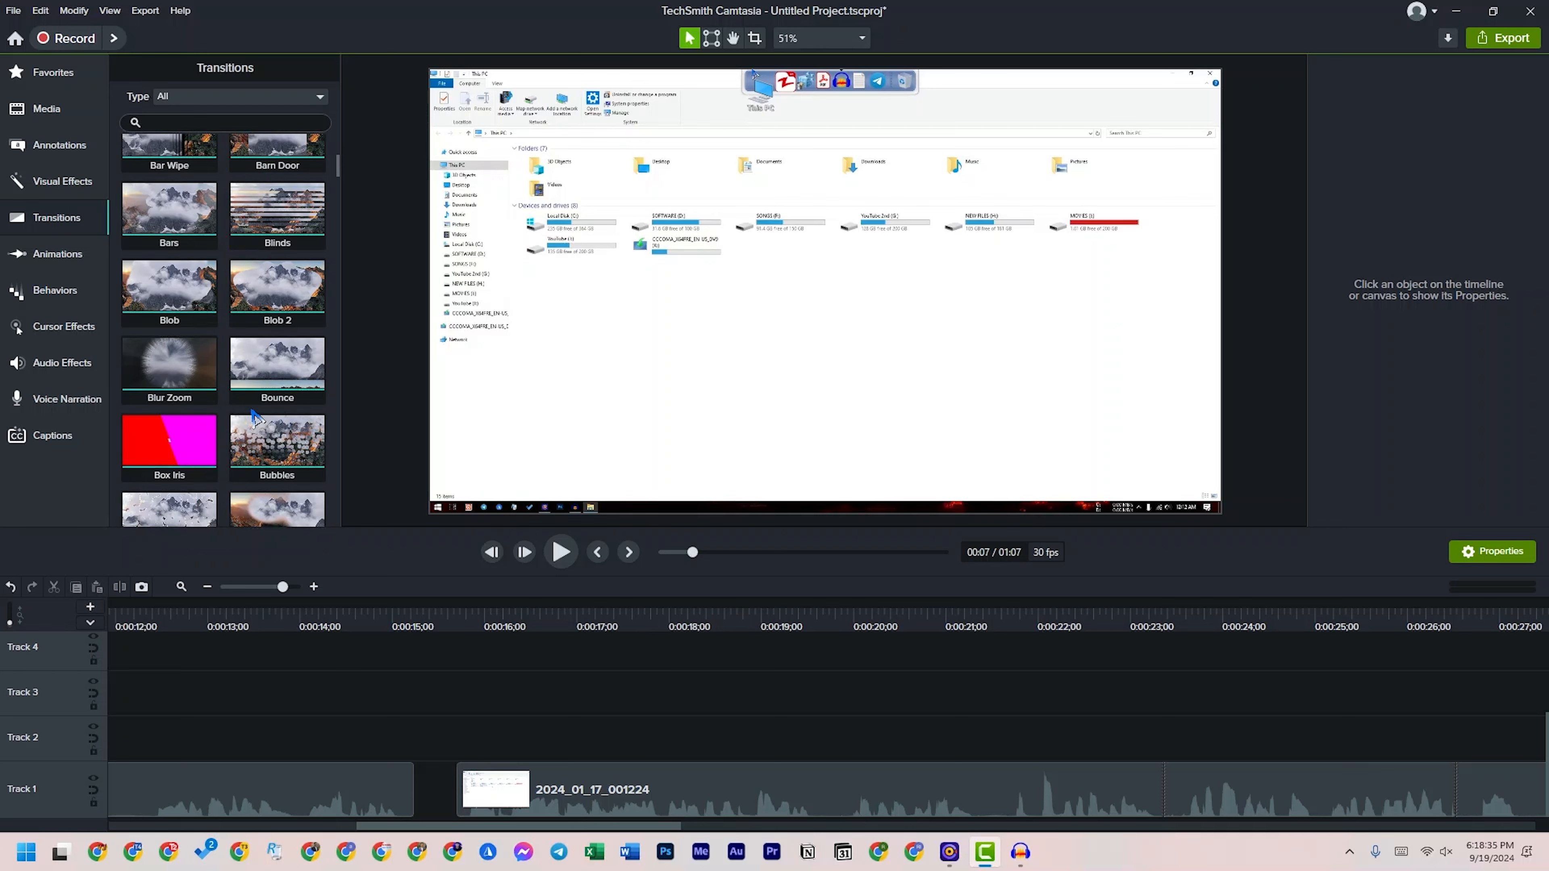
click(91, 253)
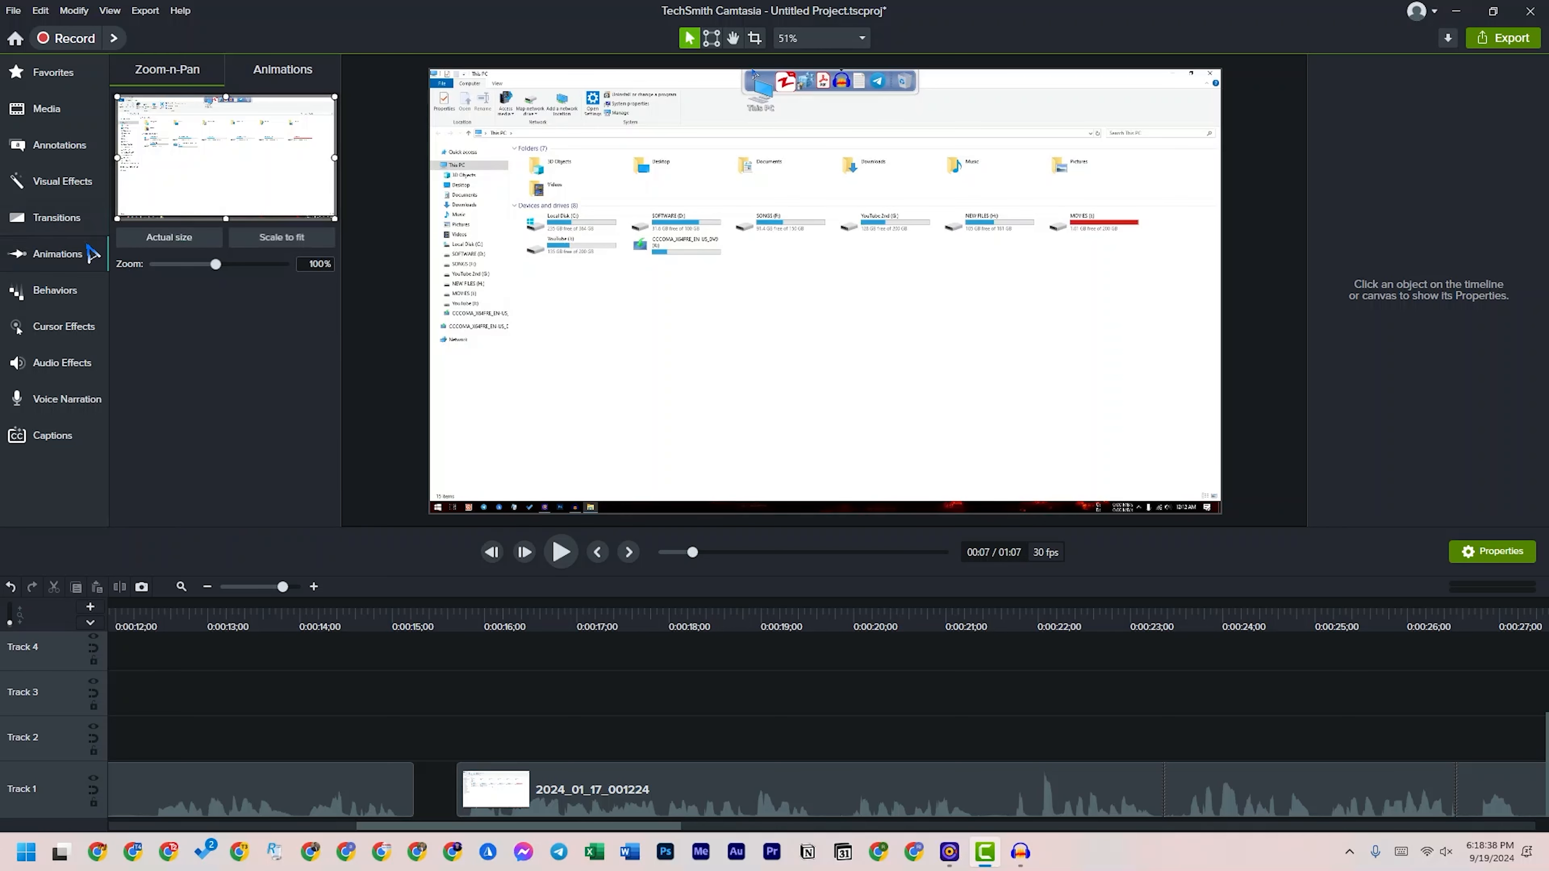
click(55, 291)
click(56, 327)
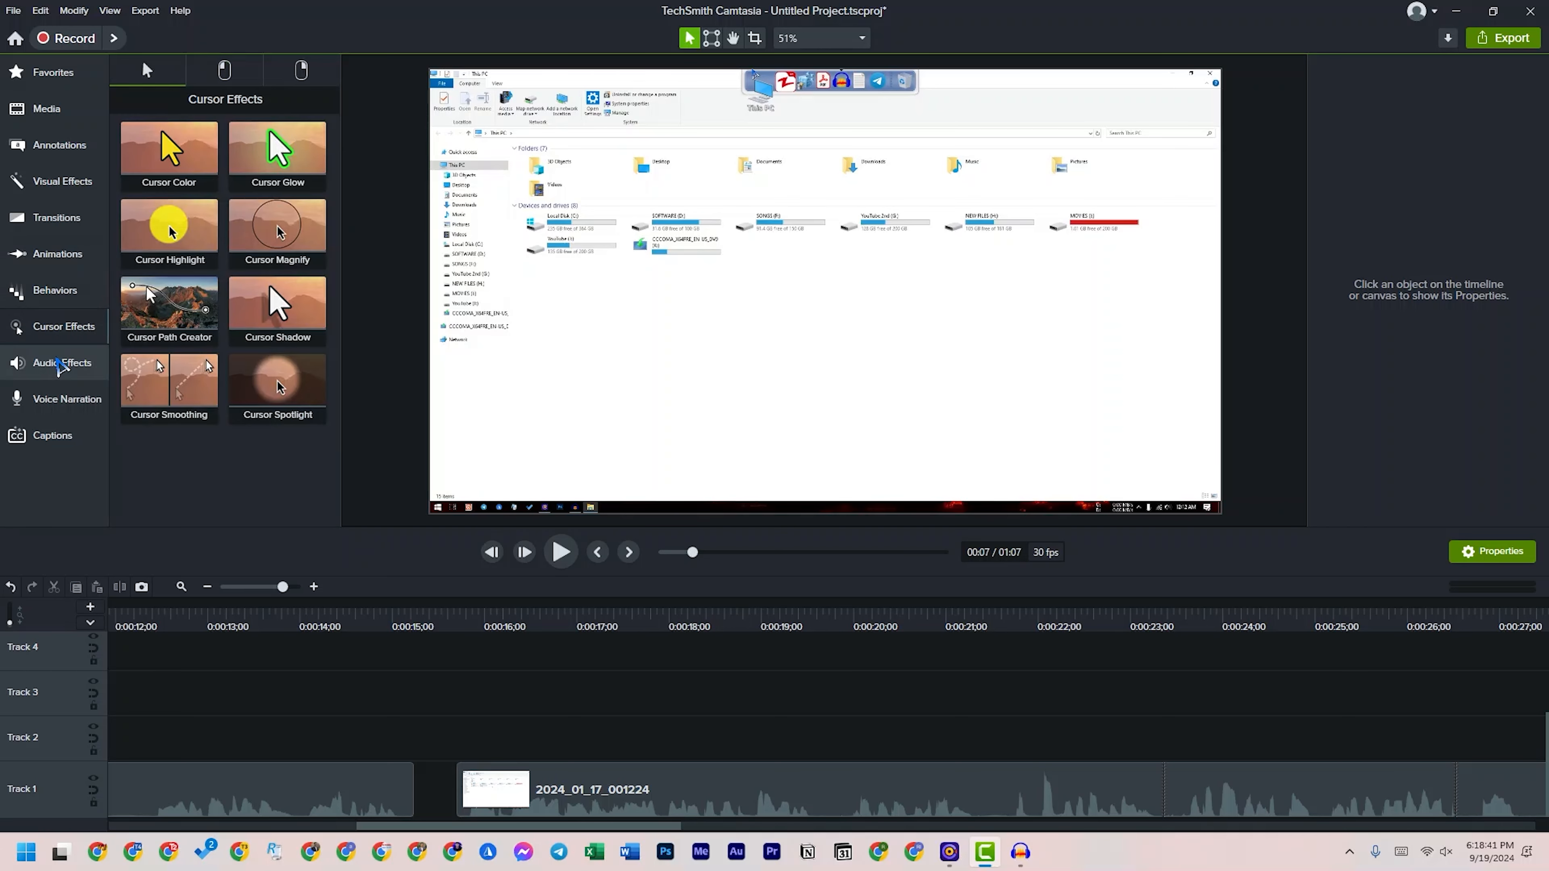
click(57, 376)
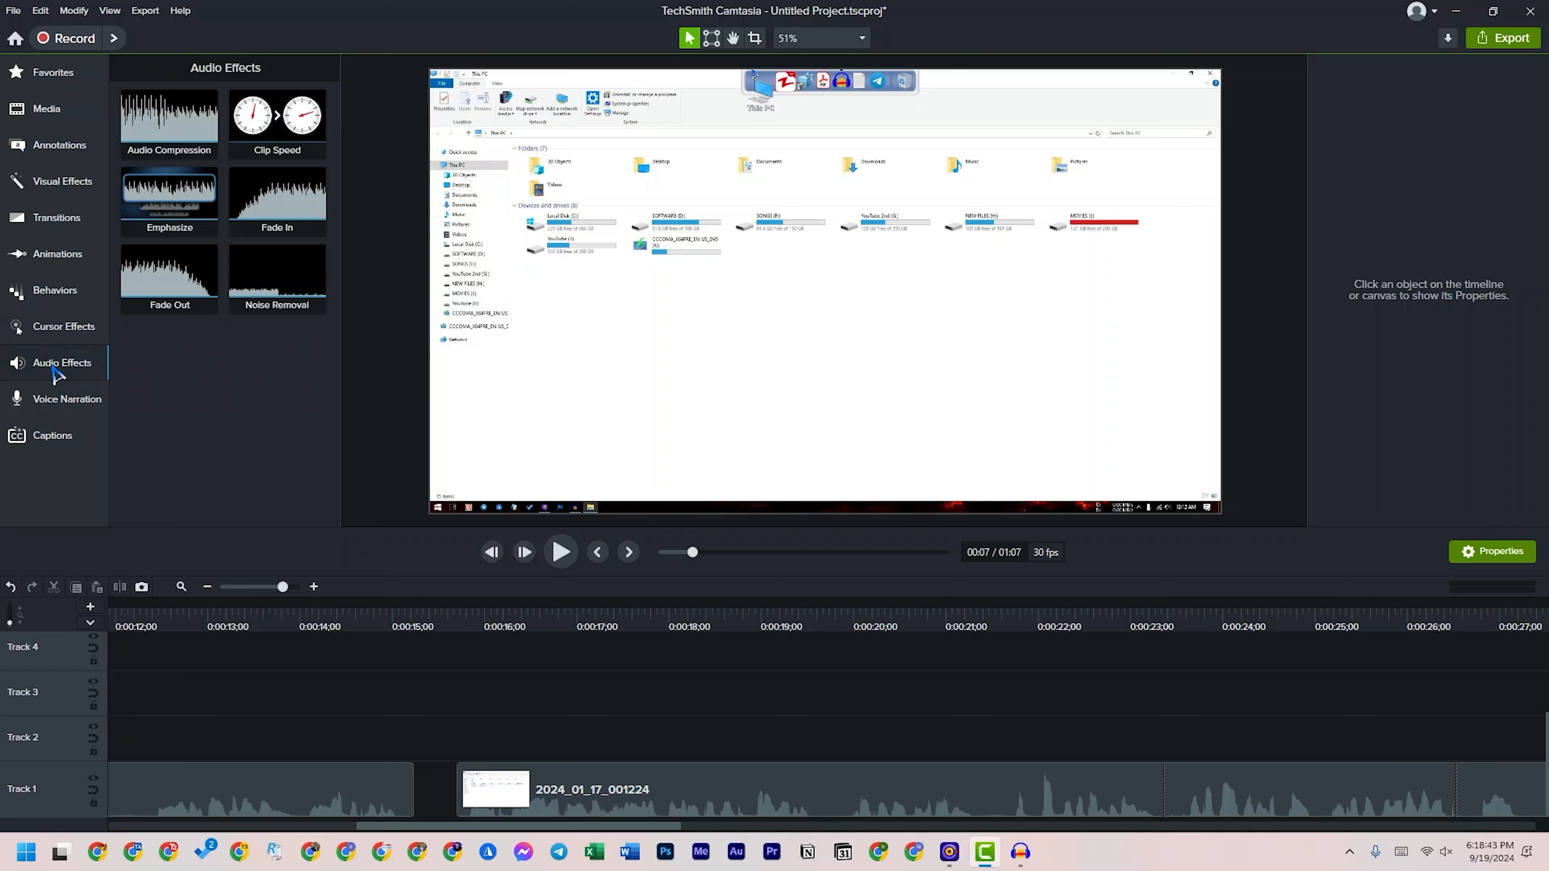
click(69, 397)
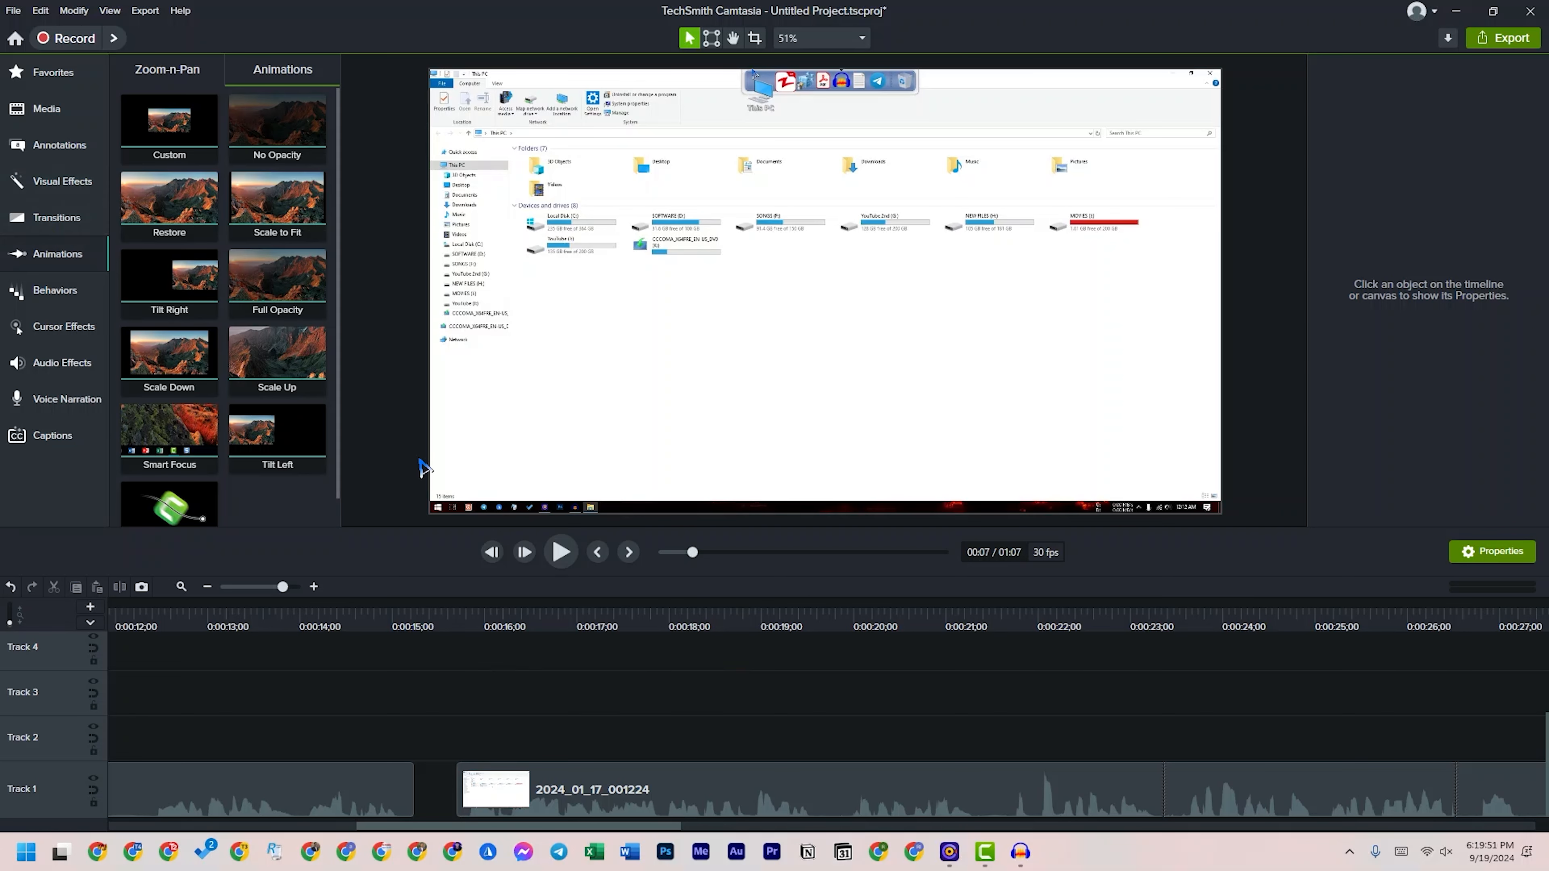
click(55, 291)
click(62, 326)
click(59, 360)
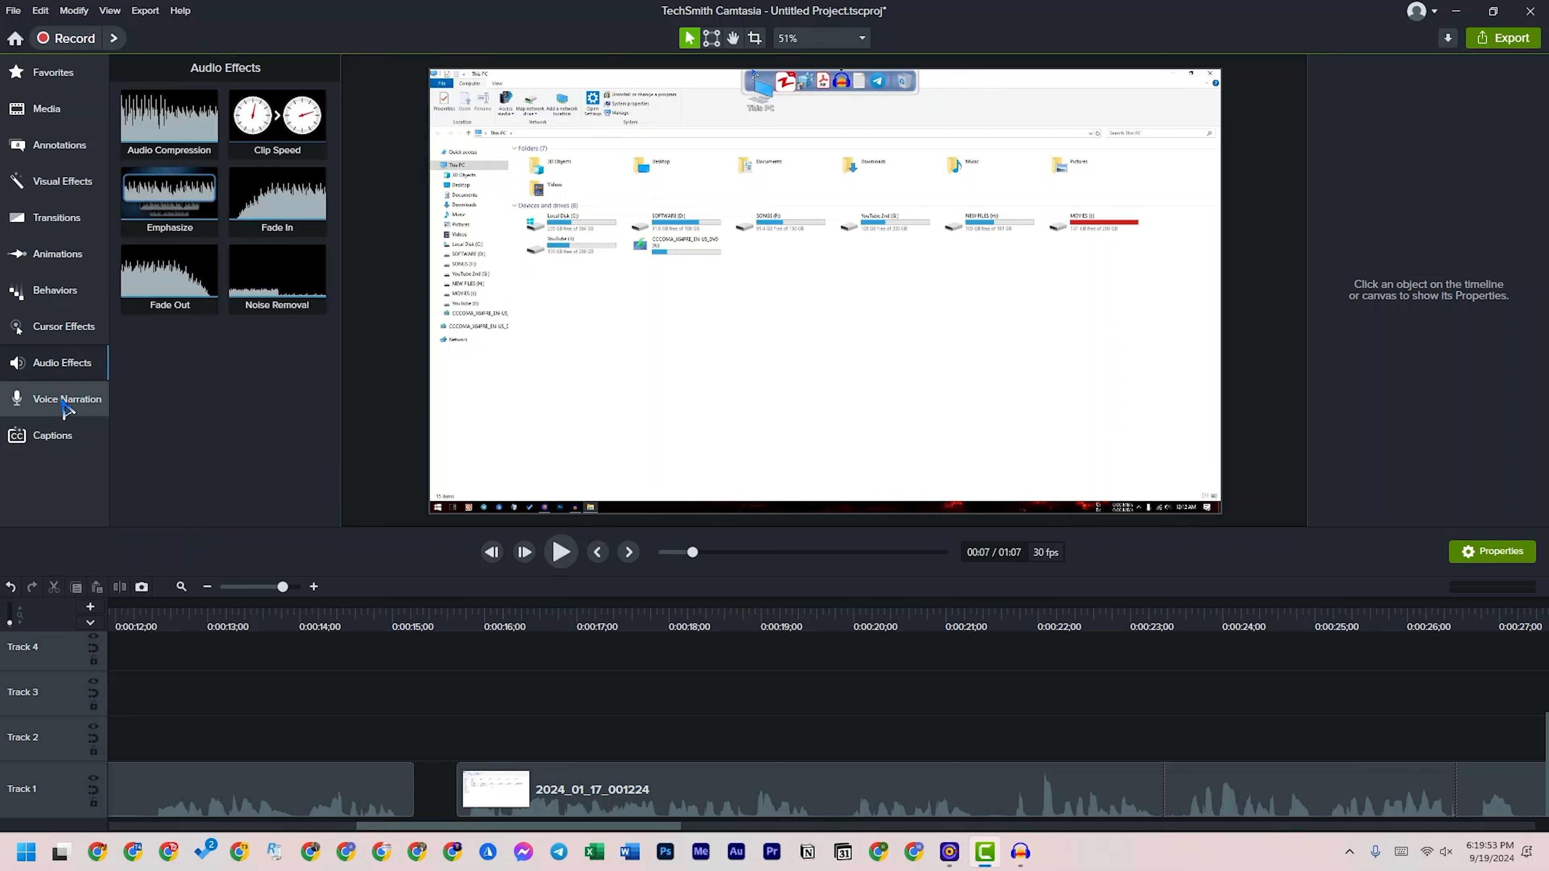
click(64, 402)
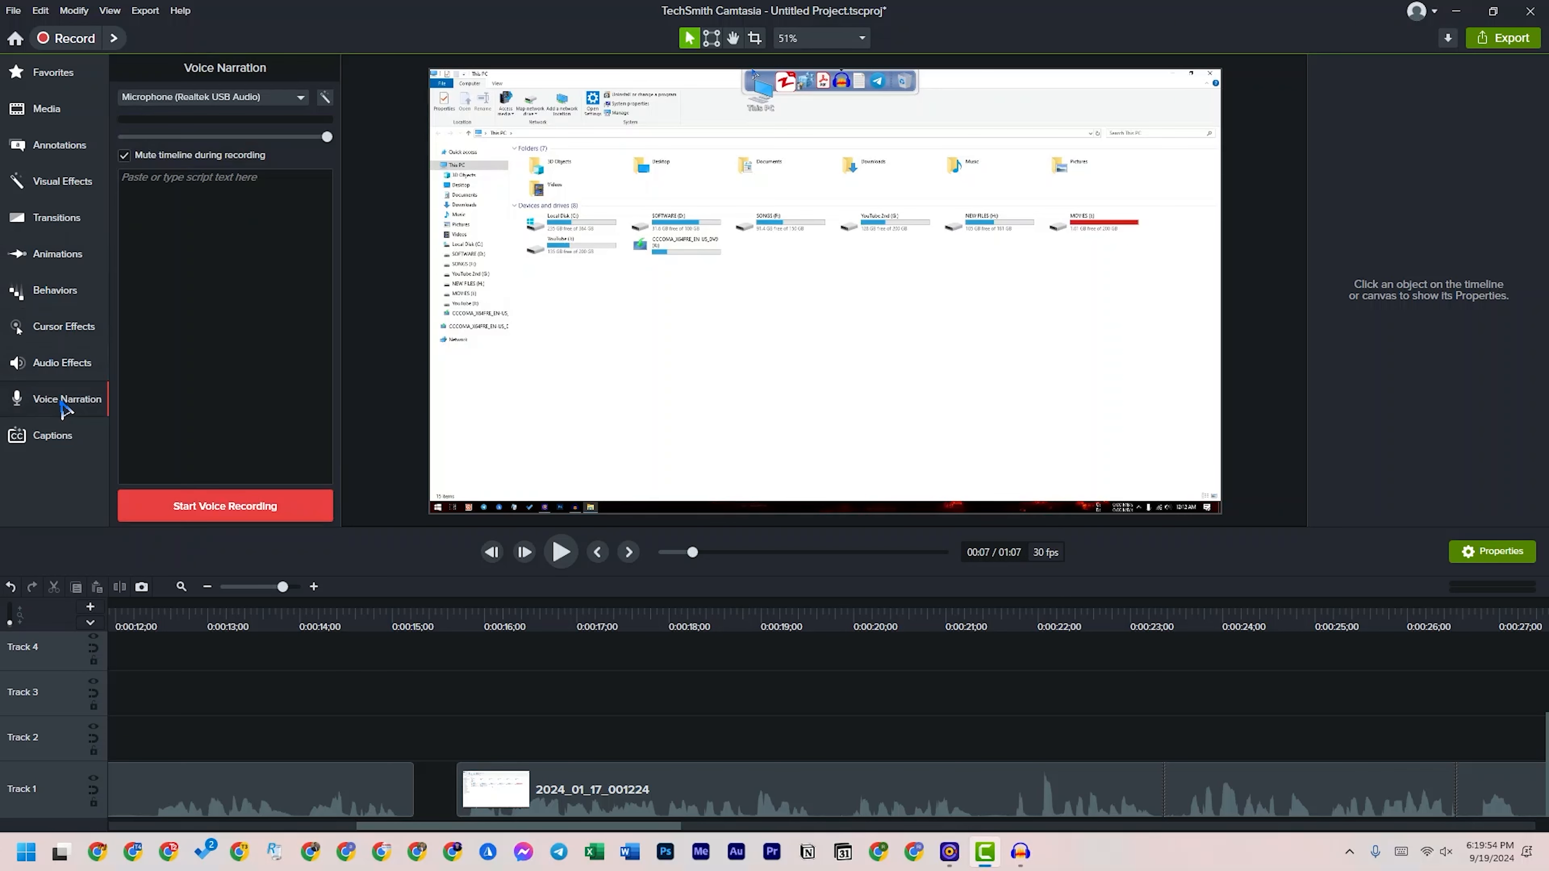
click(56, 254)
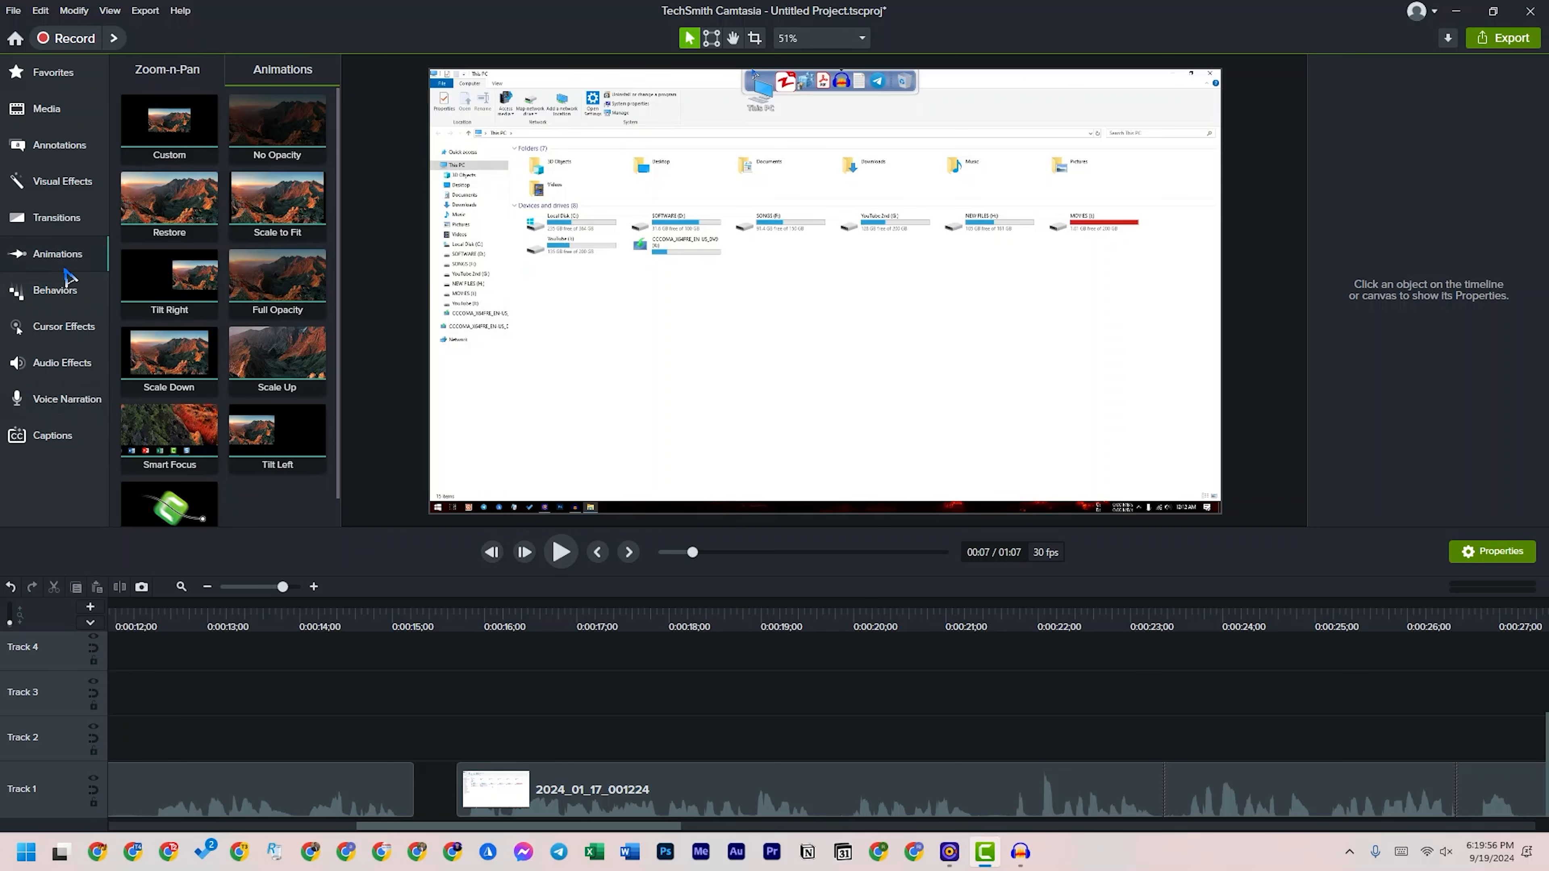
click(453, 854)
- Search YouTube for 'camtasia video editing tutorial', open the Camtasia Studio 2023 playlist, then return to Camtasia's Behaviors library
click(38, 81)
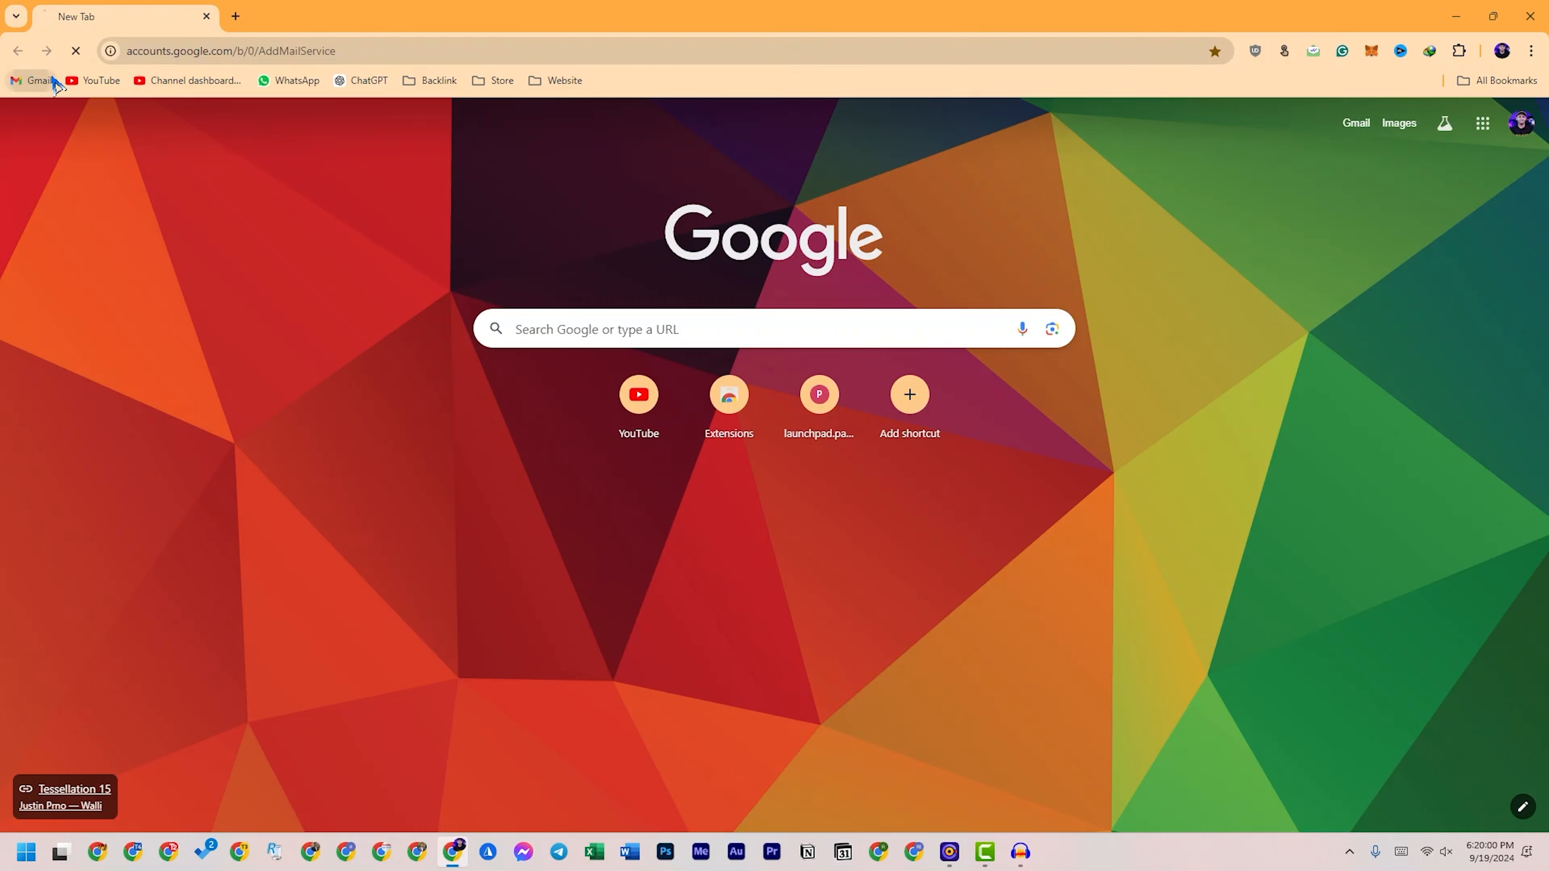
click(92, 82)
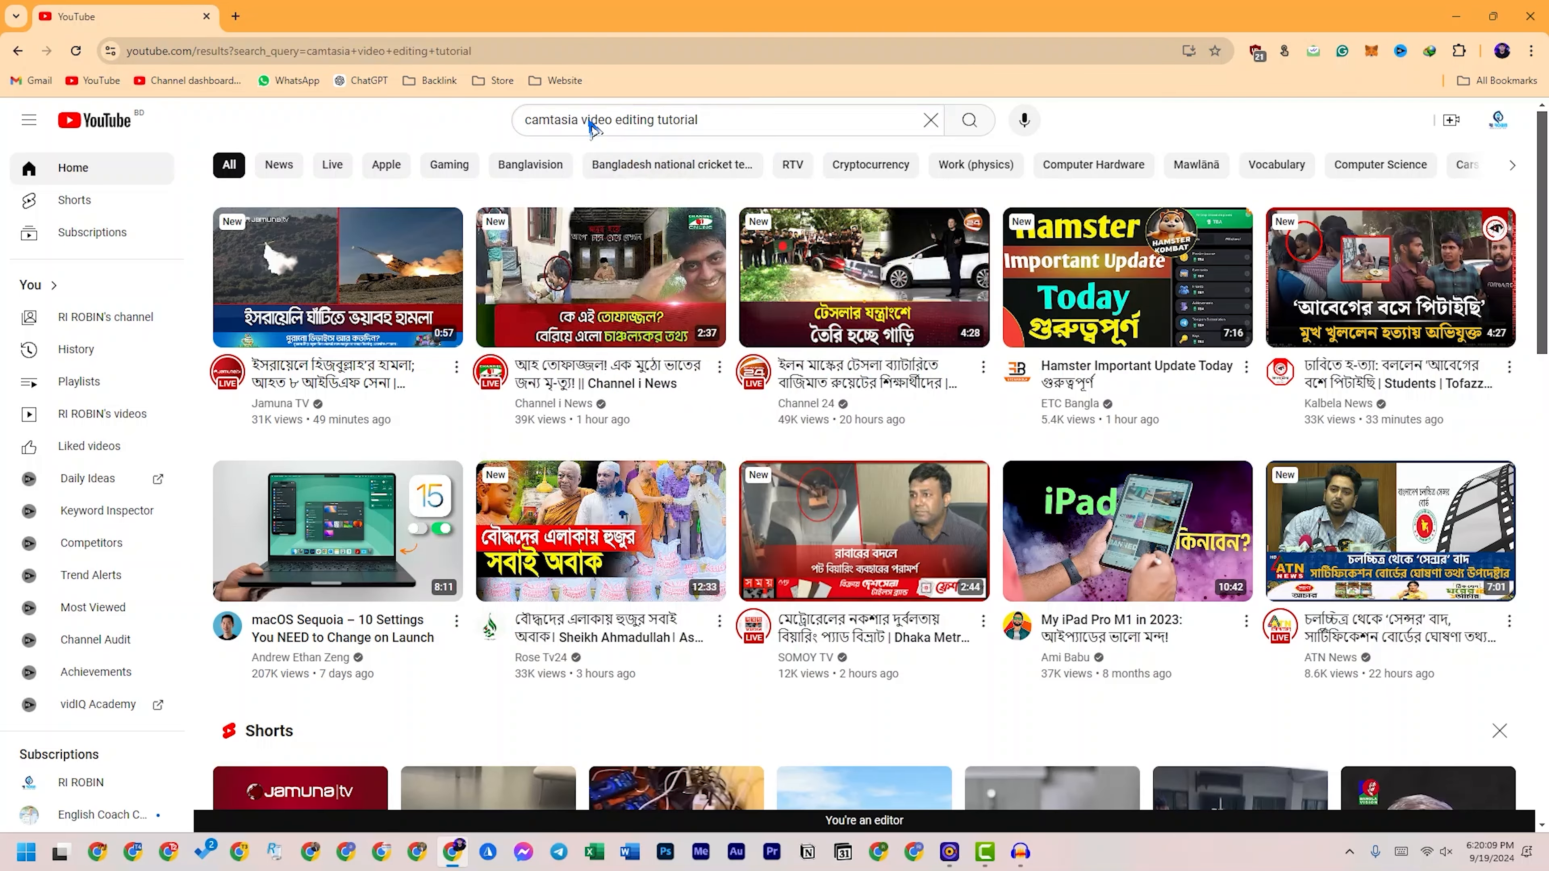
key(Return)
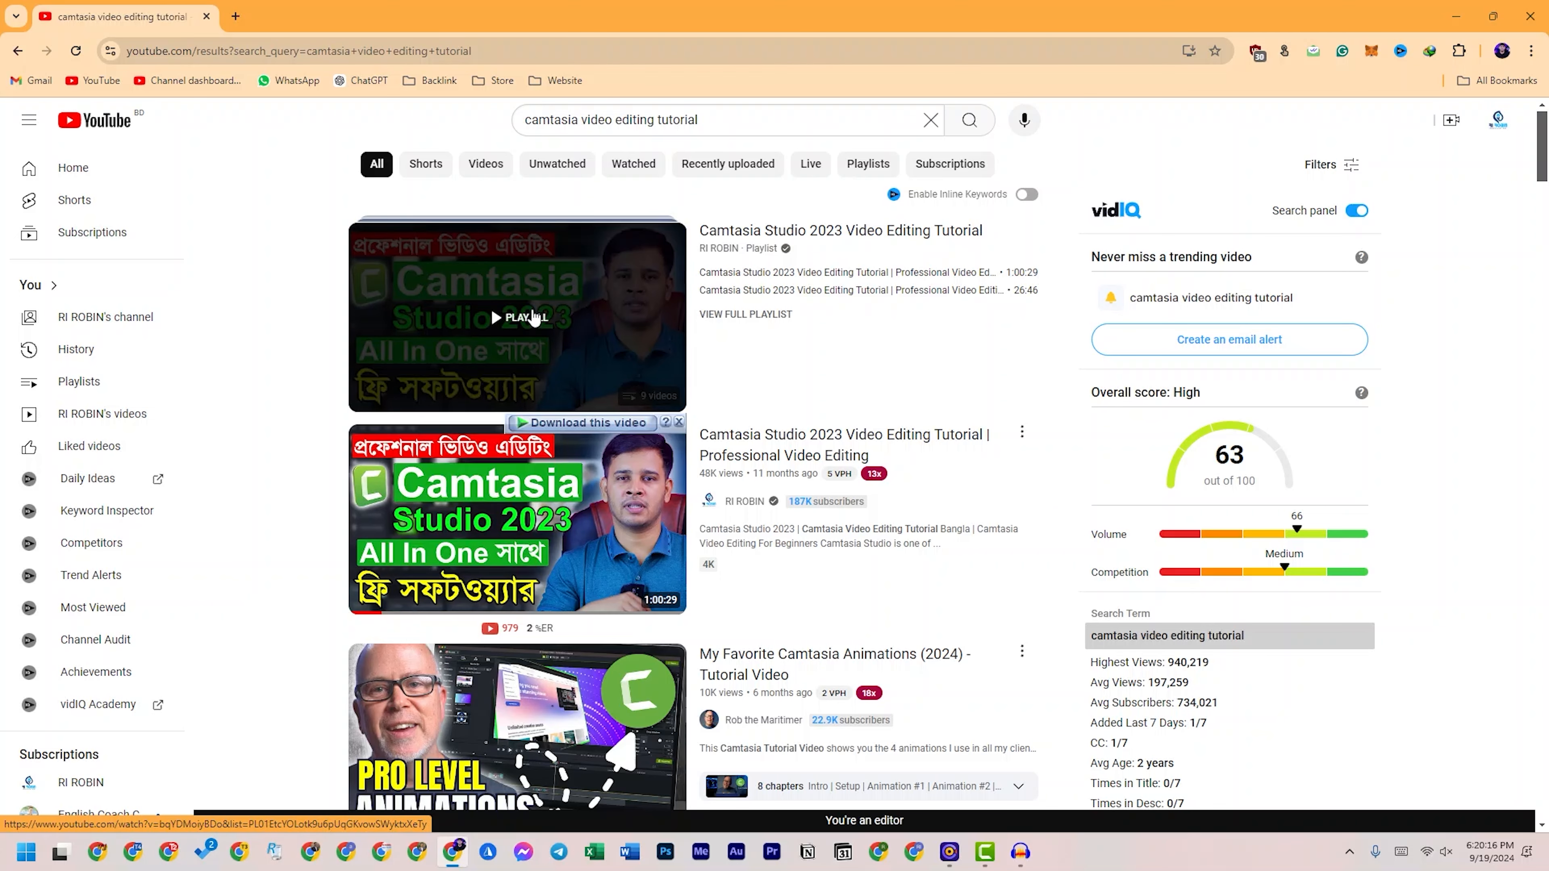
click(860, 230)
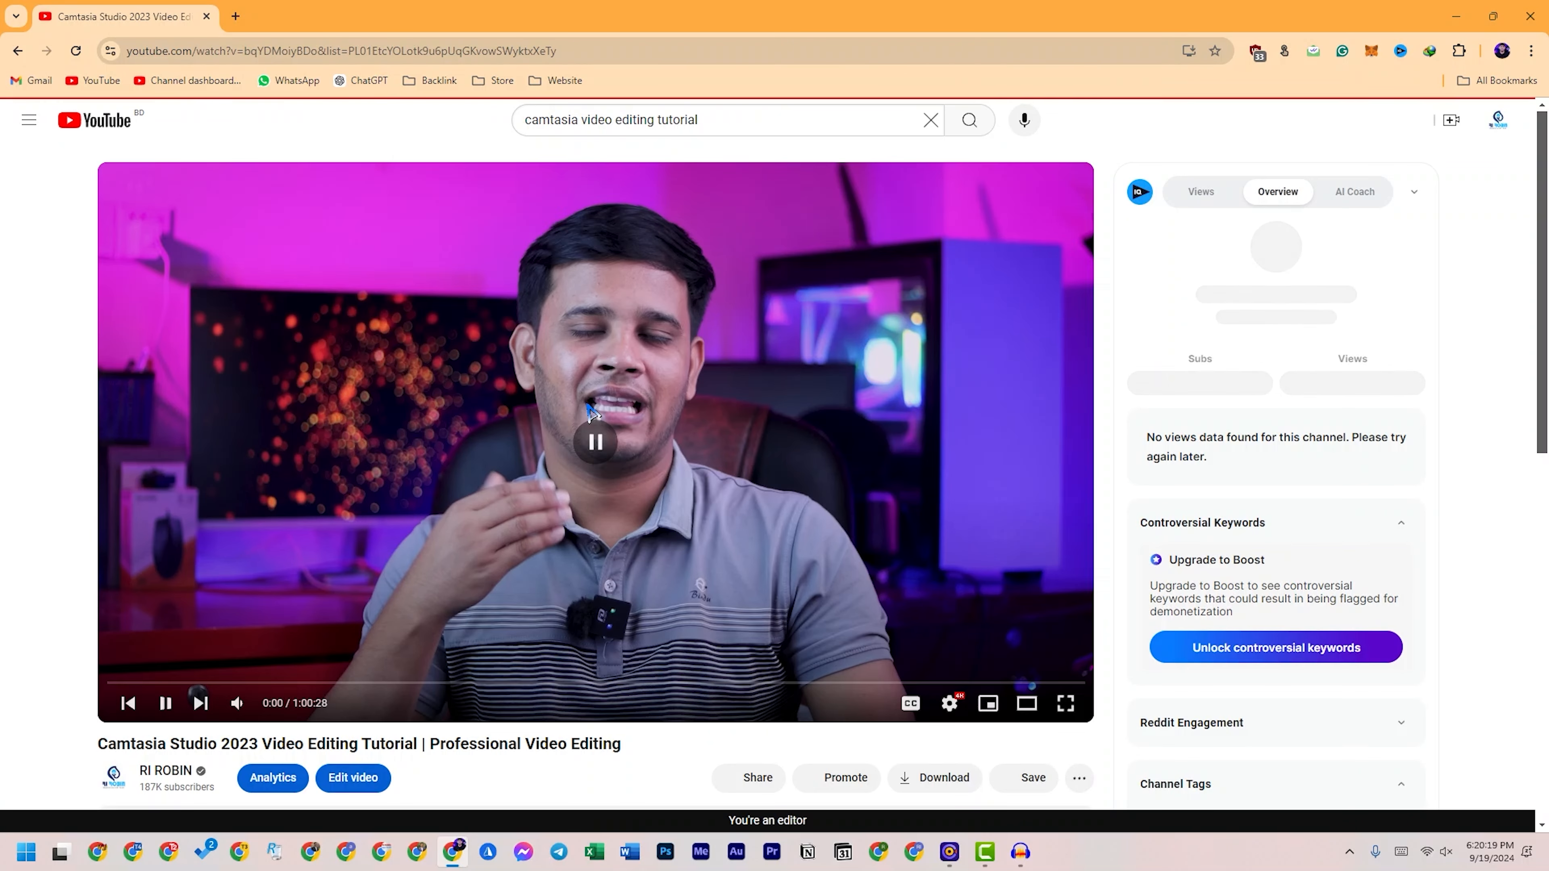
scroll(590, 428, down, 15)
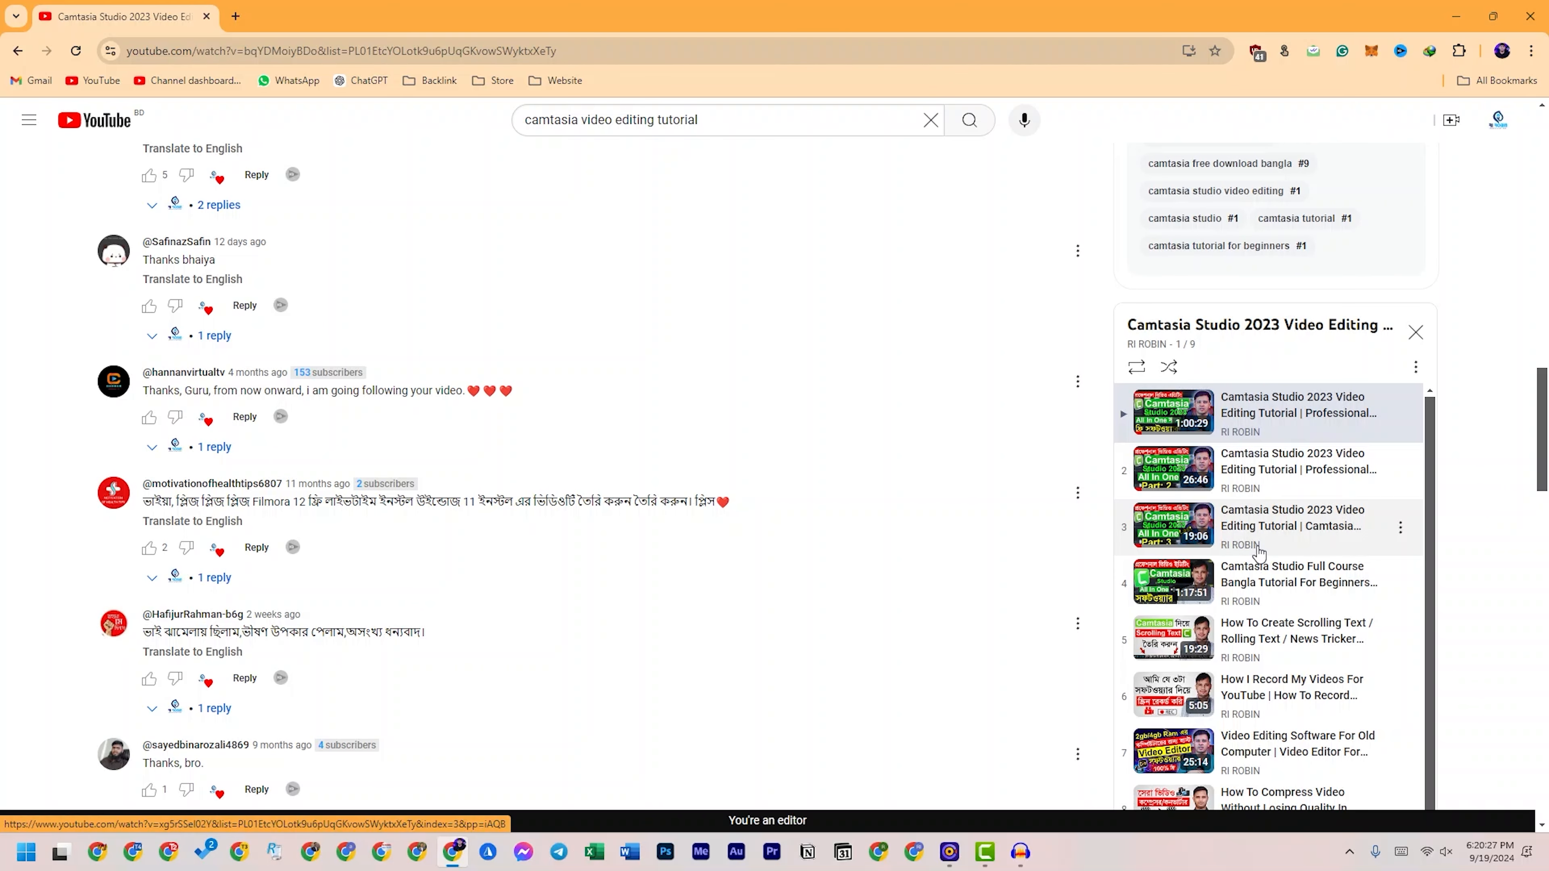
scroll(1267, 547, down, 1)
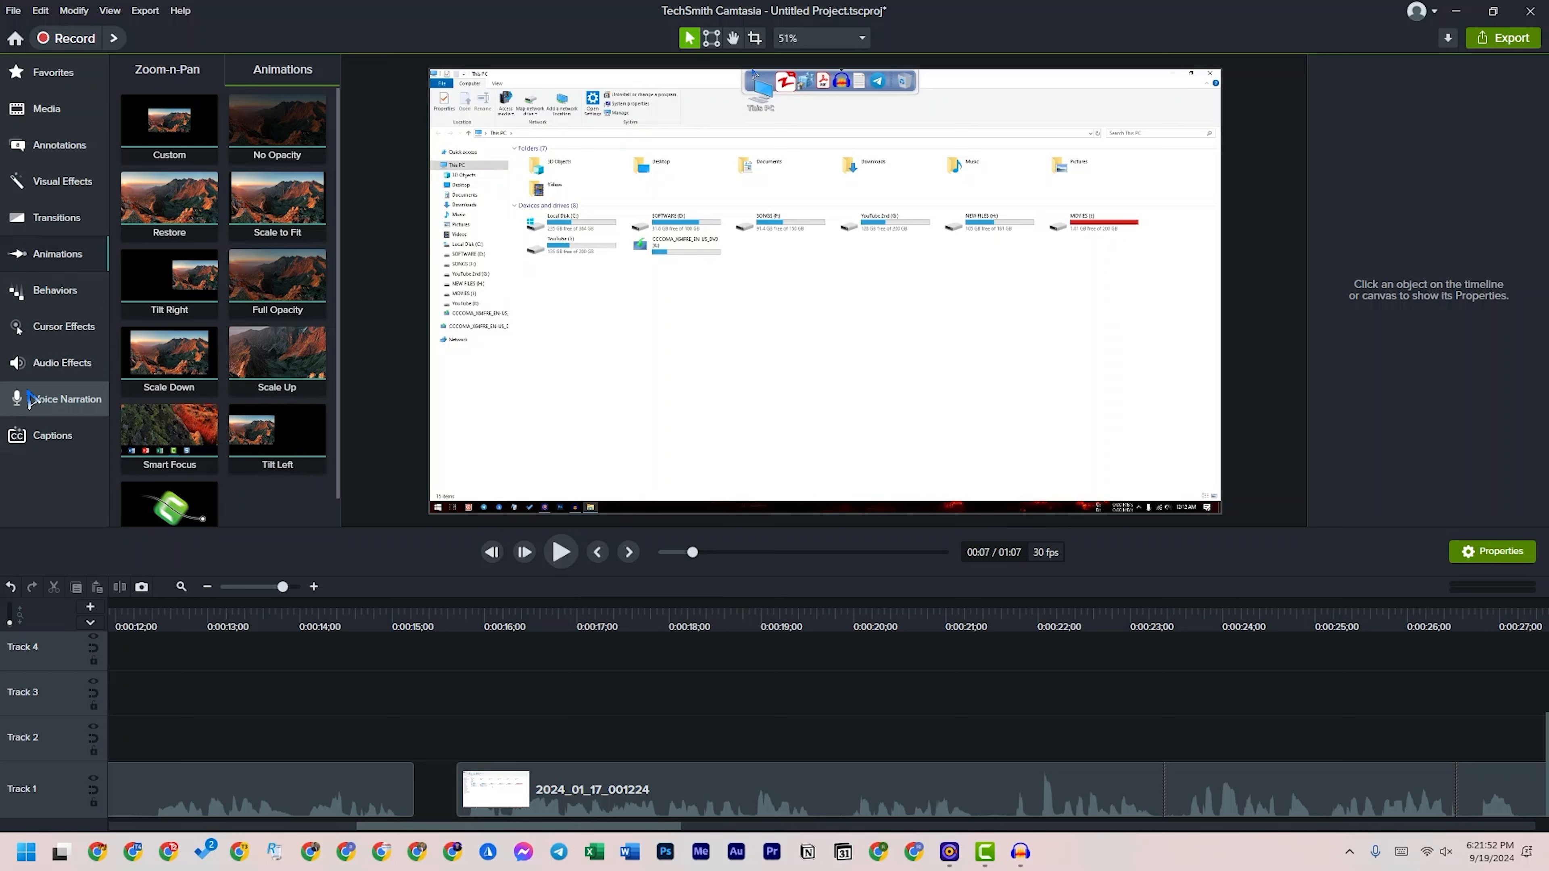
click(59, 302)
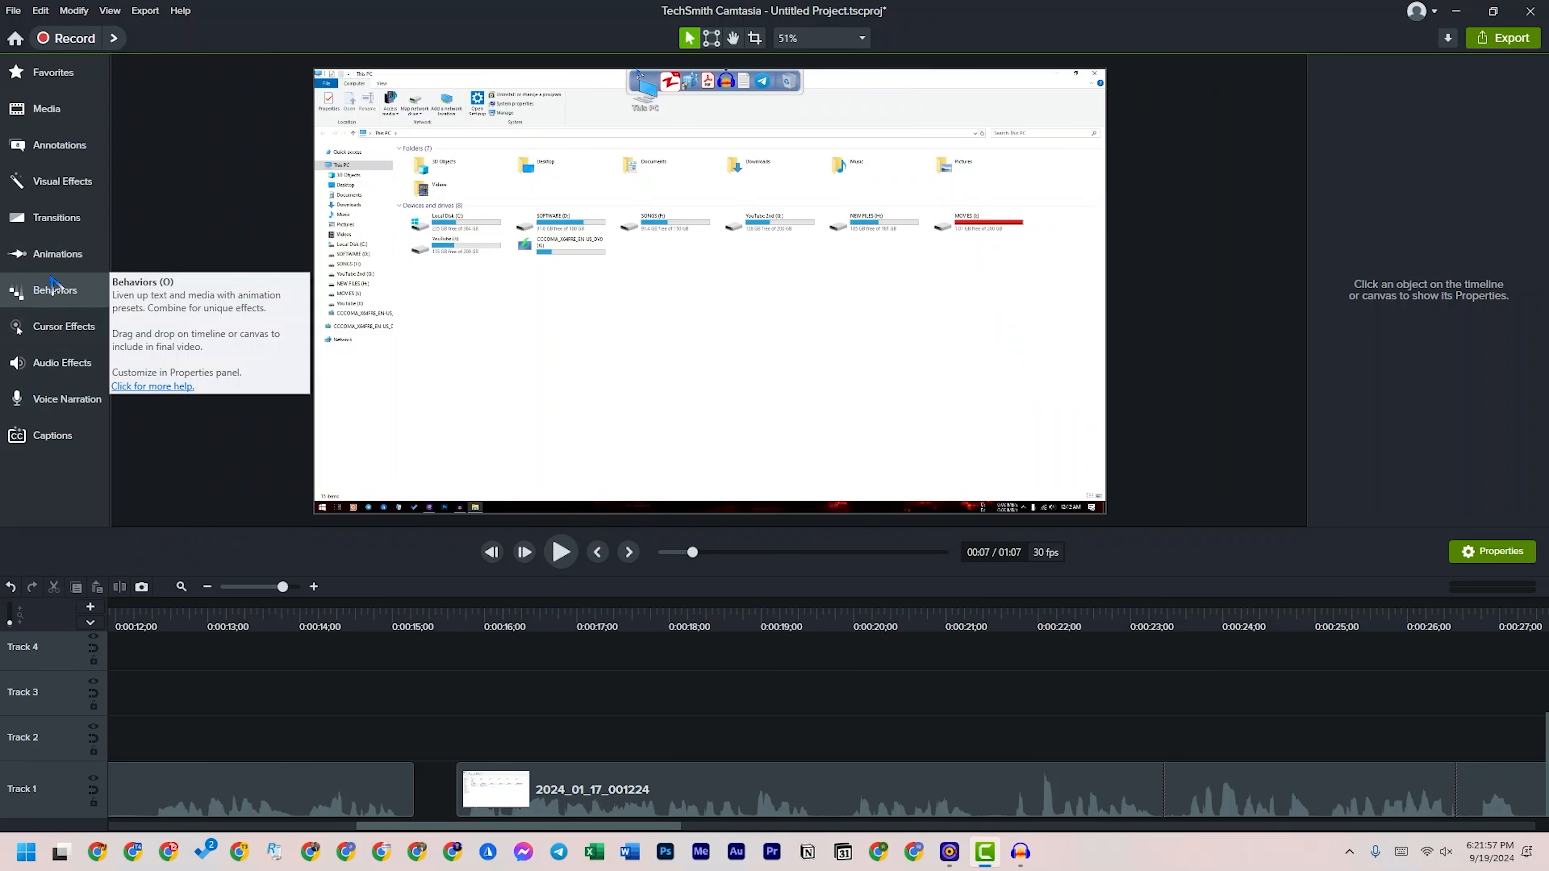